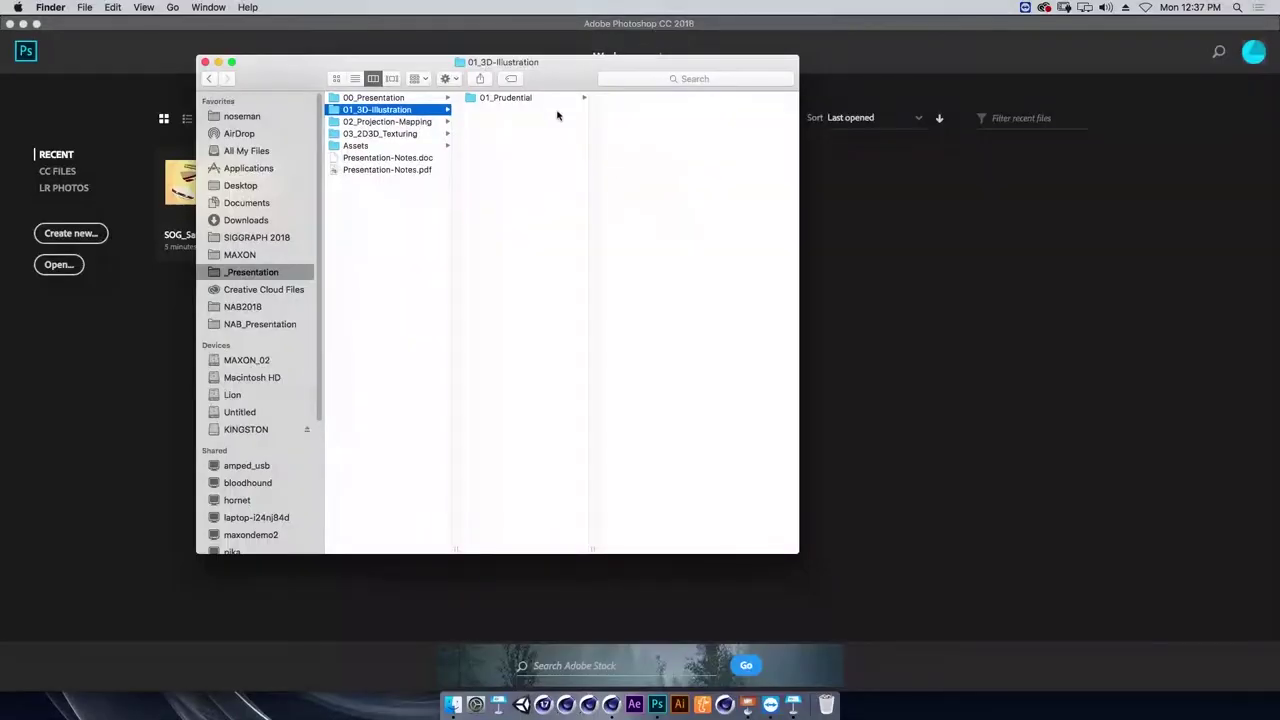
Open Prudential_Enviornment_a_04.c4d from the 01_Prudential folder in Cinema 4D.
{"action": "left_click", "coordinate": [560, 100]}
{"action": "double_click", "coordinate": [641, 110]}
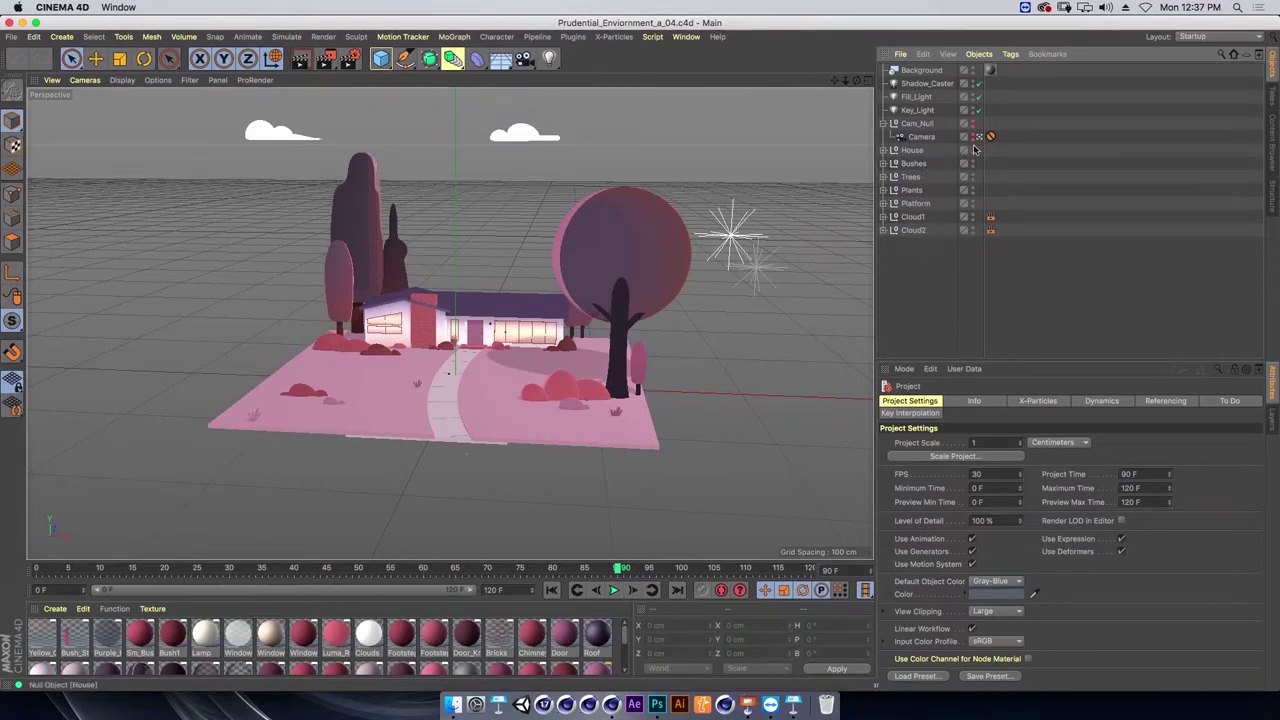
Zoom toward the house and expand the House null and its inner House null.
{"action": "scroll", "coordinate": [764, 266], "scroll_direction": "up", "scroll_amount": 5}
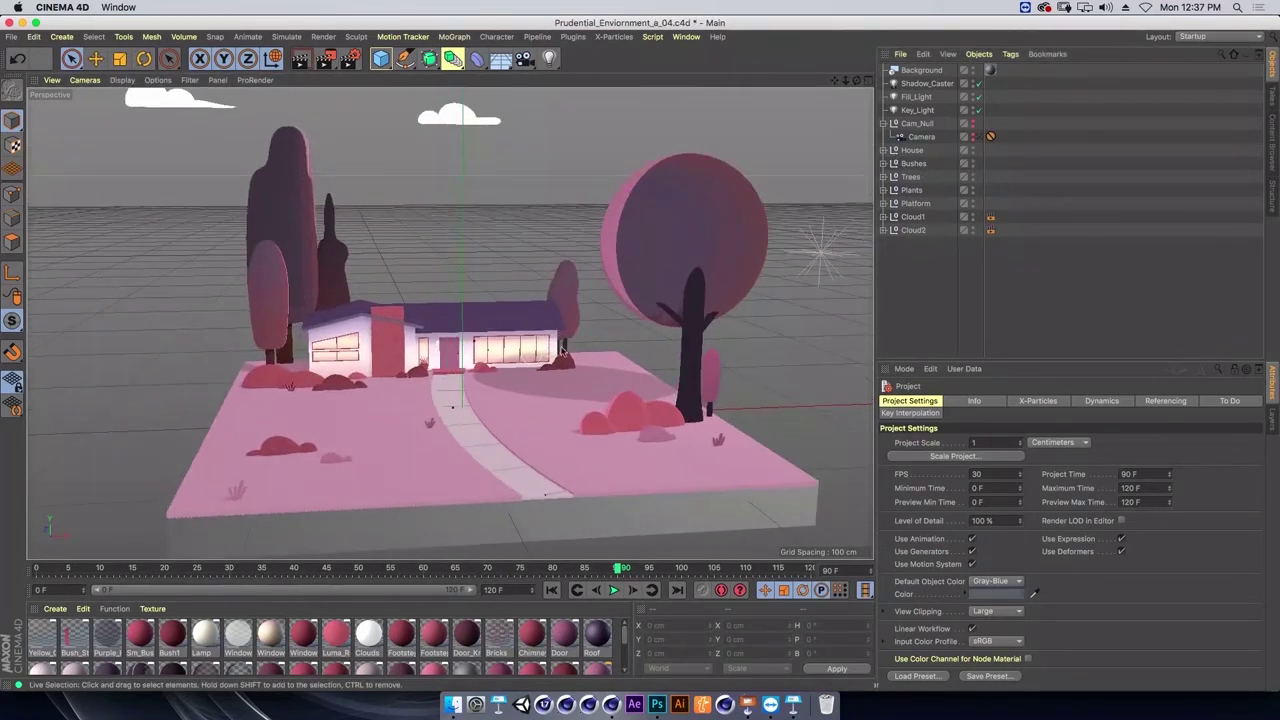
{"action": "scroll", "coordinate": [581, 395], "scroll_direction": "up", "scroll_amount": 2}
{"action": "scroll", "coordinate": [469, 385], "scroll_direction": "up", "scroll_amount": 1}
{"action": "scroll", "coordinate": [469, 385], "scroll_direction": "up", "scroll_amount": 2}
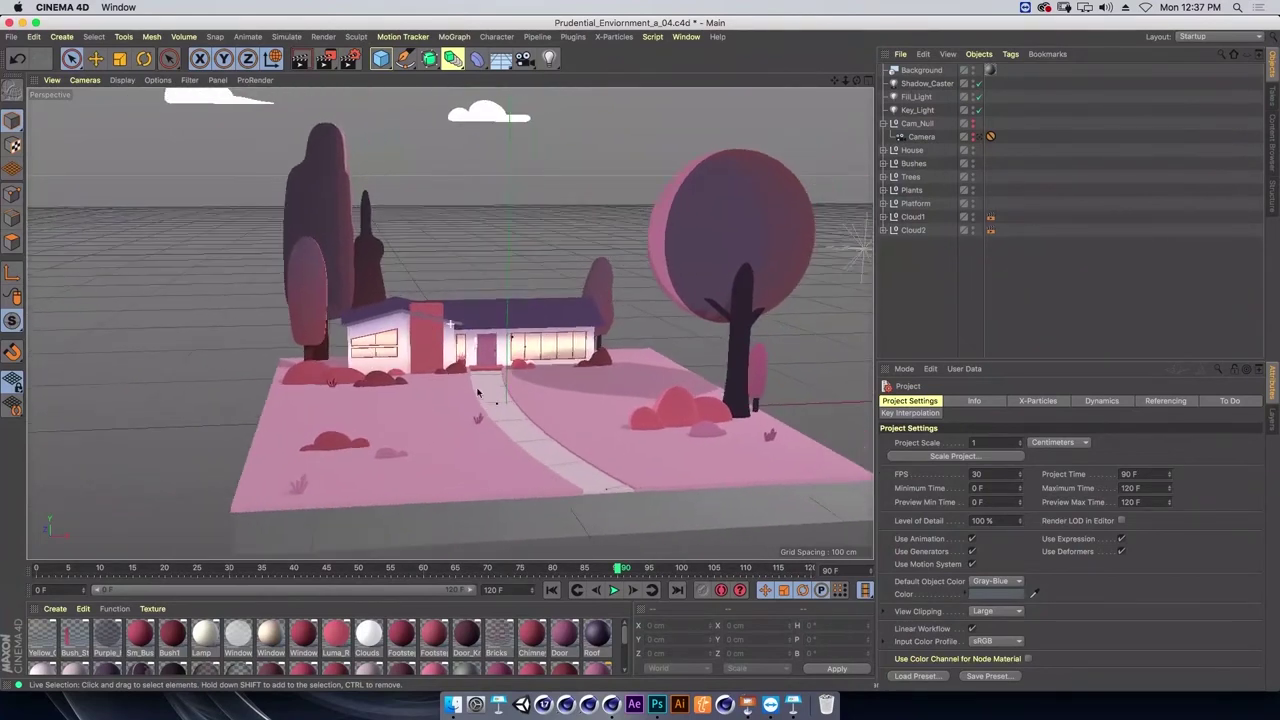
{"action": "scroll", "coordinate": [499, 369], "scroll_direction": "up", "scroll_amount": 1}
{"action": "scroll", "coordinate": [499, 369], "scroll_direction": "up", "scroll_amount": 2}
{"action": "scroll", "coordinate": [681, 342], "scroll_direction": "up", "scroll_amount": 2}
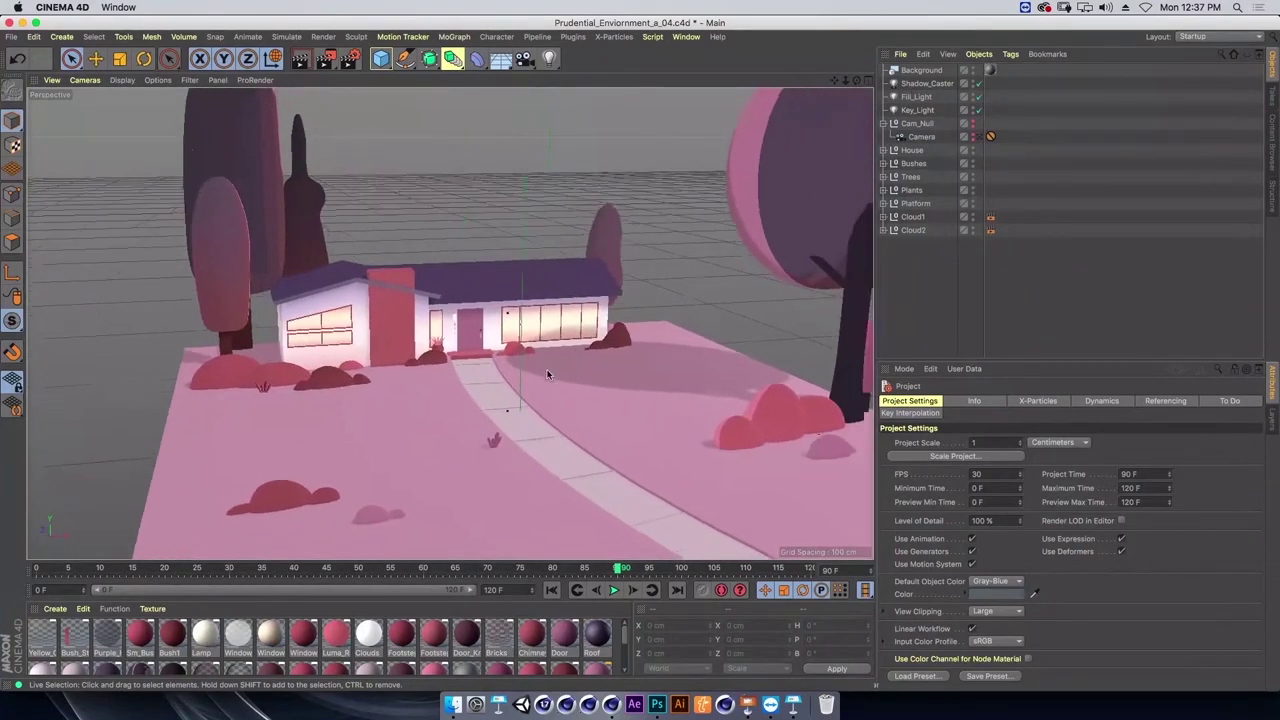
{"action": "left_click", "coordinate": [883, 151]}
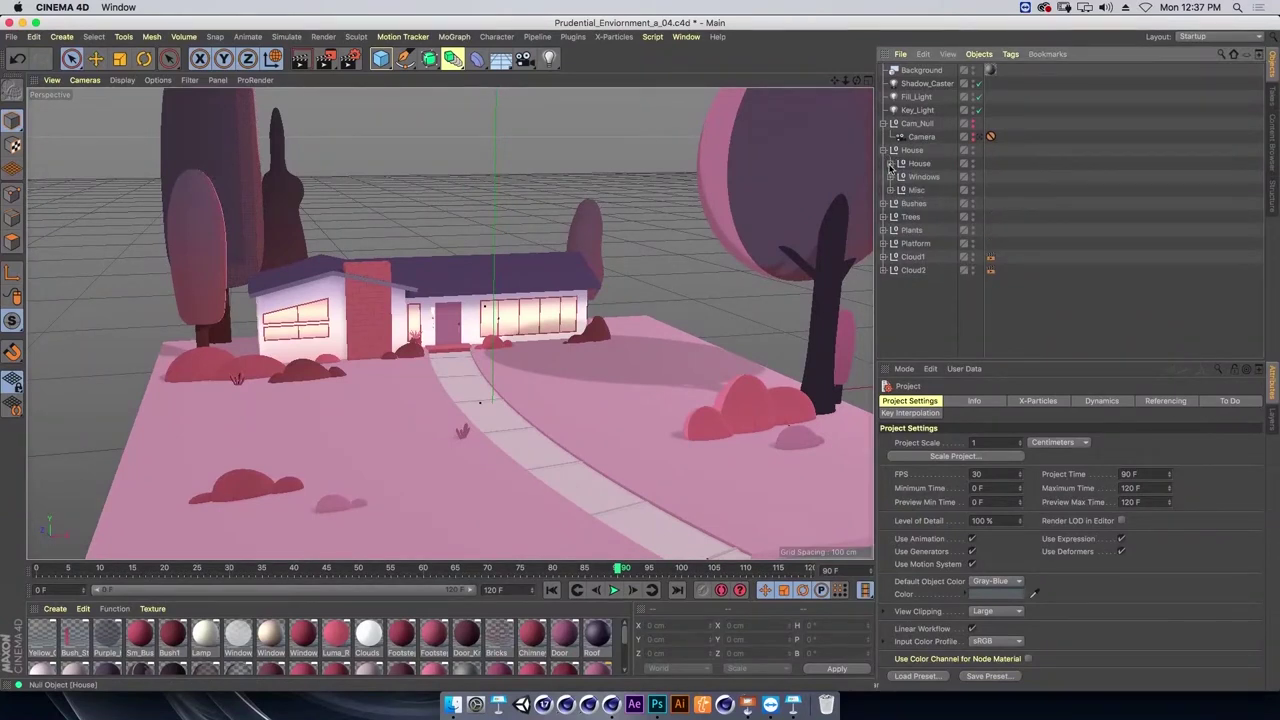
{"action": "left_click", "coordinate": [890, 164]}
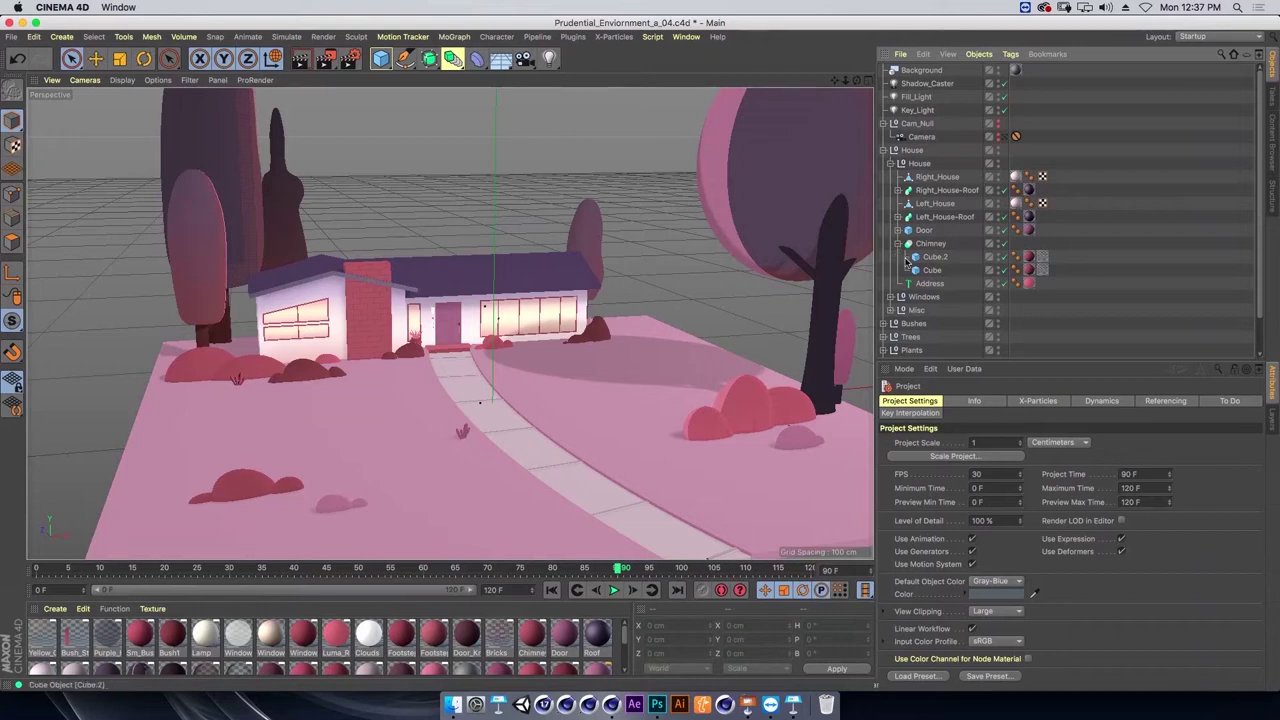
Inspect the door and both roofs, saving the scene and toggling the right roof's visibility.
{"action": "left_click", "coordinate": [913, 231]}
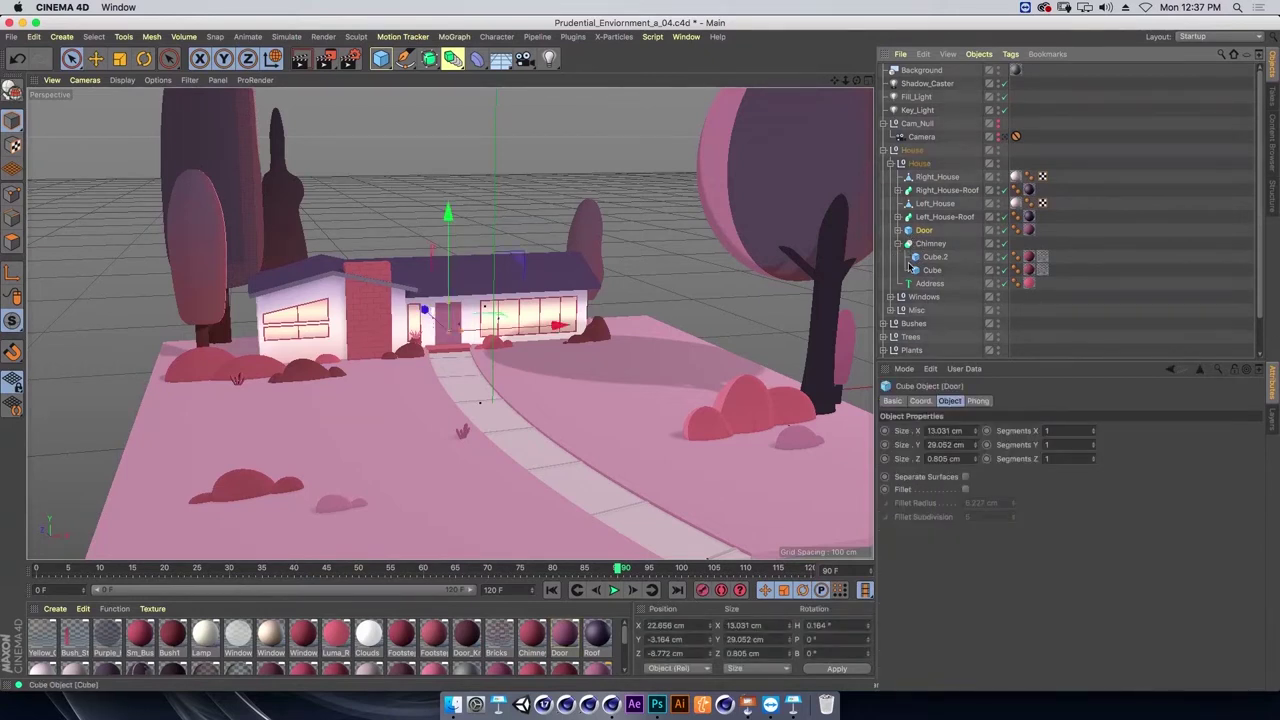
{"action": "left_click", "coordinate": [946, 190]}
{"action": "left_click", "coordinate": [944, 217], "text": "ctrl"}
{"action": "mouse_move", "coordinate": [560, 262]}
{"action": "left_mouse_down", "text": "alt"}
{"action": "mouse_move", "coordinate": [491, 260]}
{"action": "mouse_move", "coordinate": [624, 293]}
{"action": "left_mouse_up", "text": "alt"}
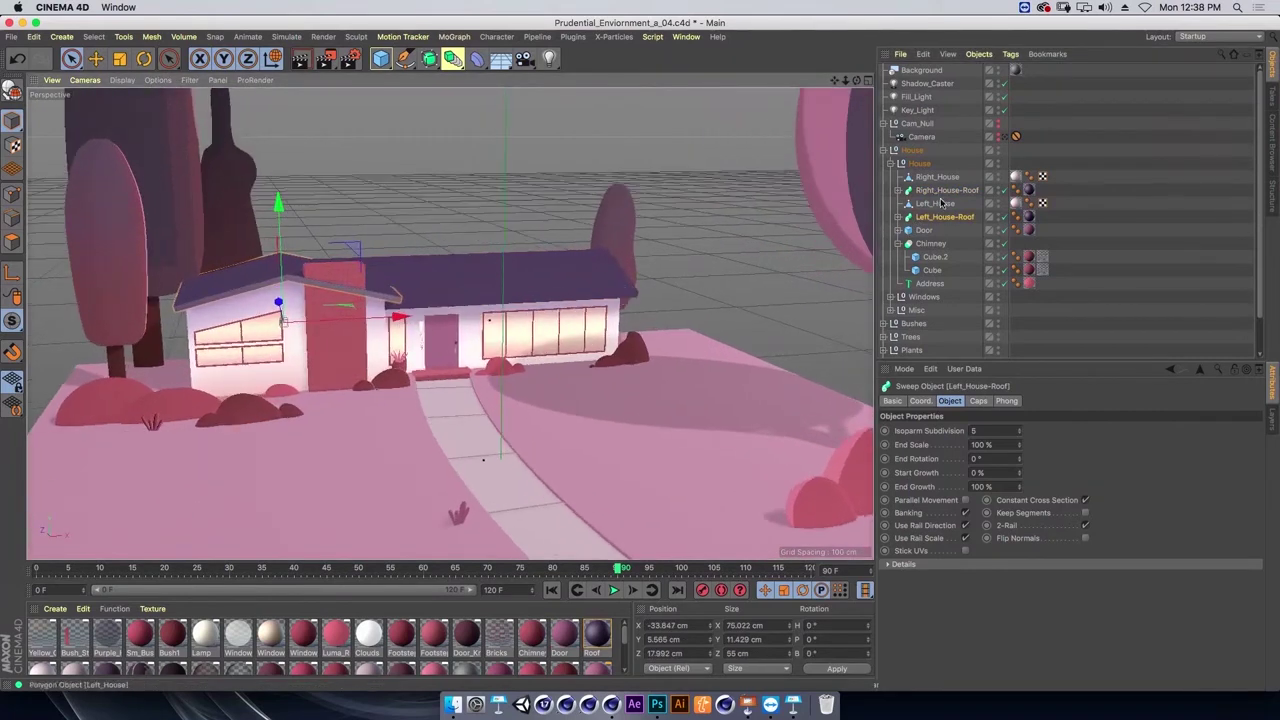
{"action": "key", "text": "super+s"}
{"action": "left_click", "coordinate": [946, 190]}
{"action": "left_click", "coordinate": [1003, 192]}
{"action": "left_click", "coordinate": [1003, 196]}
{"action": "left_click", "coordinate": [925, 231]}
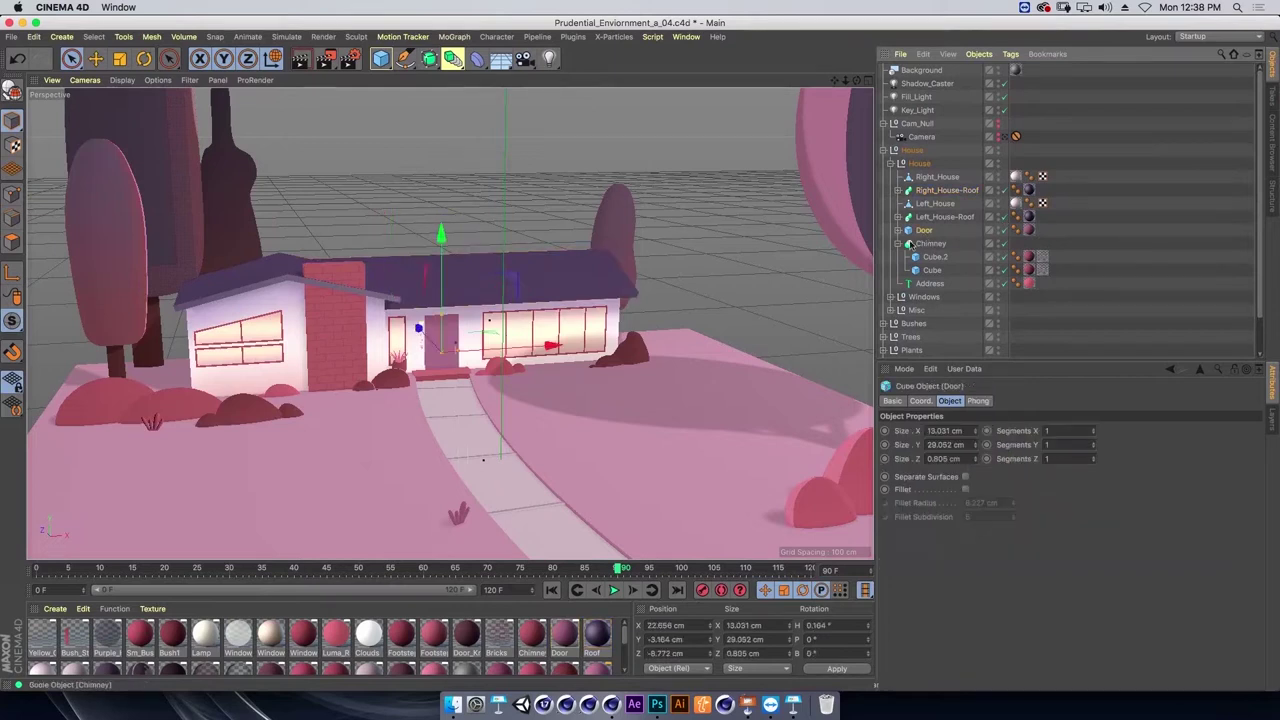
{"action": "scroll", "coordinate": [500, 270], "scroll_direction": "up", "scroll_amount": 3}
{"action": "scroll", "coordinate": [474, 215], "scroll_direction": "up", "scroll_amount": 2}
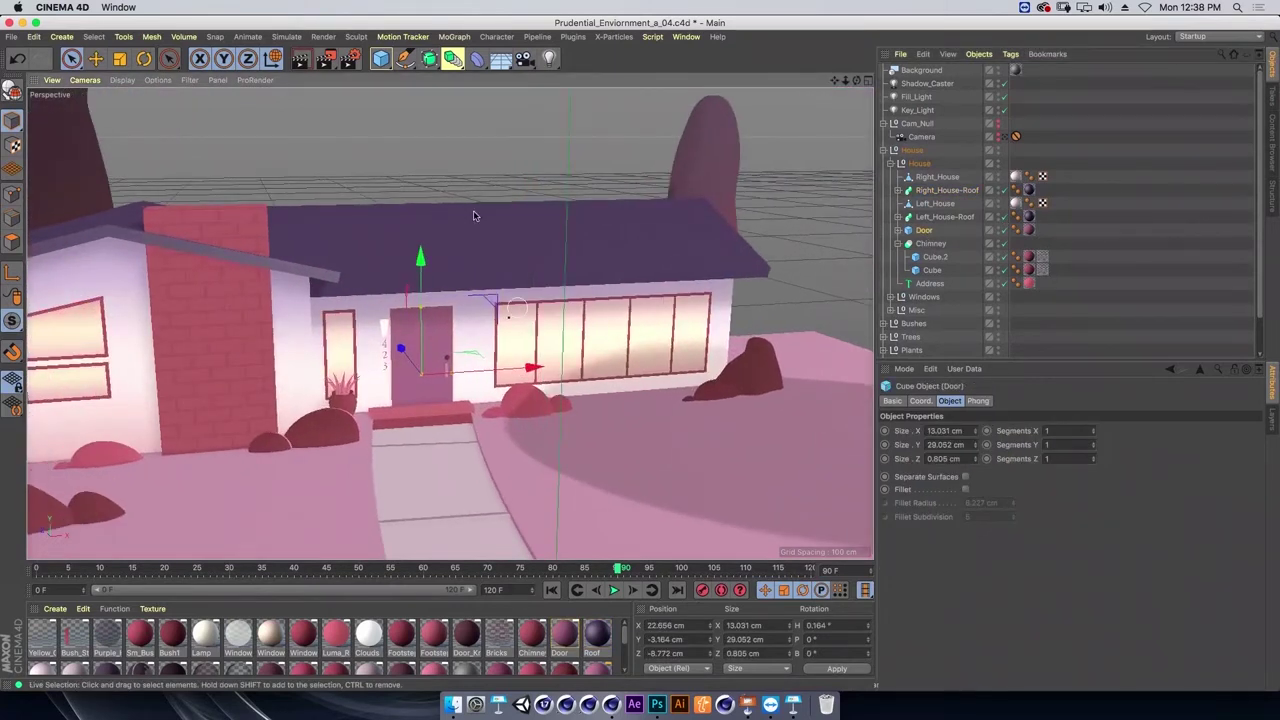
Select the Chimney Boole and disable it to see the chimney uncut.
{"action": "left_click", "coordinate": [381, 59]}
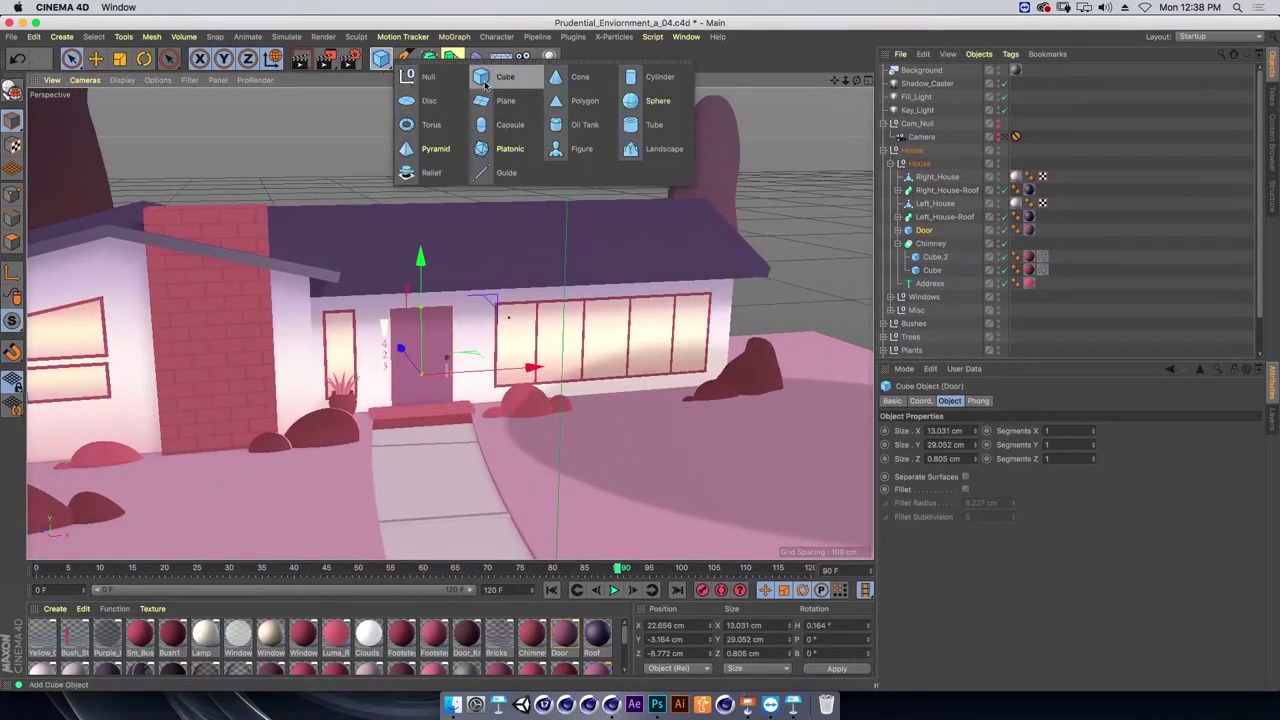
{"action": "left_click", "coordinate": [455, 281]}
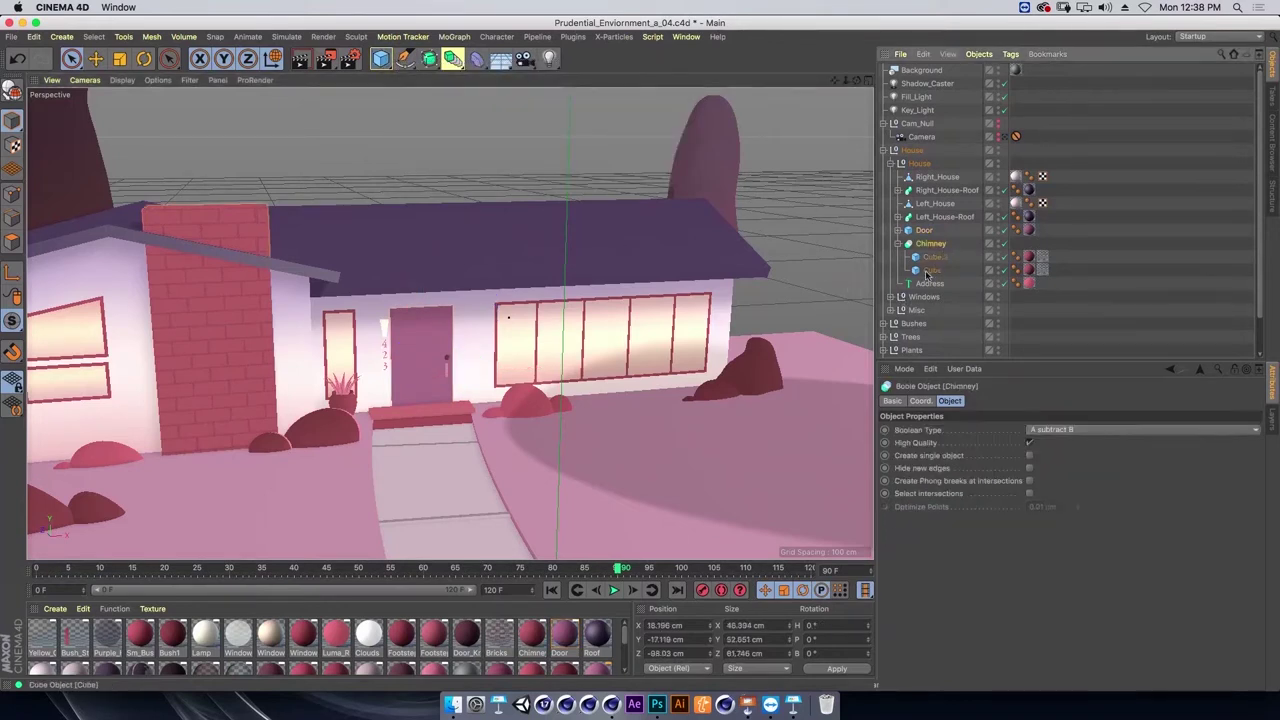
{"action": "mouse_move", "coordinate": [455, 281]}
{"action": "left_mouse_down", "text": "alt"}
{"action": "mouse_move", "coordinate": [540, 317]}
{"action": "mouse_move", "coordinate": [779, 341]}
{"action": "left_mouse_up", "text": "alt"}
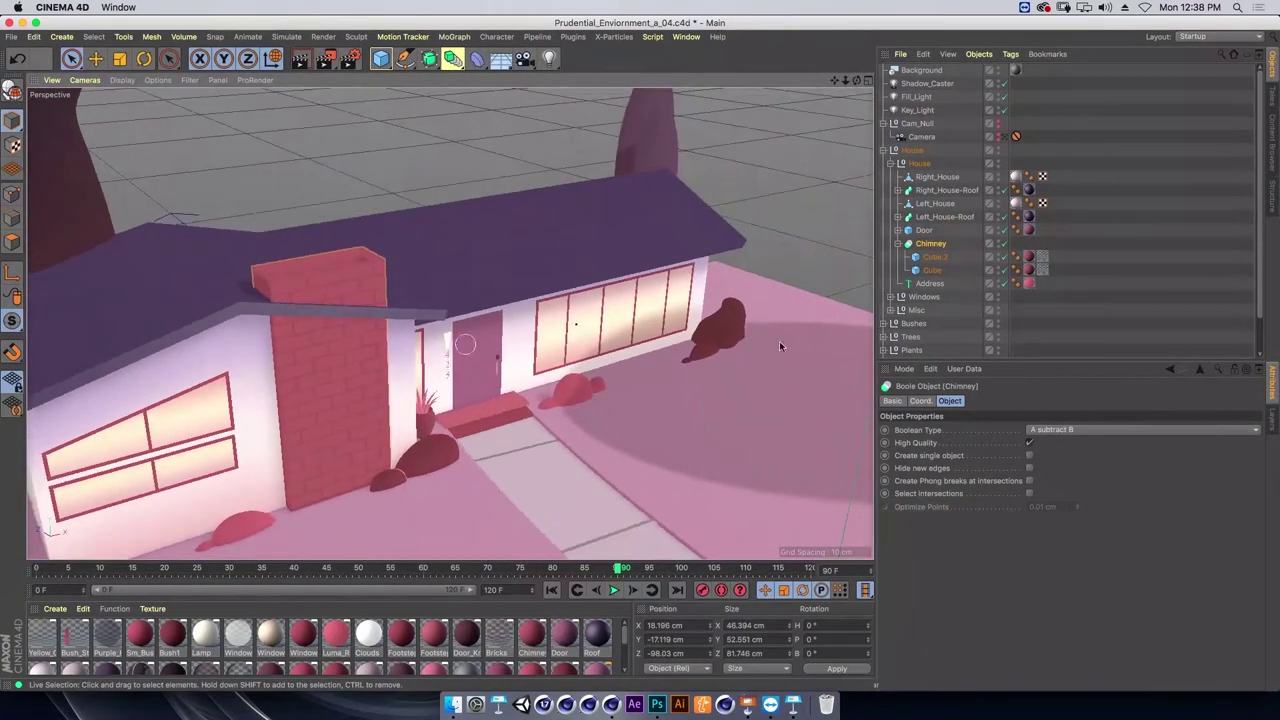
{"action": "left_click", "coordinate": [1004, 243]}
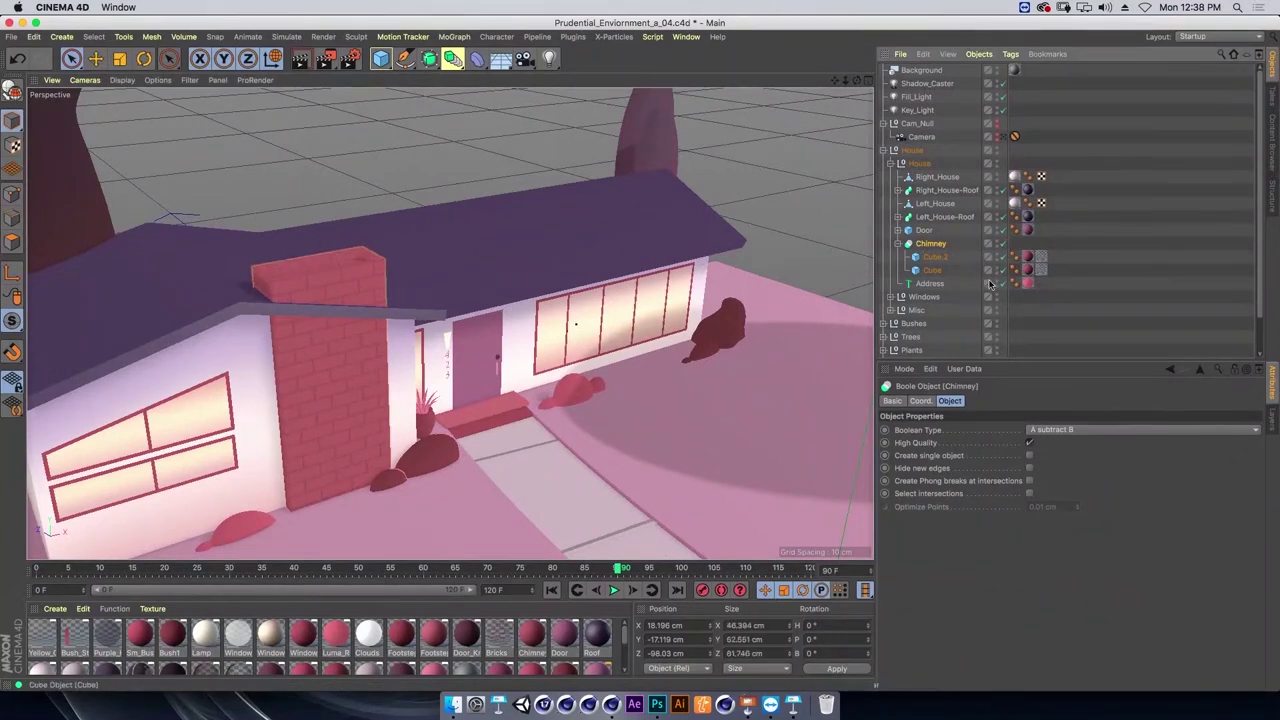
{"action": "mouse_move", "coordinate": [860, 290]}
{"action": "left_mouse_down", "text": "alt"}
{"action": "mouse_move", "coordinate": [564, 279]}
{"action": "mouse_move", "coordinate": [563, 263]}
{"action": "mouse_move", "coordinate": [530, 283]}
{"action": "mouse_move", "coordinate": [605, 340]}
{"action": "mouse_move", "coordinate": [581, 348]}
{"action": "mouse_move", "coordinate": [605, 345]}
{"action": "left_mouse_up", "text": "alt"}
{"action": "scroll", "coordinate": [605, 345], "scroll_direction": "up", "scroll_amount": 5}
{"action": "scroll", "coordinate": [625, 345], "scroll_direction": "up", "scroll_amount": 3}
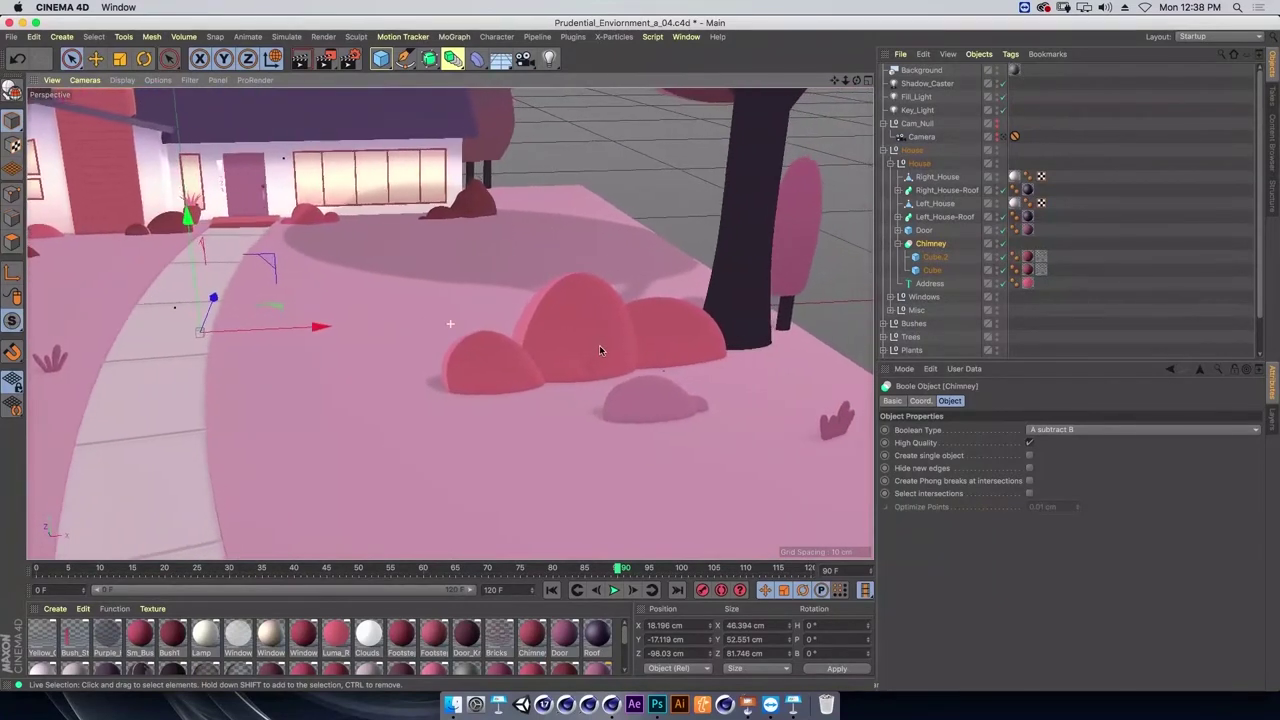
Collapse the House groups, expand Bushes and Bush1, then start a new empty scene.
{"action": "left_click", "coordinate": [888, 164]}
{"action": "left_click", "coordinate": [883, 150]}
{"action": "left_click", "coordinate": [883, 163]}
{"action": "left_click", "coordinate": [890, 176]}
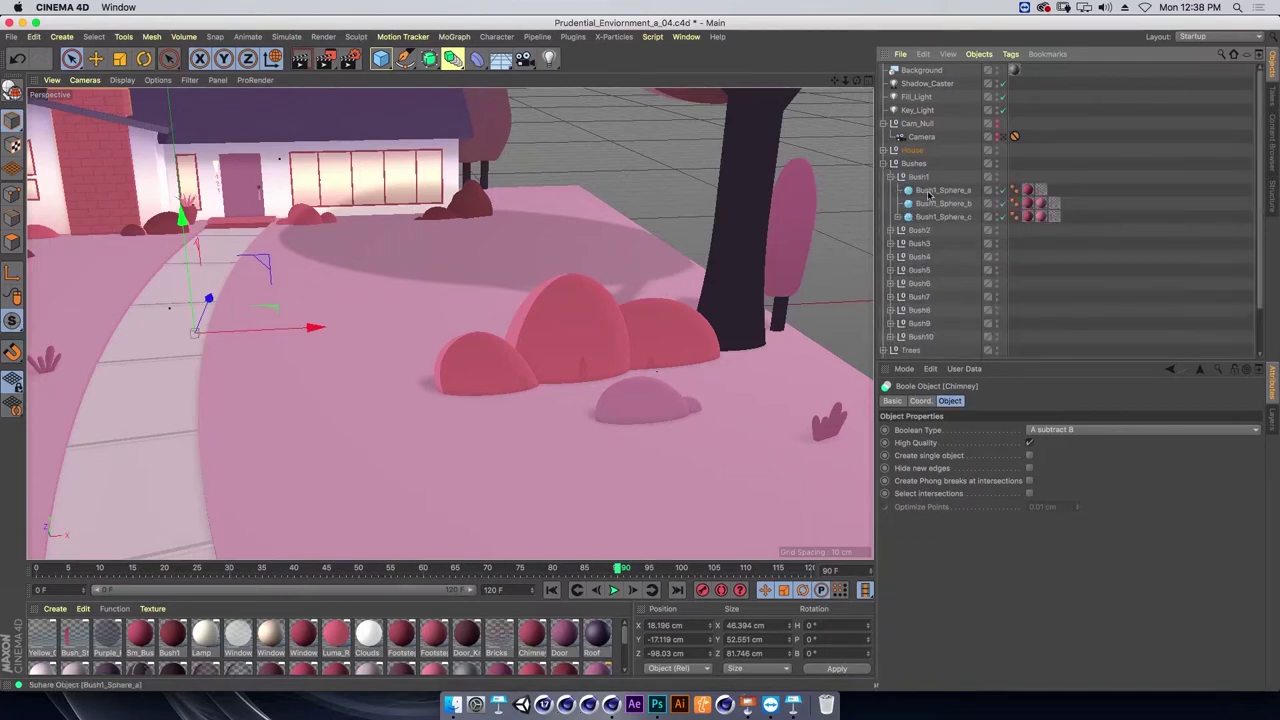
{"action": "middle_click_drag", "start_coordinate": [687, 333], "coordinate": [587, 333], "text": "alt"}
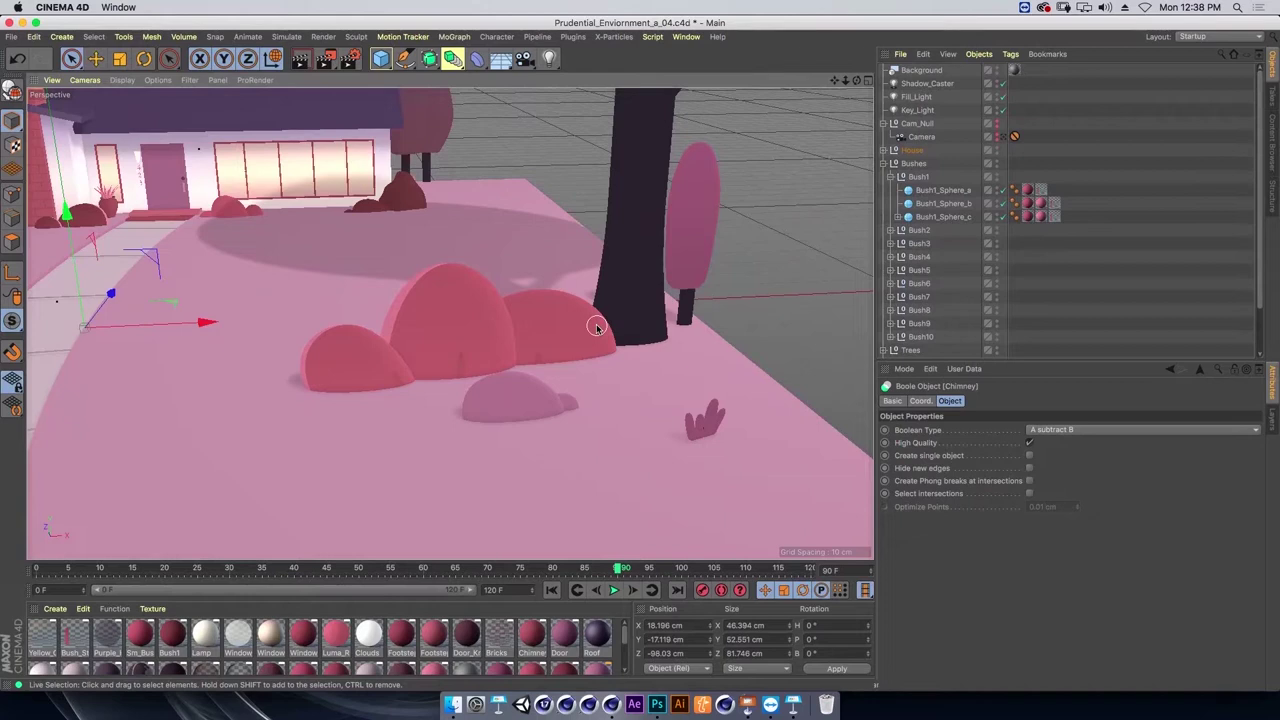
{"action": "key", "text": "super+n"}
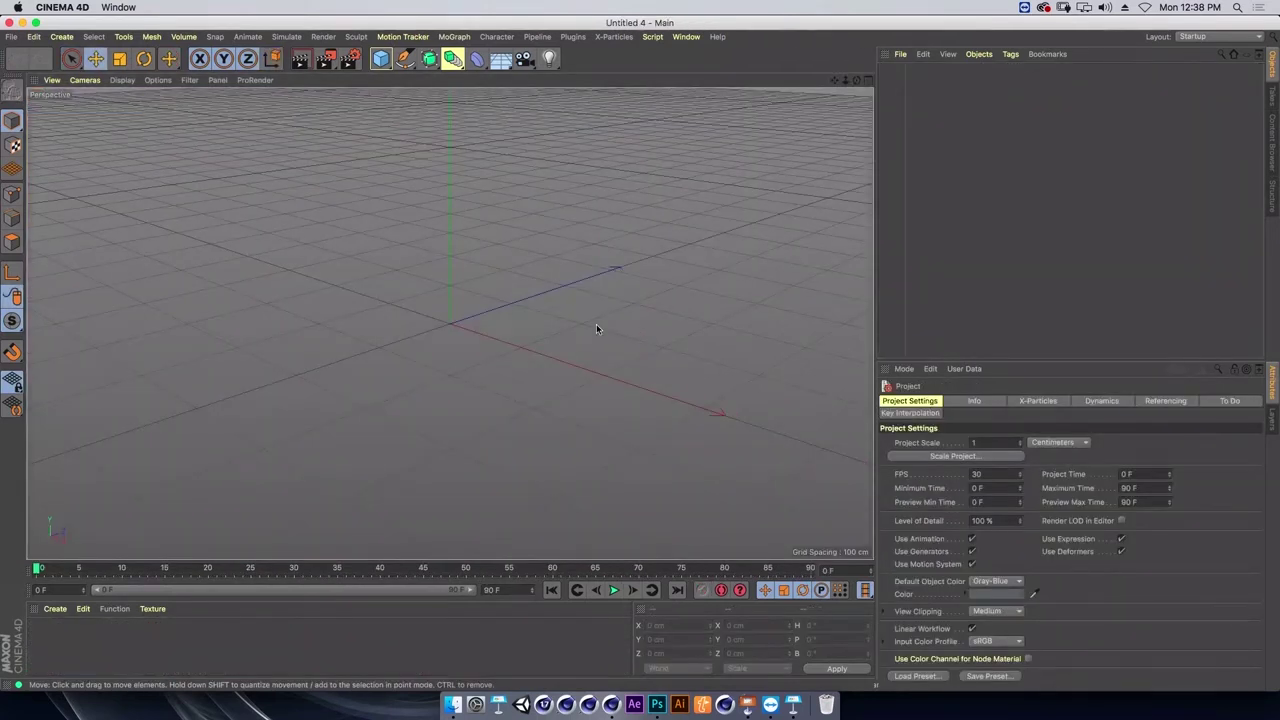
Add a Sphere and set its X scale to 0.5.
{"action": "left_click", "coordinate": [389, 64]}
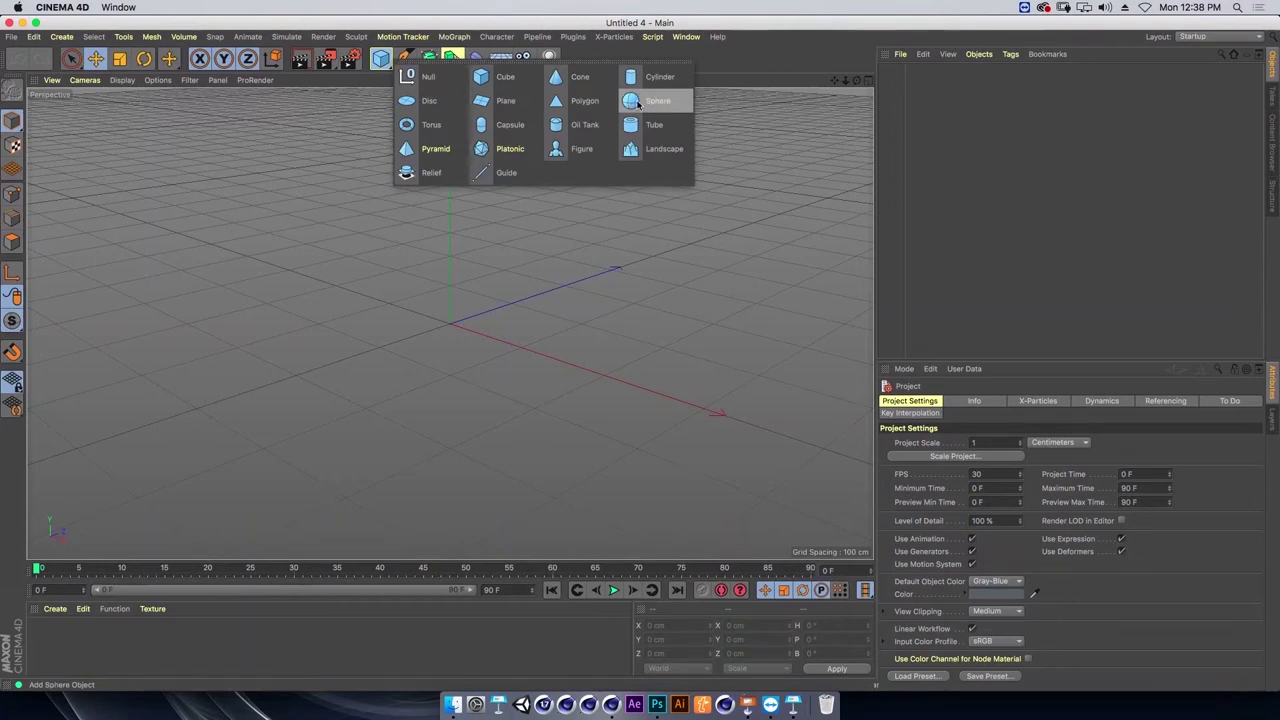
{"action": "left_click", "coordinate": [633, 104]}
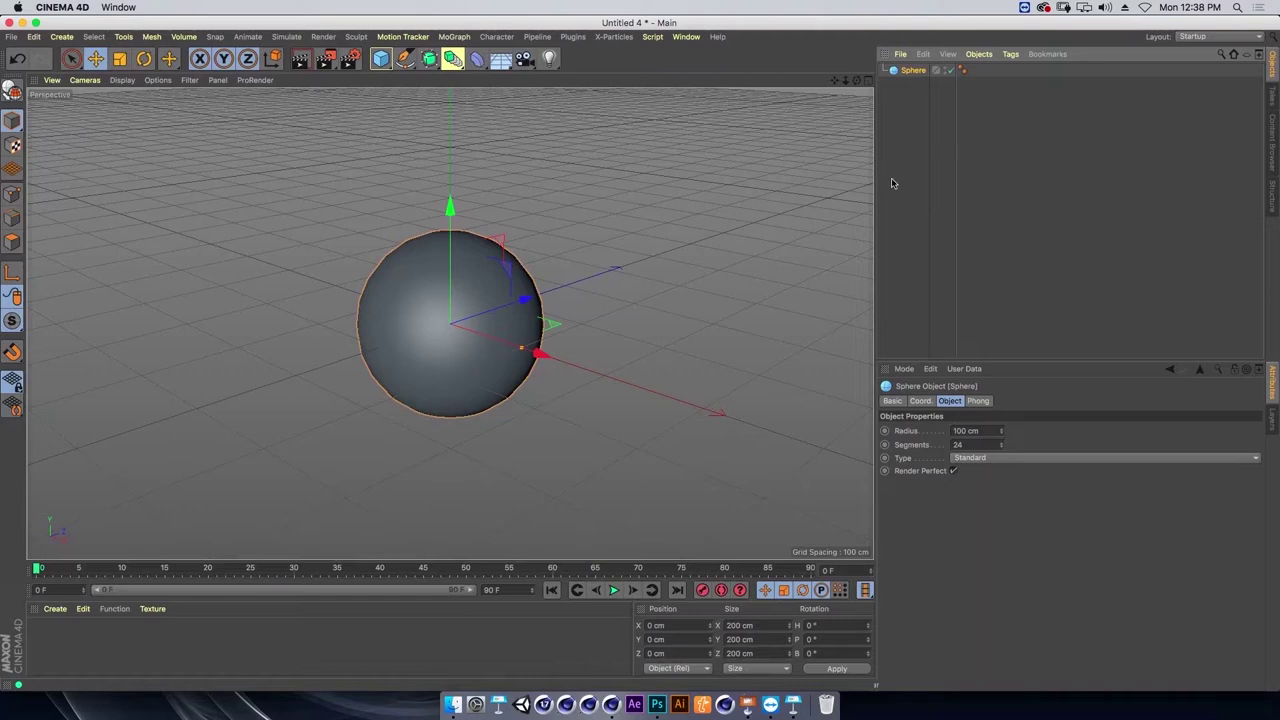
{"action": "left_click", "coordinate": [922, 401]}
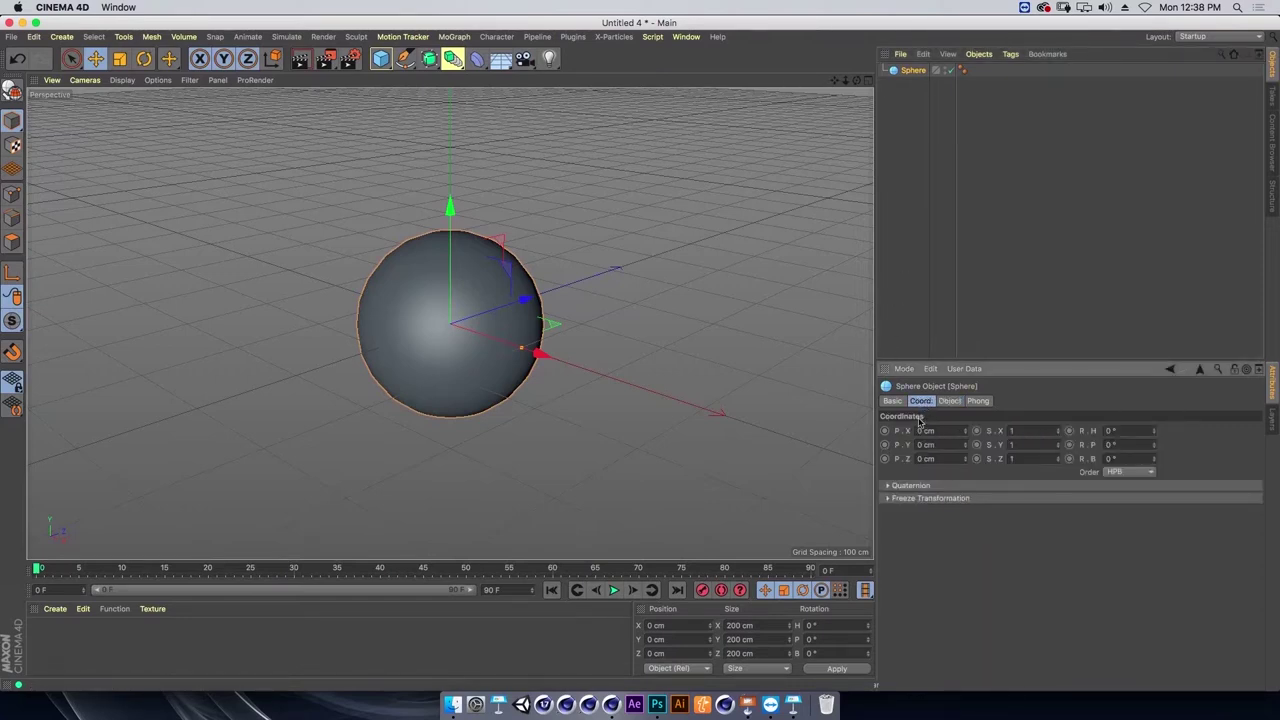
{"action": "left_click_drag", "start_coordinate": [1061, 433], "coordinate": [1057, 457]}
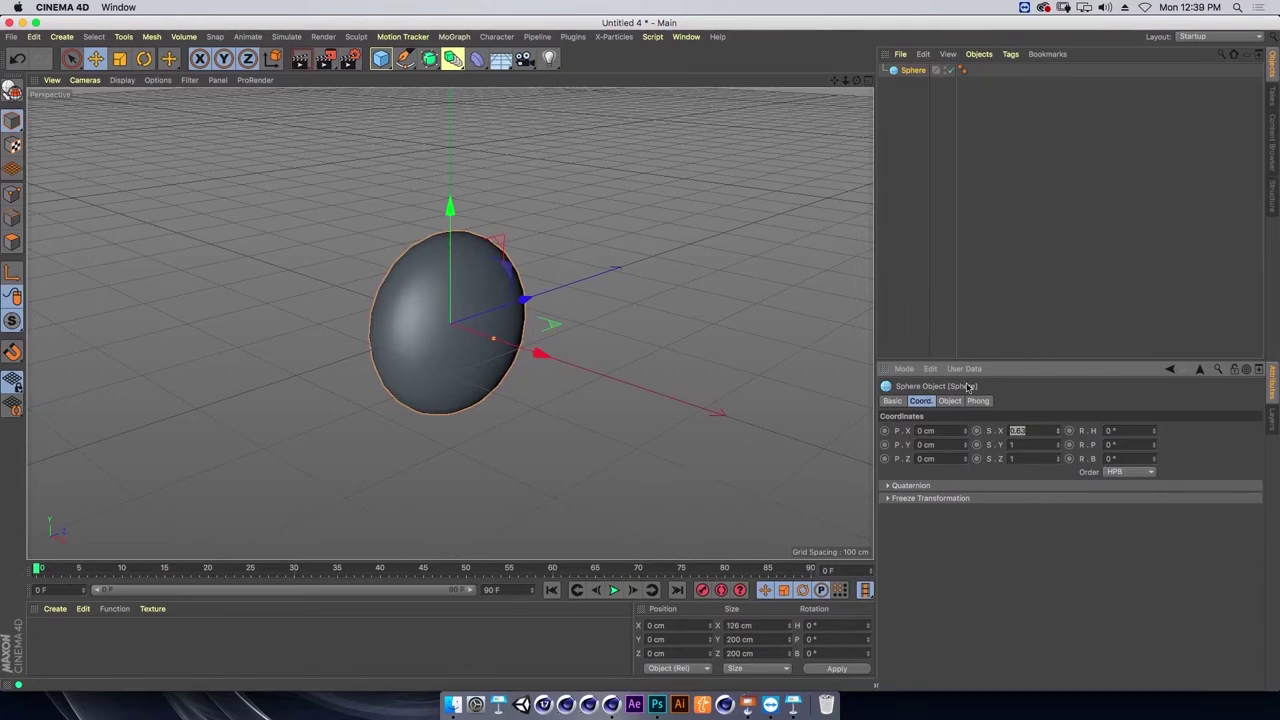
{"action": "type", "text": "0.5"}
{"action": "key", "text": "Return"}
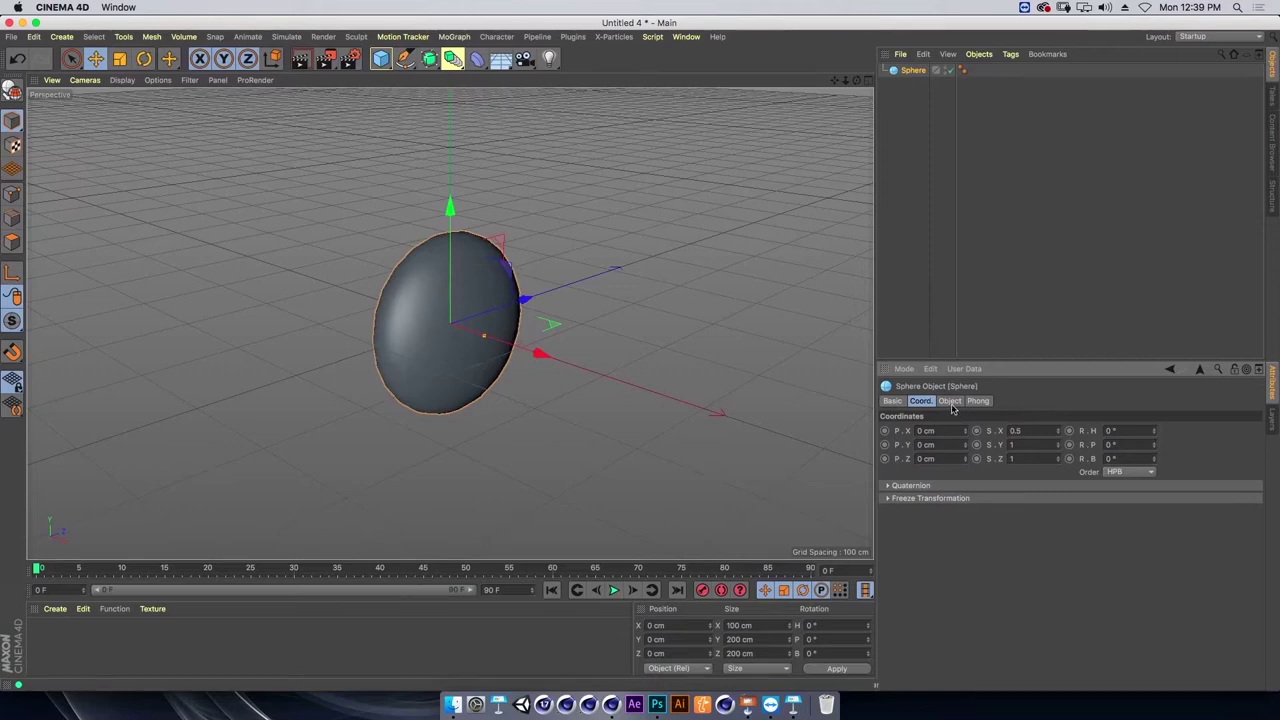
Change the sphere's Type to Hemisphere and view it from the side.
{"action": "left_click", "coordinate": [950, 402]}
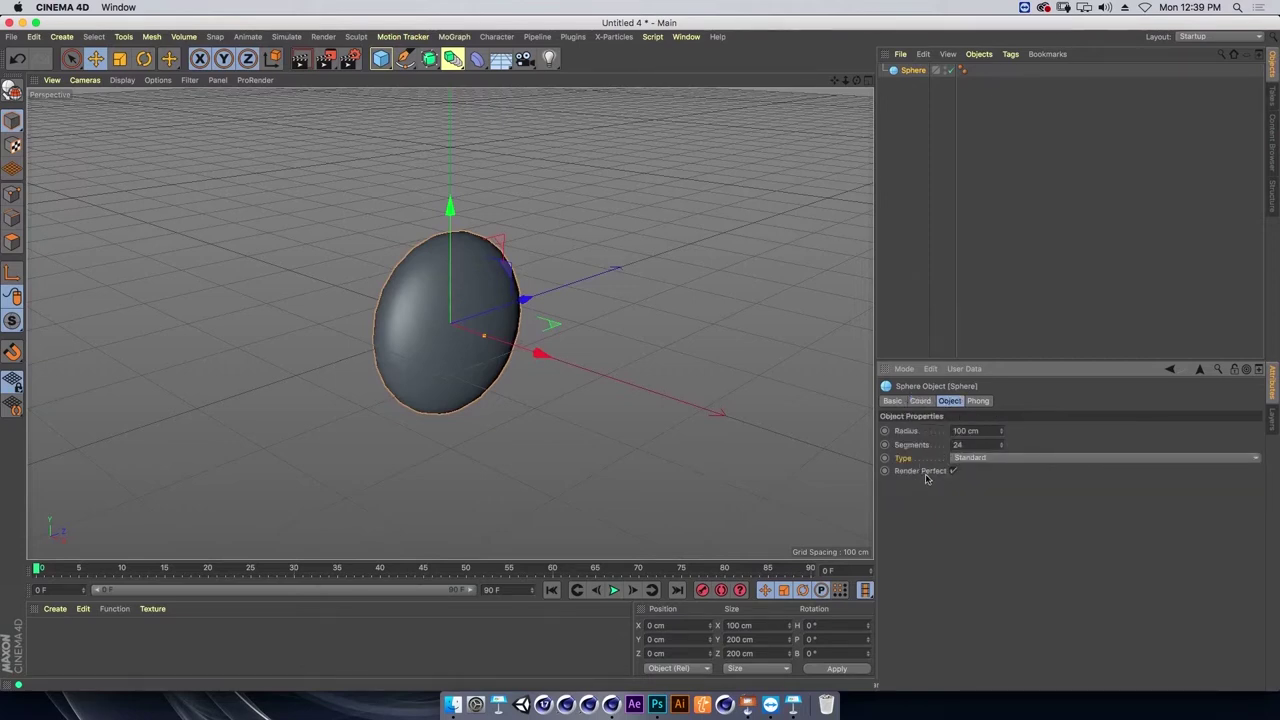
{"action": "left_click", "coordinate": [957, 460]}
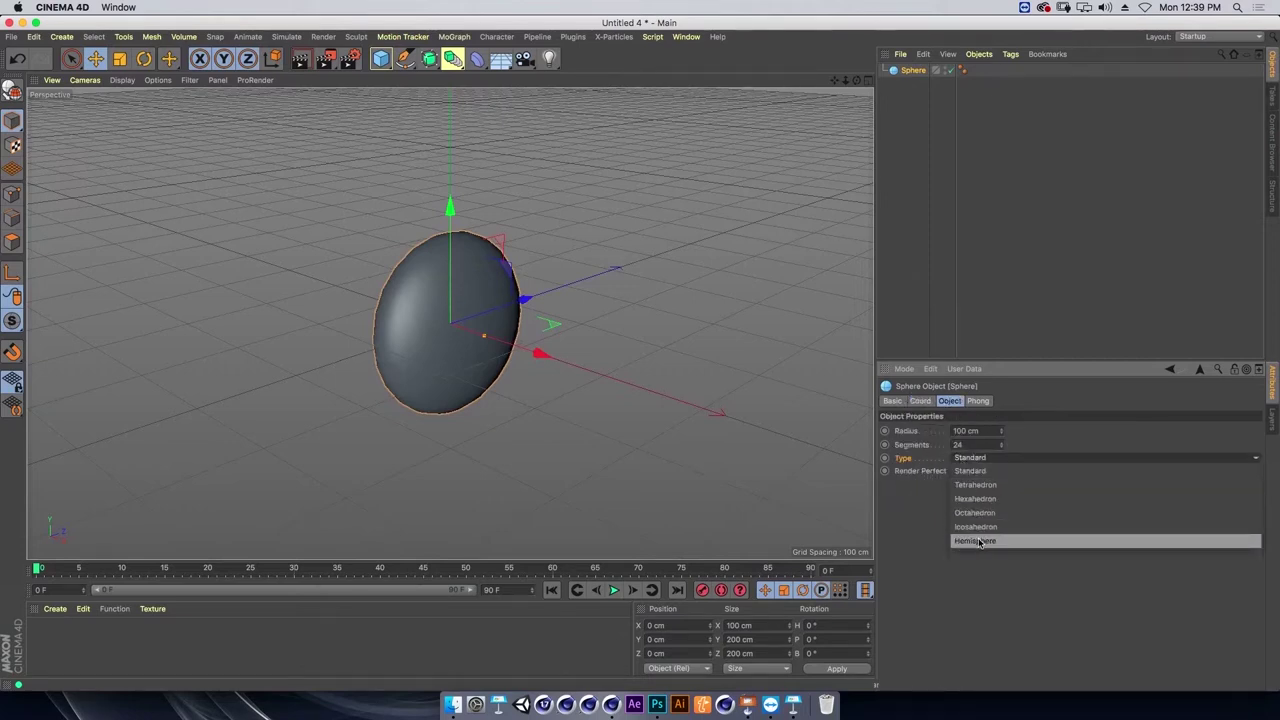
{"action": "left_click", "coordinate": [981, 541]}
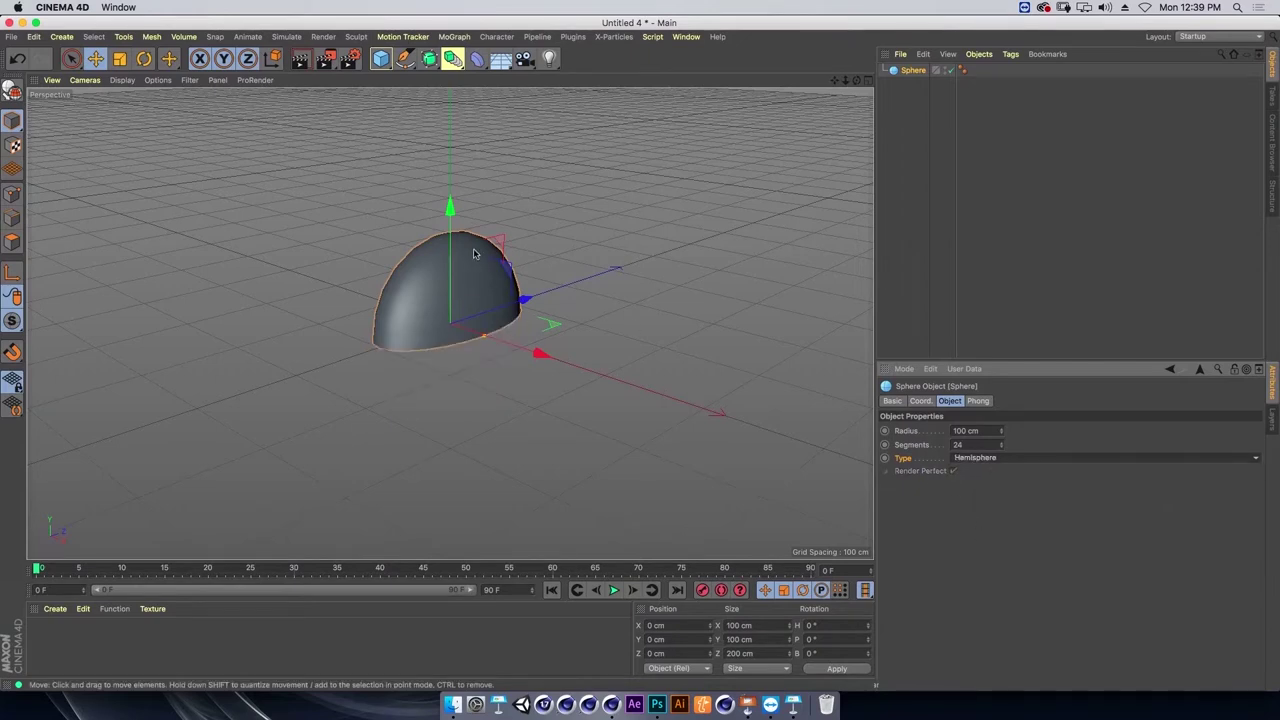
{"action": "left_click_drag", "start_coordinate": [474, 254], "coordinate": [487, 318], "text": "alt"}
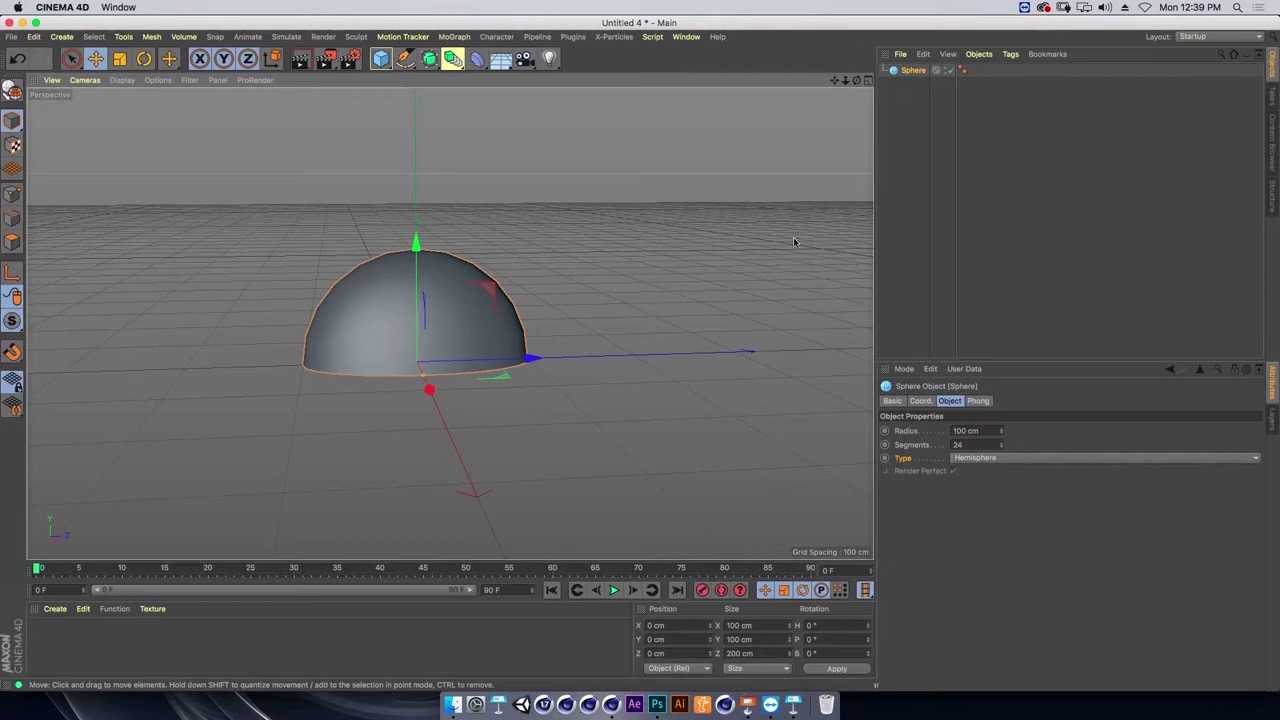
Add a Shear deformer under the hemisphere and fit it to its parent.
{"action": "left_click", "coordinate": [477, 59]}
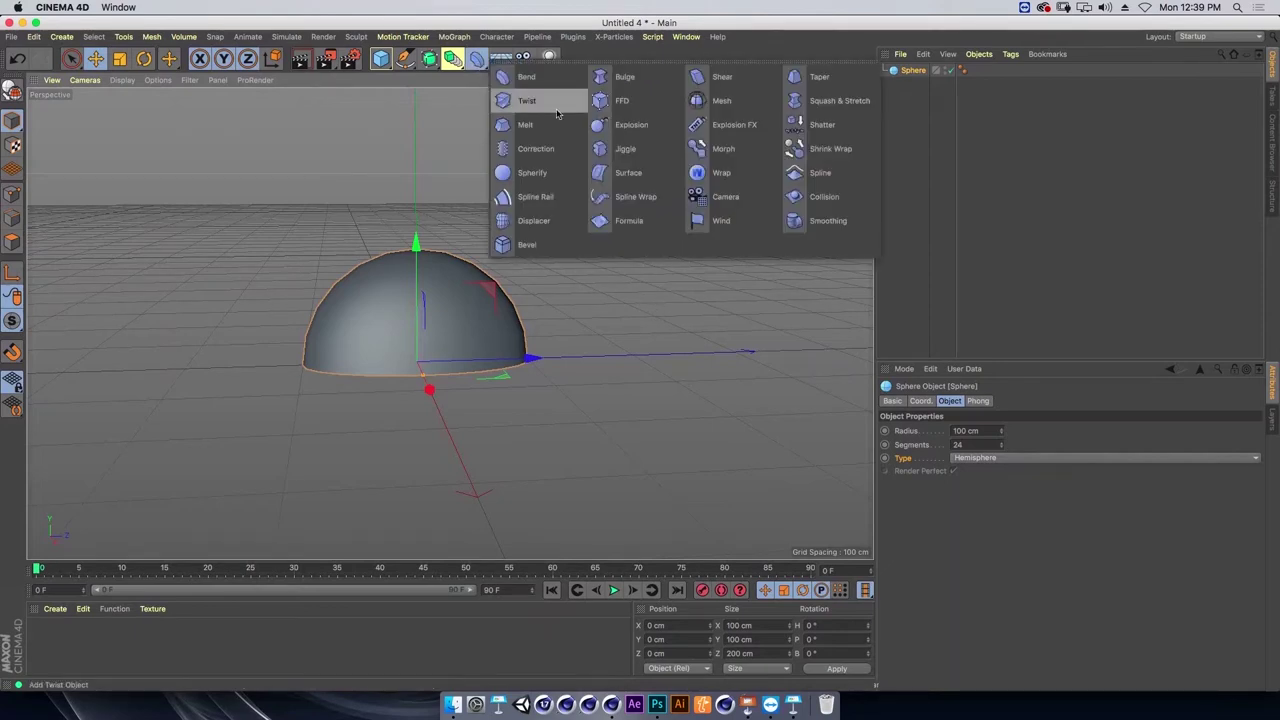
{"action": "left_click", "coordinate": [722, 77]}
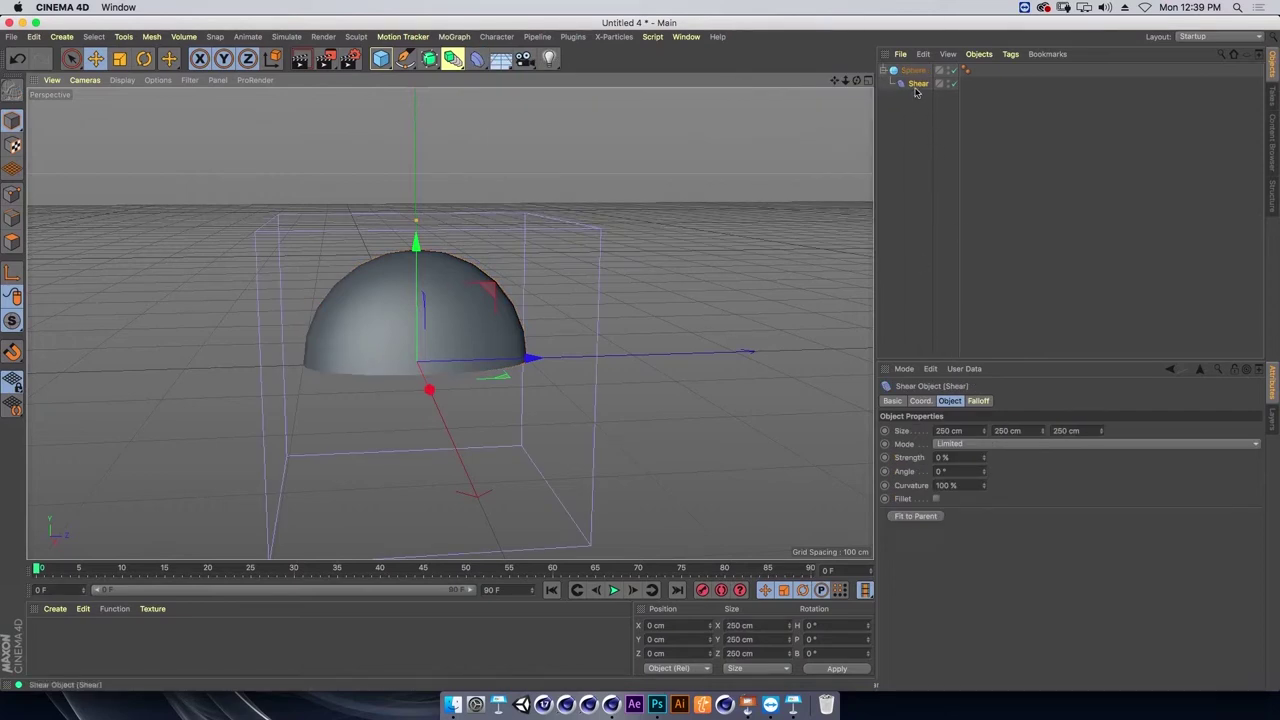
{"action": "key", "text": "ctrl+z"}
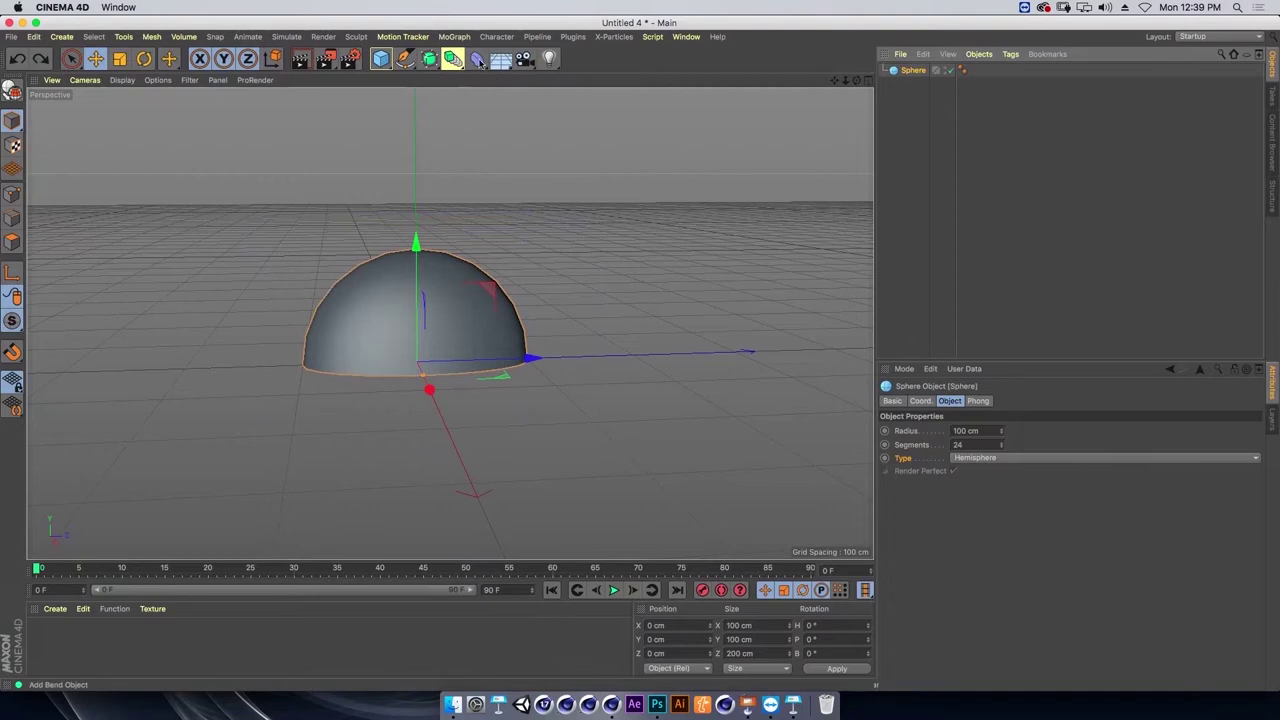
{"action": "left_click", "coordinate": [477, 59]}
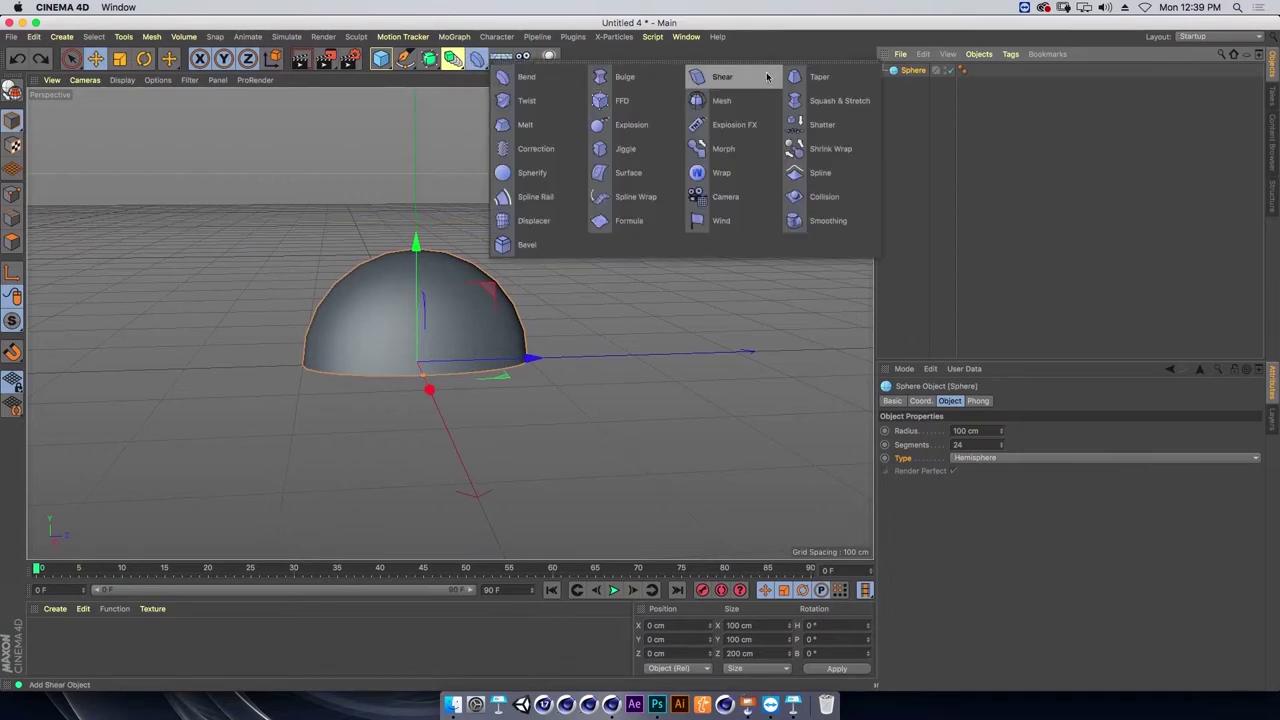
{"action": "left_click", "coordinate": [722, 77]}
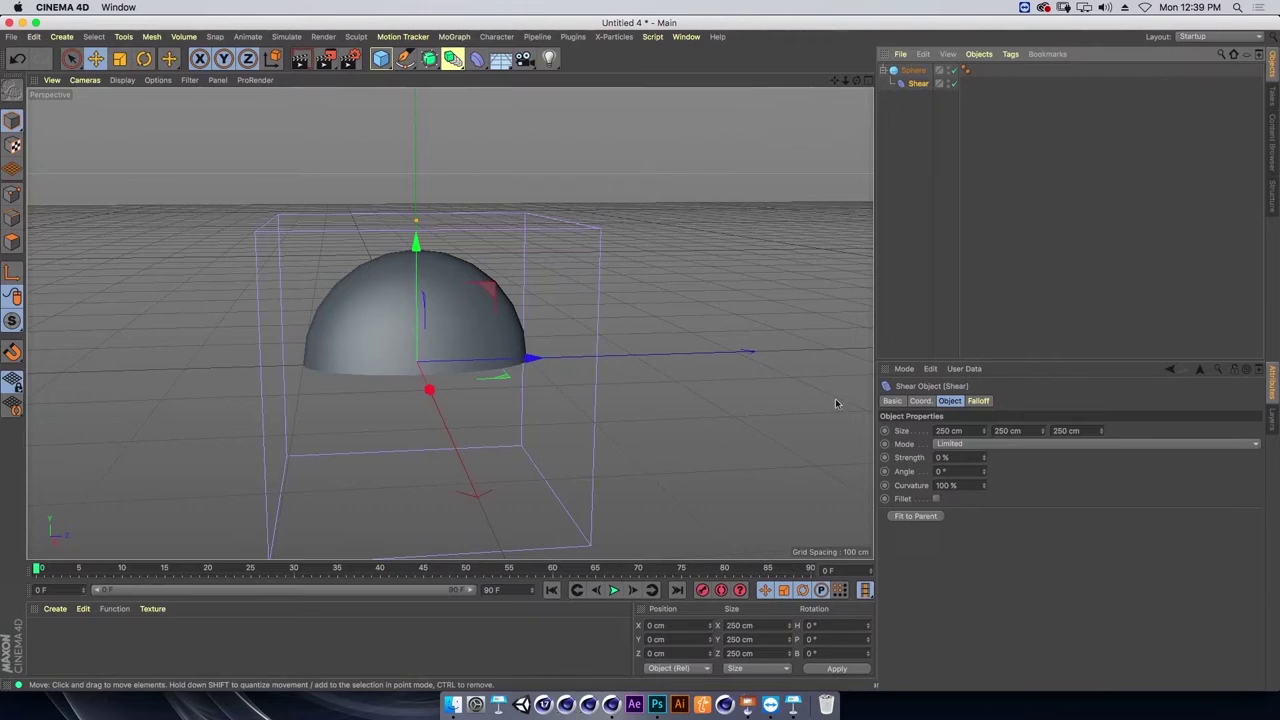
{"action": "left_click", "coordinate": [915, 517]}
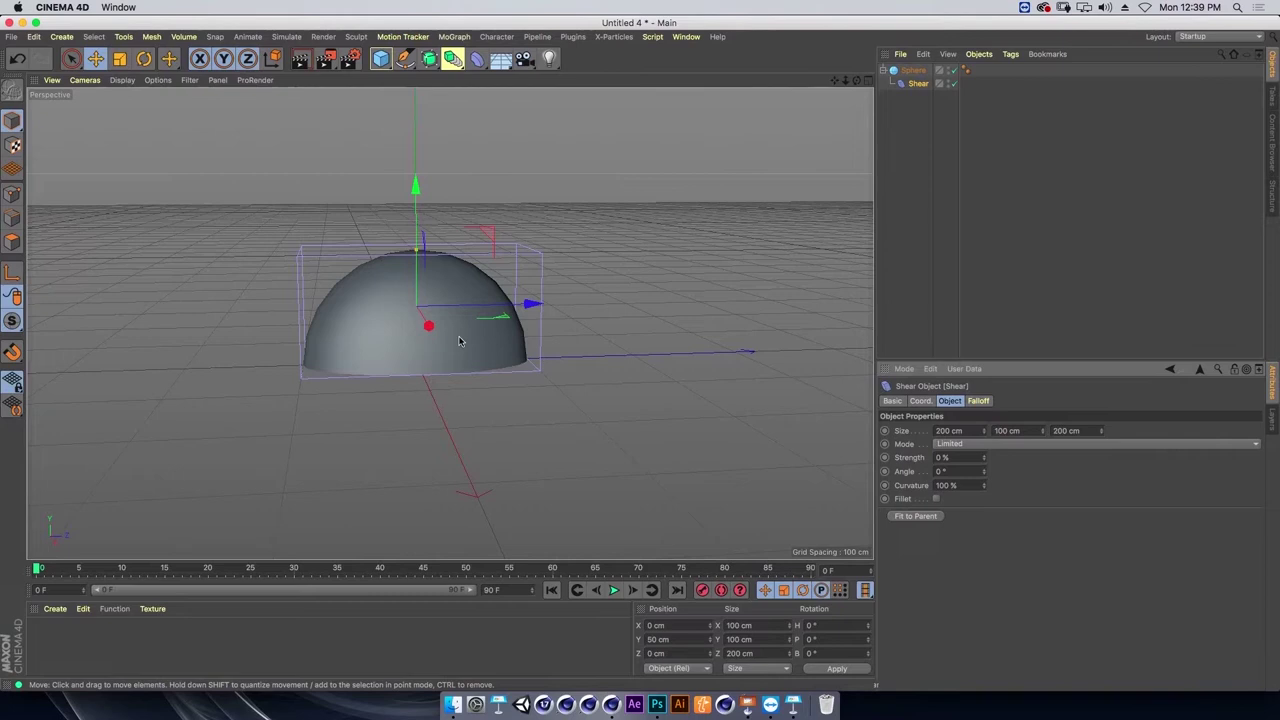
Enlarge the shear cage slightly, keep strength at 0 %, and rotate it 90° on H.
{"action": "key", "text": "t"}
{"action": "left_click_drag", "start_coordinate": [506, 397], "coordinate": [537, 426]}
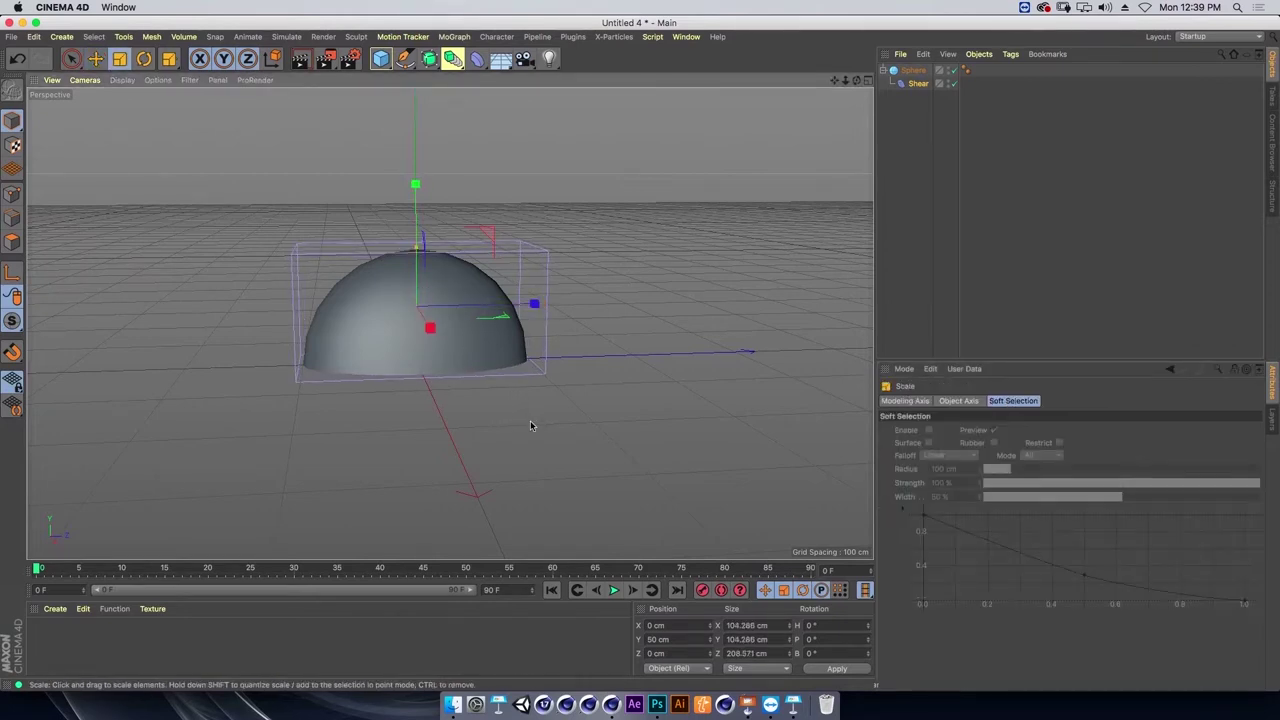
{"action": "left_click", "coordinate": [917, 83]}
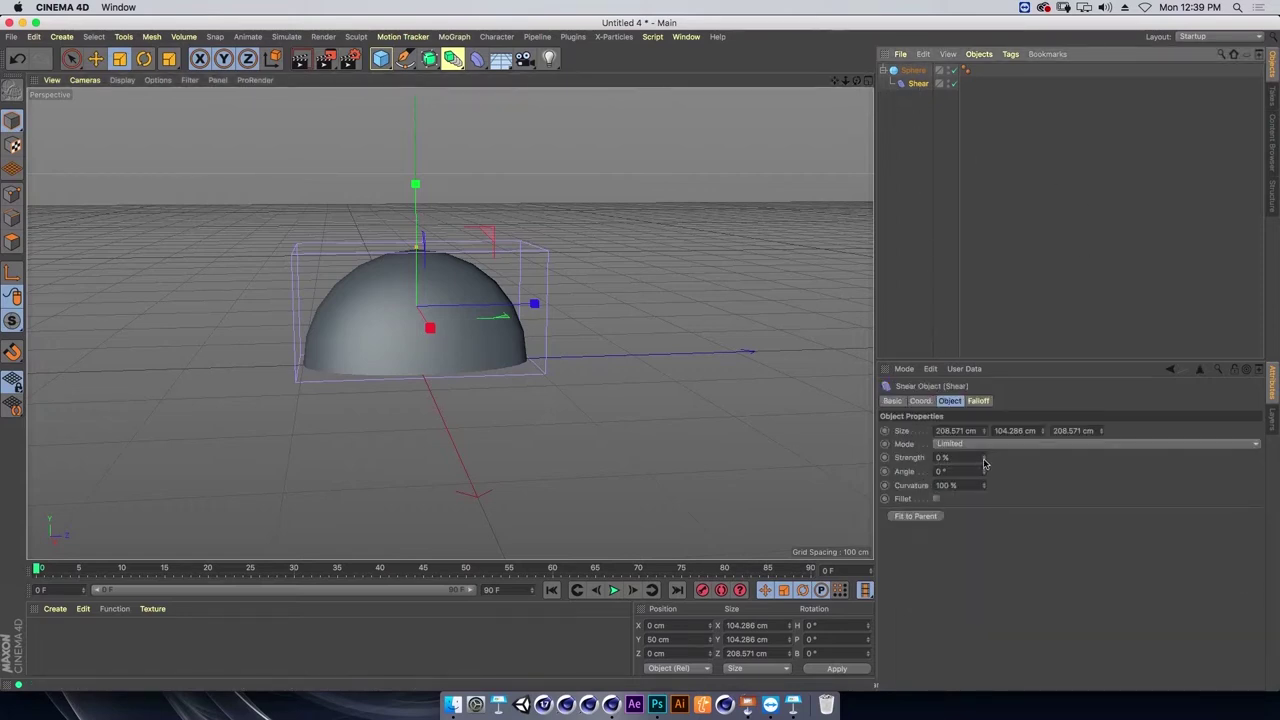
{"action": "left_click_drag", "start_coordinate": [985, 458], "coordinate": [993, 347]}
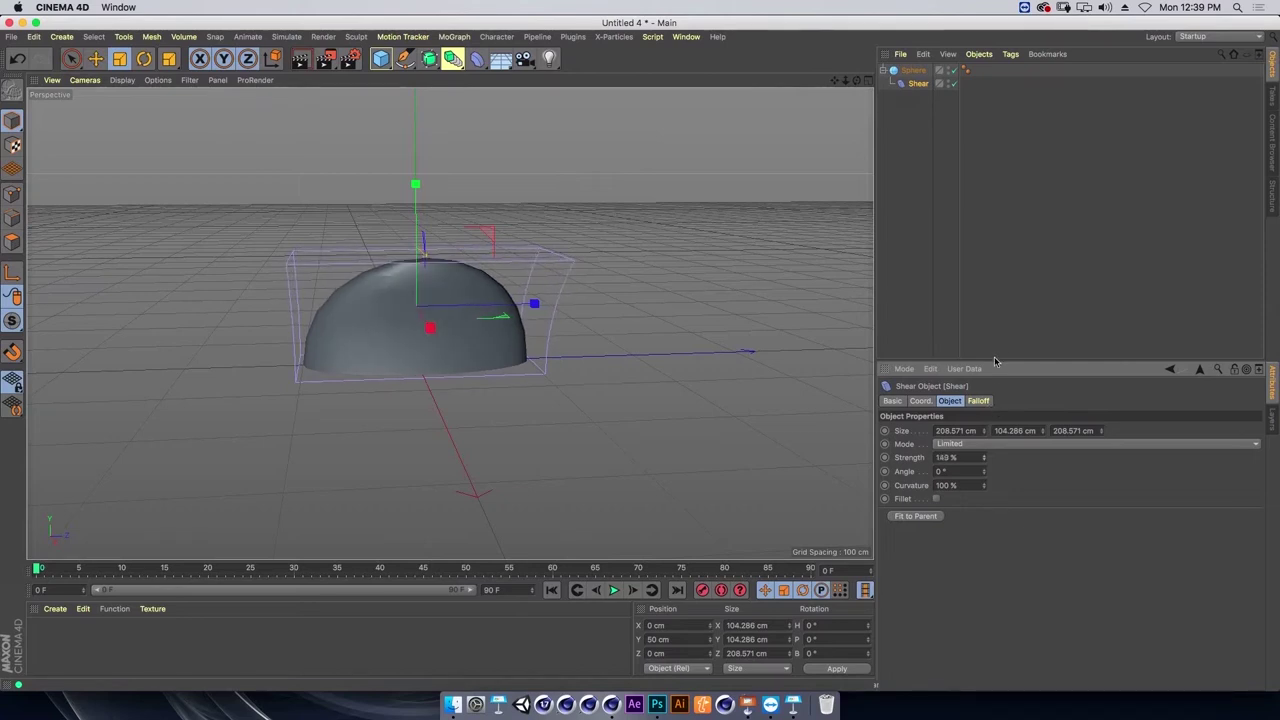
{"action": "key", "text": "ctrl+z"}
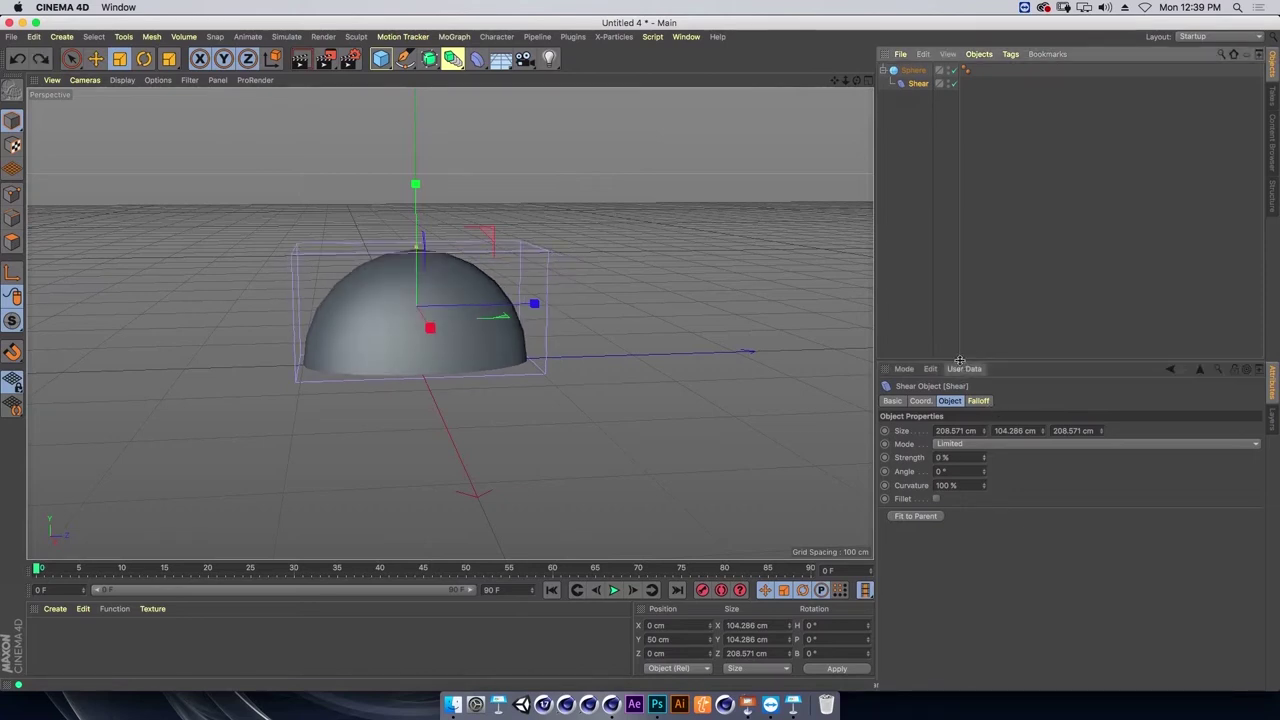
{"action": "key", "text": "r"}
{"action": "mouse_move", "coordinate": [476, 313]}
{"action": "left_mouse_down"}
{"action": "mouse_move", "coordinate": [456, 315]}
{"action": "mouse_move", "coordinate": [548, 302]}
{"action": "mouse_move", "coordinate": [539, 309]}
{"action": "left_mouse_up"}
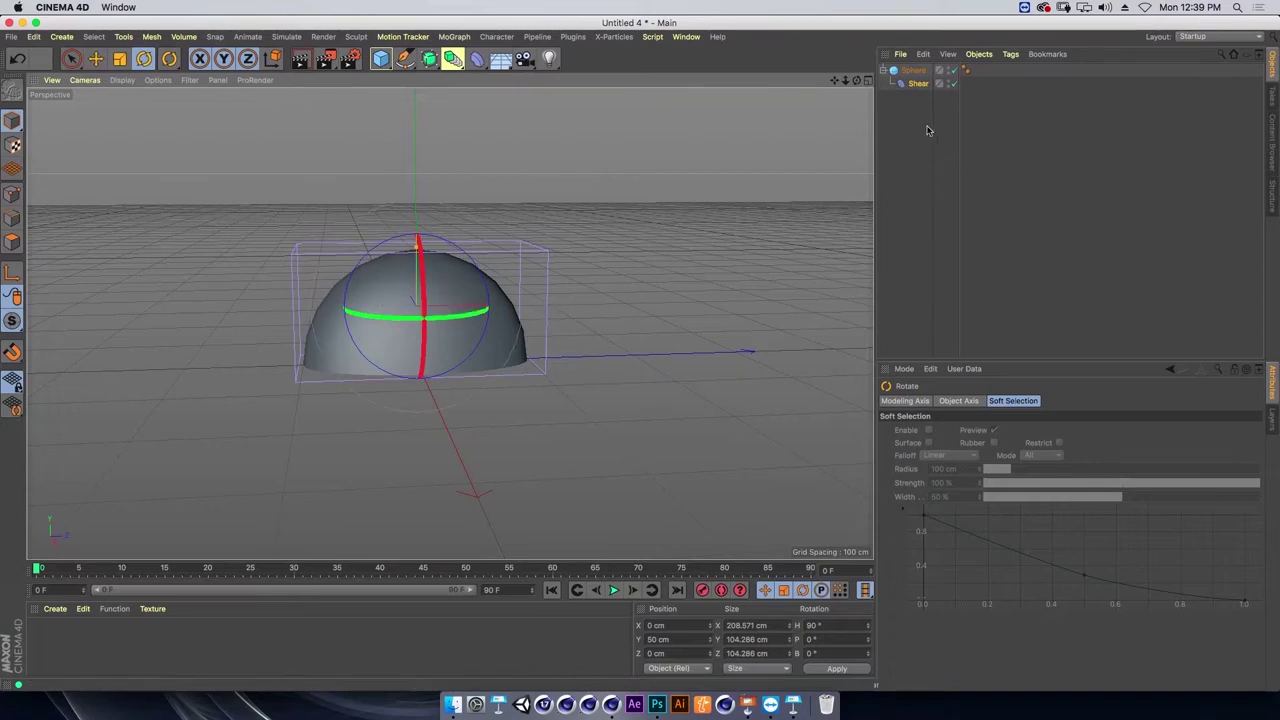
Set the Shear strength to about −44 % with curvature at 0 %.
{"action": "left_click", "coordinate": [917, 83]}
{"action": "left_click", "coordinate": [985, 458]}
{"action": "left_click_drag", "start_coordinate": [985, 460], "coordinate": [985, 490]}
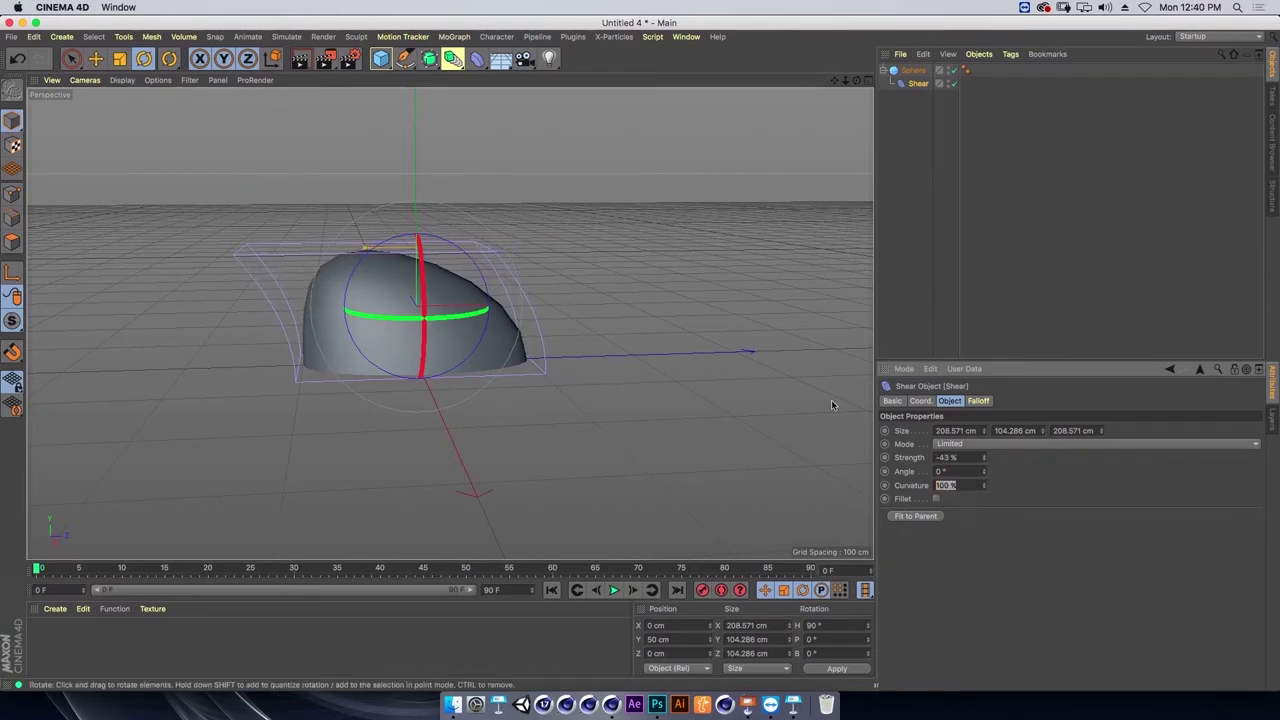
{"action": "type", "text": "0"}
{"action": "key", "text": "Return"}
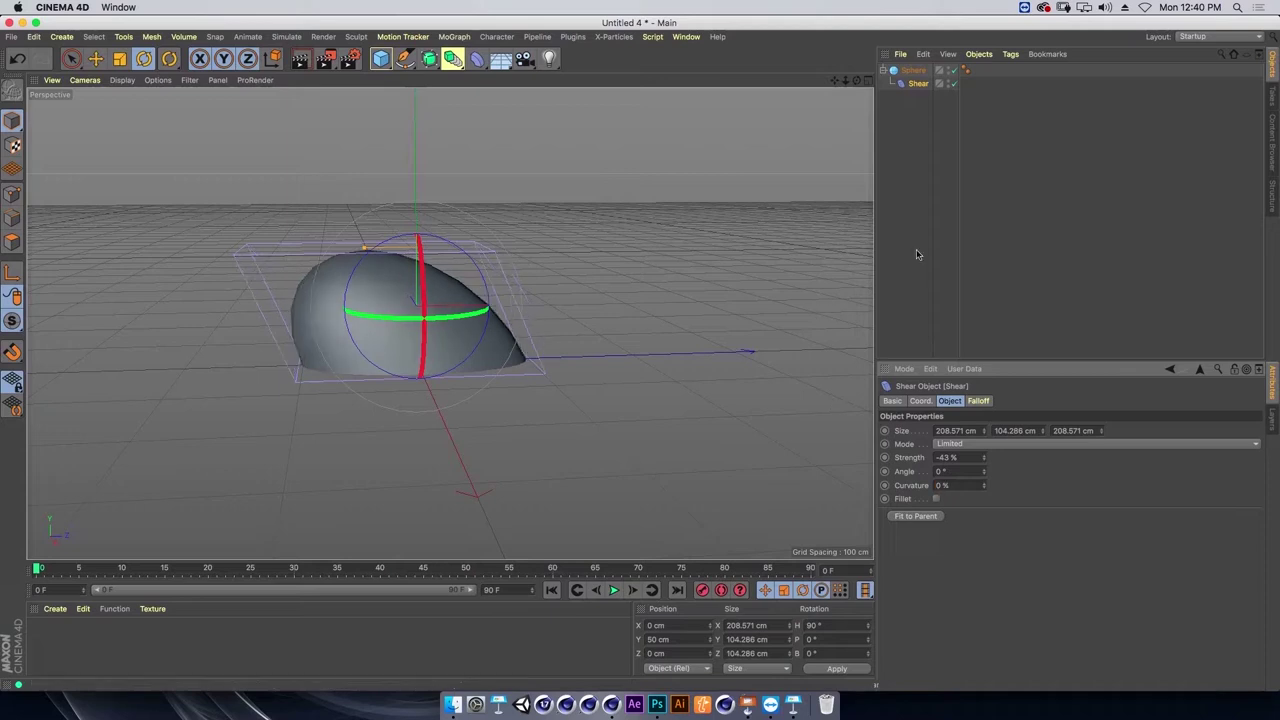
{"action": "left_click_drag", "start_coordinate": [983, 468], "coordinate": [986, 461]}
Give the Sphere 48 segments, then deselect it.
{"action": "left_click", "coordinate": [912, 71]}
{"action": "left_click", "coordinate": [968, 444]}
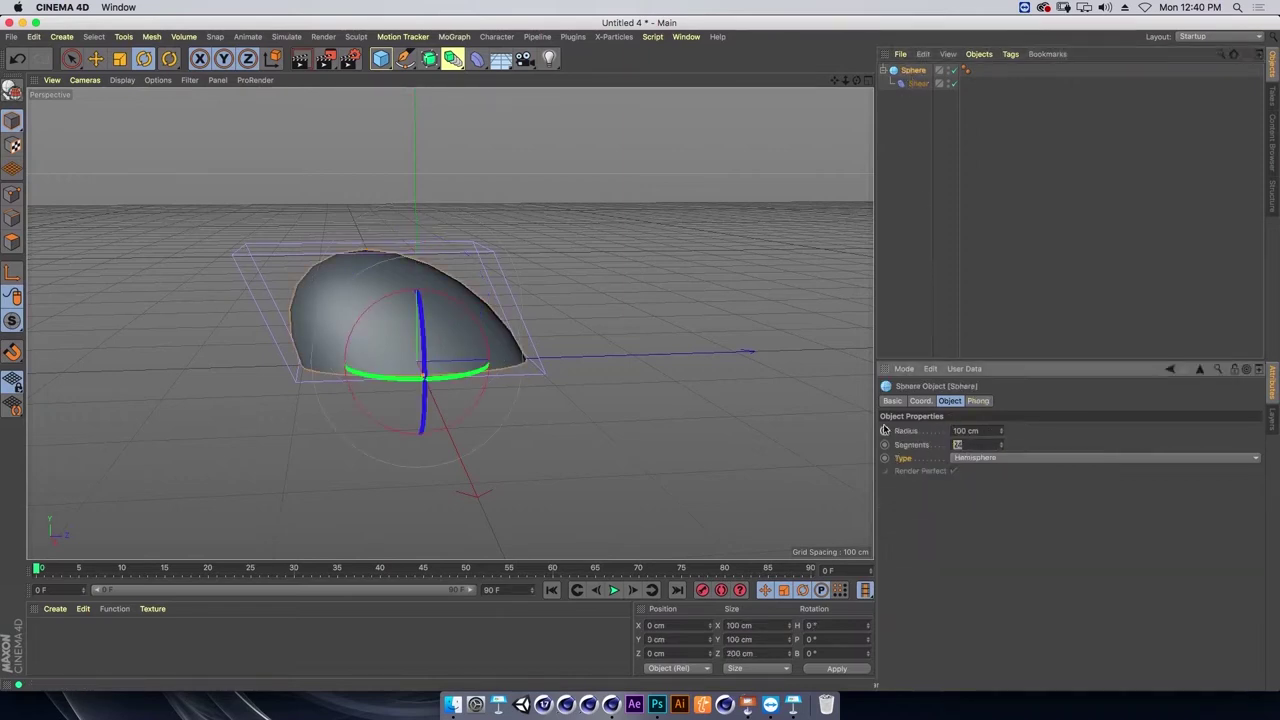
{"action": "type", "text": "48"}
{"action": "key", "text": "Return"}
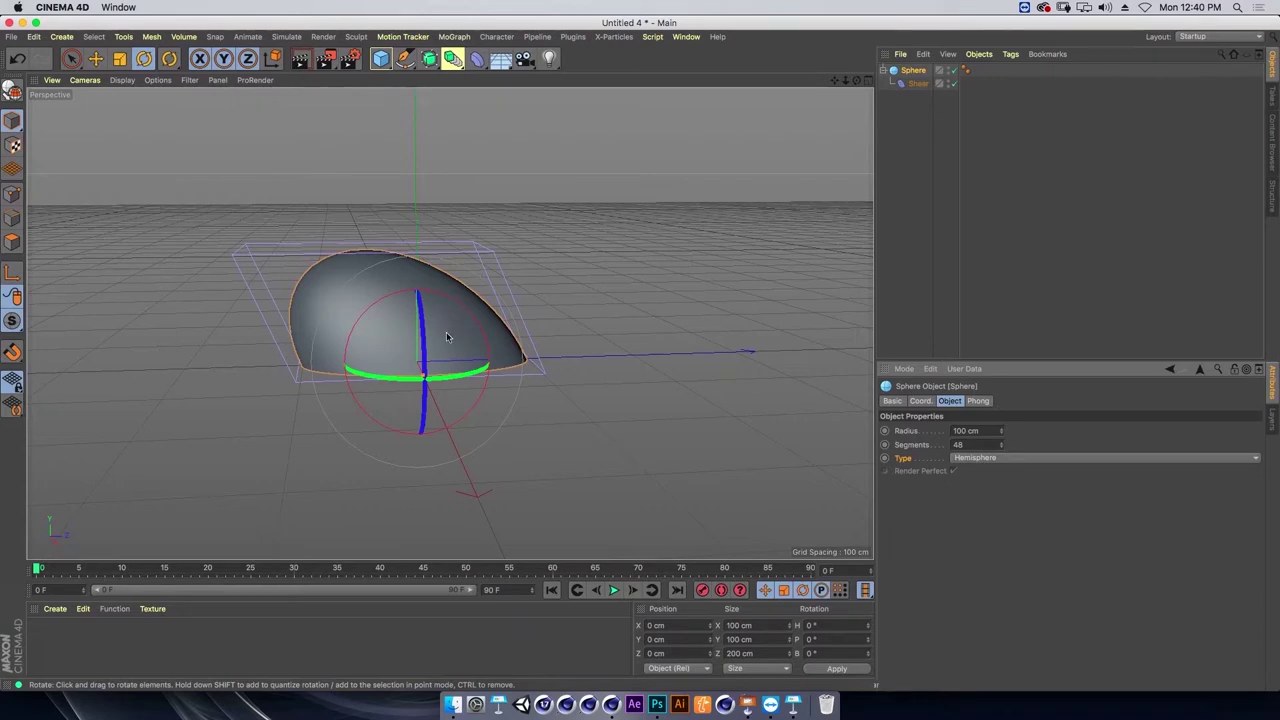
{"action": "left_click", "coordinate": [954, 148]}
Switch to the Prudential_Enviornment_a_04.c4d project and orbit around the house scene.
{"action": "key", "text": "v"}
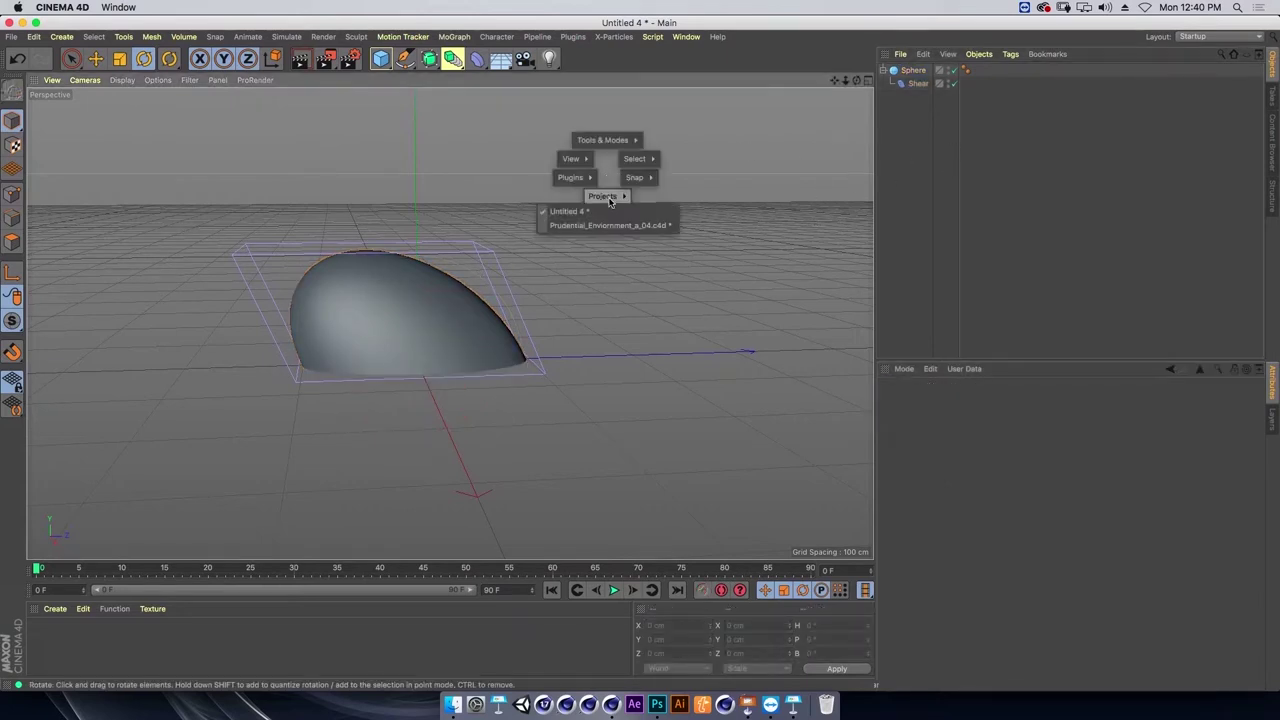
{"action": "left_click", "coordinate": [614, 225]}
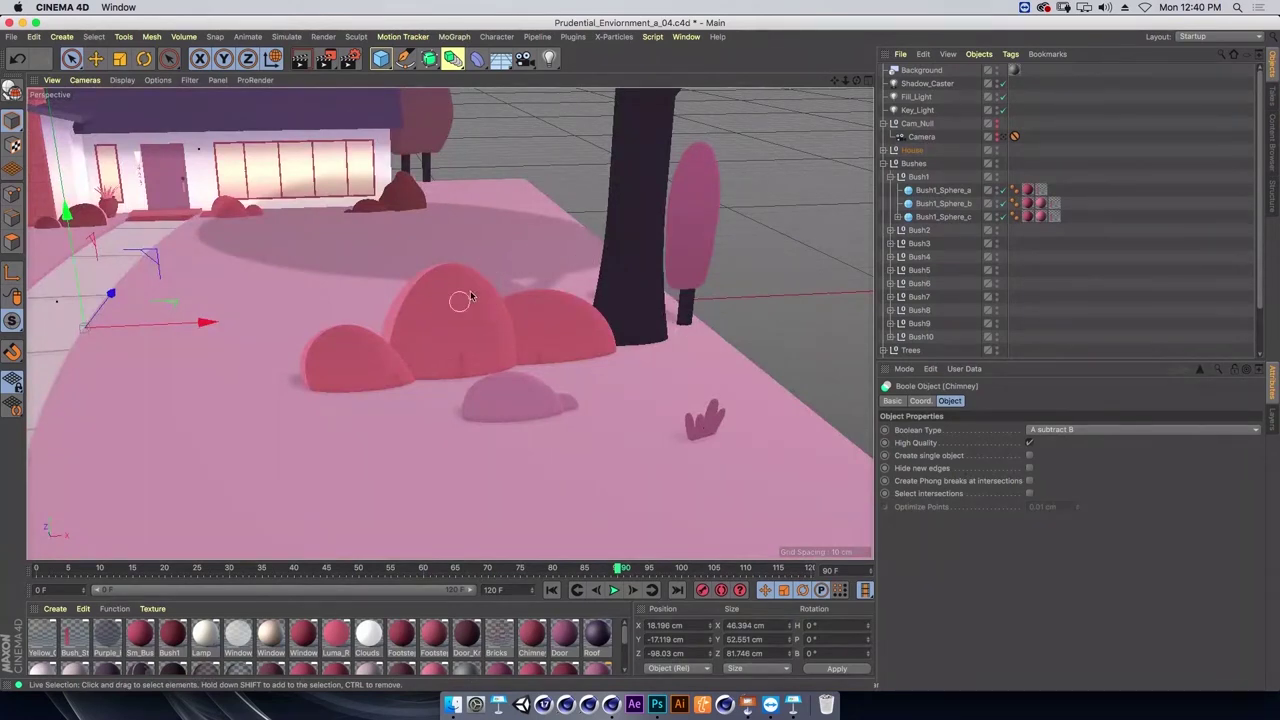
{"action": "scroll", "coordinate": [473, 277], "scroll_direction": "down", "scroll_amount": 5}
{"action": "mouse_move", "coordinate": [473, 277]}
{"action": "left_mouse_down", "text": "alt"}
{"action": "mouse_move", "coordinate": [498, 391]}
{"action": "mouse_move", "coordinate": [521, 349]}
{"action": "mouse_move", "coordinate": [538, 350]}
{"action": "left_mouse_up", "text": "alt"}
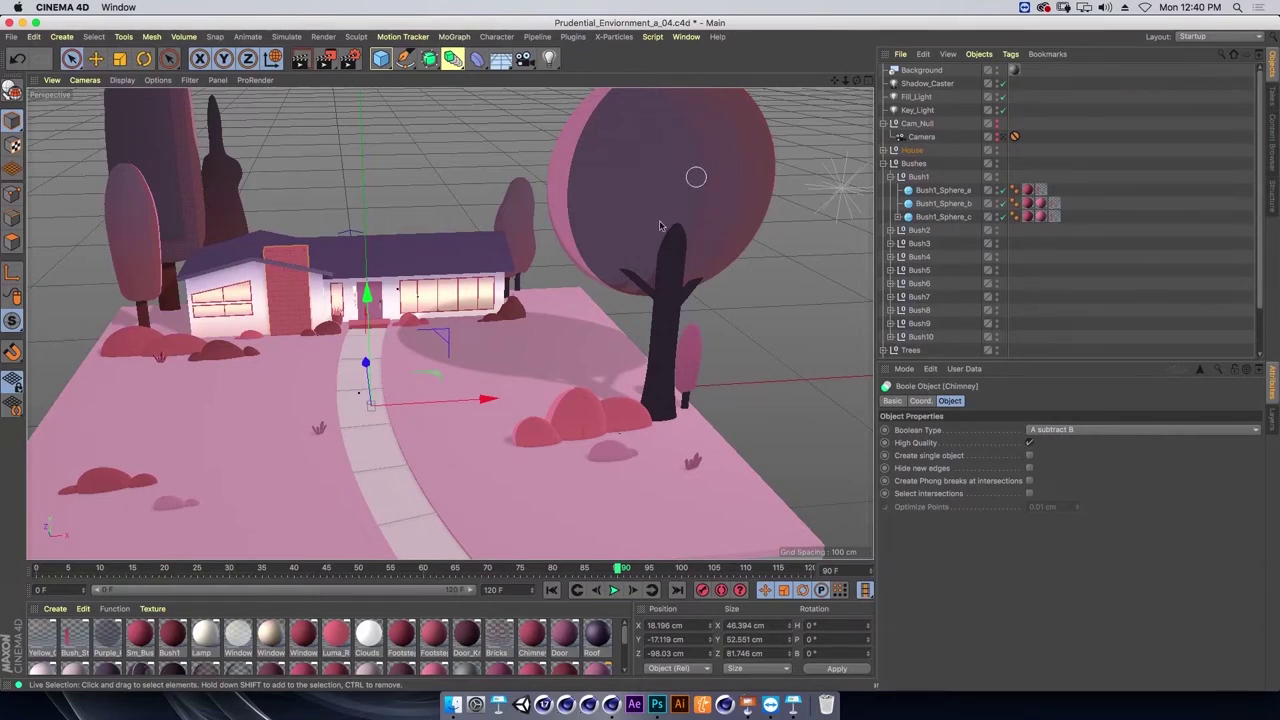
Open Tree.c4d from Finder and orbit around the tree.
{"action": "key", "text": "super+Tab"}
{"action": "left_click", "coordinate": [488, 356]}
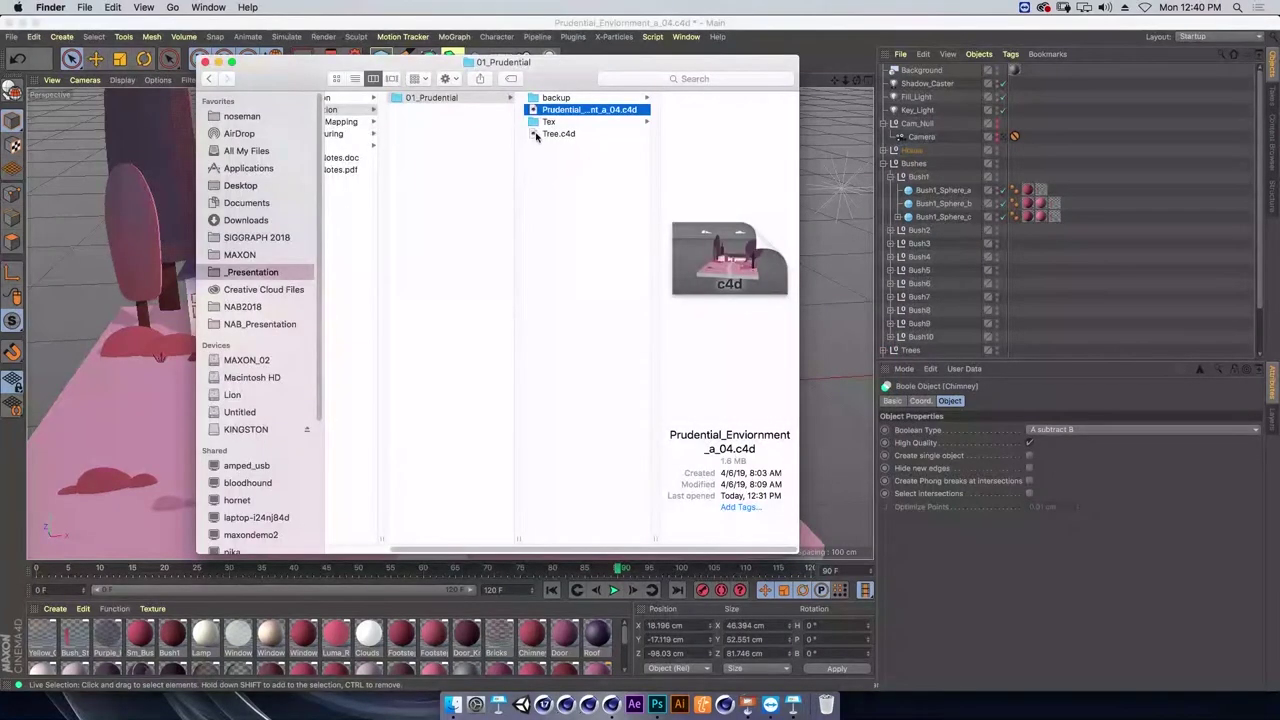
{"action": "double_click", "coordinate": [536, 136]}
{"action": "mouse_move", "coordinate": [490, 347]}
{"action": "left_mouse_down", "text": "alt"}
{"action": "mouse_move", "coordinate": [498, 314]}
{"action": "mouse_move", "coordinate": [530, 314]}
{"action": "left_mouse_up", "text": "alt"}
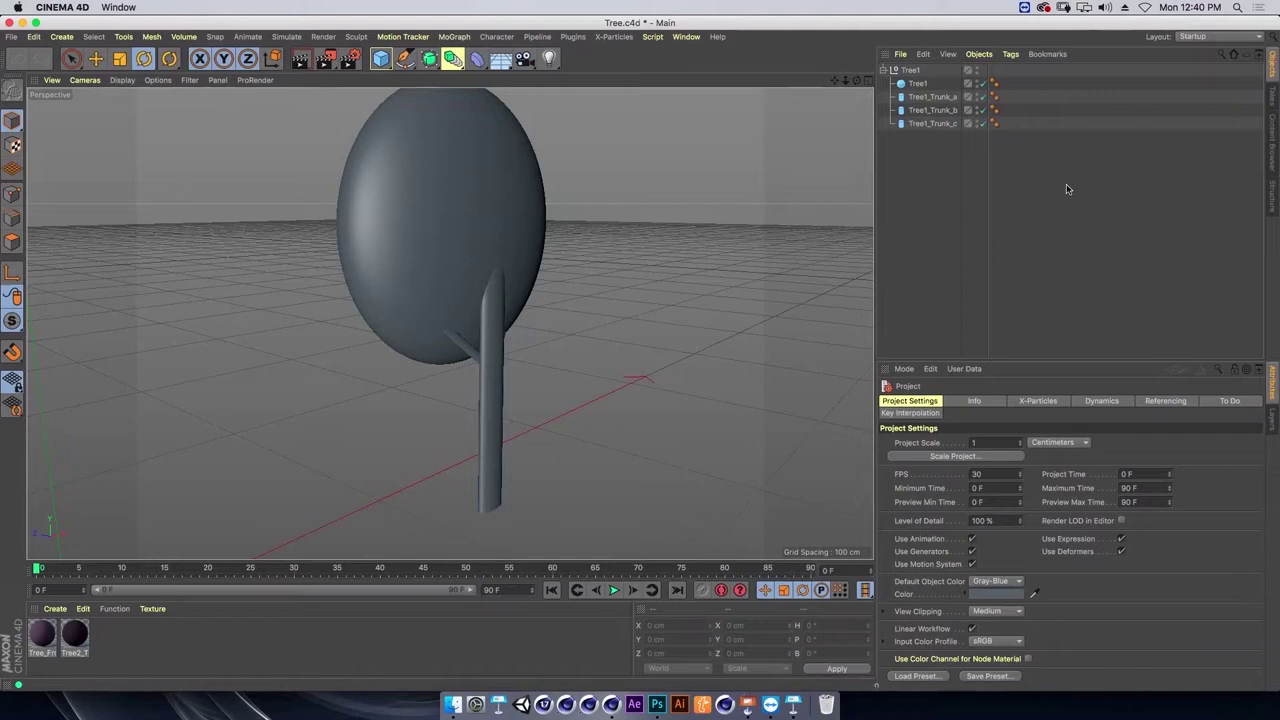
Try depth scales of 0.87 on the foliage sphere and 0.7 on Tree1_Trunk_a, undoing the trunk change.
{"action": "left_click", "coordinate": [918, 84]}
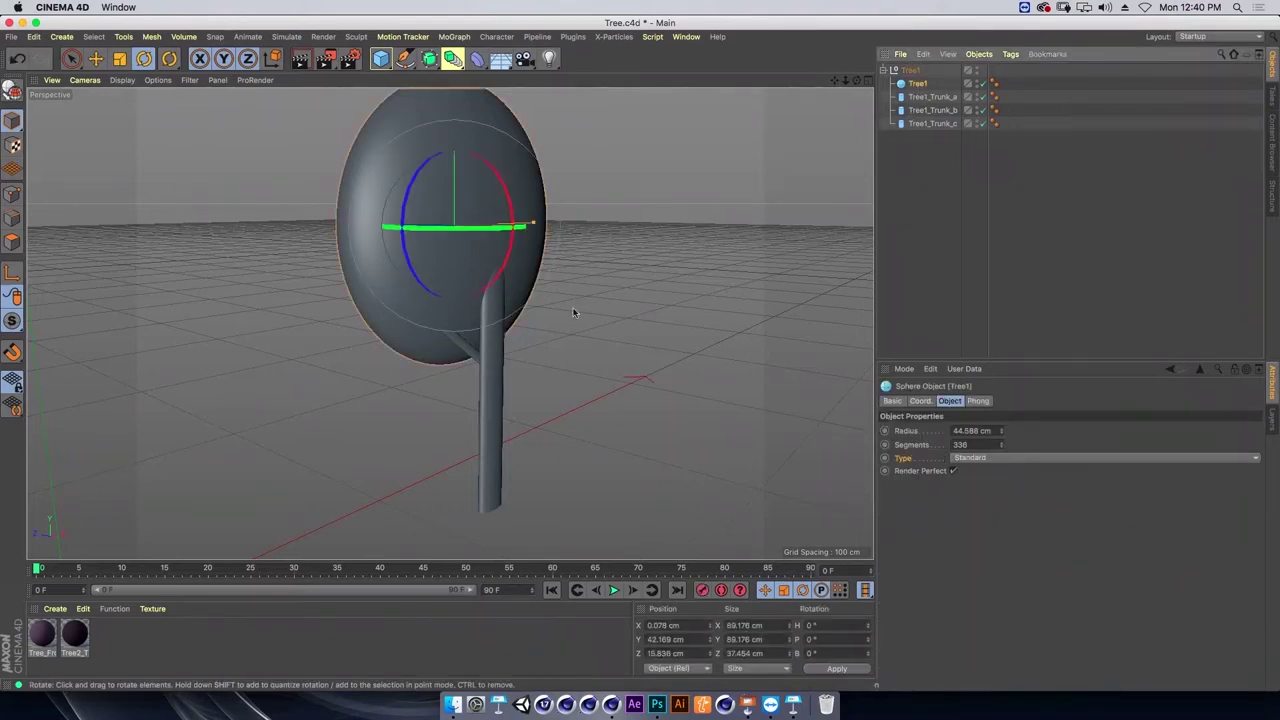
{"action": "left_click", "coordinate": [932, 401]}
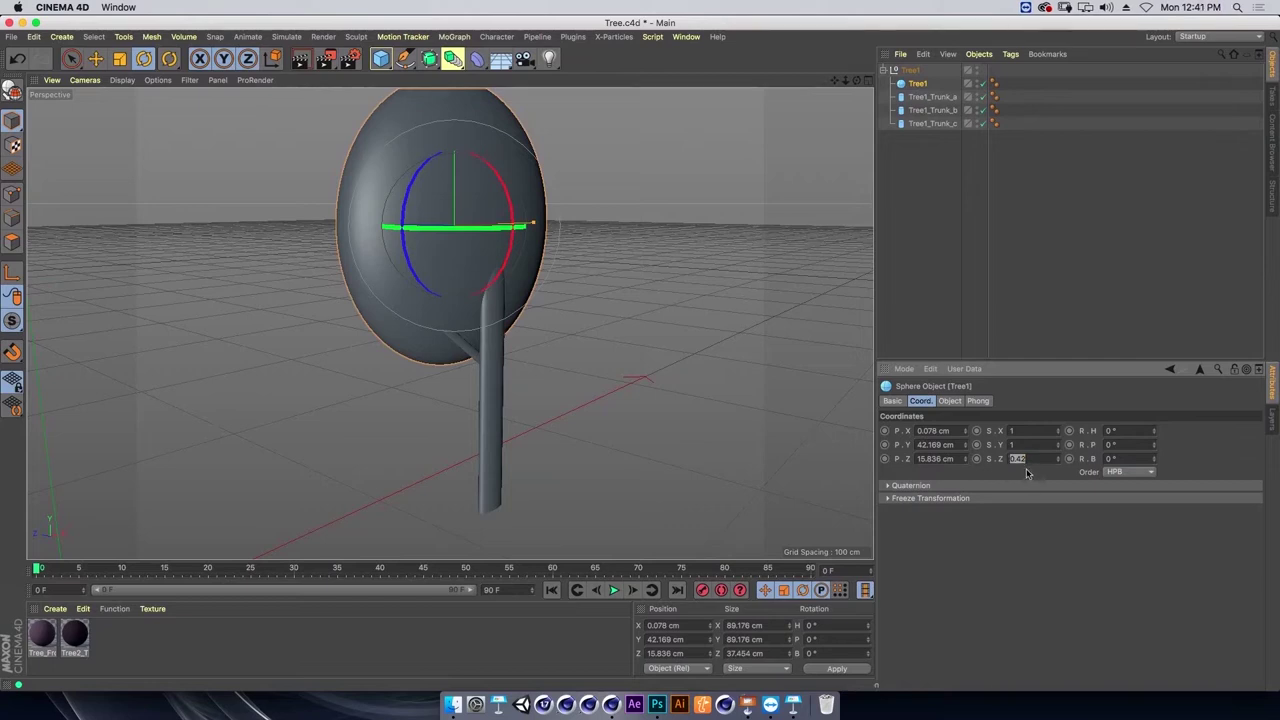
{"action": "left_click_drag", "start_coordinate": [1057, 458], "coordinate": [1058, 458]}
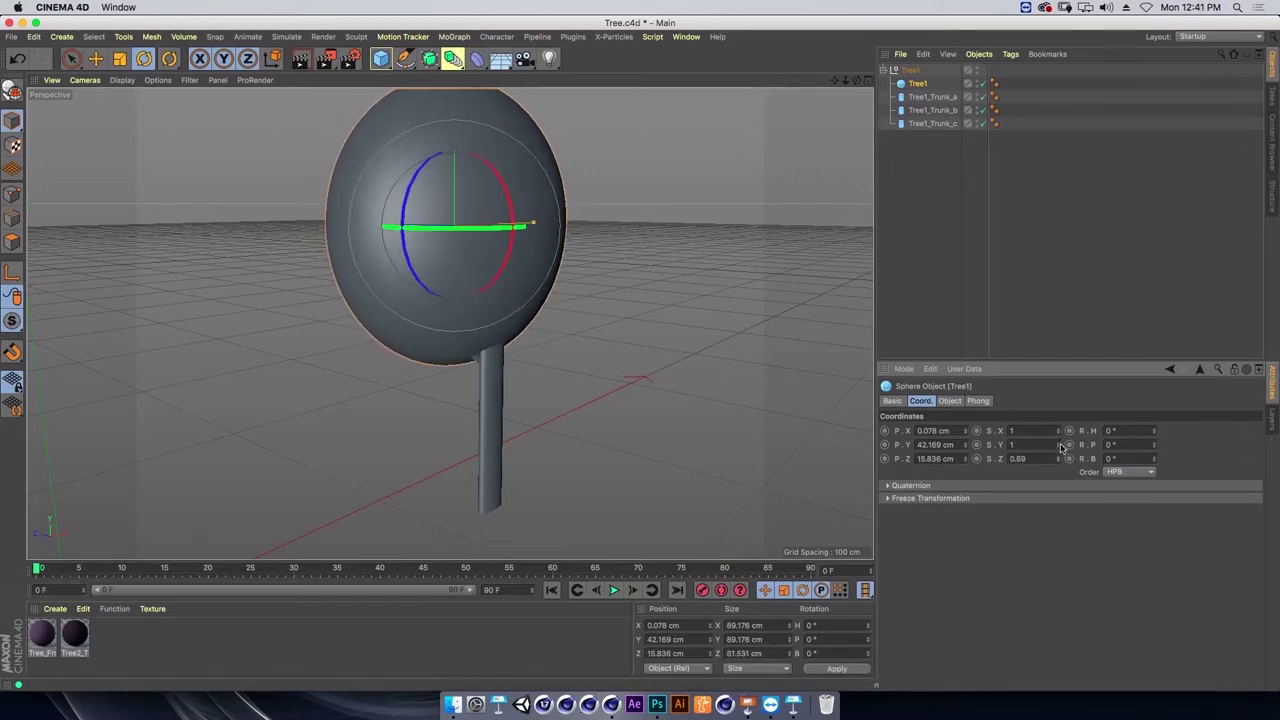
{"action": "left_click", "coordinate": [930, 97]}
{"action": "left_click", "coordinate": [926, 111]}
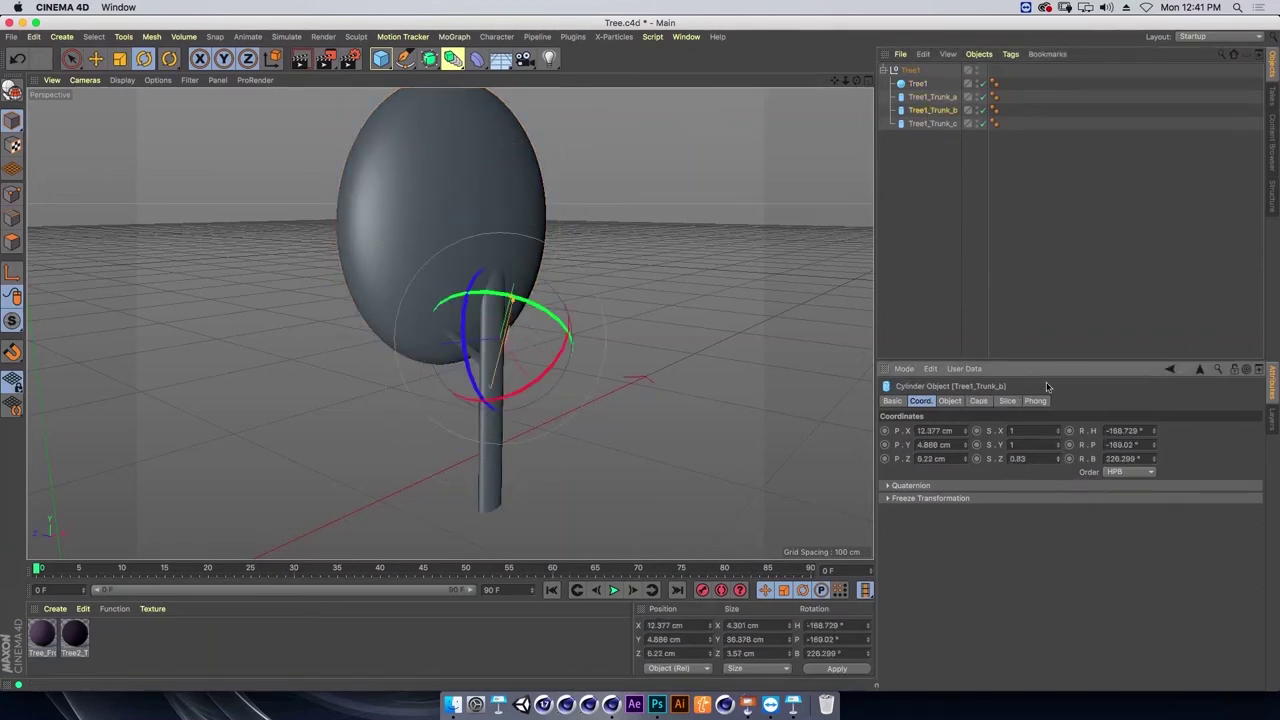
{"action": "key", "text": "ctrl+z"}
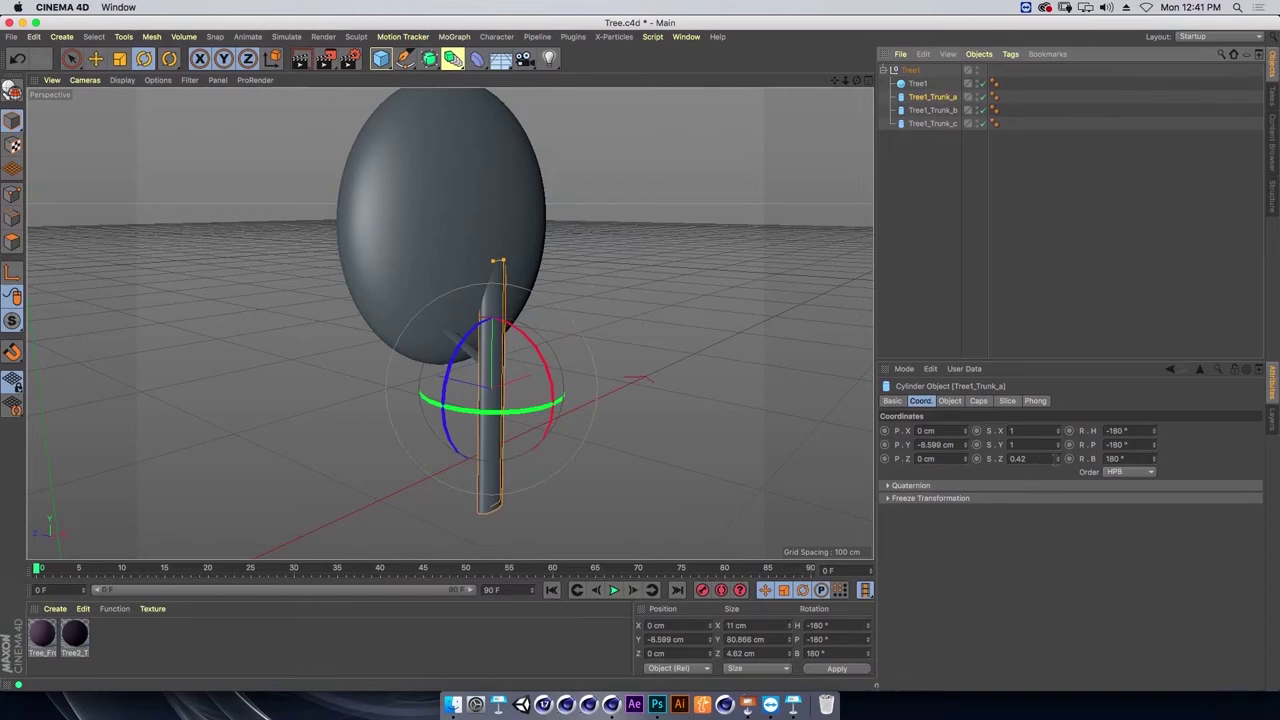
{"action": "left_click_drag", "start_coordinate": [1039, 461], "coordinate": [1060, 461]}
{"action": "key", "text": "ctrl+z"}
Face the tree front-on and reselect Tree1_Trunk_a for a deformer.
{"action": "mouse_move", "coordinate": [370, 290]}
{"action": "left_mouse_down", "text": "alt"}
{"action": "mouse_move", "coordinate": [424, 300]}
{"action": "mouse_move", "coordinate": [466, 425]}
{"action": "left_mouse_up", "text": "alt"}
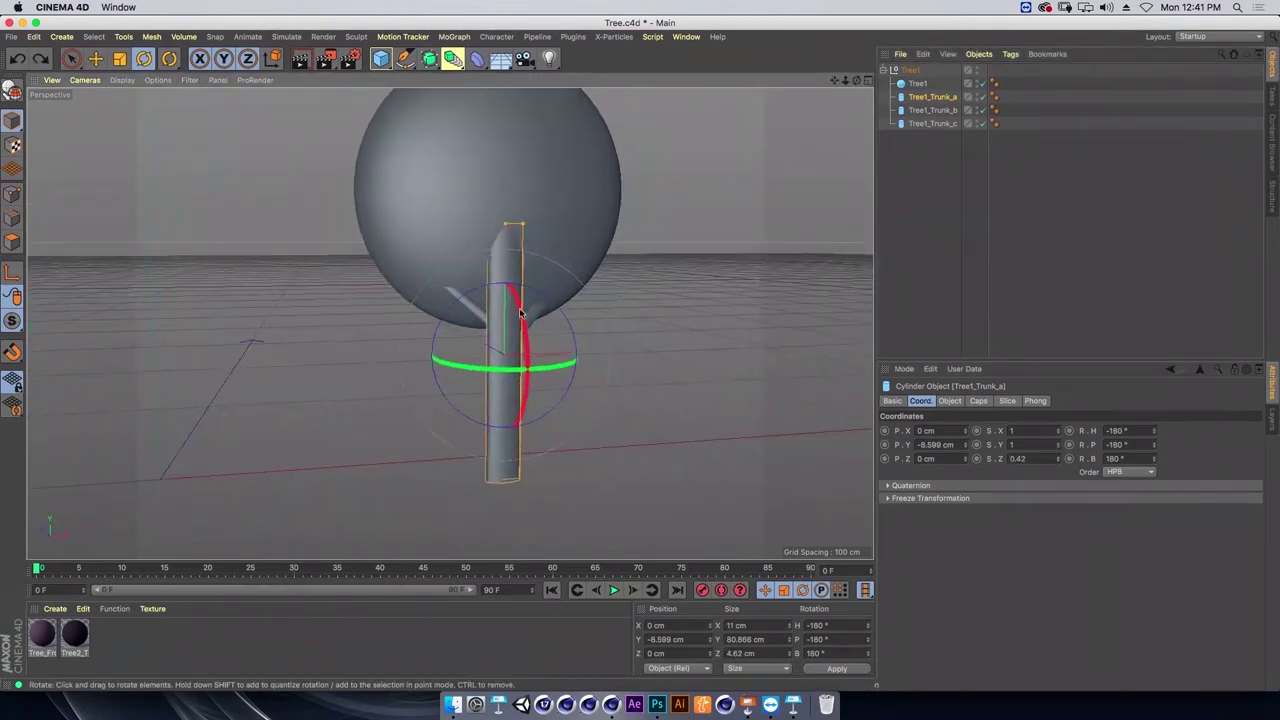
{"action": "left_click", "coordinate": [934, 177]}
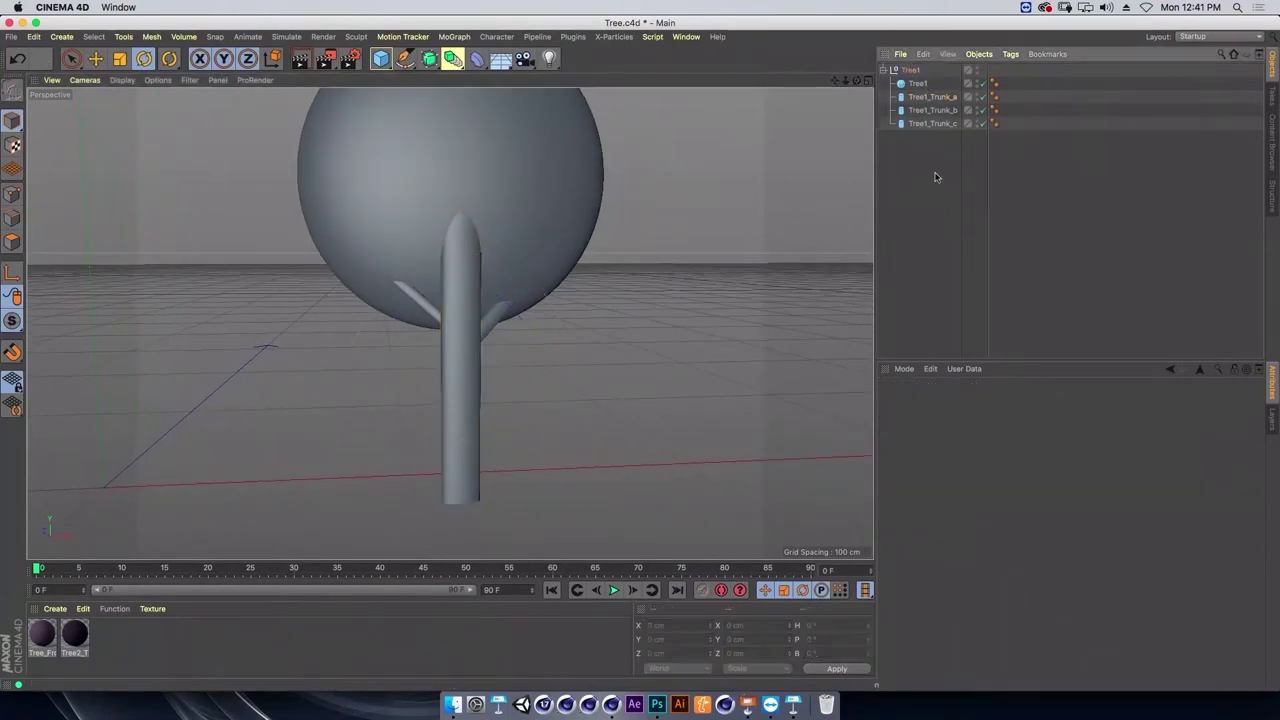
{"action": "key", "text": "ctrl+z"}
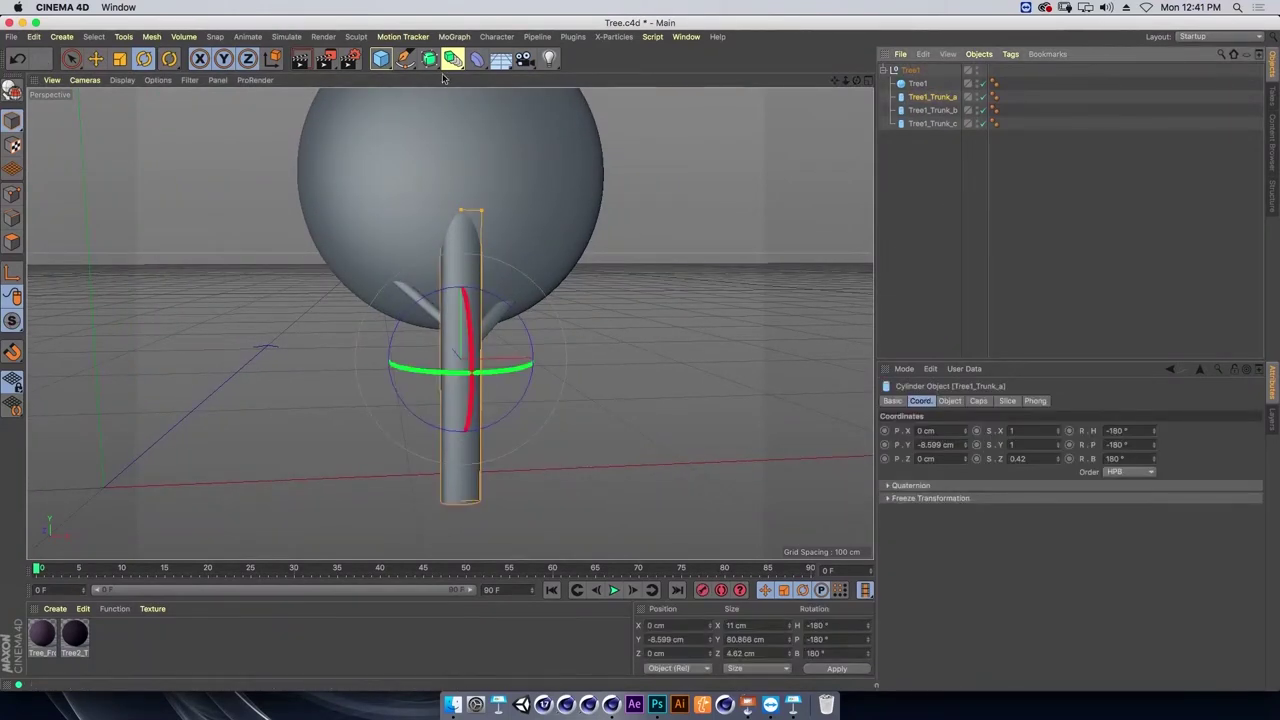
{"action": "left_click", "coordinate": [477, 58]}
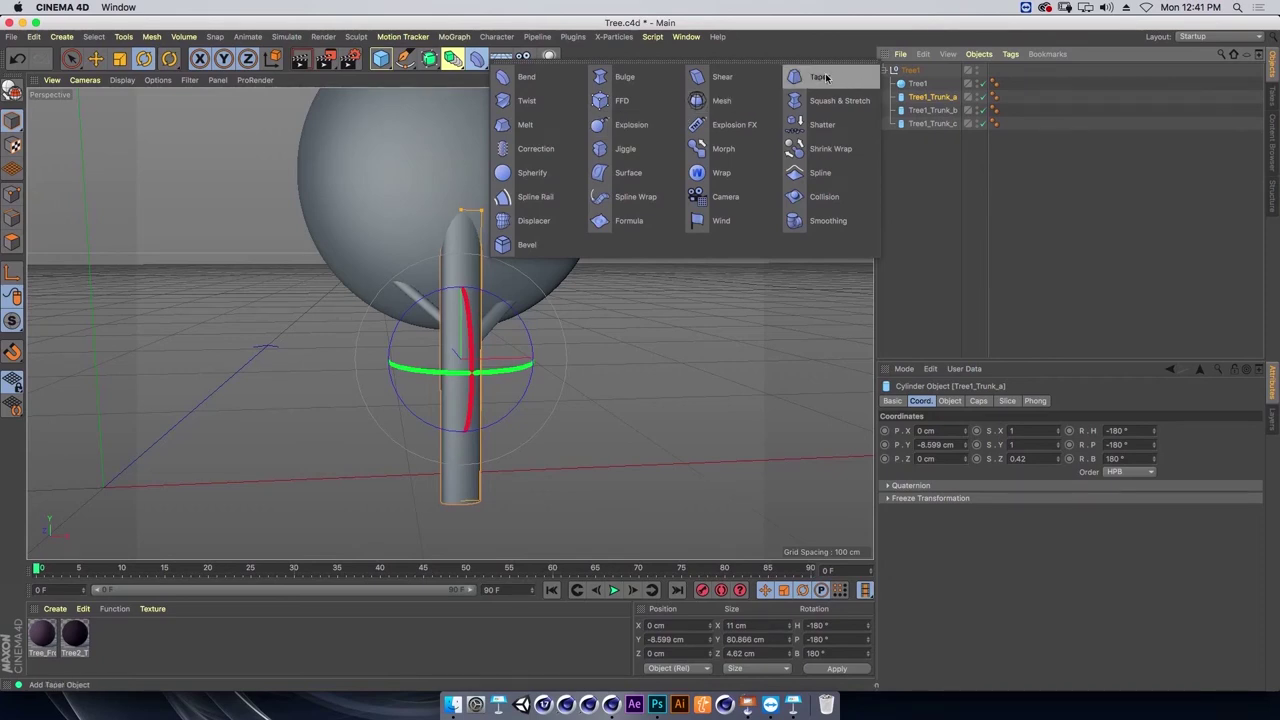
Add a Taper deformer under Tree1_Trunk_a, fit it to the trunk, and shorten it to about 17 cm.
{"action": "left_click", "coordinate": [820, 78], "text": "shift"}
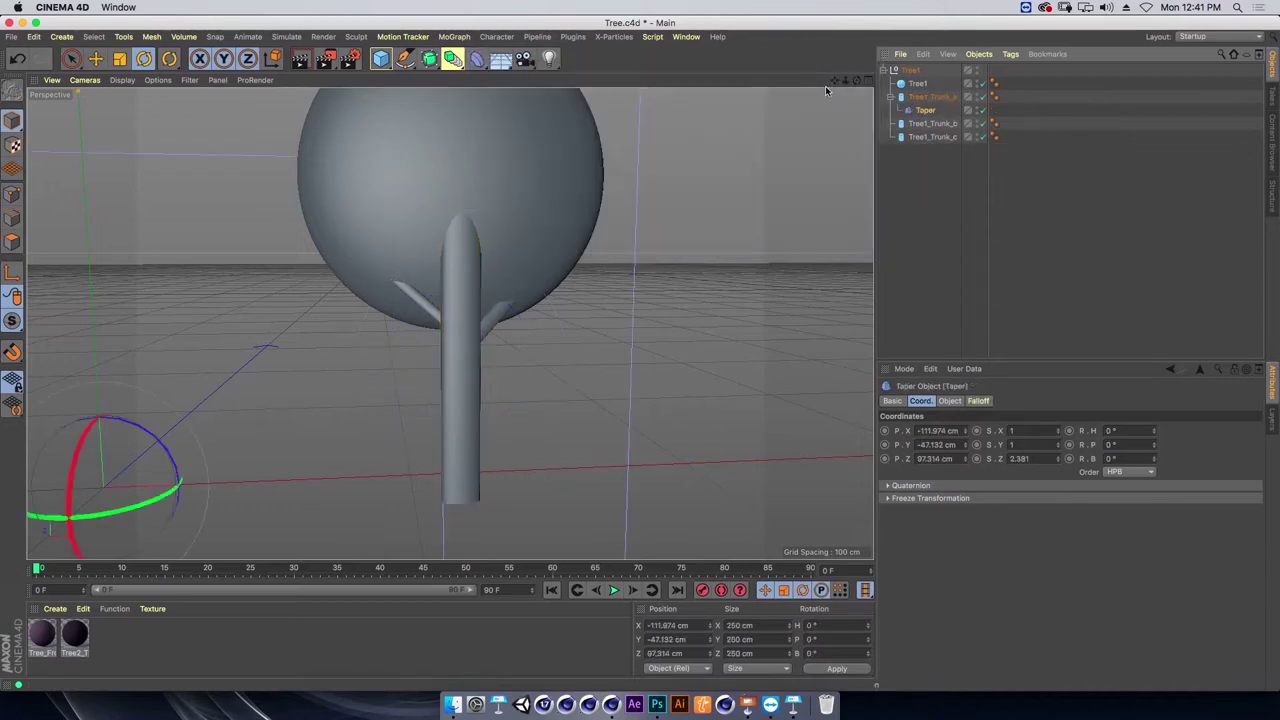
{"action": "key", "text": "ctrl+z"}
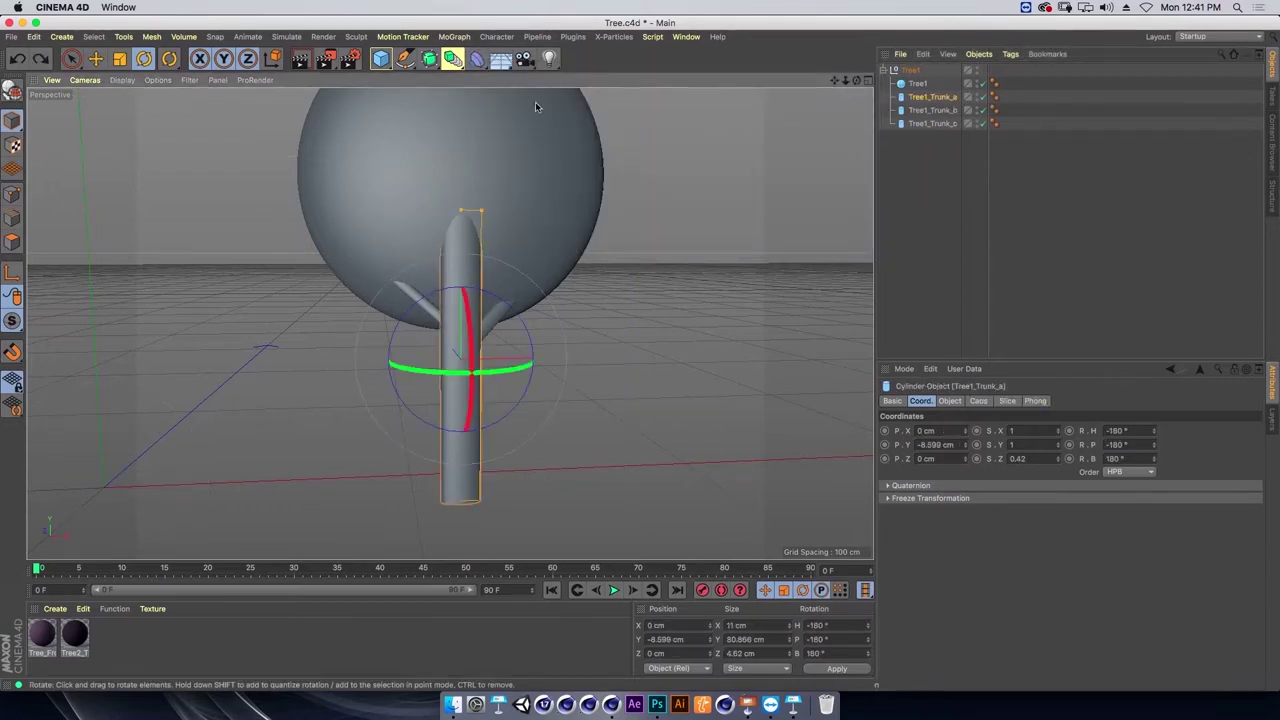
{"action": "left_click", "coordinate": [477, 58]}
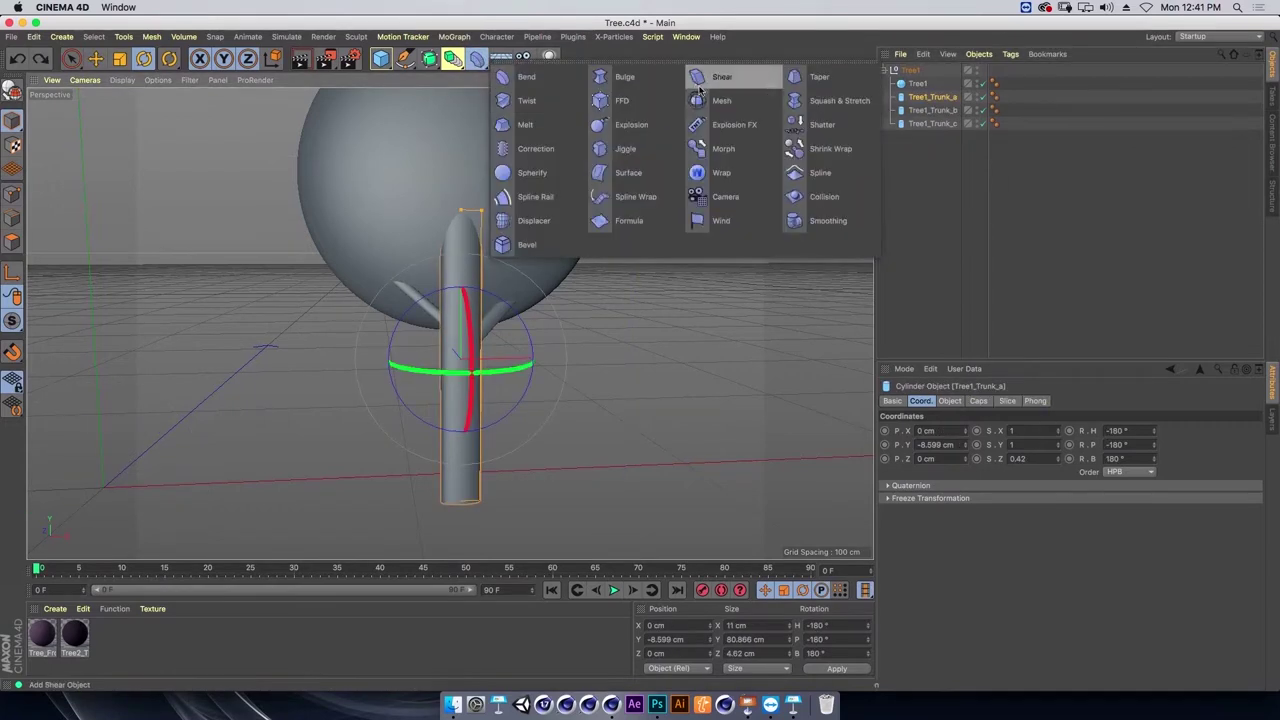
{"action": "left_click", "coordinate": [820, 77]}
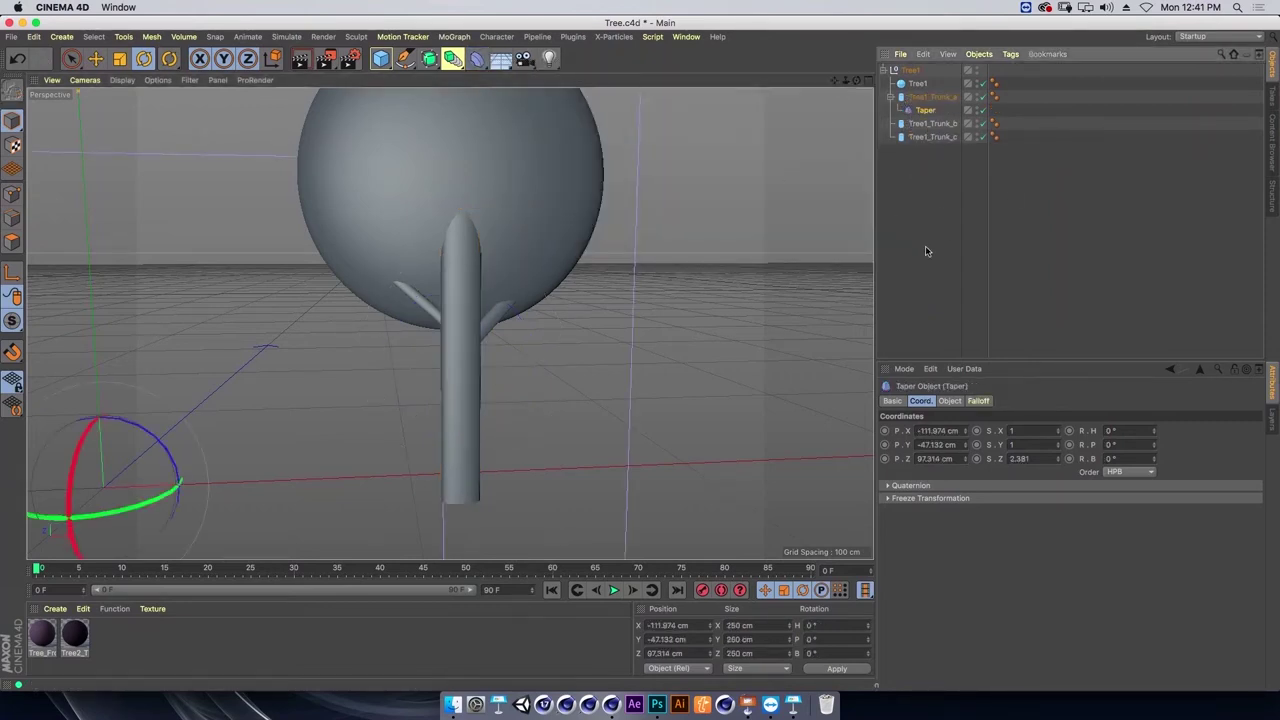
{"action": "left_click", "coordinate": [949, 401]}
{"action": "left_click", "coordinate": [906, 503]}
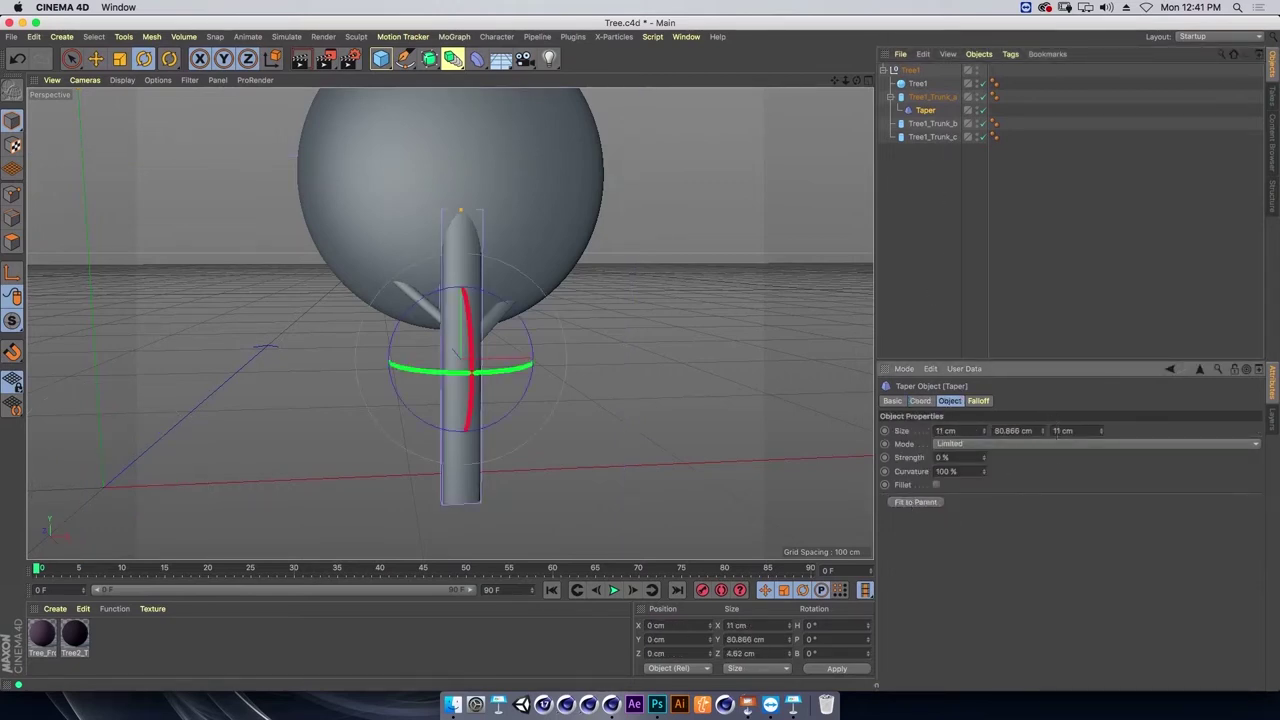
{"action": "left_click_drag", "start_coordinate": [1044, 433], "coordinate": [1047, 476]}
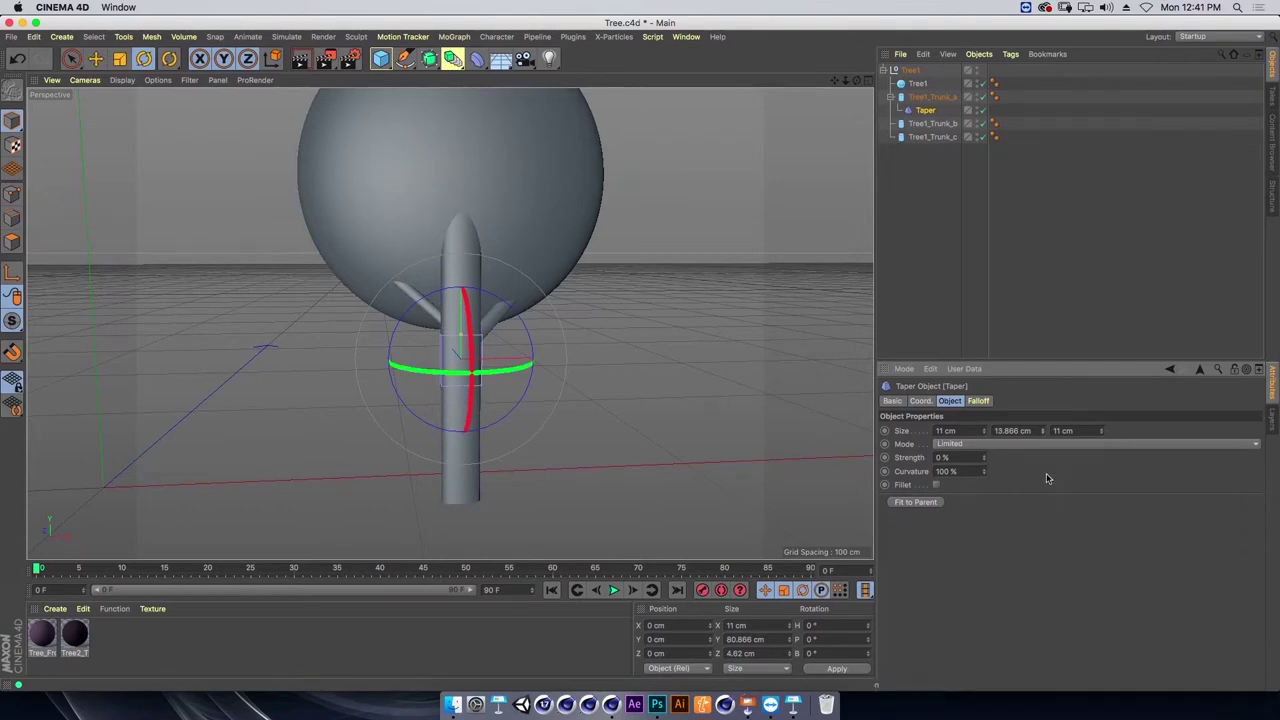
Scale and move the taper box to the trunk base and flip it 180°.
{"action": "key", "text": "t"}
{"action": "left_click_drag", "start_coordinate": [624, 406], "coordinate": [651, 400]}
{"action": "key", "text": "e"}
{"action": "mouse_move", "coordinate": [463, 243]}
{"action": "left_mouse_down"}
{"action": "mouse_move", "coordinate": [461, 357]}
{"action": "mouse_move", "coordinate": [458, 345]}
{"action": "left_mouse_up"}
{"action": "key", "text": "t"}
{"action": "left_click_drag", "start_coordinate": [666, 397], "coordinate": [734, 360]}
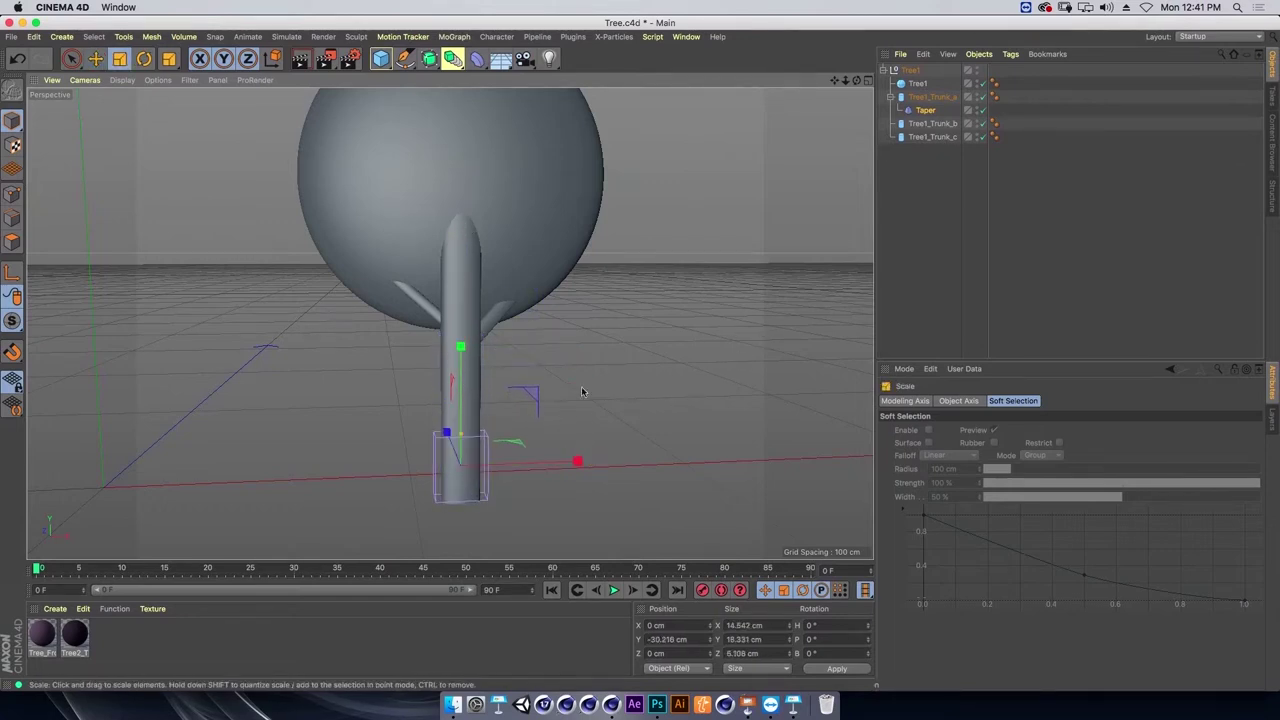
{"action": "key", "text": "r"}
{"action": "mouse_move", "coordinate": [508, 397]}
{"action": "left_mouse_down"}
{"action": "mouse_move", "coordinate": [452, 533]}
{"action": "mouse_move", "coordinate": [420, 528]}
{"action": "mouse_move", "coordinate": [461, 551]}
{"action": "left_mouse_up"}
{"action": "key", "text": "e"}
Set the Taper strength to −73 % so the trunk base flares outward, then adjust the view.
{"action": "left_click", "coordinate": [926, 111]}
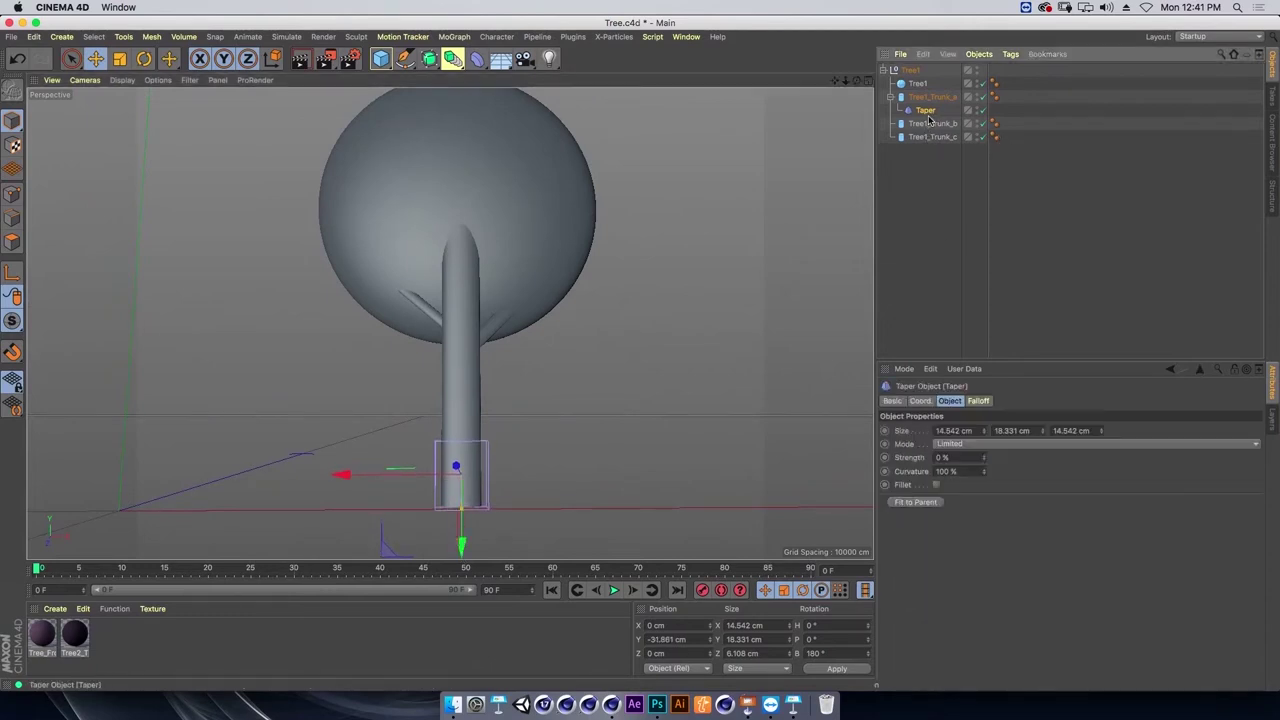
{"action": "left_click_drag", "start_coordinate": [983, 457], "coordinate": [997, 501]}
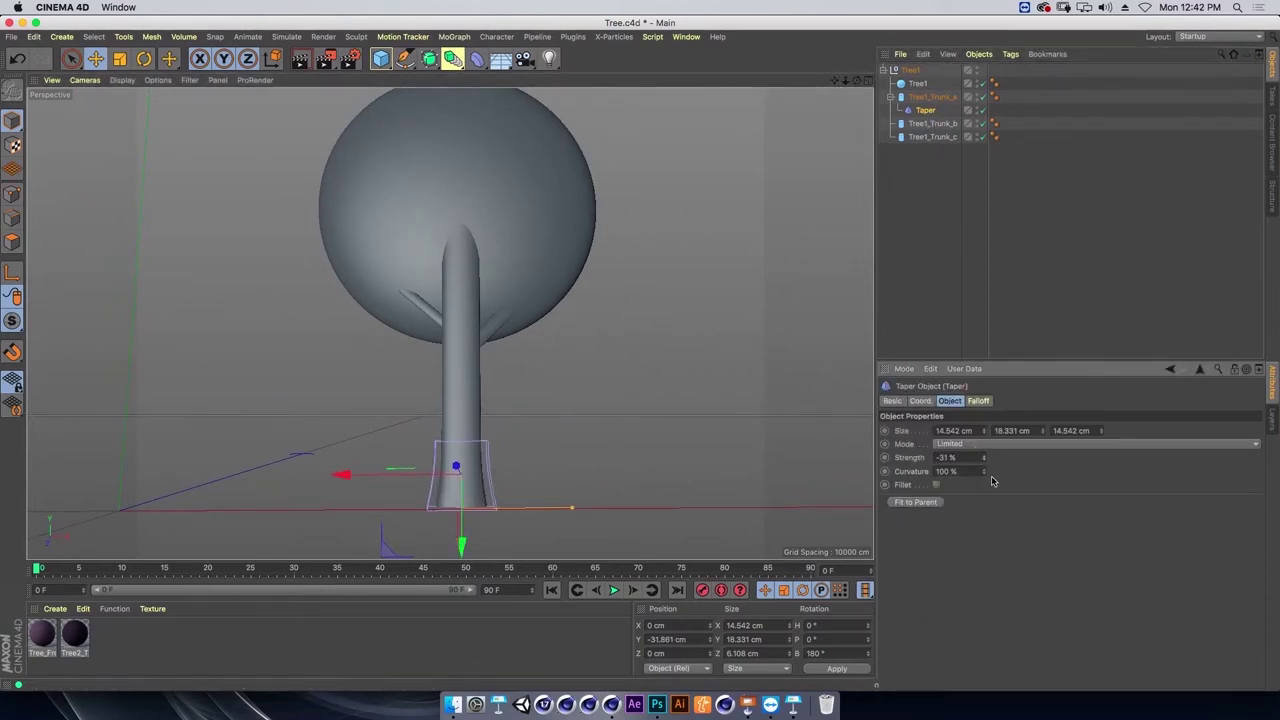
{"action": "left_click_drag", "start_coordinate": [998, 506], "coordinate": [995, 509]}
{"action": "mouse_move", "coordinate": [526, 429]}
{"action": "left_mouse_down", "text": "alt"}
{"action": "mouse_move", "coordinate": [471, 457]}
{"action": "mouse_move", "coordinate": [500, 509]}
{"action": "left_mouse_up", "text": "alt"}
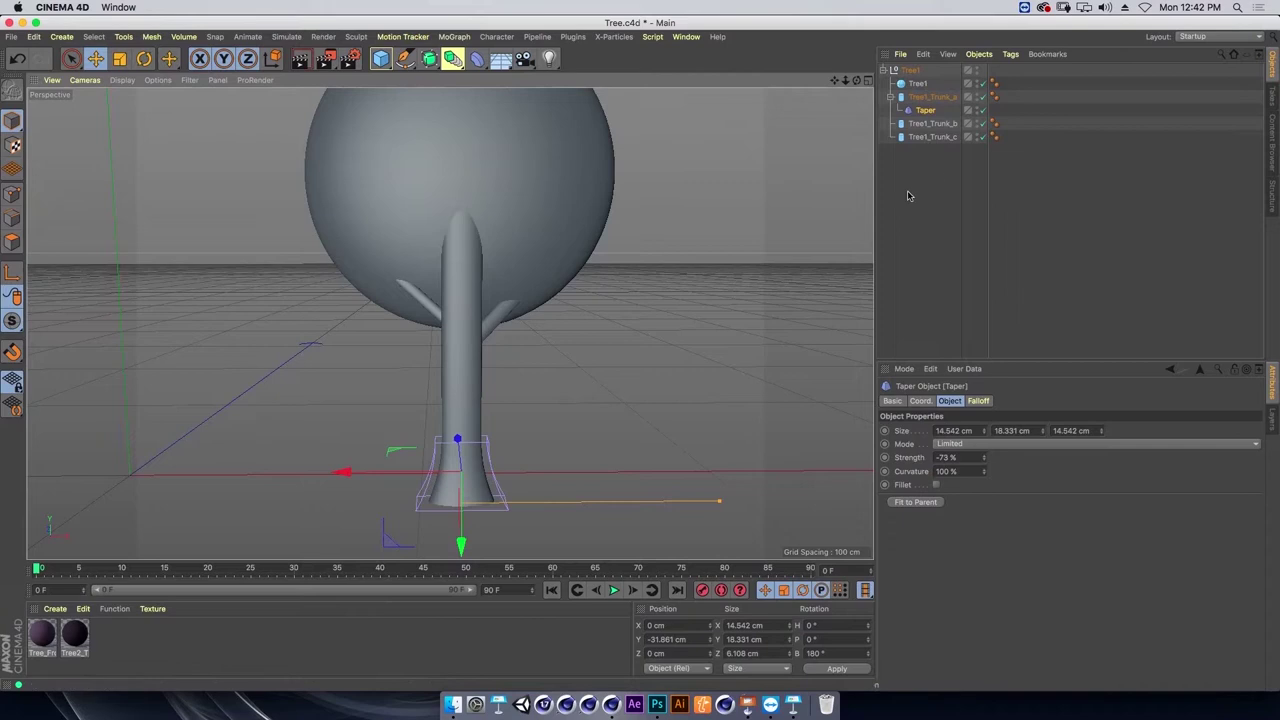
{"action": "left_click", "coordinate": [843, 381]}
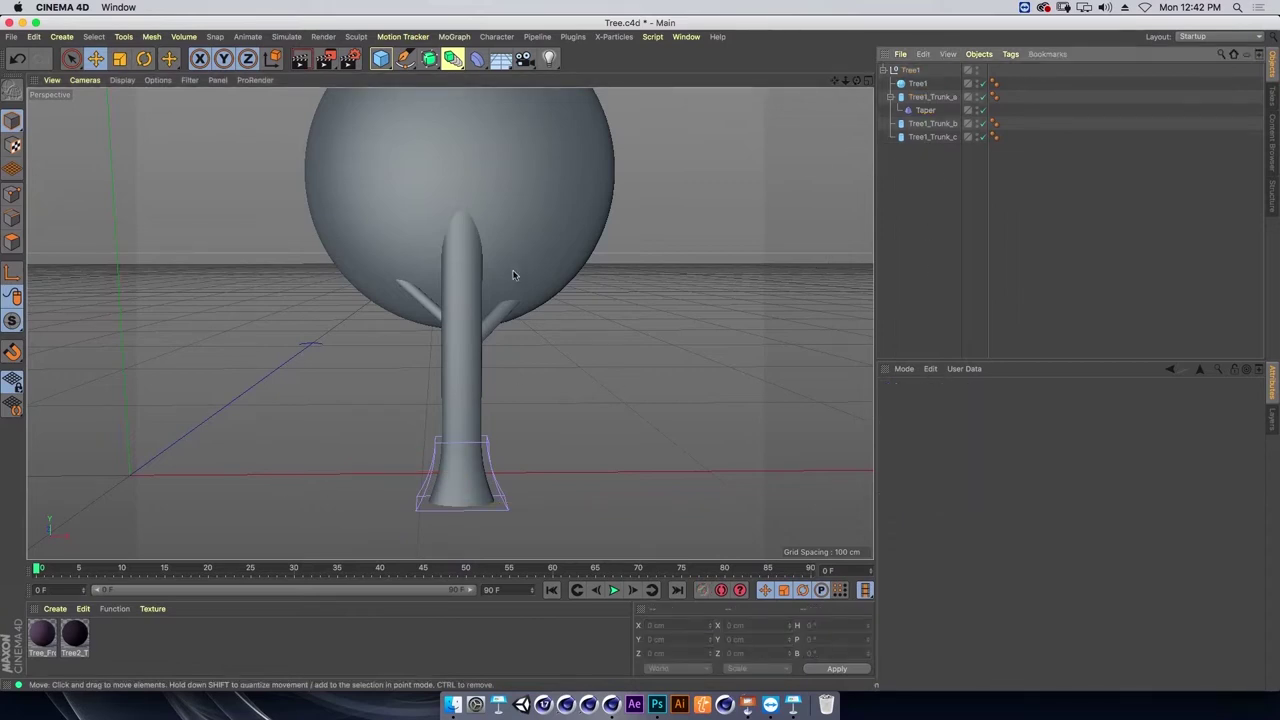
{"action": "middle_click_drag", "start_coordinate": [513, 275], "coordinate": [530, 241]}
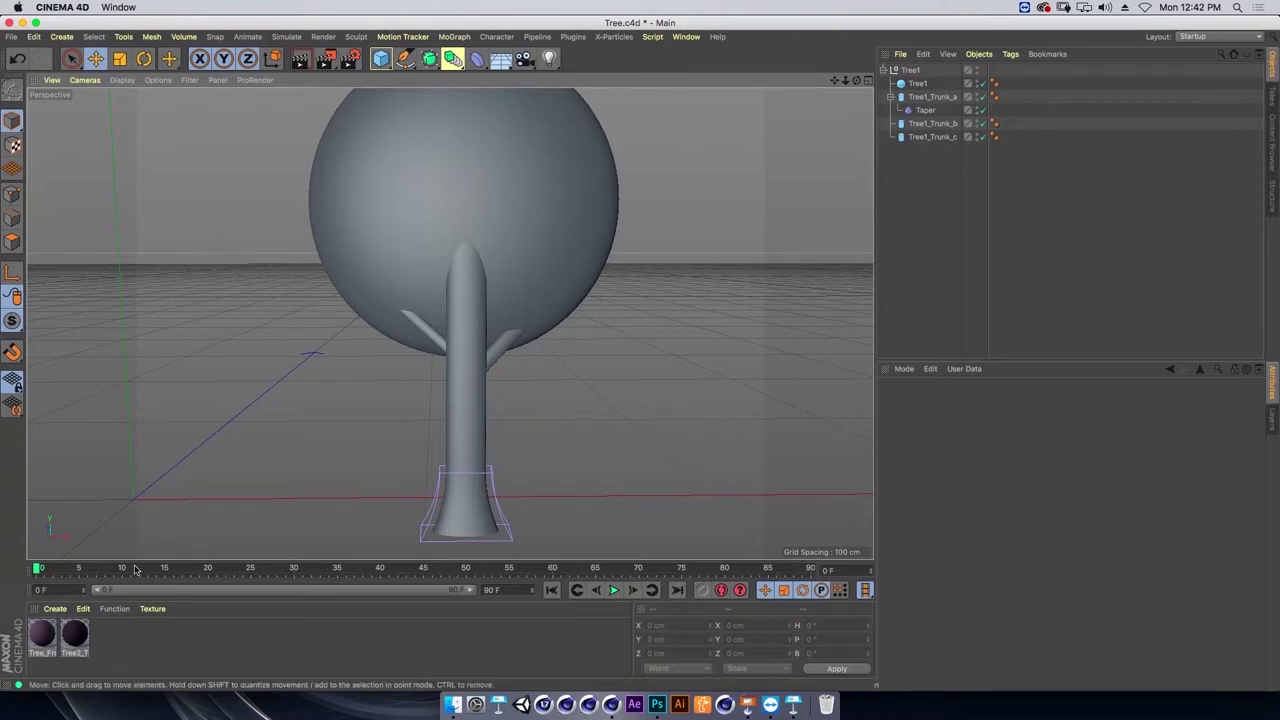
{"action": "mouse_move", "coordinate": [83, 640]}
{"action": "left_mouse_down"}
{"action": "mouse_move", "coordinate": [932, 115]}
{"action": "mouse_move", "coordinate": [940, 96]}
{"action": "left_mouse_up"}
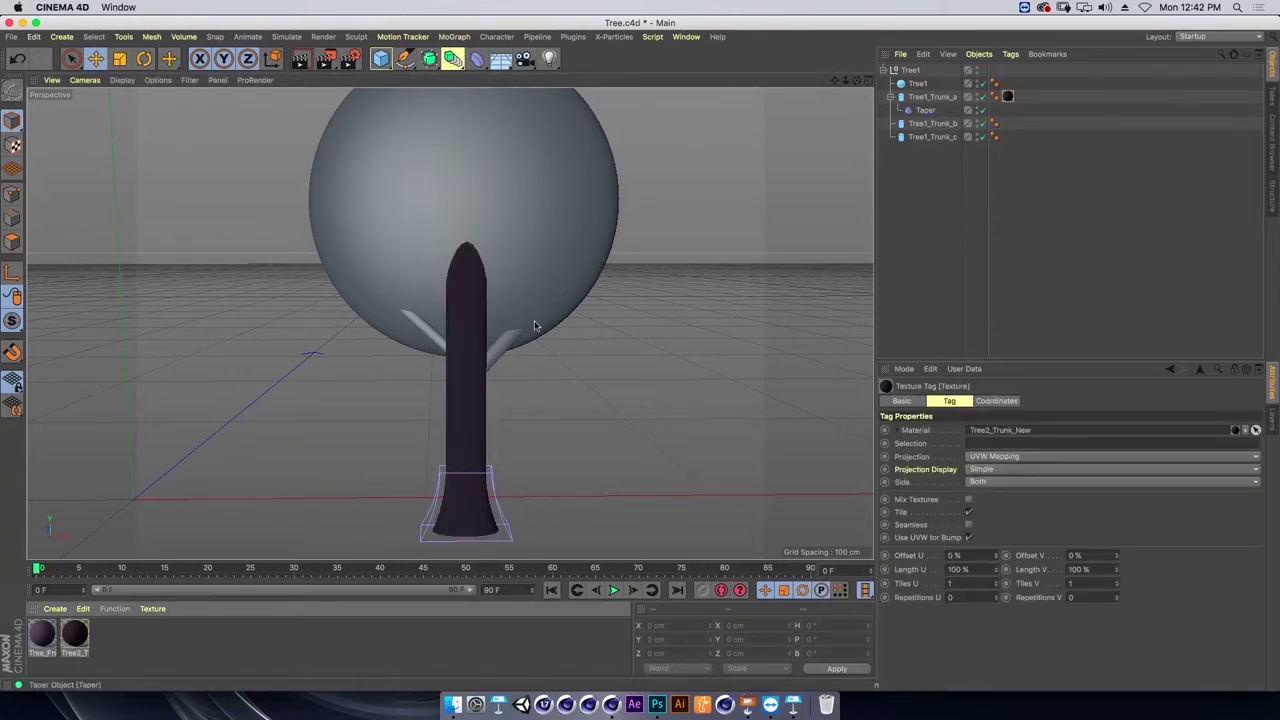
Apply Tree_Front to the Tree1 sphere and copy the Tree2_Trunk_New tag onto Tree1_Trunk_b and Tree1_Trunk_c.
{"action": "left_click_drag", "start_coordinate": [47, 634], "coordinate": [918, 84]}
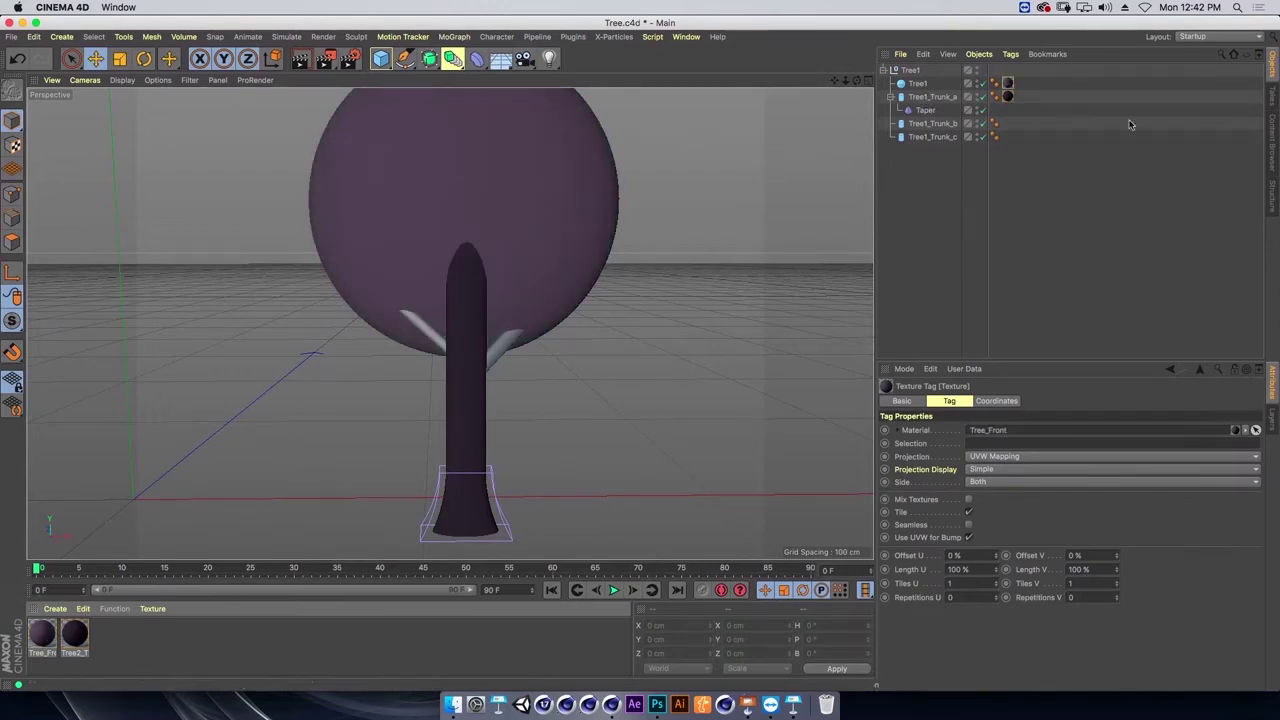
{"action": "left_click", "coordinate": [1007, 96]}
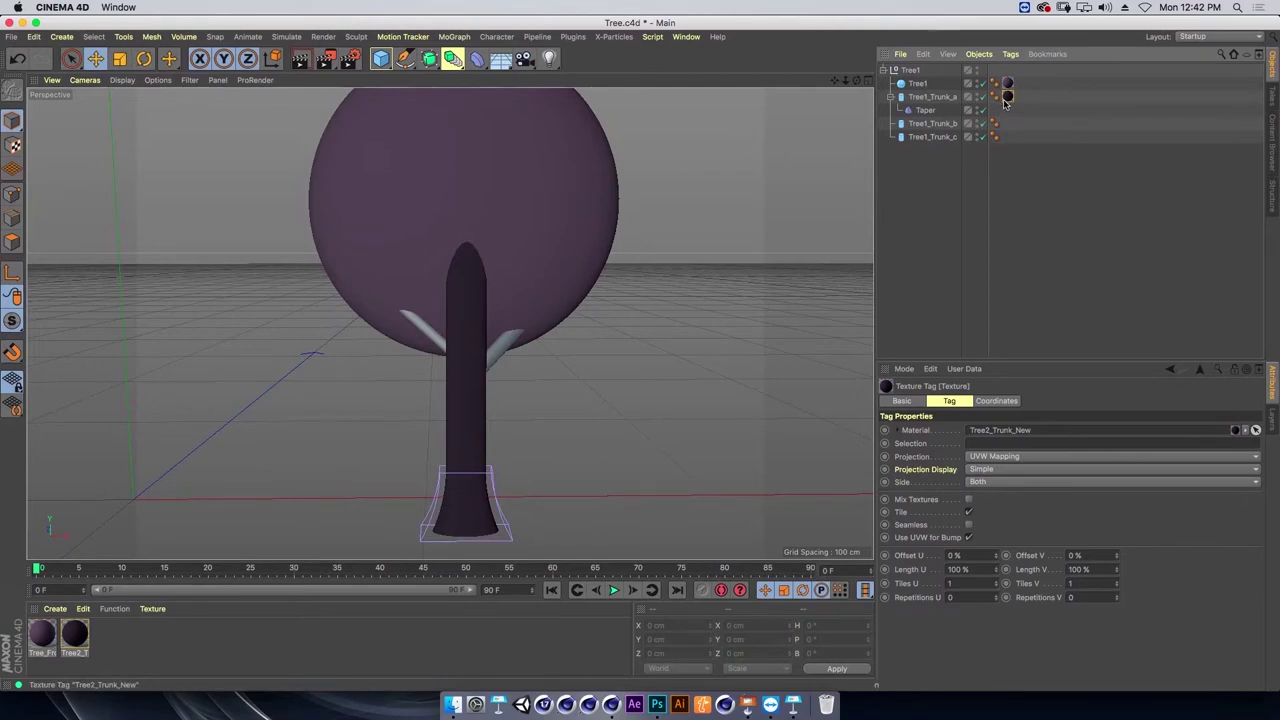
{"action": "left_click_drag", "start_coordinate": [1007, 97], "coordinate": [1007, 137], "text": "ctrl"}
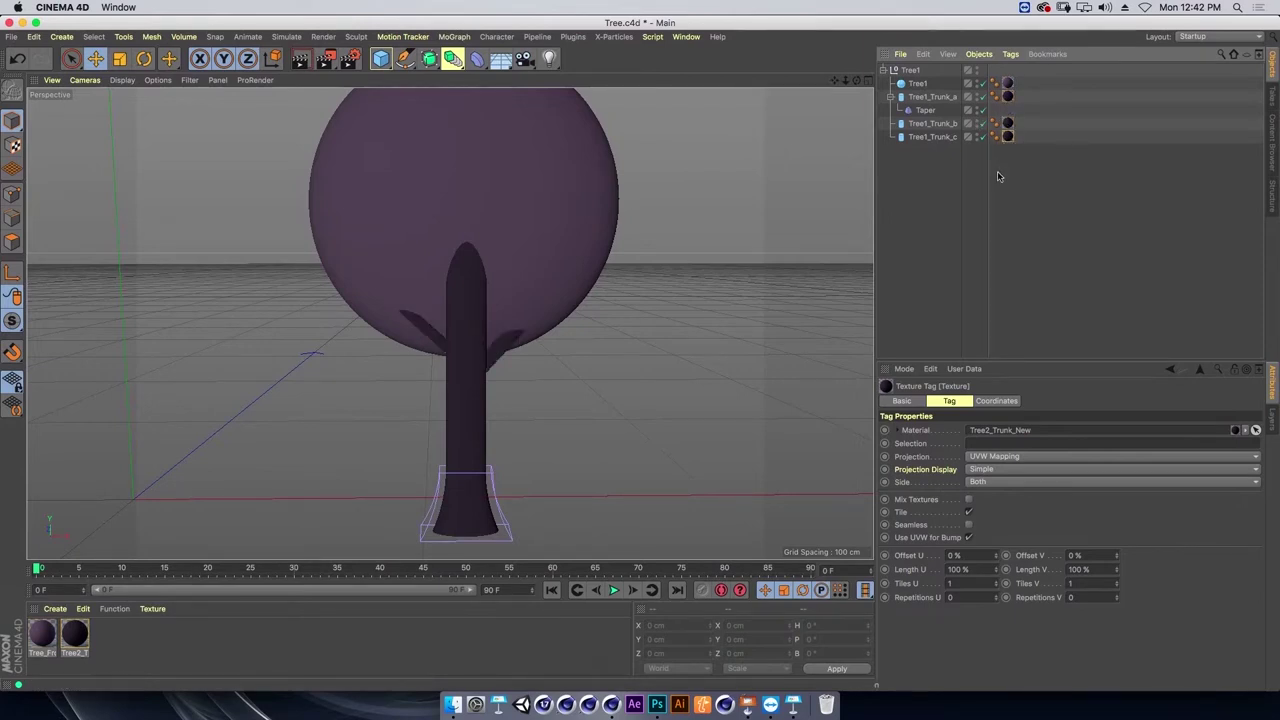
{"action": "left_click", "coordinate": [997, 171]}
{"action": "scroll", "coordinate": [535, 270], "scroll_direction": "down", "scroll_amount": 2}
{"action": "mouse_move", "coordinate": [535, 270]}
{"action": "left_mouse_down", "text": "alt"}
{"action": "mouse_move", "coordinate": [514, 277]}
{"action": "mouse_move", "coordinate": [549, 343]}
{"action": "left_mouse_up", "text": "alt"}
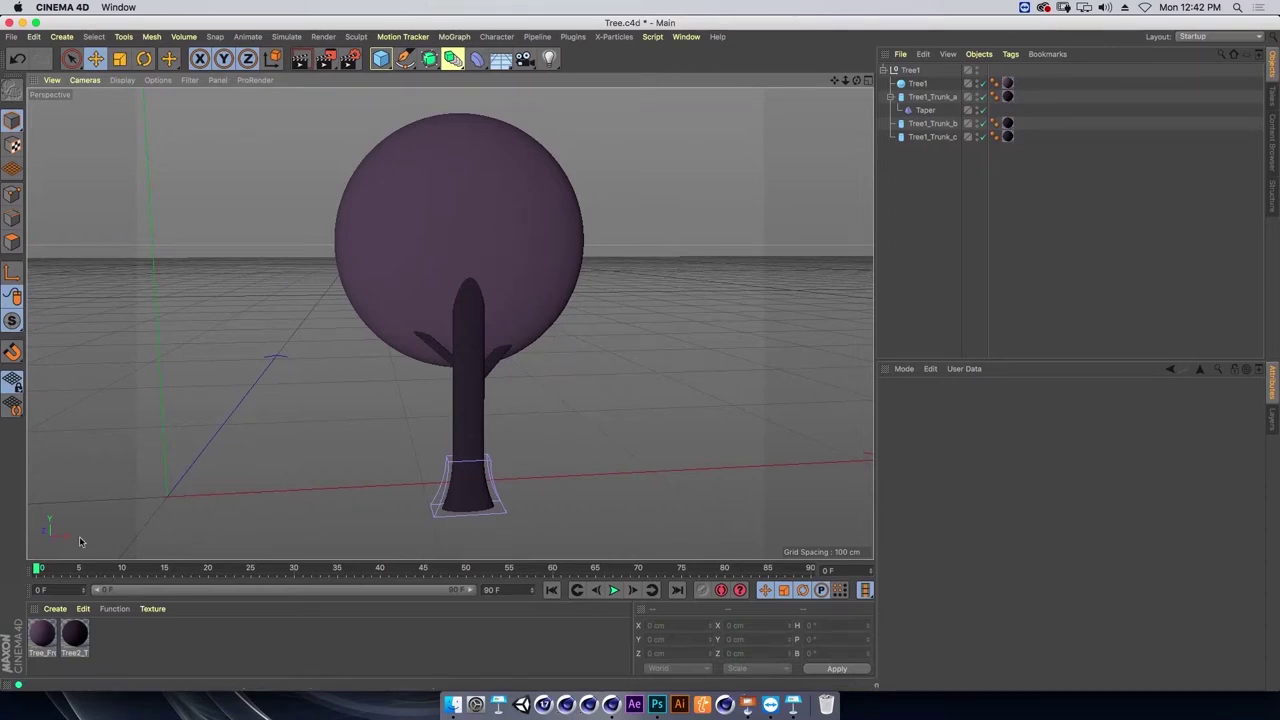
Create a new material with reflectance turned off and name it Gradient.
{"action": "double_click", "coordinate": [100, 643]}
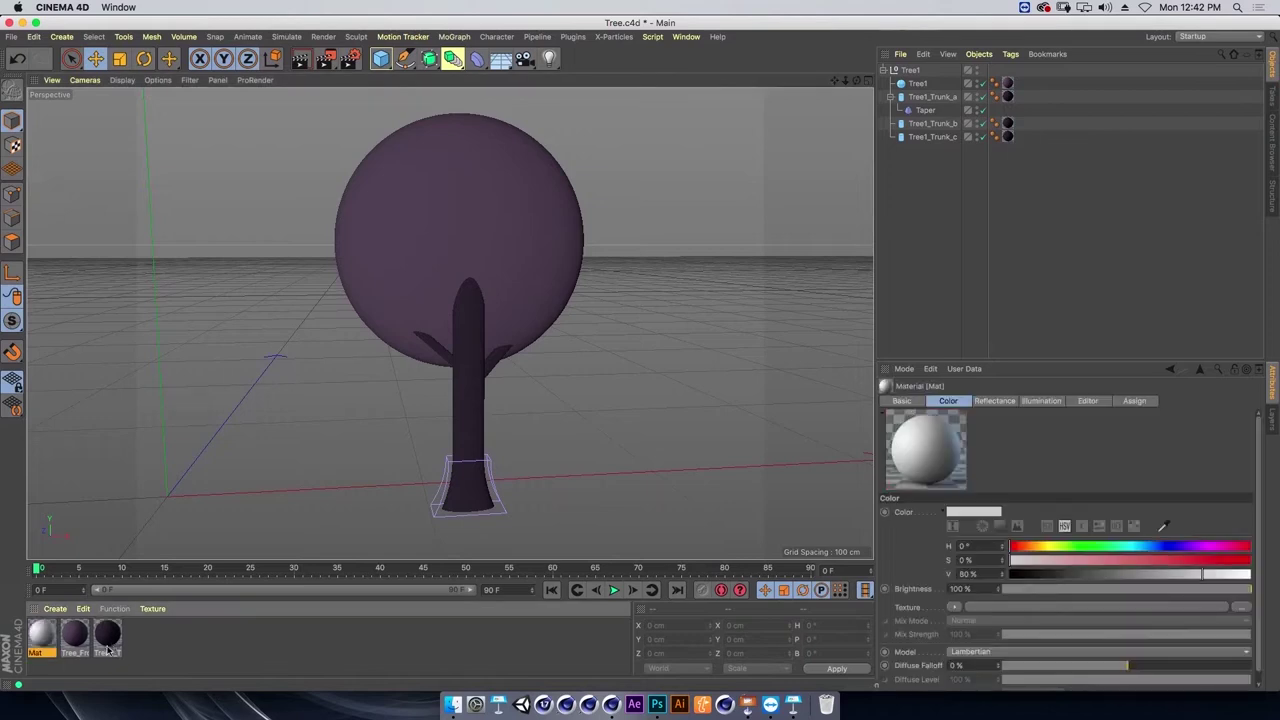
{"action": "double_click", "coordinate": [38, 641]}
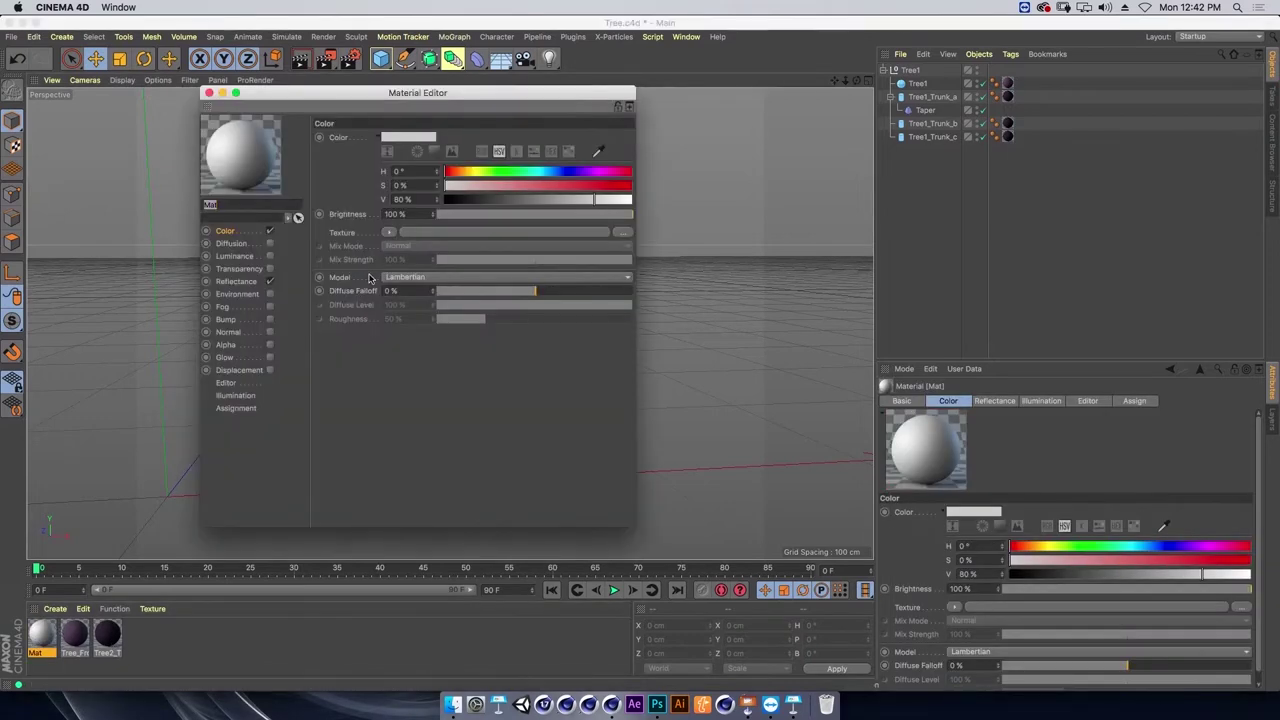
{"action": "left_click", "coordinate": [269, 282]}
{"action": "double_click", "coordinate": [247, 206]}
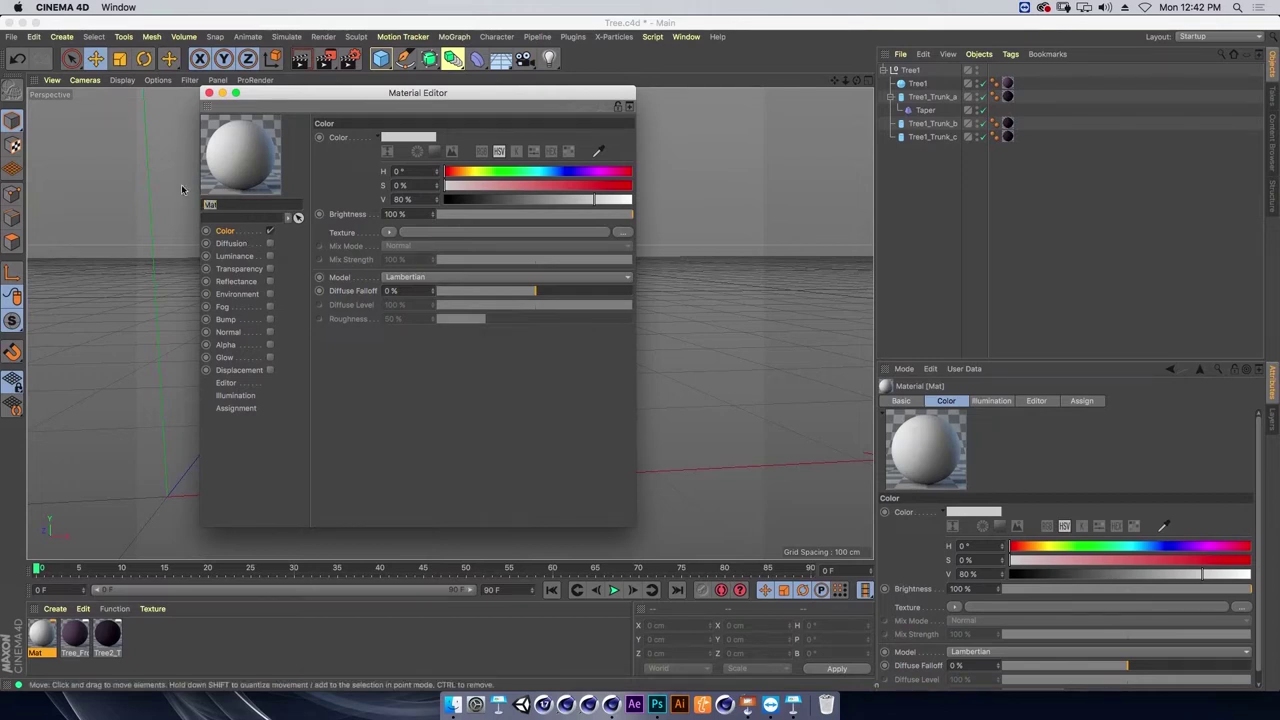
{"action": "type", "text": "Gradien"}
{"action": "key", "text": "Return"}
Set the Gradient material's colour to RGB 161, 86, 88 and close the editor.
{"action": "left_click", "coordinate": [482, 151]}
{"action": "double_click", "coordinate": [401, 171]}
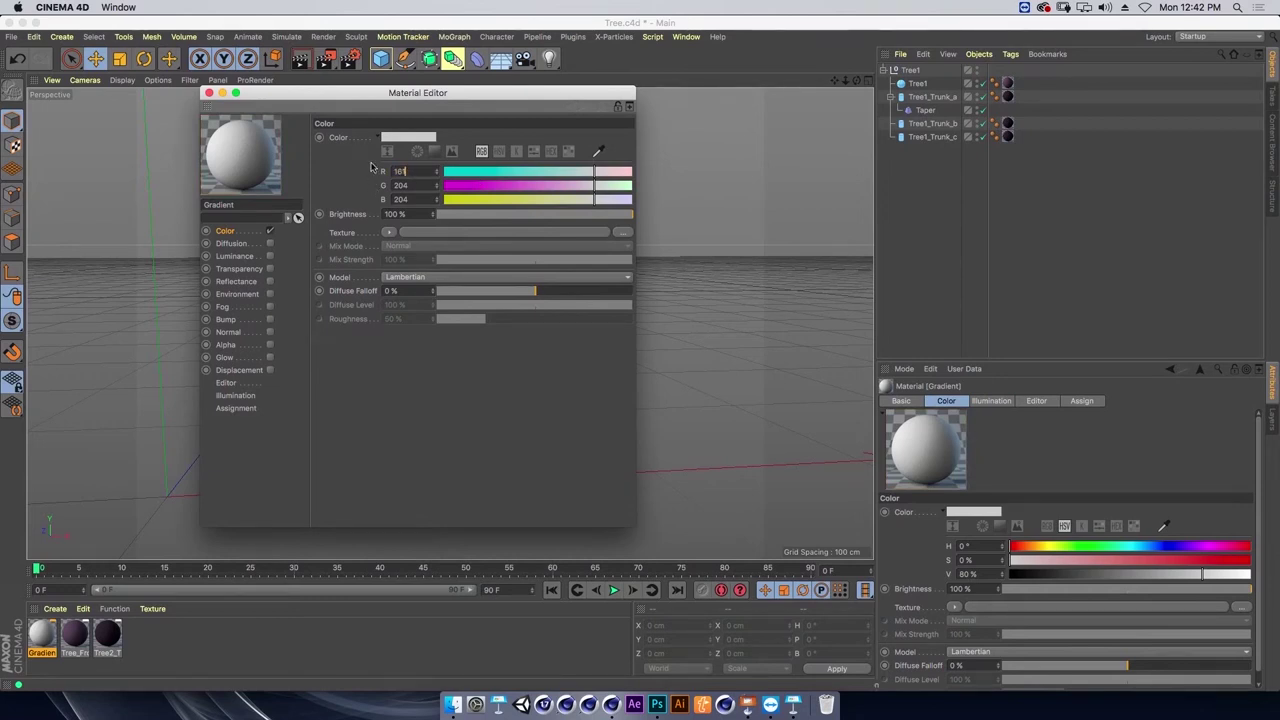
{"action": "type", "text": "1"}
{"action": "key", "text": "Tab"}
{"action": "type", "text": "86"}
{"action": "key", "text": "Tab"}
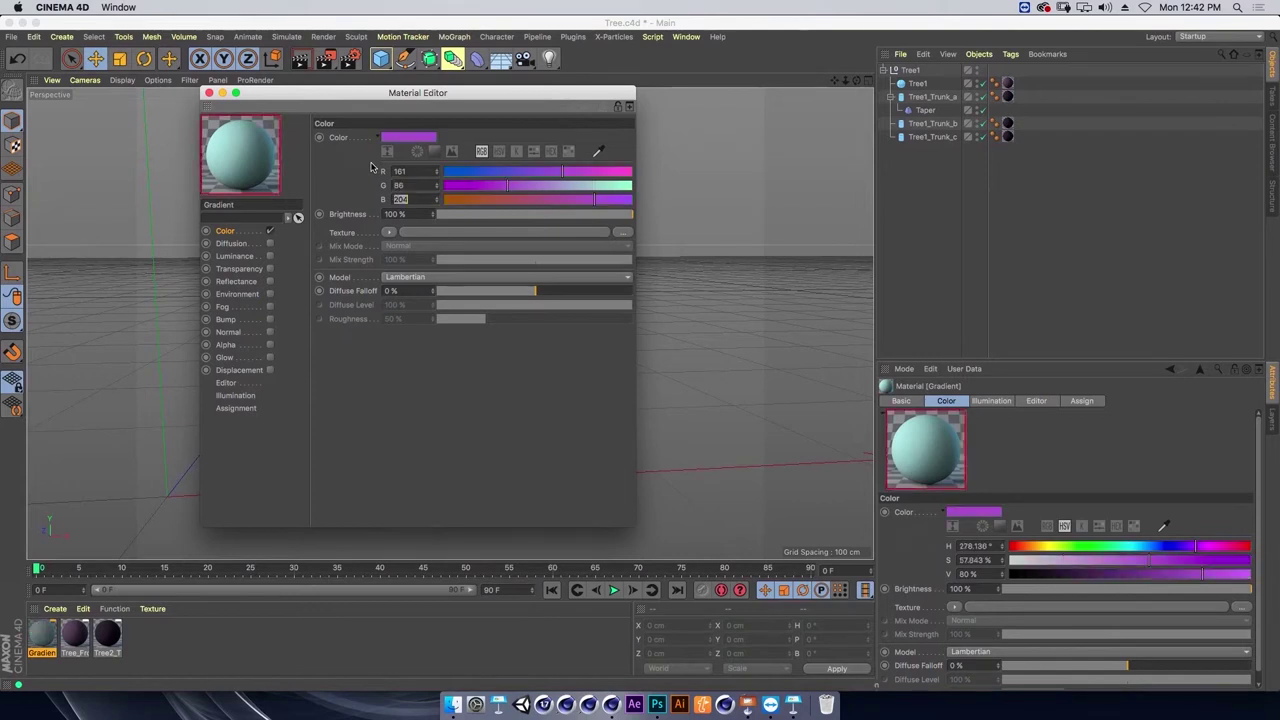
{"action": "key", "text": "Return"}
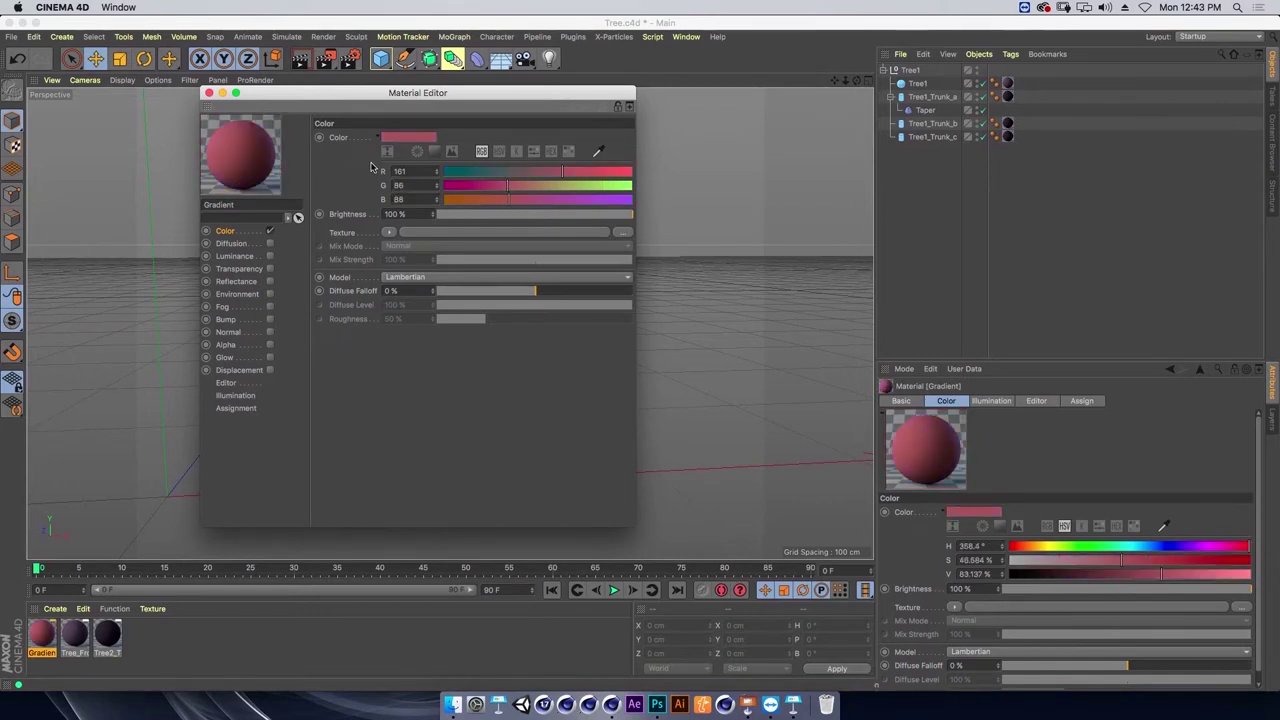
{"action": "left_click_drag", "start_coordinate": [213, 94], "coordinate": [211, 94]}
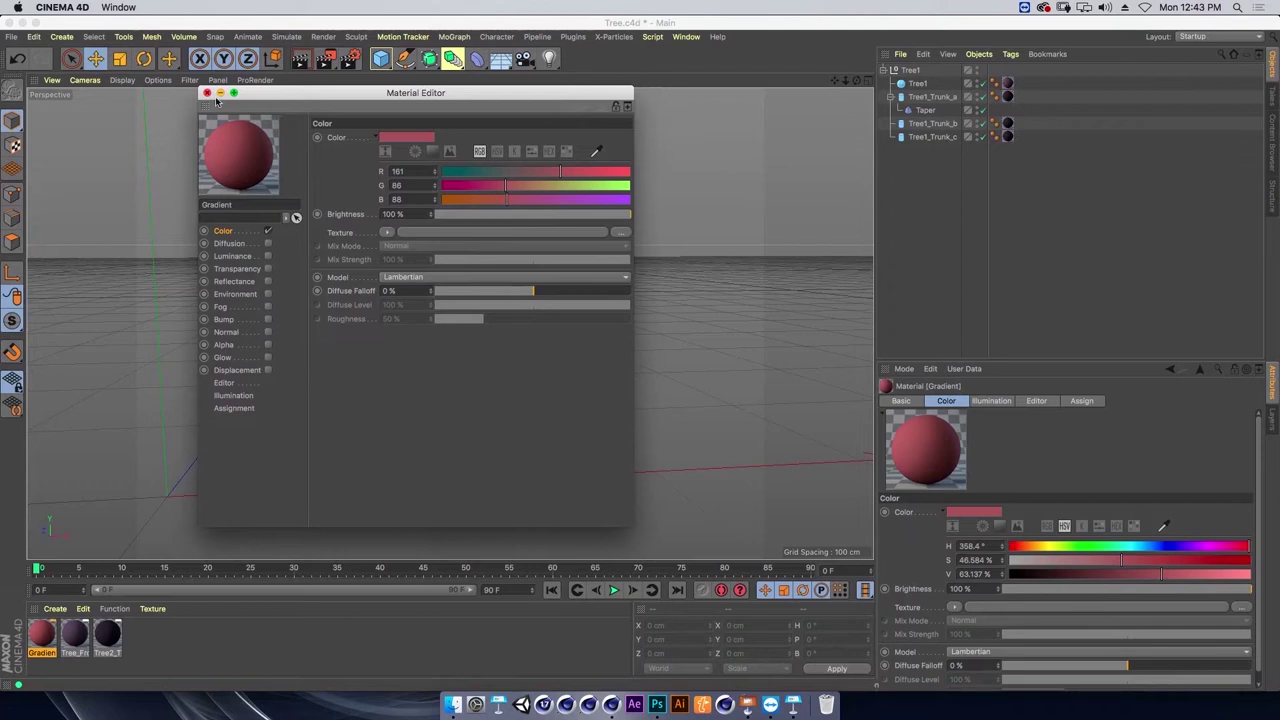
{"action": "left_click", "coordinate": [207, 92]}
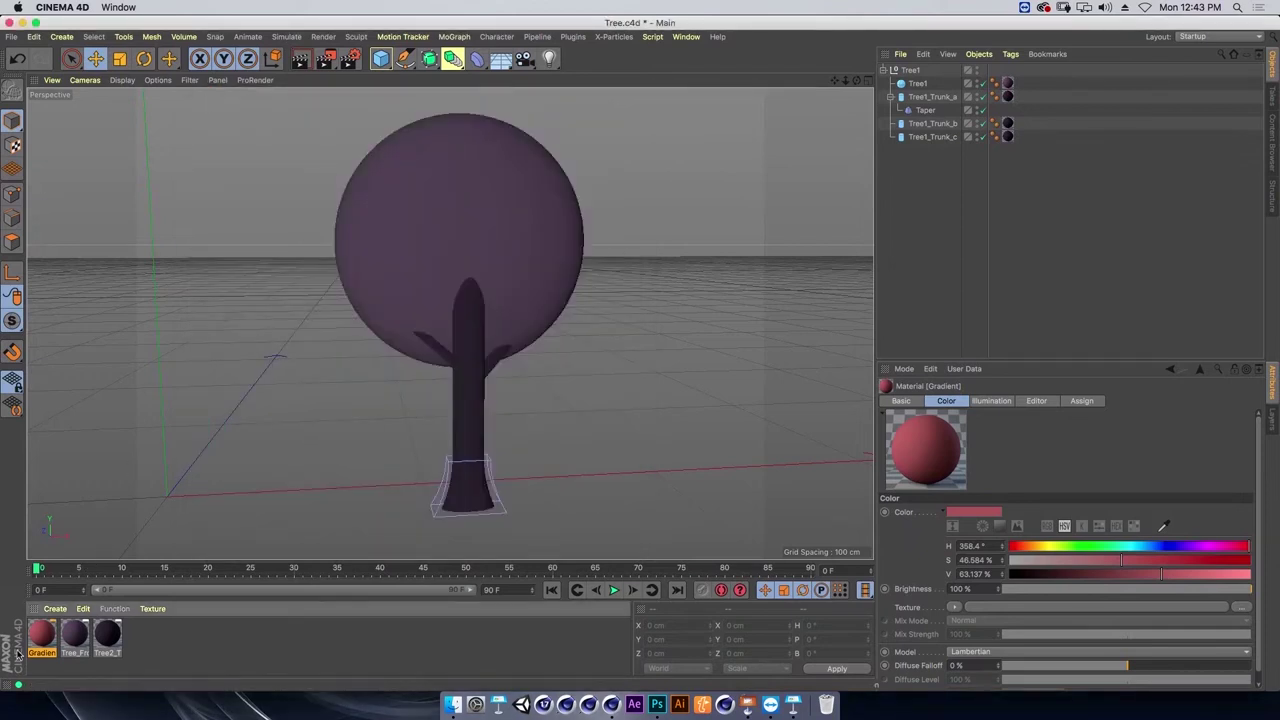
Assign the Gradient material to the Tree1 crown sphere and select the material.
{"action": "left_click_drag", "start_coordinate": [40, 640], "coordinate": [525, 252]}
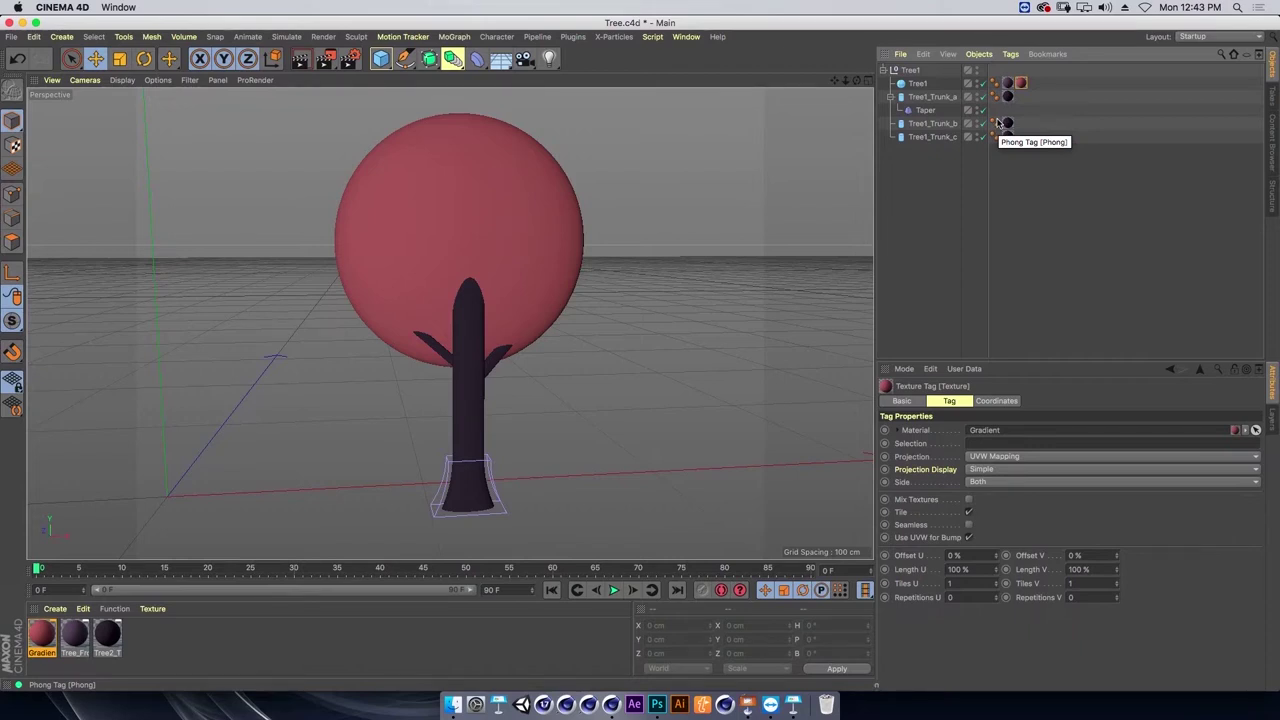
{"action": "left_click", "coordinate": [43, 640]}
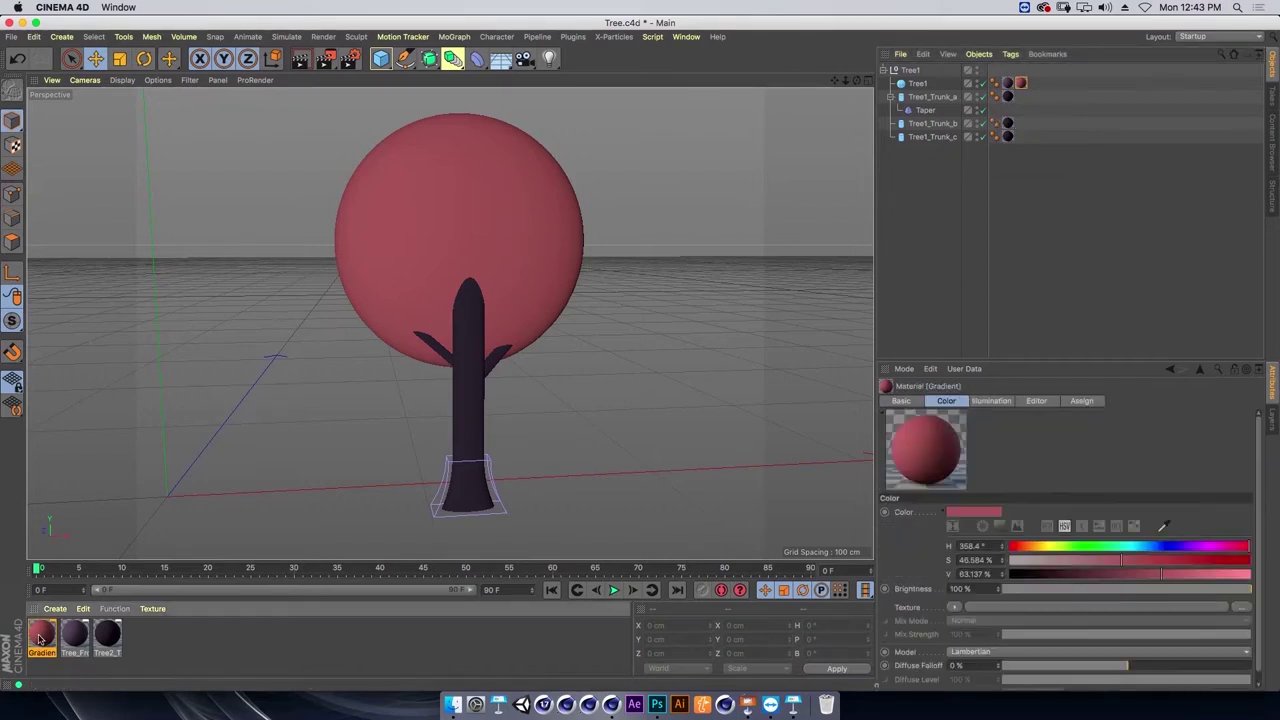
Enable the Gradient material's Alpha channel using a Gradient shader as its texture.
{"action": "double_click", "coordinate": [37, 638]}
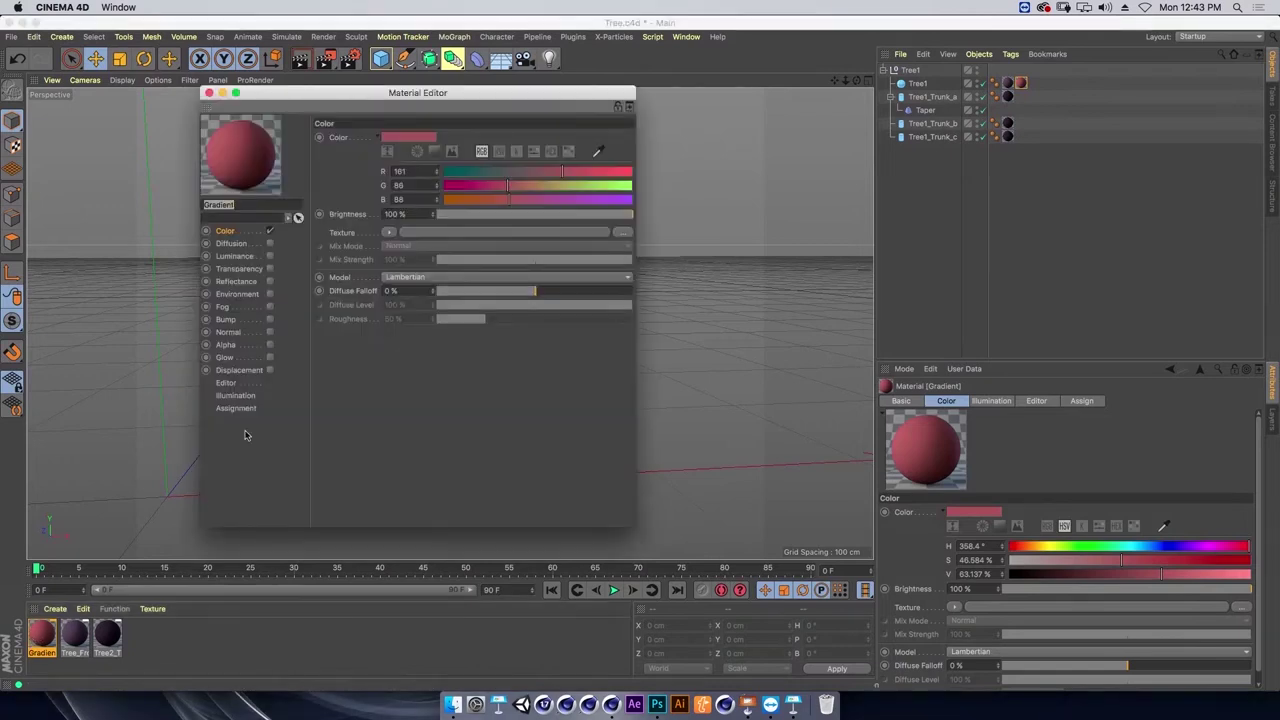
{"action": "left_click", "coordinate": [269, 345]}
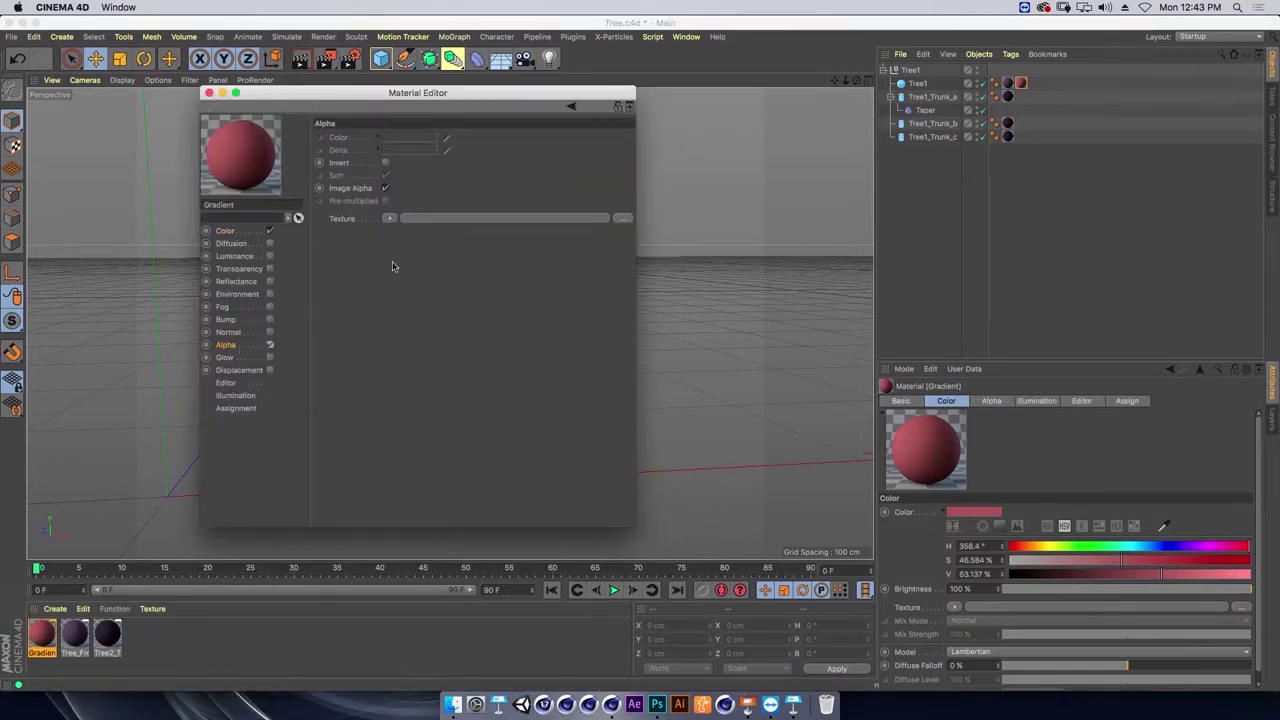
{"action": "left_click", "coordinate": [389, 220]}
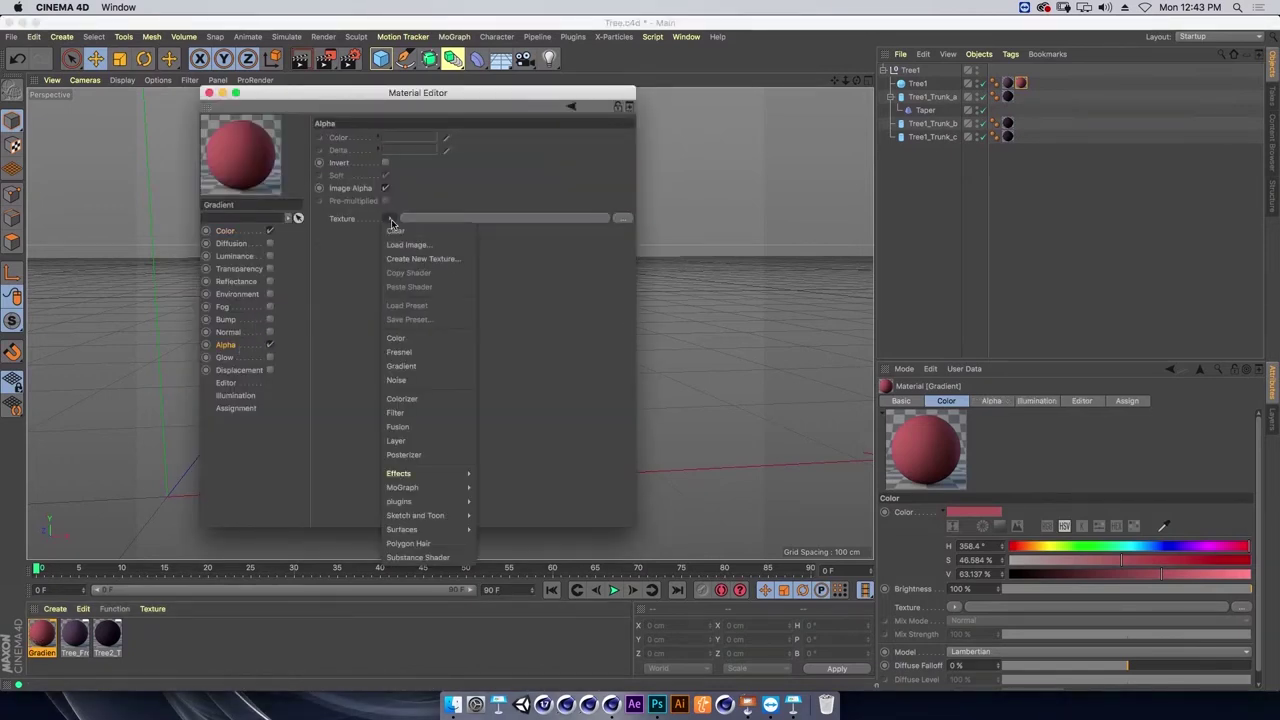
{"action": "left_click", "coordinate": [402, 366]}
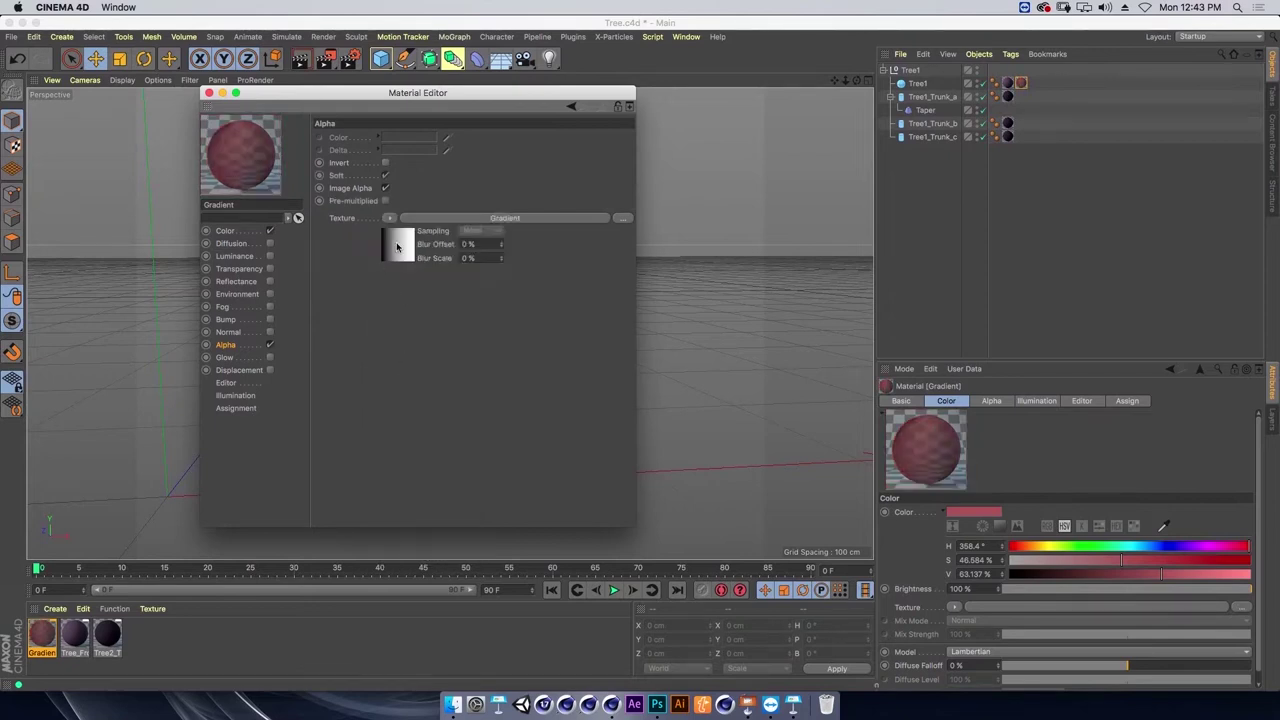
{"action": "left_click_drag", "start_coordinate": [404, 106], "coordinate": [842, 136]}
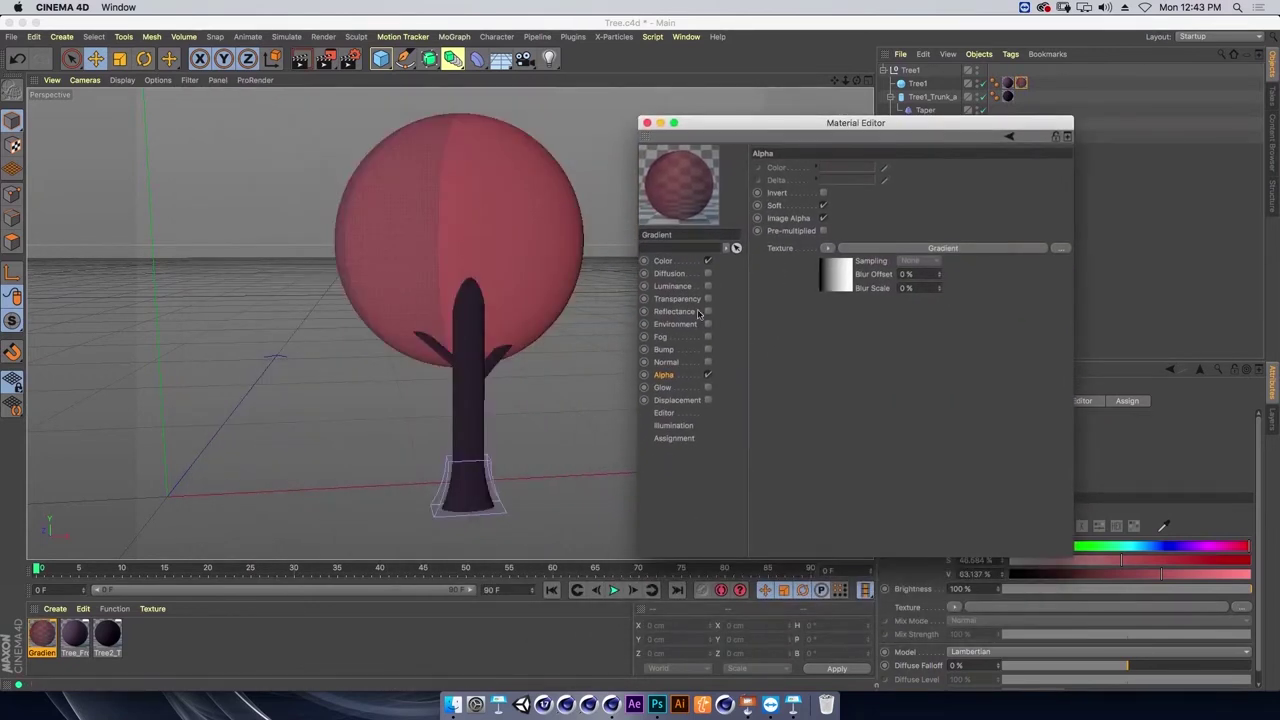
{"action": "left_click", "coordinate": [834, 283]}
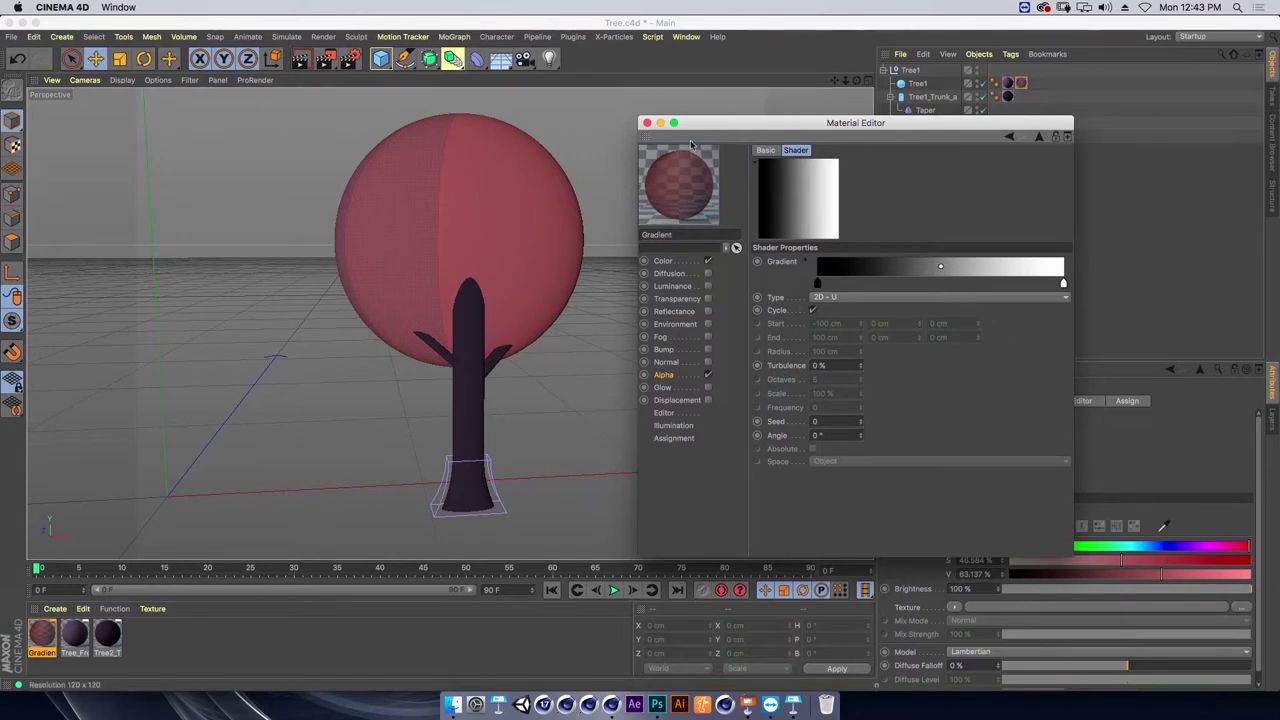
{"action": "left_click", "coordinate": [646, 122]}
{"action": "mouse_move", "coordinate": [509, 257]}
{"action": "left_mouse_down", "text": "alt"}
{"action": "mouse_move", "coordinate": [734, 223]}
{"action": "mouse_move", "coordinate": [666, 254]}
{"action": "mouse_move", "coordinate": [528, 258]}
{"action": "left_mouse_up", "text": "alt"}
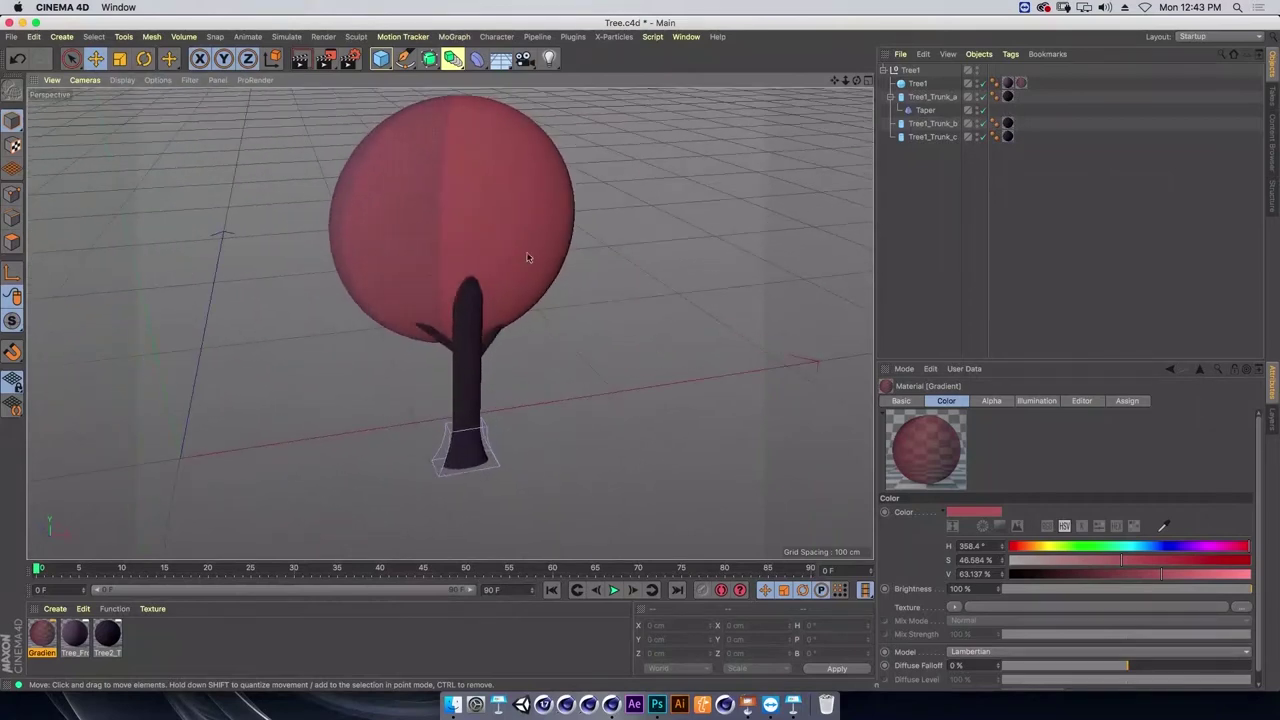
Invert the alpha gradient's knots so it runs white to black.
{"action": "left_click", "coordinate": [1021, 83]}
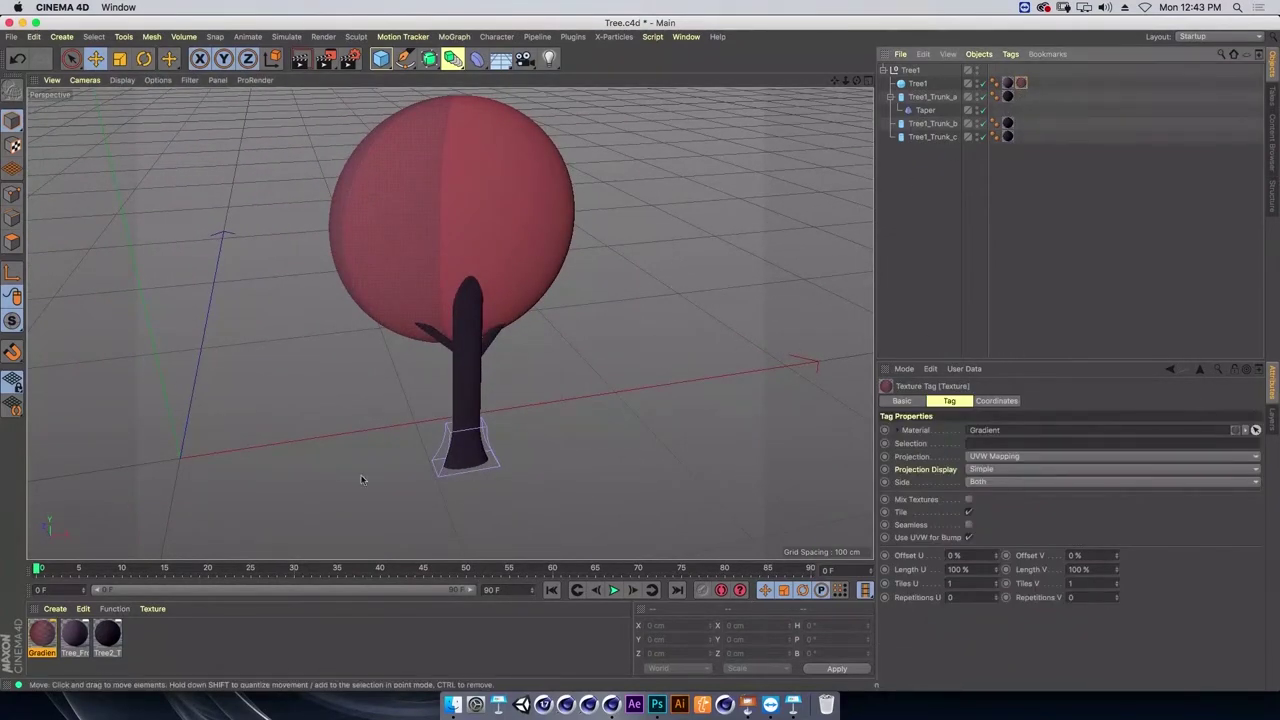
{"action": "double_click", "coordinate": [44, 634]}
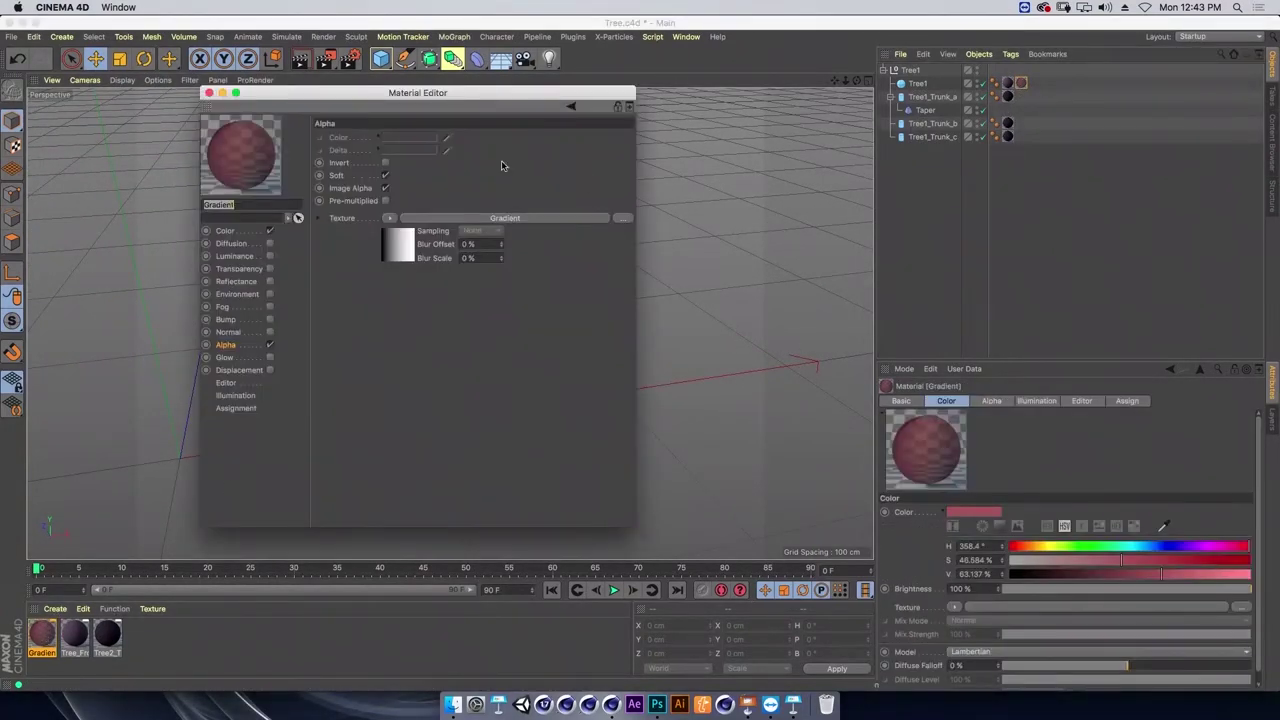
{"action": "left_click_drag", "start_coordinate": [470, 92], "coordinate": [1070, 175]}
{"action": "left_click_drag", "start_coordinate": [467, 245], "coordinate": [515, 285], "text": "alt"}
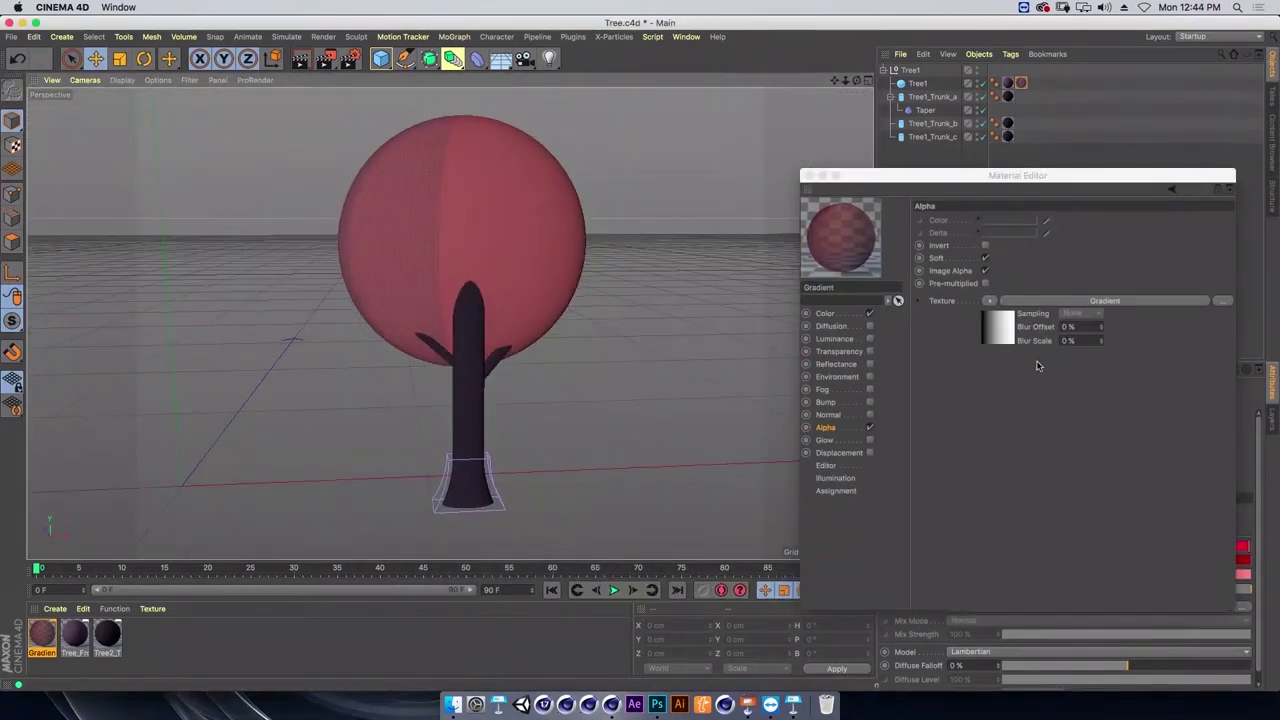
{"action": "left_click", "coordinate": [997, 329]}
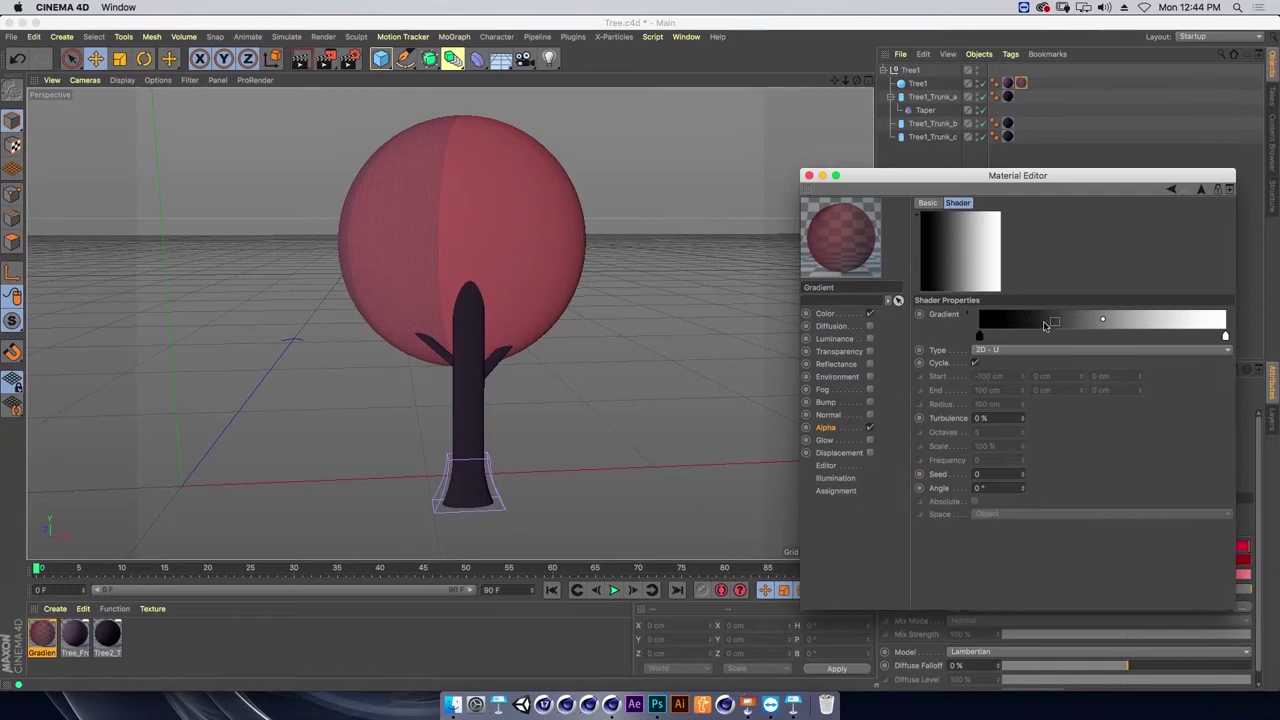
{"action": "right_click", "coordinate": [1043, 319]}
{"action": "left_click", "coordinate": [1073, 332]}
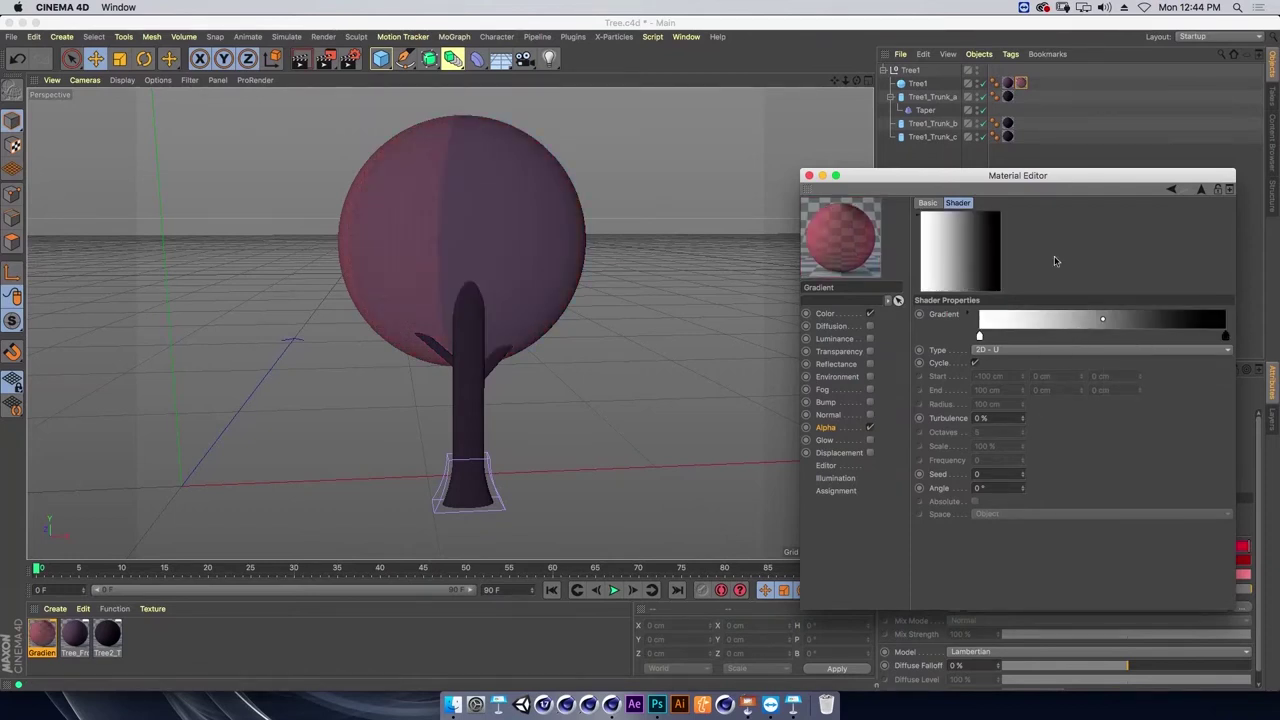
{"action": "left_click", "coordinate": [809, 175]}
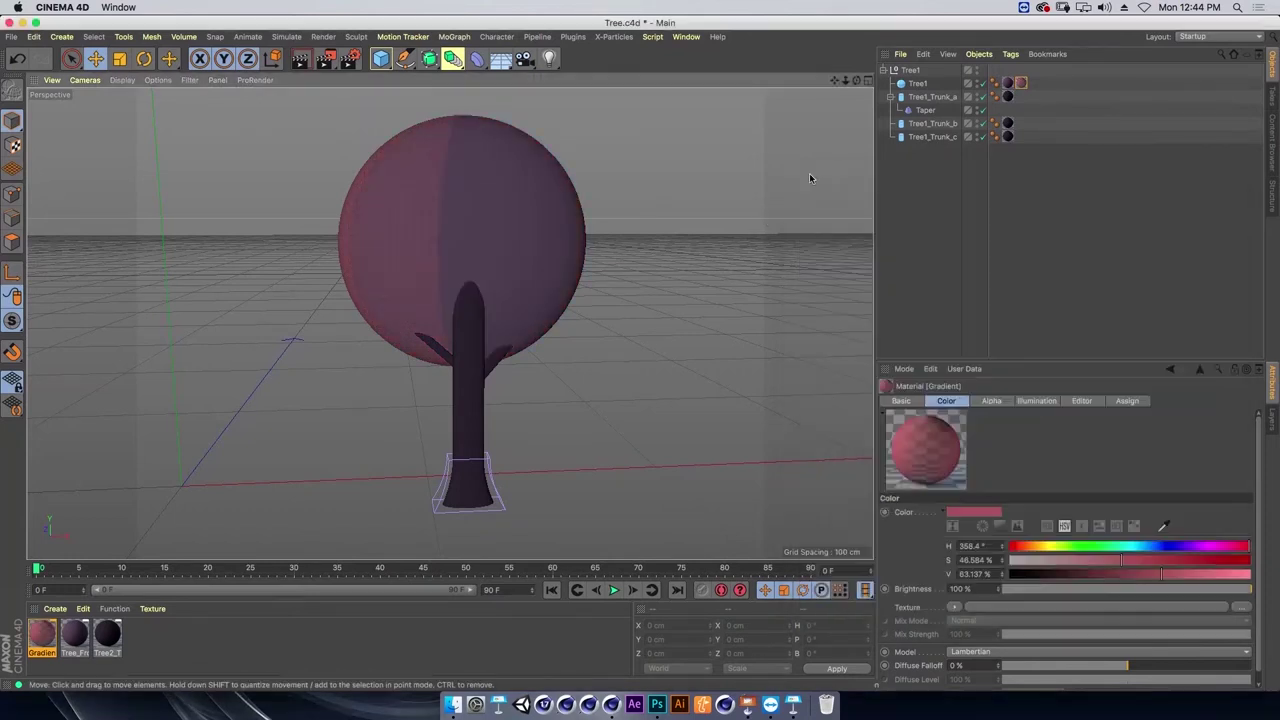
{"action": "left_click", "coordinate": [1020, 83]}
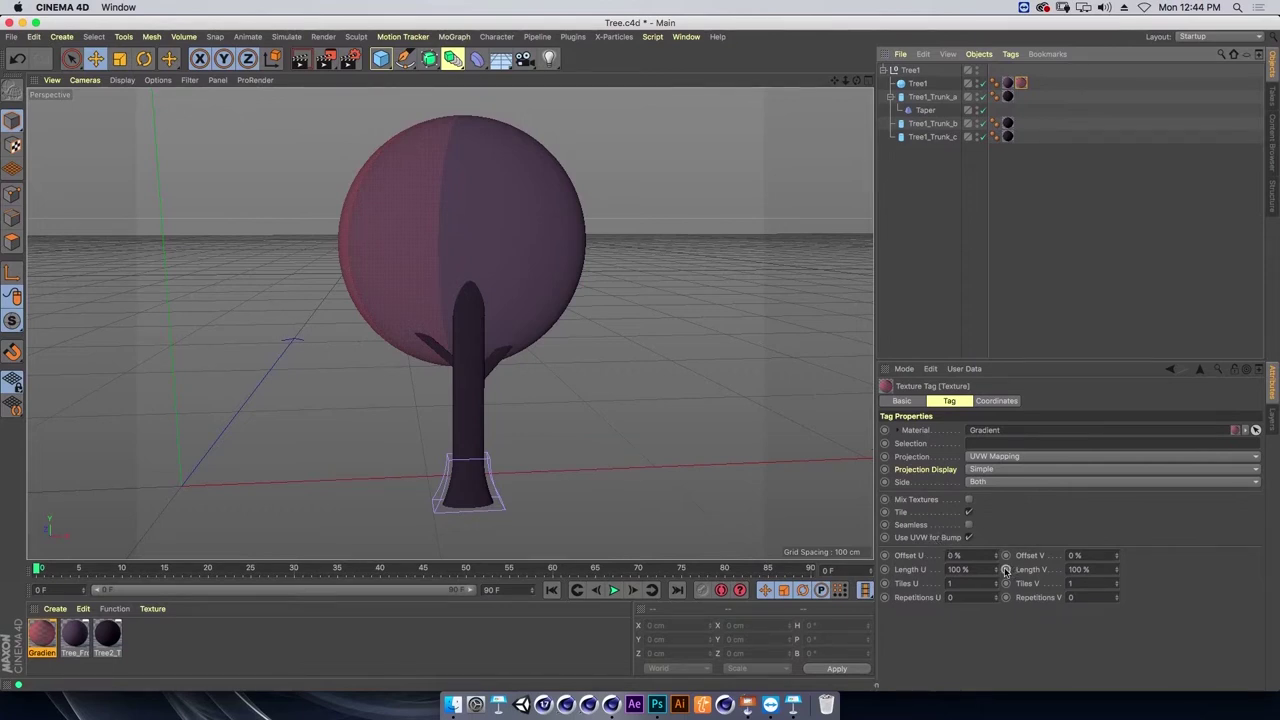
Set the Tree1 texture tag's Length U to 50% so the gradient tiles twice.
{"action": "left_click_drag", "start_coordinate": [997, 570], "coordinate": [1006, 611]}
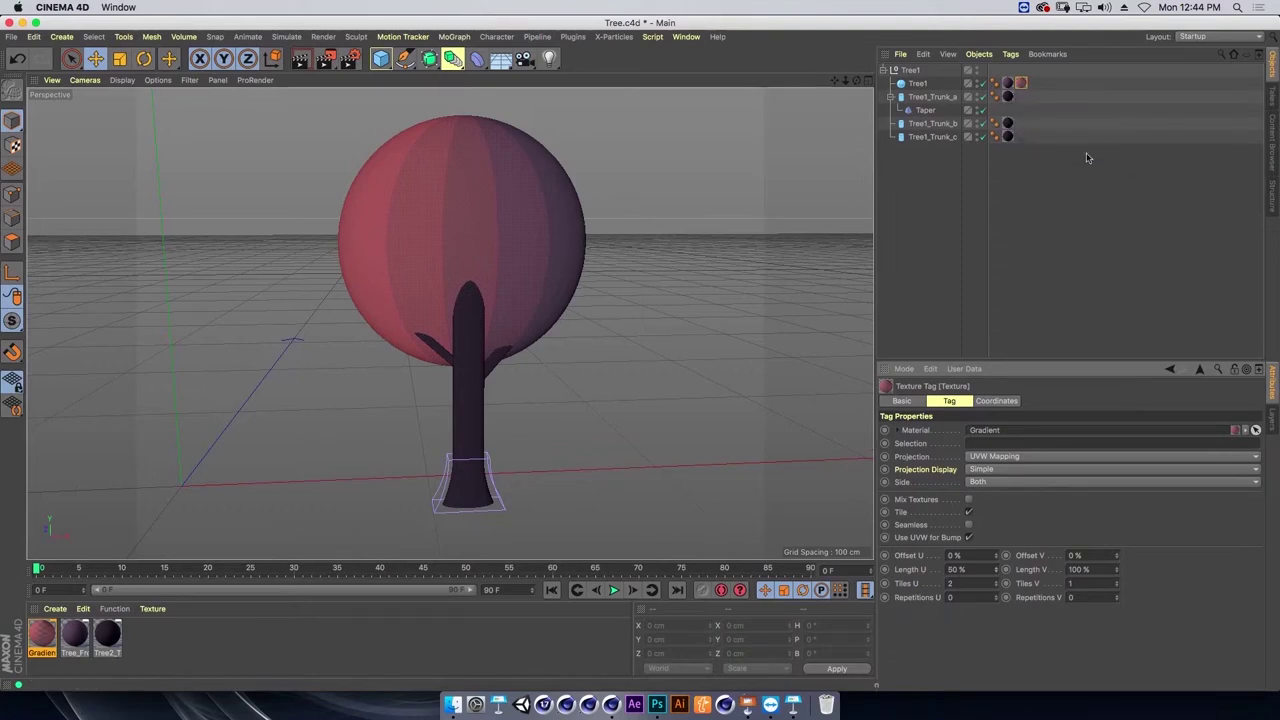
{"action": "left_click", "coordinate": [1063, 247]}
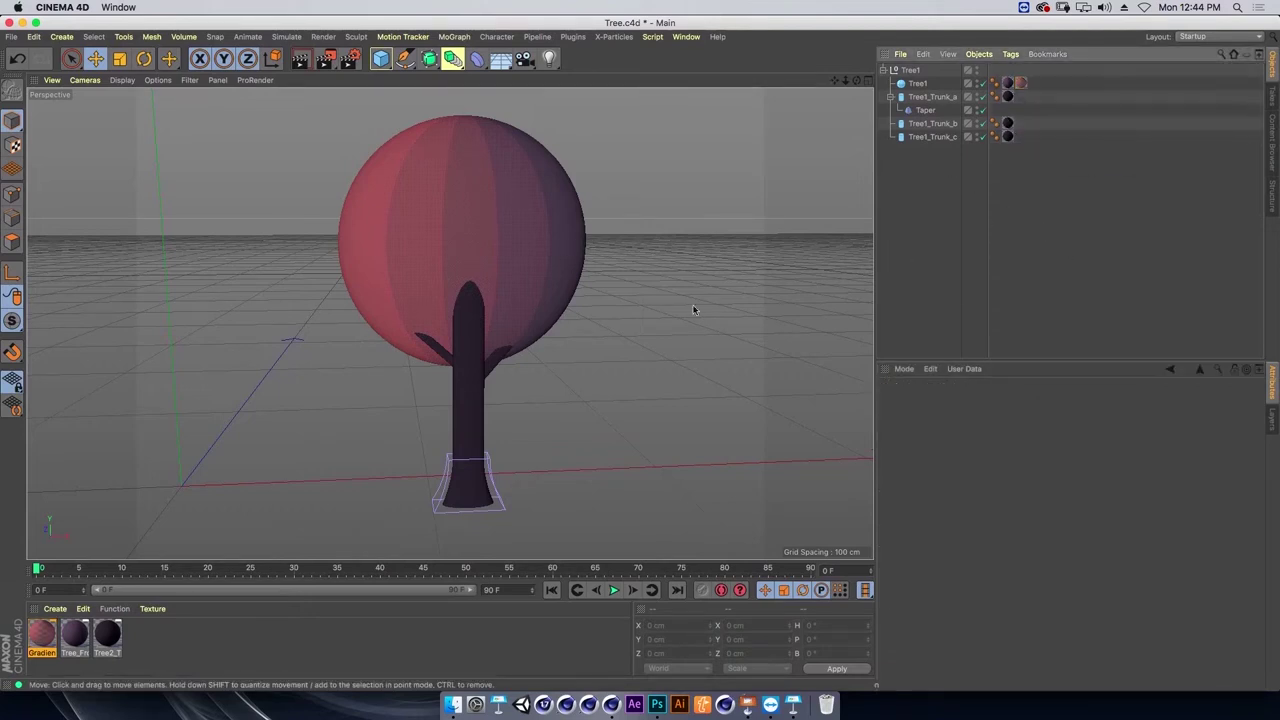
Create a new material and open its Color channel in RGB mode.
{"action": "double_click", "coordinate": [135, 642]}
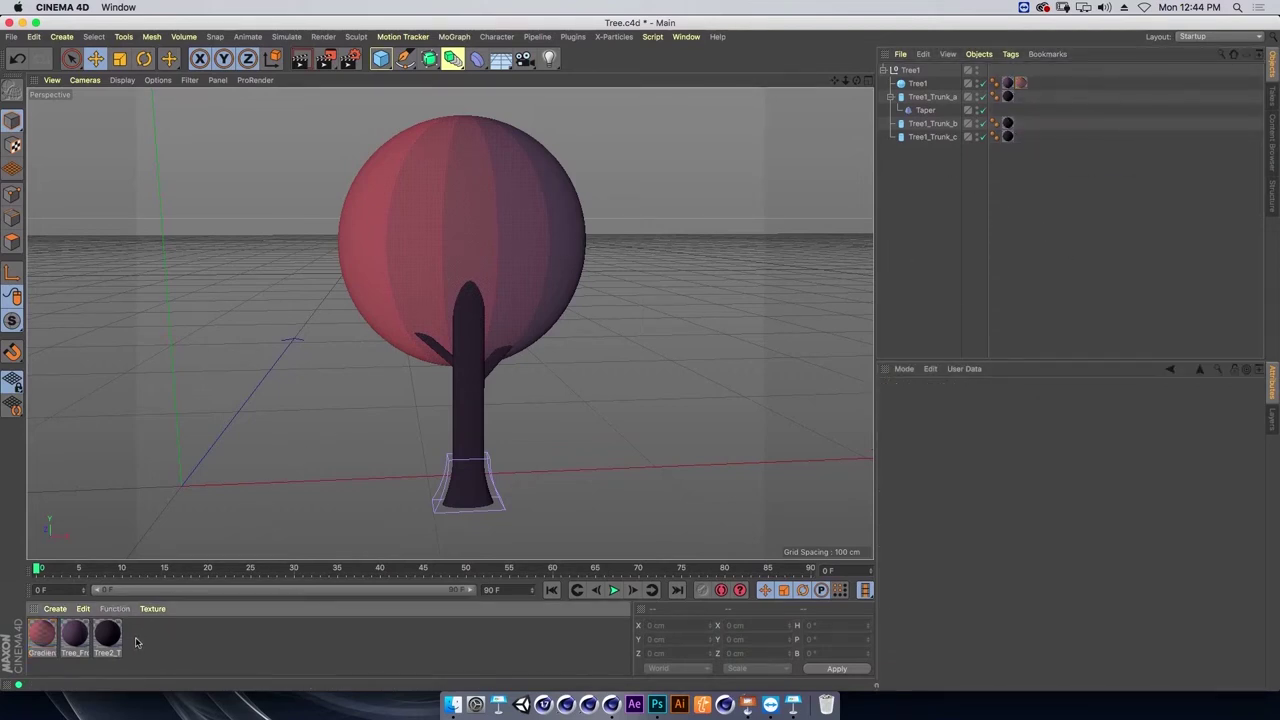
{"action": "double_click", "coordinate": [40, 633]}
{"action": "type", "text": "HL"}
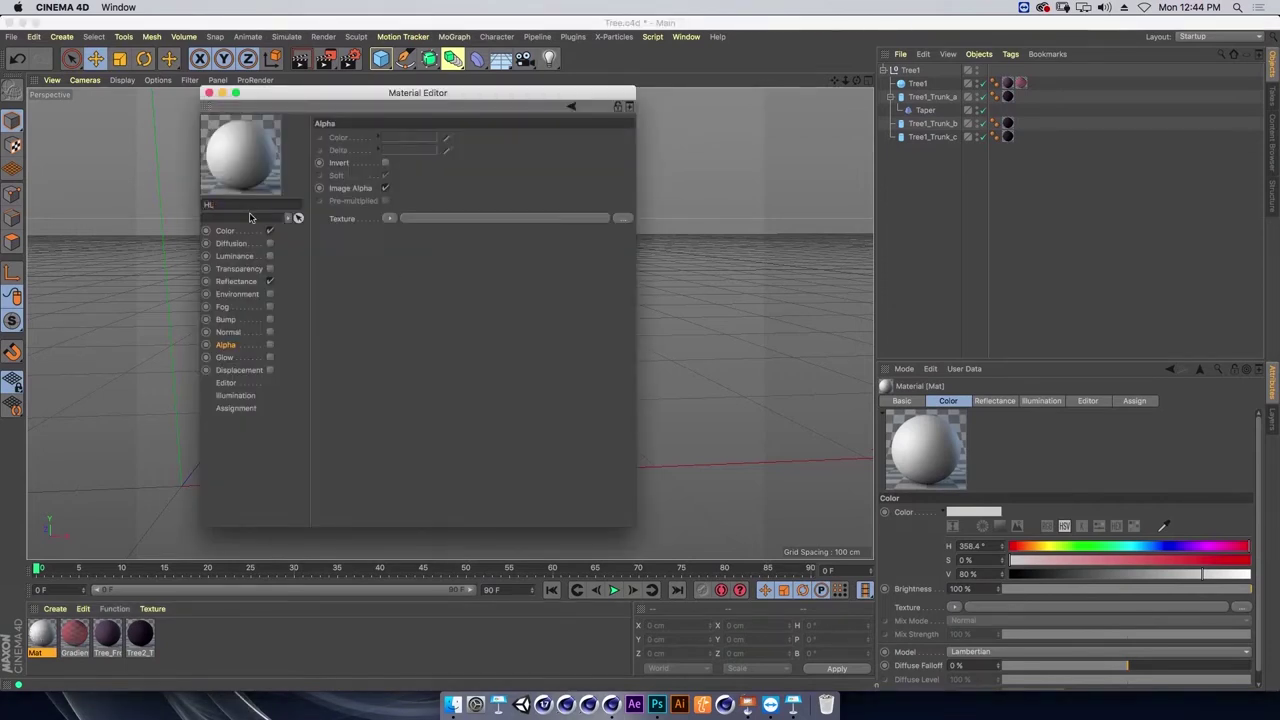
{"action": "left_click", "coordinate": [262, 282]}
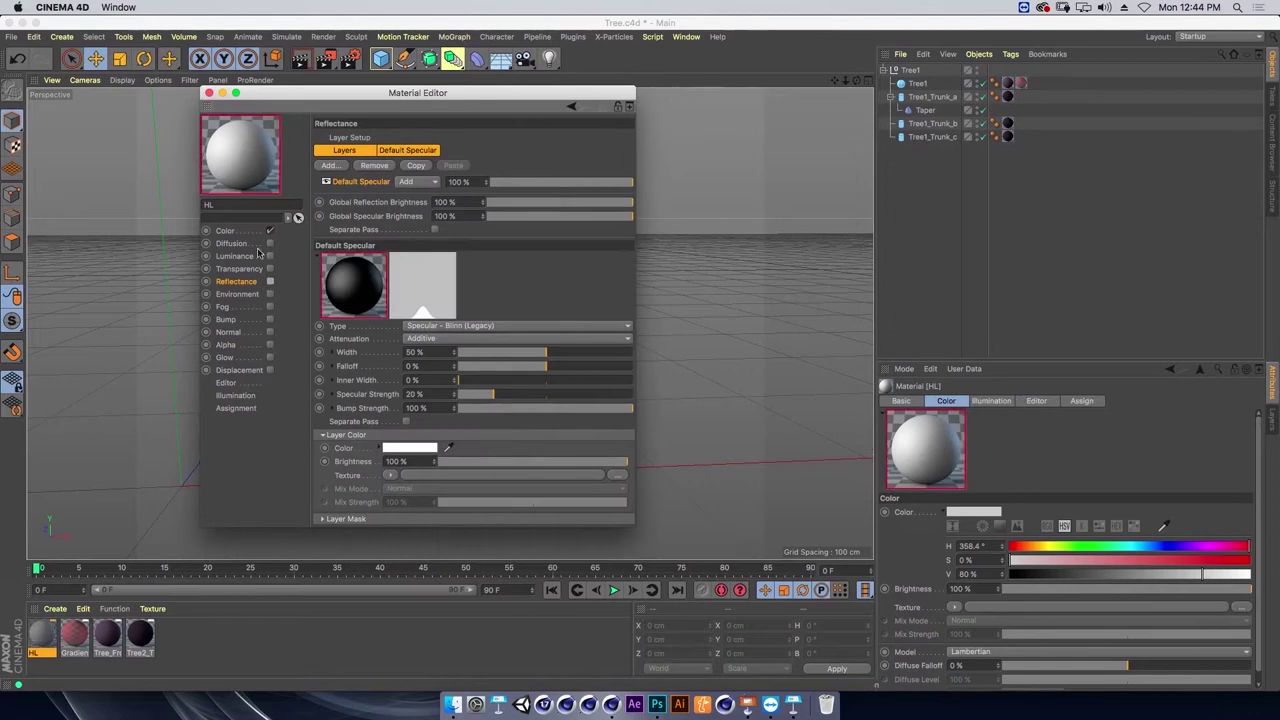
{"action": "left_click", "coordinate": [243, 231]}
{"action": "left_click", "coordinate": [481, 151]}
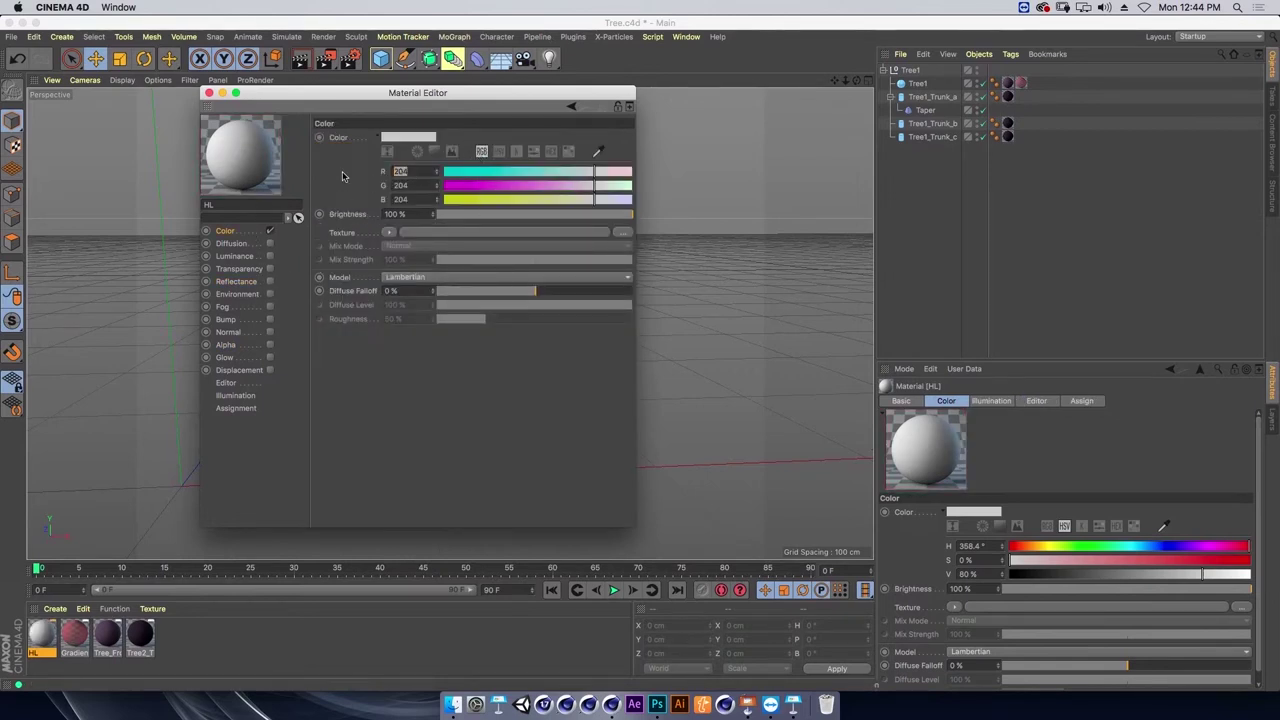
Set the HL material's colour to RGB 170, 114, 140 and close the editor.
{"action": "type", "text": "170"}
{"action": "key", "text": "Tab"}
{"action": "type", "text": "114"}
{"action": "key", "text": "Tab"}
{"action": "type", "text": "140"}
{"action": "key", "text": "Return"}
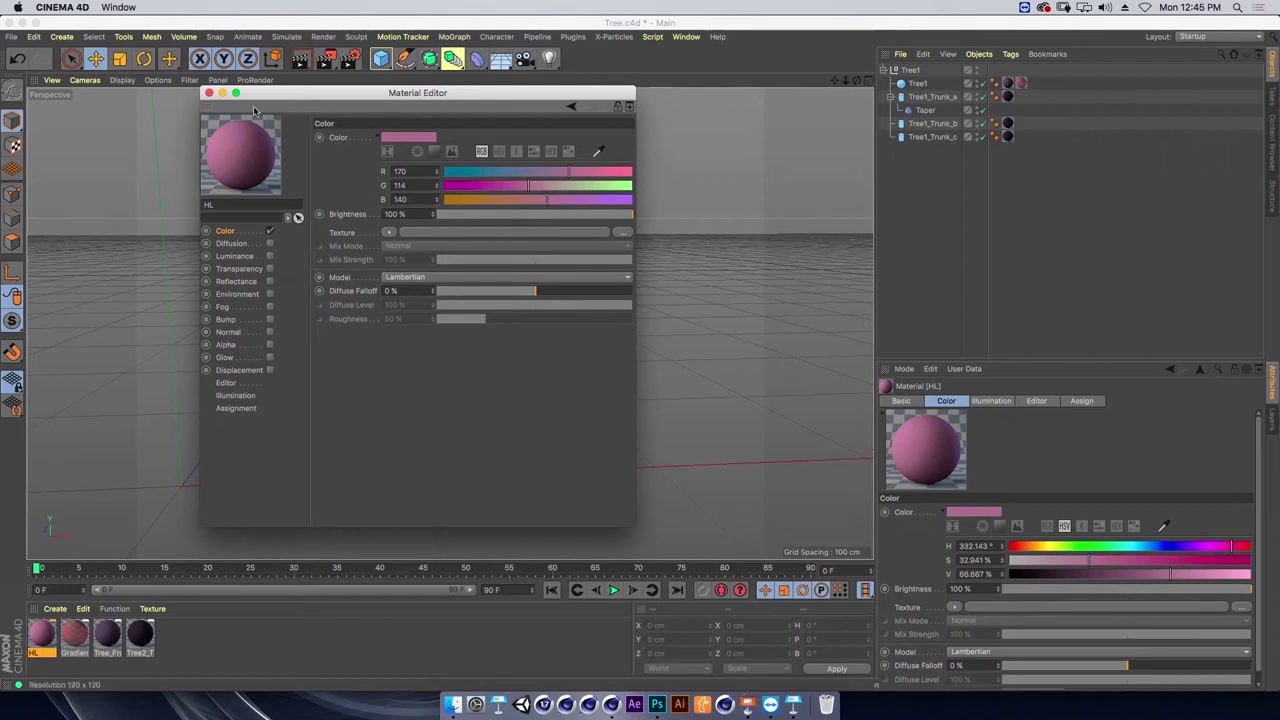
{"action": "left_click", "coordinate": [209, 94]}
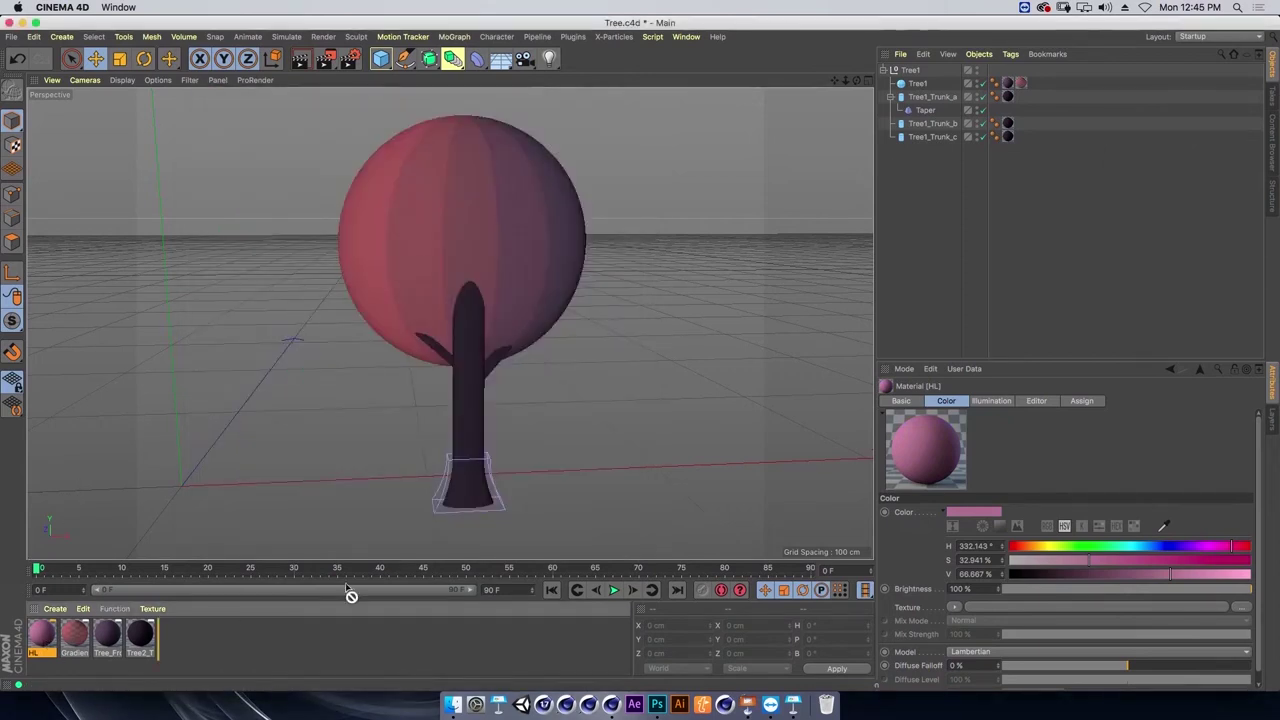
Apply HL to Tree1 with tiling off and Length U set to 57%.
{"action": "left_click_drag", "start_coordinate": [928, 117], "coordinate": [933, 85]}
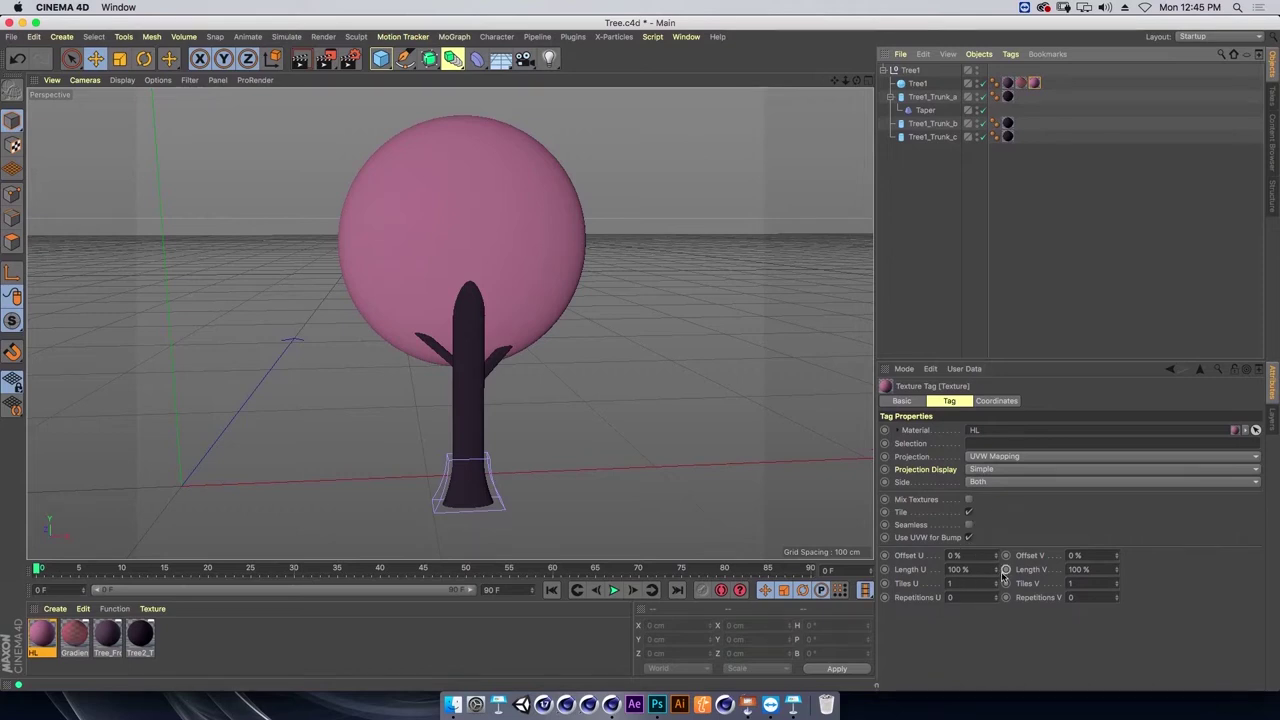
{"action": "left_click_drag", "start_coordinate": [996, 569], "coordinate": [991, 598]}
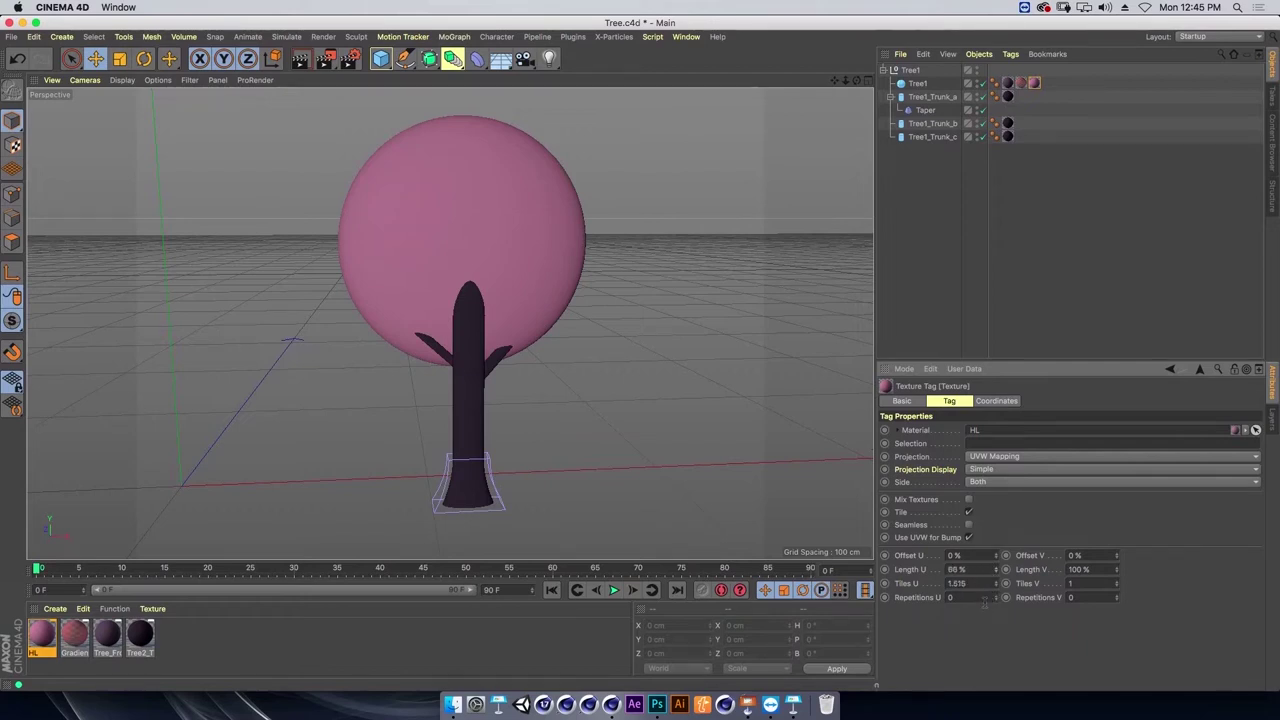
{"action": "key", "text": "ctrl+z"}
{"action": "left_click", "coordinate": [968, 537]}
{"action": "left_click", "coordinate": [968, 511]}
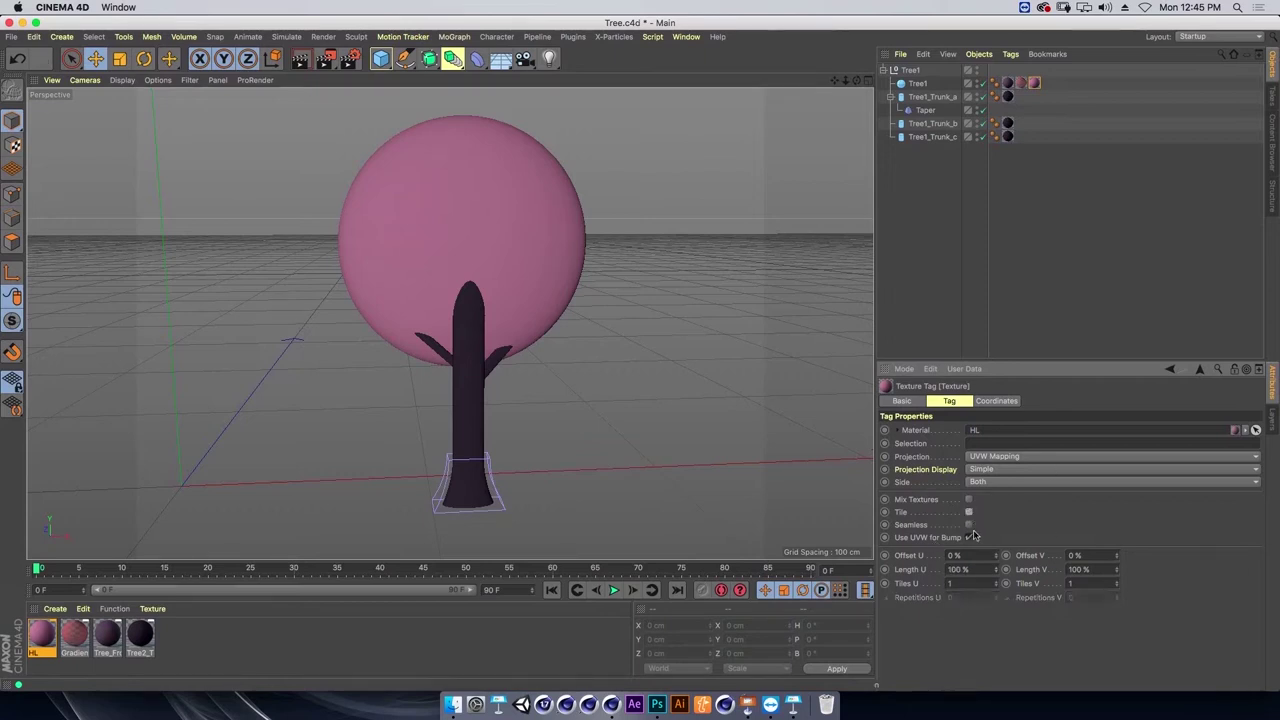
{"action": "left_click_drag", "start_coordinate": [996, 571], "coordinate": [996, 602]}
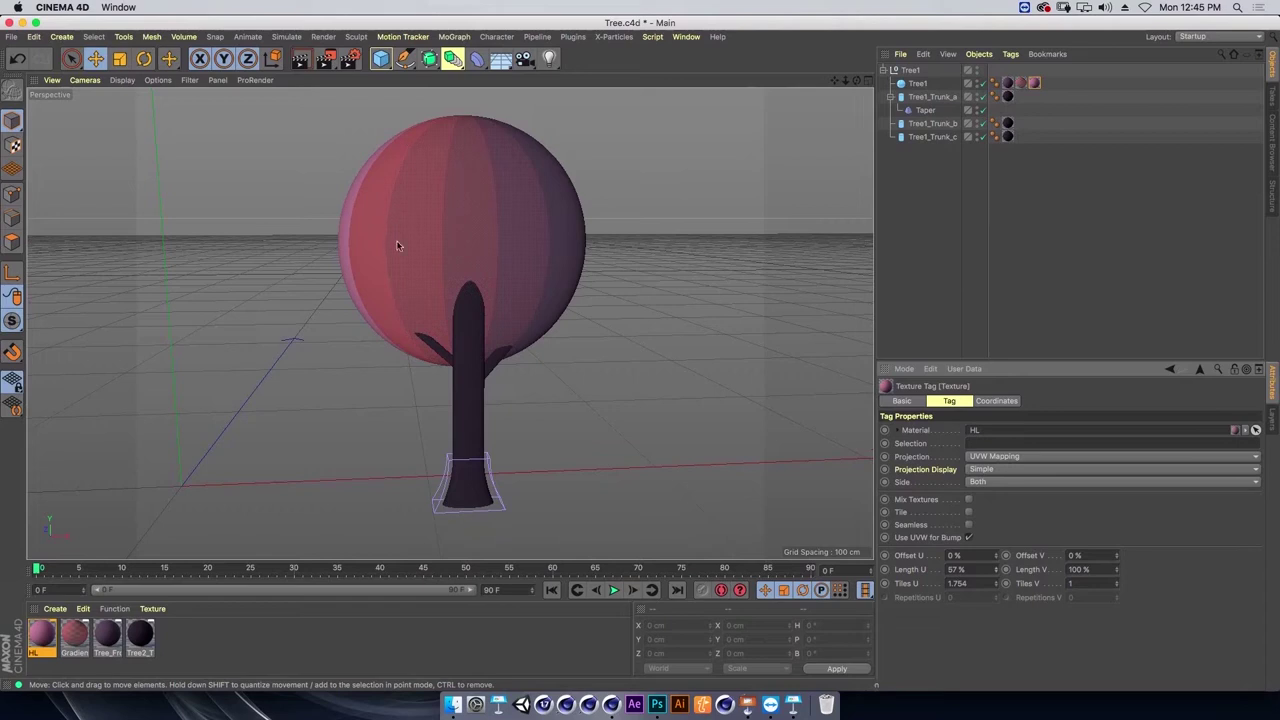
{"action": "key", "text": "super+Tab"}
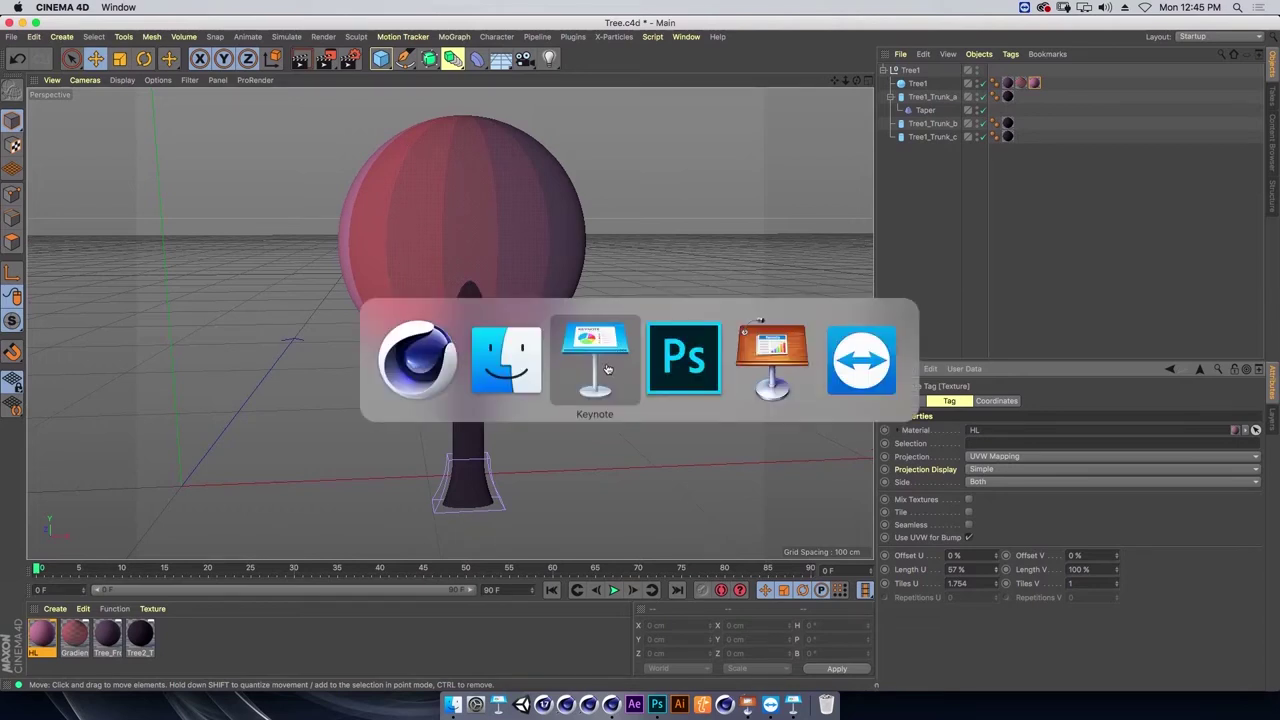
Render a preview of the tree, then switch to the Prudential_Enviornment_a_04.c4d scene.
{"action": "left_click", "coordinate": [606, 369]}
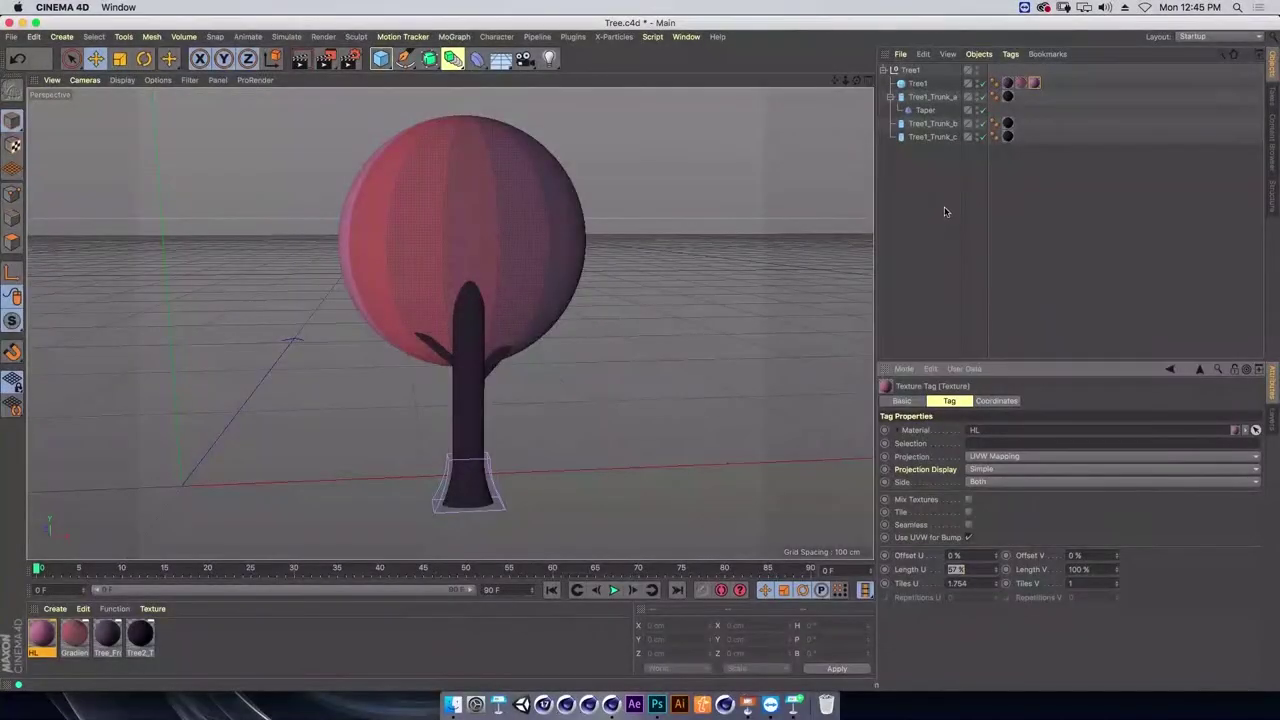
{"action": "left_click", "coordinate": [946, 210]}
{"action": "left_click", "coordinate": [1037, 88]}
{"action": "left_click", "coordinate": [979, 215]}
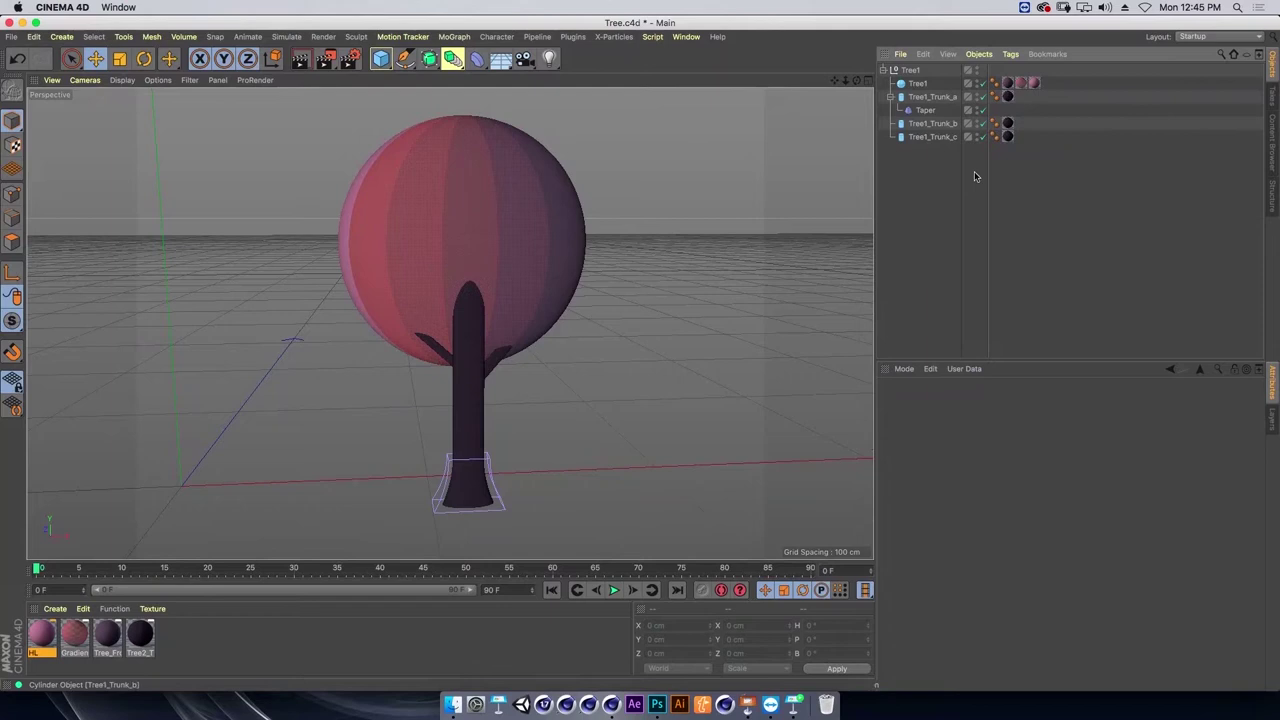
{"action": "key", "text": "ctrl+r"}
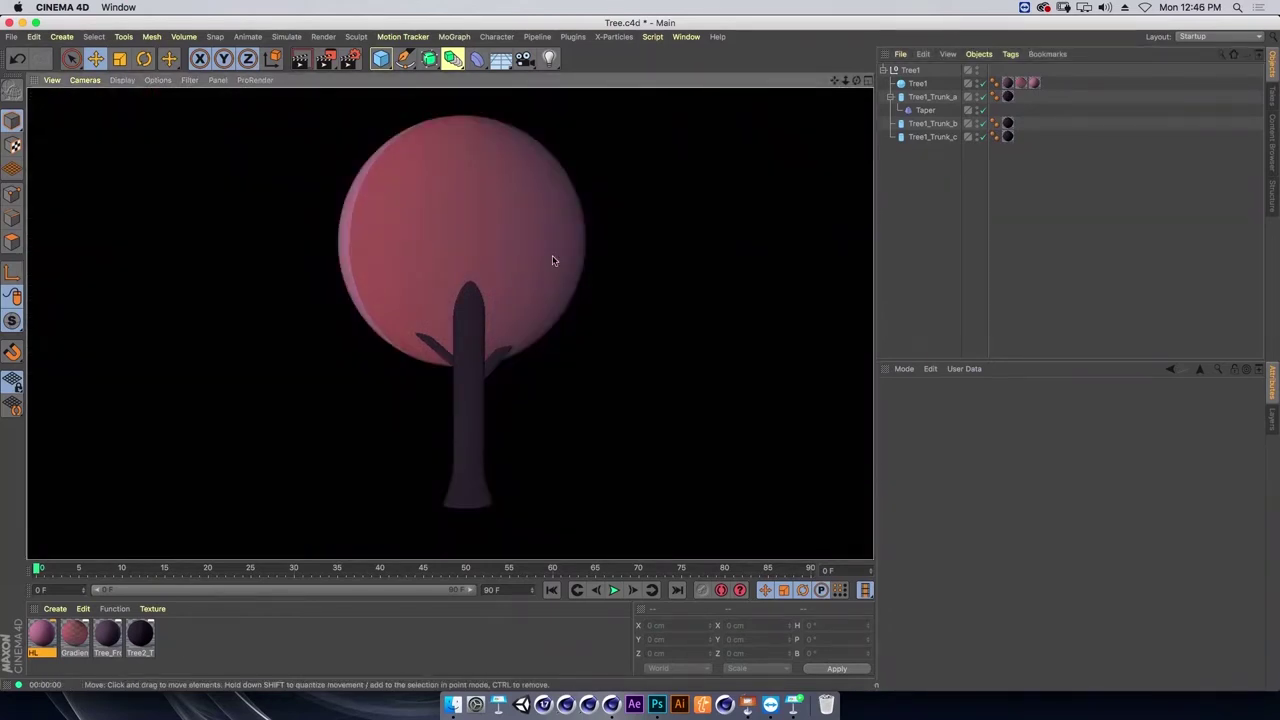
{"action": "key", "text": "v"}
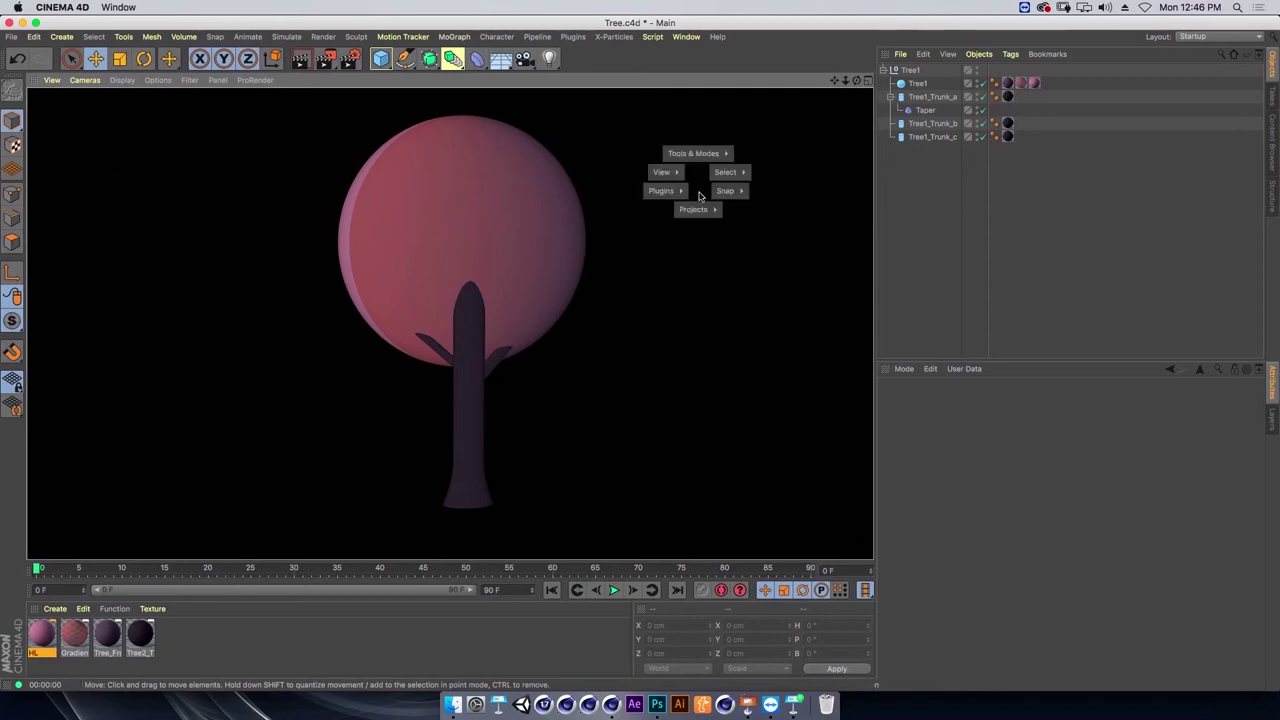
{"action": "mouse_move", "coordinate": [696, 209]}
{"action": "left_click", "coordinate": [710, 250]}
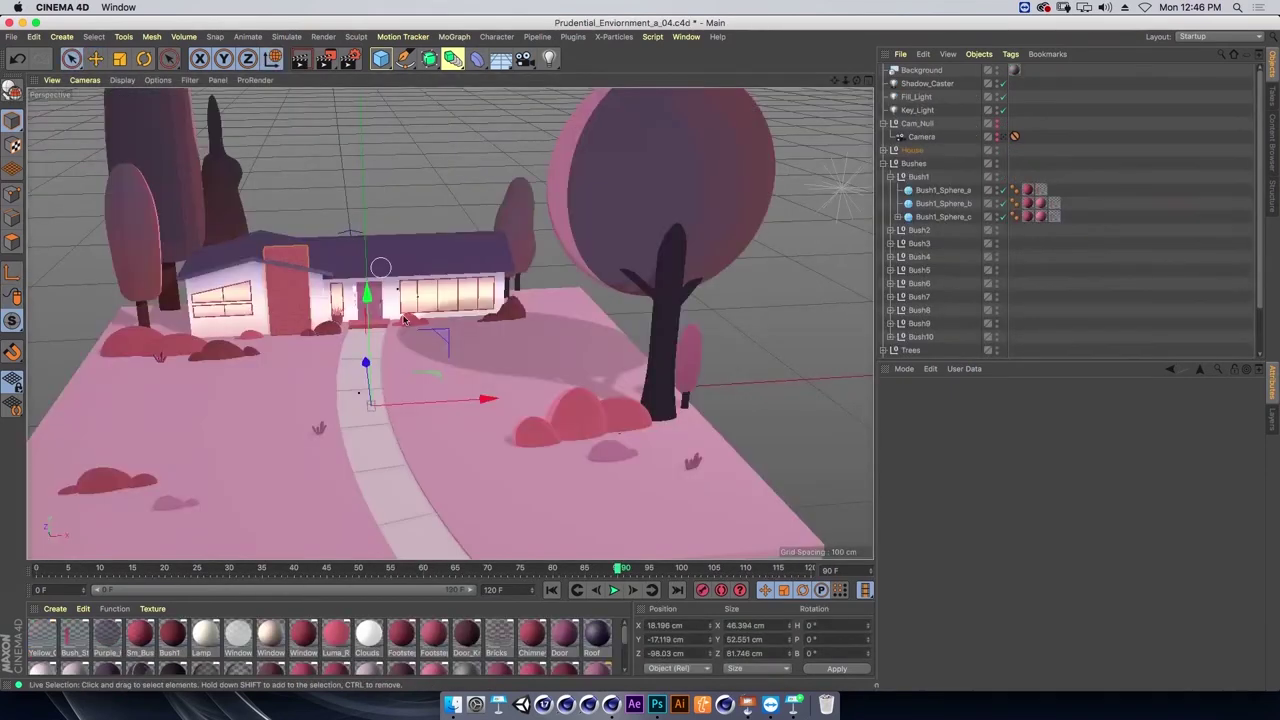
Collapse the Bushes group and disable the Shadow_Caster light.
{"action": "mouse_move", "coordinate": [486, 272]}
{"action": "left_mouse_down", "text": "alt"}
{"action": "mouse_move", "coordinate": [473, 288]}
{"action": "mouse_move", "coordinate": [490, 287]}
{"action": "left_mouse_up", "text": "alt"}
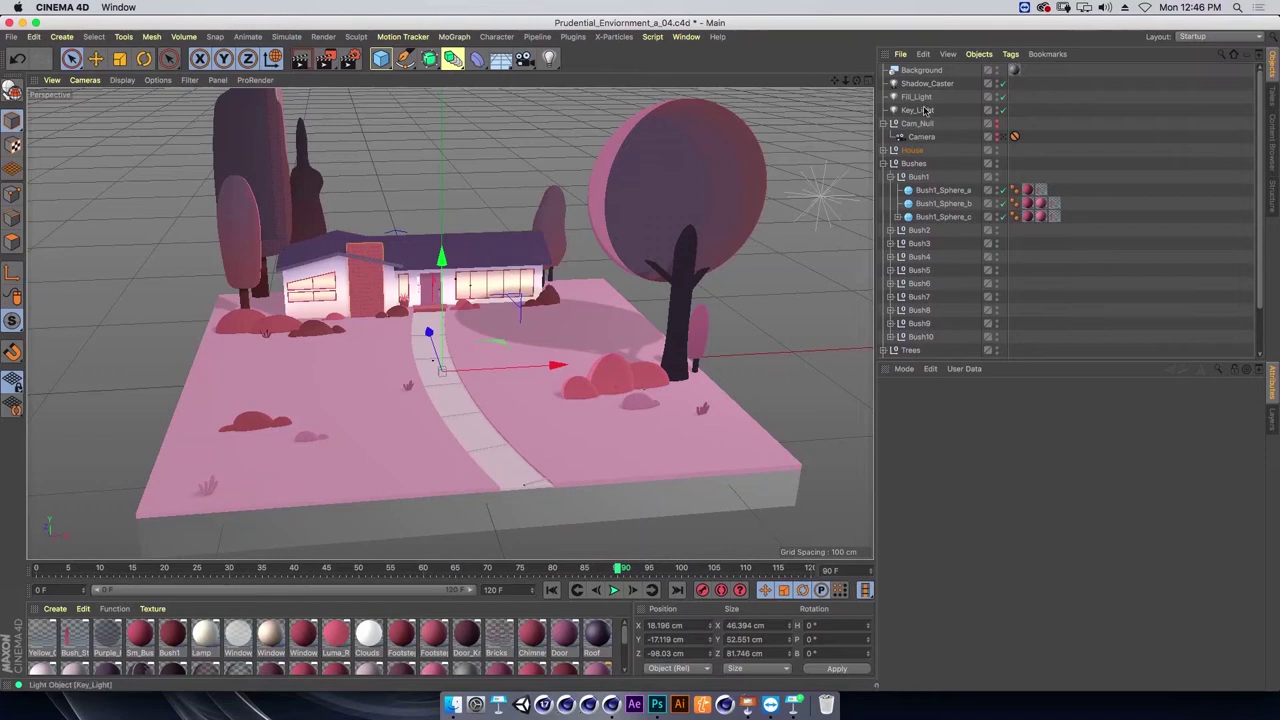
{"action": "left_click", "coordinate": [884, 163]}
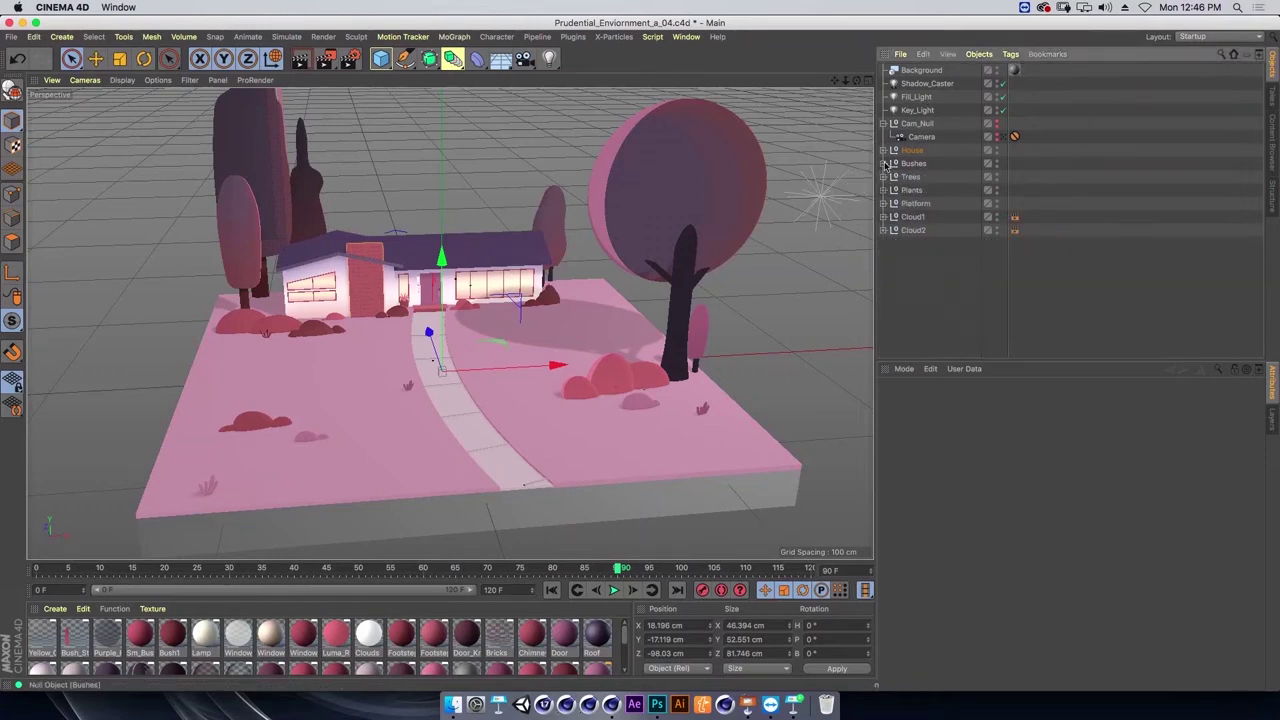
{"action": "left_click", "coordinate": [1004, 83]}
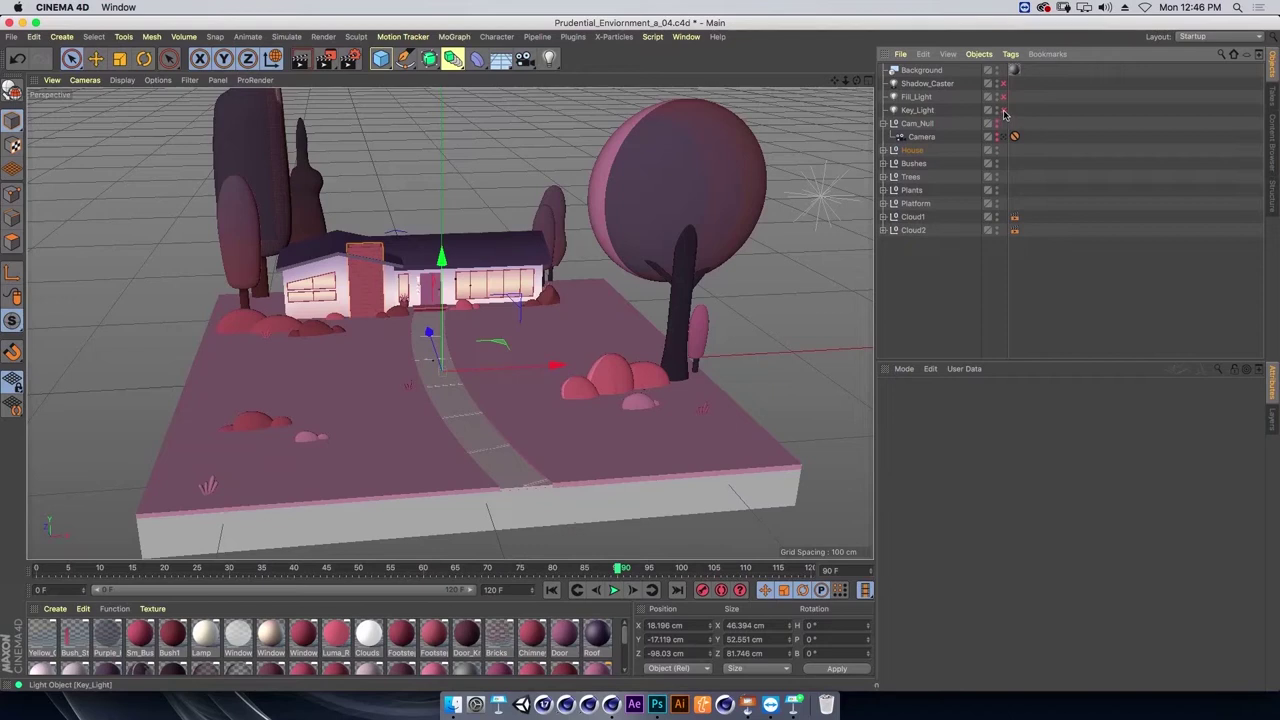
Re-enable Key_Light and show its settings, framing the key light and clouds in view.
{"action": "left_click", "coordinate": [917, 110]}
{"action": "left_click", "coordinate": [1003, 110]}
{"action": "left_click_drag", "start_coordinate": [681, 253], "coordinate": [845, 303], "text": "alt"}
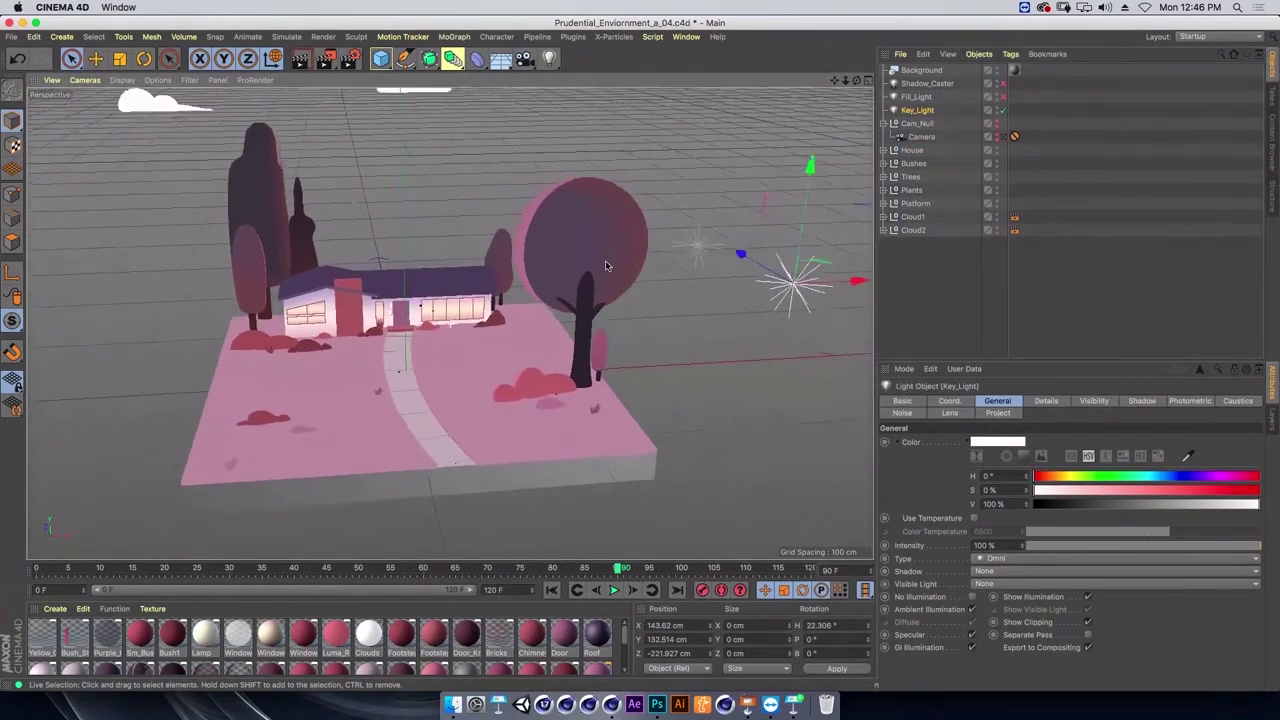
{"action": "left_click_drag", "start_coordinate": [750, 262], "coordinate": [700, 260], "text": "alt"}
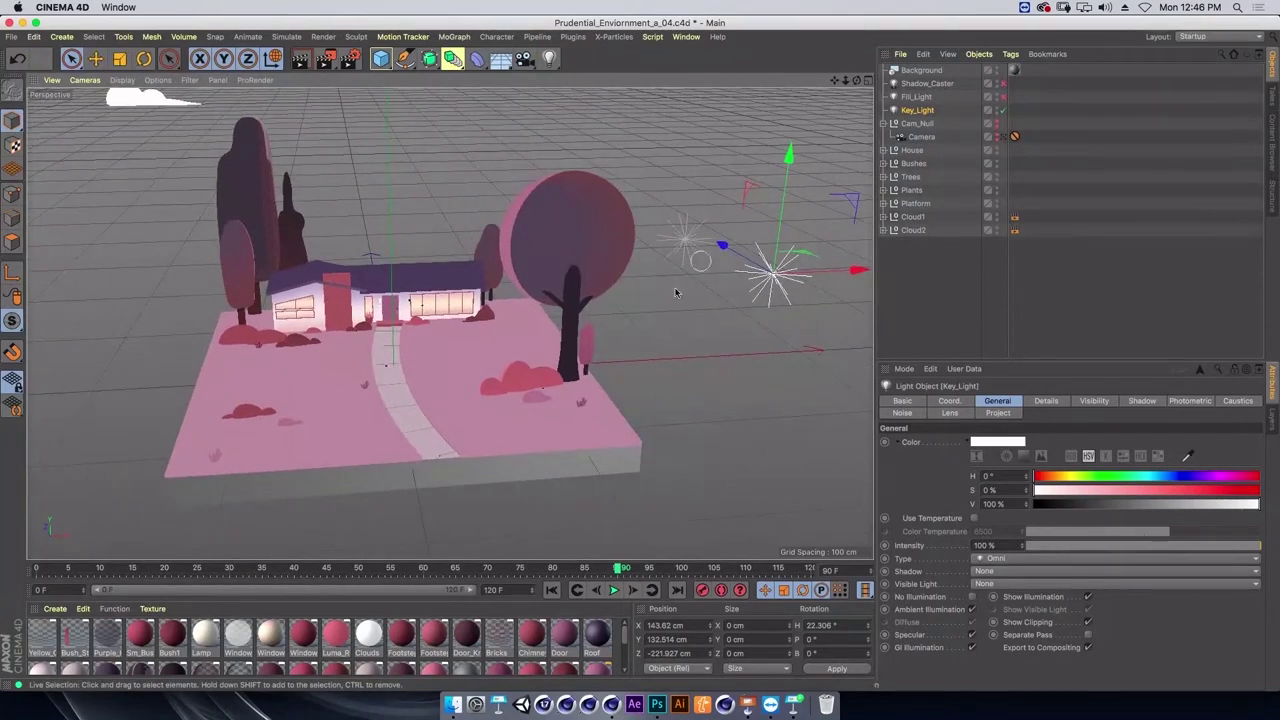
{"action": "scroll", "coordinate": [575, 258], "scroll_direction": "up", "scroll_amount": 2}
{"action": "left_click_drag", "start_coordinate": [589, 260], "coordinate": [588, 222], "text": "alt"}
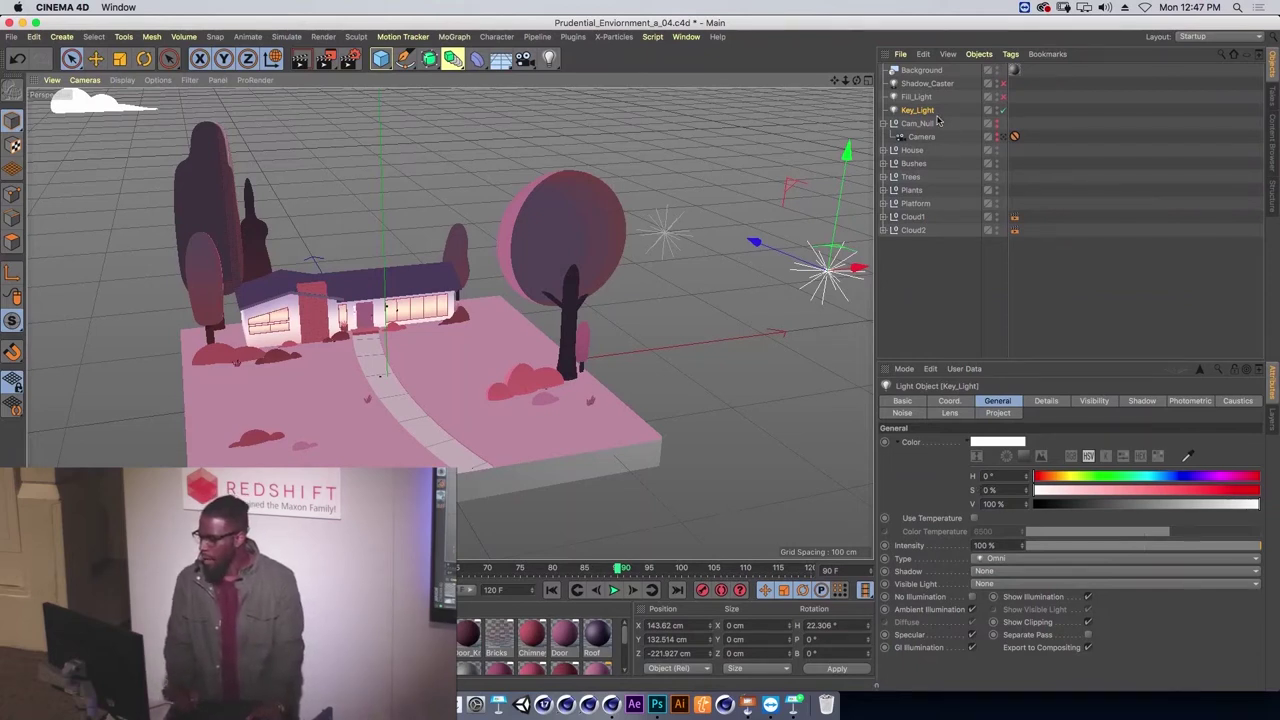
Toggle Key_Light's Ambient Illumination off and back on, then switch to the reference presentation.
{"action": "left_click", "coordinate": [971, 610]}
{"action": "left_click", "coordinate": [971, 610]}
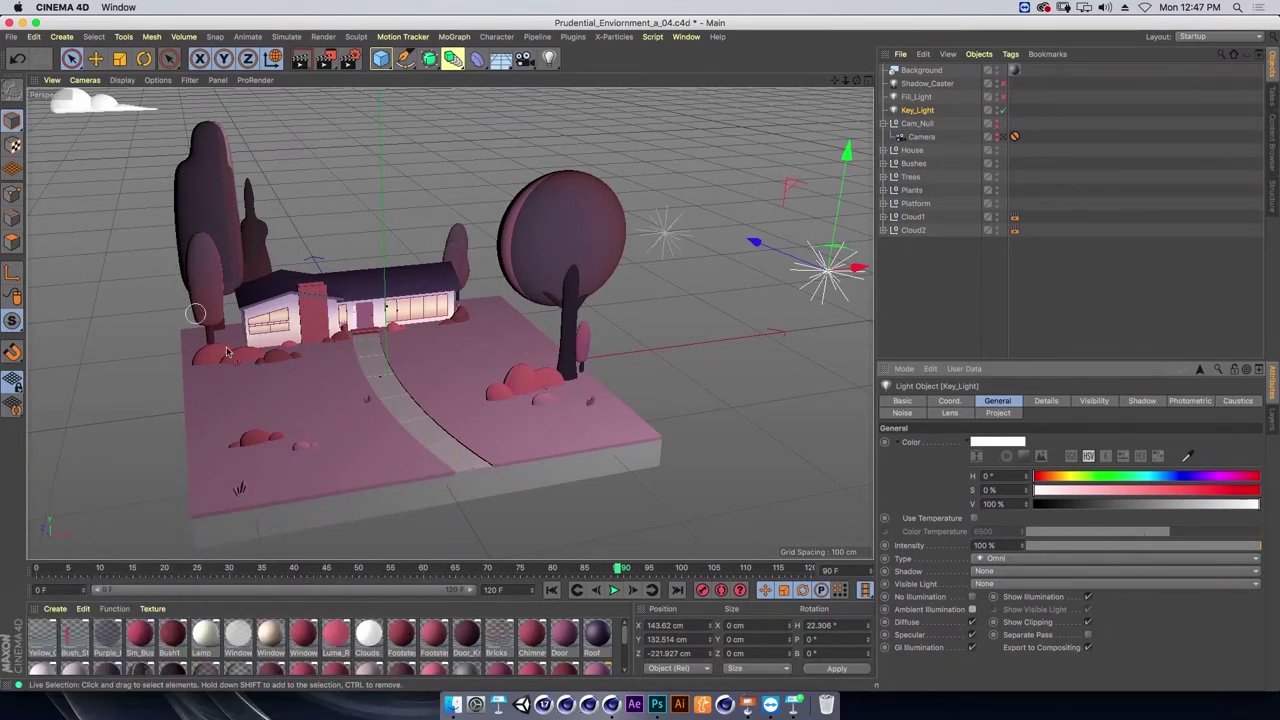
{"action": "left_click", "coordinate": [971, 609]}
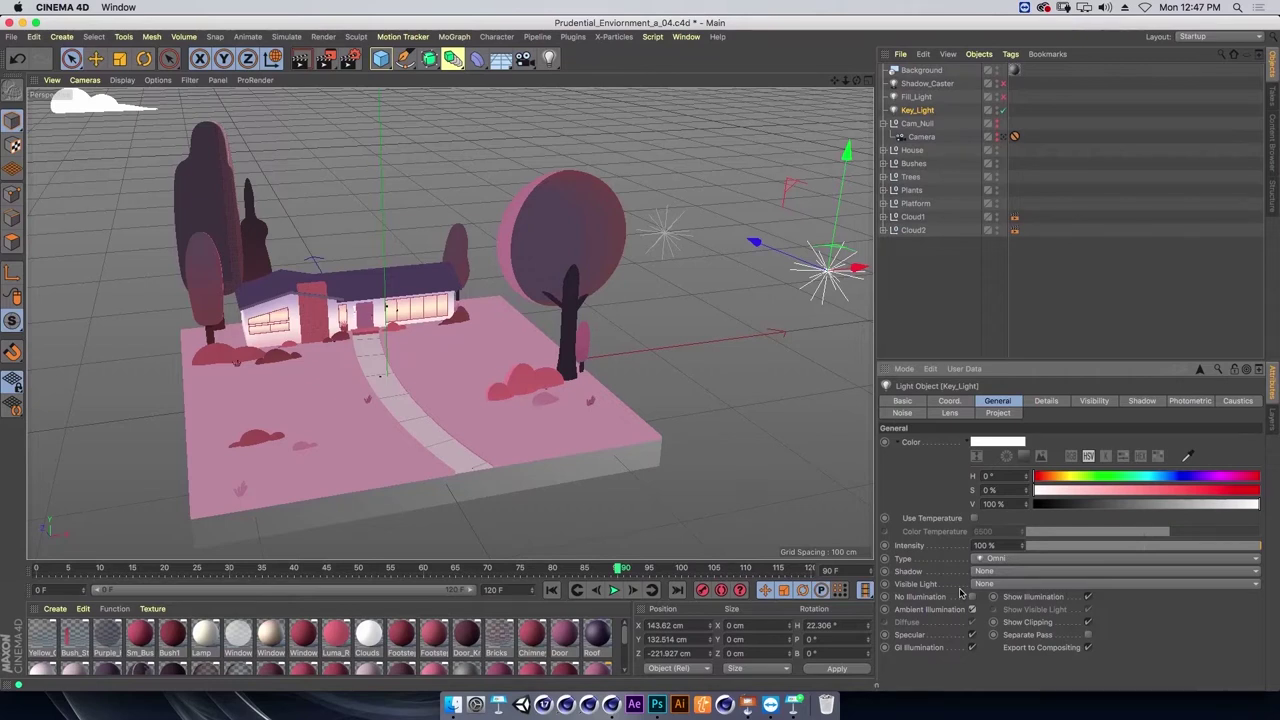
{"action": "key", "text": "super+Tab"}
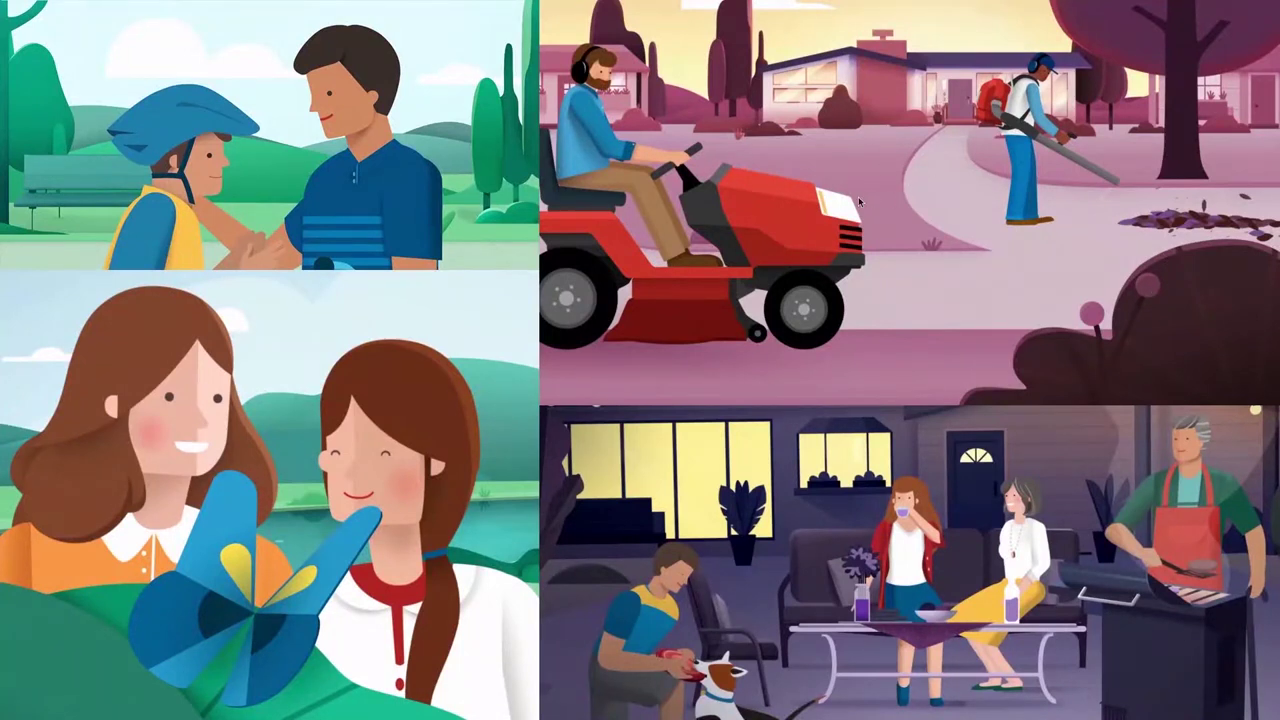
Switch from the presentation back to the Cinema 4D house scene.
{"action": "key", "text": "super+Tab"}
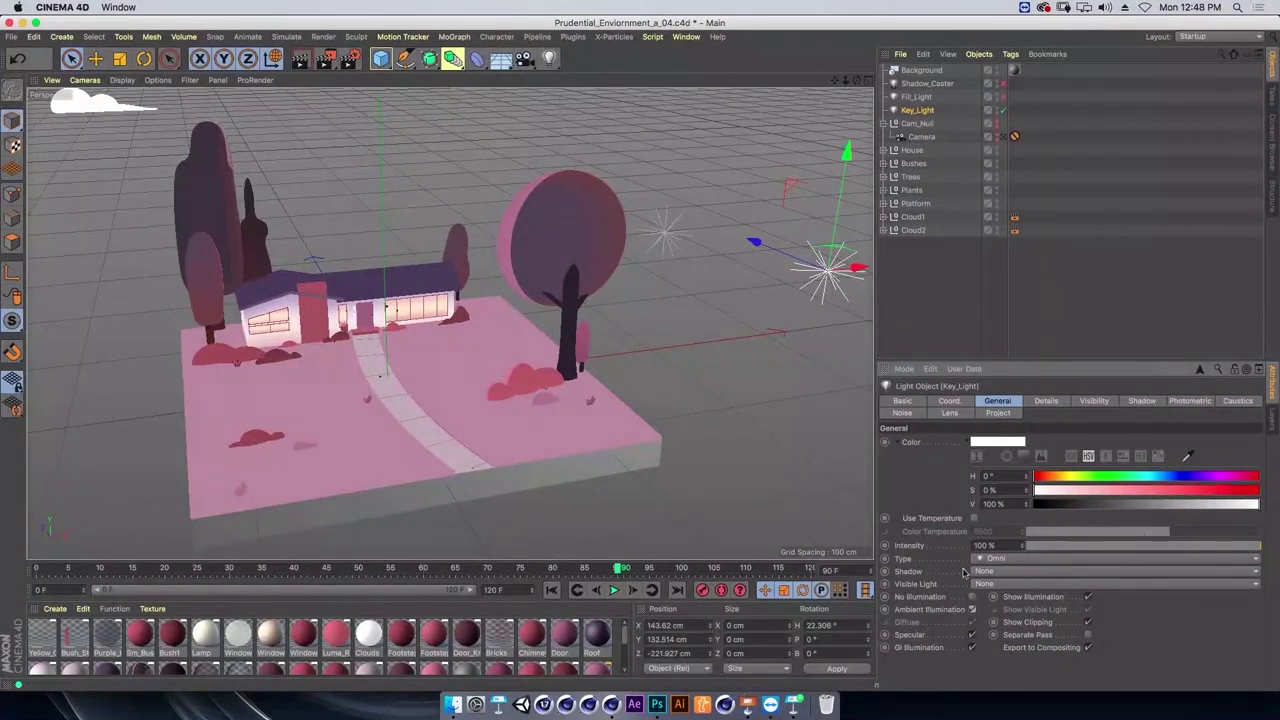
Select Fill_Light and zoom in toward the bush and tree.
{"action": "left_click", "coordinate": [916, 97]}
{"action": "mouse_move", "coordinate": [590, 300]}
{"action": "left_mouse_down", "text": "alt"}
{"action": "mouse_move", "coordinate": [549, 297]}
{"action": "mouse_move", "coordinate": [565, 262]}
{"action": "left_mouse_up", "text": "alt"}
{"action": "scroll", "coordinate": [725, 230], "scroll_direction": "up", "scroll_amount": 3}
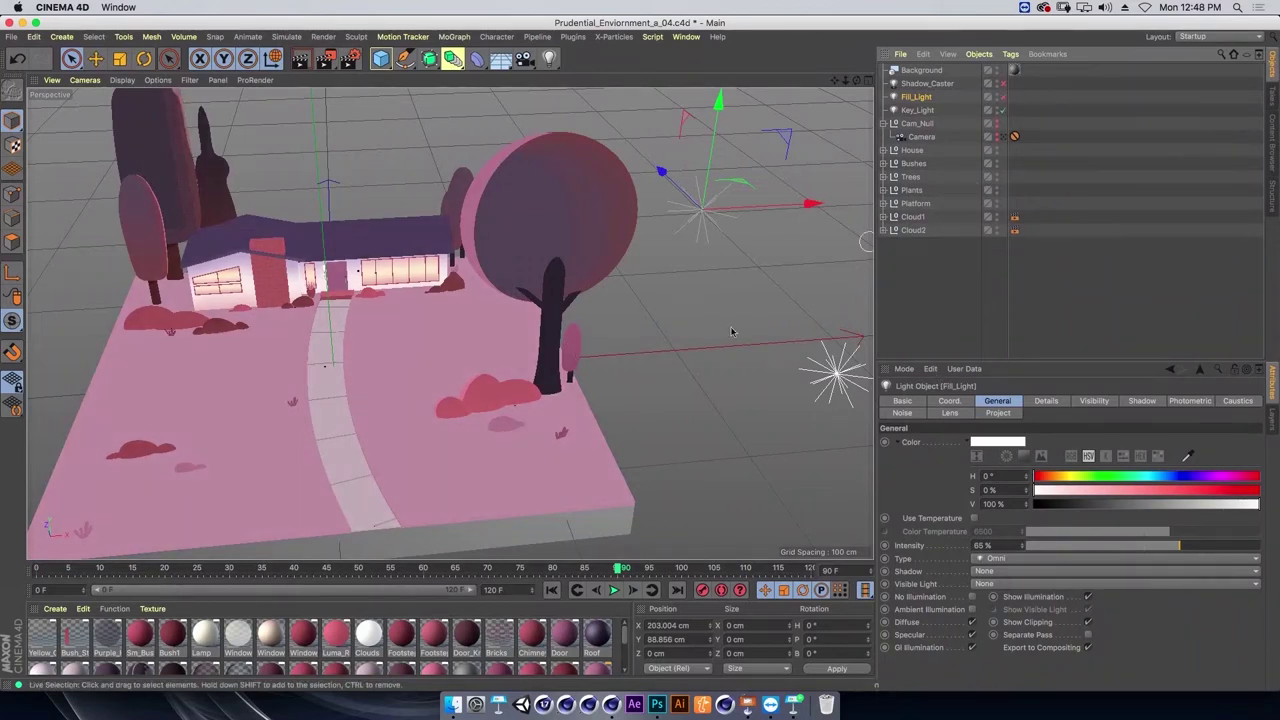
{"action": "left_click_drag", "start_coordinate": [731, 332], "coordinate": [600, 345], "text": "alt"}
{"action": "scroll", "coordinate": [558, 370], "scroll_direction": "up", "scroll_amount": 6}
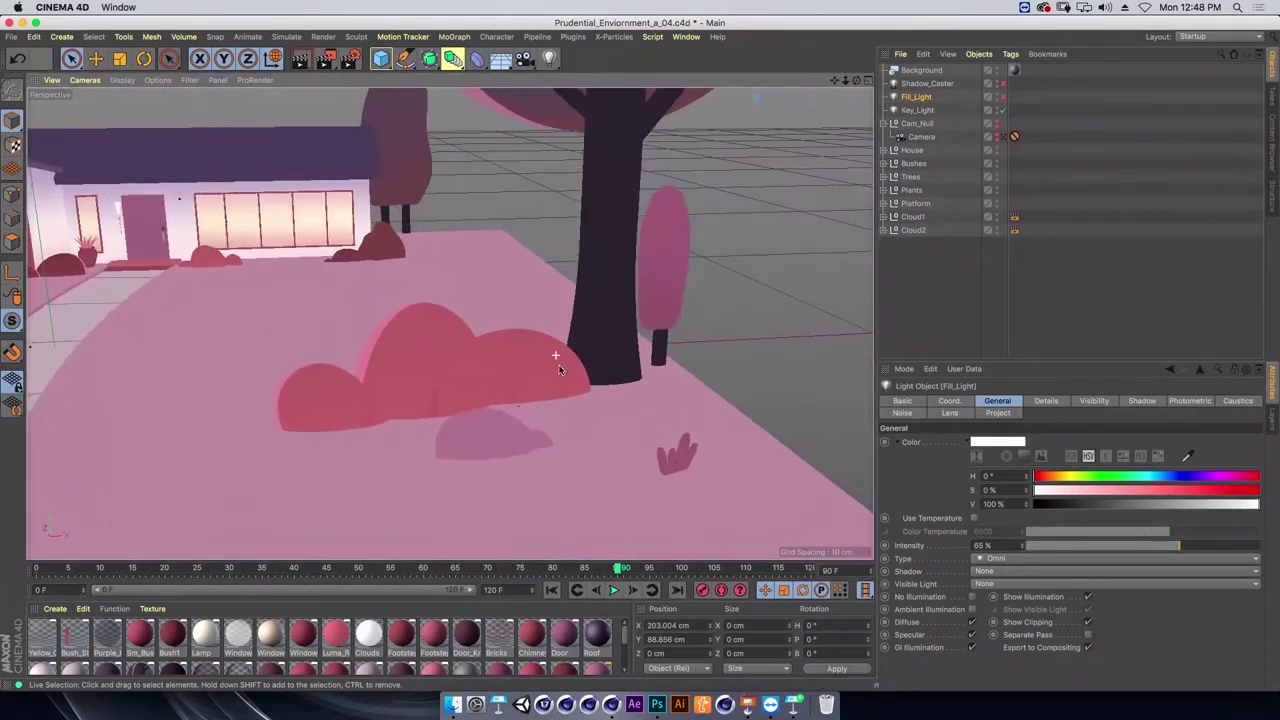
{"action": "scroll", "coordinate": [558, 370], "scroll_direction": "up", "scroll_amount": 2}
{"action": "scroll", "coordinate": [550, 365], "scroll_direction": "up", "scroll_amount": 2}
{"action": "scroll", "coordinate": [520, 365], "scroll_direction": "up", "scroll_amount": 2}
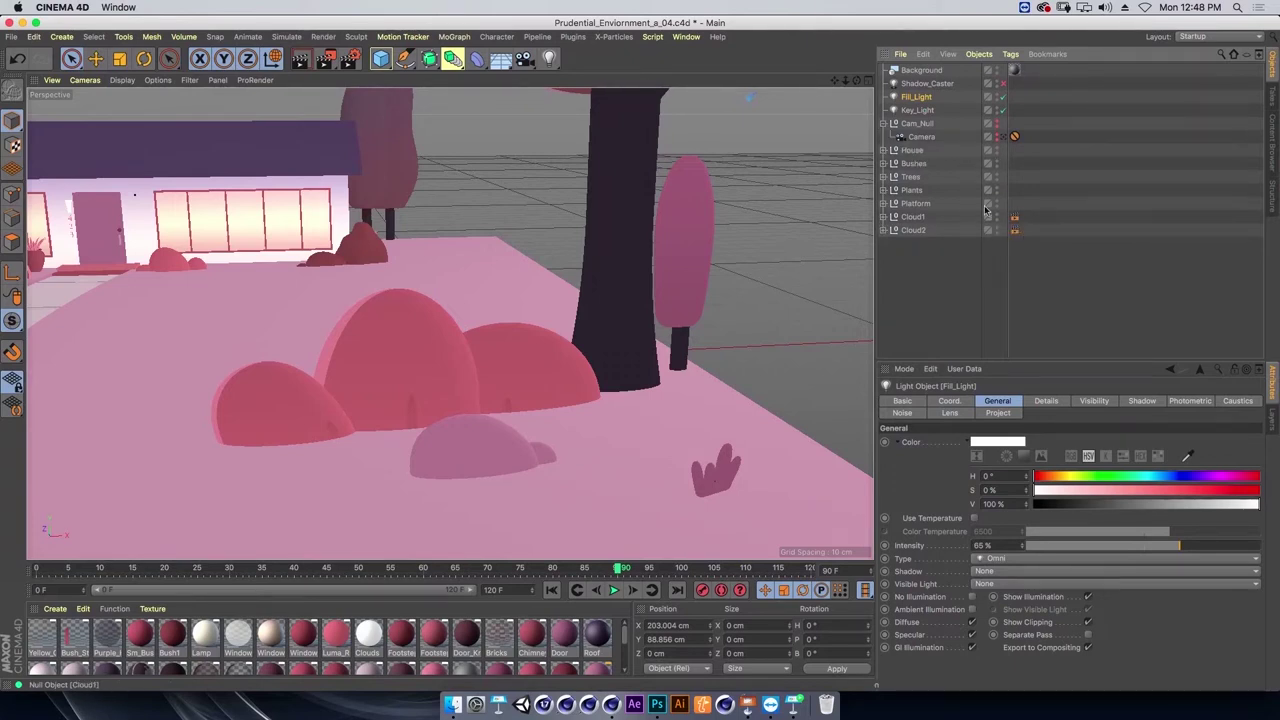
Check Fill_Light's 65% intensity, return to a wide view, and deselect it.
{"action": "double_click", "coordinate": [985, 545]}
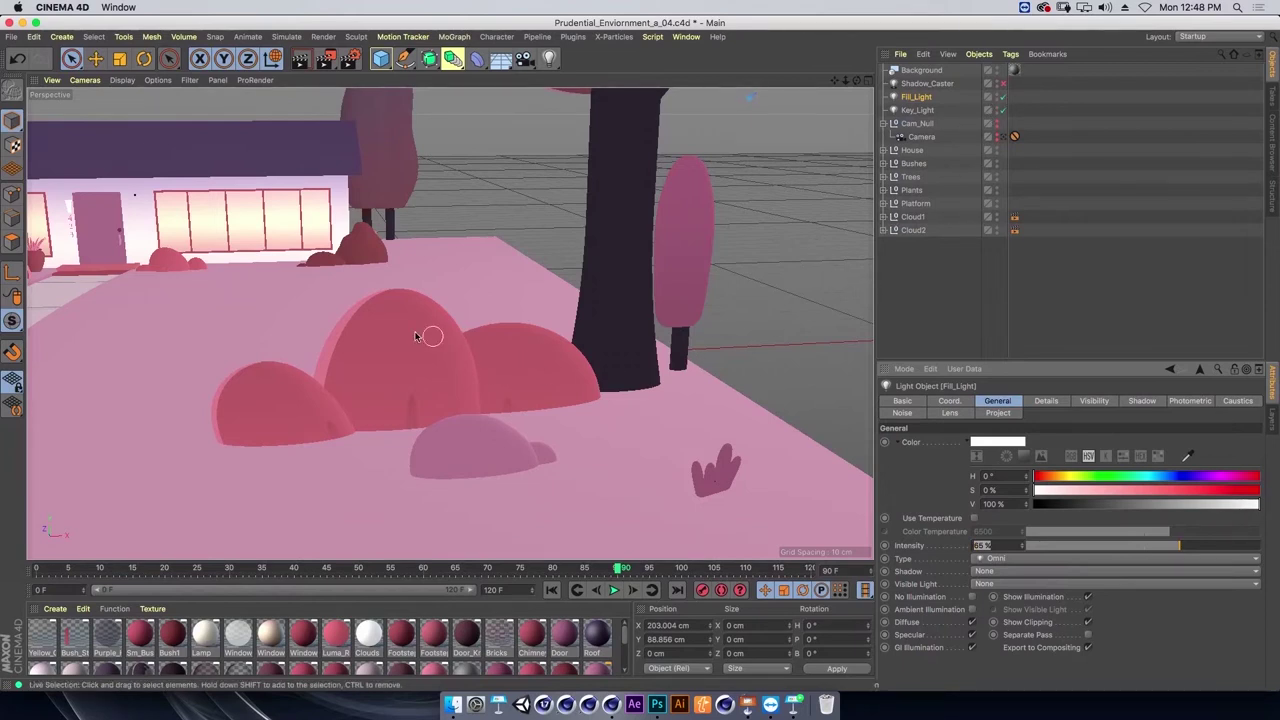
{"action": "type", "text": "4"}
{"action": "scroll", "coordinate": [386, 300], "scroll_direction": "down", "scroll_amount": 5}
{"action": "mouse_move", "coordinate": [500, 340]}
{"action": "left_mouse_down", "text": "alt"}
{"action": "mouse_move", "coordinate": [569, 370]}
{"action": "mouse_move", "coordinate": [615, 345]}
{"action": "left_mouse_up", "text": "alt"}
{"action": "left_click", "coordinate": [828, 220]}
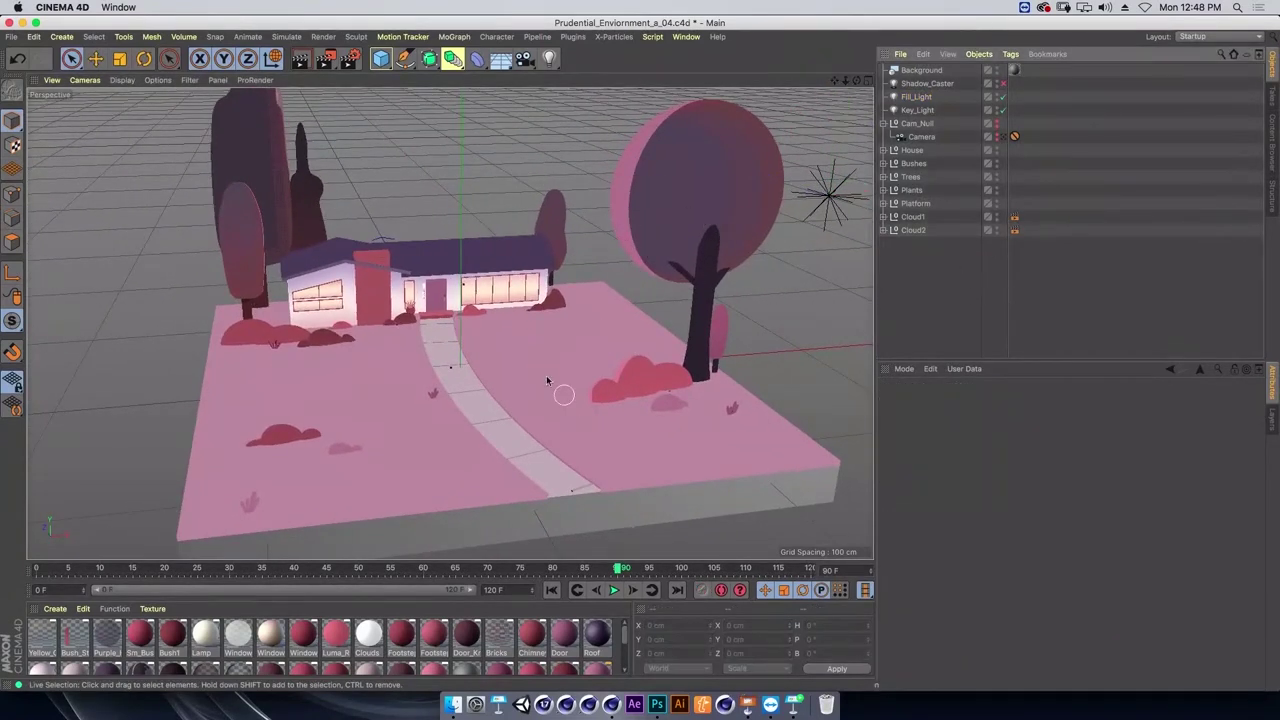
Add a new light above the driveway and give it Area shadows.
{"action": "left_click", "coordinate": [548, 58]}
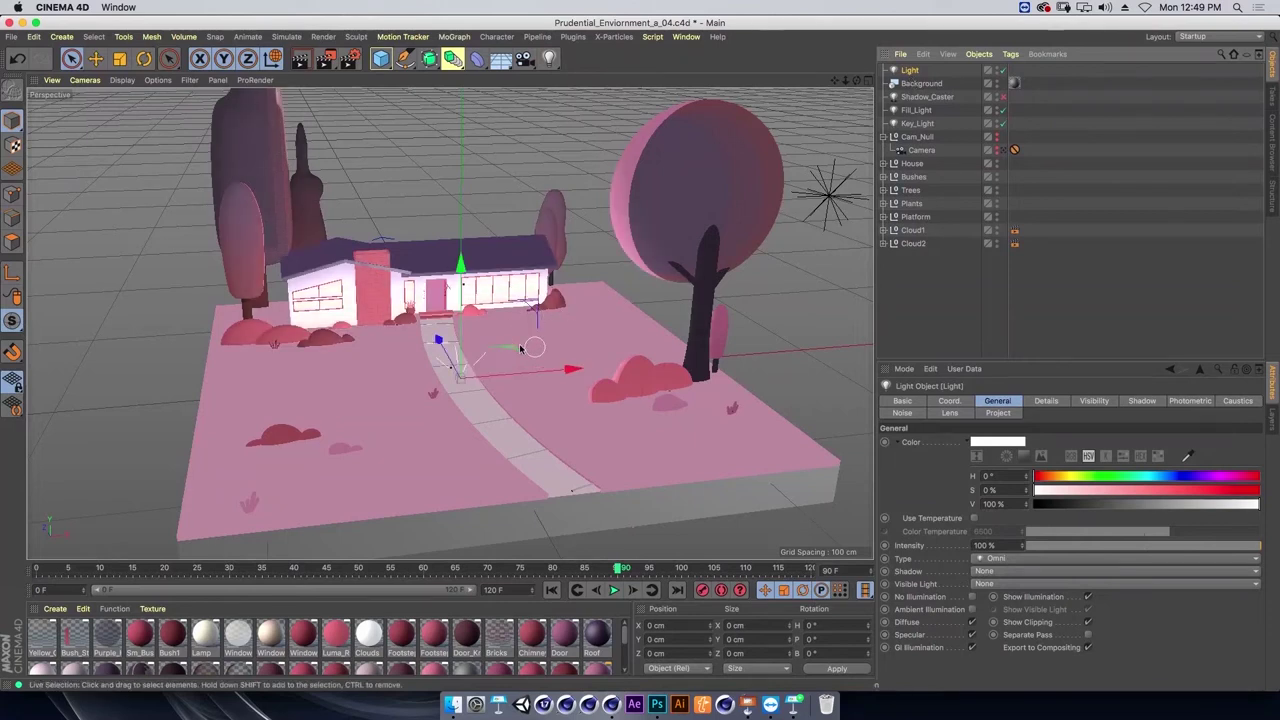
{"action": "left_click_drag", "start_coordinate": [520, 347], "coordinate": [483, 322], "text": "alt"}
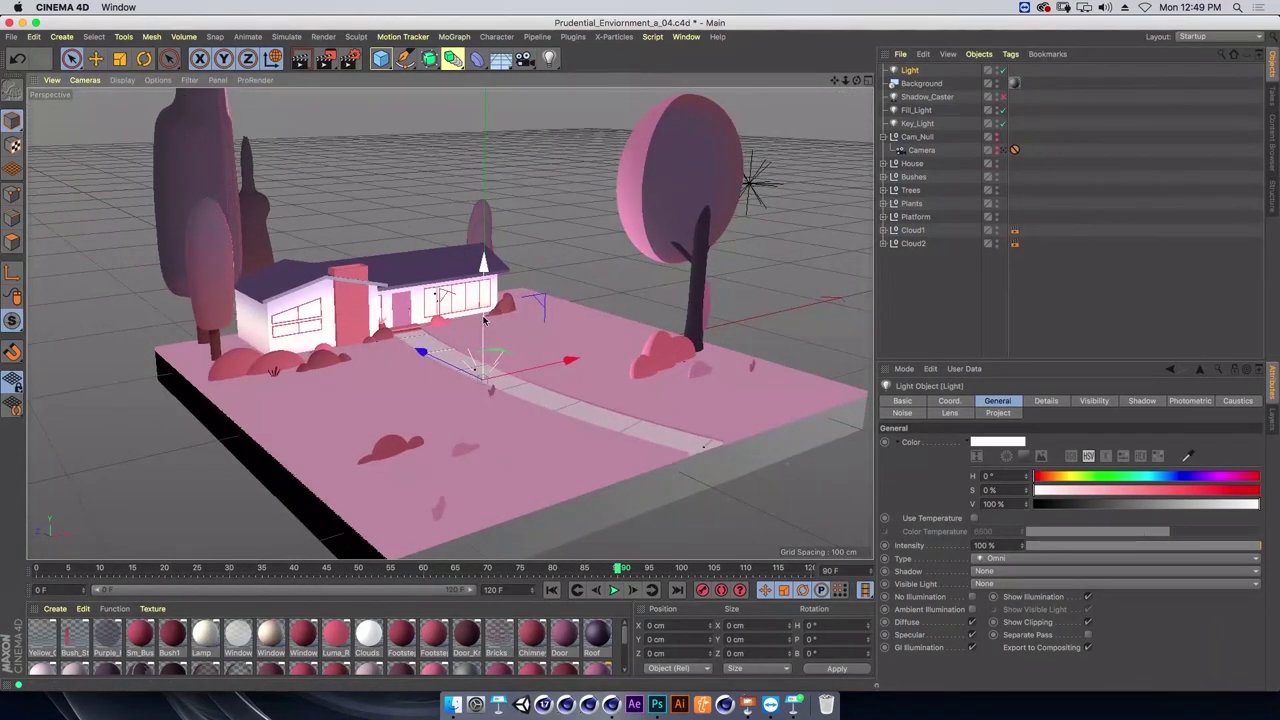
{"action": "mouse_move", "coordinate": [483, 320]}
{"action": "left_mouse_down"}
{"action": "mouse_move", "coordinate": [464, 278]}
{"action": "mouse_move", "coordinate": [485, 290]}
{"action": "left_mouse_up"}
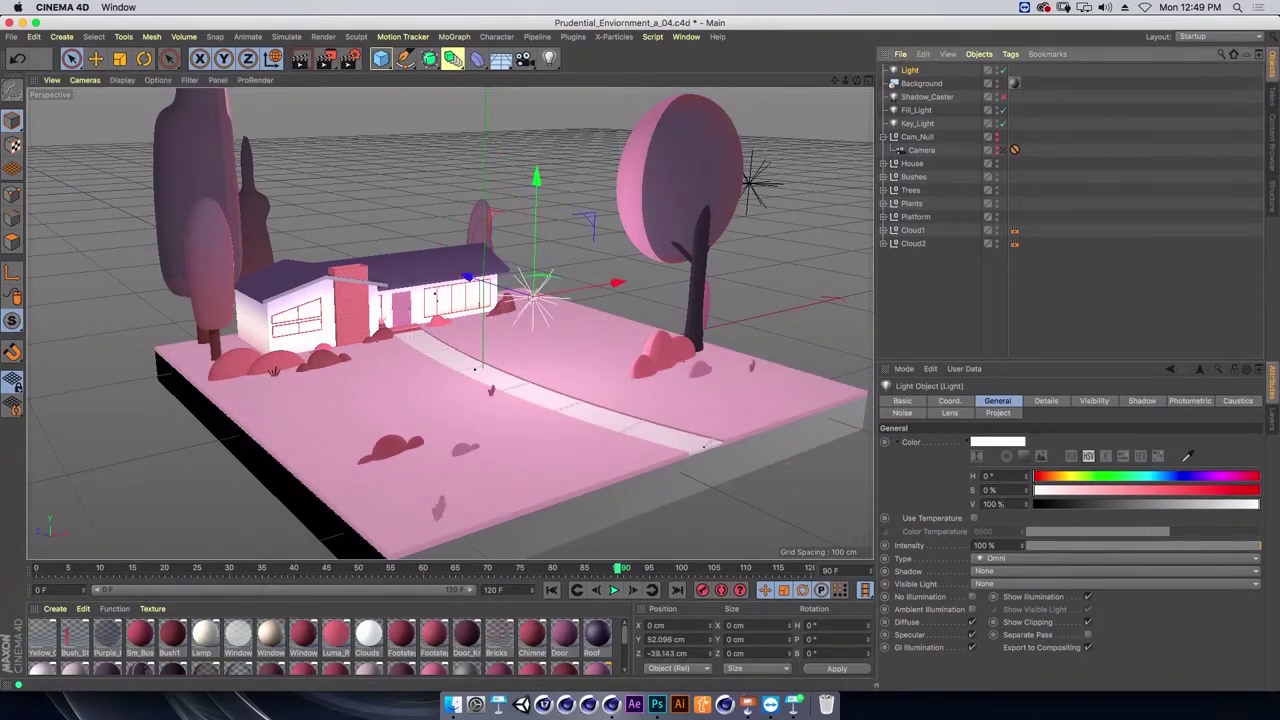
{"action": "left_click", "coordinate": [992, 571]}
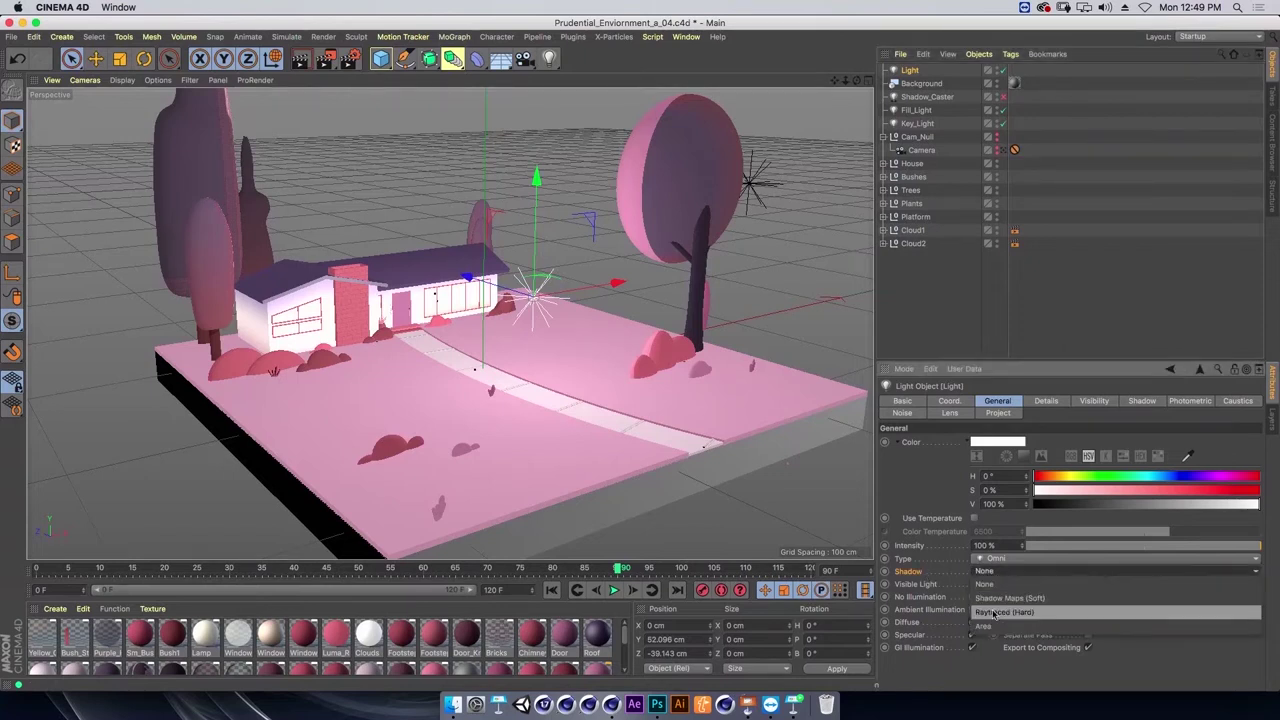
{"action": "left_click", "coordinate": [985, 625]}
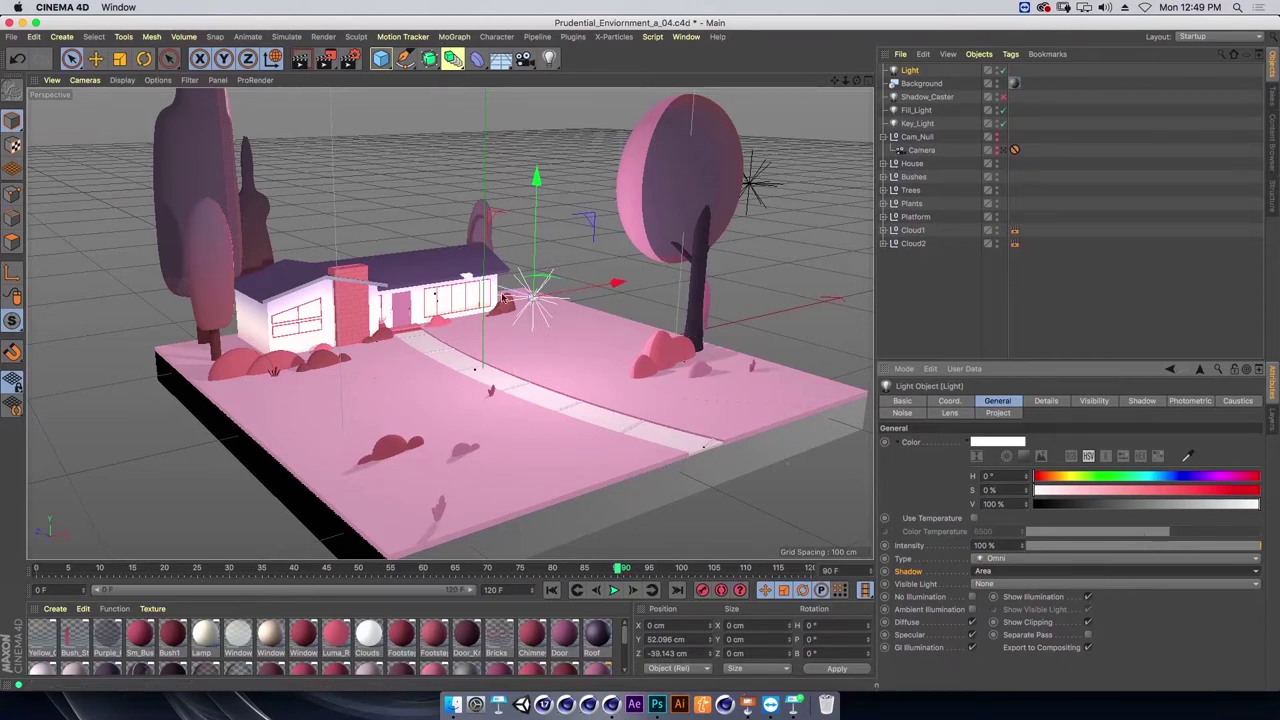
Turn on shadow display in the viewport.
{"action": "mouse_move", "coordinate": [698, 330]}
{"action": "left_mouse_down", "text": "alt"}
{"action": "mouse_move", "coordinate": [498, 348]}
{"action": "mouse_move", "coordinate": [481, 326]}
{"action": "left_mouse_up", "text": "alt"}
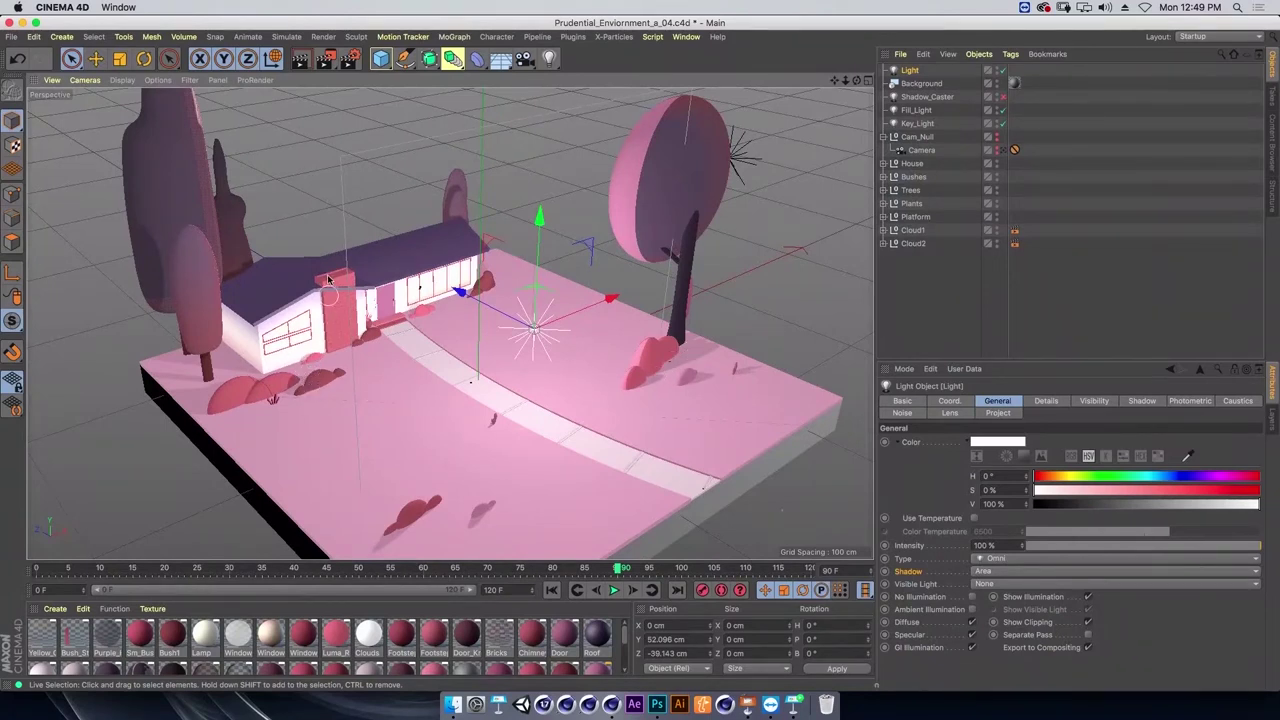
{"action": "left_click", "coordinate": [158, 80]}
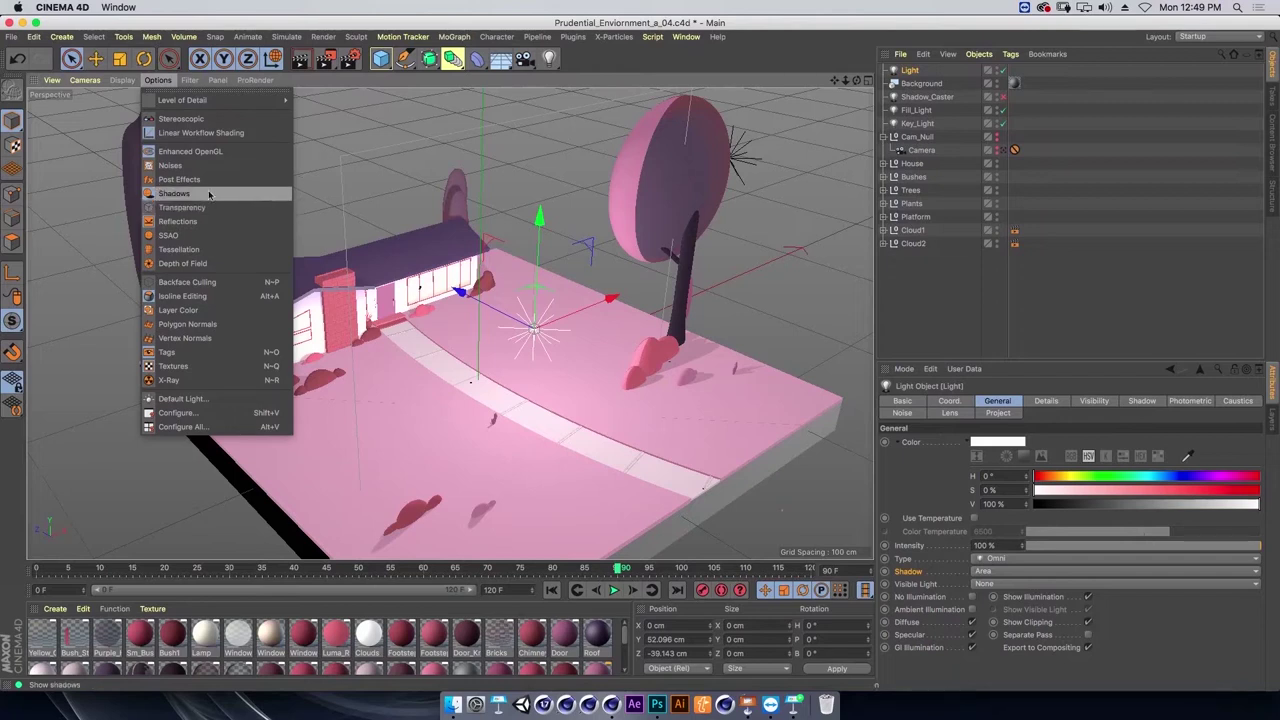
{"action": "left_click", "coordinate": [962, 300]}
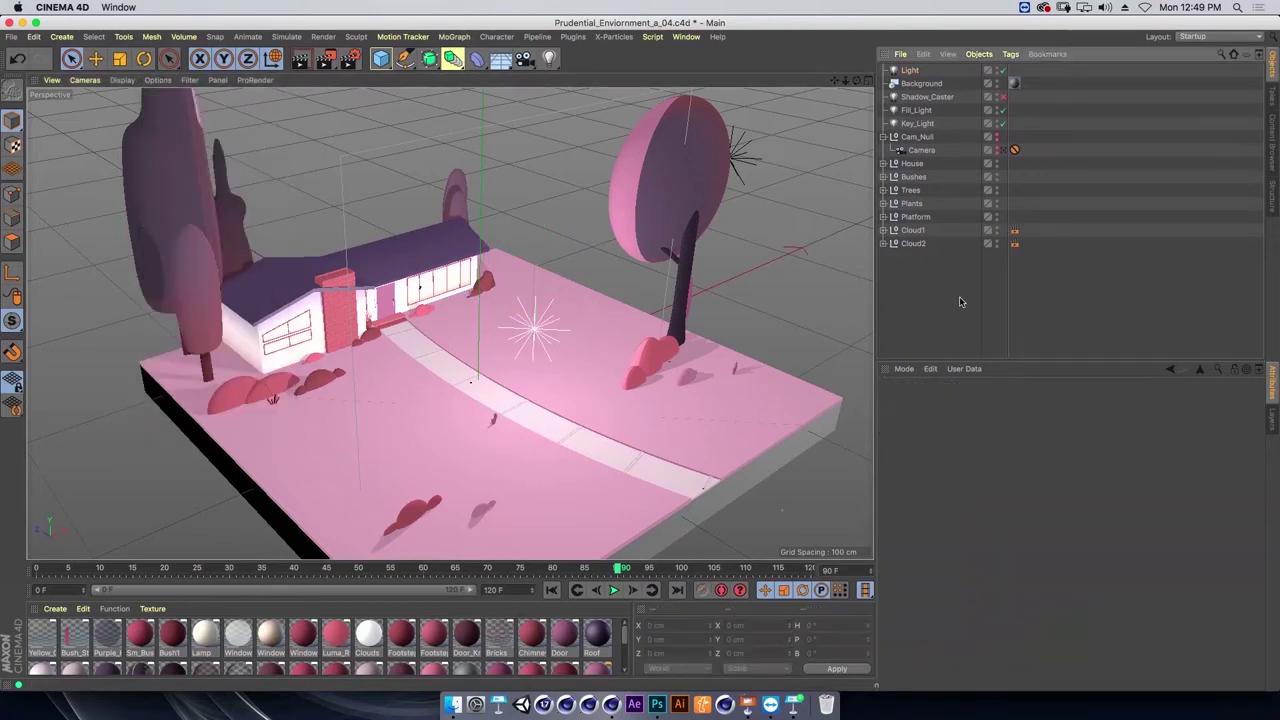
Move the Light by the right-hand tree to Y 76.765, Z −110.415 cm at 100% intensity.
{"action": "left_click", "coordinate": [534, 328]}
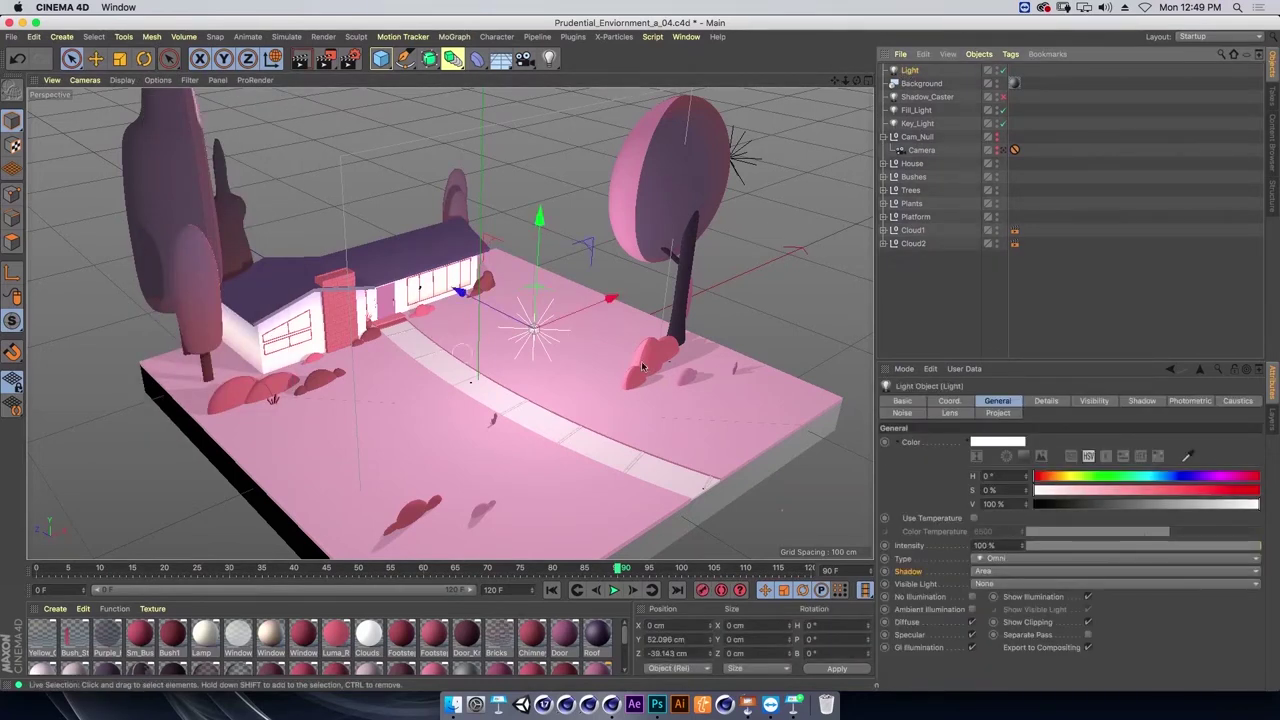
{"action": "left_click_drag", "start_coordinate": [563, 349], "coordinate": [512, 331]}
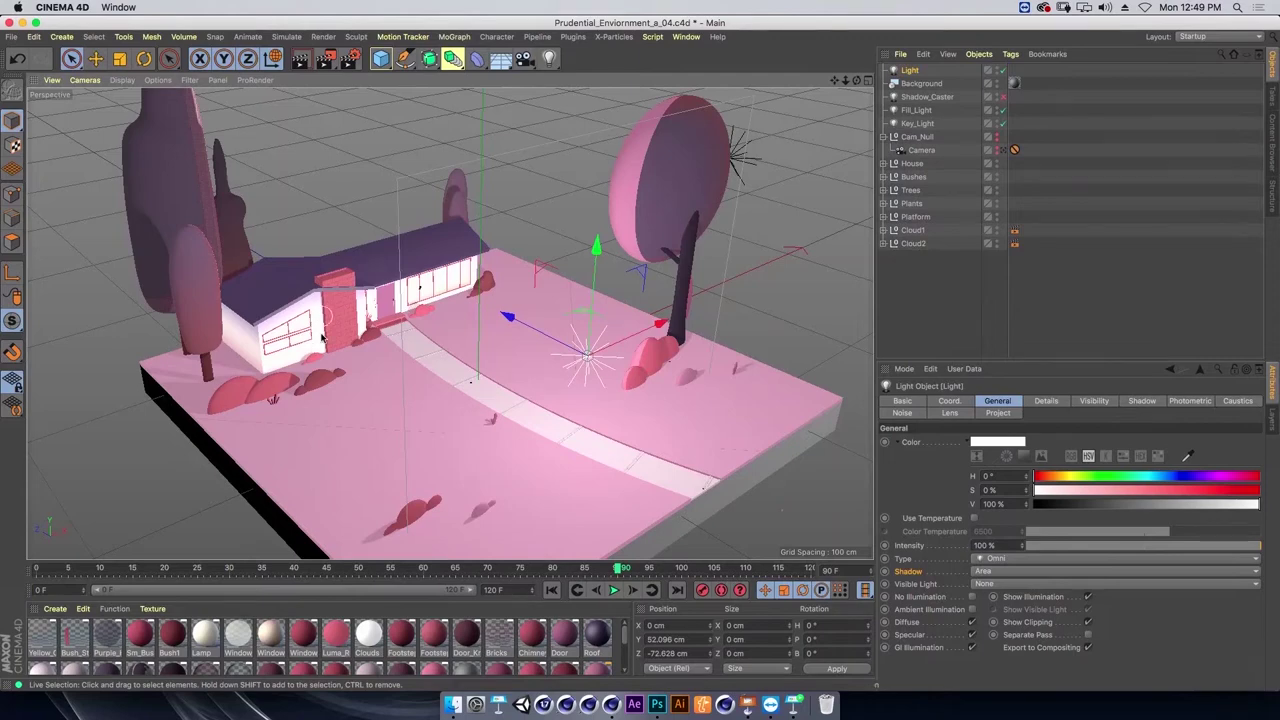
{"action": "scroll", "coordinate": [322, 340], "scroll_direction": "up", "scroll_amount": 2}
{"action": "scroll", "coordinate": [318, 350], "scroll_direction": "up", "scroll_amount": 2}
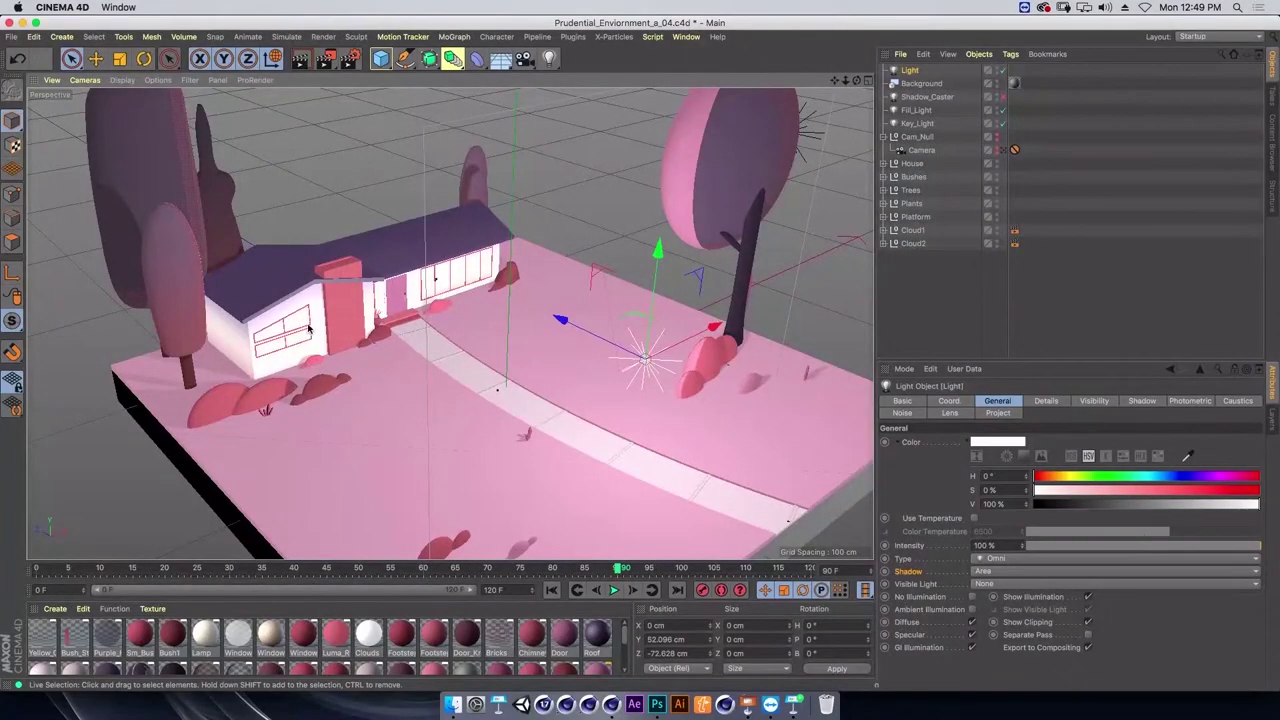
{"action": "left_click_drag", "start_coordinate": [598, 336], "coordinate": [688, 376]}
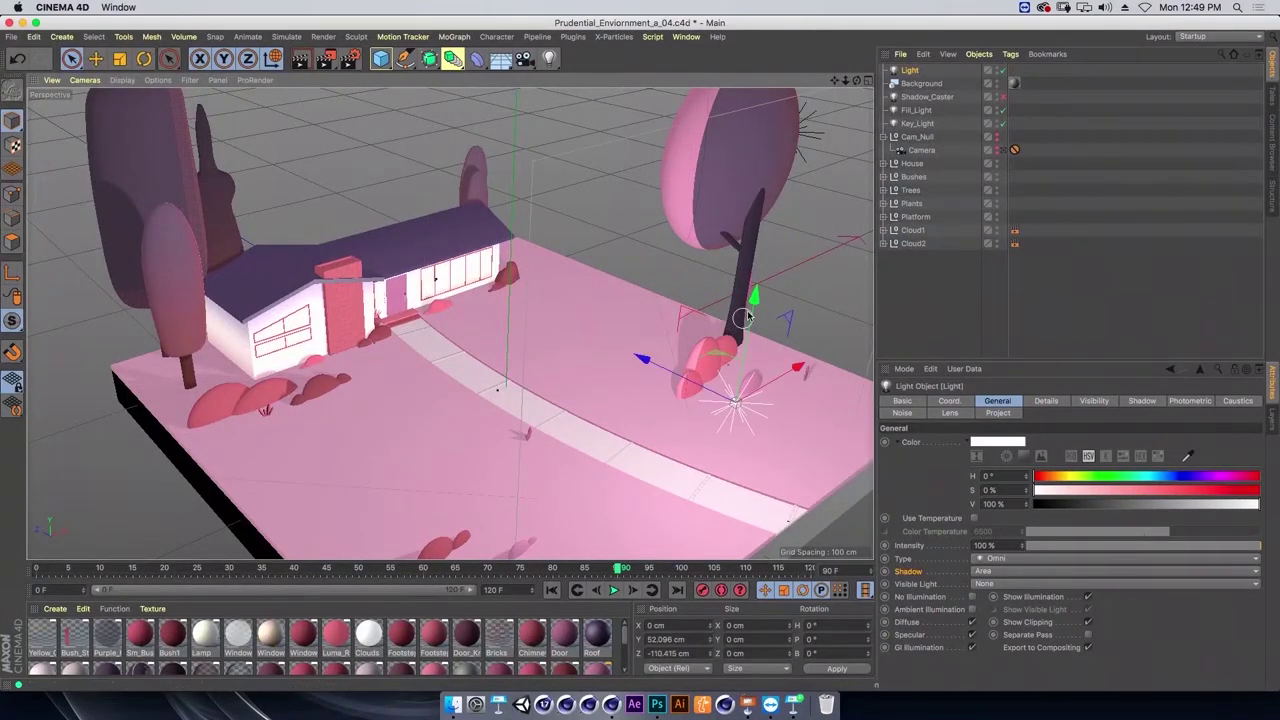
{"action": "left_click_drag", "start_coordinate": [742, 318], "coordinate": [744, 250]}
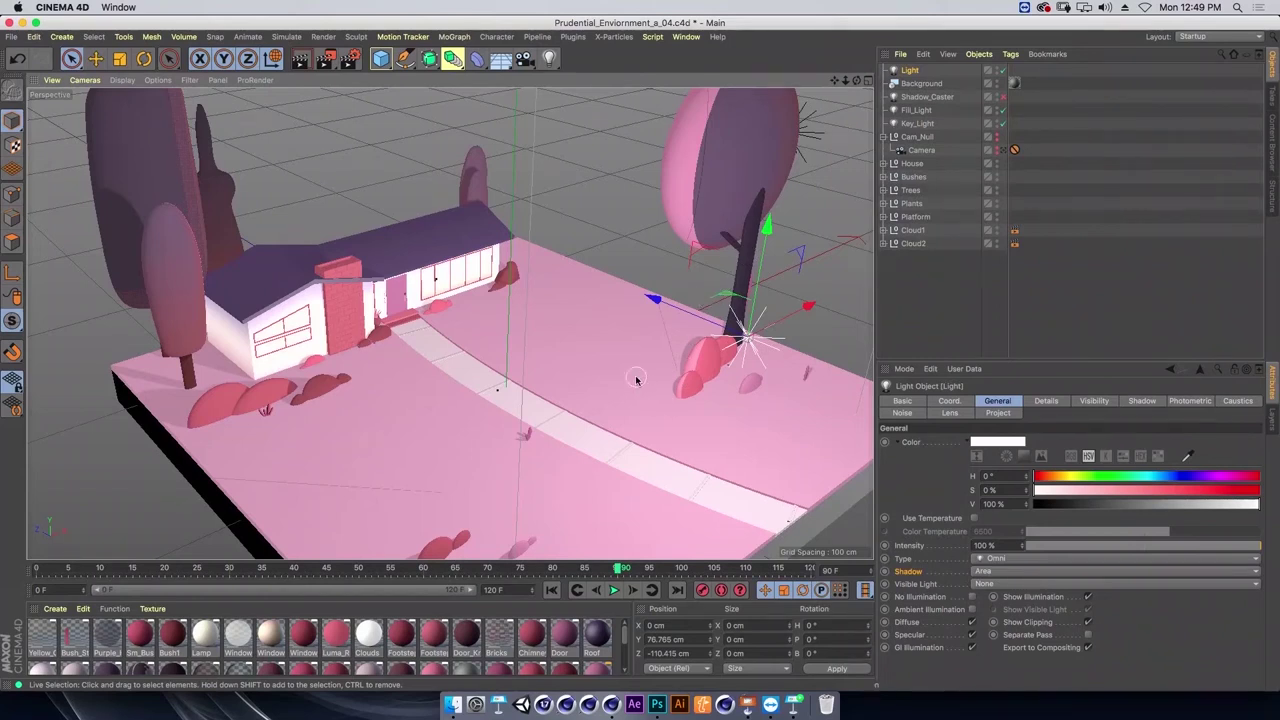
{"action": "mouse_move", "coordinate": [1183, 545]}
{"action": "left_mouse_down"}
{"action": "mouse_move", "coordinate": [1147, 546]}
{"action": "mouse_move", "coordinate": [1119, 471]}
{"action": "left_mouse_up"}
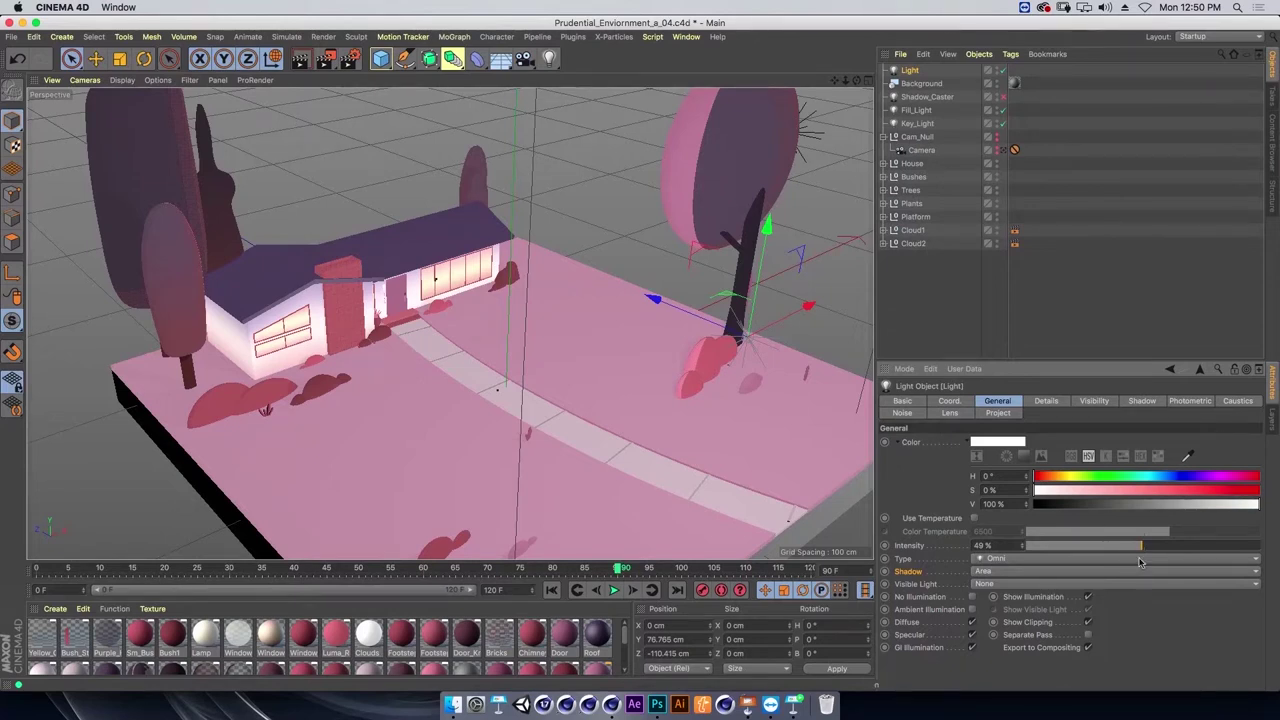
{"action": "left_click_drag", "start_coordinate": [1139, 558], "coordinate": [1262, 547]}
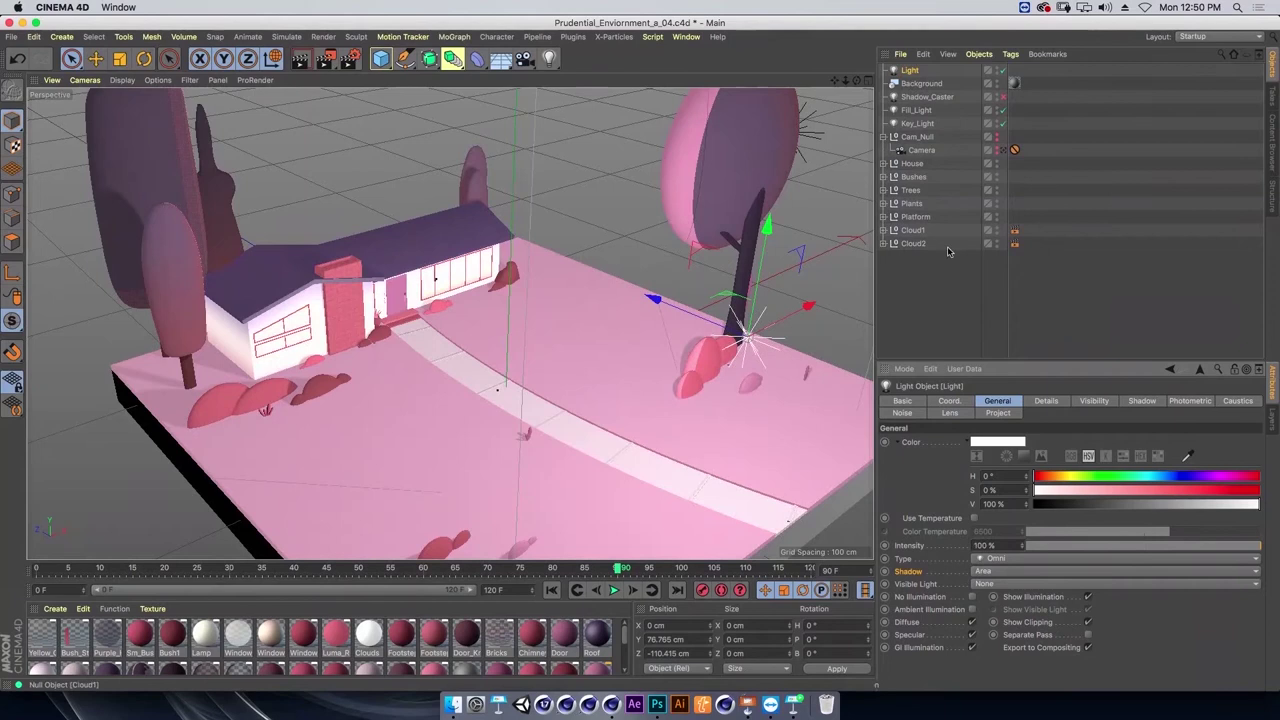
Check the 200×200 cm area shape and move the Light to X 132, Y 150, Z −148.
{"action": "left_click", "coordinate": [1045, 401]}
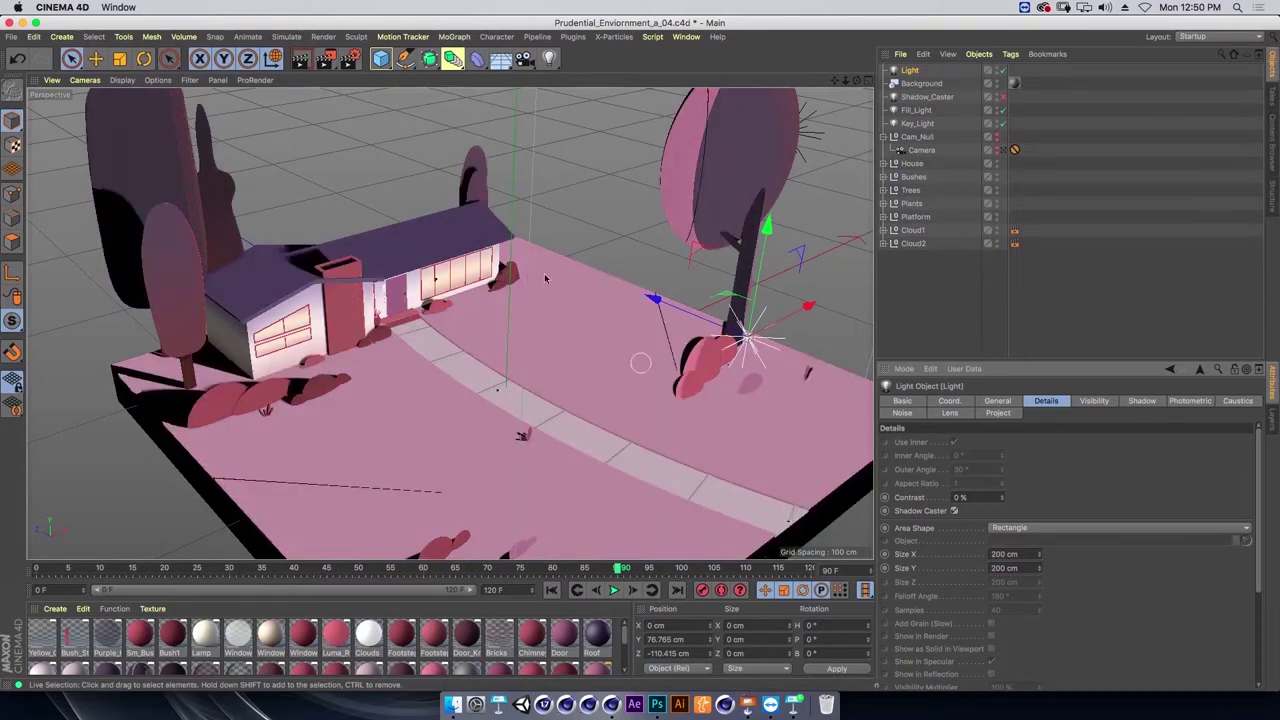
{"action": "mouse_move", "coordinate": [668, 324]}
{"action": "left_mouse_down"}
{"action": "mouse_move", "coordinate": [740, 345]}
{"action": "mouse_move", "coordinate": [650, 347]}
{"action": "mouse_move", "coordinate": [752, 344]}
{"action": "mouse_move", "coordinate": [826, 285]}
{"action": "mouse_move", "coordinate": [826, 200]}
{"action": "mouse_move", "coordinate": [703, 258]}
{"action": "mouse_move", "coordinate": [702, 302]}
{"action": "left_mouse_up"}
{"action": "scroll", "coordinate": [740, 345], "scroll_direction": "down", "scroll_amount": 3}
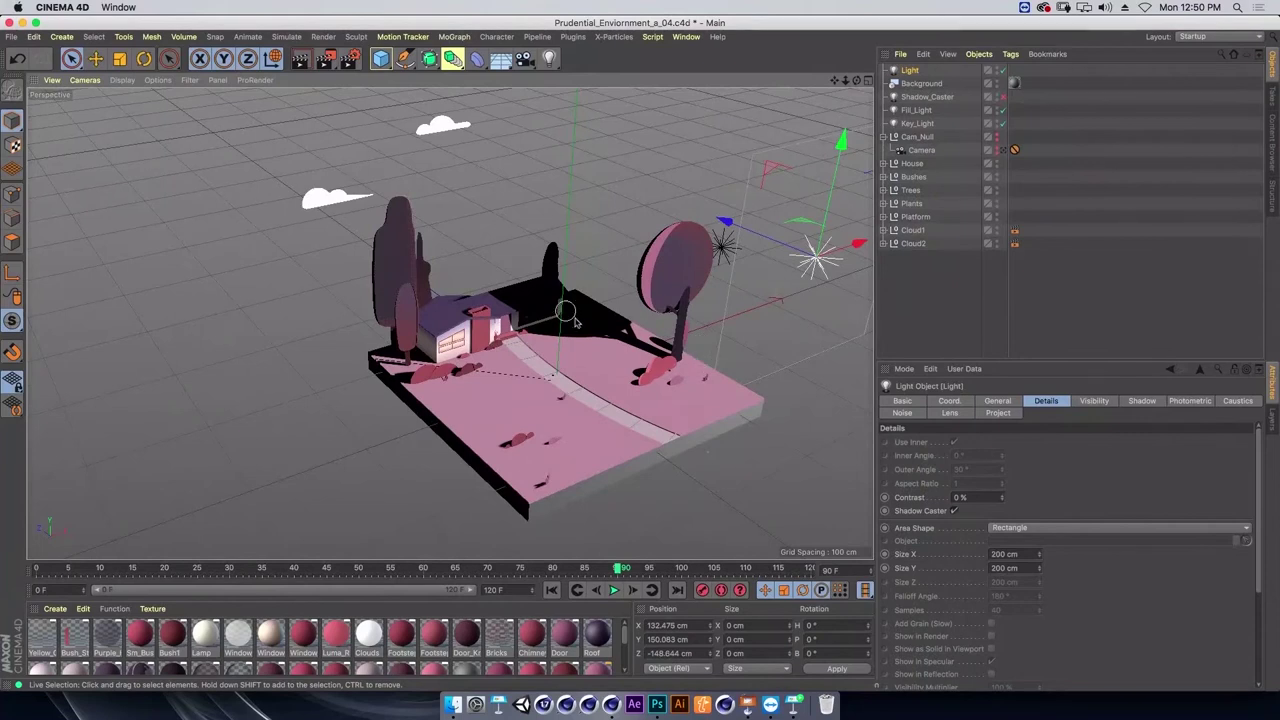
{"action": "scroll", "coordinate": [661, 383], "scroll_direction": "up", "scroll_amount": 4}
{"action": "left_click_drag", "start_coordinate": [661, 383], "coordinate": [601, 284], "text": "alt"}
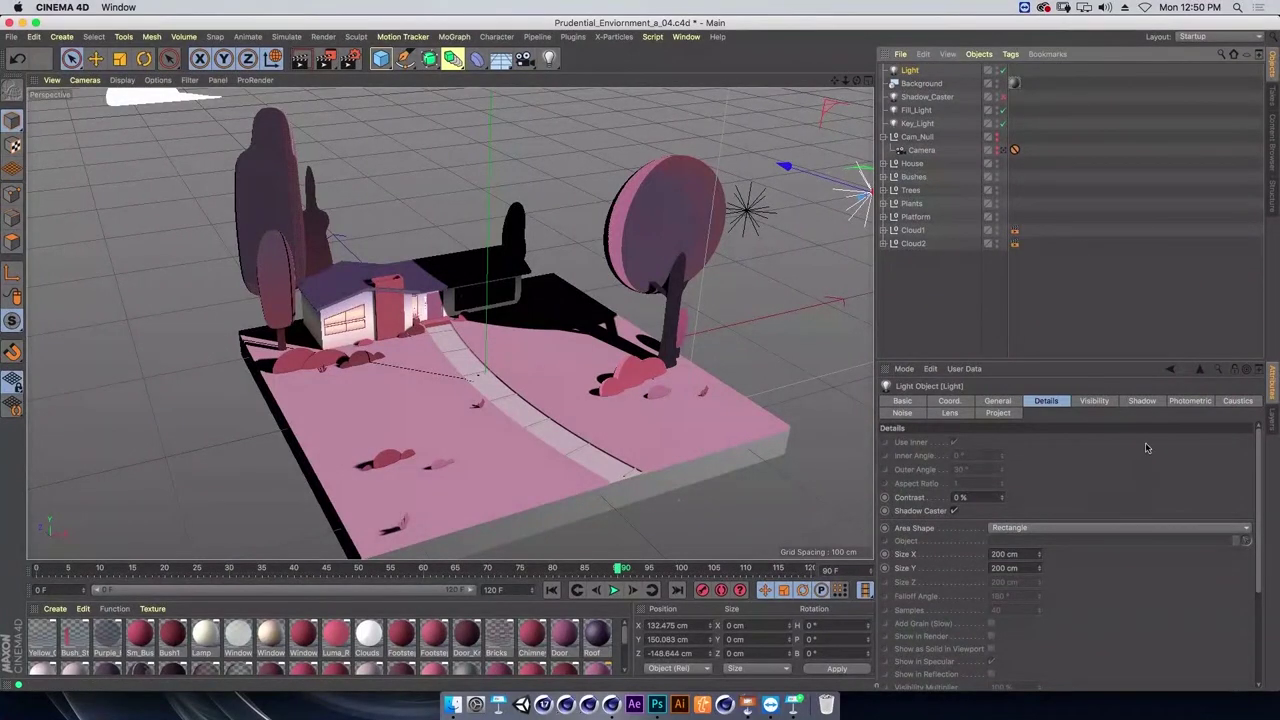
Set the Light's shadow density to 35%.
{"action": "left_click", "coordinate": [1142, 401]}
{"action": "left_click", "coordinate": [985, 459]}
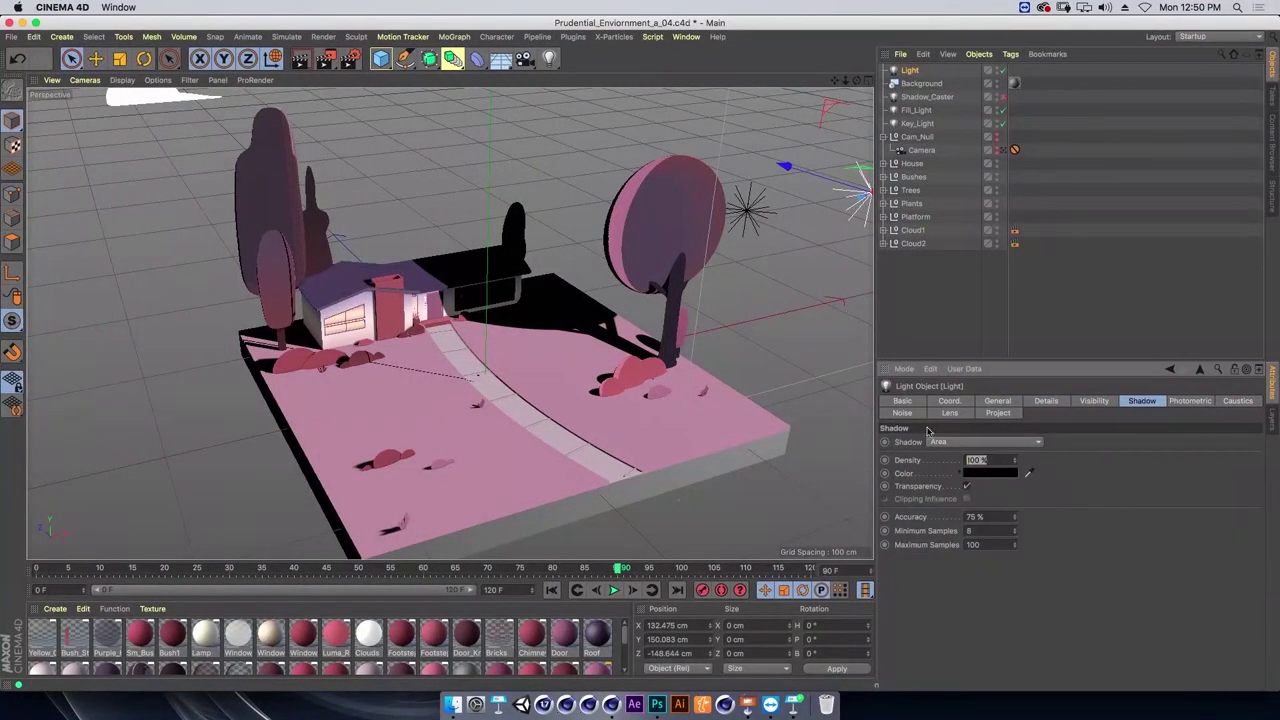
{"action": "type", "text": "35"}
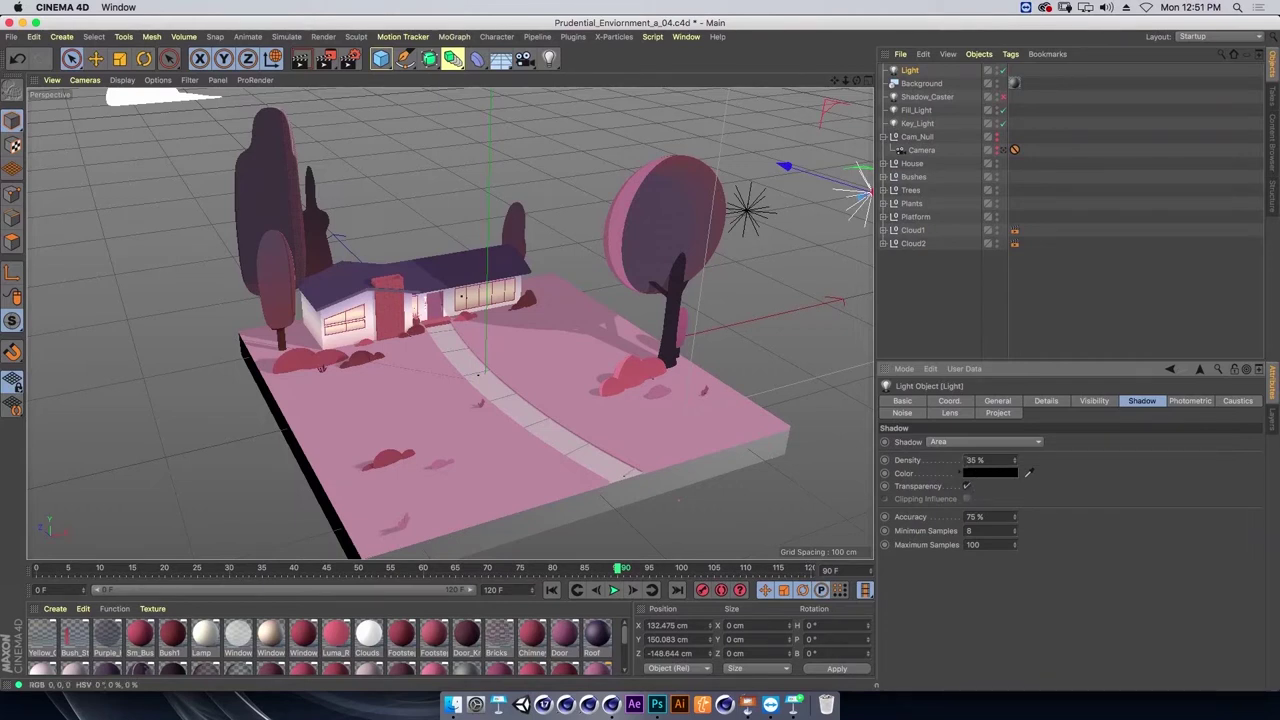
Tint the shadow colour dark purple (H 297°, S 21%, V 15%).
{"action": "left_click", "coordinate": [985, 473]}
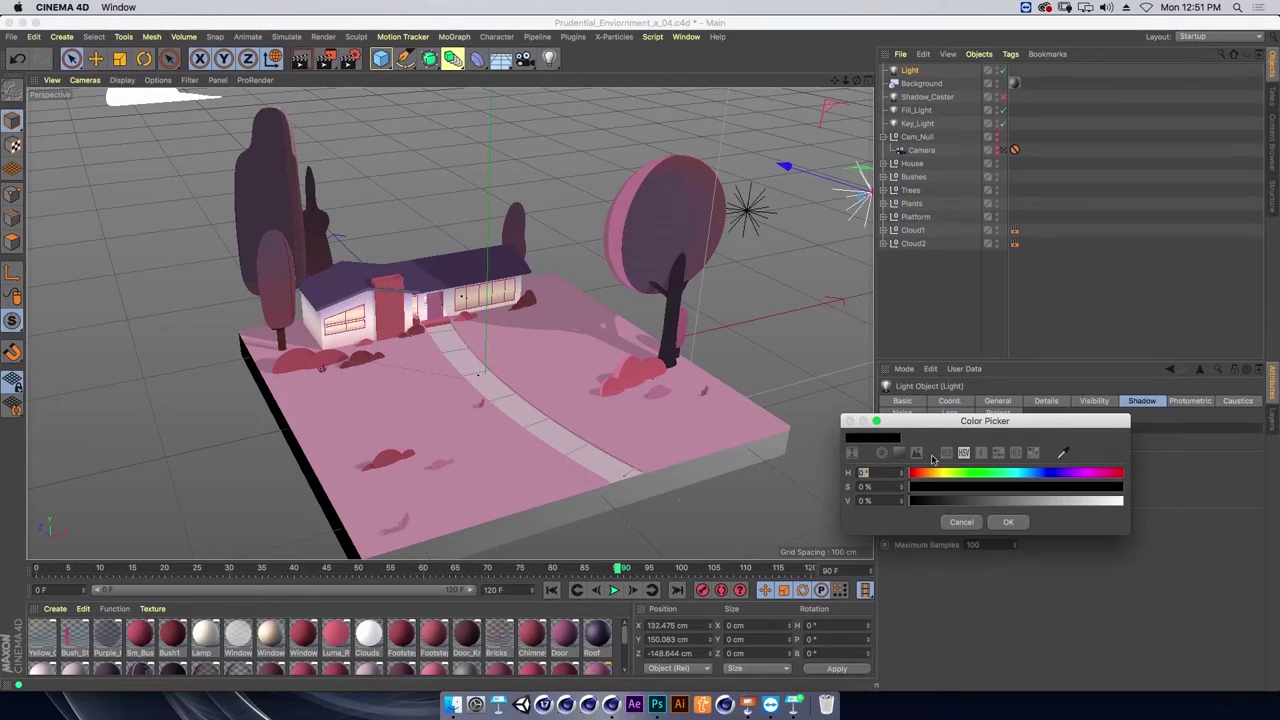
{"action": "left_click", "coordinate": [1082, 474]}
{"action": "left_click", "coordinate": [952, 487]}
{"action": "left_click", "coordinate": [953, 500]}
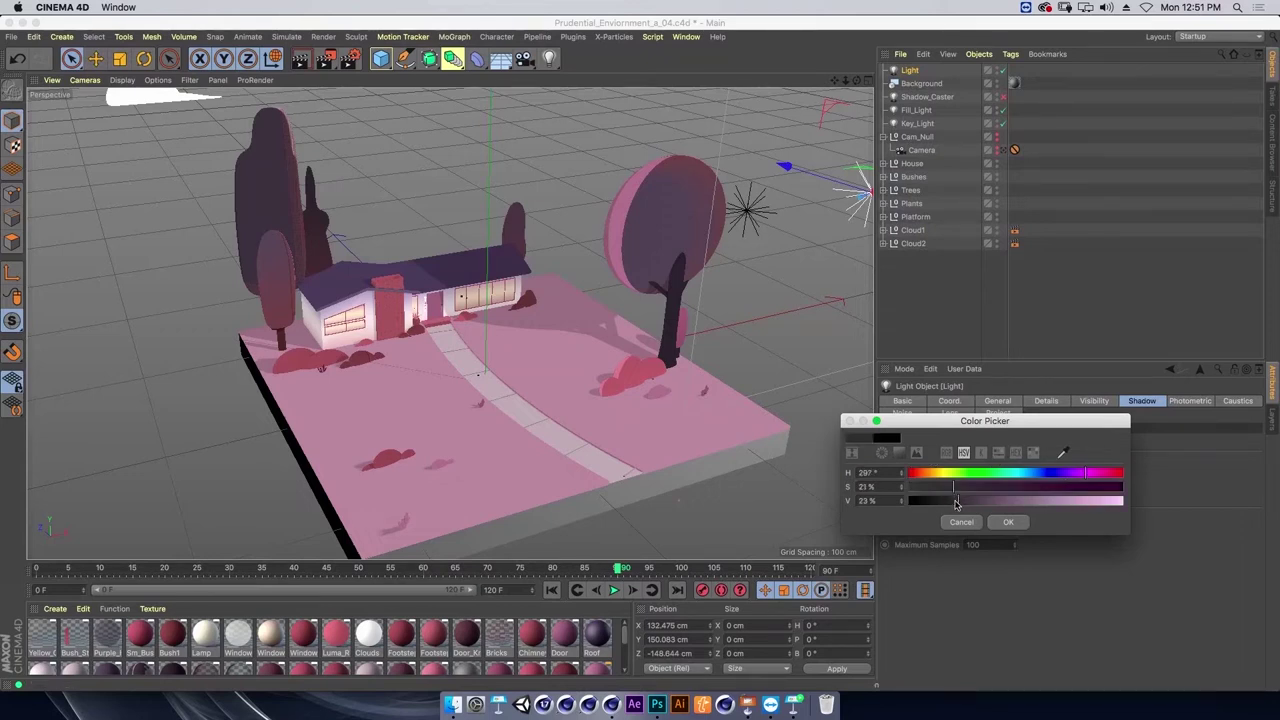
{"action": "left_click_drag", "start_coordinate": [951, 504], "coordinate": [944, 509]}
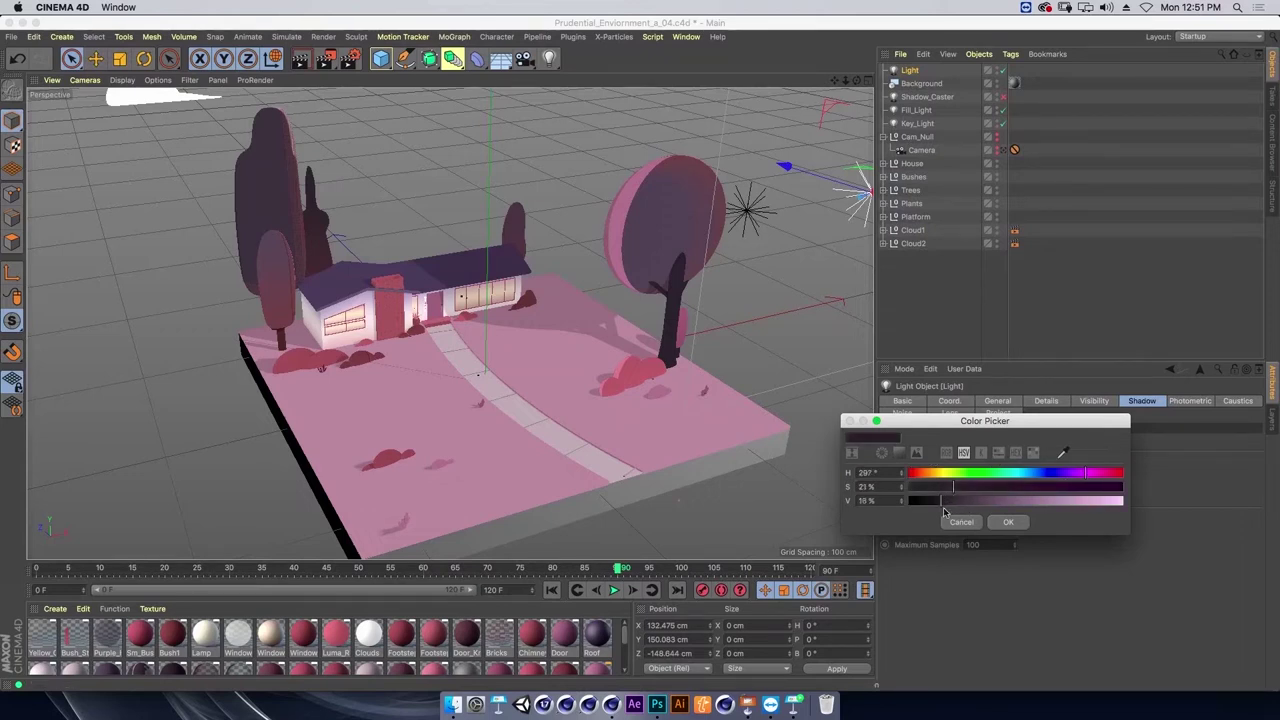
{"action": "left_click", "coordinate": [996, 523]}
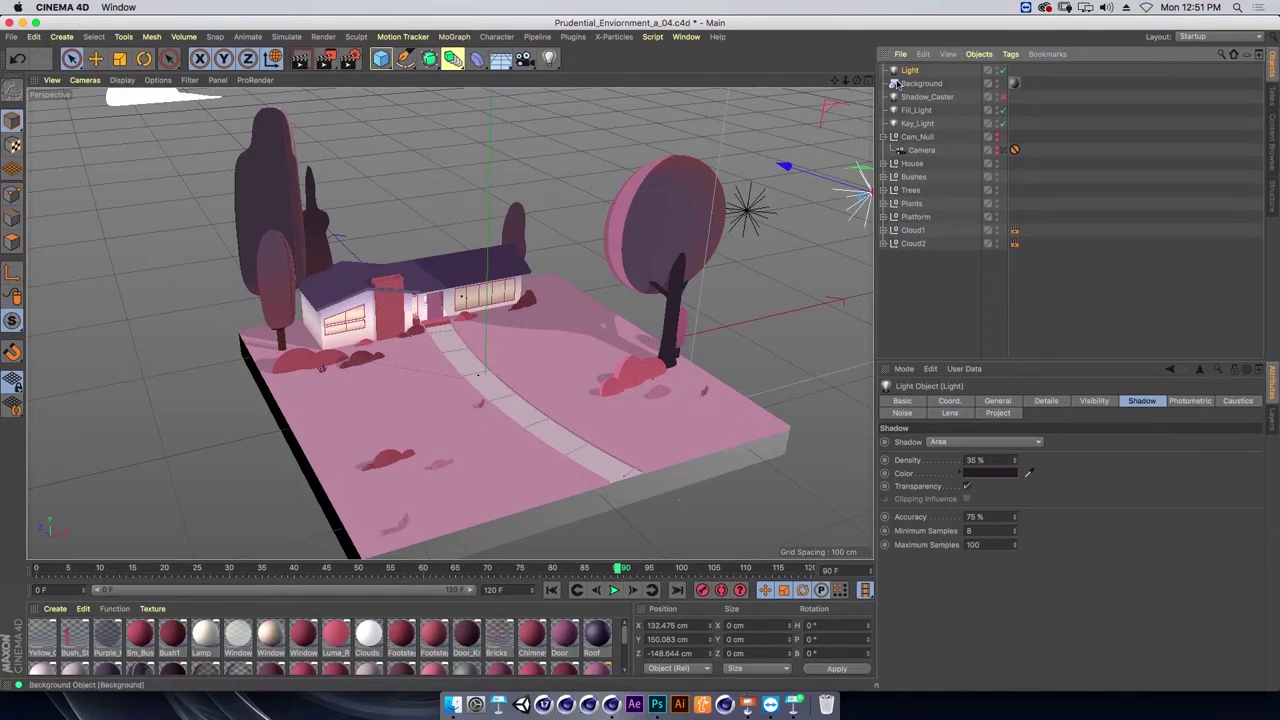
Aim the Light at the right-hand tree with the Lighting Tool in Surface mode, then deselect it.
{"action": "left_click", "coordinate": [125, 37]}
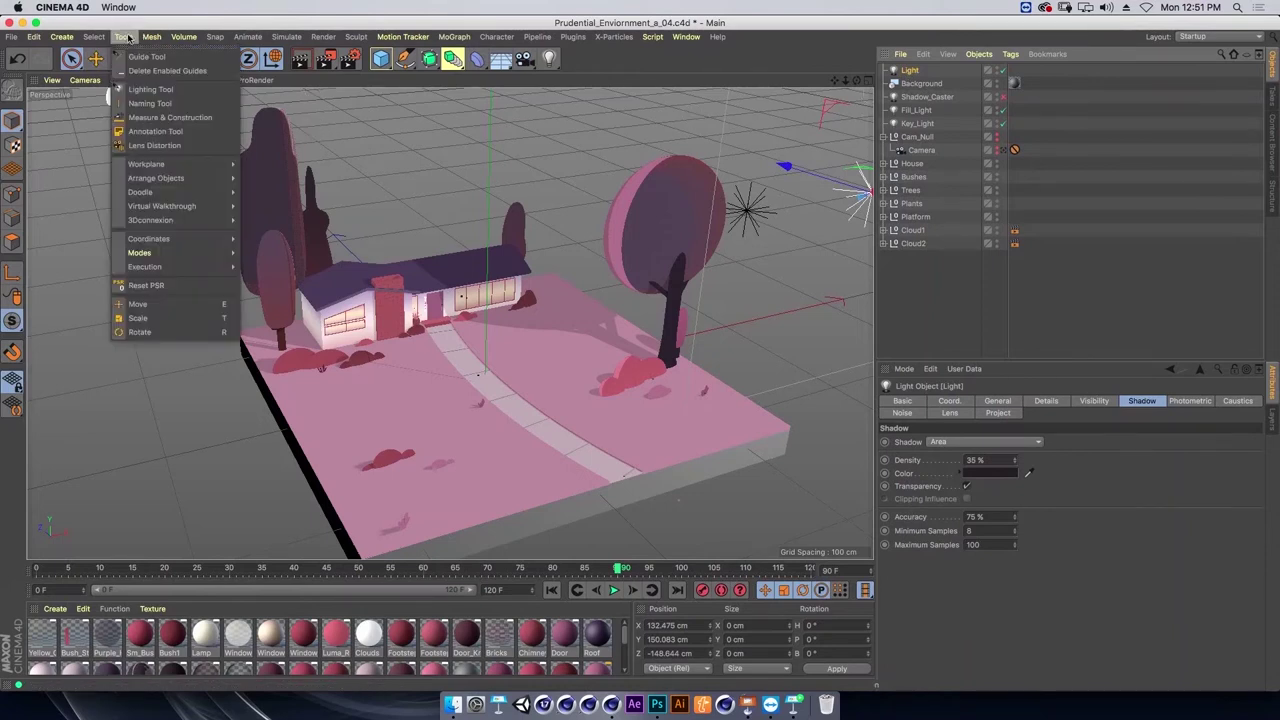
{"action": "left_click", "coordinate": [150, 89]}
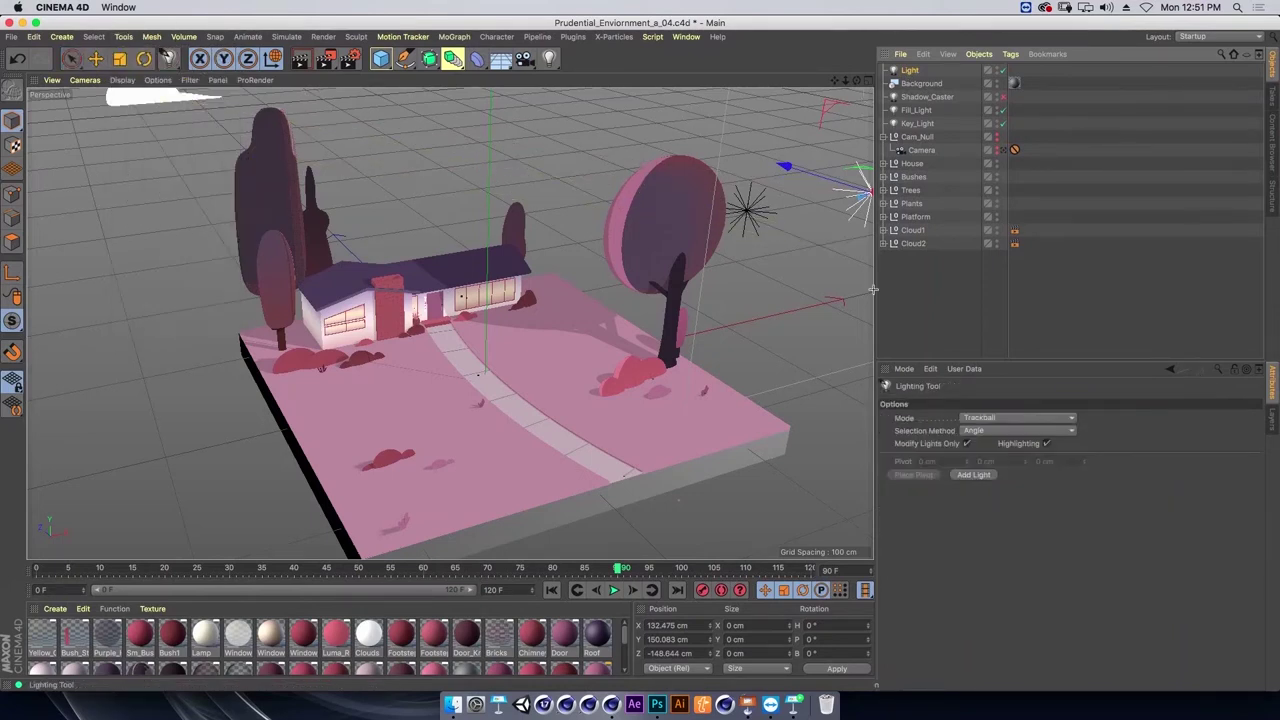
{"action": "left_click", "coordinate": [976, 418]}
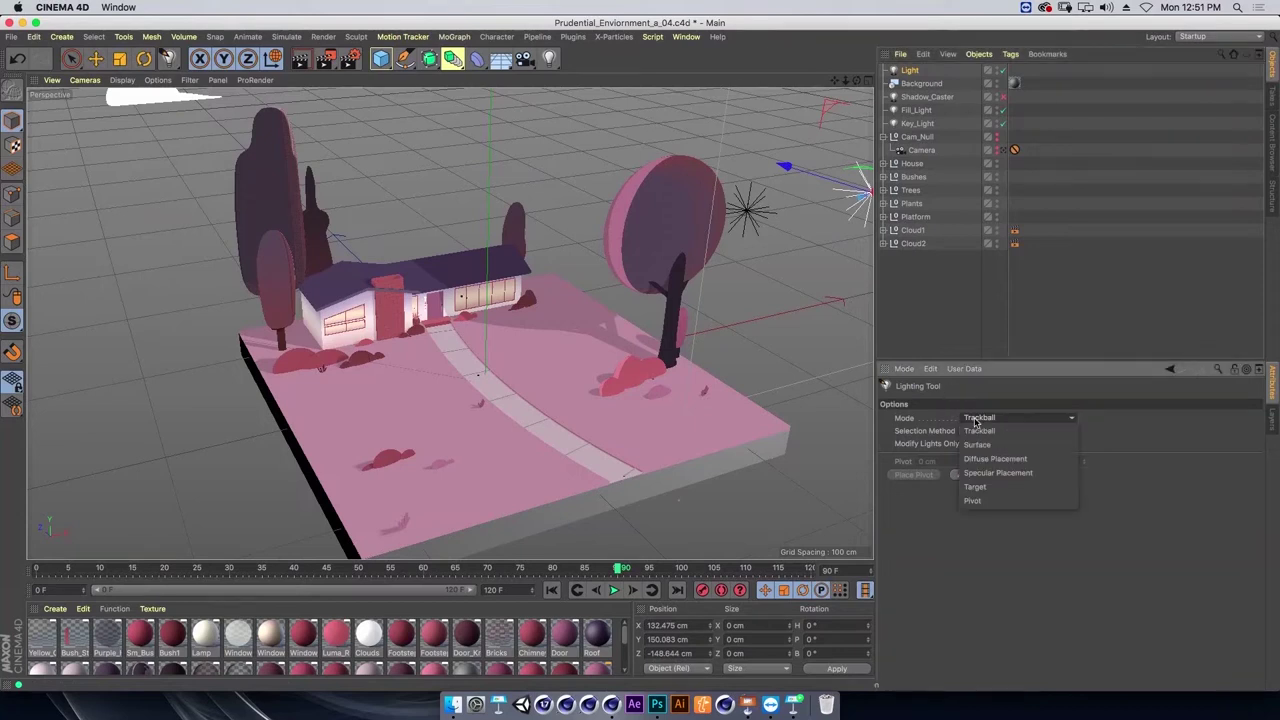
{"action": "left_click", "coordinate": [977, 445]}
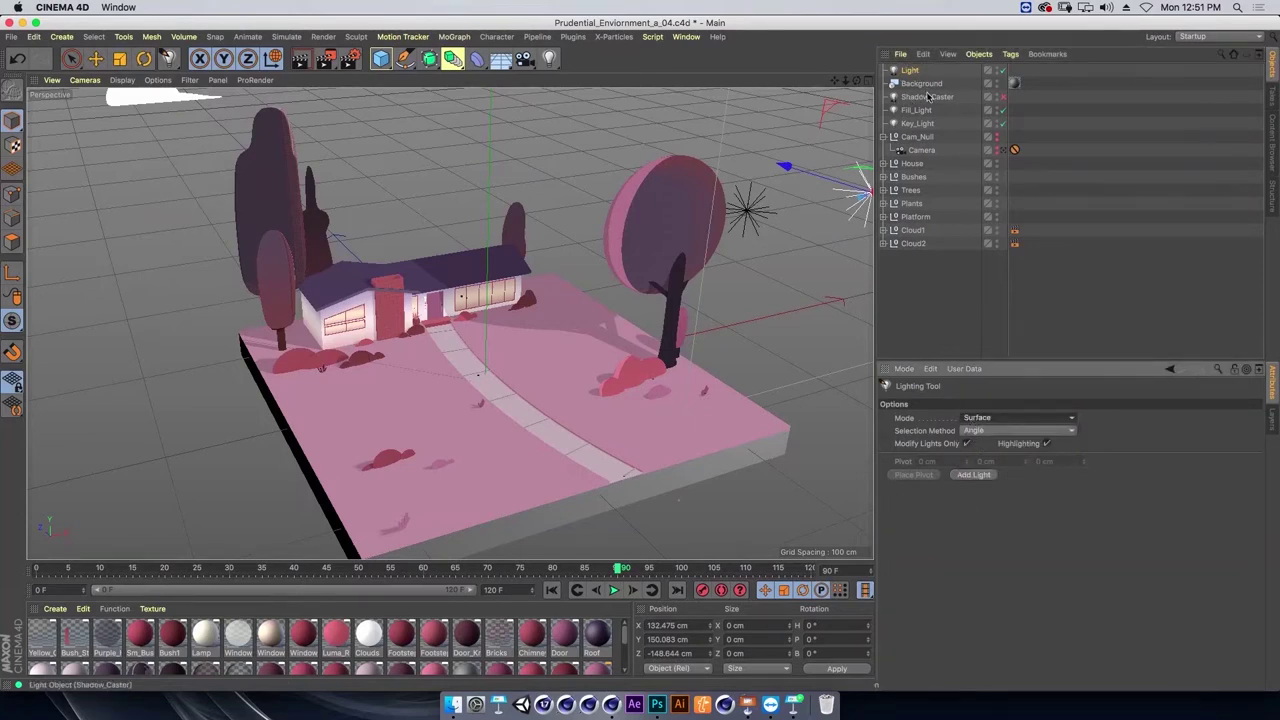
{"action": "mouse_move", "coordinate": [695, 272]}
{"action": "left_mouse_down"}
{"action": "mouse_move", "coordinate": [671, 214]}
{"action": "mouse_move", "coordinate": [686, 200]}
{"action": "mouse_move", "coordinate": [663, 242]}
{"action": "mouse_move", "coordinate": [651, 217]}
{"action": "mouse_move", "coordinate": [683, 186]}
{"action": "mouse_move", "coordinate": [690, 236]}
{"action": "mouse_move", "coordinate": [660, 231]}
{"action": "mouse_move", "coordinate": [646, 190]}
{"action": "mouse_move", "coordinate": [629, 223]}
{"action": "mouse_move", "coordinate": [646, 271]}
{"action": "mouse_move", "coordinate": [663, 277]}
{"action": "mouse_move", "coordinate": [649, 234]}
{"action": "mouse_move", "coordinate": [695, 215]}
{"action": "mouse_move", "coordinate": [683, 190]}
{"action": "mouse_move", "coordinate": [660, 189]}
{"action": "mouse_move", "coordinate": [683, 189]}
{"action": "mouse_move", "coordinate": [673, 168]}
{"action": "mouse_move", "coordinate": [714, 110]}
{"action": "mouse_move", "coordinate": [729, 110]}
{"action": "mouse_move", "coordinate": [680, 175]}
{"action": "mouse_move", "coordinate": [681, 203]}
{"action": "mouse_move", "coordinate": [663, 203]}
{"action": "mouse_move", "coordinate": [693, 211]}
{"action": "left_mouse_up"}
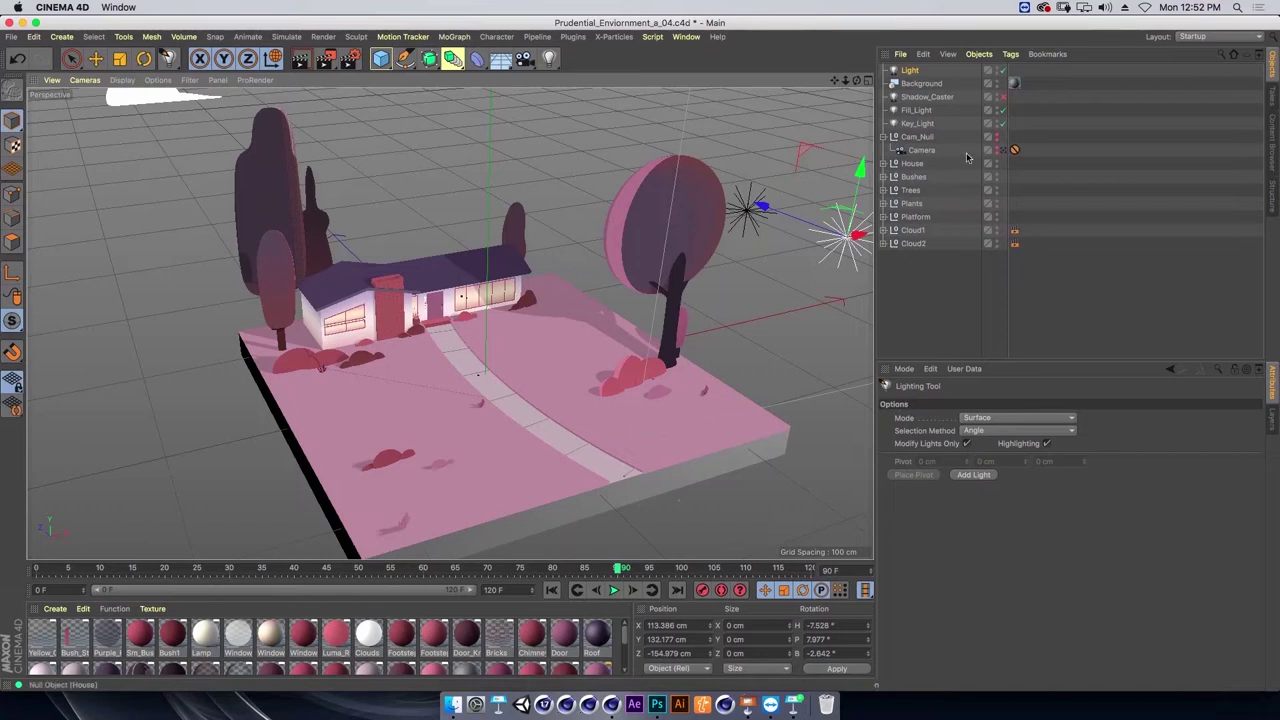
{"action": "left_click", "coordinate": [884, 137]}
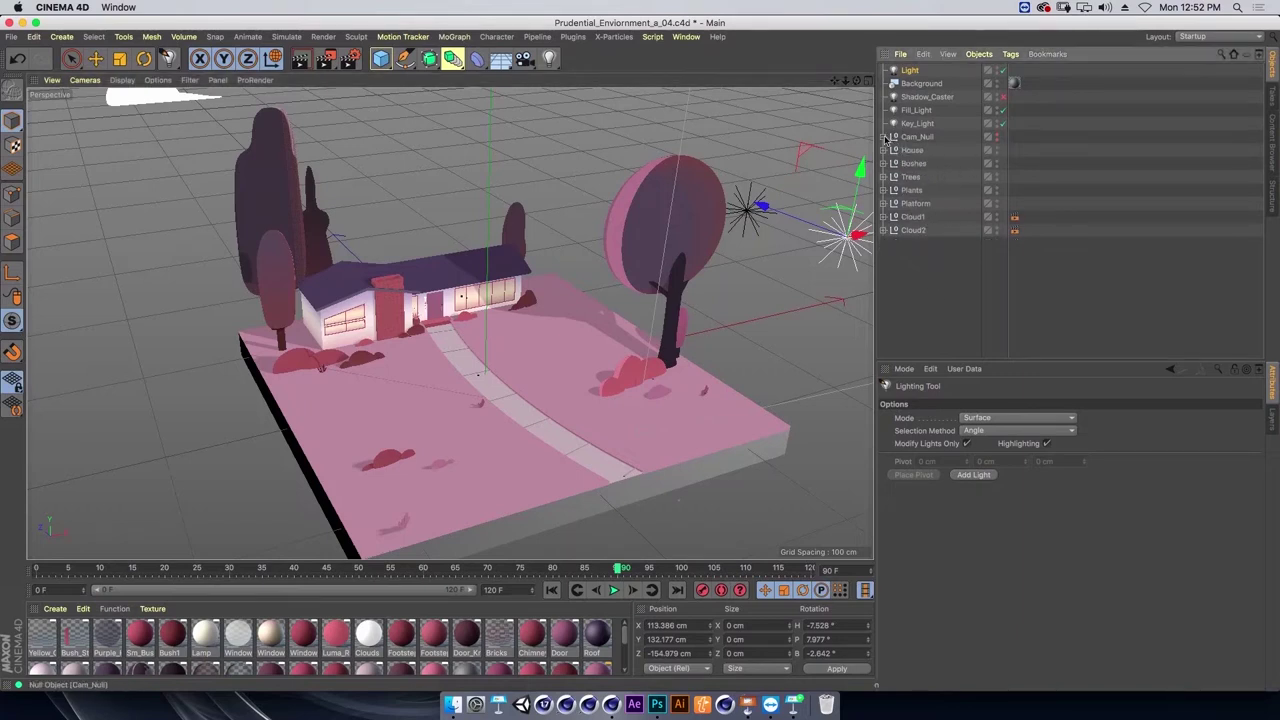
{"action": "left_click", "coordinate": [914, 295]}
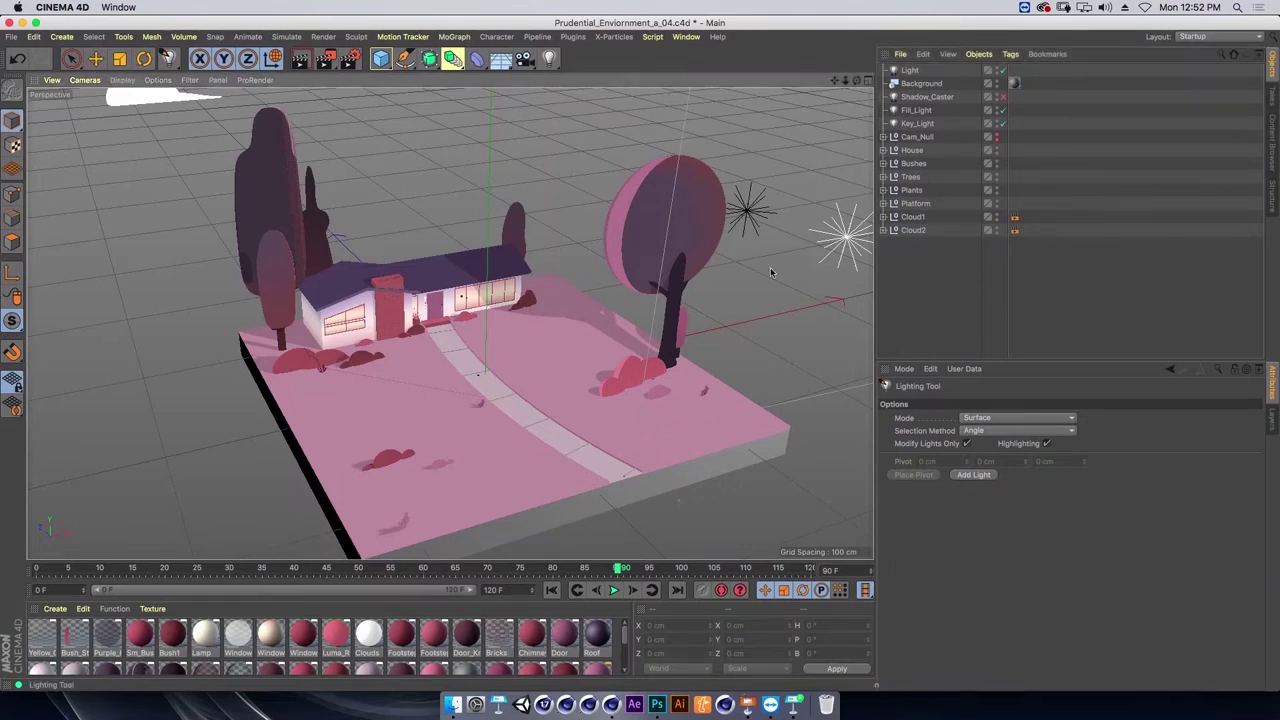
Add Global Illumination and Ambient Occlusion effects in Render Settings.
{"action": "key", "text": "ctrl+b"}
{"action": "left_click_drag", "start_coordinate": [847, 261], "coordinate": [467, 145]}
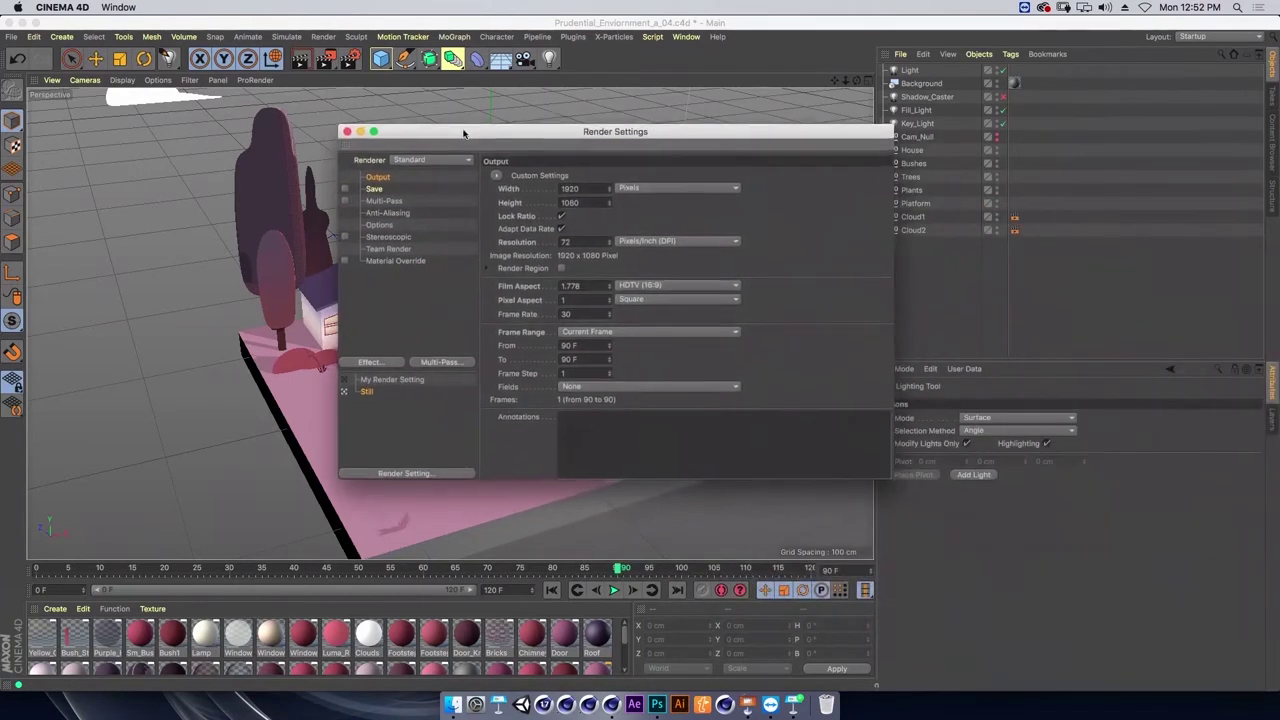
{"action": "right_click", "coordinate": [394, 303]}
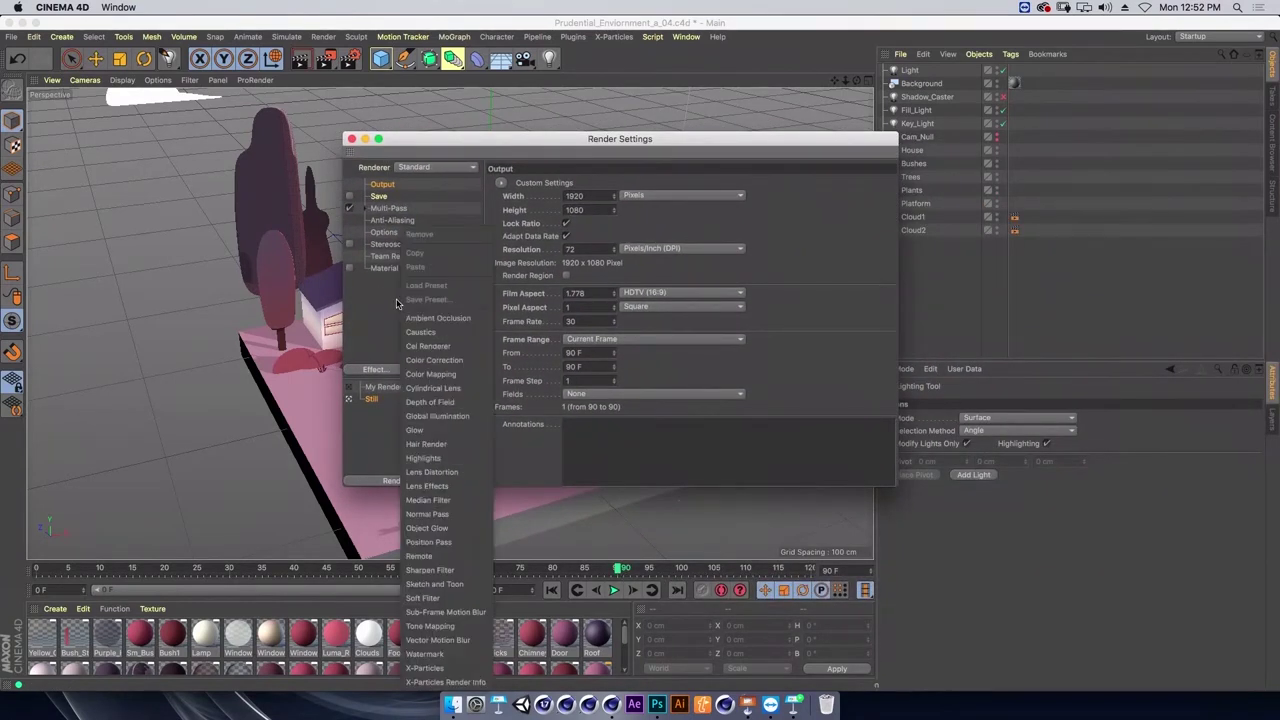
{"action": "left_click", "coordinate": [442, 418]}
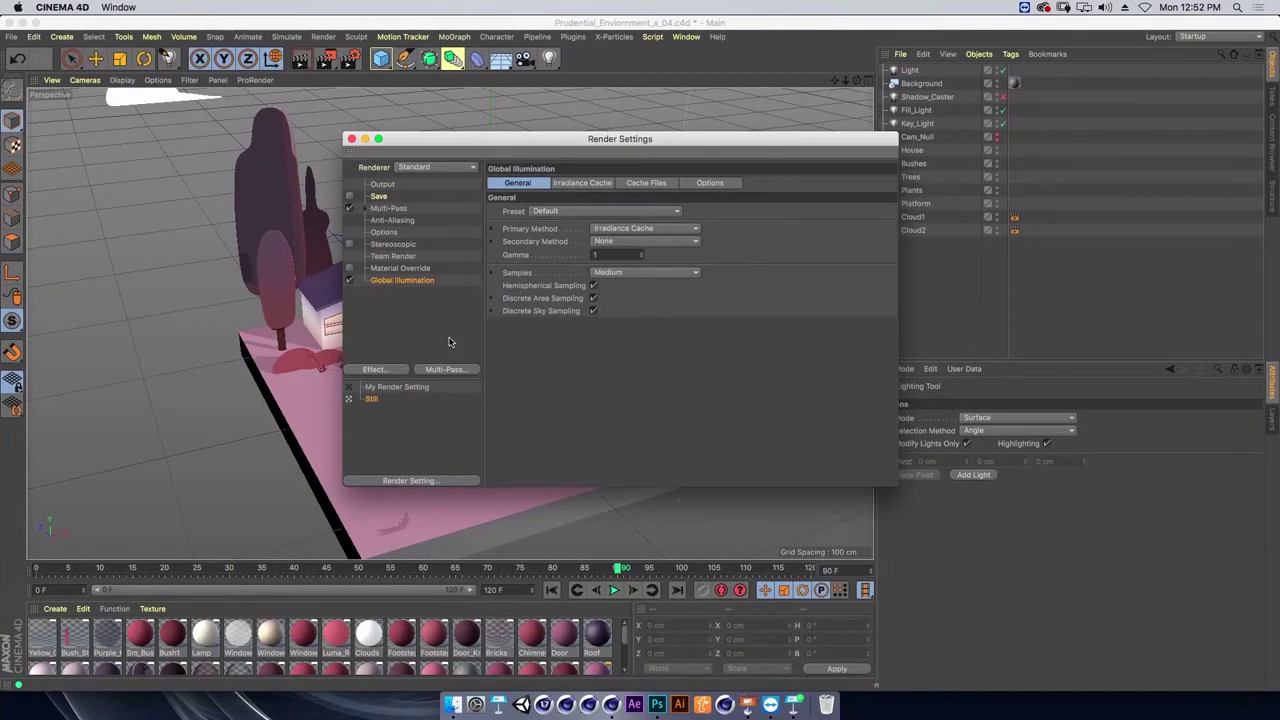
{"action": "right_click", "coordinate": [398, 302]}
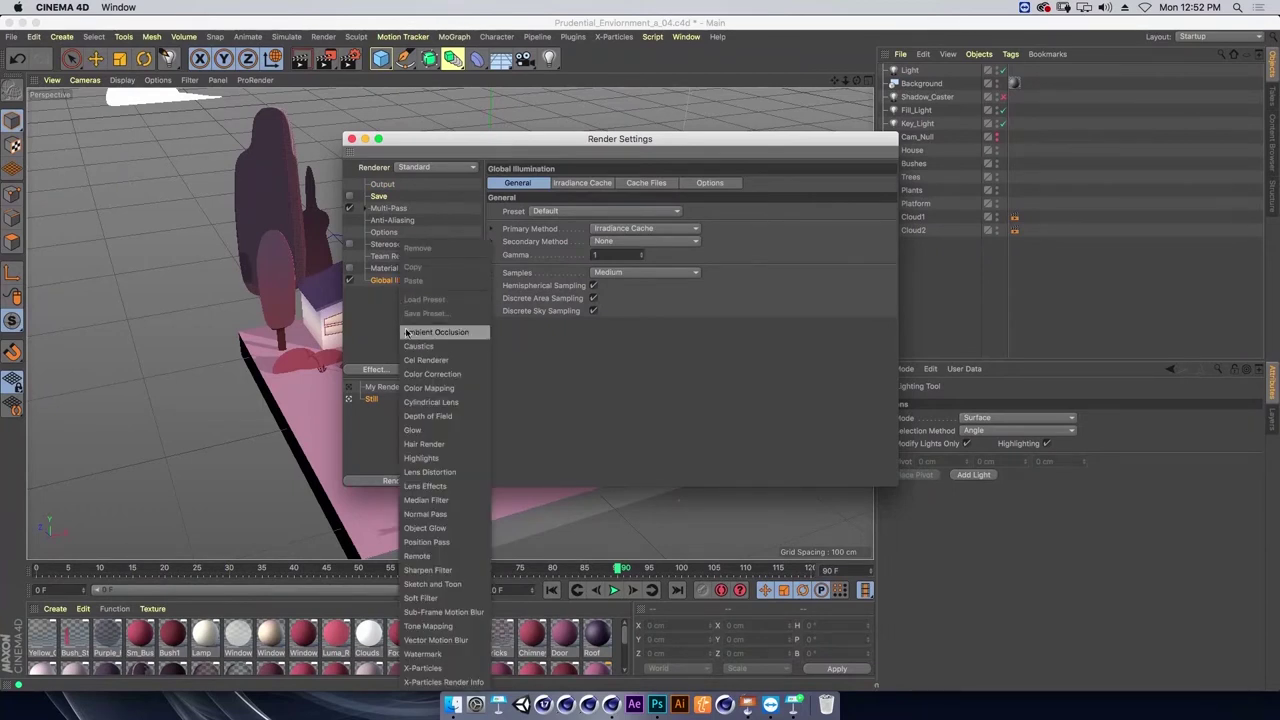
{"action": "left_click", "coordinate": [417, 335]}
{"action": "left_click_drag", "start_coordinate": [443, 140], "coordinate": [771, 156]}
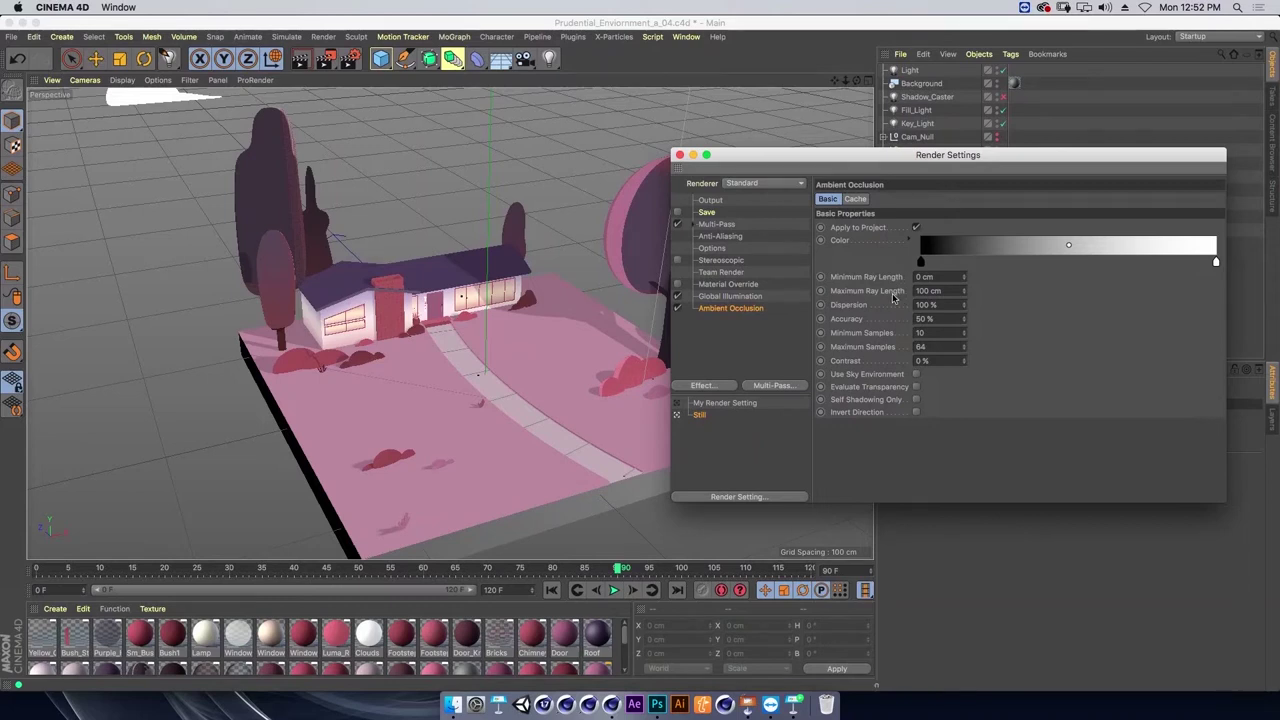
Make the occlusion gradient's dark colour purple, close Render Settings, and return to the slideshow.
{"action": "double_click", "coordinate": [921, 262]}
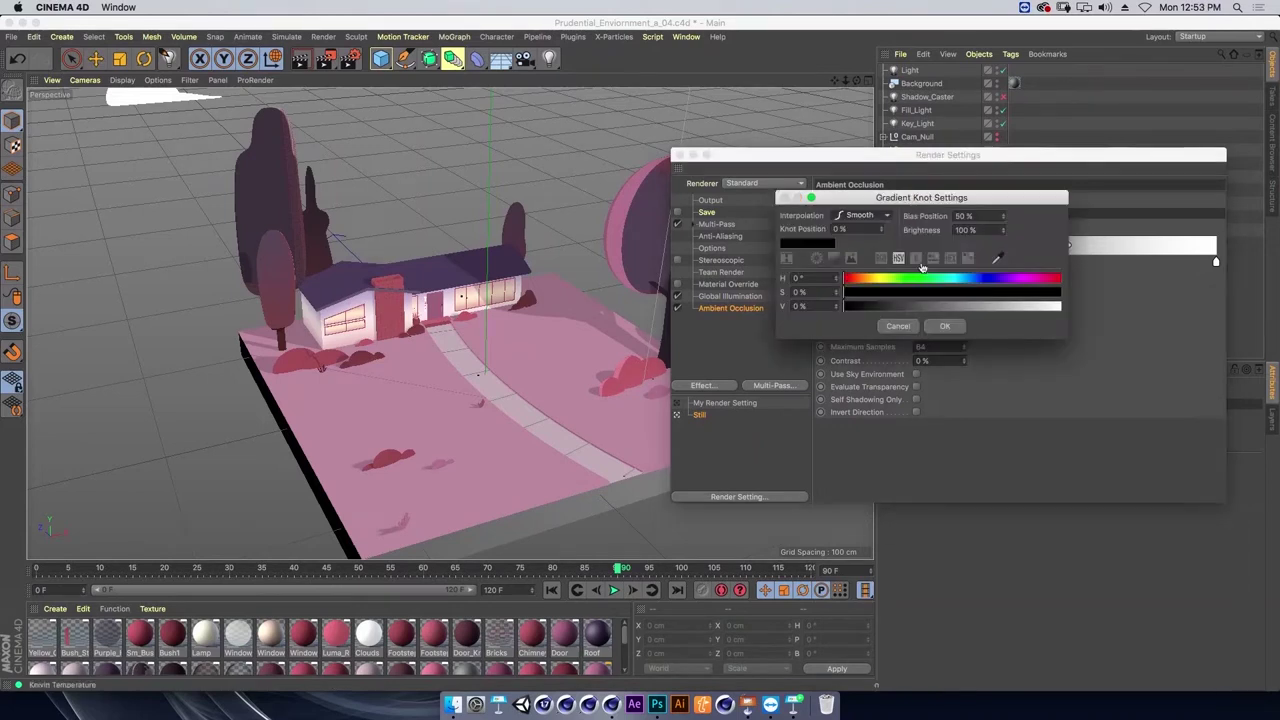
{"action": "left_click", "coordinate": [1021, 281]}
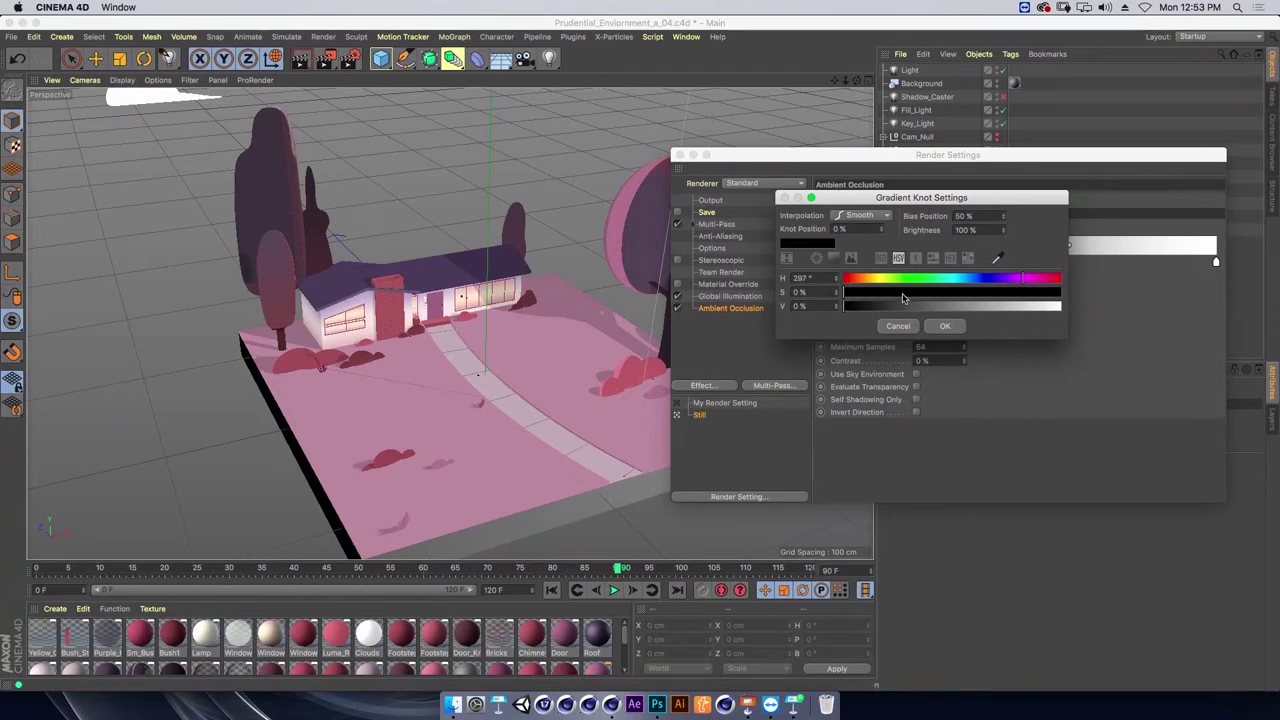
{"action": "left_click", "coordinate": [881, 306]}
{"action": "left_click", "coordinate": [886, 291]}
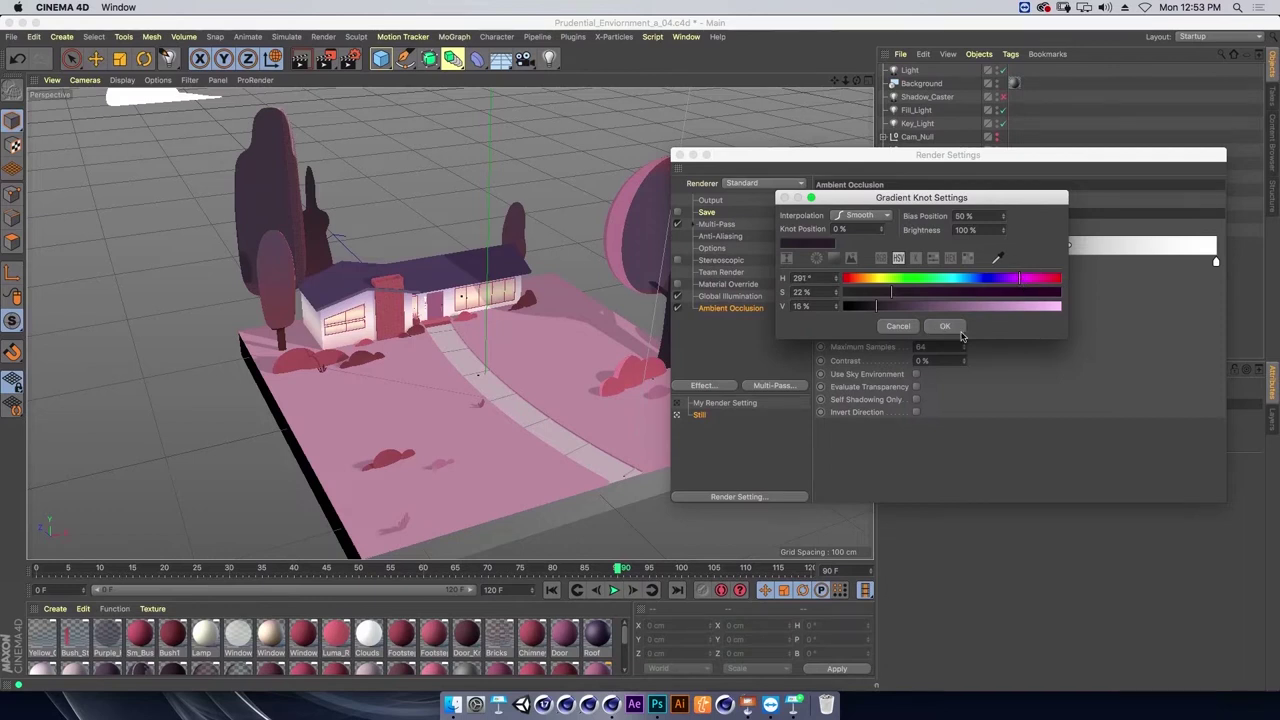
{"action": "left_click", "coordinate": [945, 328]}
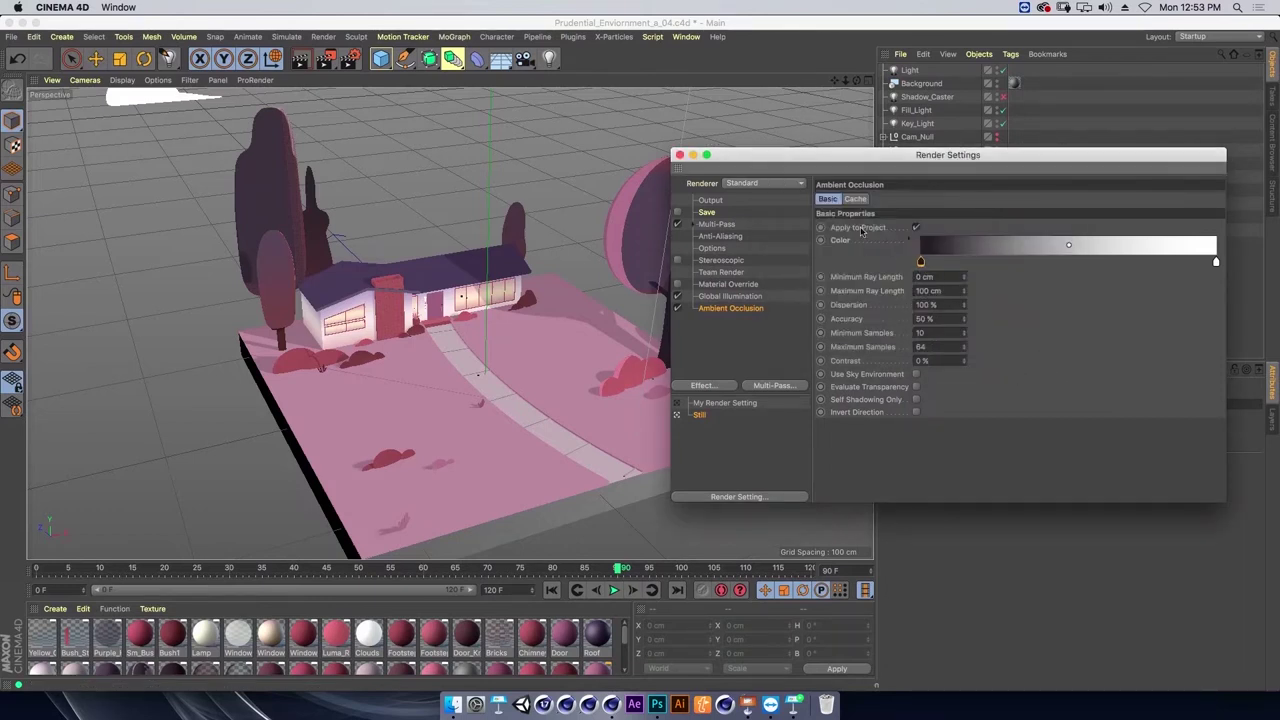
{"action": "left_click", "coordinate": [680, 155]}
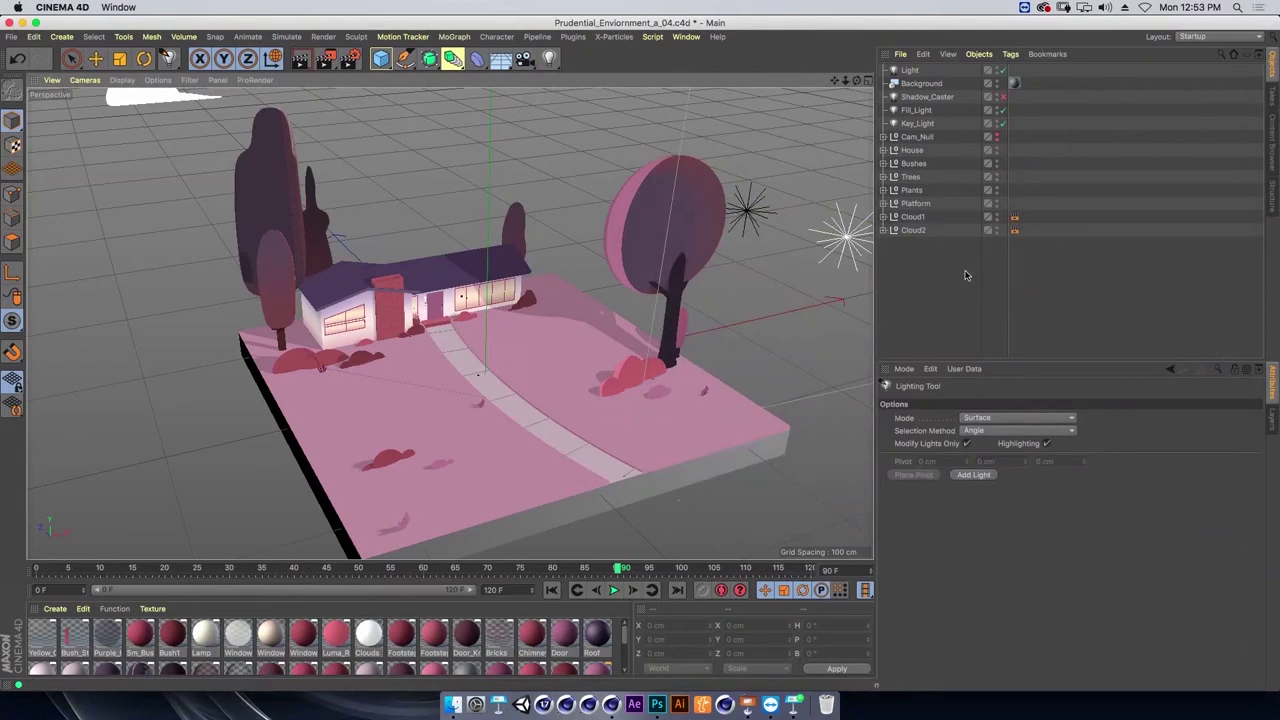
{"action": "key", "text": "super+Tab"}
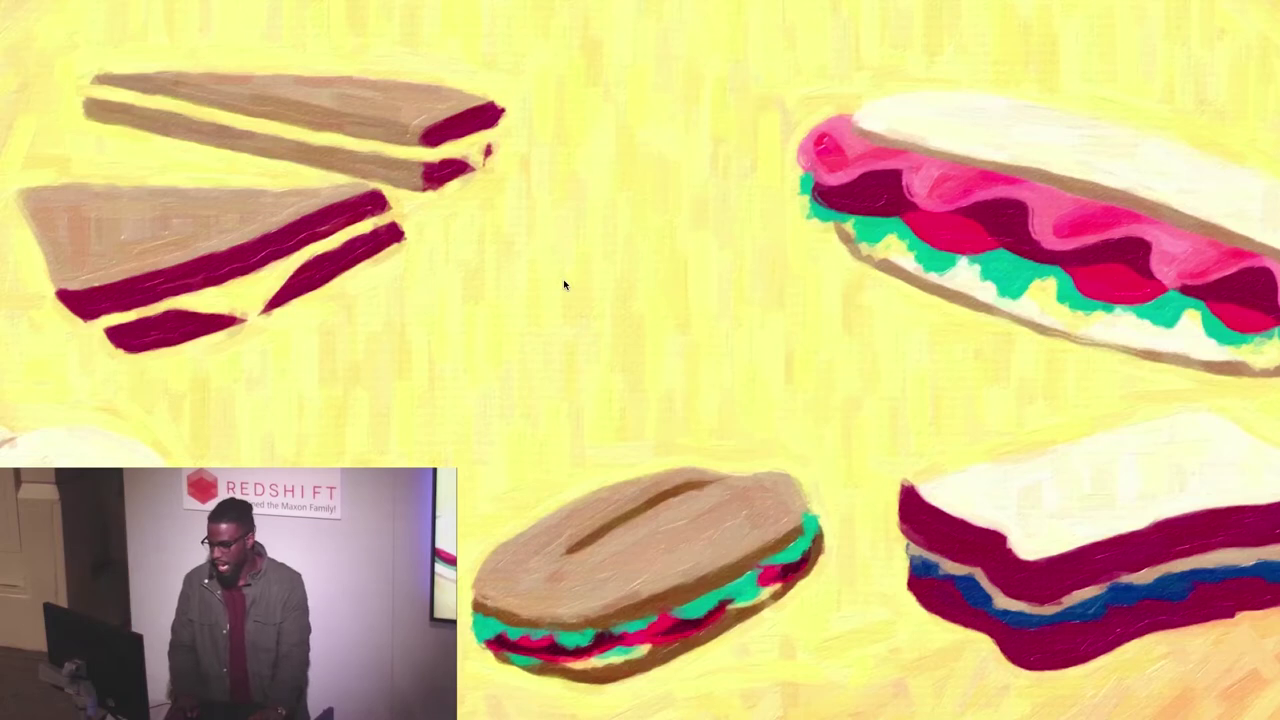
Exit the slideshow and select the sandwich design PSD in Finder's 01_Spiderman_Sandwiches > 01_PSD folder.
{"action": "key", "text": "Escape"}
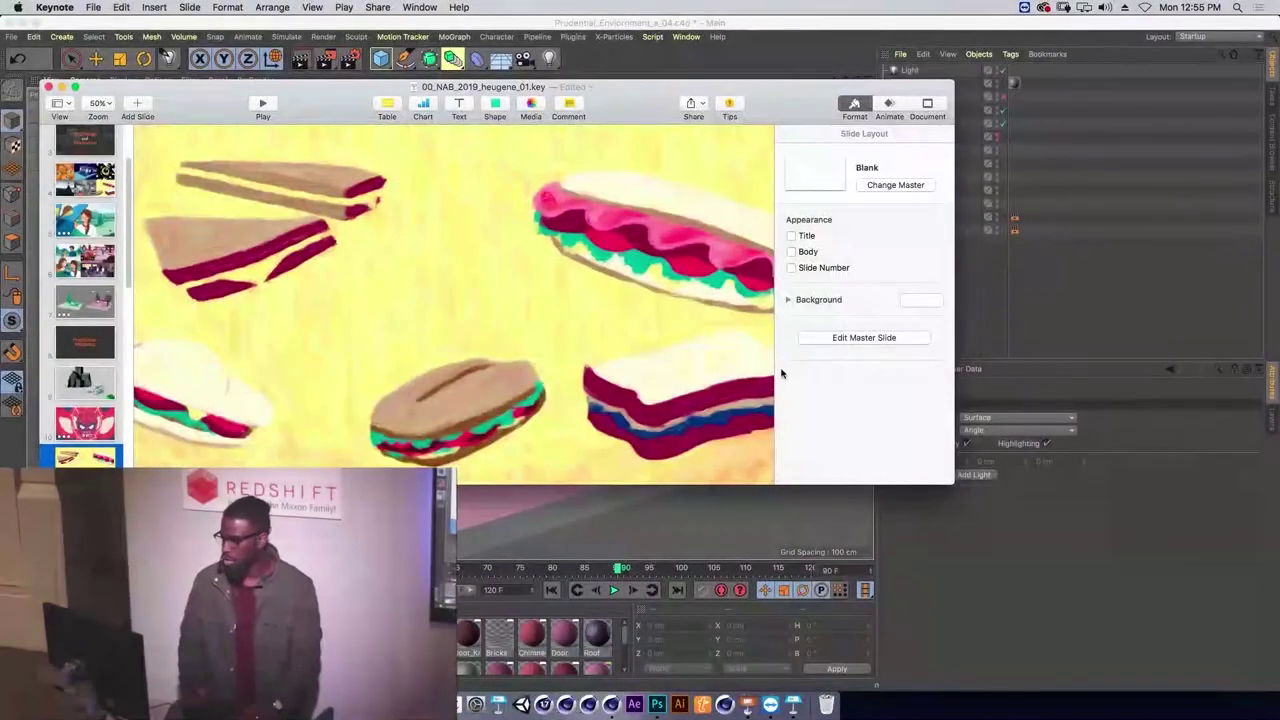
{"action": "key", "text": "super+Tab"}
{"action": "key", "text": "super+Tab"}
{"action": "key", "text": "super+Tab"}
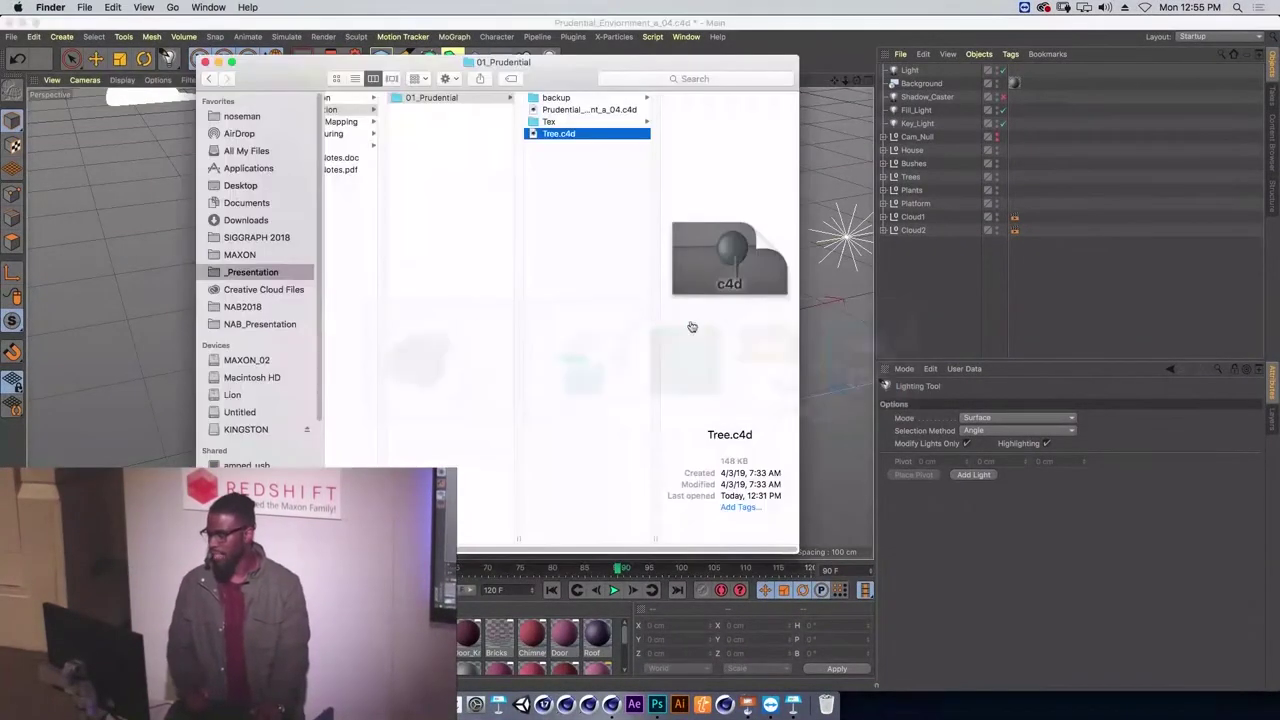
{"action": "left_click", "coordinate": [458, 164]}
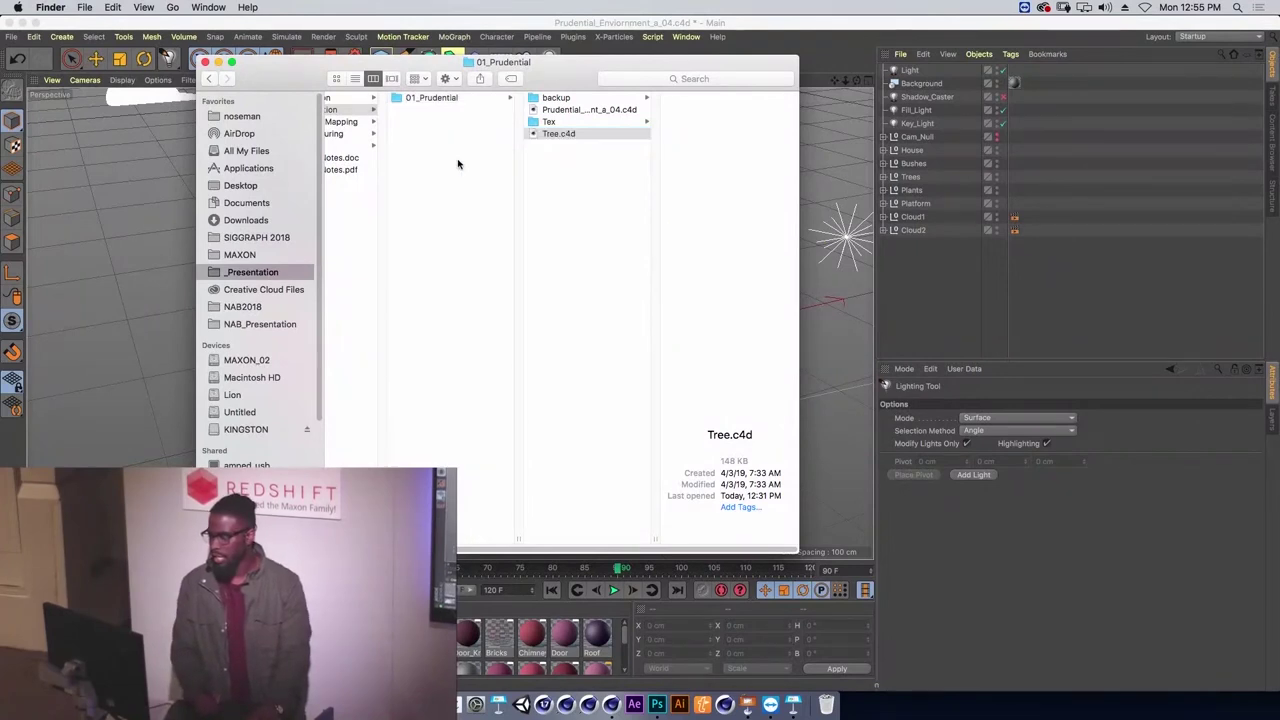
{"action": "left_click", "coordinate": [350, 109]}
{"action": "left_click", "coordinate": [400, 121]}
{"action": "left_click", "coordinate": [520, 97]}
{"action": "left_click", "coordinate": [655, 97]}
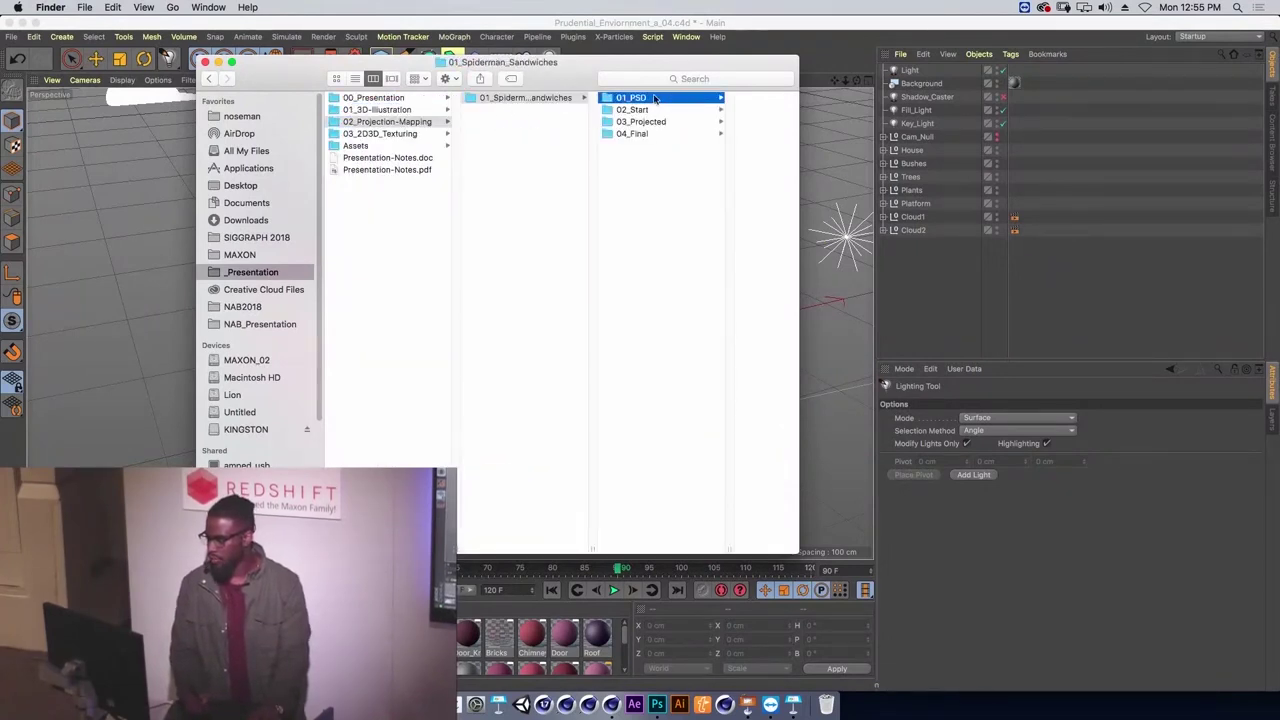
{"action": "left_click", "coordinate": [700, 109]}
{"action": "key", "text": "super+Tab"}
{"action": "key", "text": "super+Tab"}
Open SOG_Sandwiches_M_Design.psd in Photoshop and close Finder and the Timeline panel.
{"action": "key", "text": "super+Tab"}
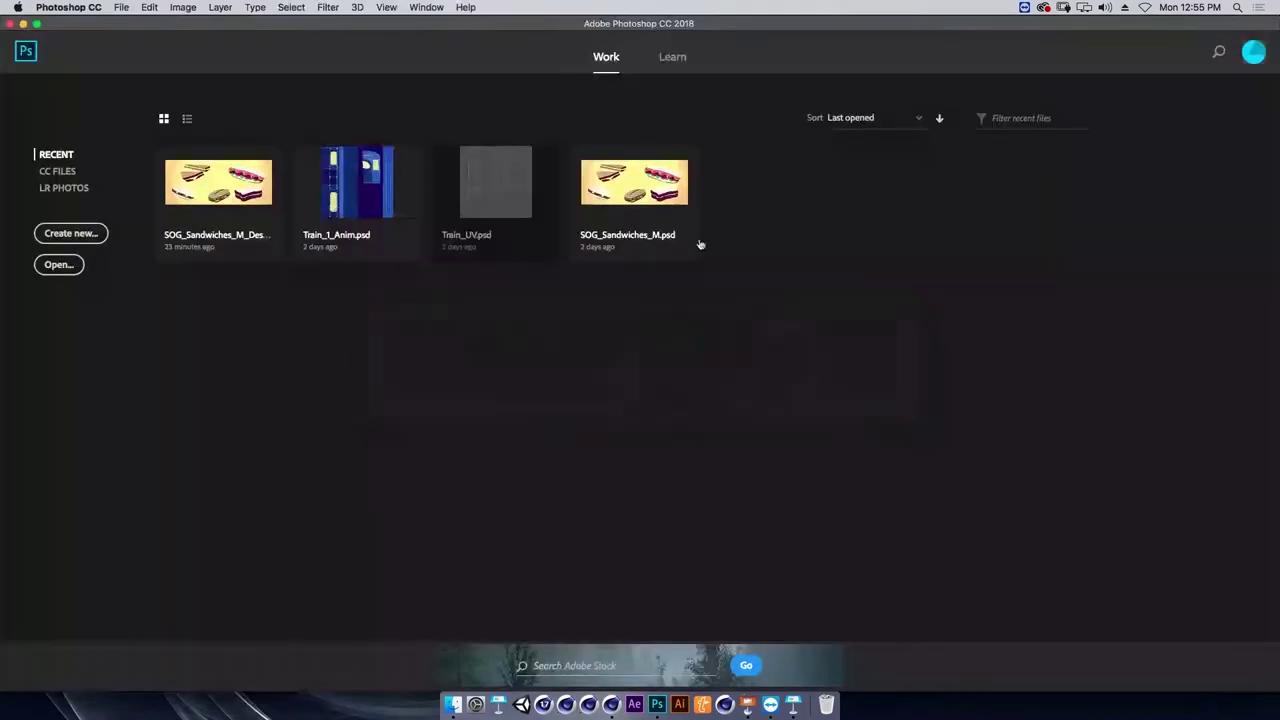
{"action": "key", "text": "super+Tab"}
{"action": "left_click_drag", "start_coordinate": [533, 111], "coordinate": [881, 334]}
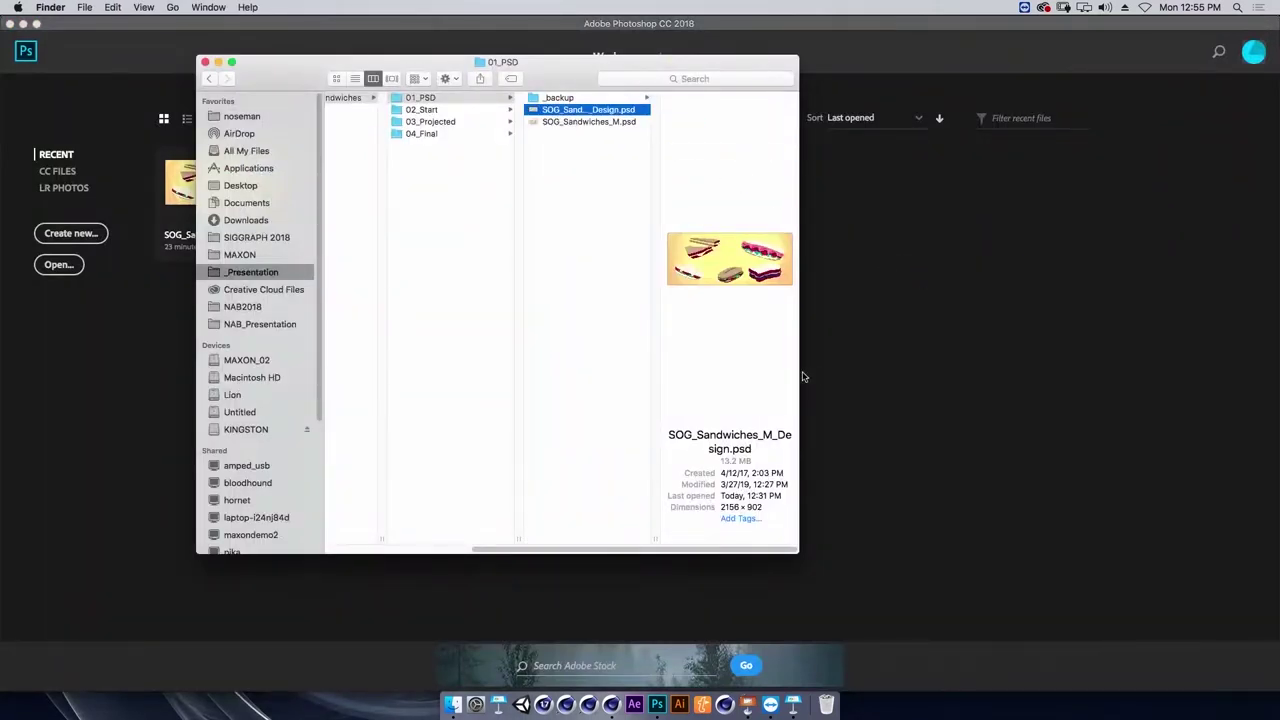
{"action": "left_click", "coordinate": [204, 62]}
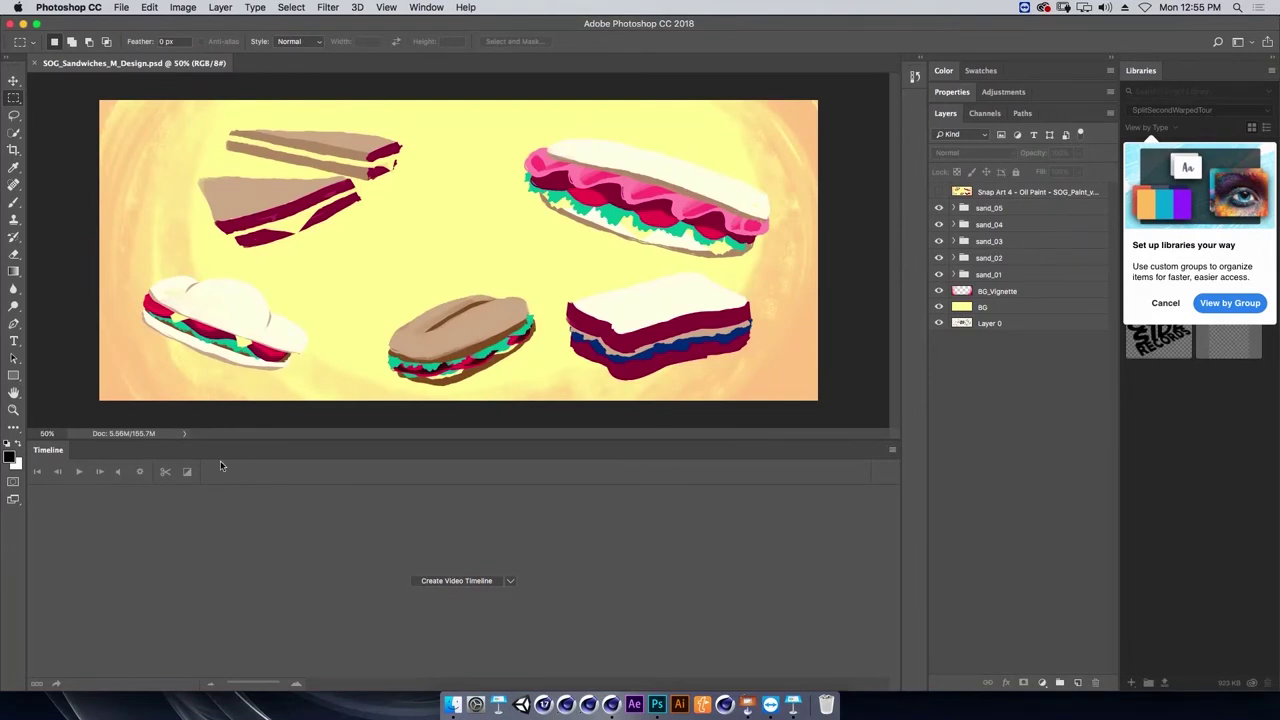
{"action": "left_click", "coordinate": [893, 449]}
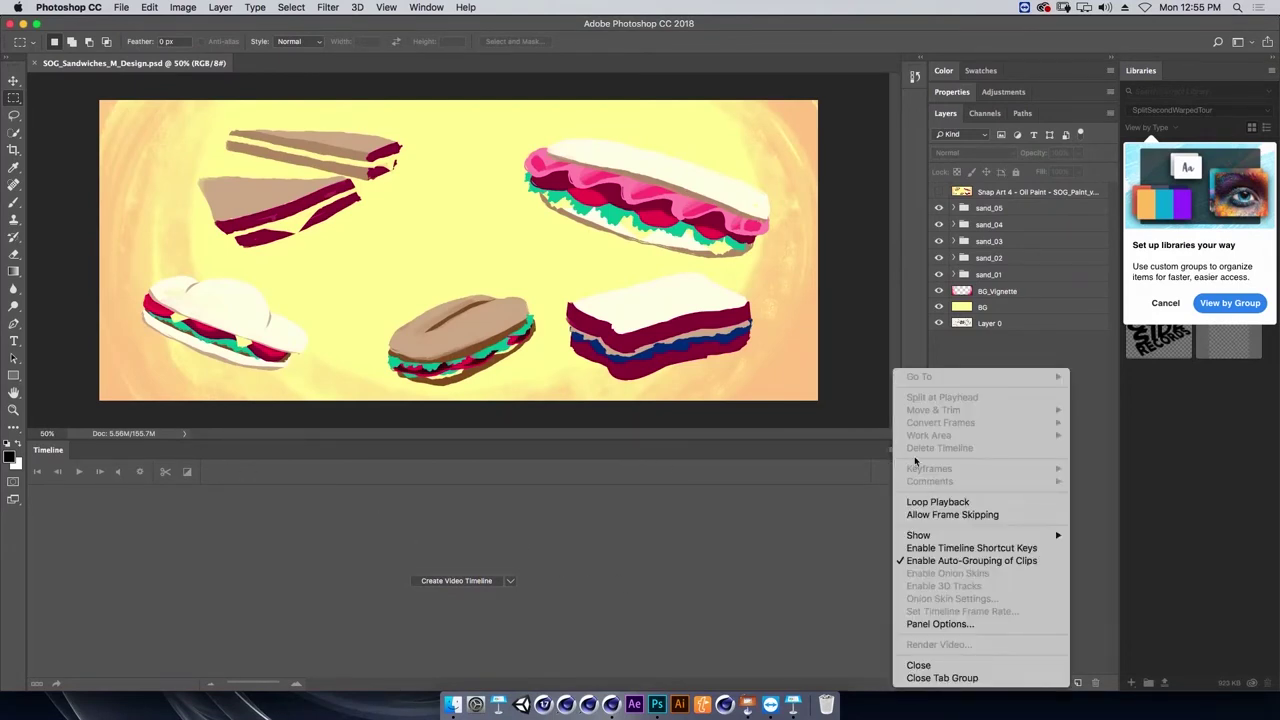
{"action": "left_click", "coordinate": [918, 665]}
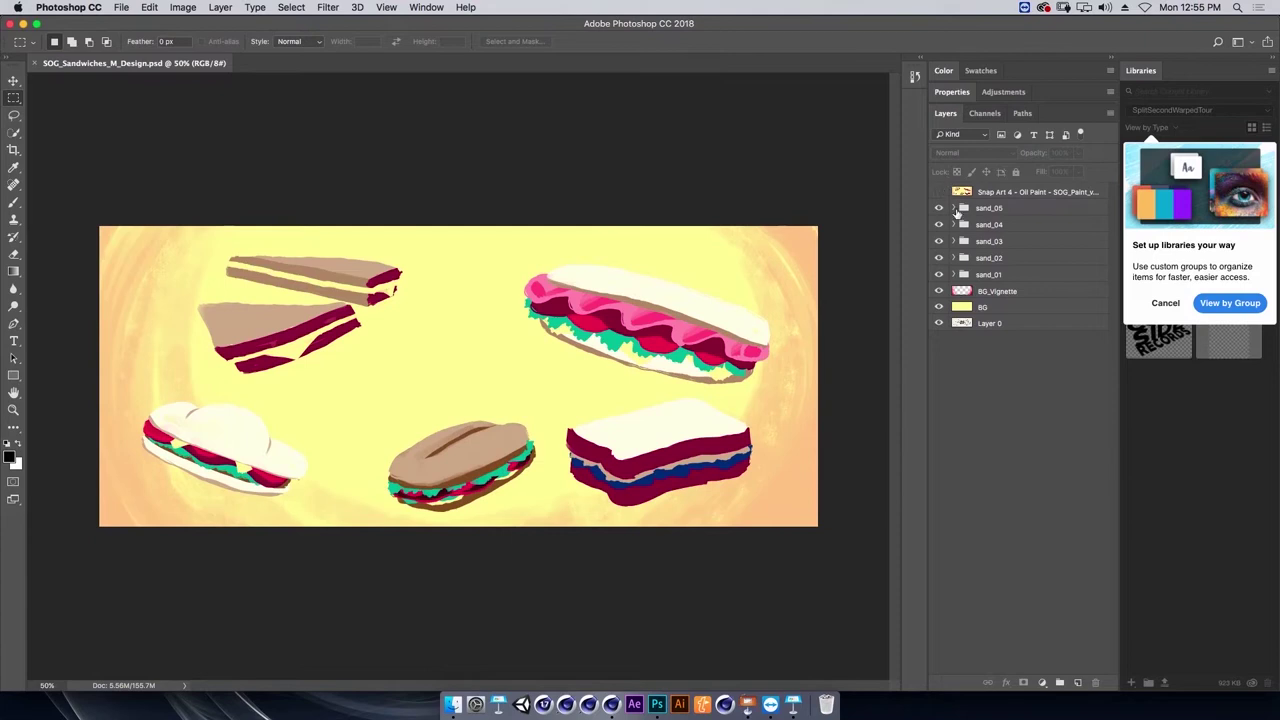
Expand sand_05 and hide its top bread, meat, Meat_02, Tomatoes and Lettuce layers.
{"action": "left_click", "coordinate": [953, 207]}
{"action": "left_click", "coordinate": [968, 228]}
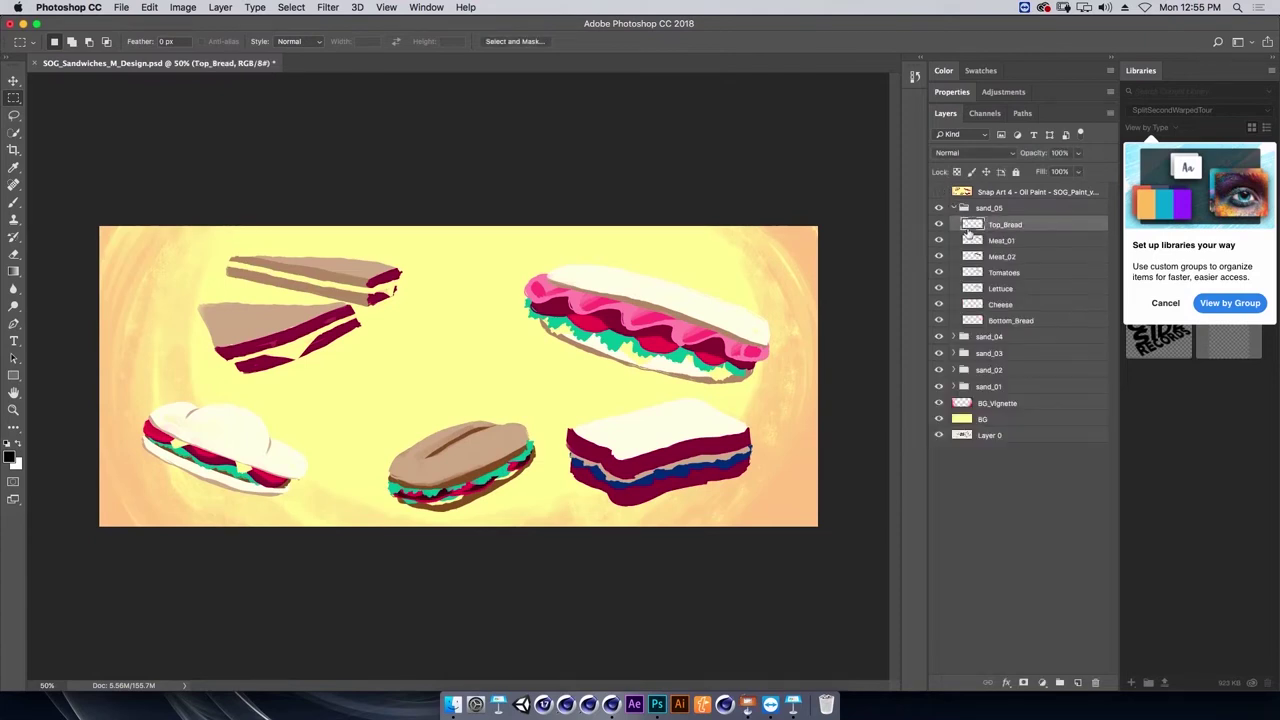
{"action": "left_click", "coordinate": [939, 224]}
{"action": "left_click", "coordinate": [939, 226]}
{"action": "left_click", "coordinate": [939, 226]}
{"action": "left_click", "coordinate": [938, 240]}
{"action": "left_click", "coordinate": [938, 256]}
{"action": "left_click", "coordinate": [938, 272]}
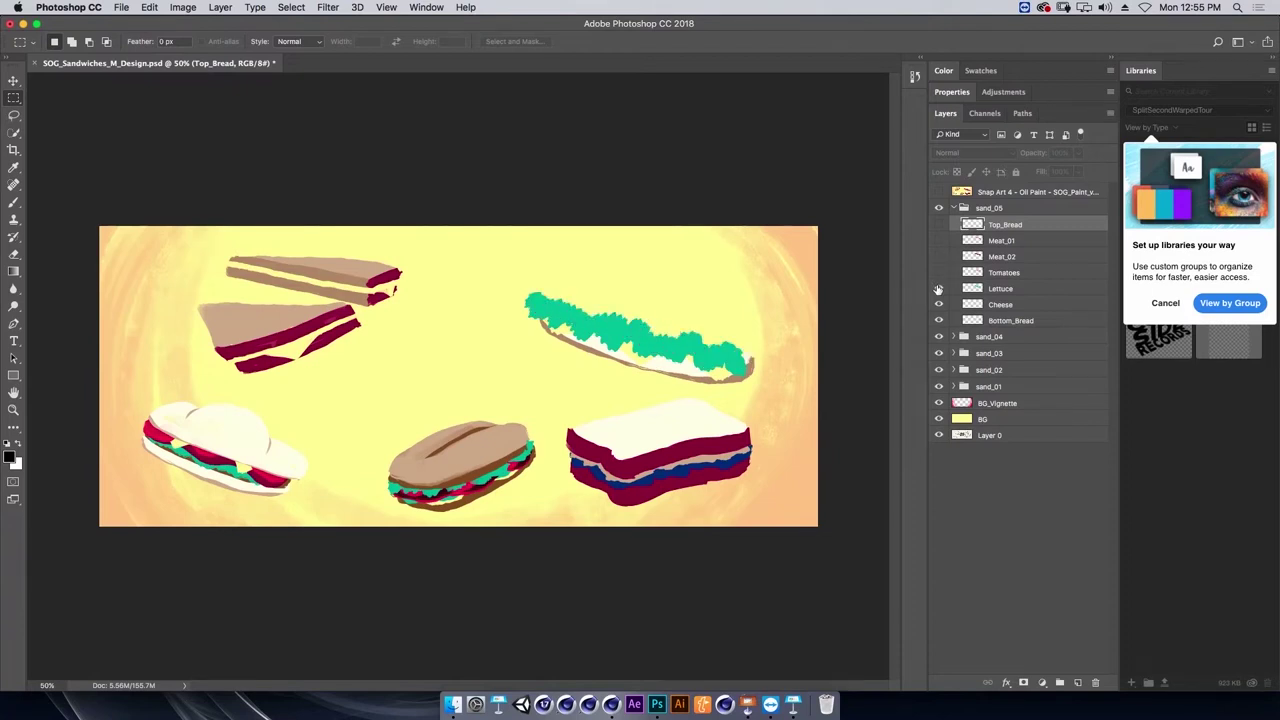
{"action": "left_click", "coordinate": [938, 288]}
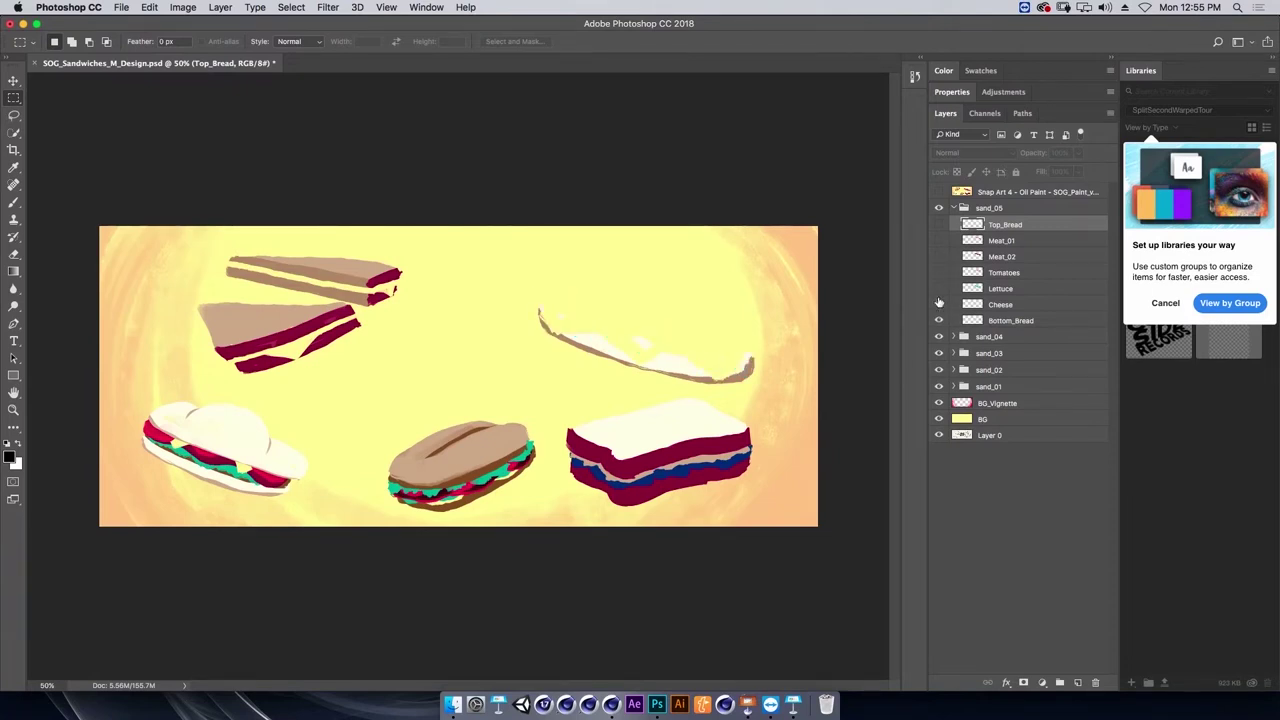
Show the hidden sand_05 layers again and start a Free Transform on Top_Bread.
{"action": "left_click", "coordinate": [939, 288]}
{"action": "left_click", "coordinate": [938, 272]}
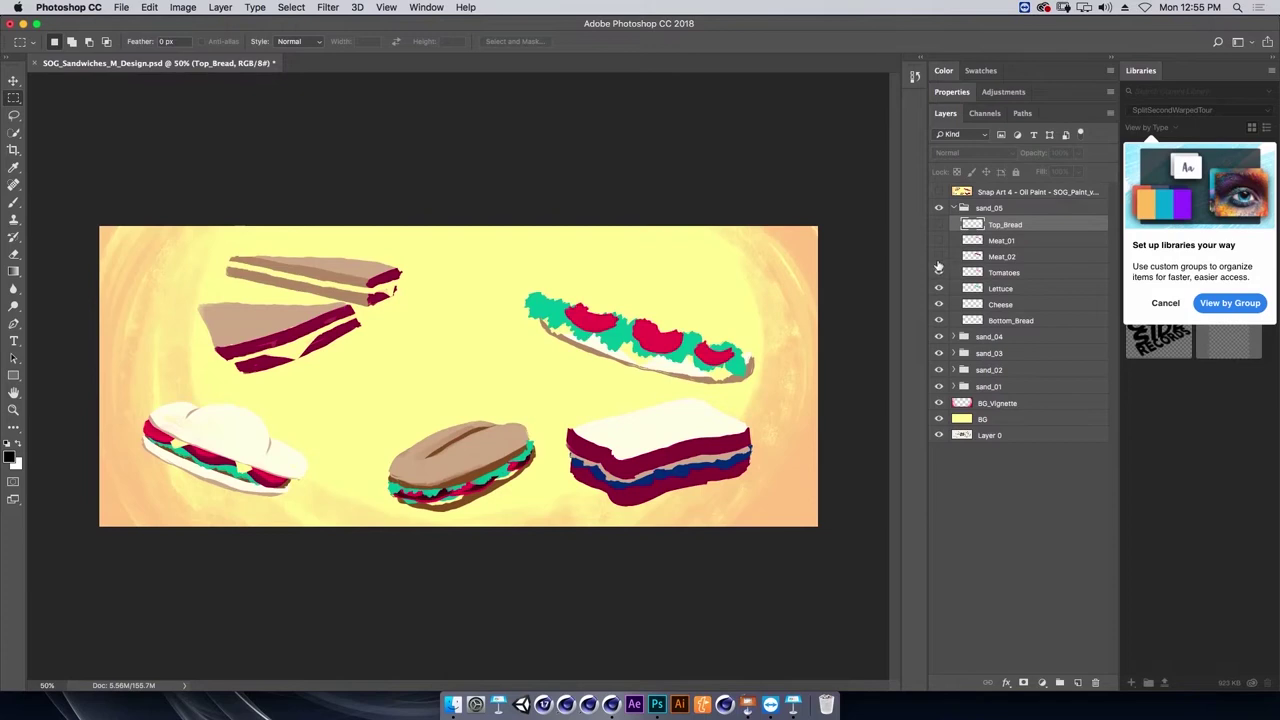
{"action": "left_click", "coordinate": [938, 256]}
{"action": "left_click", "coordinate": [939, 240]}
{"action": "left_click", "coordinate": [938, 225]}
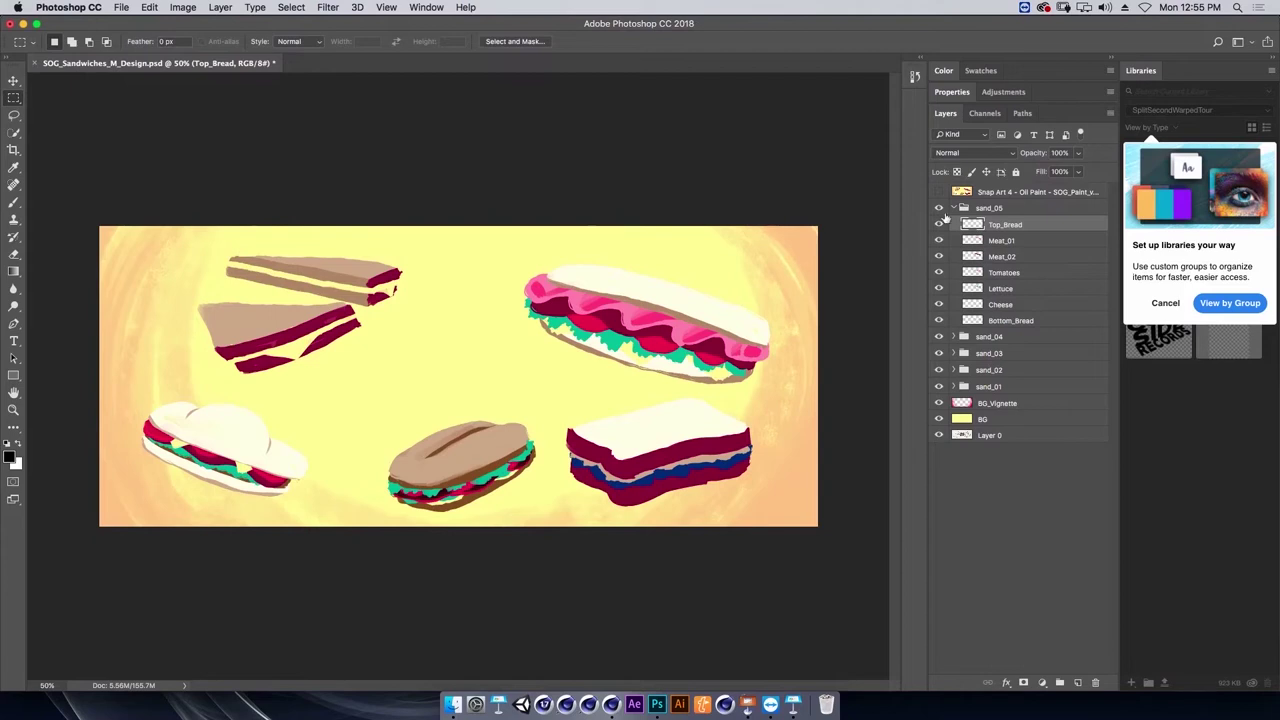
{"action": "left_click", "coordinate": [939, 224]}
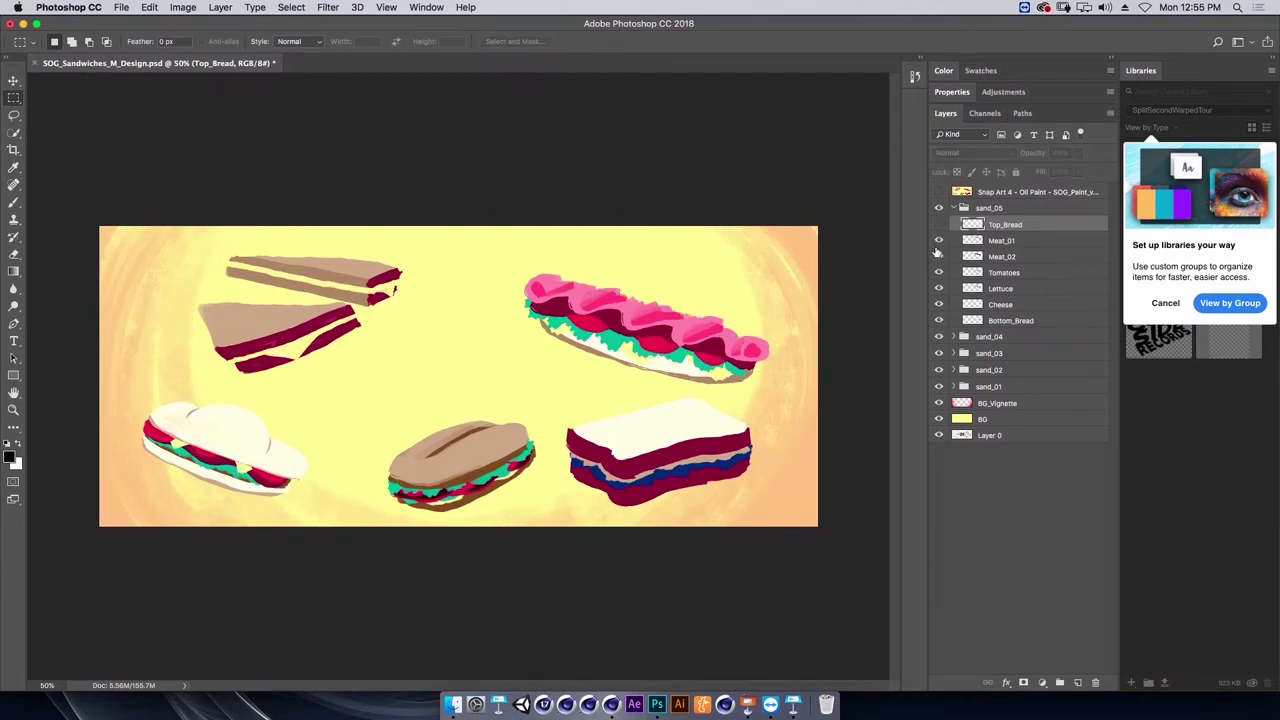
{"action": "left_click", "coordinate": [939, 224]}
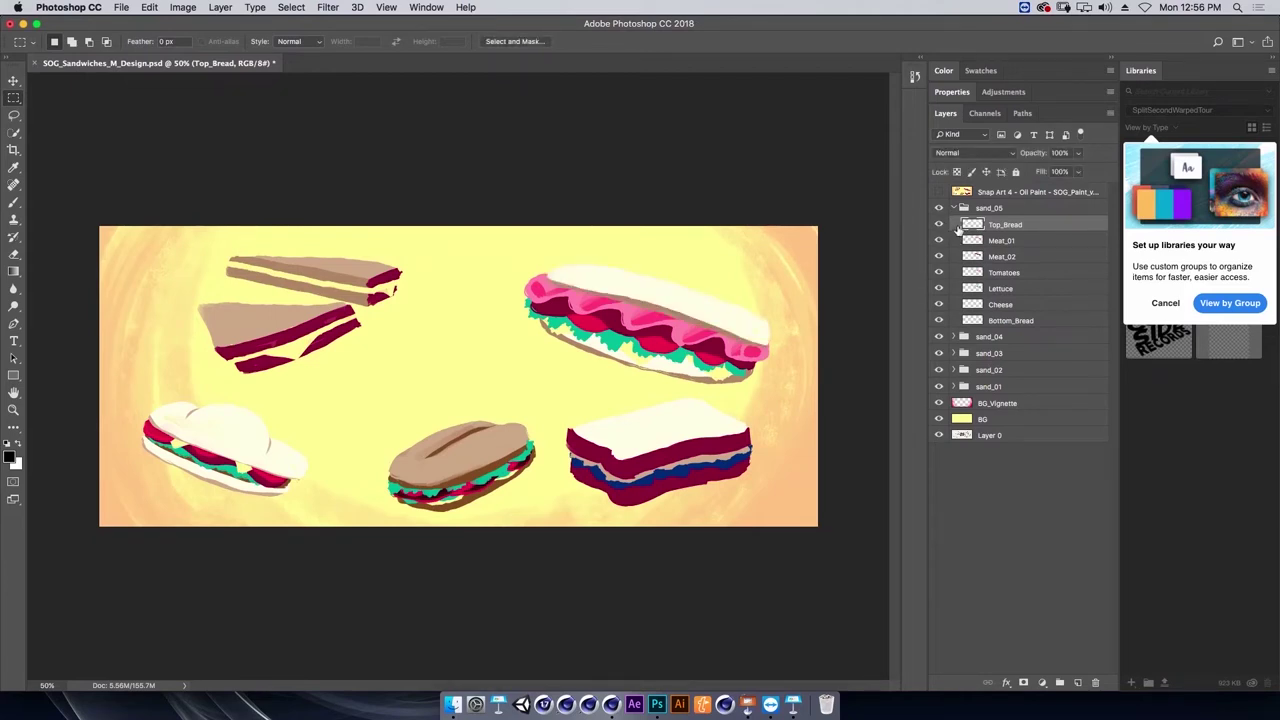
{"action": "key", "text": "ctrl+t"}
Nudge the sub's Top_Bread layer slightly up and to the right, then commit the transform.
{"action": "left_click_drag", "start_coordinate": [709, 318], "coordinate": [703, 318]}
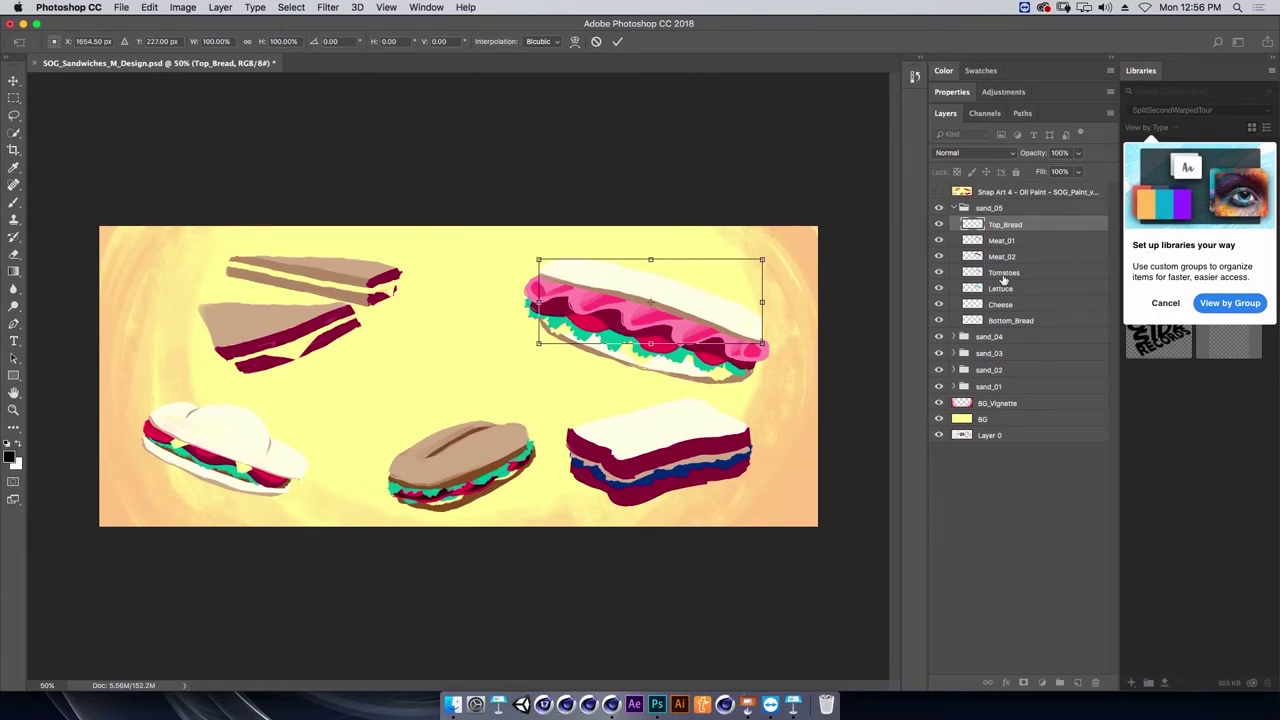
{"action": "left_click_drag", "start_coordinate": [718, 312], "coordinate": [725, 297]}
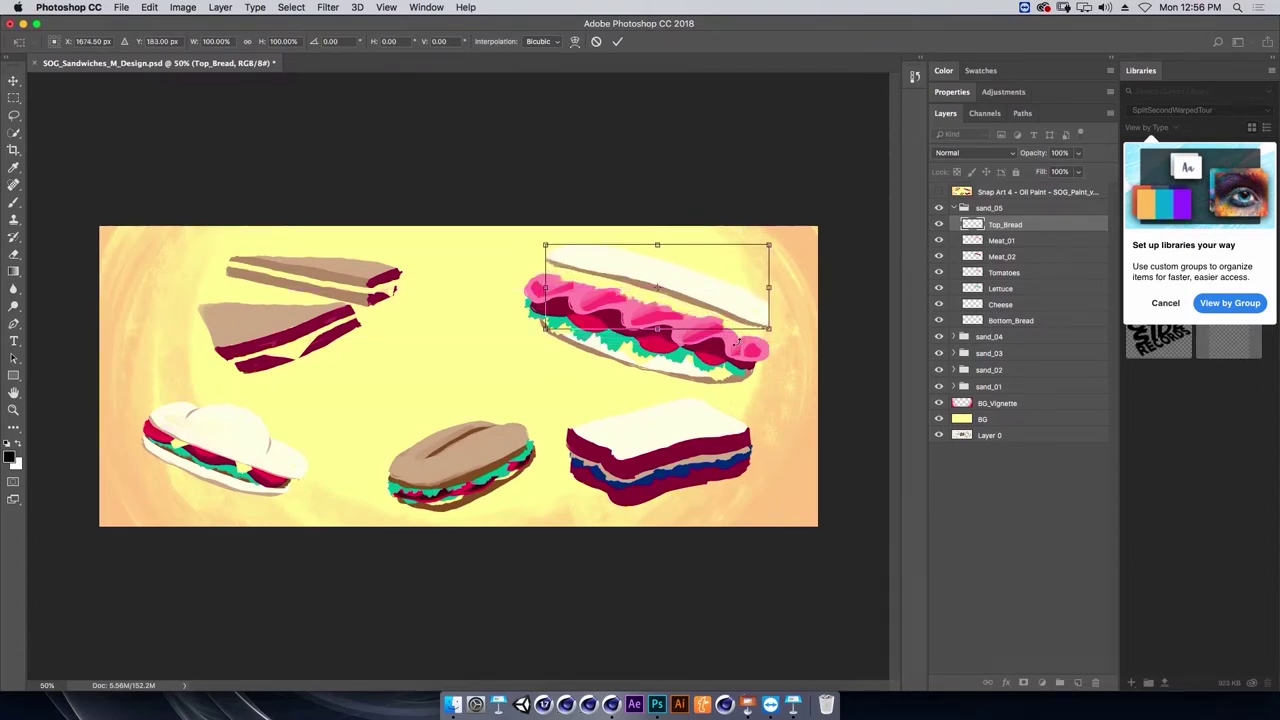
{"action": "key", "text": "Return"}
Hide the sub's top bread layer so the fillings underneath show.
{"action": "key", "text": "m"}
{"action": "left_click", "coordinate": [940, 224]}
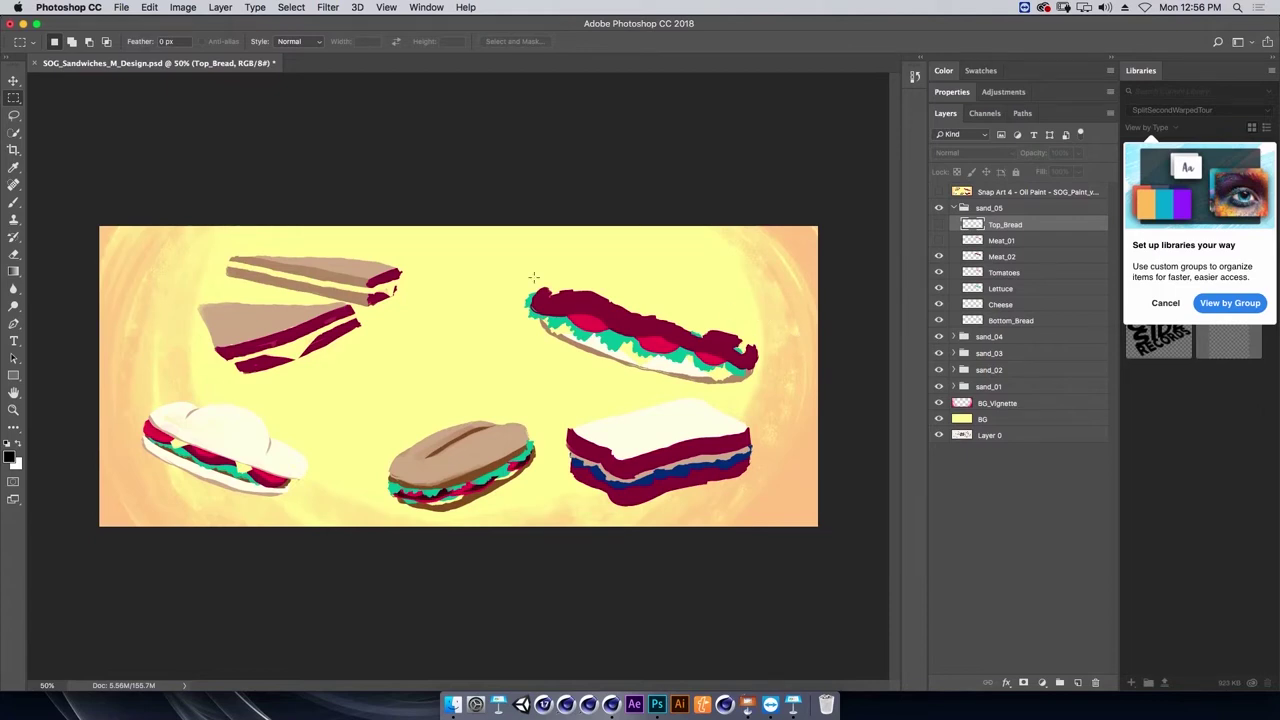
{"action": "key", "text": "super+Tab"}
{"action": "key", "text": "super+Tab"}
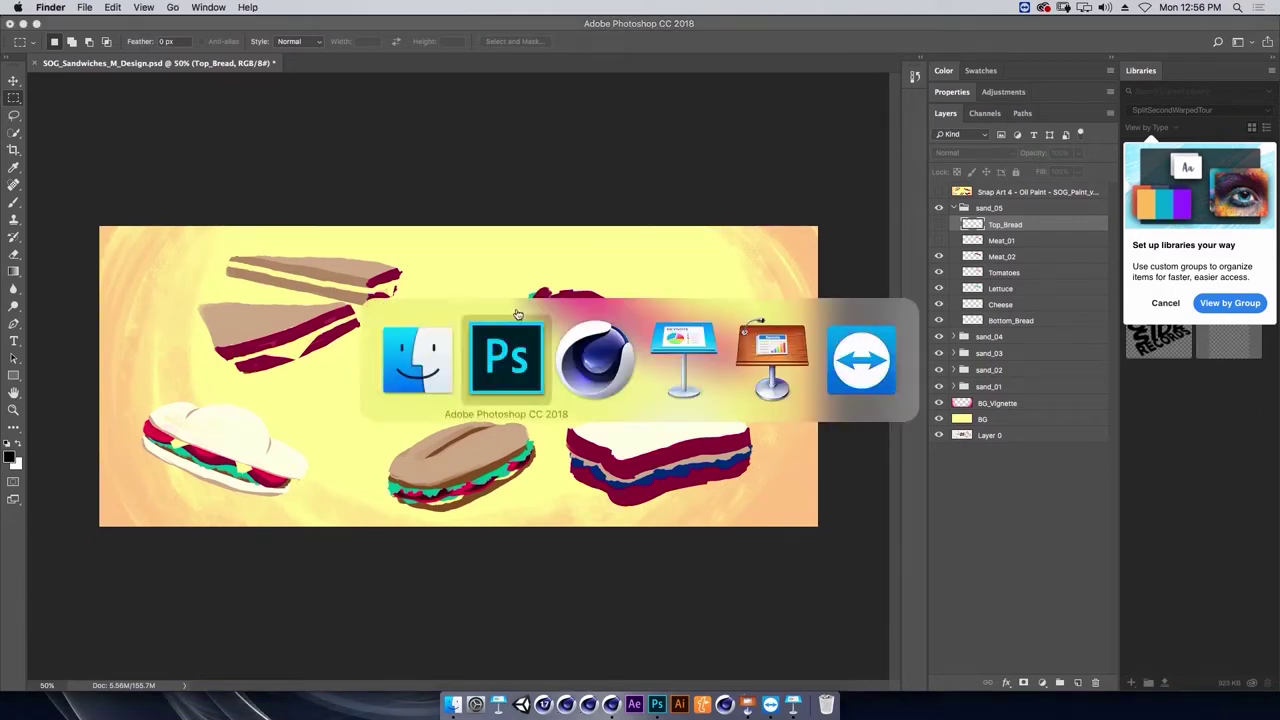
In a new Finder window, browse to _Presentation > 02_Projection-Mapping > 01_Spiderman_Sandwiches > 01_PSD.
{"action": "key", "text": "super+n"}
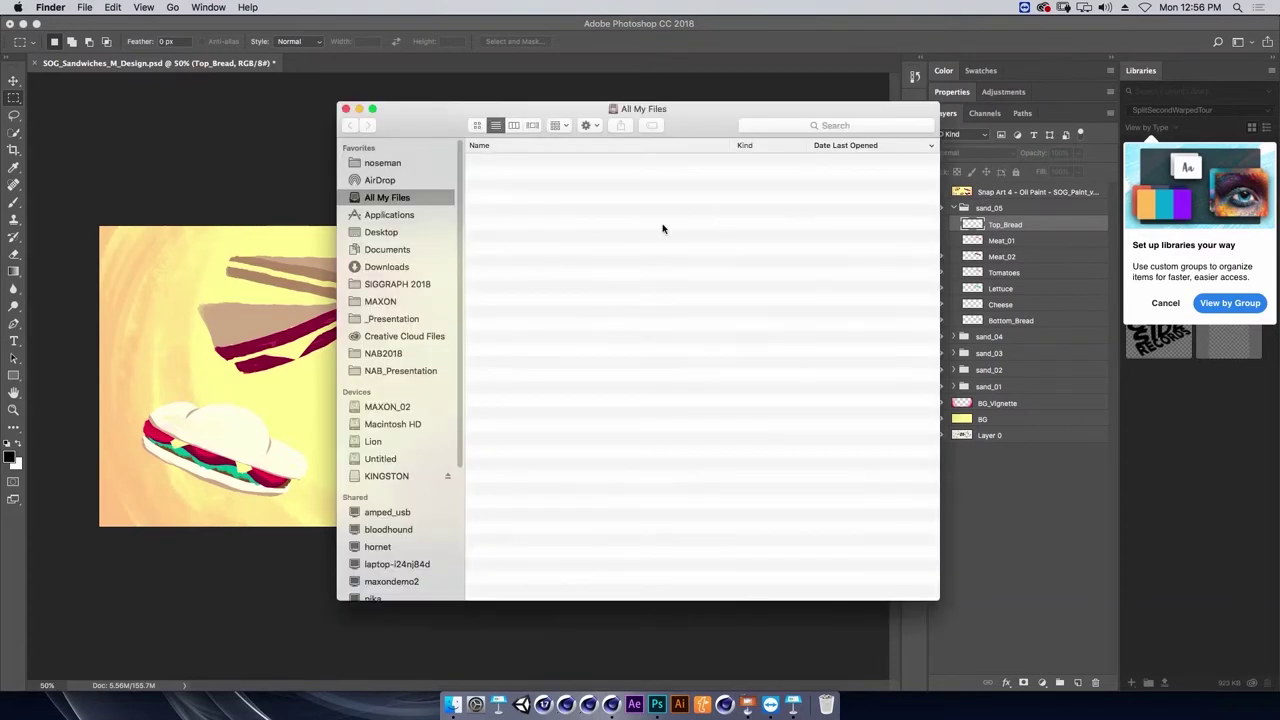
{"action": "left_click", "coordinate": [388, 310]}
{"action": "left_click", "coordinate": [532, 145]}
{"action": "left_click", "coordinate": [621, 113]}
{"action": "key", "text": "Escape"}
{"action": "left_click", "coordinate": [678, 137]}
{"action": "key", "text": "Left"}
{"action": "key", "text": "Down"}
{"action": "key", "text": "Right"}
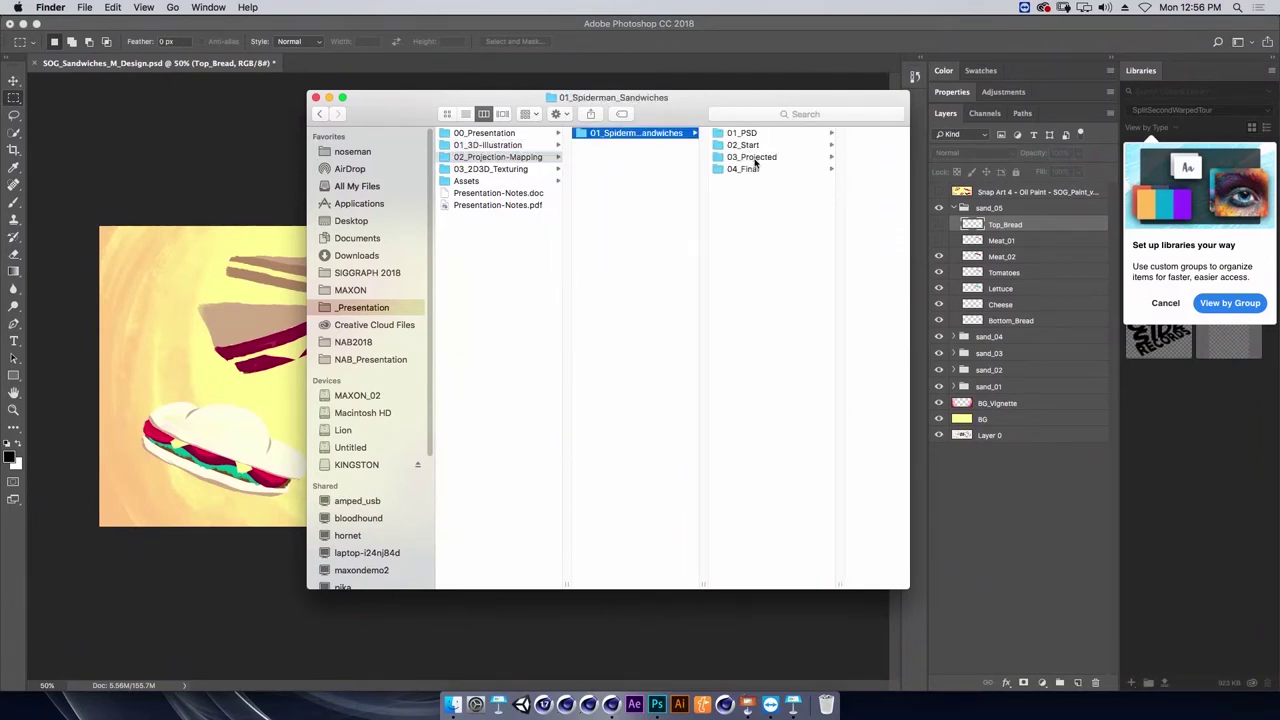
{"action": "left_click", "coordinate": [787, 136]}
Preview SOG_Sandwiches_M.psd, then close the preview.
{"action": "double_click", "coordinate": [846, 159]}
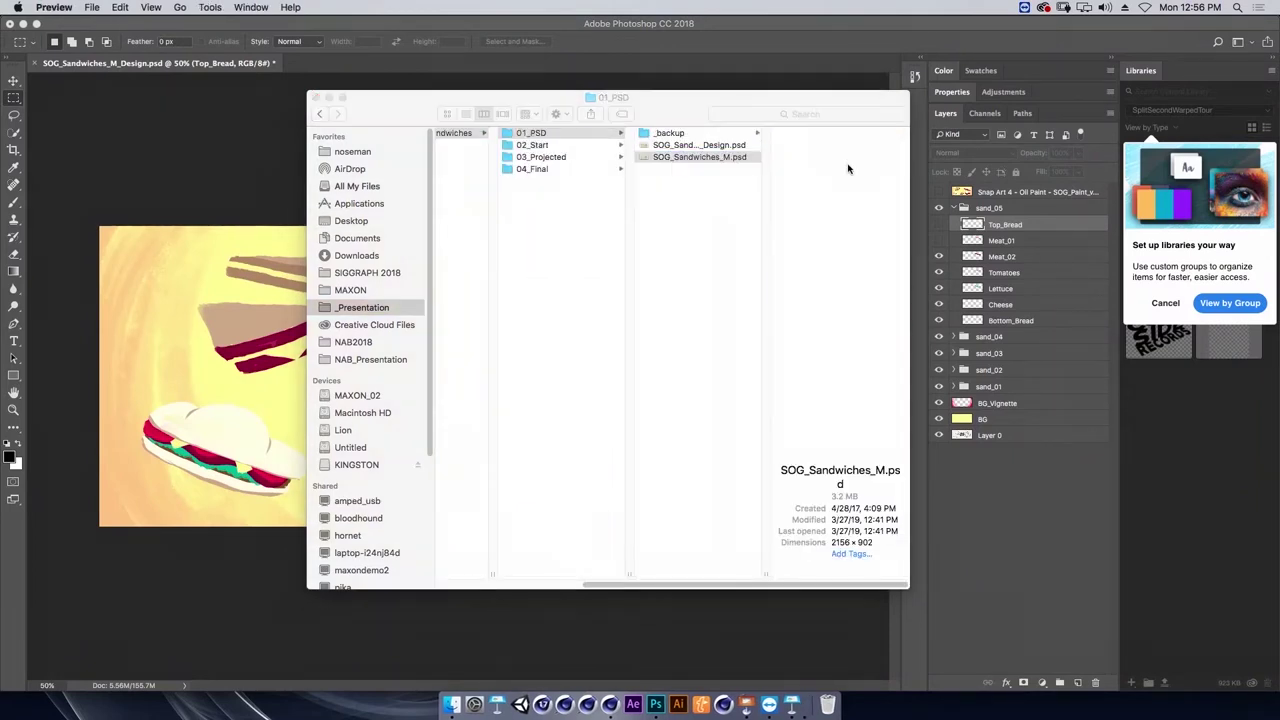
{"action": "key", "text": "super+w"}
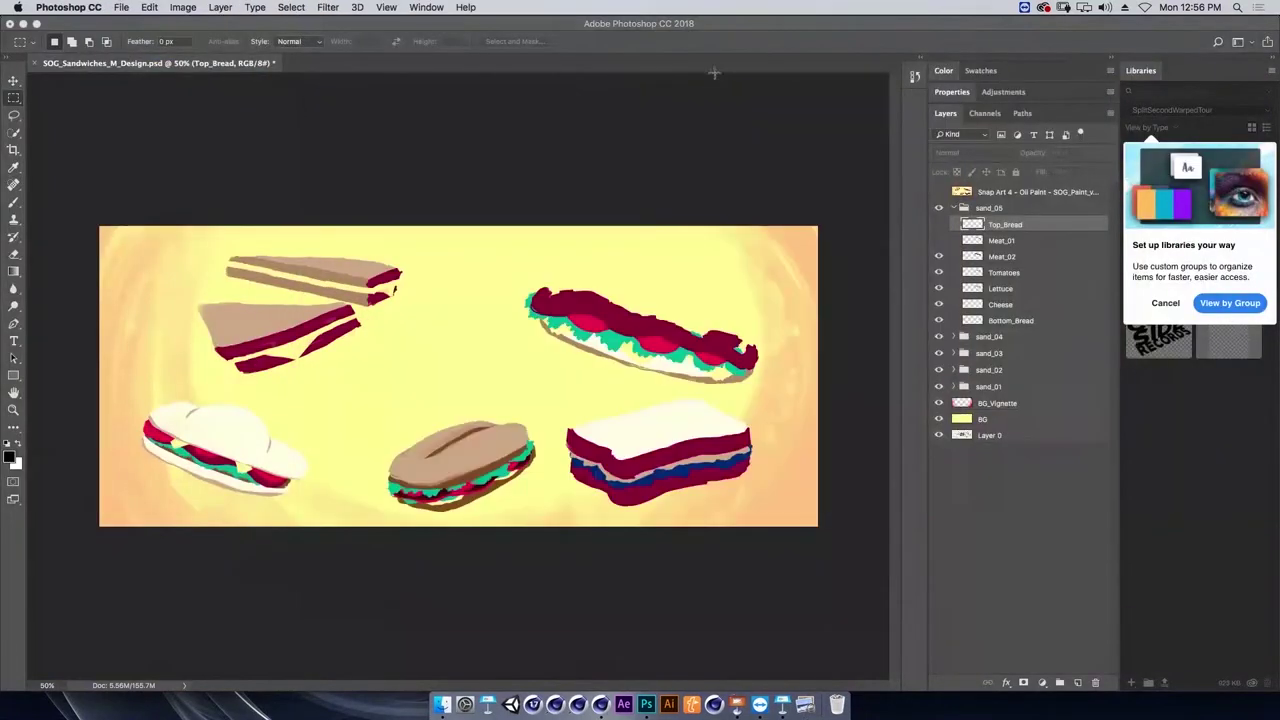
{"action": "key", "text": "super+Tab"}
Open SOG_Sandwiches_M.psd in Photoshop and hide the Sand_03 Top_Bread, Meat_01, Meat_02, Tomato and Lettuce layers.
{"action": "left_click_drag", "start_coordinate": [717, 150], "coordinate": [610, 75]}
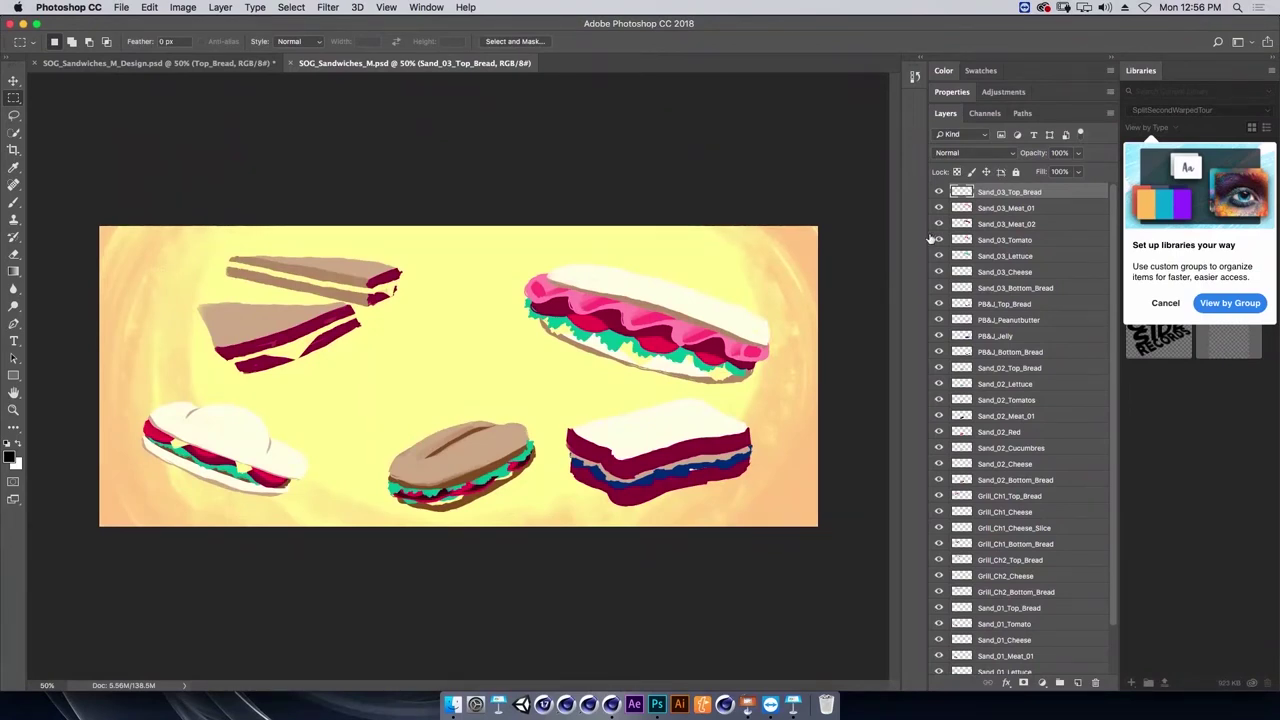
{"action": "left_click", "coordinate": [938, 191]}
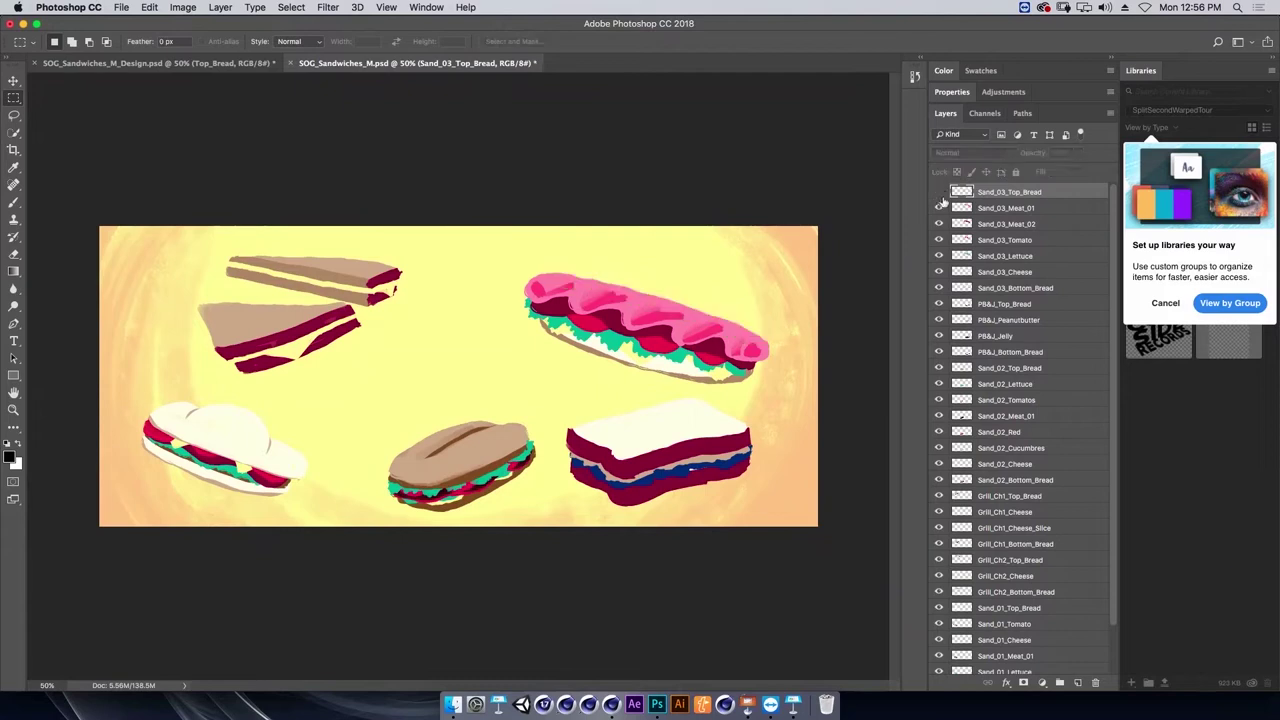
{"action": "left_click", "coordinate": [938, 207]}
{"action": "left_click", "coordinate": [938, 224]}
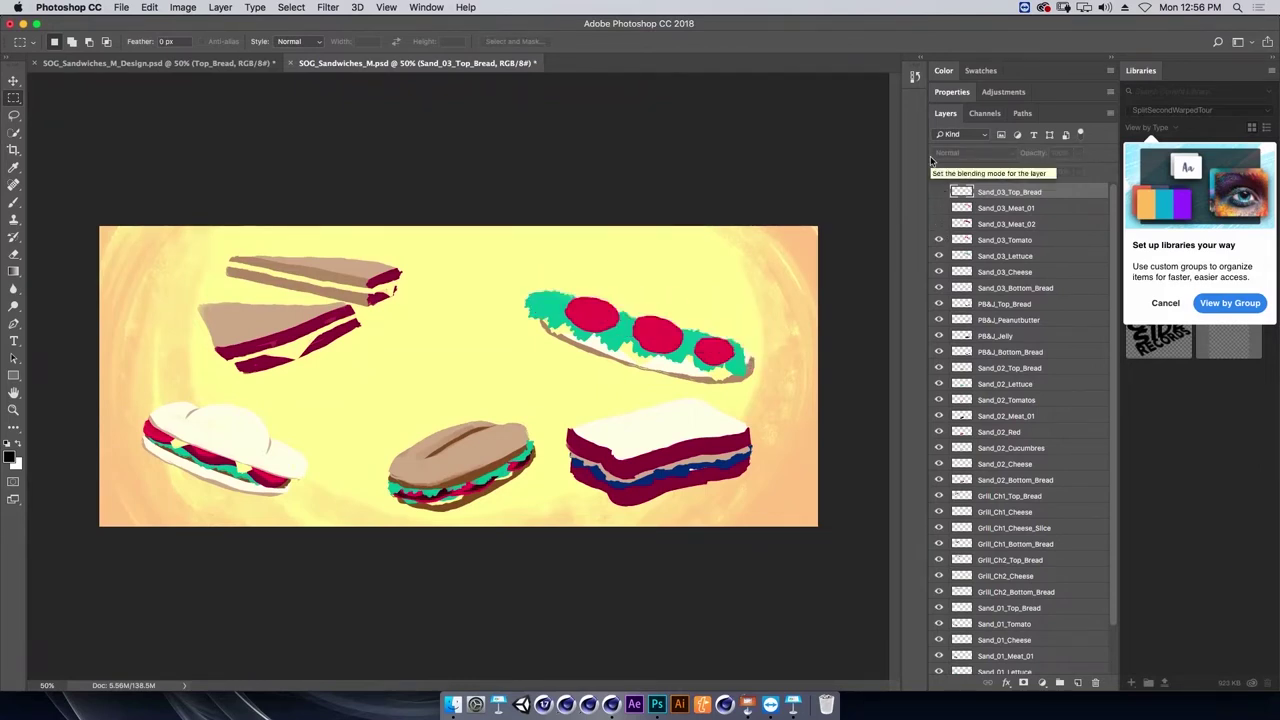
{"action": "left_click", "coordinate": [939, 241]}
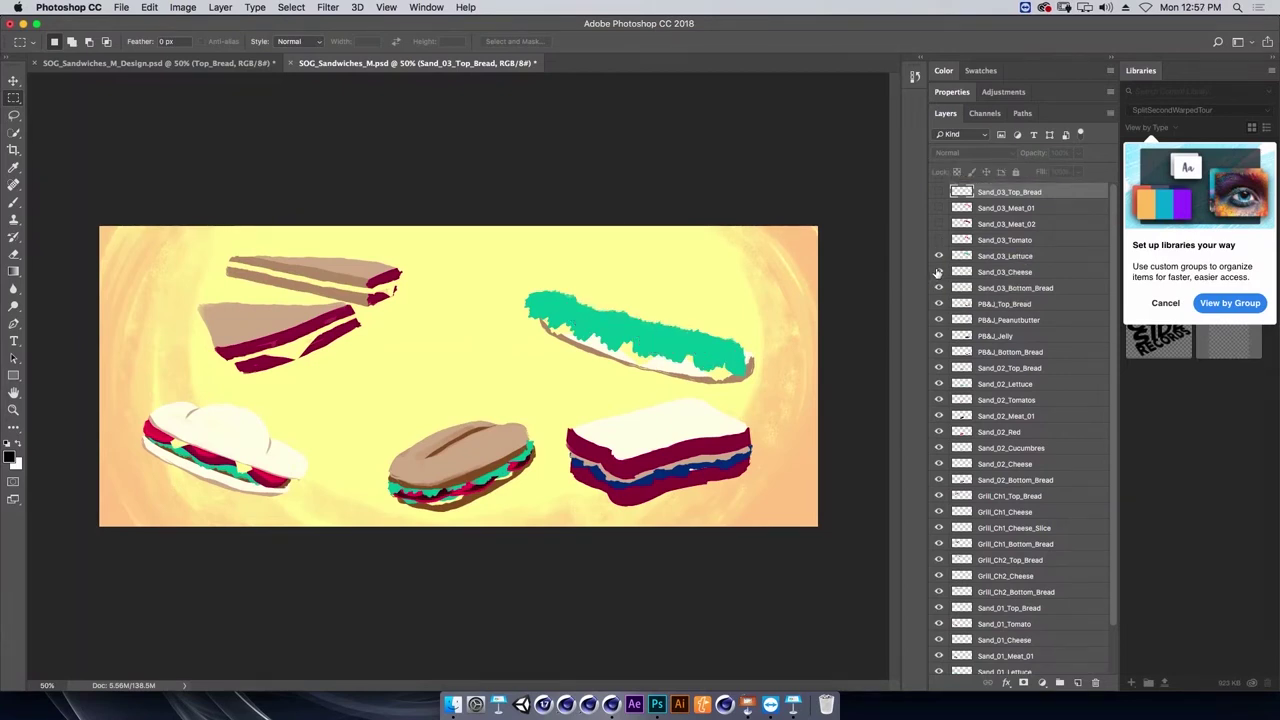
{"action": "left_click", "coordinate": [939, 256]}
Turn all the Sand_03 layers back on, from Lettuce up to Top_Bread.
{"action": "left_click", "coordinate": [939, 272]}
{"action": "left_click", "coordinate": [939, 272]}
{"action": "left_click", "coordinate": [939, 256]}
{"action": "left_click", "coordinate": [939, 256]}
{"action": "left_click", "coordinate": [939, 256]}
{"action": "left_click", "coordinate": [939, 240]}
{"action": "left_click", "coordinate": [939, 224]}
{"action": "left_click", "coordinate": [939, 208]}
{"action": "left_click", "coordinate": [939, 192]}
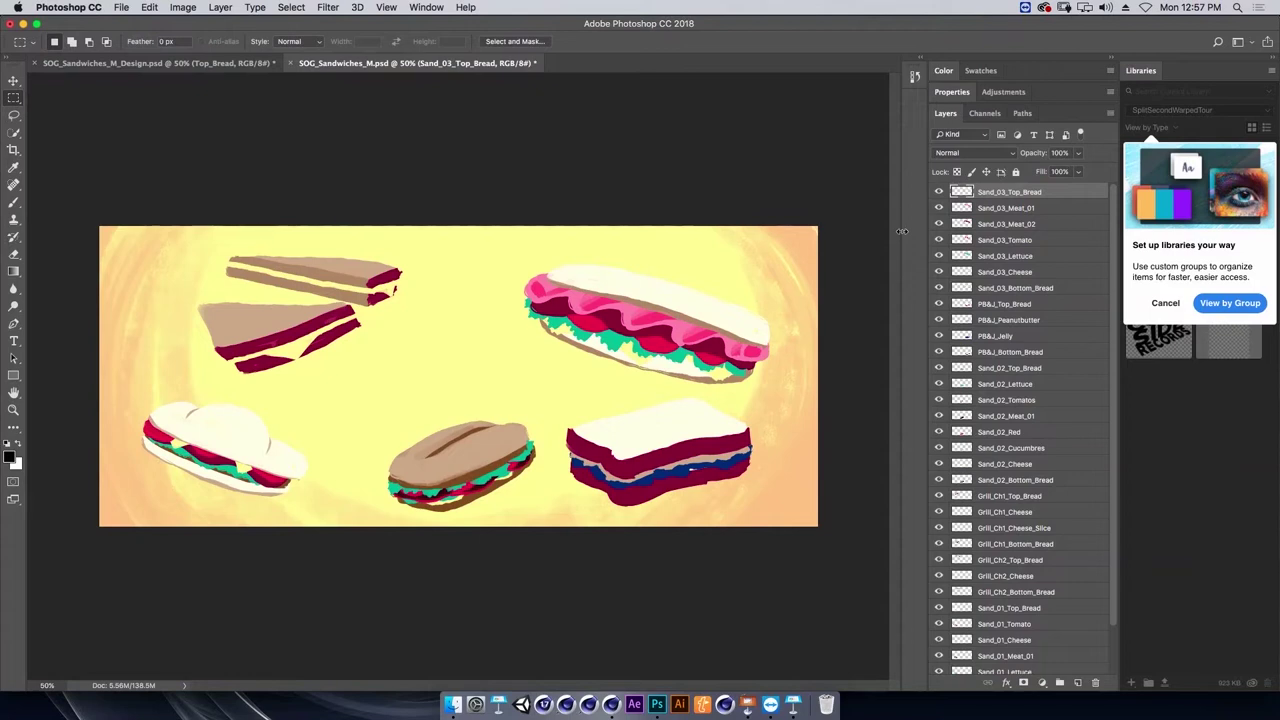
{"action": "key", "text": "super+Tab"}
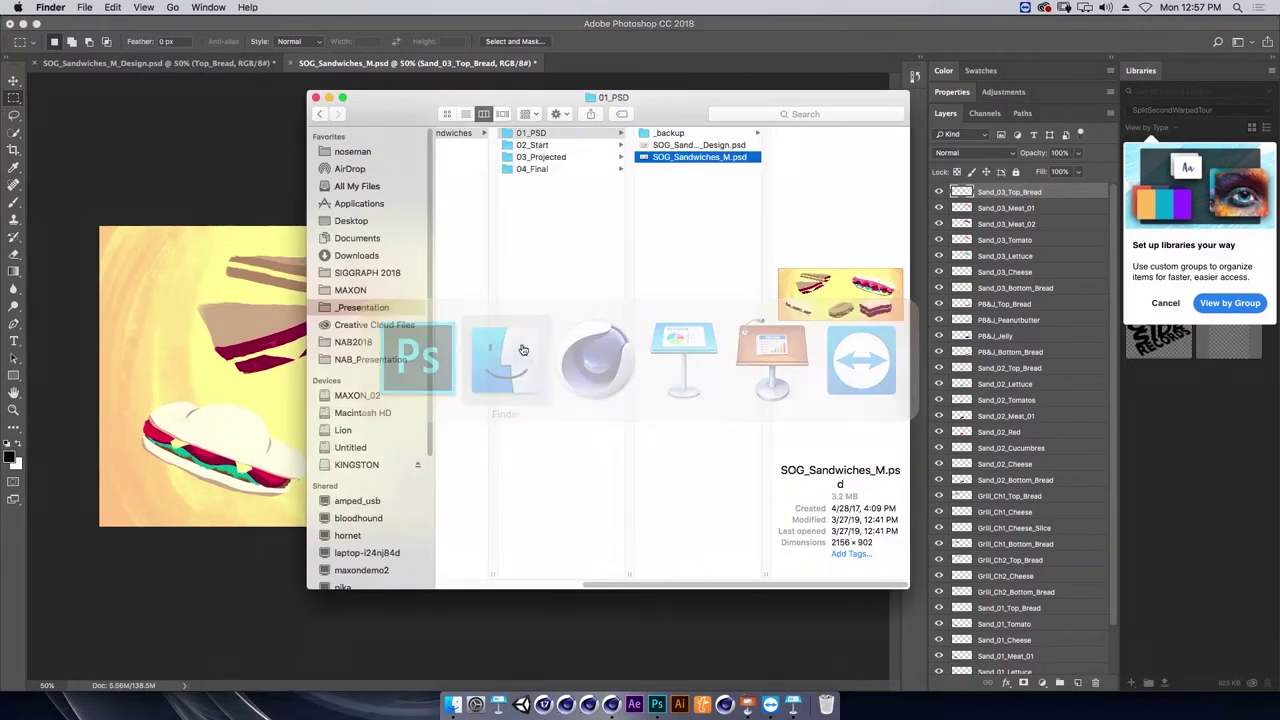
Open SOGMOE3000_v005_Start.c4d from the 02_Start folder in Cinema 4D.
{"action": "left_click", "coordinate": [596, 146]}
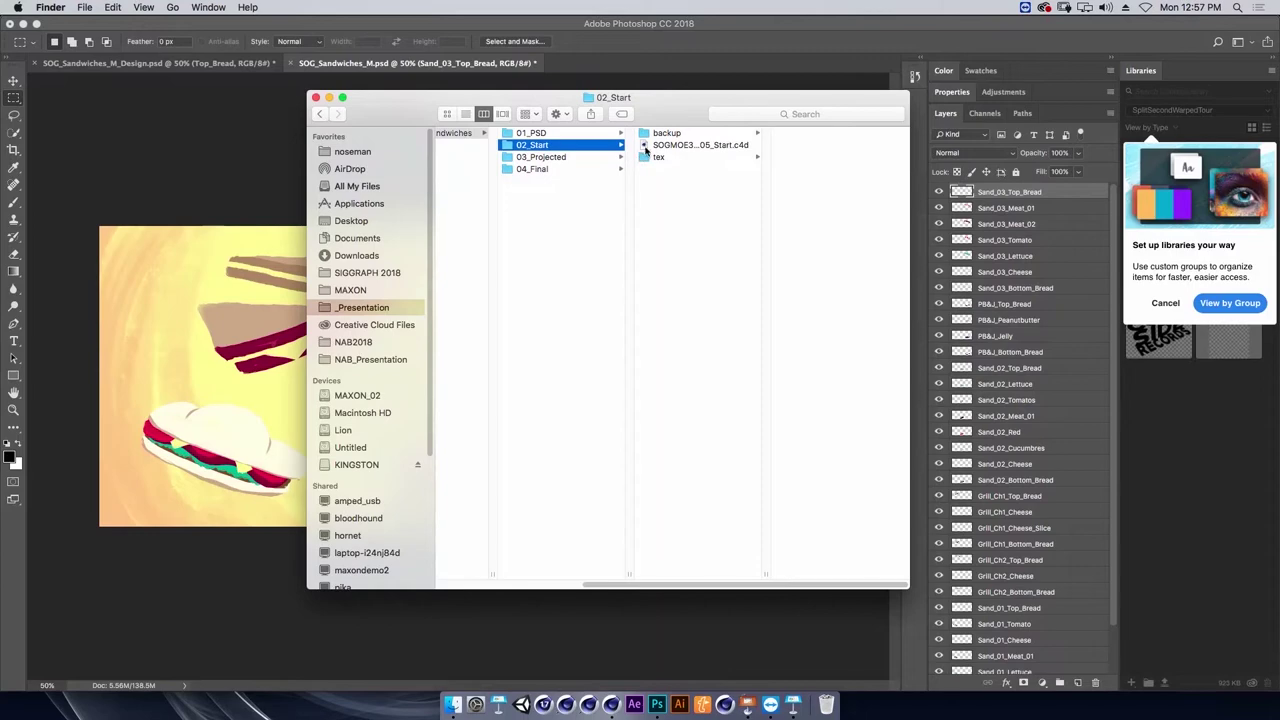
{"action": "left_click", "coordinate": [645, 150]}
{"action": "double_click", "coordinate": [641, 147]}
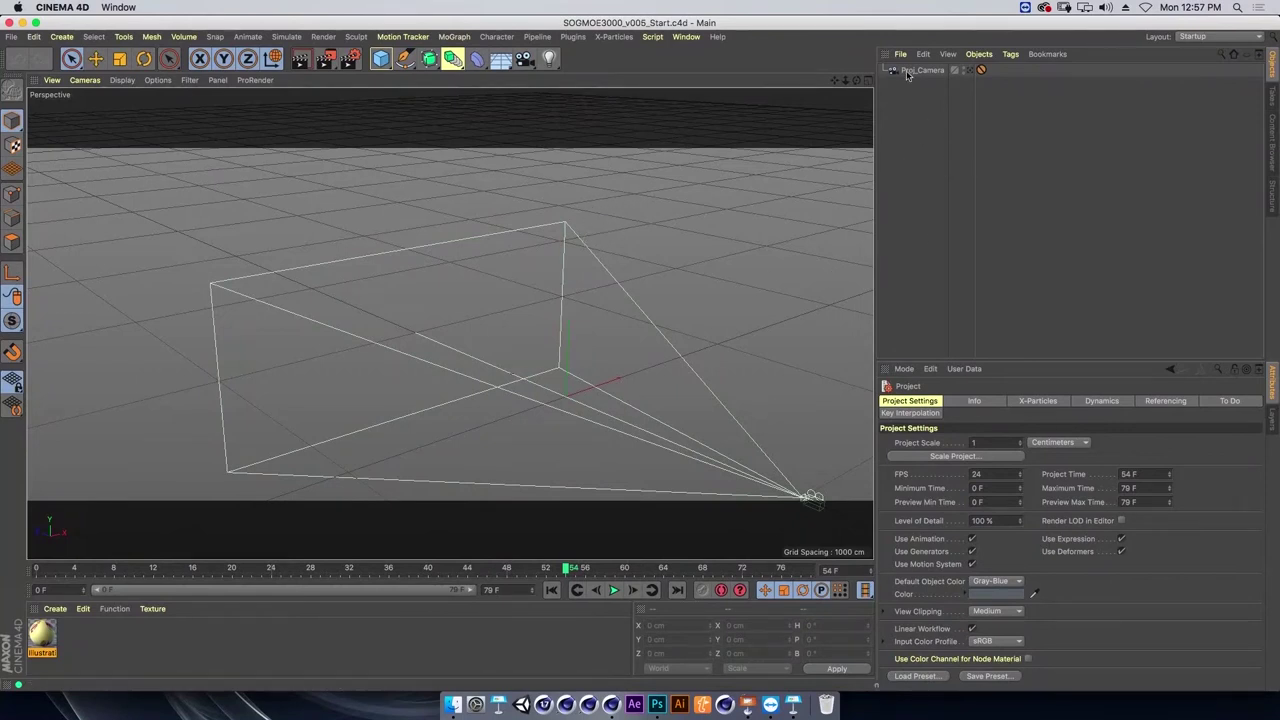
Add a Protection tag to Proj_Camera to lock it in place.
{"action": "left_click", "coordinate": [981, 70]}
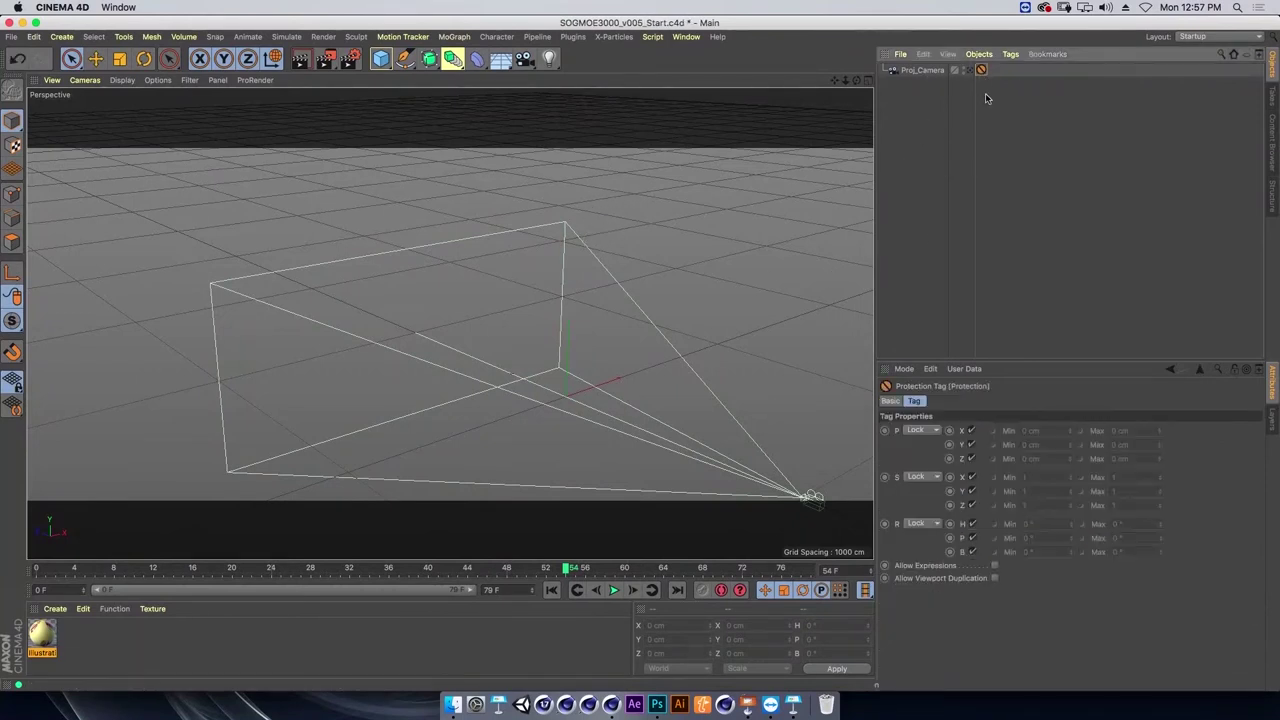
{"action": "right_click", "coordinate": [935, 76]}
{"action": "mouse_move", "coordinate": [979, 75]}
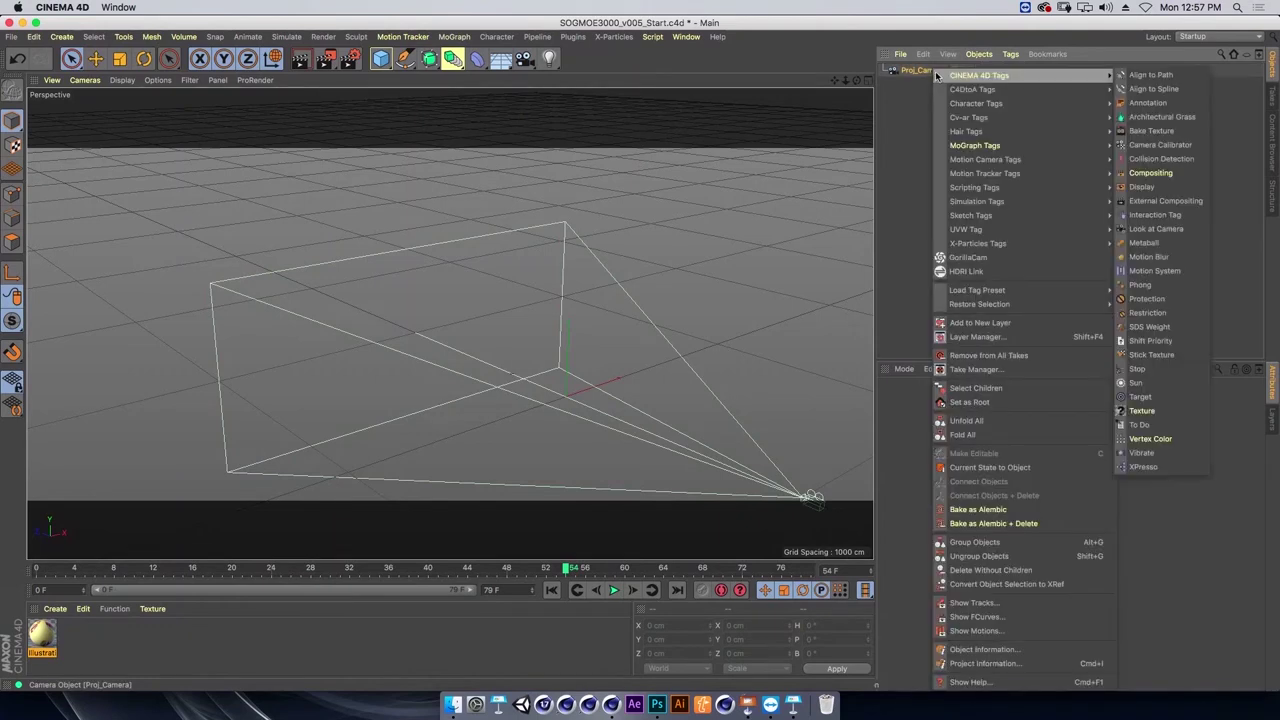
{"action": "left_click", "coordinate": [1135, 300]}
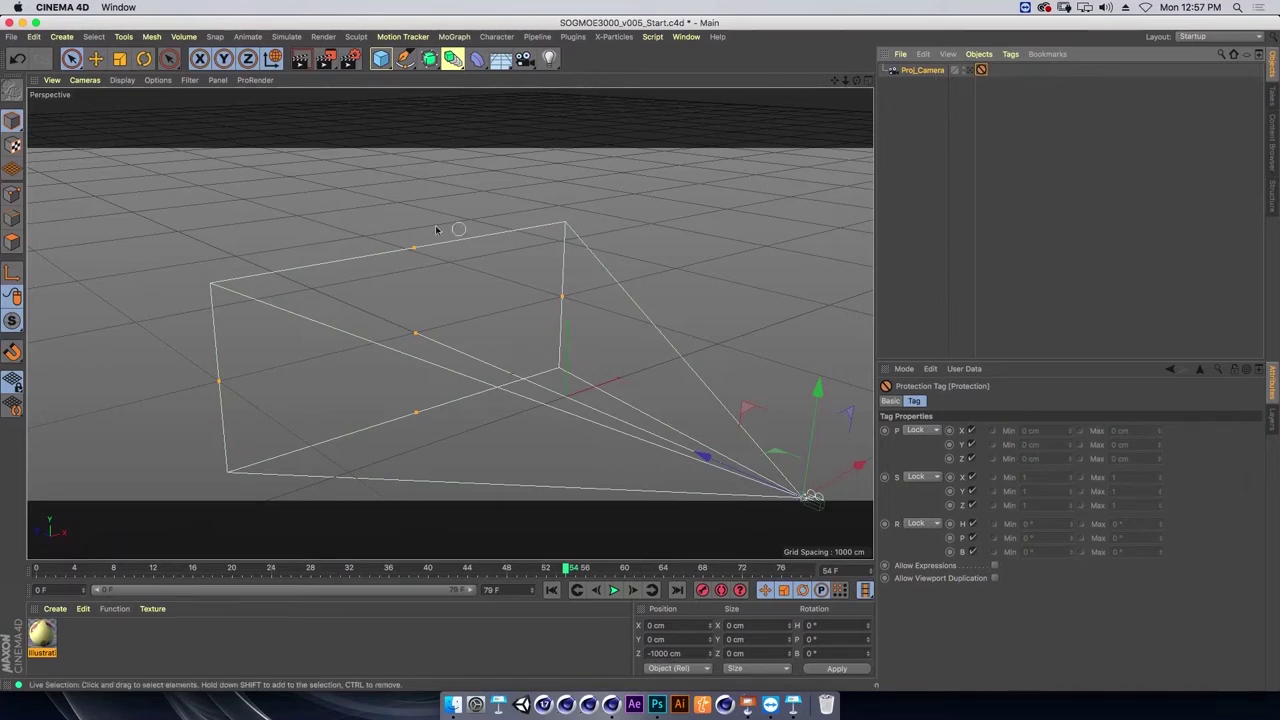
Set the render output width to 2156 pixels (2156 × 902) and view through Proj_Camera.
{"action": "left_click", "coordinate": [350, 59]}
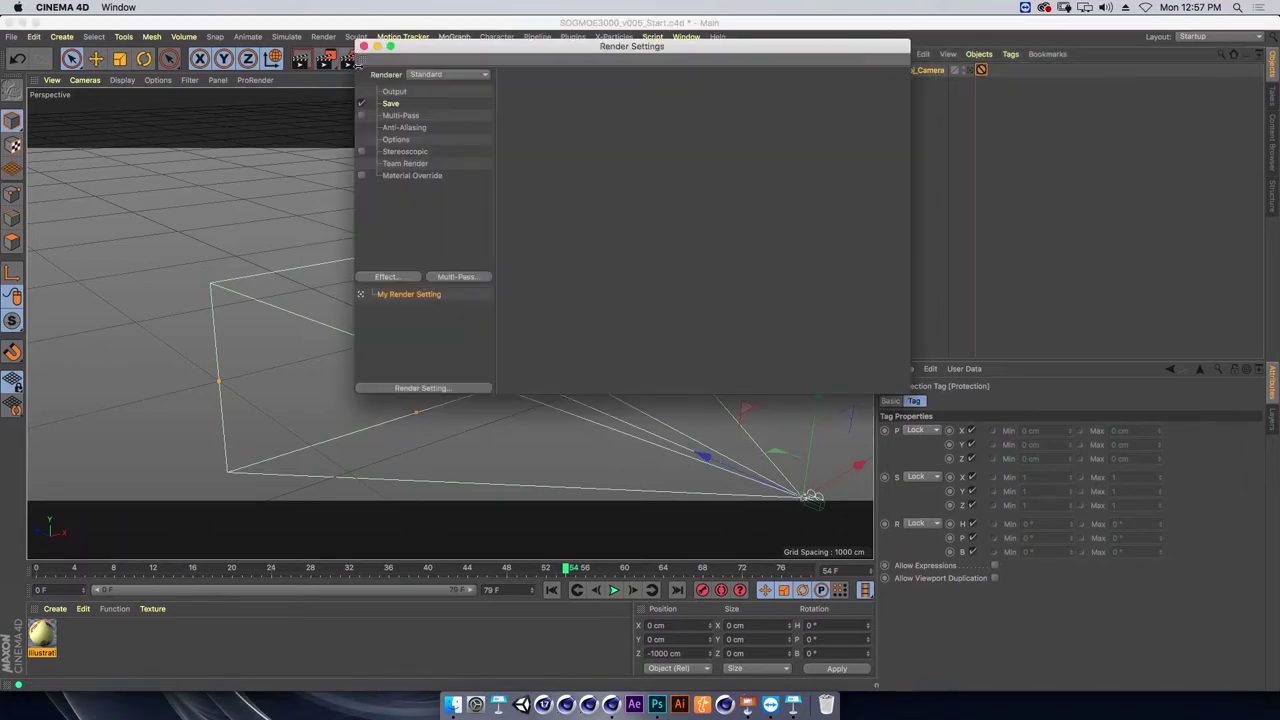
{"action": "left_click", "coordinate": [395, 92]}
{"action": "key", "text": "Tab"}
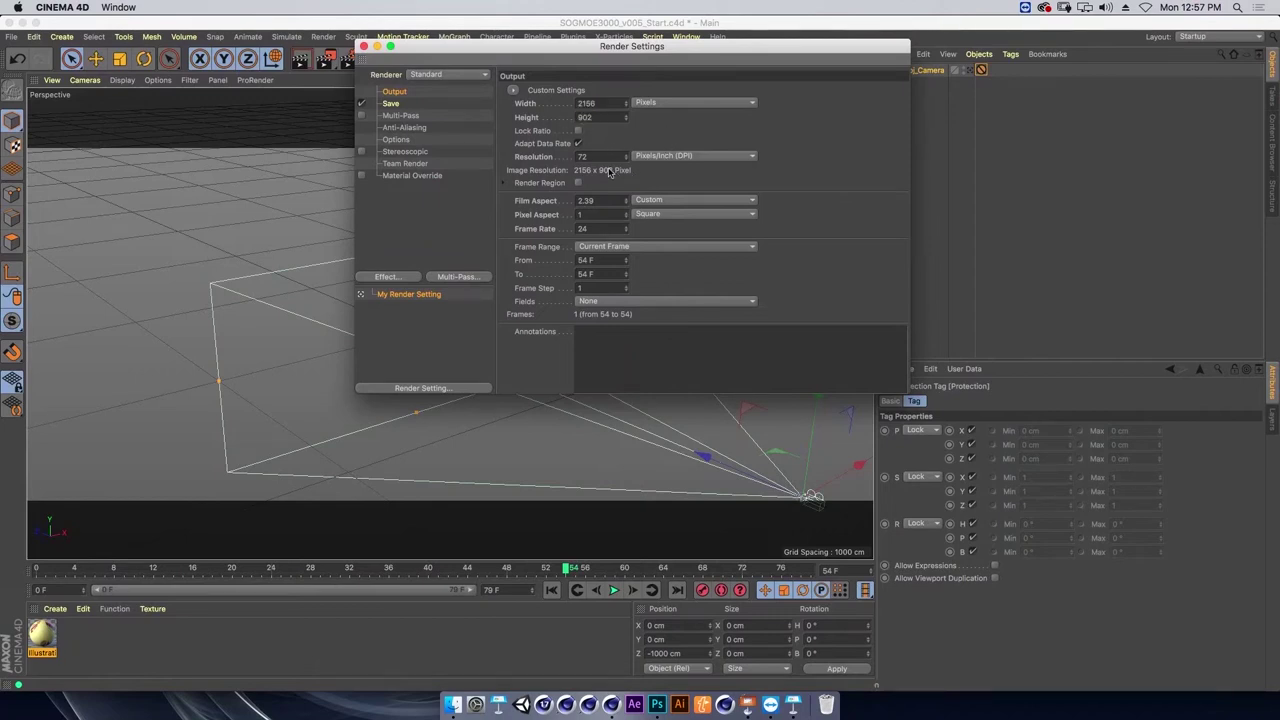
{"action": "left_click", "coordinate": [364, 47]}
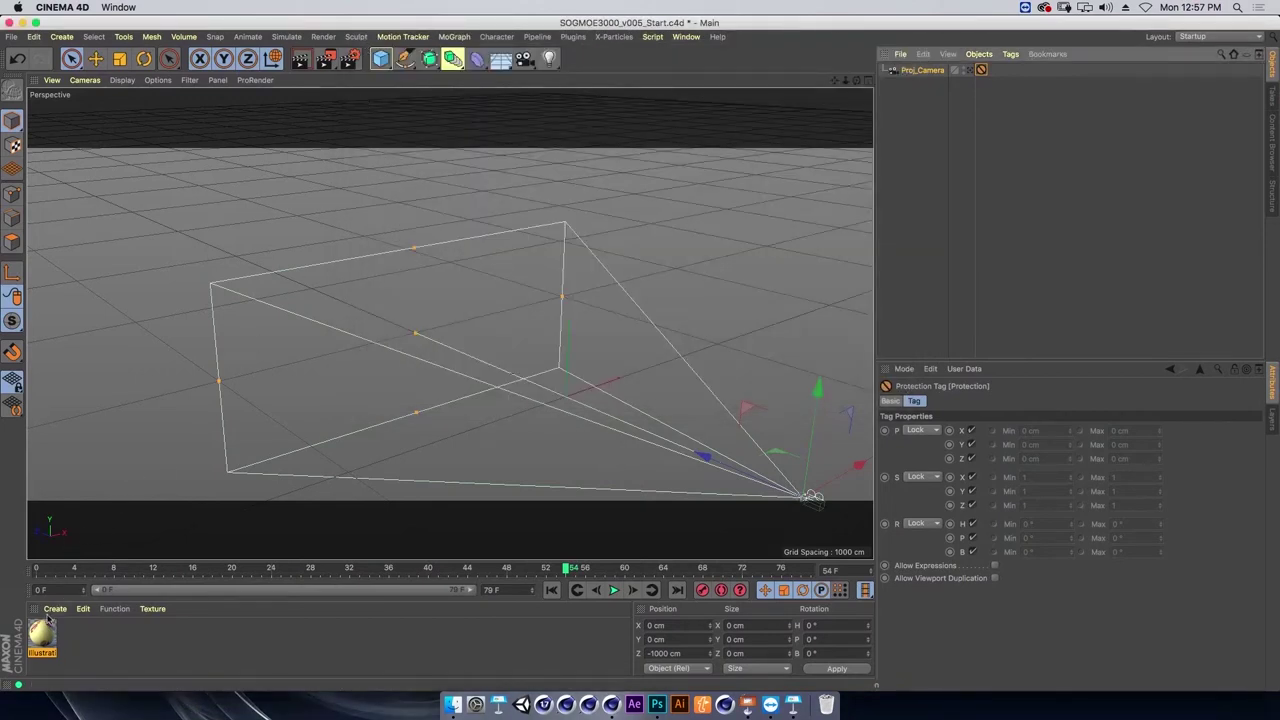
{"action": "left_click", "coordinate": [966, 70]}
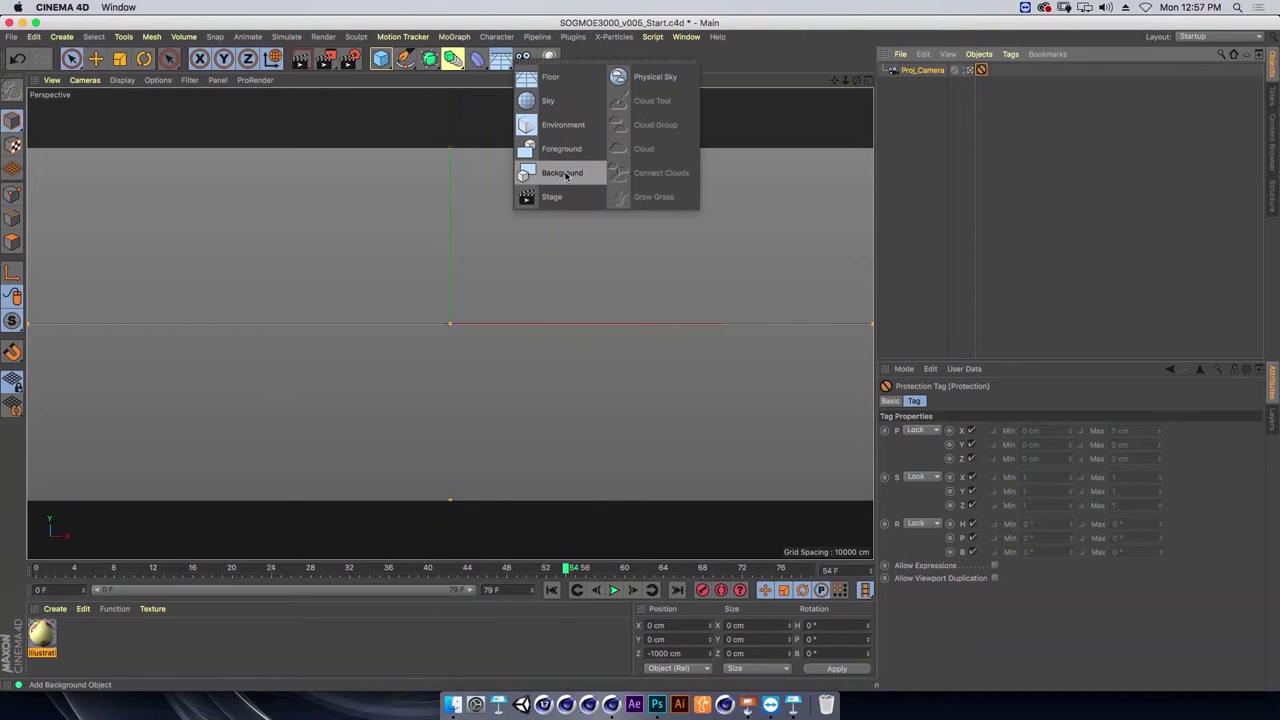
Add a Background object and apply the Illustration_Ref sandwich material to it.
{"action": "left_click_drag", "start_coordinate": [503, 63], "coordinate": [566, 172]}
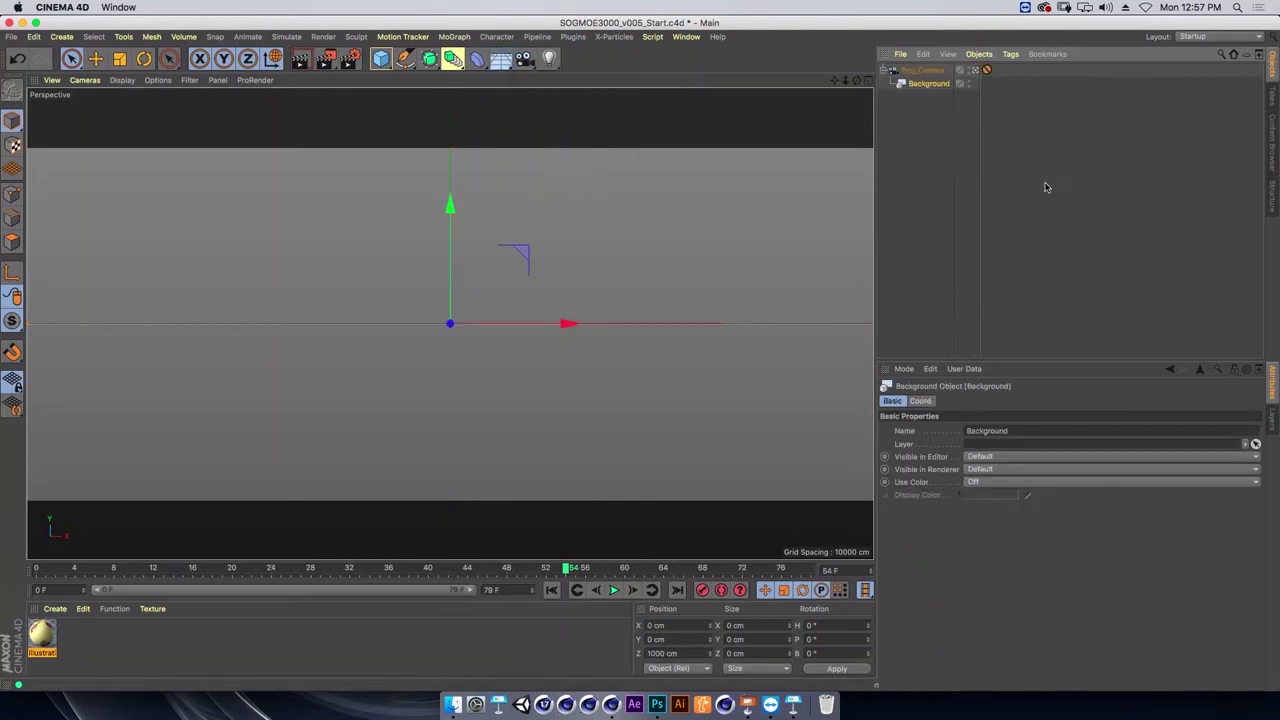
{"action": "left_click", "coordinate": [932, 200]}
{"action": "left_click_drag", "start_coordinate": [38, 633], "coordinate": [935, 84]}
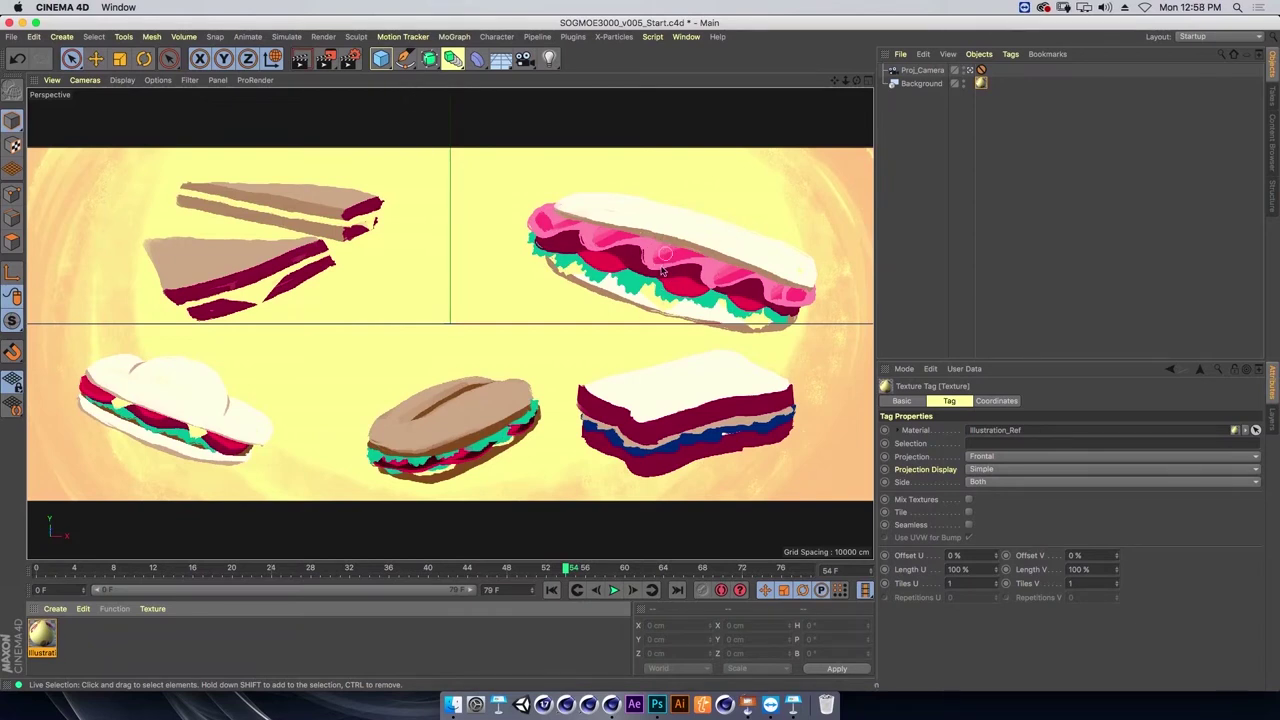
Add a cube, flatten it, and tilt it over the pink sandwich at upper right.
{"action": "left_click", "coordinate": [381, 58]}
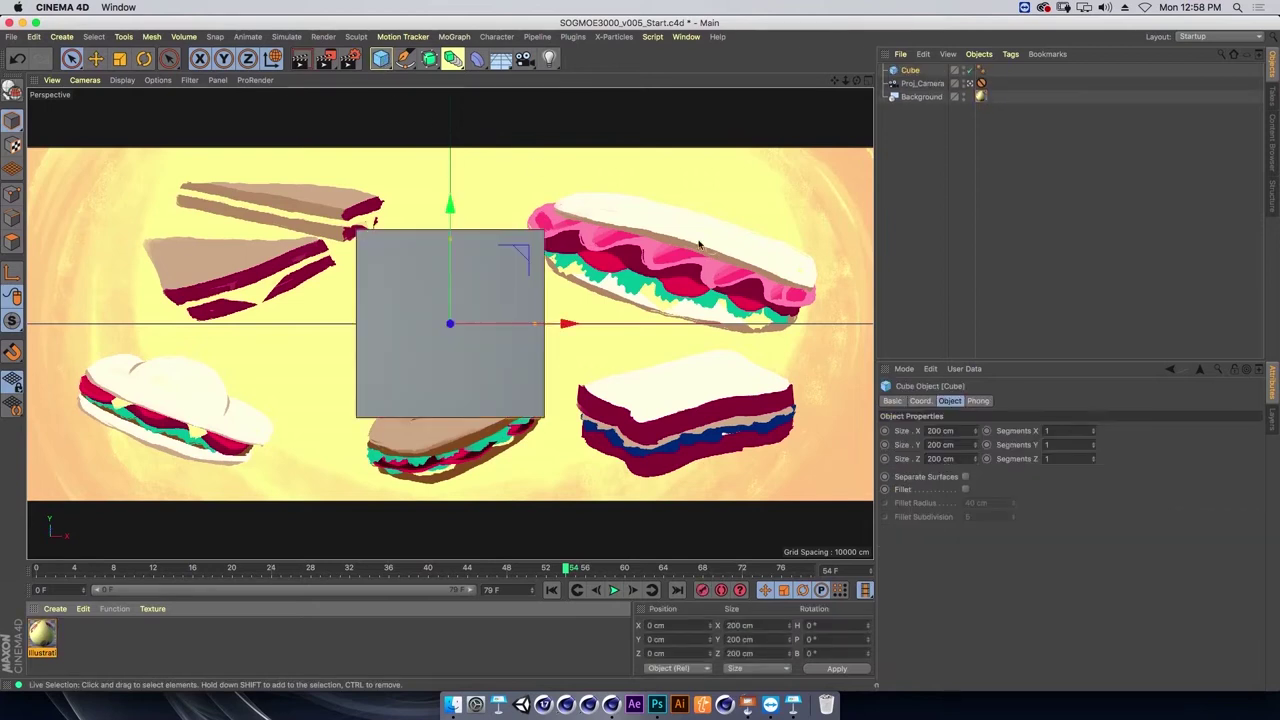
{"action": "left_click_drag", "start_coordinate": [451, 233], "coordinate": [451, 285]}
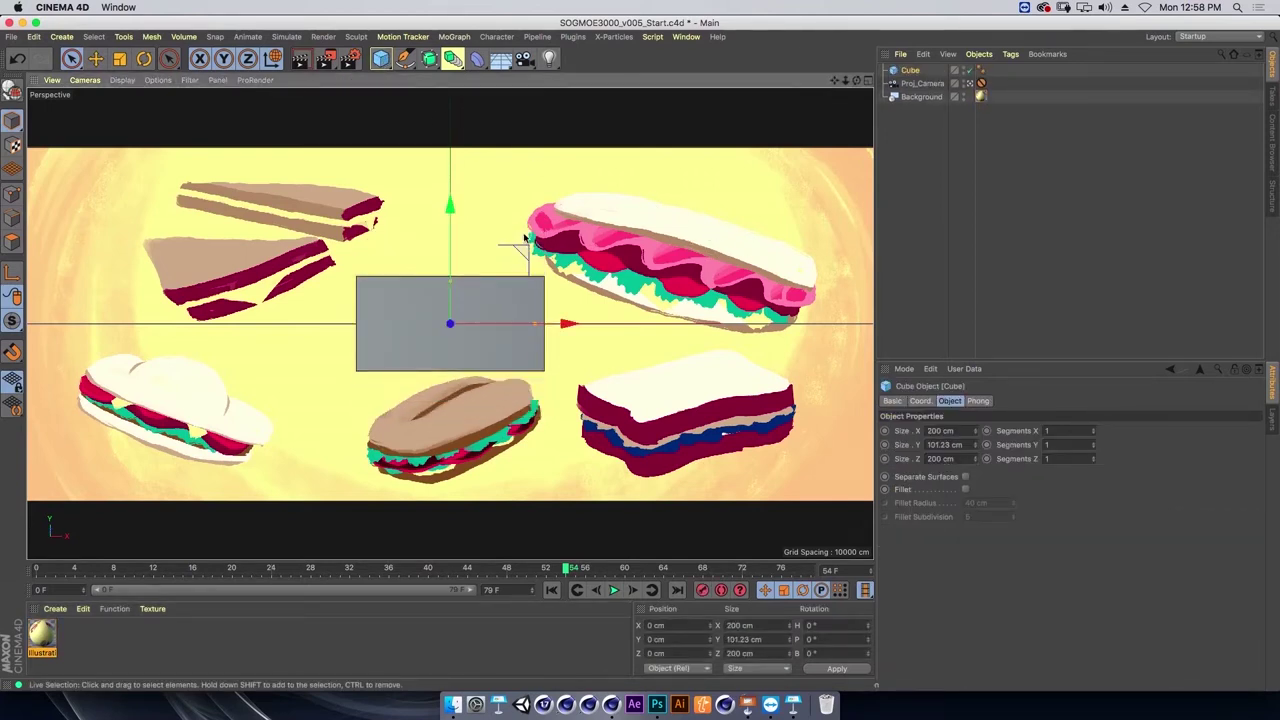
{"action": "left_click_drag", "start_coordinate": [527, 240], "coordinate": [773, 171]}
{"action": "key", "text": "r"}
{"action": "mouse_move", "coordinate": [738, 250]}
{"action": "left_mouse_down"}
{"action": "mouse_move", "coordinate": [700, 272]}
{"action": "mouse_move", "coordinate": [762, 198]}
{"action": "mouse_move", "coordinate": [707, 214]}
{"action": "left_mouse_up"}
Refine the cube's length, tilt and thickness into a thin slab along the top bread, saving the scene.
{"action": "key", "text": "e"}
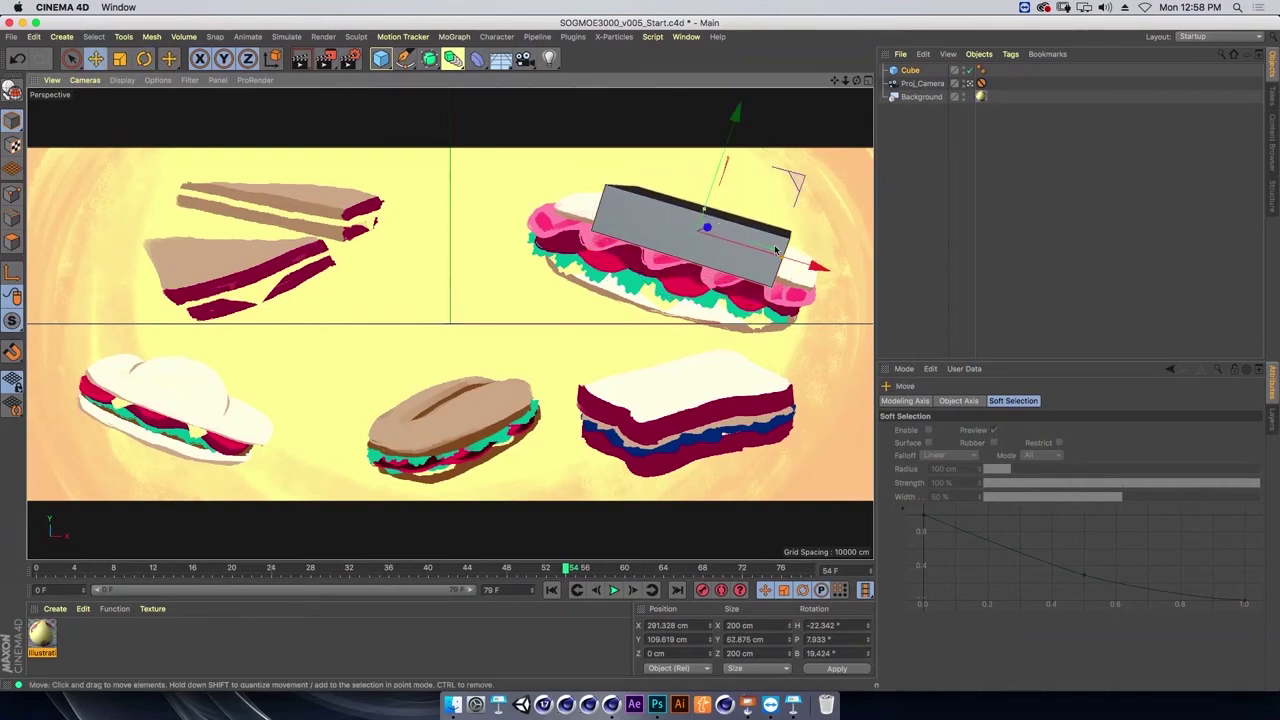
{"action": "left_click_drag", "start_coordinate": [789, 261], "coordinate": [817, 268]}
{"action": "key", "text": "r"}
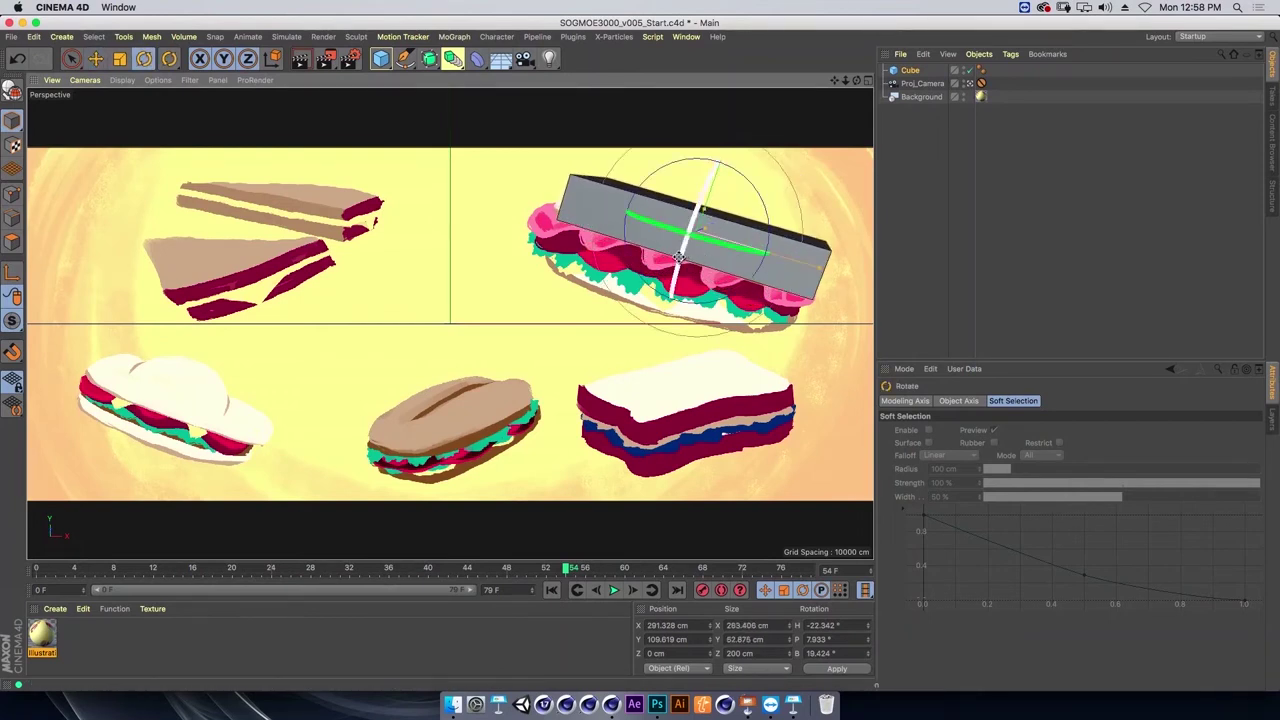
{"action": "left_click_drag", "start_coordinate": [705, 250], "coordinate": [731, 262]}
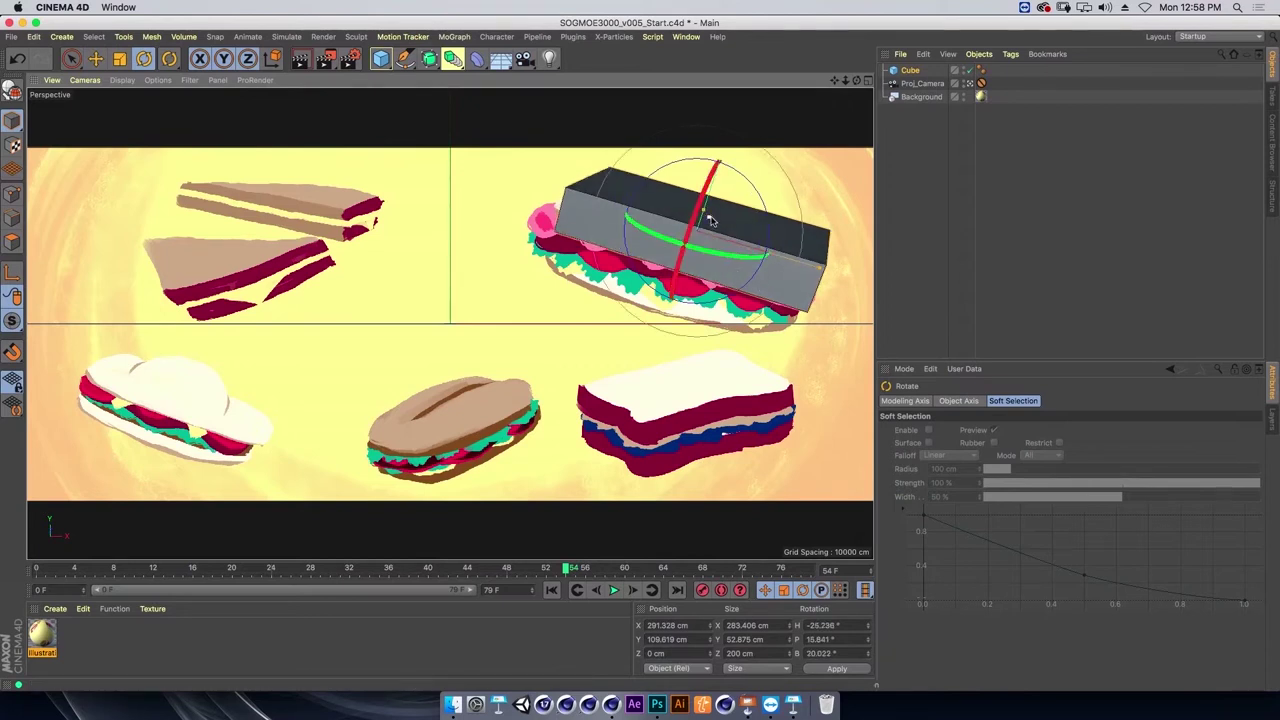
{"action": "left_click_drag", "start_coordinate": [707, 215], "coordinate": [707, 228]}
{"action": "key", "text": "e"}
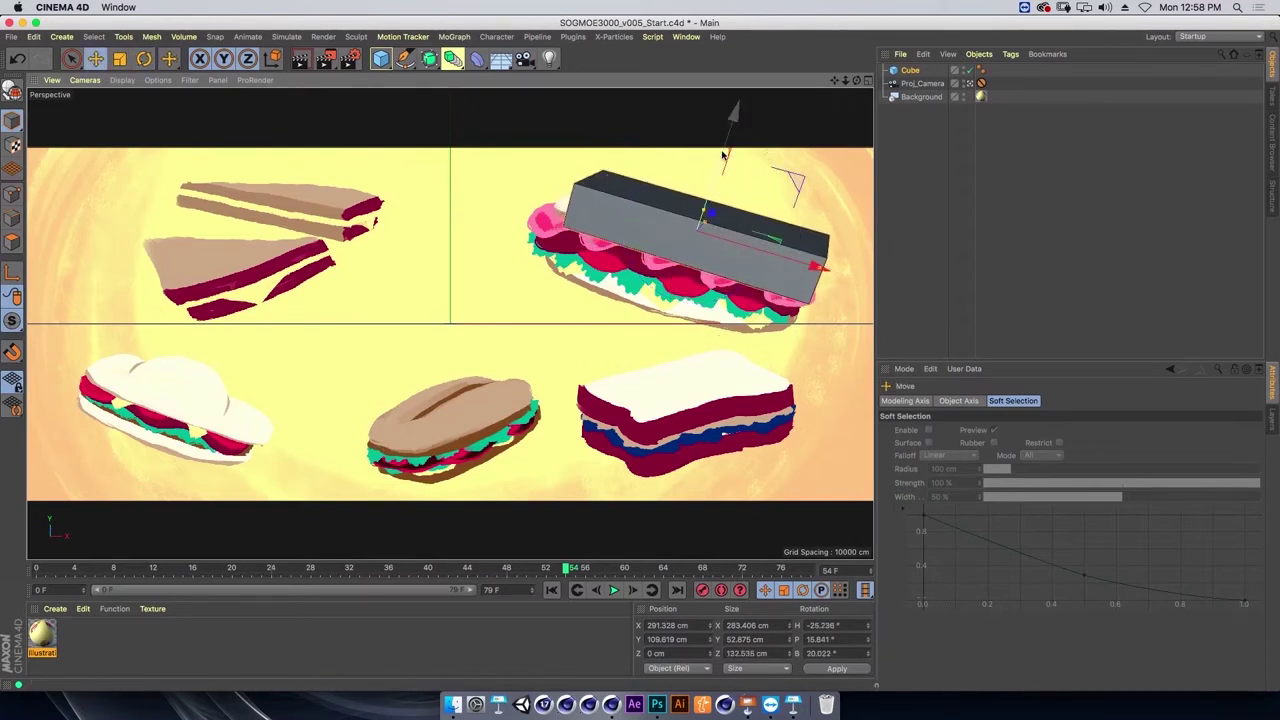
{"action": "mouse_move", "coordinate": [755, 256]}
{"action": "left_mouse_down"}
{"action": "mouse_move", "coordinate": [745, 252]}
{"action": "mouse_move", "coordinate": [822, 278]}
{"action": "left_mouse_up"}
{"action": "key", "text": "super+s"}
{"action": "left_click_drag", "start_coordinate": [695, 220], "coordinate": [733, 254]}
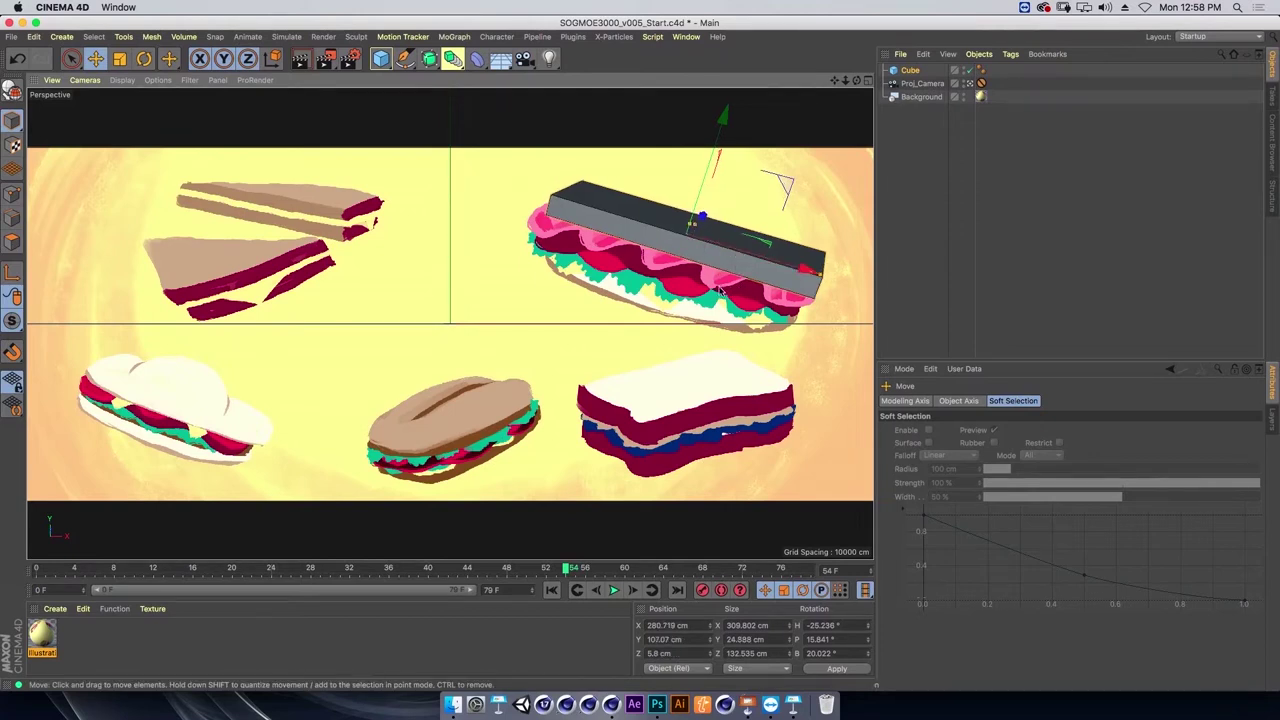
Rename the cube Top_Bread and group it under a null named Sandwich_03.
{"action": "left_click_drag", "start_coordinate": [909, 70], "coordinate": [912, 102]}
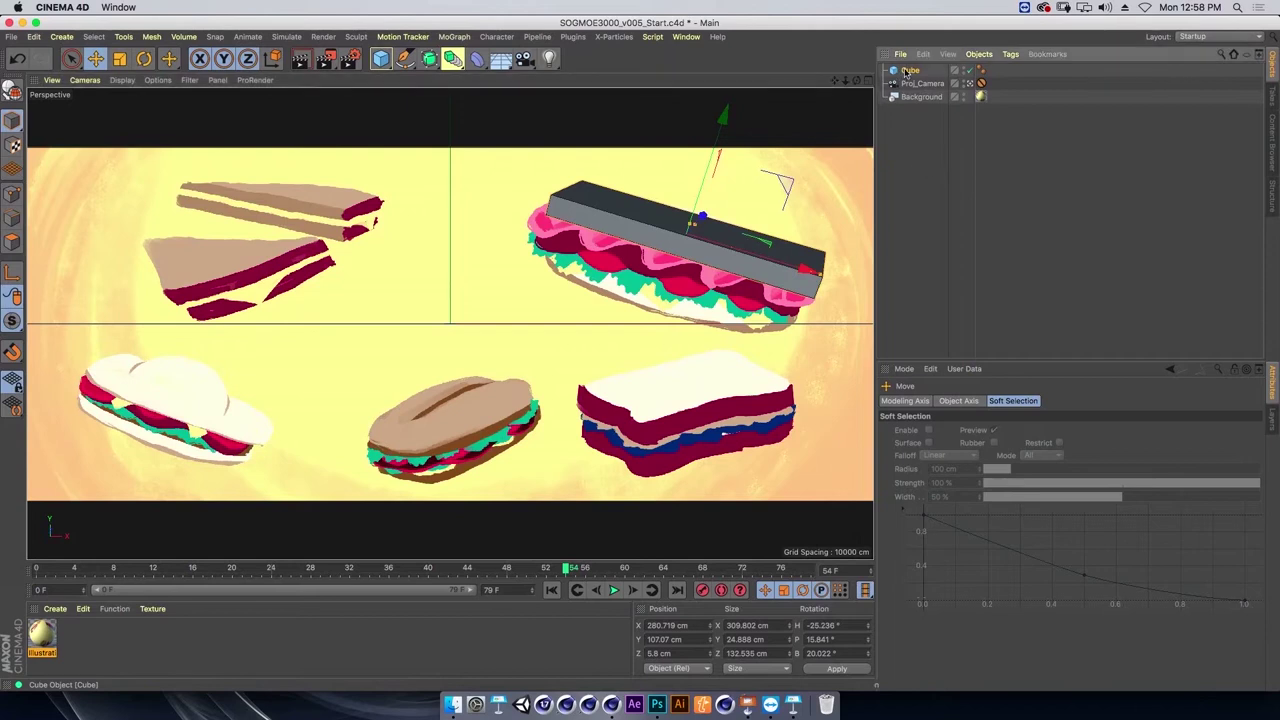
{"action": "double_click", "coordinate": [911, 97]}
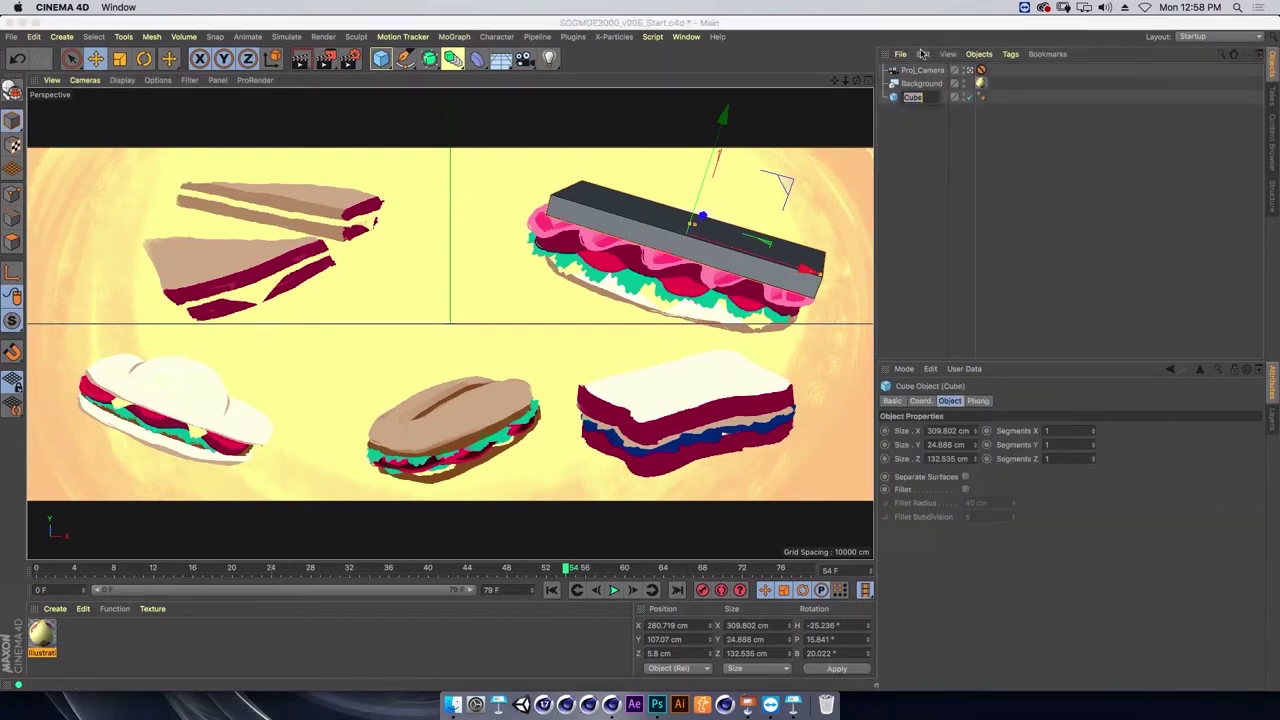
{"action": "type", "text": "Top_Bread"}
{"action": "key", "text": "Return"}
{"action": "key", "text": "alt+g"}
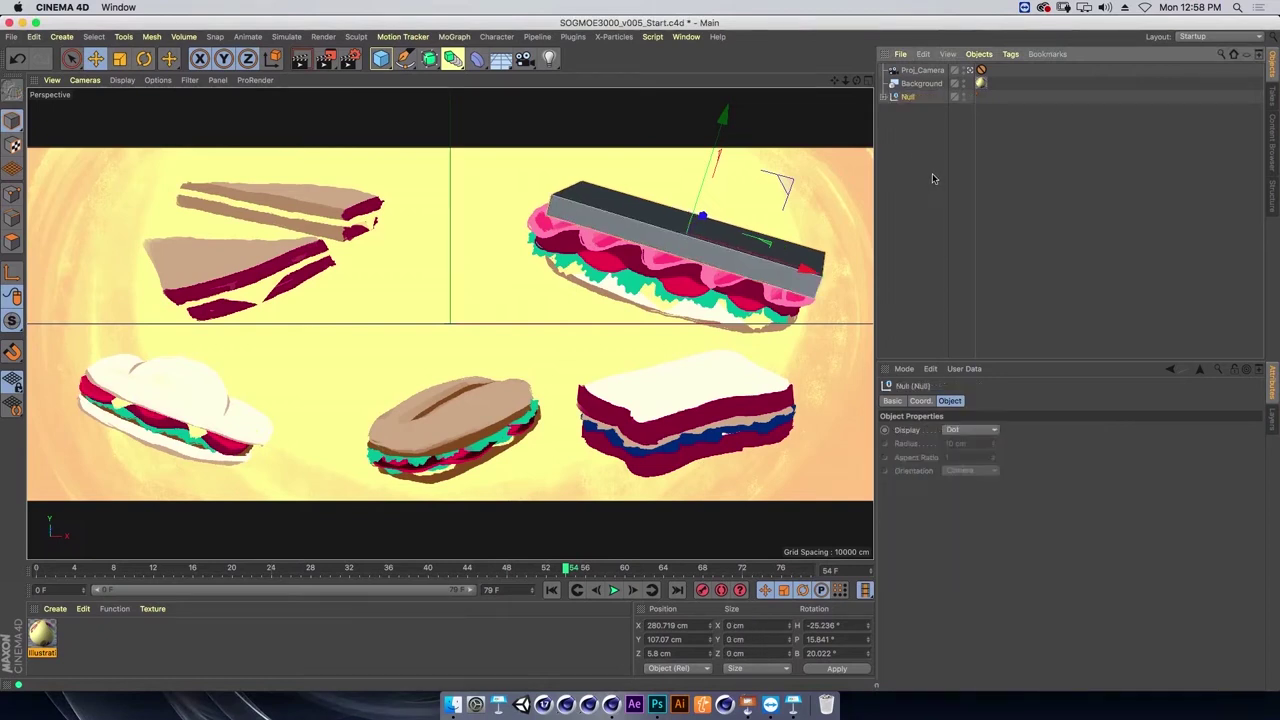
{"action": "left_click", "coordinate": [887, 98]}
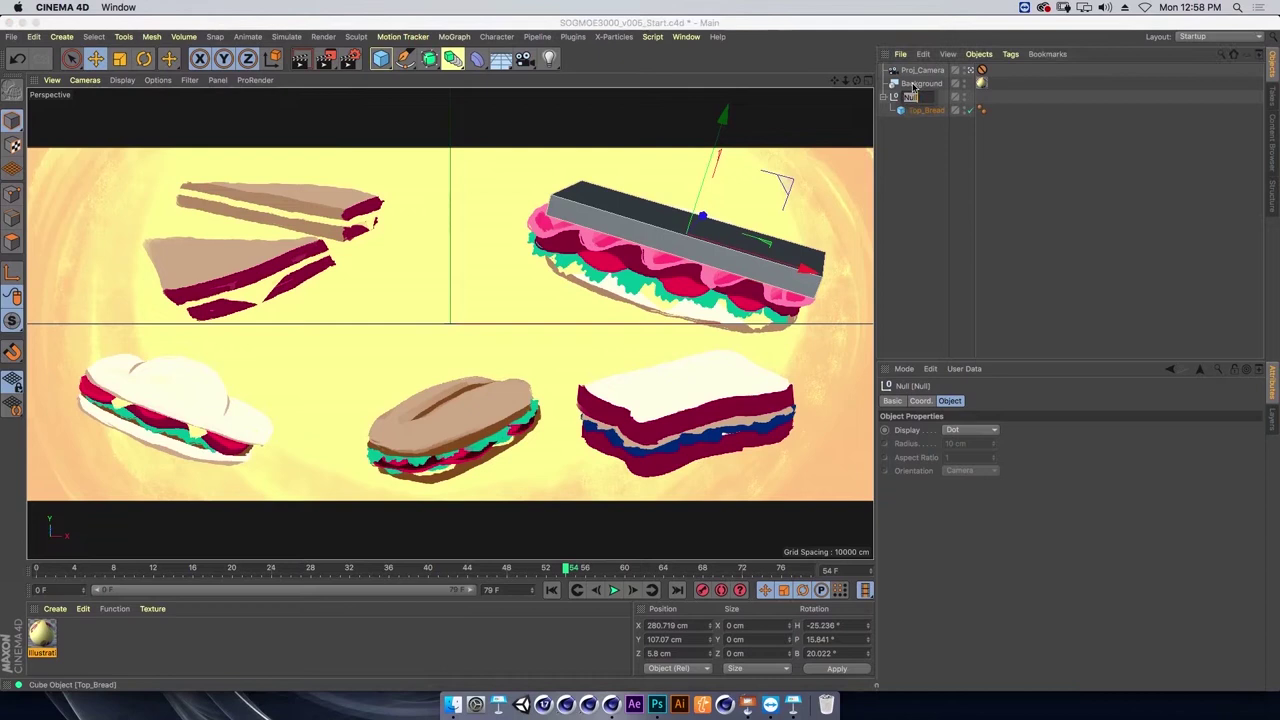
{"action": "type", "text": "sandwich"}
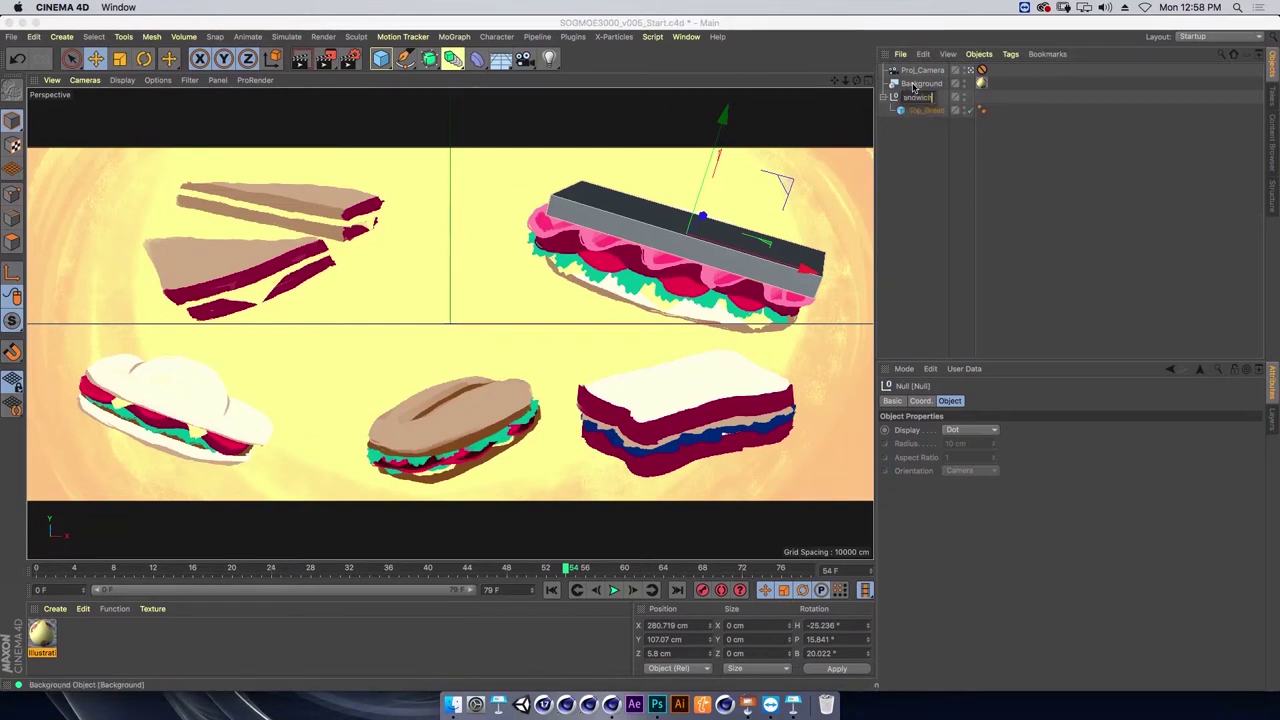
{"action": "key", "text": "Return"}
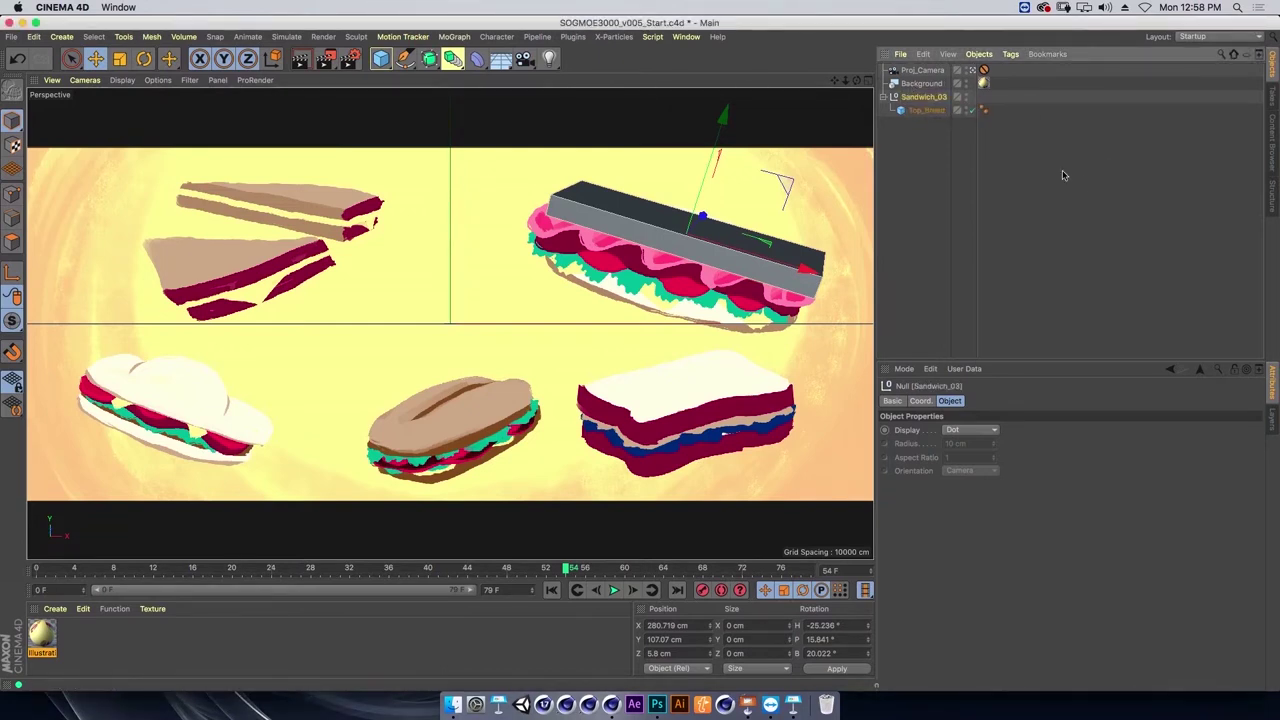
Hide the Background in the viewport and apply Illustration_Ref to the Sandwich_03 group.
{"action": "left_click", "coordinate": [925, 110]}
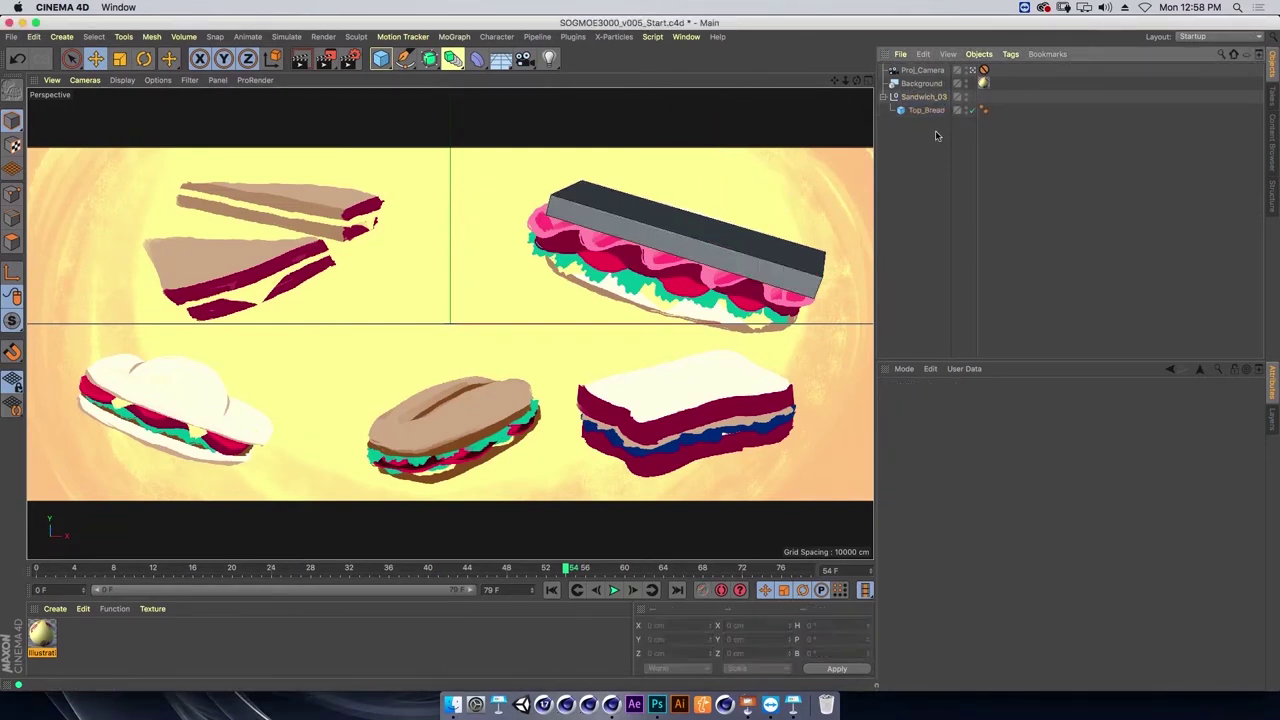
{"action": "left_click", "coordinate": [56, 632]}
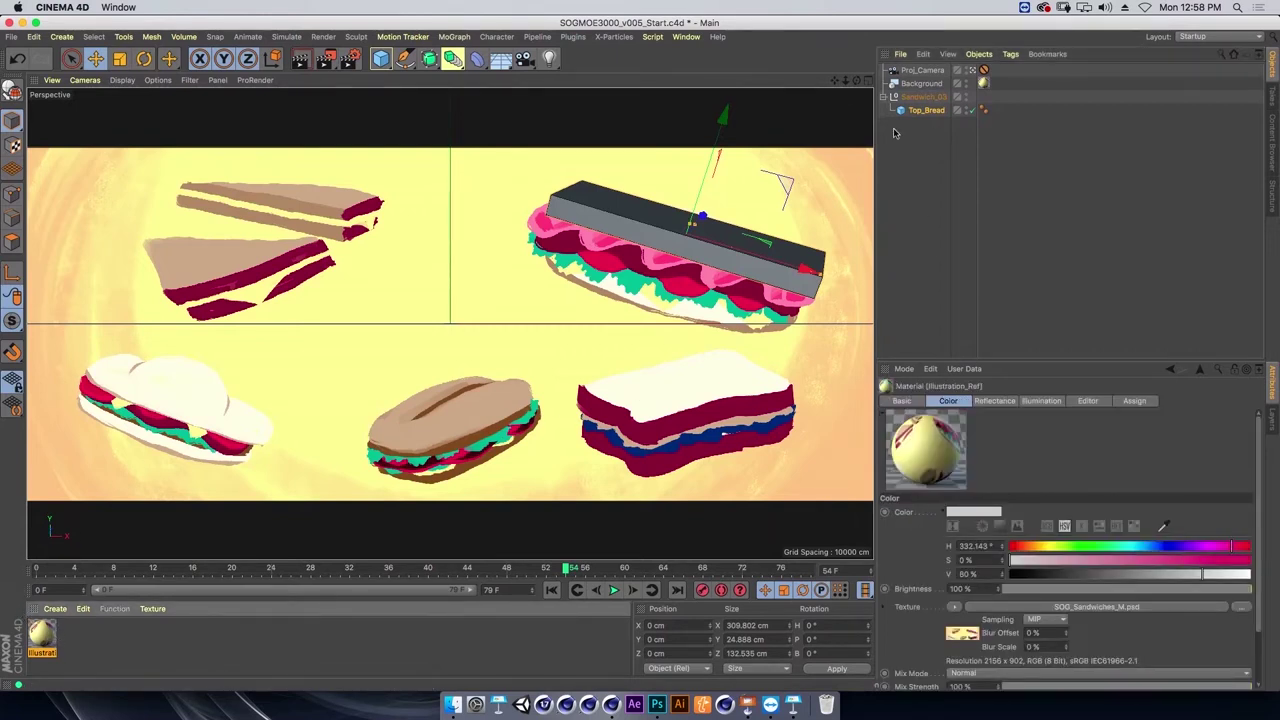
{"action": "left_click", "coordinate": [965, 84]}
{"action": "left_click_drag", "start_coordinate": [44, 636], "coordinate": [927, 99]}
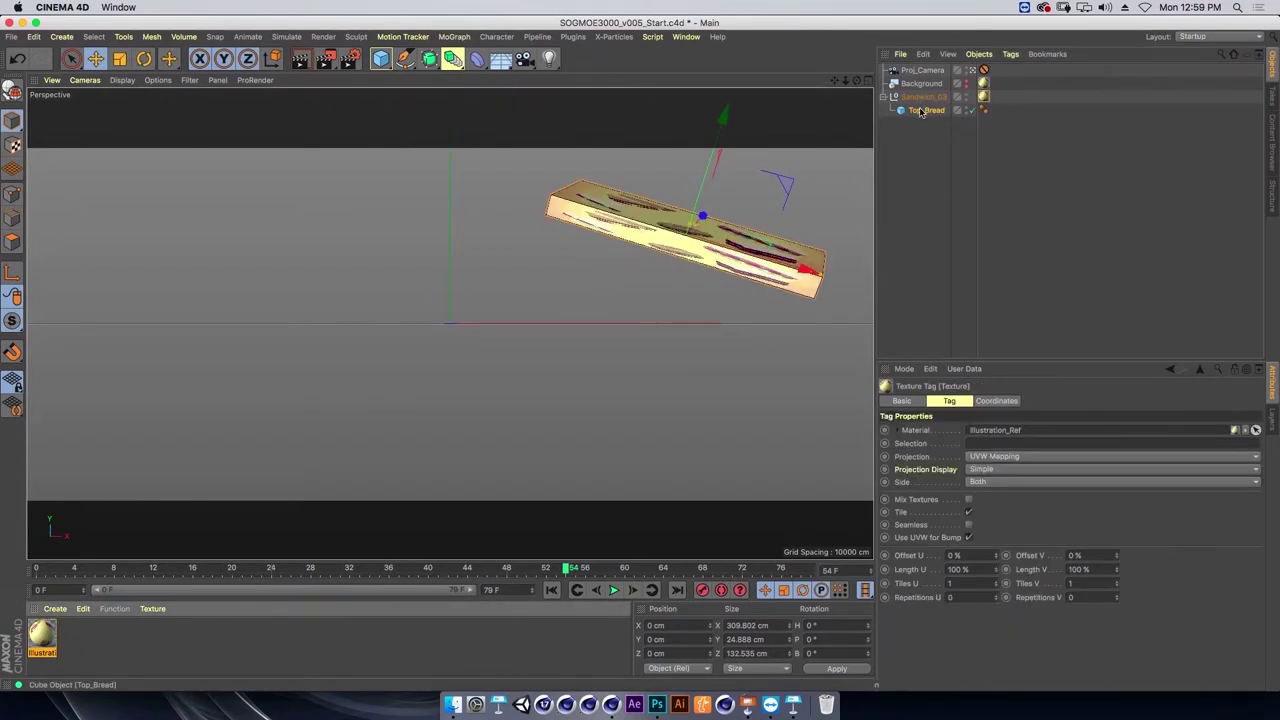
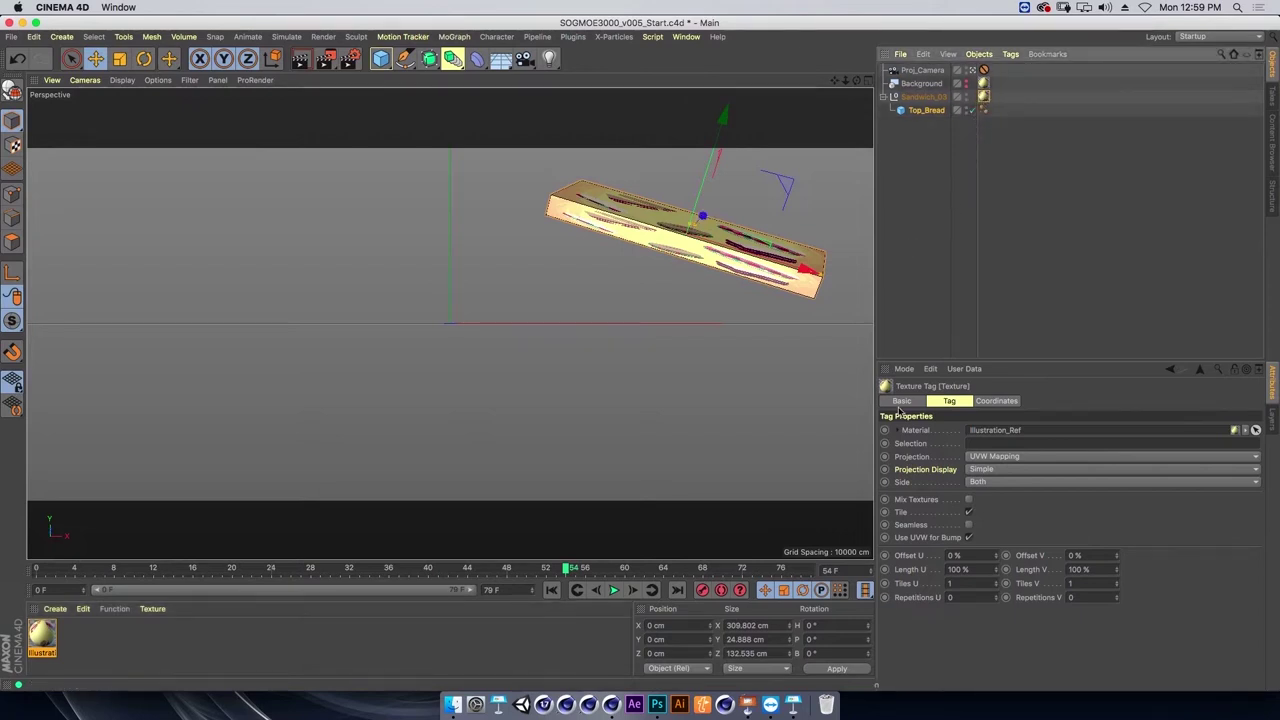
Camera-map the Top_Bread texture tag through Proj_Camera.
{"action": "left_click", "coordinate": [988, 460]}
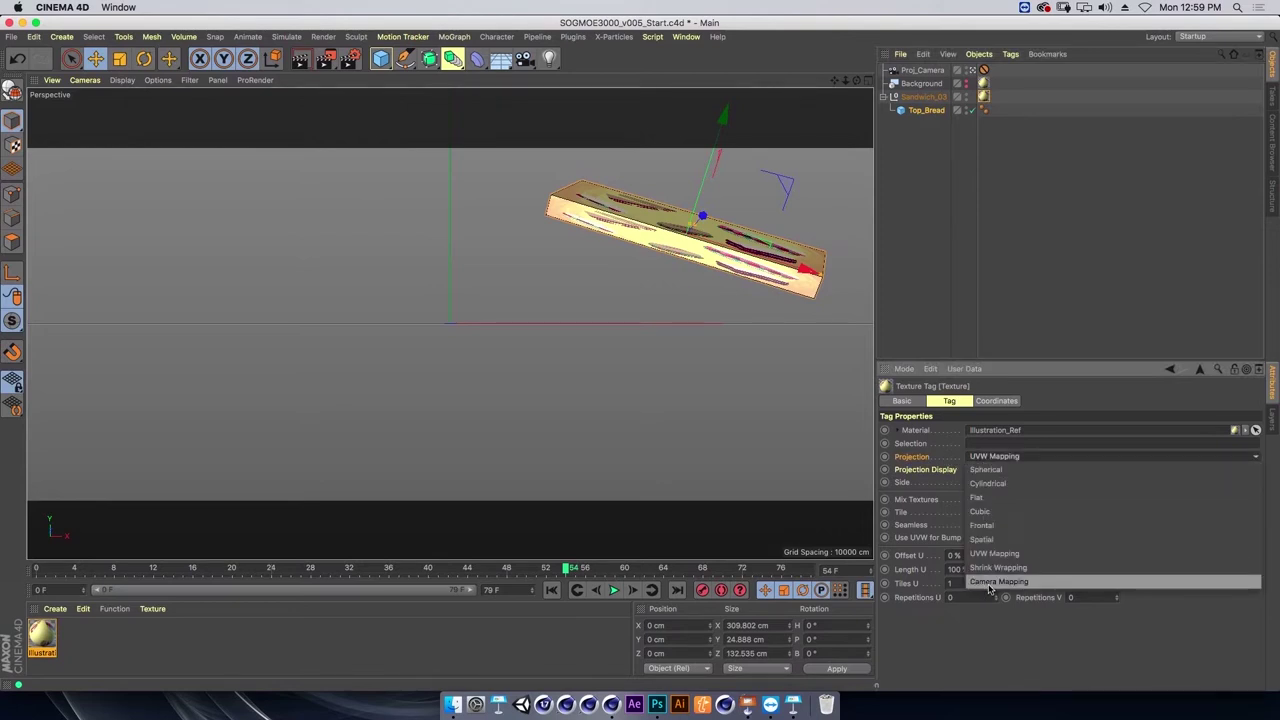
{"action": "left_click", "coordinate": [990, 585]}
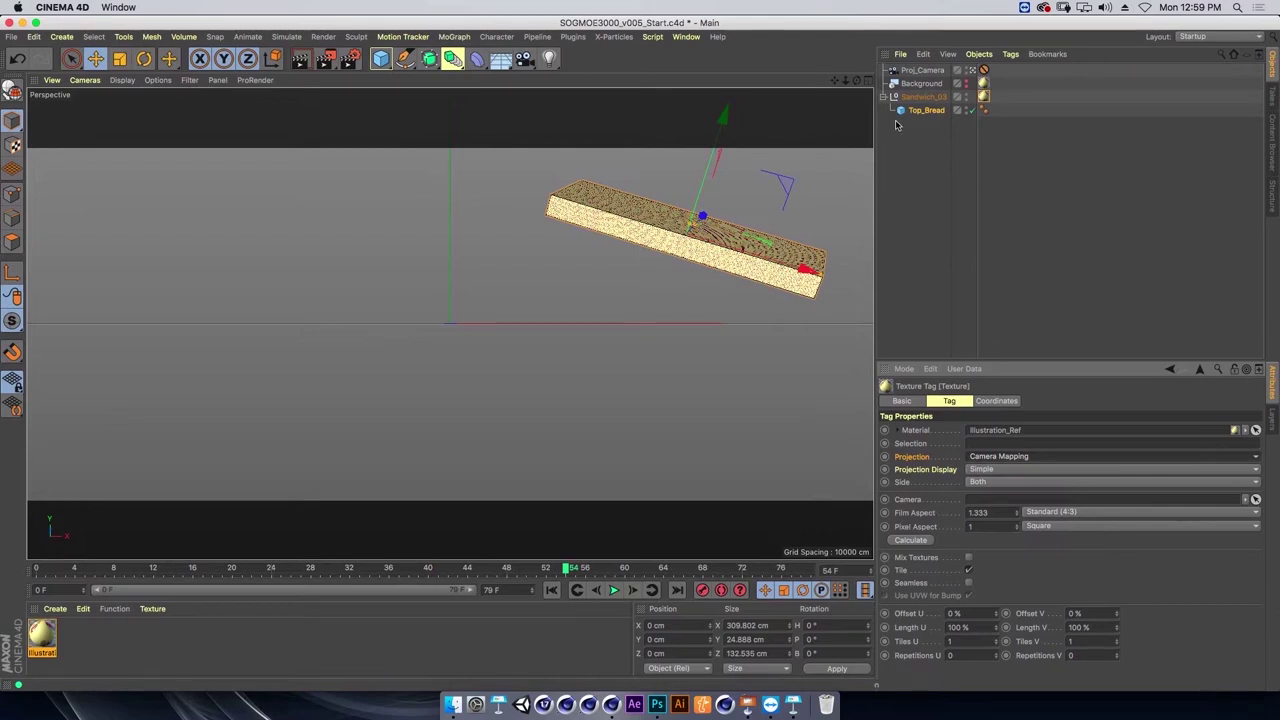
{"action": "left_click_drag", "start_coordinate": [922, 72], "coordinate": [982, 501]}
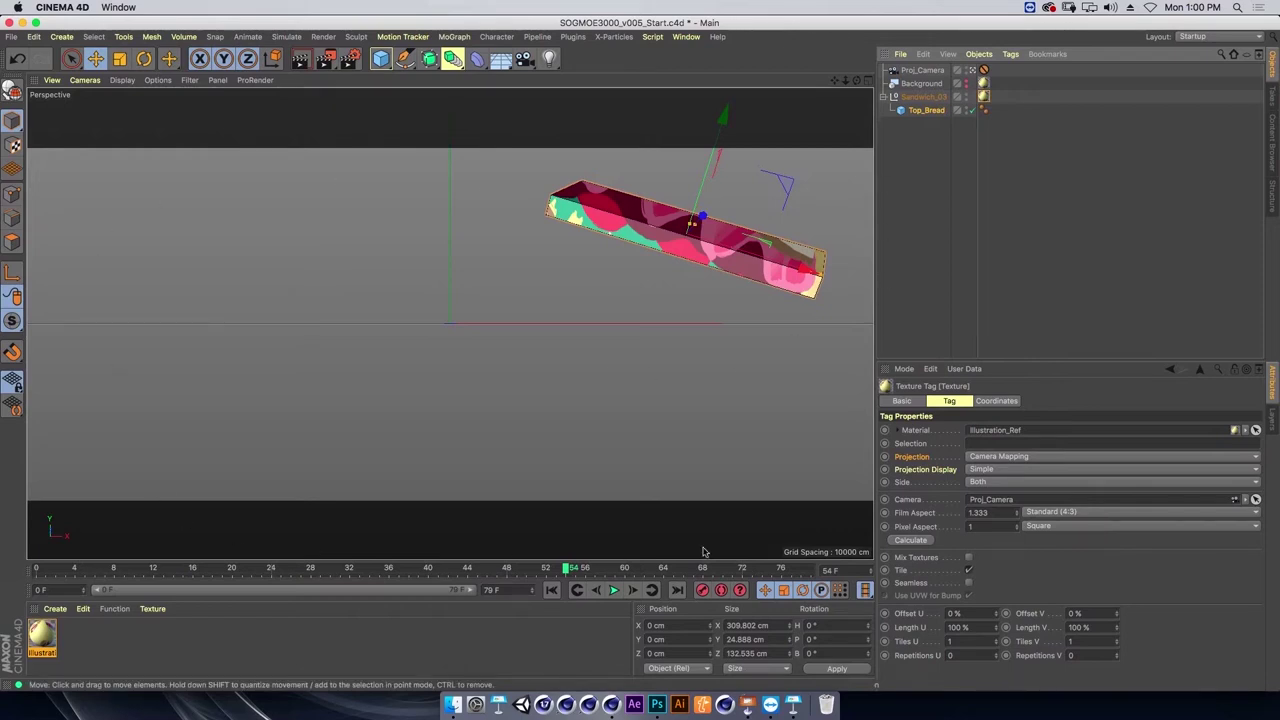
Set the projection film aspect to 2.39, tilt Top_Bread a few degrees in pitch, and shrink it slightly.
{"action": "left_click", "coordinate": [978, 512]}
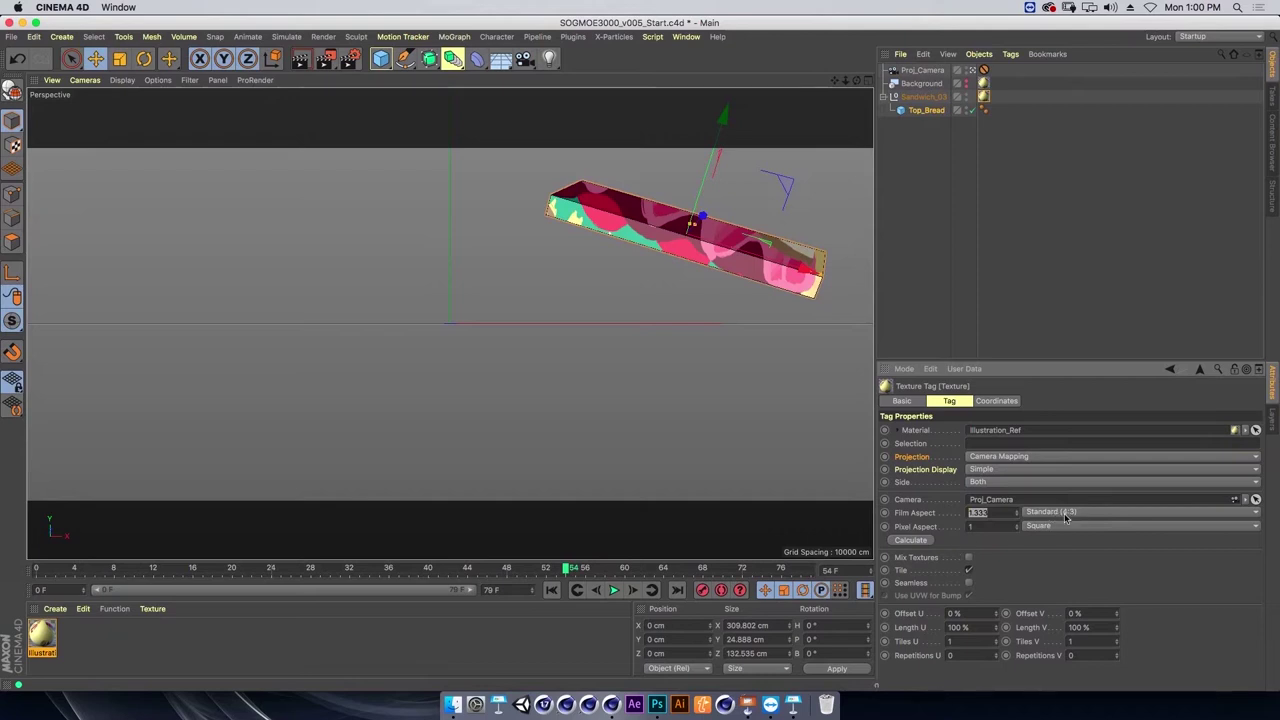
{"action": "left_click", "coordinate": [910, 541]}
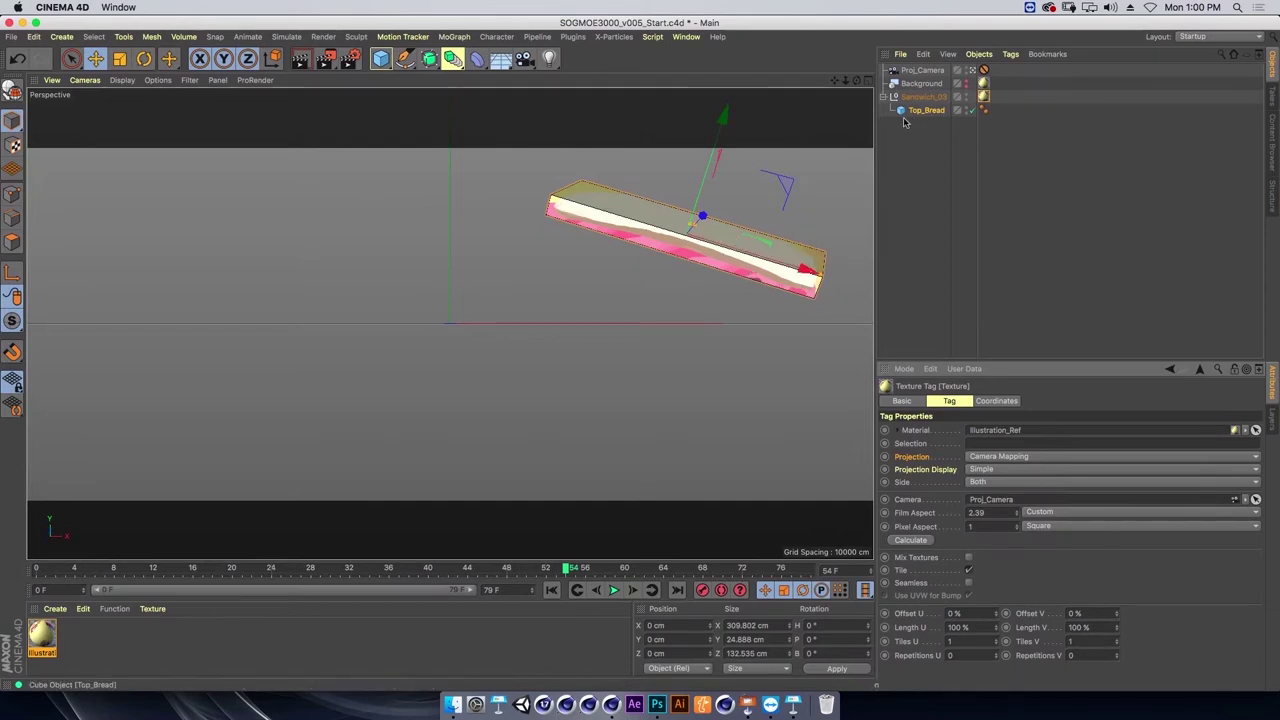
{"action": "left_click", "coordinate": [712, 222]}
{"action": "key", "text": "r"}
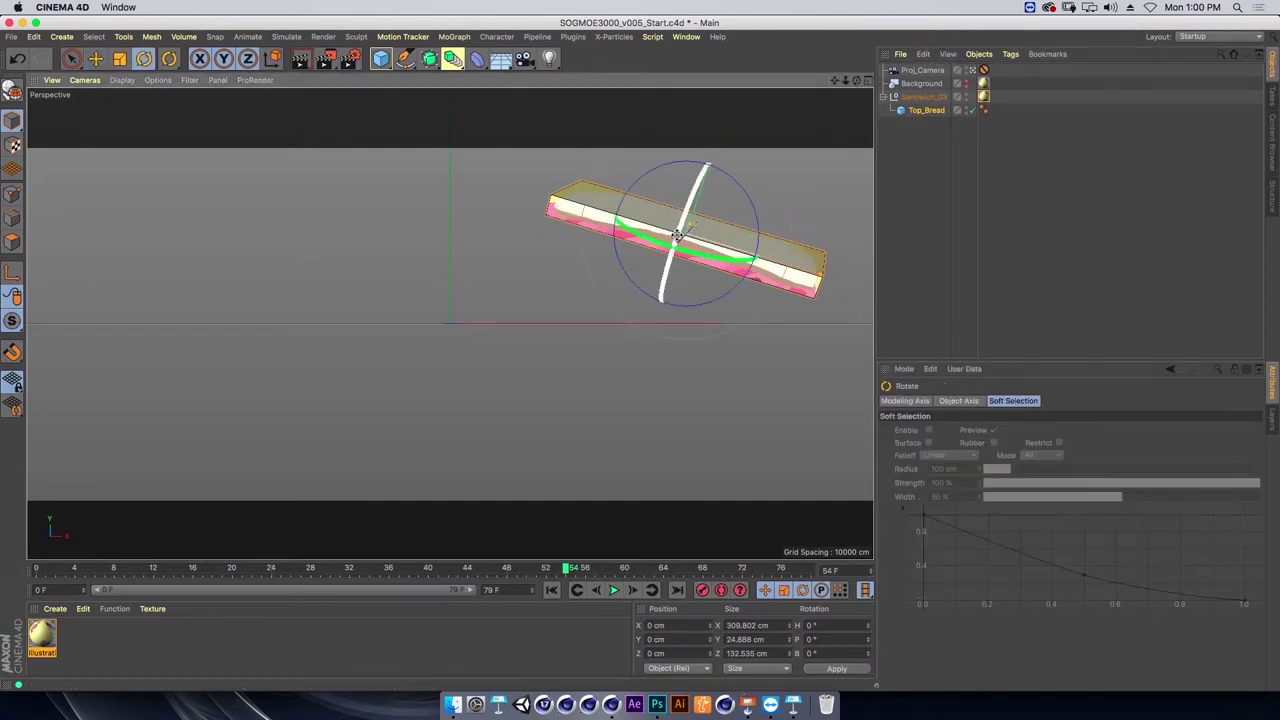
{"action": "left_click_drag", "start_coordinate": [678, 235], "coordinate": [676, 243]}
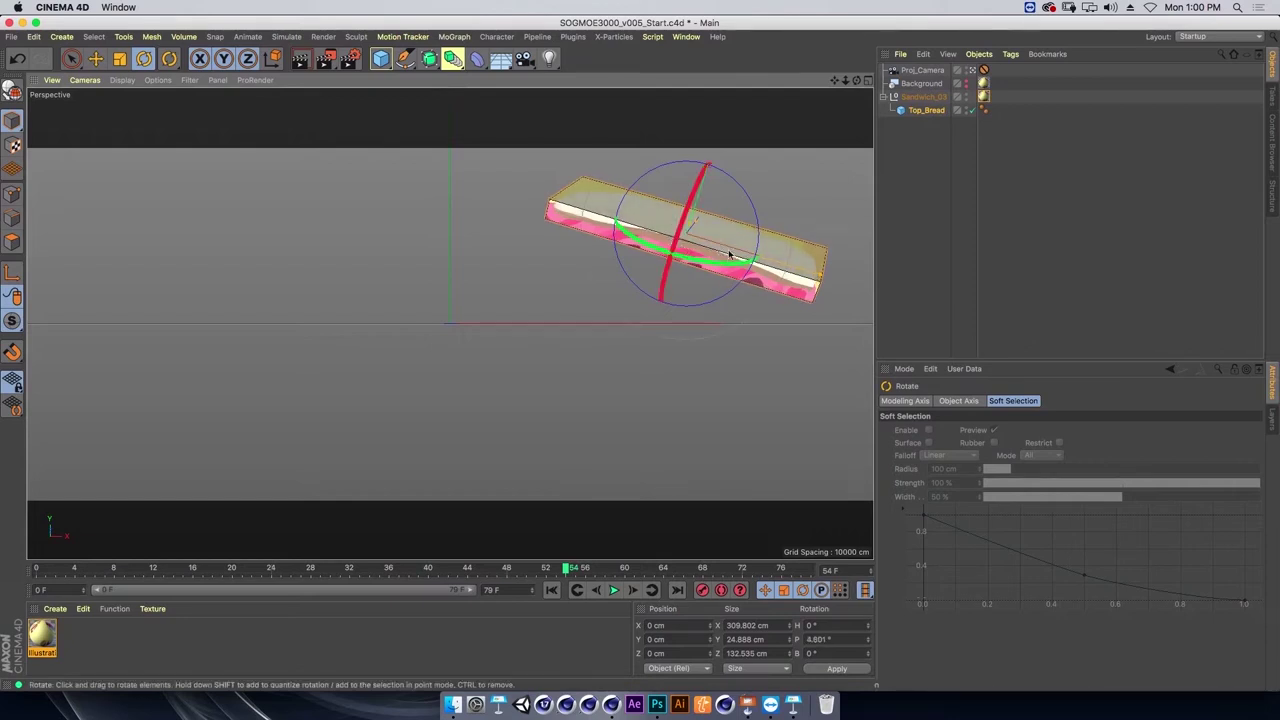
{"action": "key", "text": "t"}
{"action": "left_click_drag", "start_coordinate": [817, 178], "coordinate": [815, 181]}
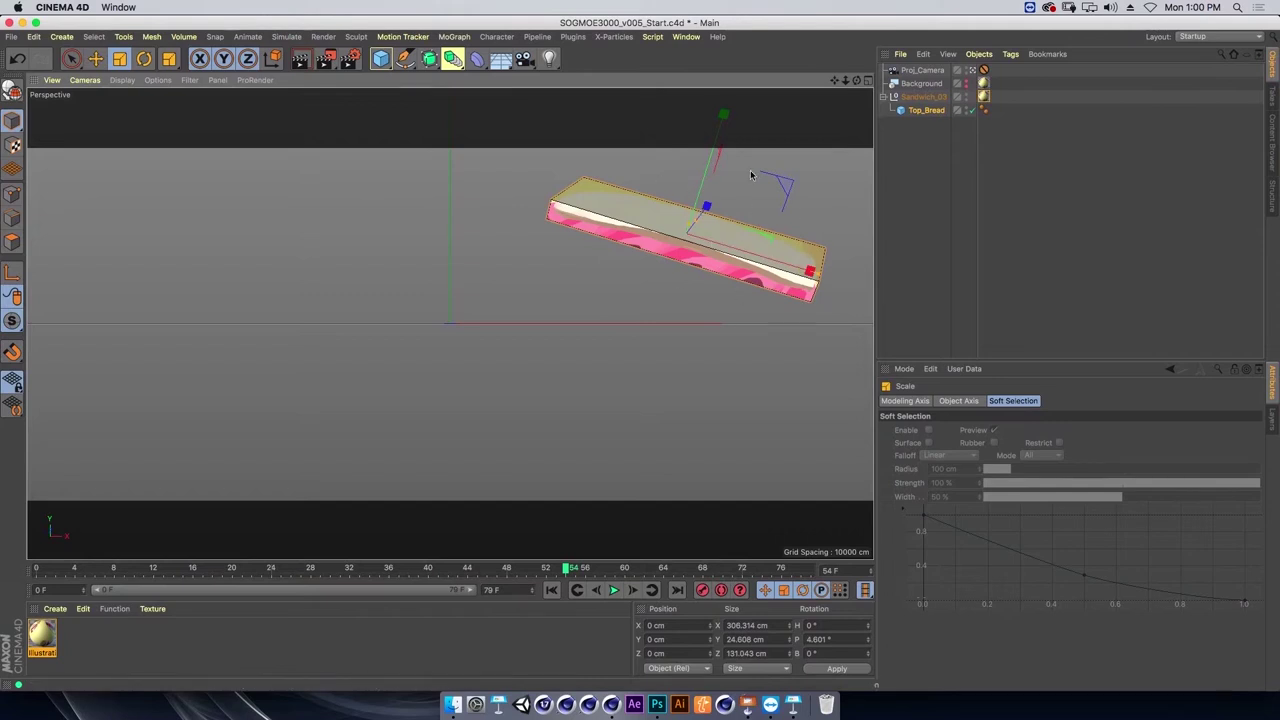
{"action": "left_click", "coordinate": [971, 151]}
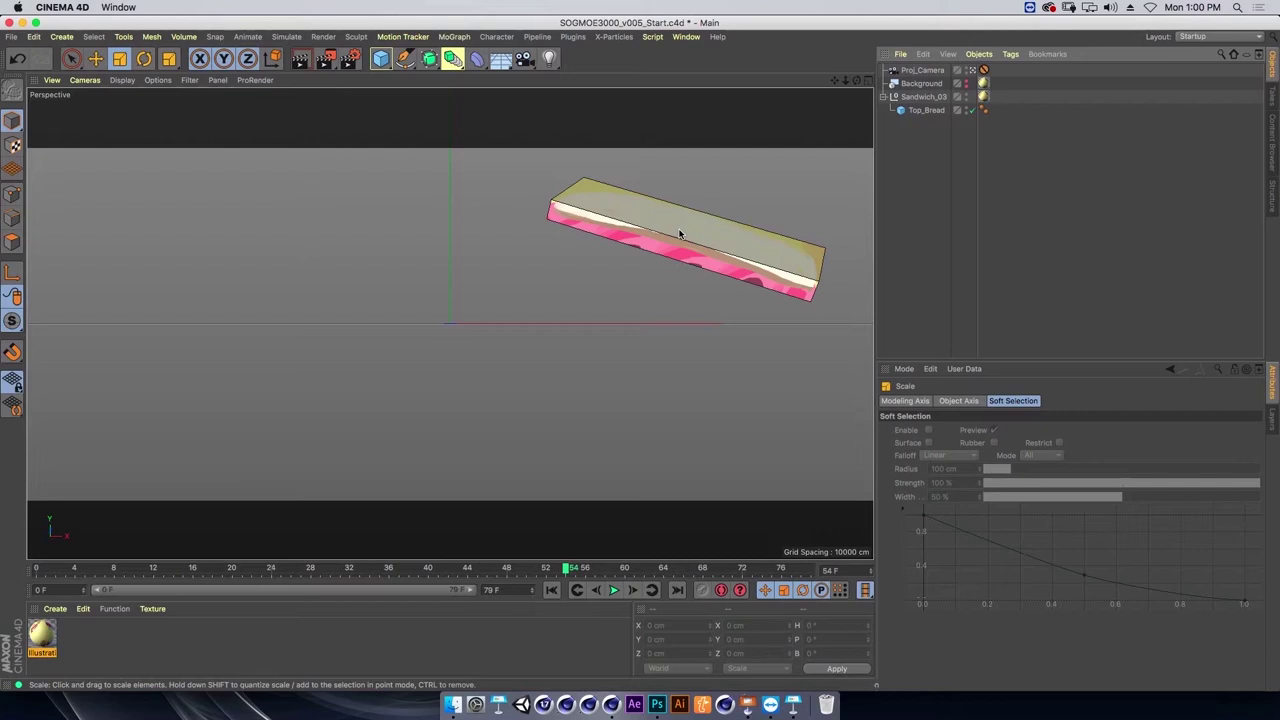
Add a Light object with Ambient Illumination enabled, then select Top_Bread.
{"action": "left_click", "coordinate": [548, 62]}
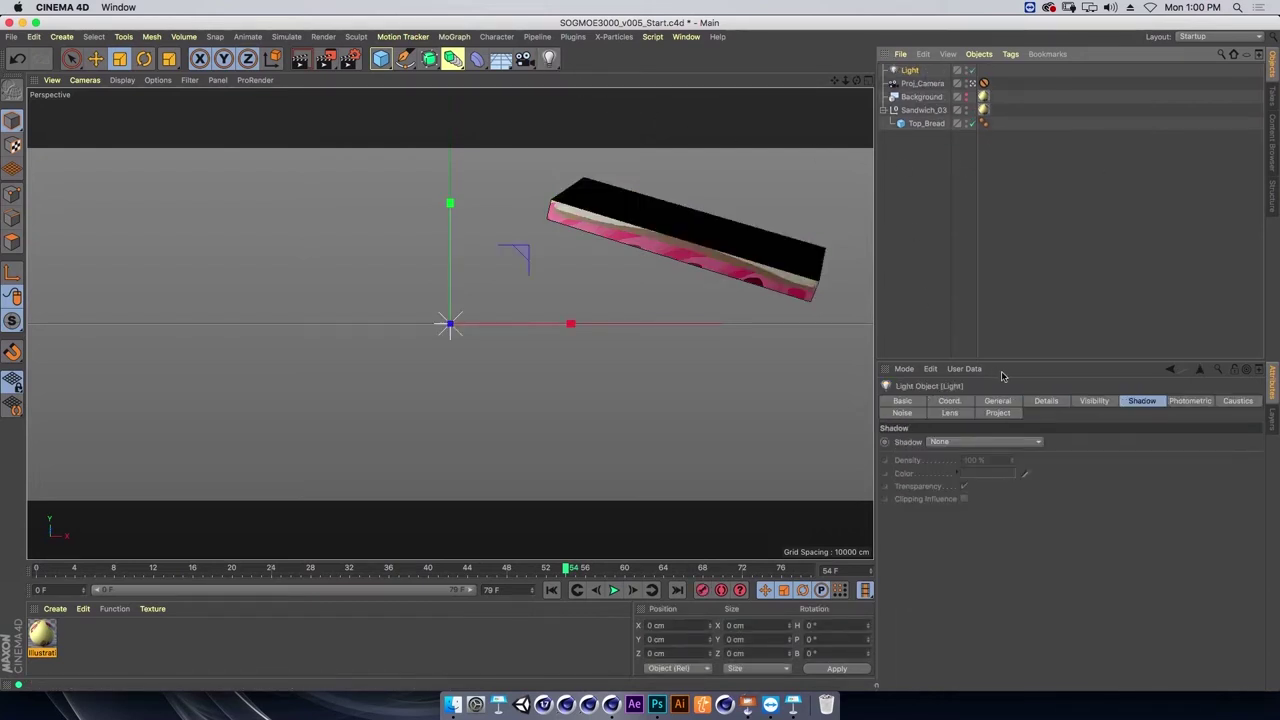
{"action": "left_click", "coordinate": [1003, 402]}
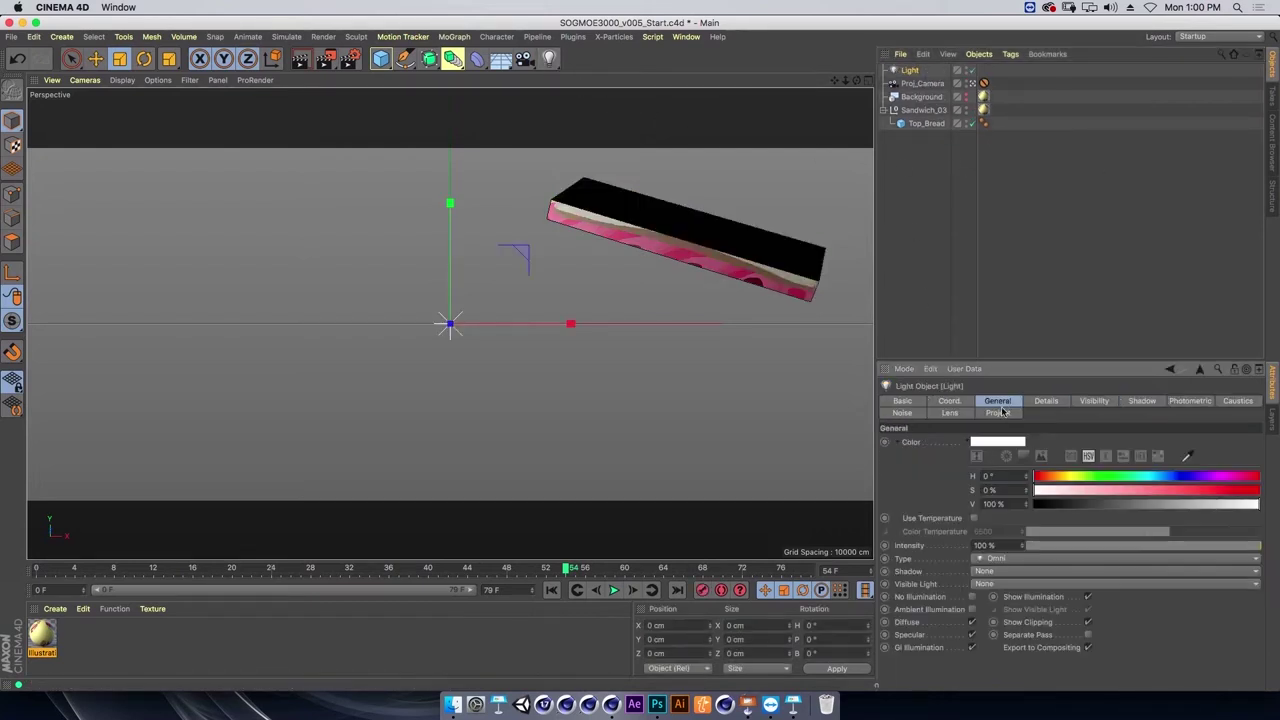
{"action": "left_click", "coordinate": [972, 610]}
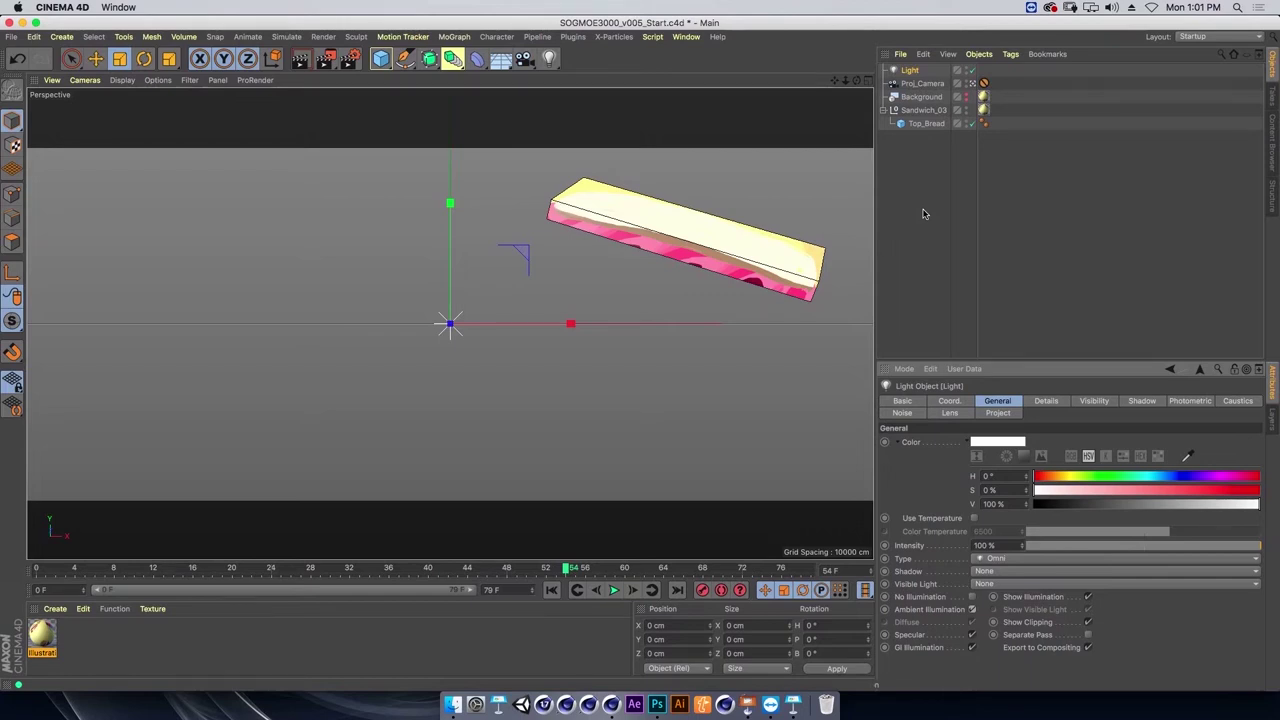
{"action": "left_click", "coordinate": [915, 124]}
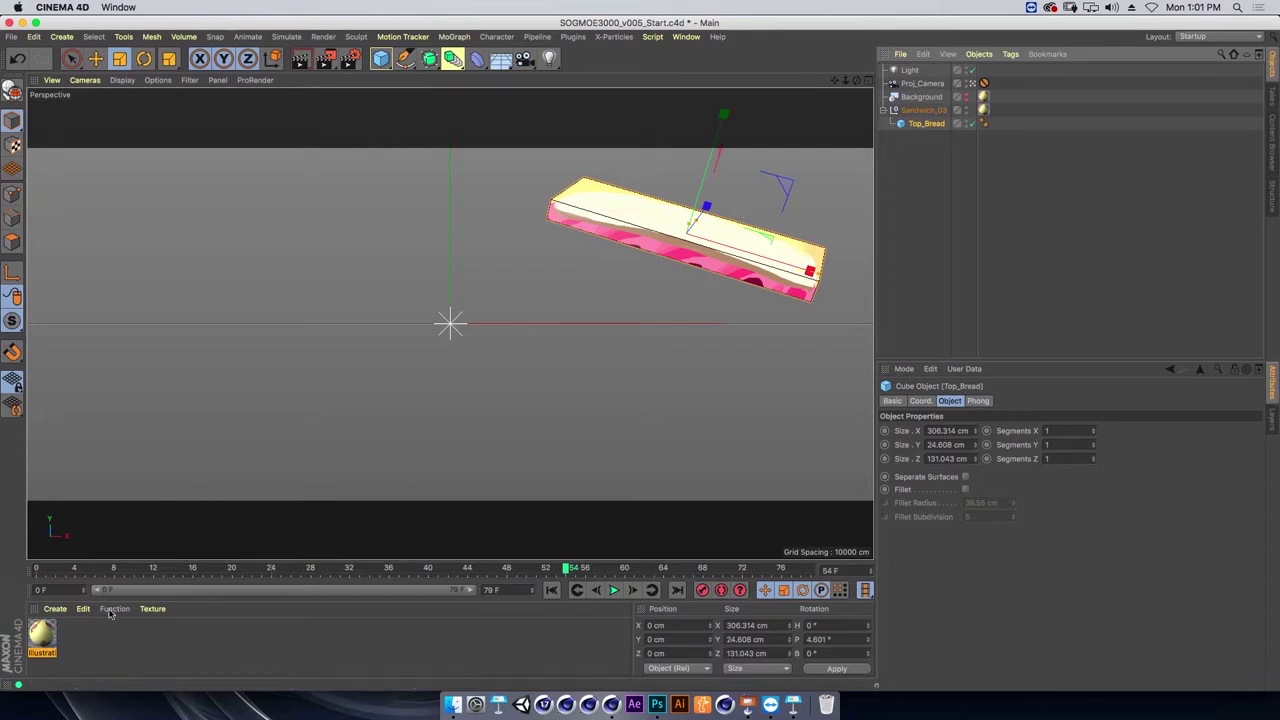
Duplicate Illustration_Ref as a material named Top_Bread with Reflectance turned off.
{"action": "left_click", "coordinate": [43, 652]}
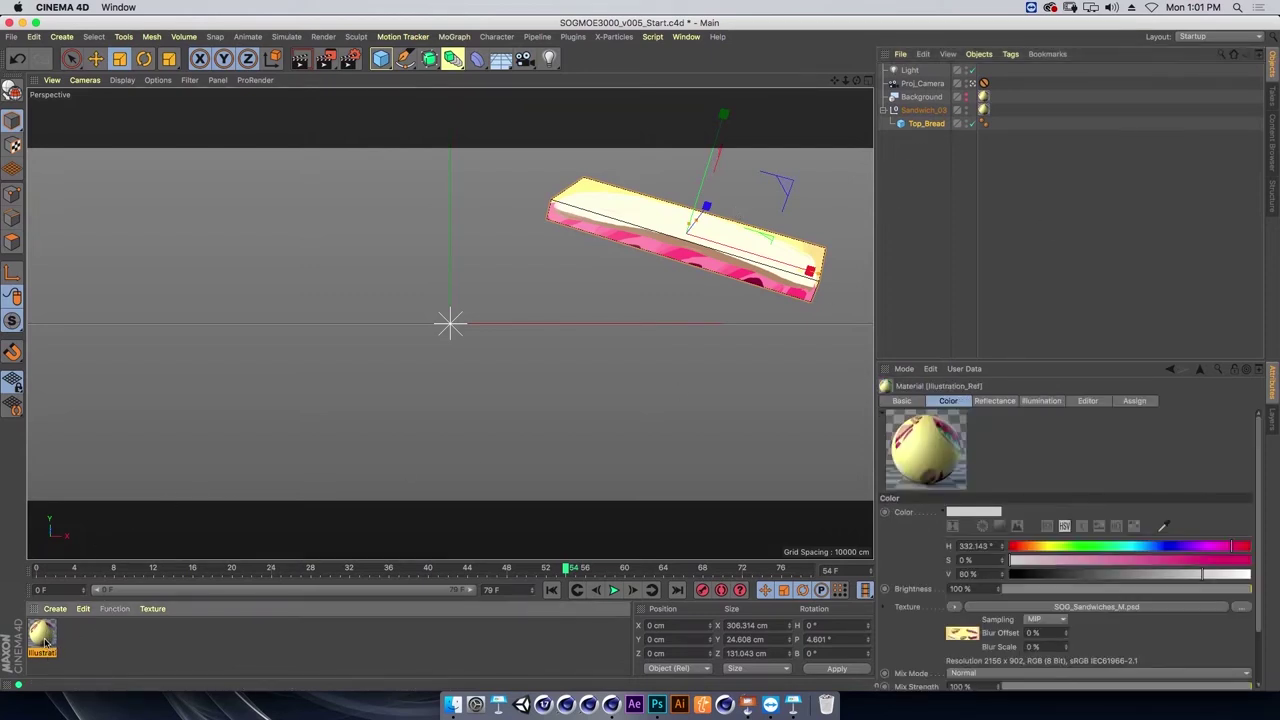
{"action": "key", "text": "super+c"}
{"action": "key", "text": "super+v"}
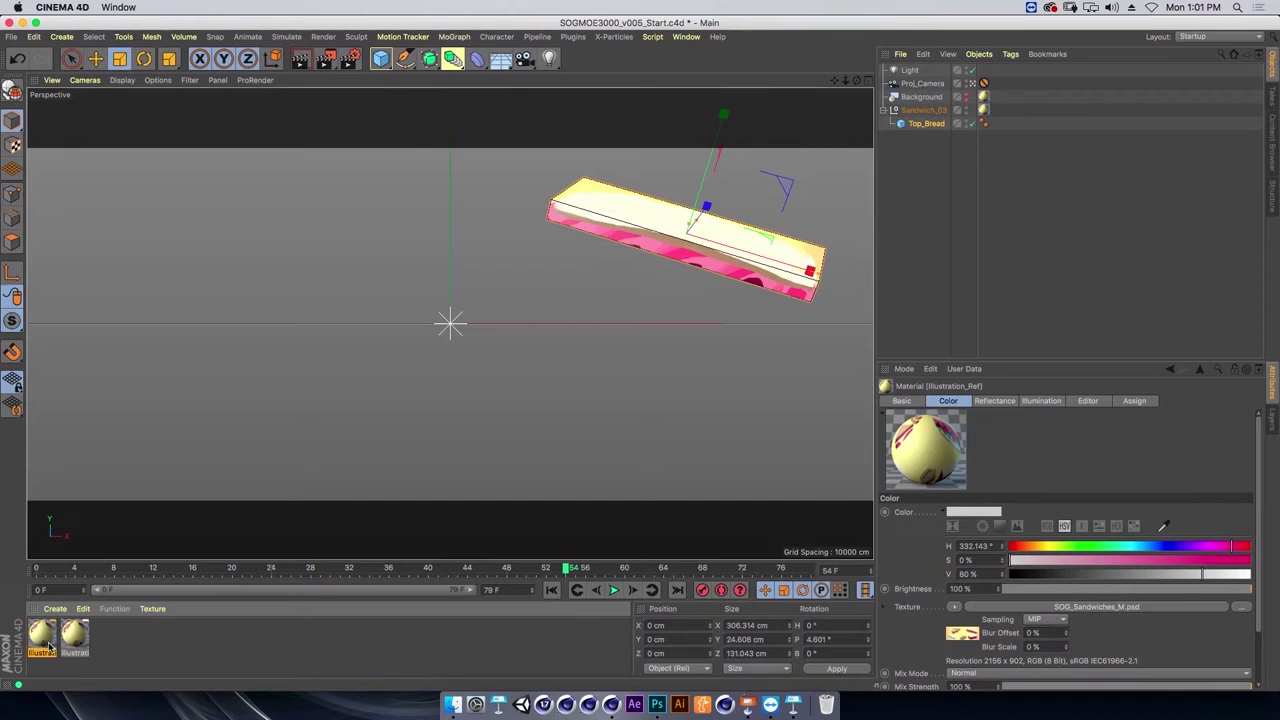
{"action": "double_click", "coordinate": [43, 636]}
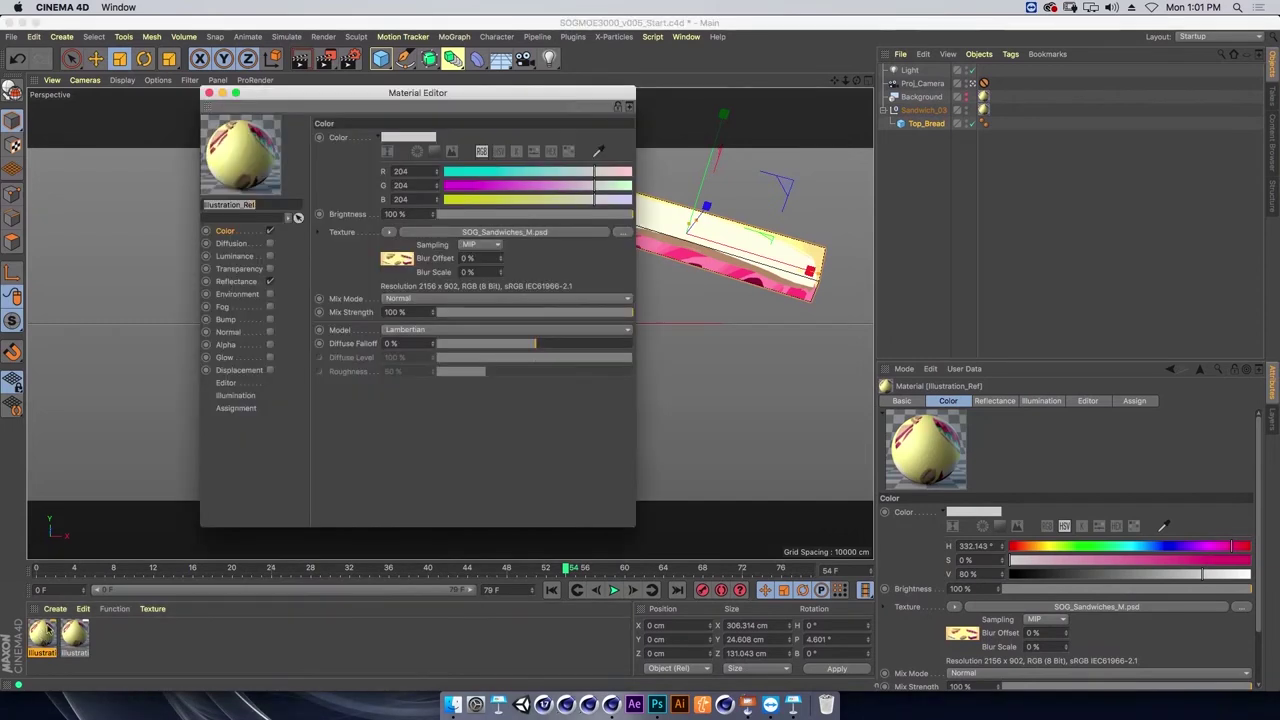
{"action": "type", "text": "Top_Bread"}
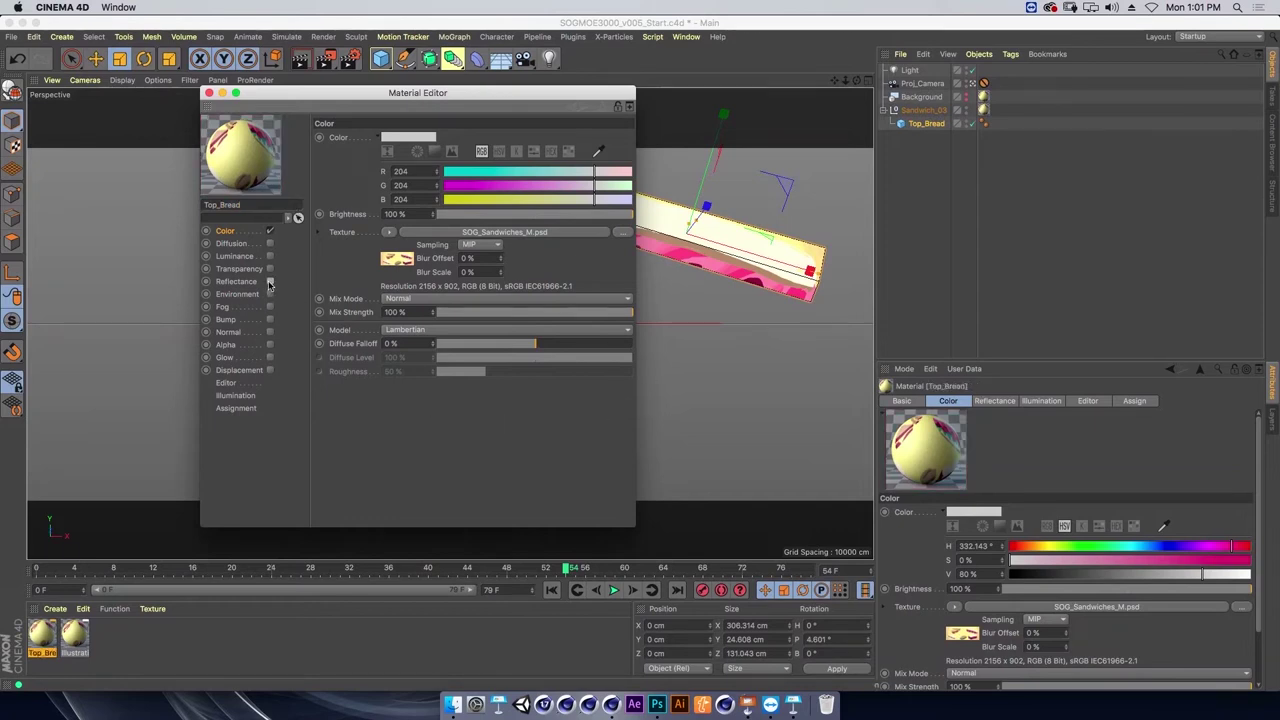
{"action": "left_click", "coordinate": [269, 281]}
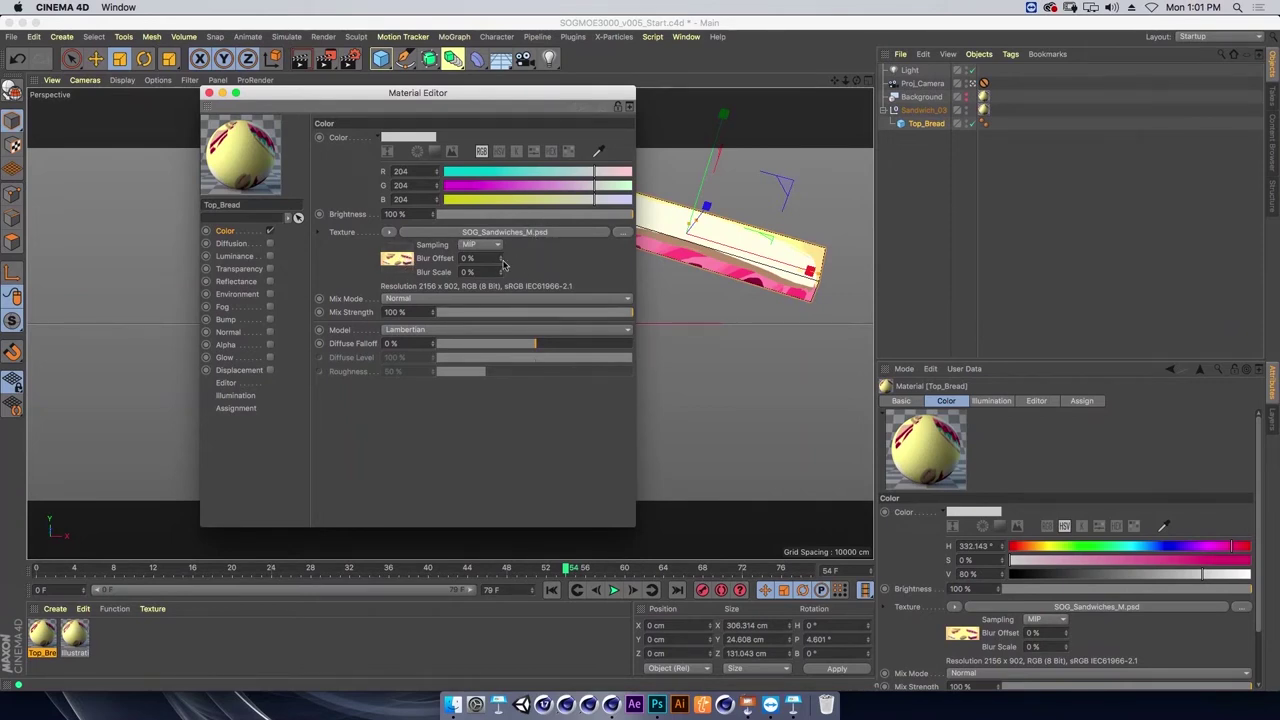
Limit the colour texture to the Sand_03_Top_Bread PSD layerset.
{"action": "left_click", "coordinate": [397, 259]}
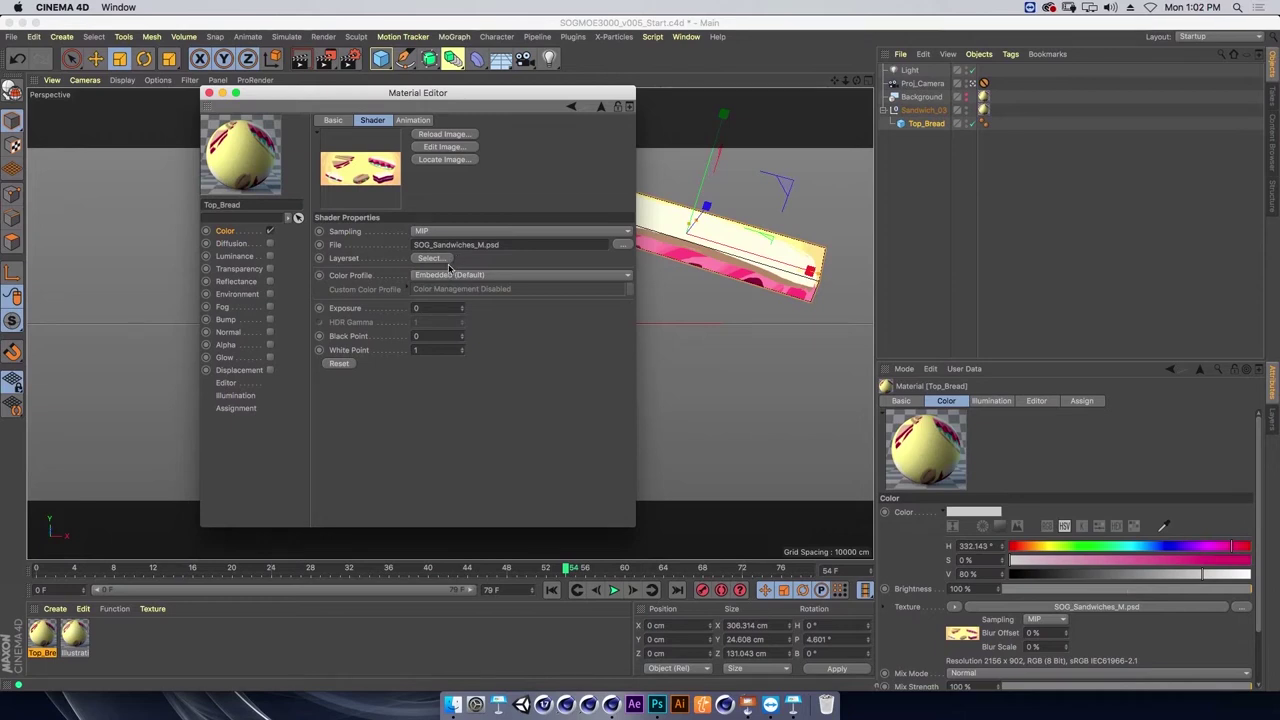
{"action": "left_click", "coordinate": [423, 260]}
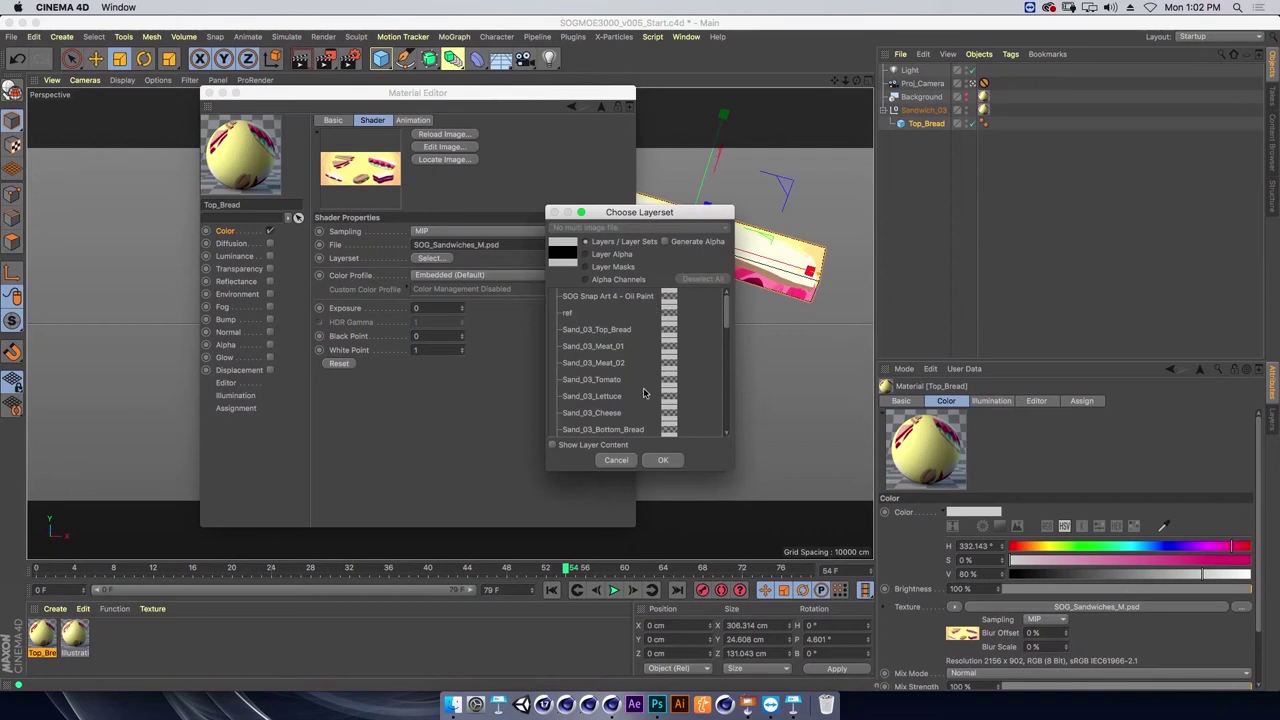
{"action": "left_click_drag", "start_coordinate": [727, 317], "coordinate": [724, 312]}
{"action": "left_click", "coordinate": [592, 335]}
{"action": "left_click", "coordinate": [665, 460]}
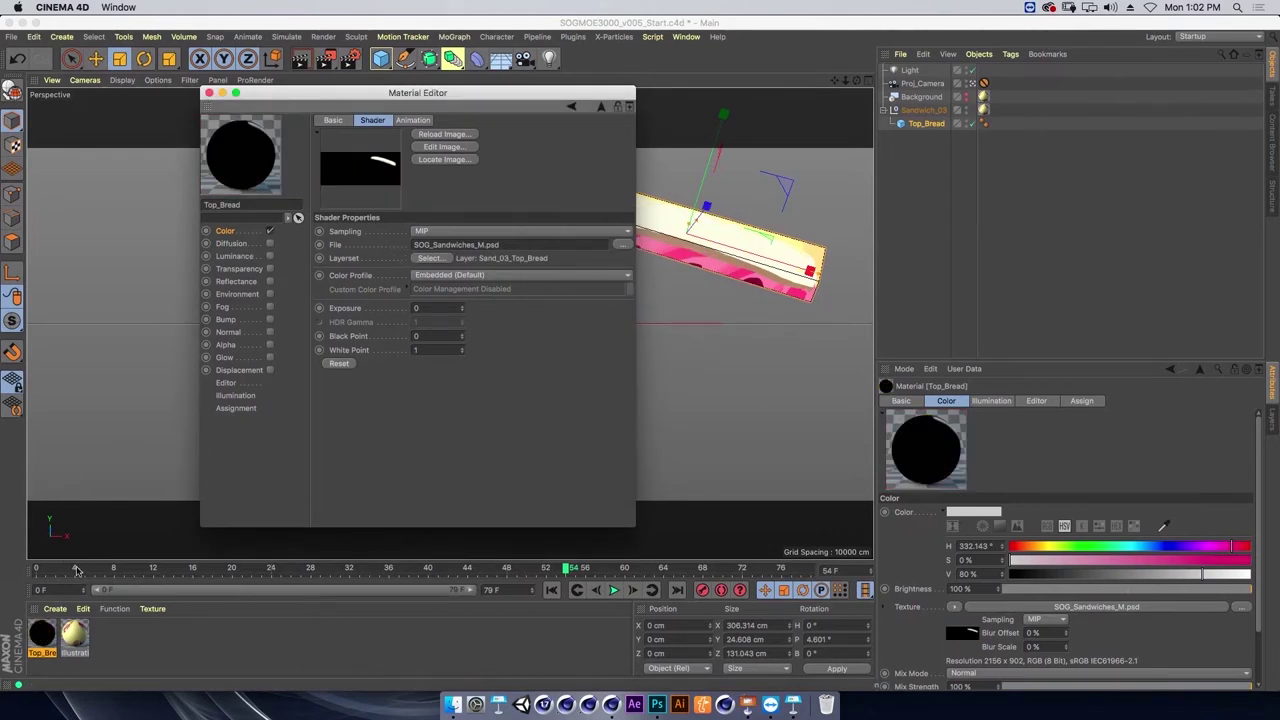
{"action": "left_click_drag", "start_coordinate": [510, 96], "coordinate": [549, 109]}
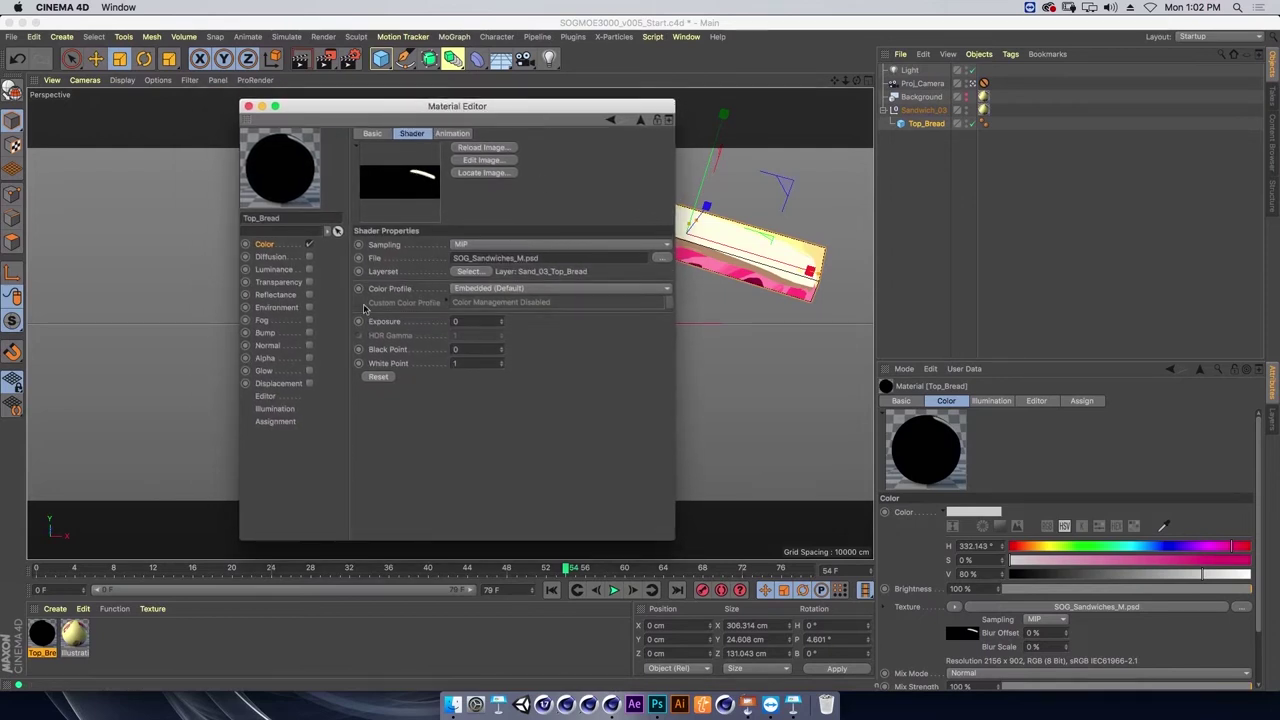
Enable Alpha and paste the copied Sand_03_Top_Bread layer shader into it.
{"action": "left_click", "coordinate": [276, 246]}
{"action": "left_click", "coordinate": [428, 246]}
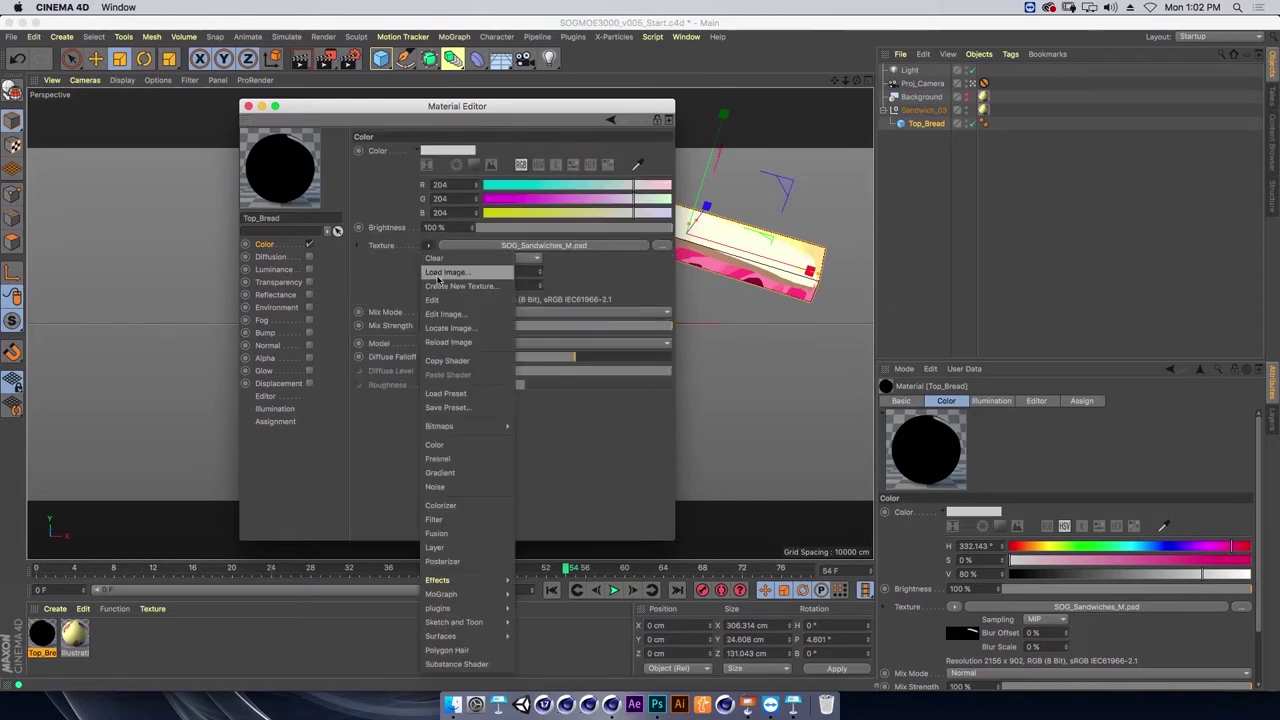
{"action": "left_click", "coordinate": [428, 247]}
{"action": "left_click", "coordinate": [428, 246]}
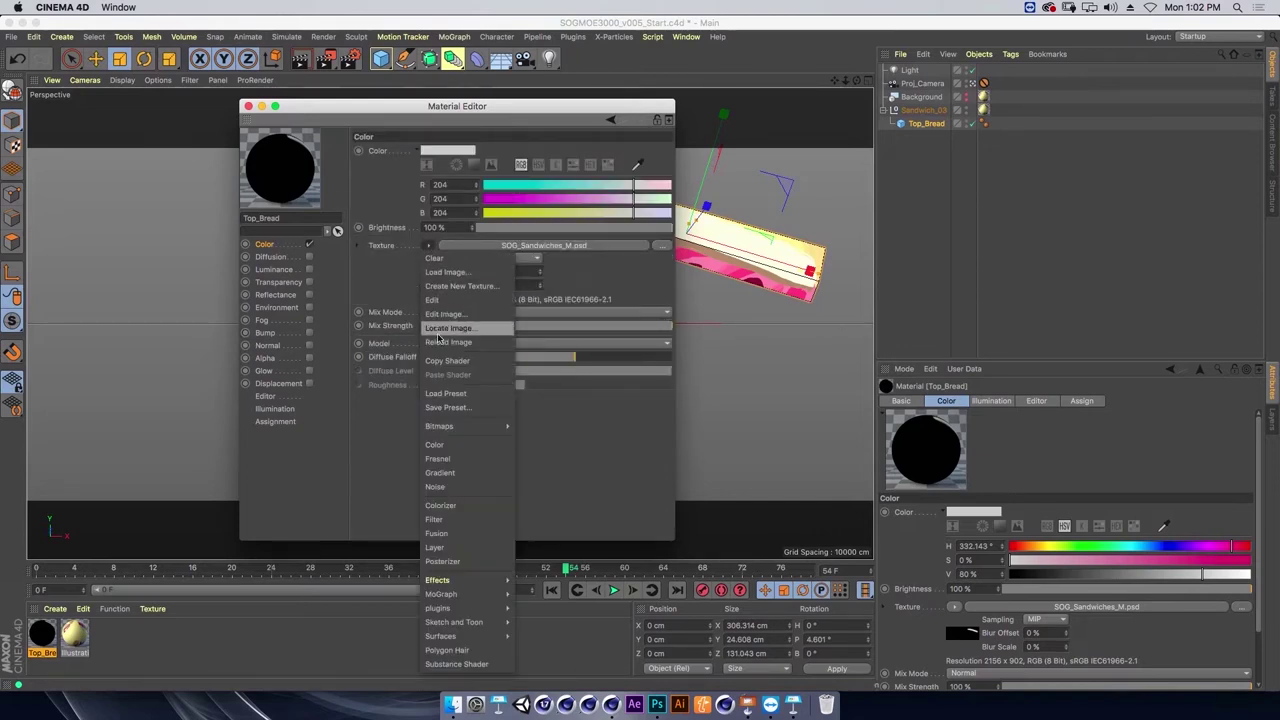
{"action": "left_click", "coordinate": [447, 360]}
{"action": "left_click", "coordinate": [309, 358]}
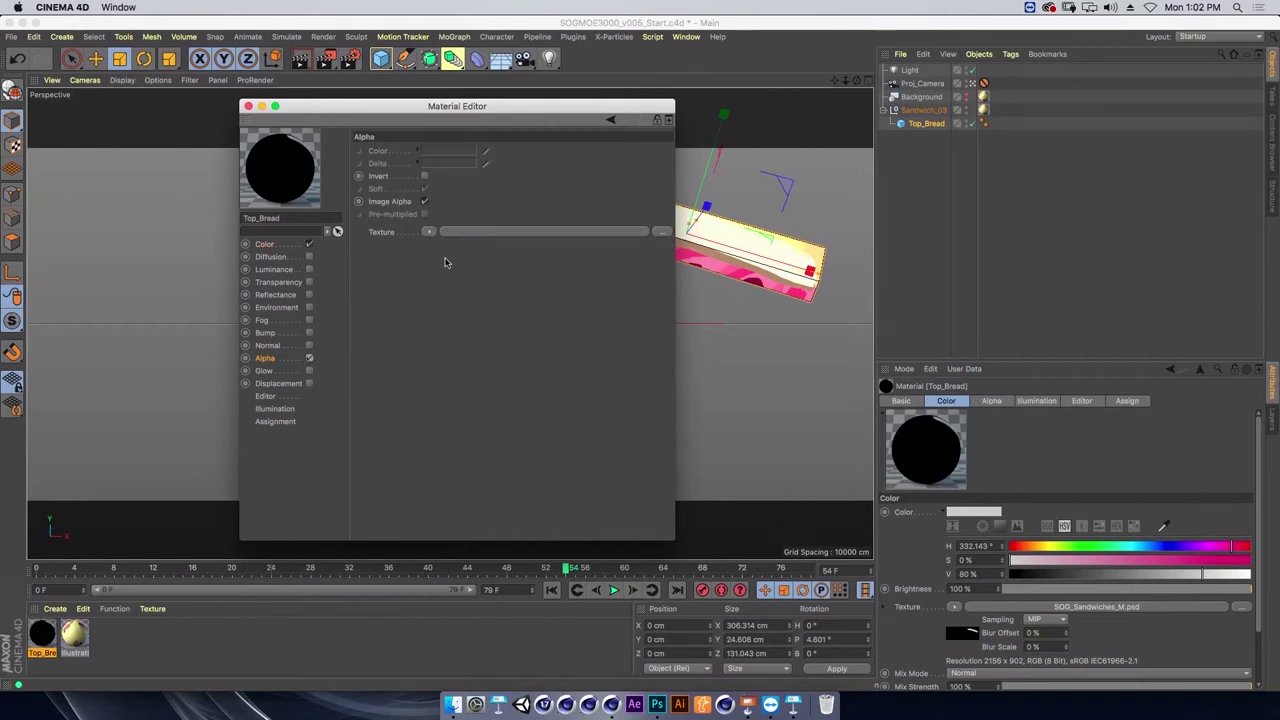
{"action": "left_click", "coordinate": [429, 232]}
{"action": "left_click", "coordinate": [448, 300]}
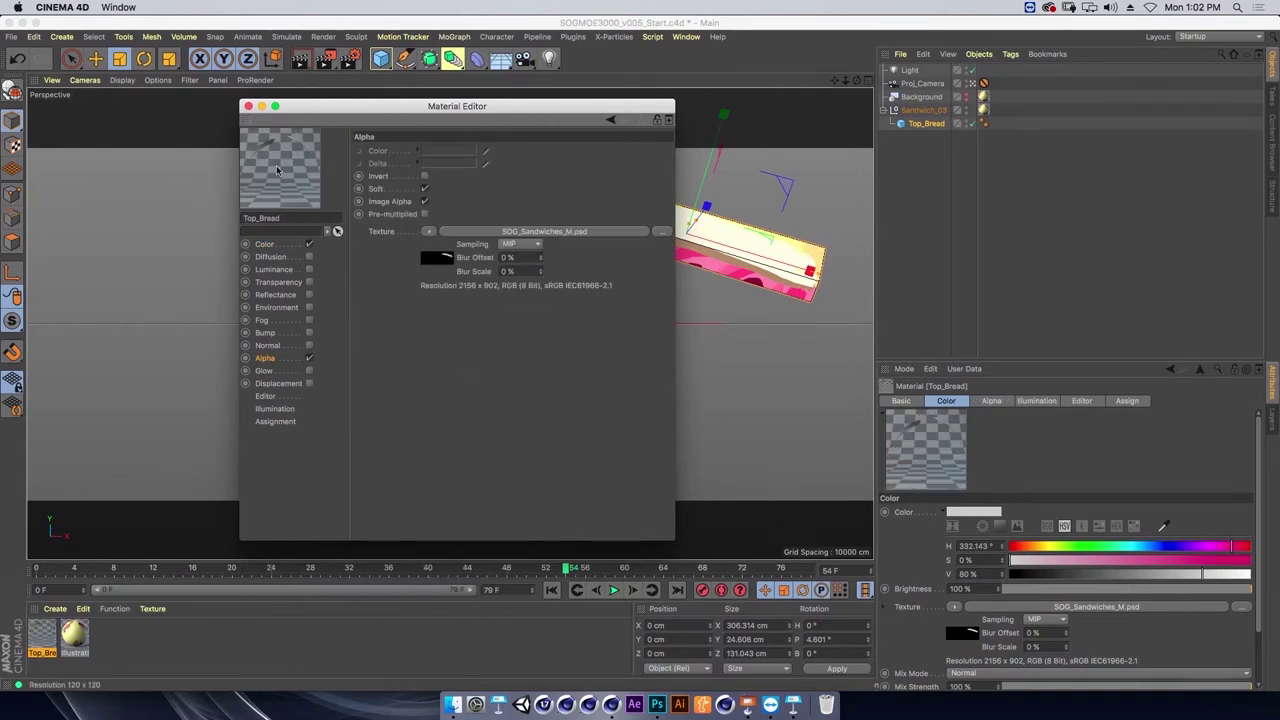
{"action": "left_click", "coordinate": [248, 106]}
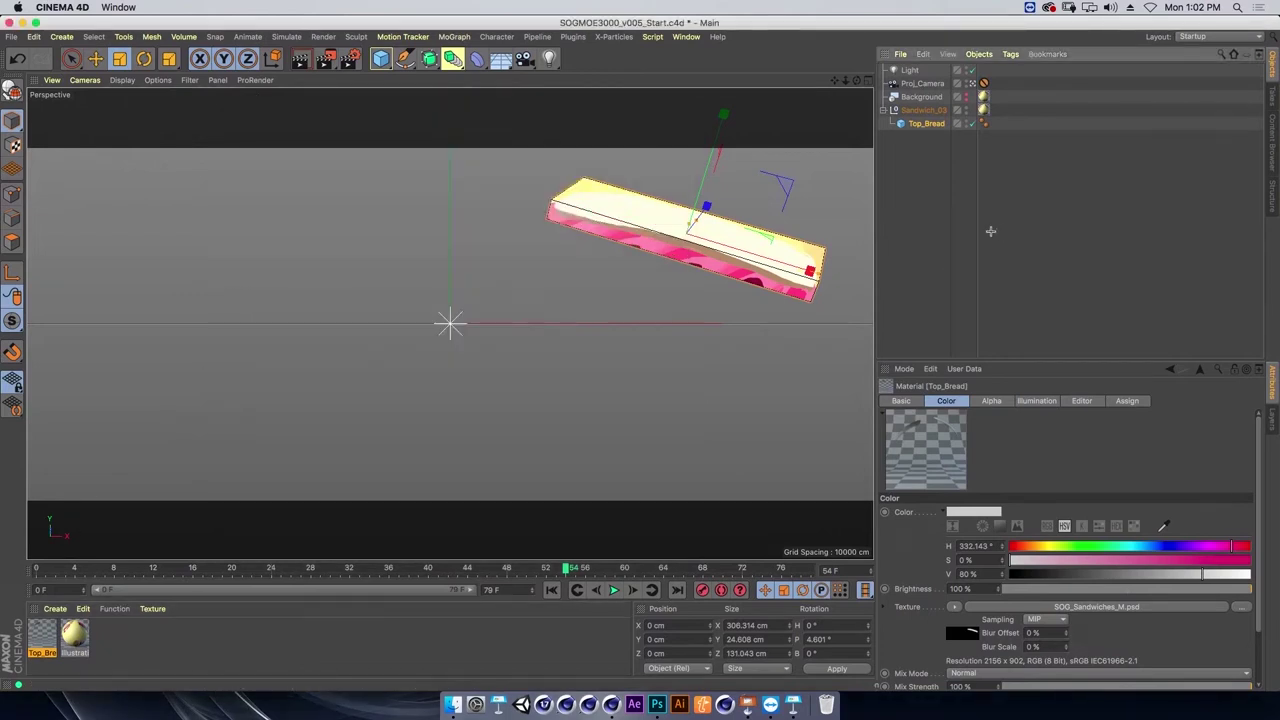
Apply the Top_Bread material to the slab's camera-mapped texture tag and select the Top_Bread object.
{"action": "left_click", "coordinate": [984, 122]}
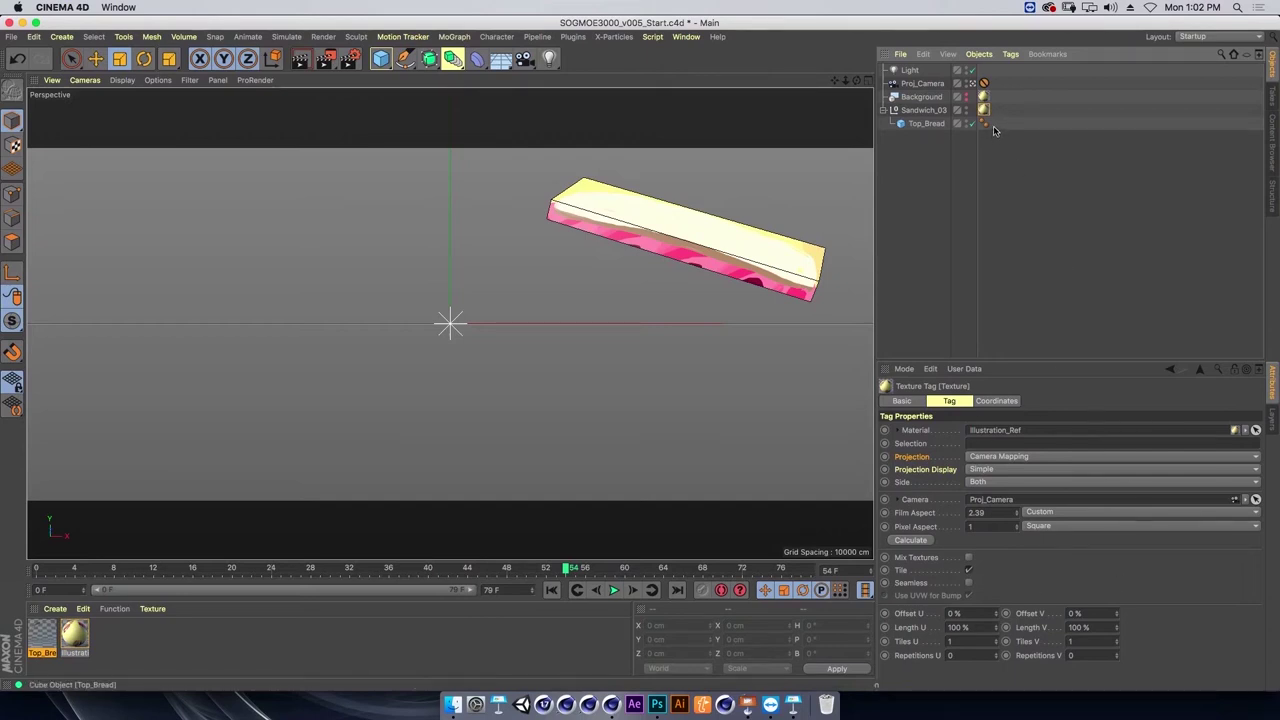
{"action": "left_click_drag", "start_coordinate": [985, 110], "coordinate": [997, 124], "text": "ctrl"}
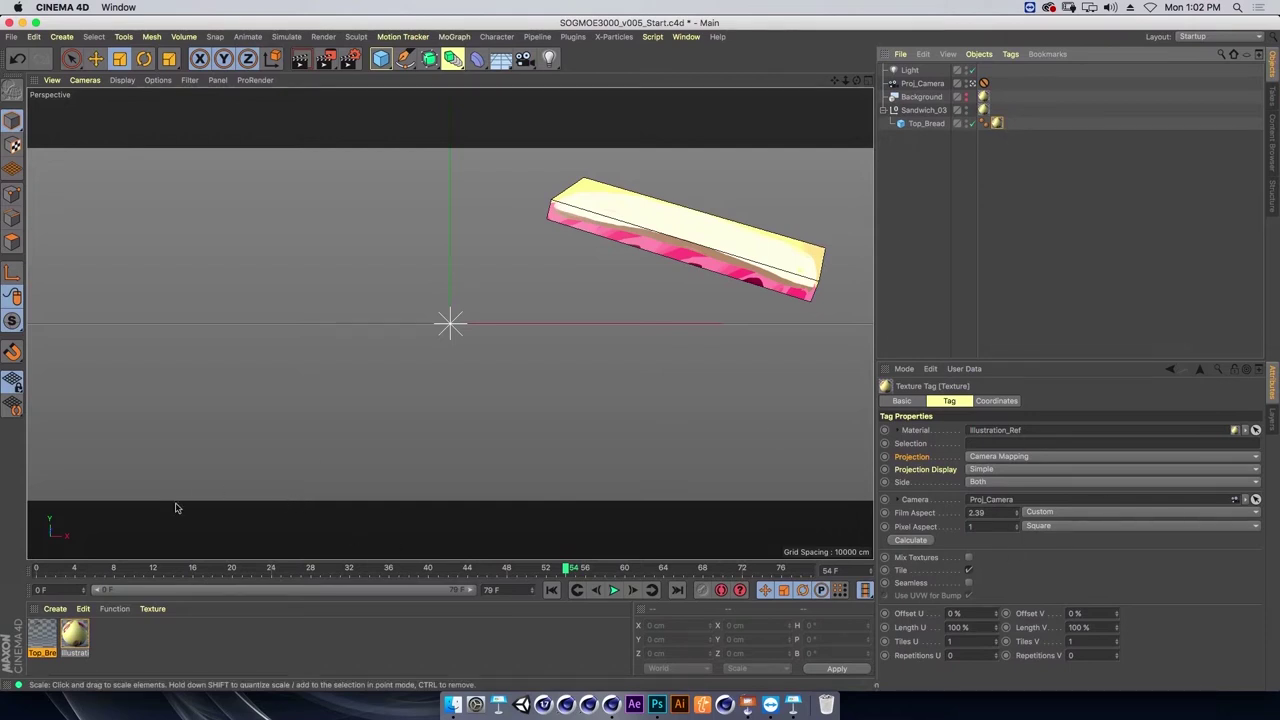
{"action": "mouse_move", "coordinate": [41, 643]}
{"action": "left_mouse_down"}
{"action": "mouse_move", "coordinate": [1027, 155]}
{"action": "mouse_move", "coordinate": [999, 126]}
{"action": "left_mouse_up"}
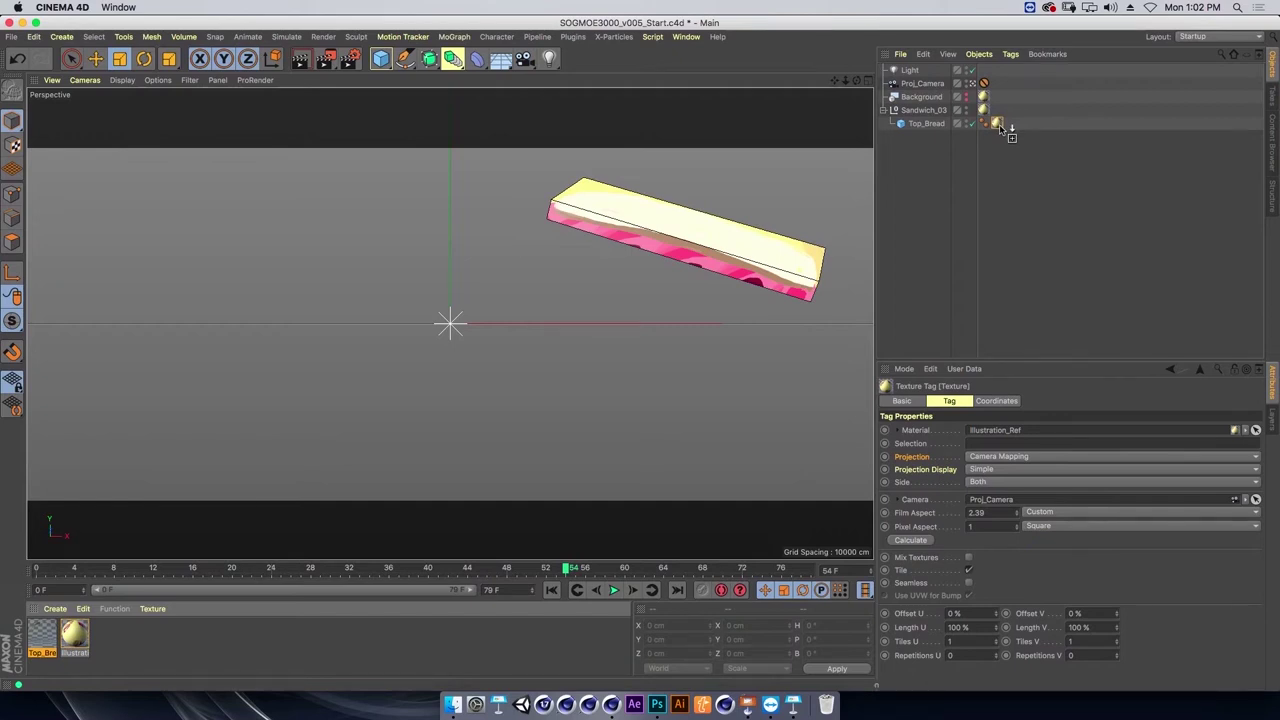
{"action": "left_click_drag", "start_coordinate": [999, 127], "coordinate": [997, 123]}
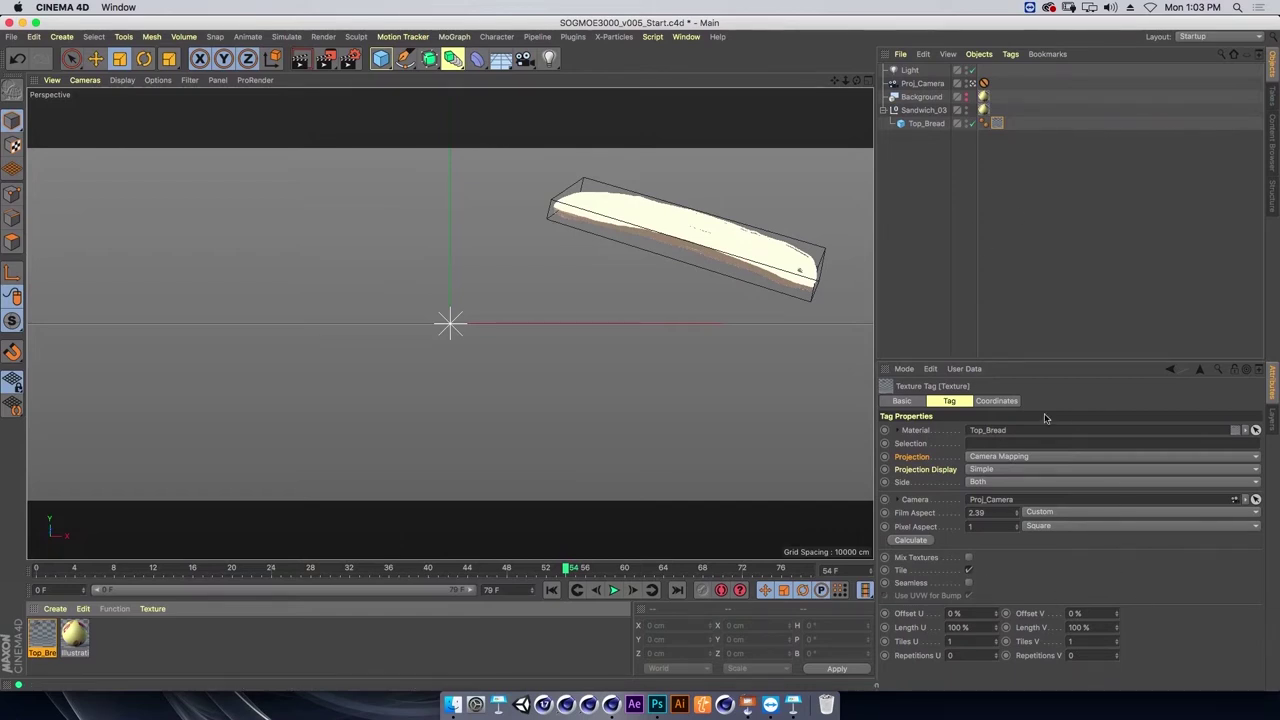
{"action": "left_click", "coordinate": [926, 123]}
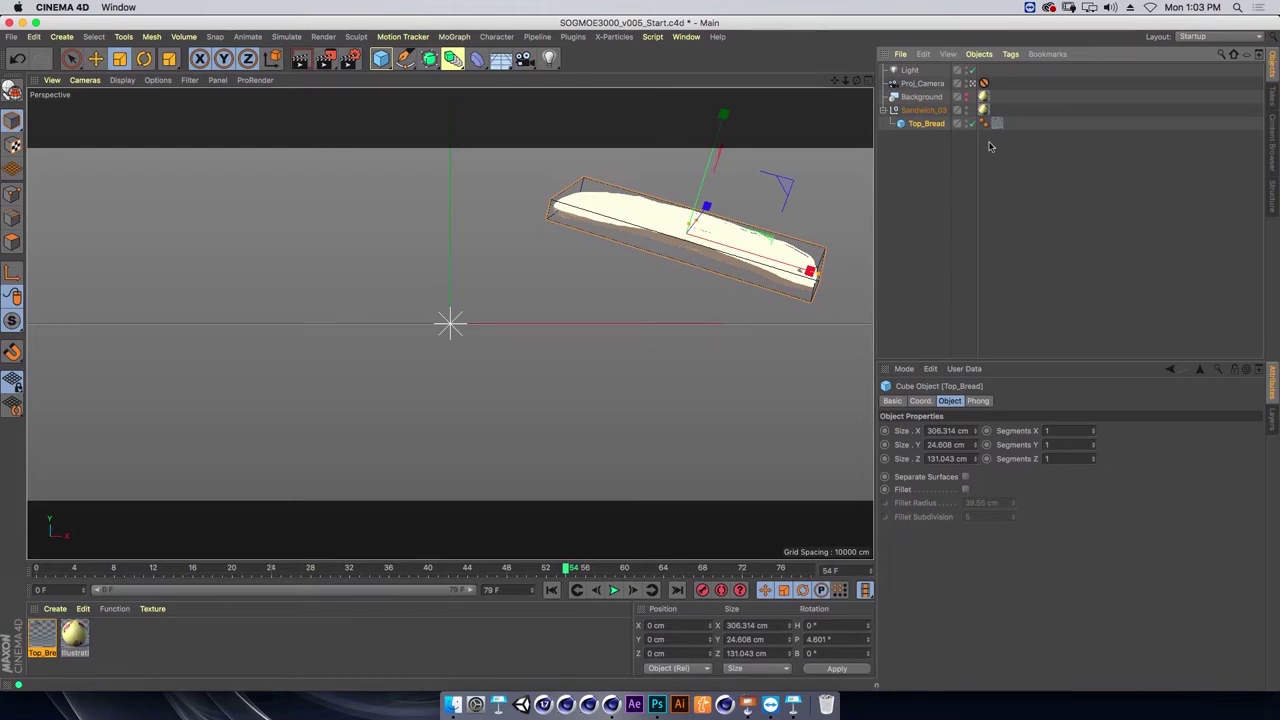
{"action": "left_click_drag", "start_coordinate": [640, 300], "coordinate": [651, 362], "text": "alt"}
Make the Top_Bread cube editable with C and orbit around the result.
{"action": "scroll", "coordinate": [646, 343], "scroll_direction": "up", "scroll_amount": 5}
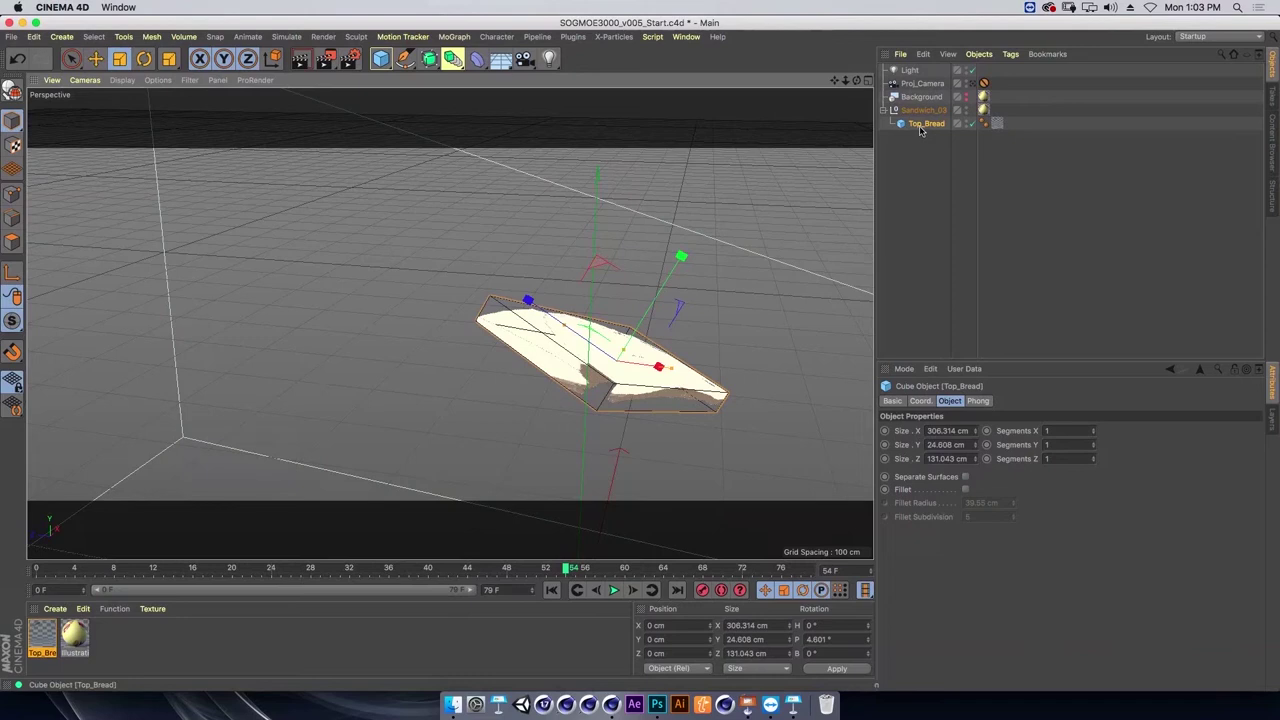
{"action": "key", "text": "c"}
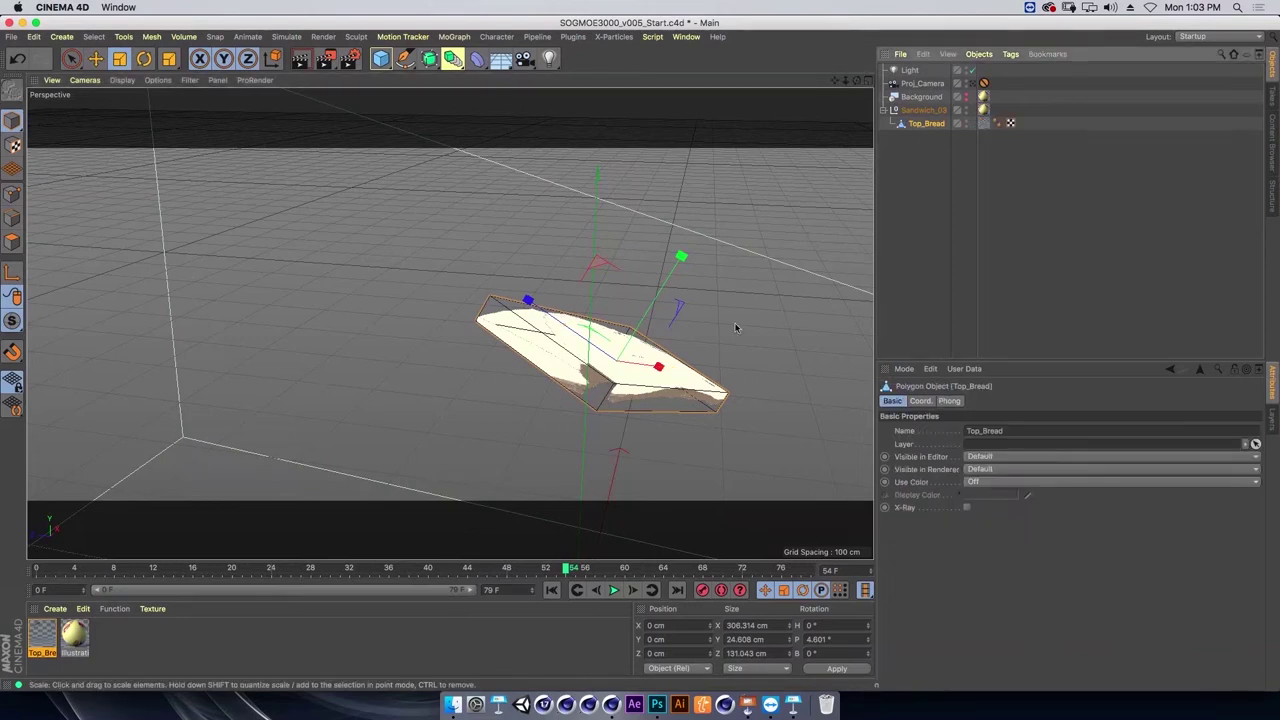
{"action": "mouse_move", "coordinate": [700, 250]}
{"action": "left_mouse_down", "text": "alt"}
{"action": "mouse_move", "coordinate": [310, 327]}
{"action": "mouse_move", "coordinate": [552, 342]}
{"action": "left_mouse_up", "text": "alt"}
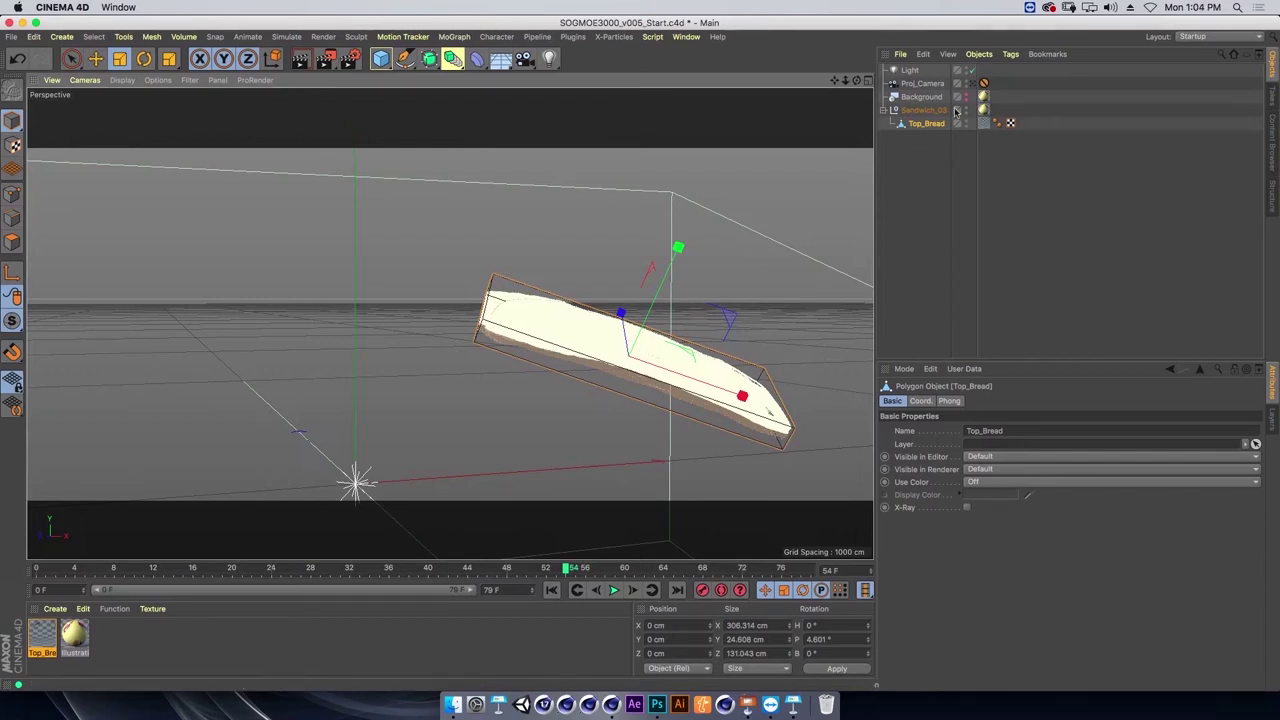
Revert Top_Bread to a cube with 6 segments along X and 2 along Z.
{"action": "mouse_move", "coordinate": [629, 329]}
{"action": "left_mouse_down", "text": "alt"}
{"action": "mouse_move", "coordinate": [698, 331]}
{"action": "mouse_move", "coordinate": [591, 321]}
{"action": "left_mouse_up", "text": "alt"}
{"action": "key", "text": "ctrl+z"}
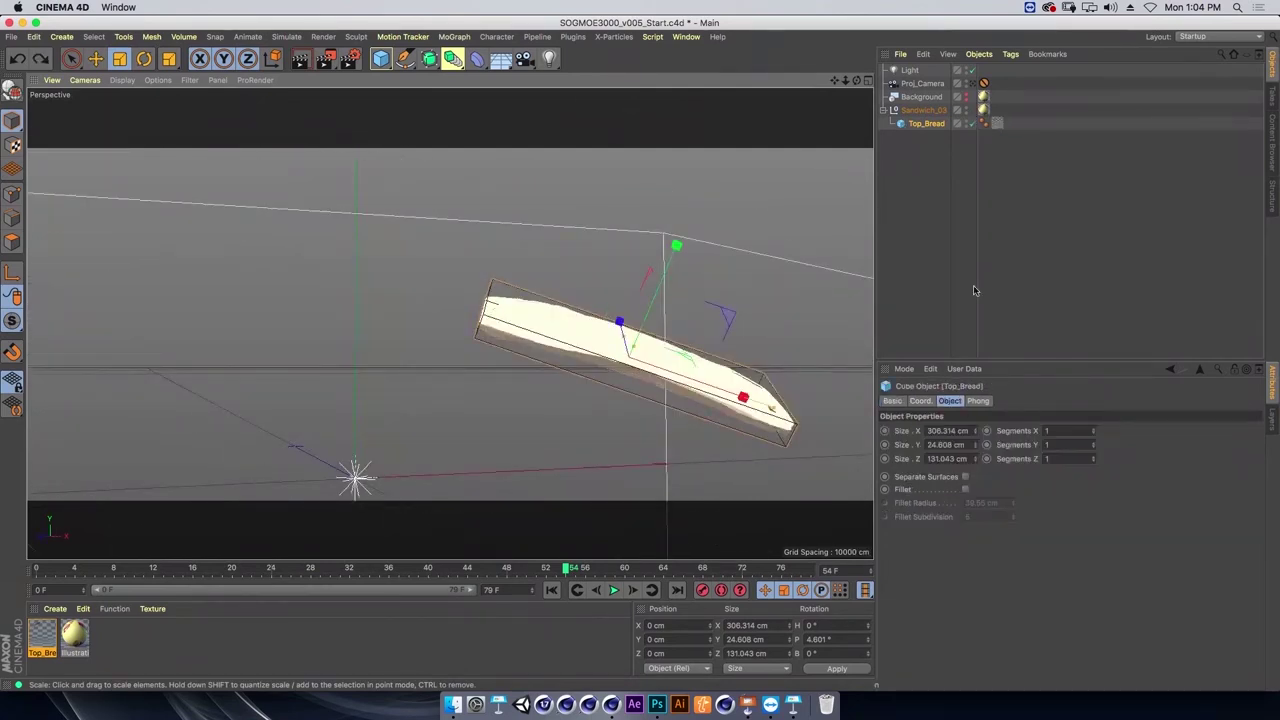
{"action": "left_click", "coordinate": [1065, 431]}
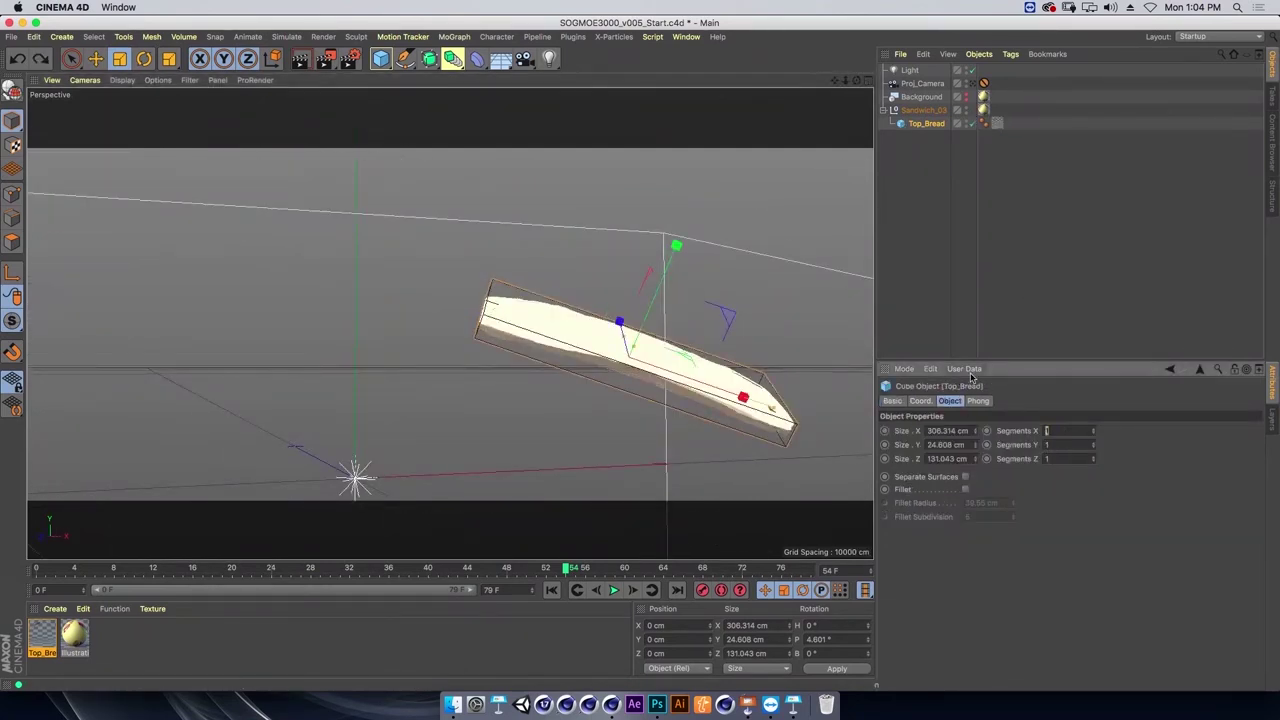
{"action": "type", "text": "6"}
{"action": "key", "text": "Tab"}
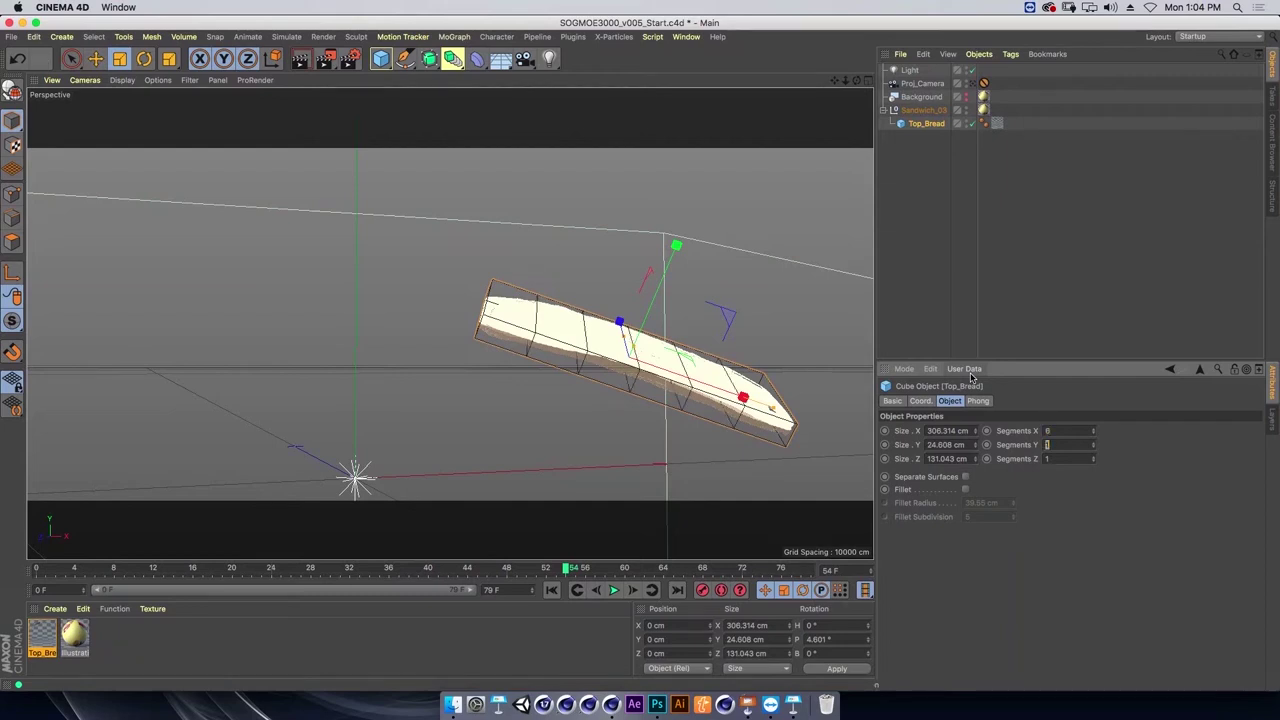
{"action": "type", "text": "2"}
{"action": "key", "text": "Return"}
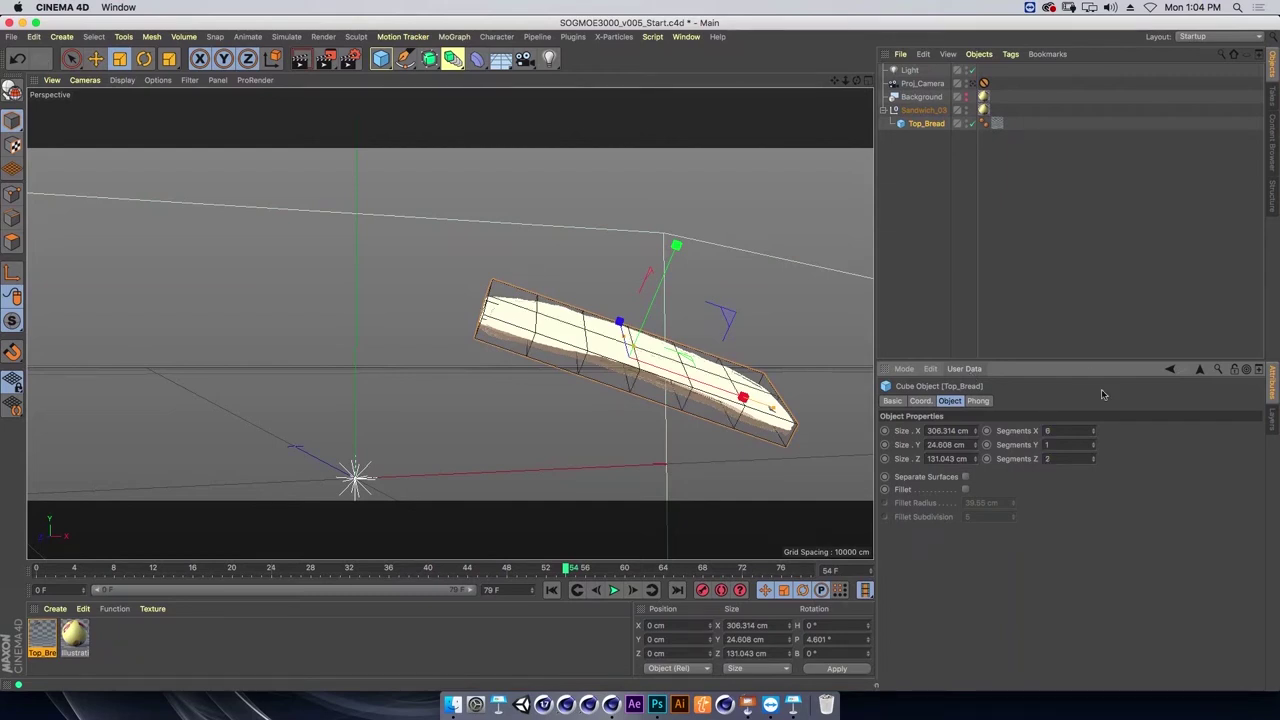
Convert the segmented cube to editable polygons and switch to Live Selection.
{"action": "key", "text": "c"}
{"action": "mouse_move", "coordinate": [590, 370]}
{"action": "left_mouse_down", "text": "alt"}
{"action": "mouse_move", "coordinate": [637, 356]}
{"action": "mouse_move", "coordinate": [556, 318]}
{"action": "mouse_move", "coordinate": [437, 302]}
{"action": "mouse_move", "coordinate": [575, 322]}
{"action": "left_mouse_up", "text": "alt"}
{"action": "left_click", "coordinate": [70, 58]}
{"action": "mouse_move", "coordinate": [303, 180]}
{"action": "left_mouse_down", "text": "alt"}
{"action": "mouse_move", "coordinate": [607, 284]}
{"action": "mouse_move", "coordinate": [520, 330]}
{"action": "mouse_move", "coordinate": [545, 365]}
{"action": "mouse_move", "coordinate": [579, 262]}
{"action": "mouse_move", "coordinate": [511, 367]}
{"action": "mouse_move", "coordinate": [494, 300]}
{"action": "mouse_move", "coordinate": [485, 371]}
{"action": "mouse_move", "coordinate": [372, 222]}
{"action": "left_mouse_up", "text": "alt"}
Clear the polygon selection and switch Top_Bread to Points mode.
{"action": "left_click", "coordinate": [477, 349]}
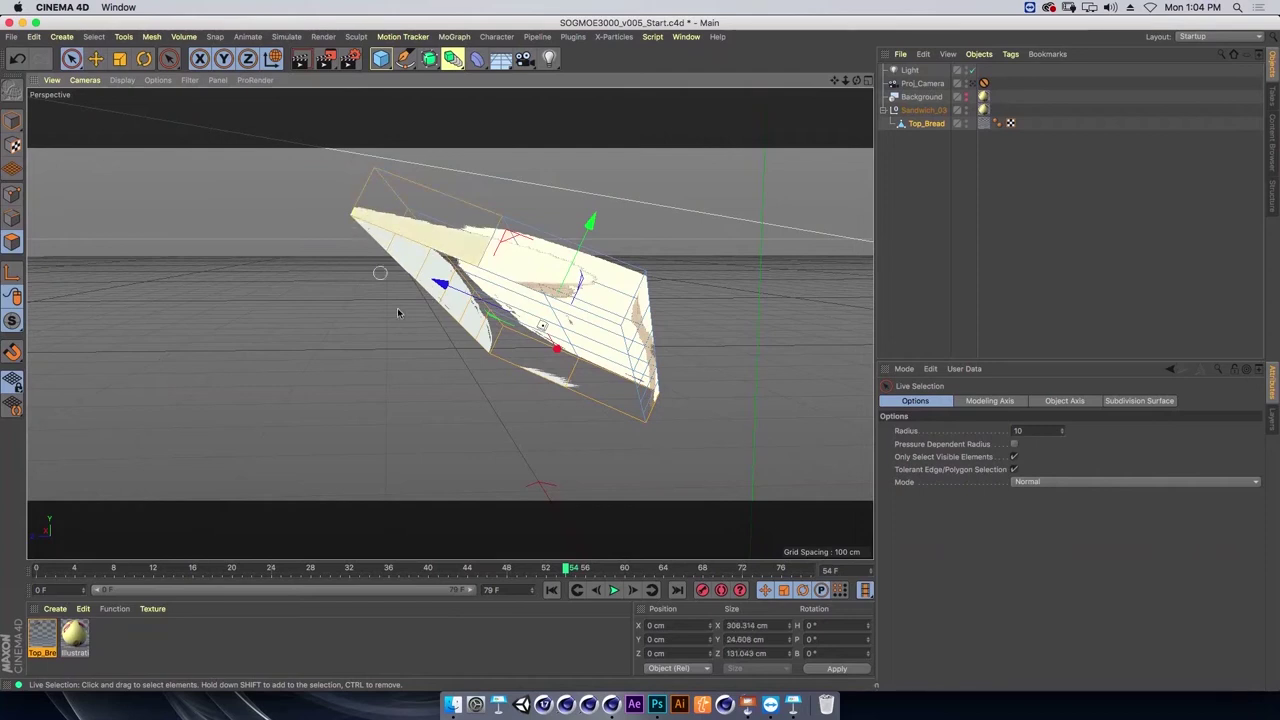
{"action": "left_click", "coordinate": [458, 383]}
{"action": "mouse_move", "coordinate": [634, 313]}
{"action": "left_mouse_down", "text": "alt"}
{"action": "mouse_move", "coordinate": [641, 292]}
{"action": "mouse_move", "coordinate": [723, 277]}
{"action": "left_mouse_up", "text": "alt"}
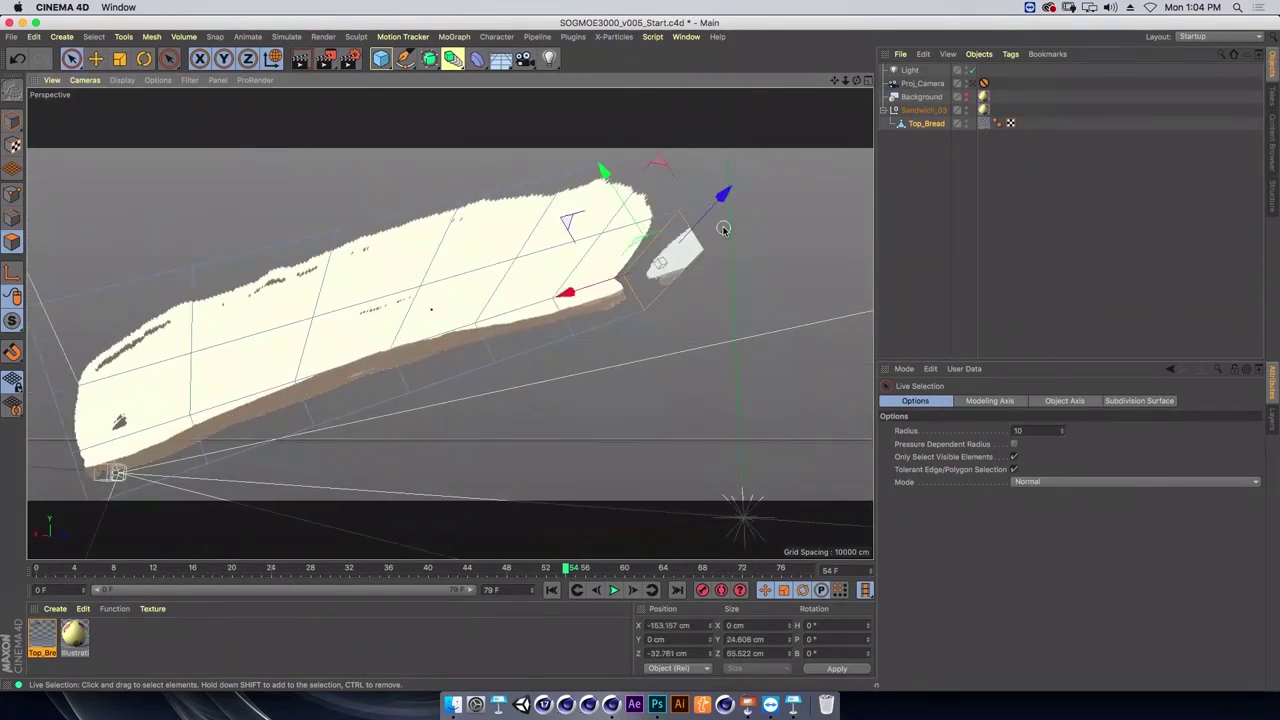
{"action": "mouse_move", "coordinate": [577, 333]}
{"action": "left_mouse_down", "text": "alt"}
{"action": "mouse_move", "coordinate": [392, 315]}
{"action": "mouse_move", "coordinate": [434, 309]}
{"action": "mouse_move", "coordinate": [400, 291]}
{"action": "mouse_move", "coordinate": [420, 329]}
{"action": "mouse_move", "coordinate": [440, 330]}
{"action": "left_mouse_up", "text": "alt"}
{"action": "left_click_drag", "start_coordinate": [277, 266], "coordinate": [303, 255], "text": "alt"}
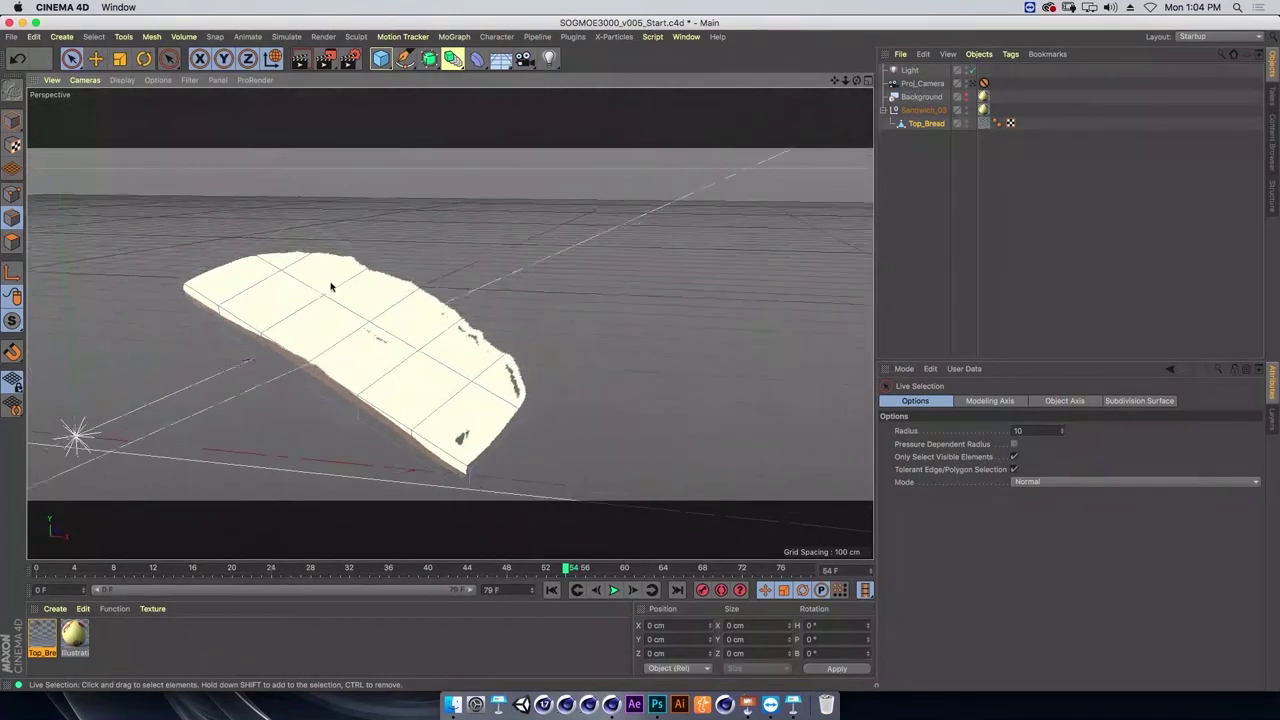
{"action": "left_click", "coordinate": [12, 194]}
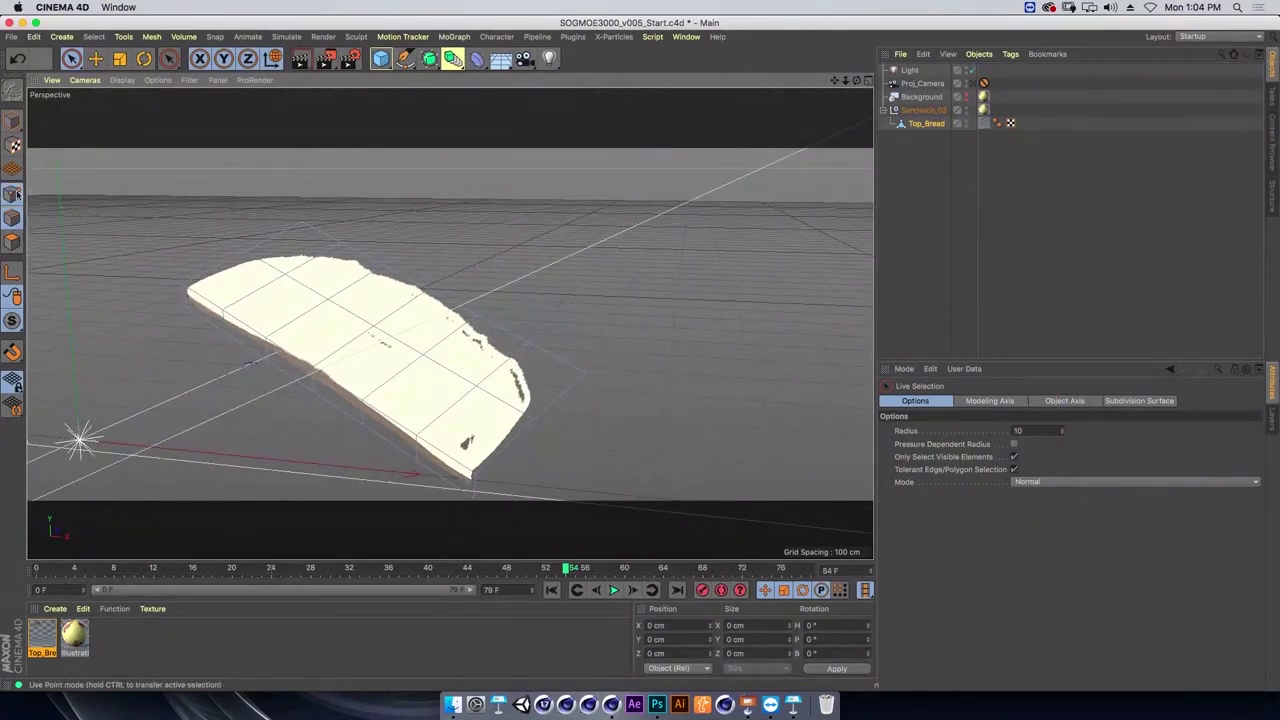
{"action": "left_click_drag", "start_coordinate": [468, 362], "coordinate": [349, 196], "text": "alt"}
Select the bread's points and move them to fit the painted outline.
{"action": "key", "text": "ctrl+a"}
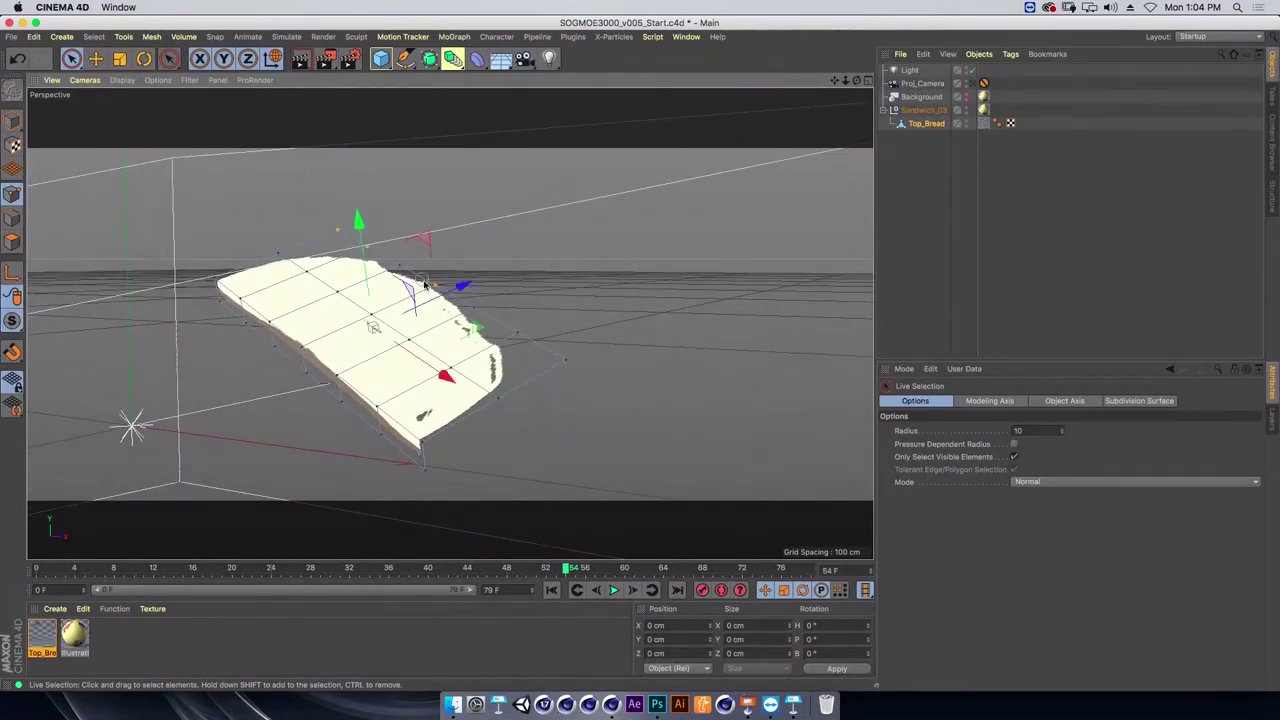
{"action": "key", "text": "ctrl+a"}
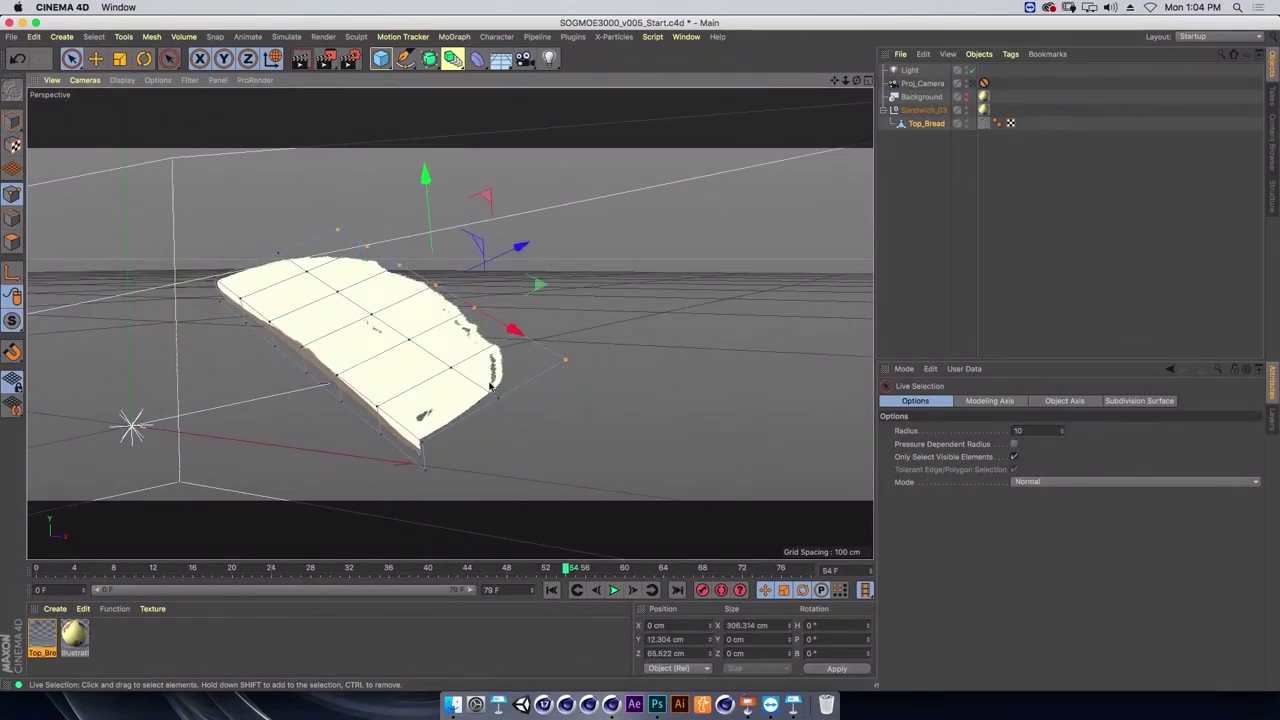
{"action": "mouse_move", "coordinate": [357, 314]}
{"action": "left_mouse_down", "text": "alt"}
{"action": "mouse_move", "coordinate": [329, 286]}
{"action": "mouse_move", "coordinate": [430, 300]}
{"action": "mouse_move", "coordinate": [489, 283]}
{"action": "mouse_move", "coordinate": [369, 230]}
{"action": "left_mouse_up", "text": "alt"}
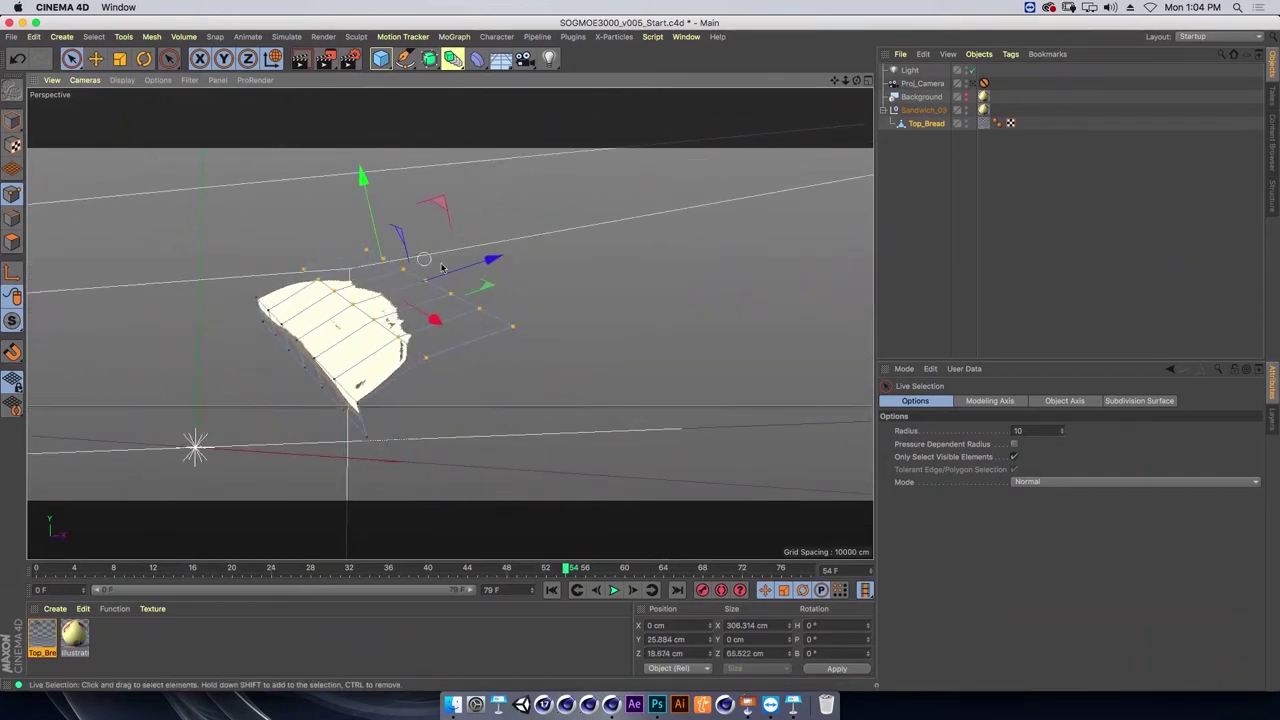
{"action": "left_click_drag", "start_coordinate": [489, 262], "coordinate": [406, 298]}
{"action": "left_click", "coordinate": [468, 340]}
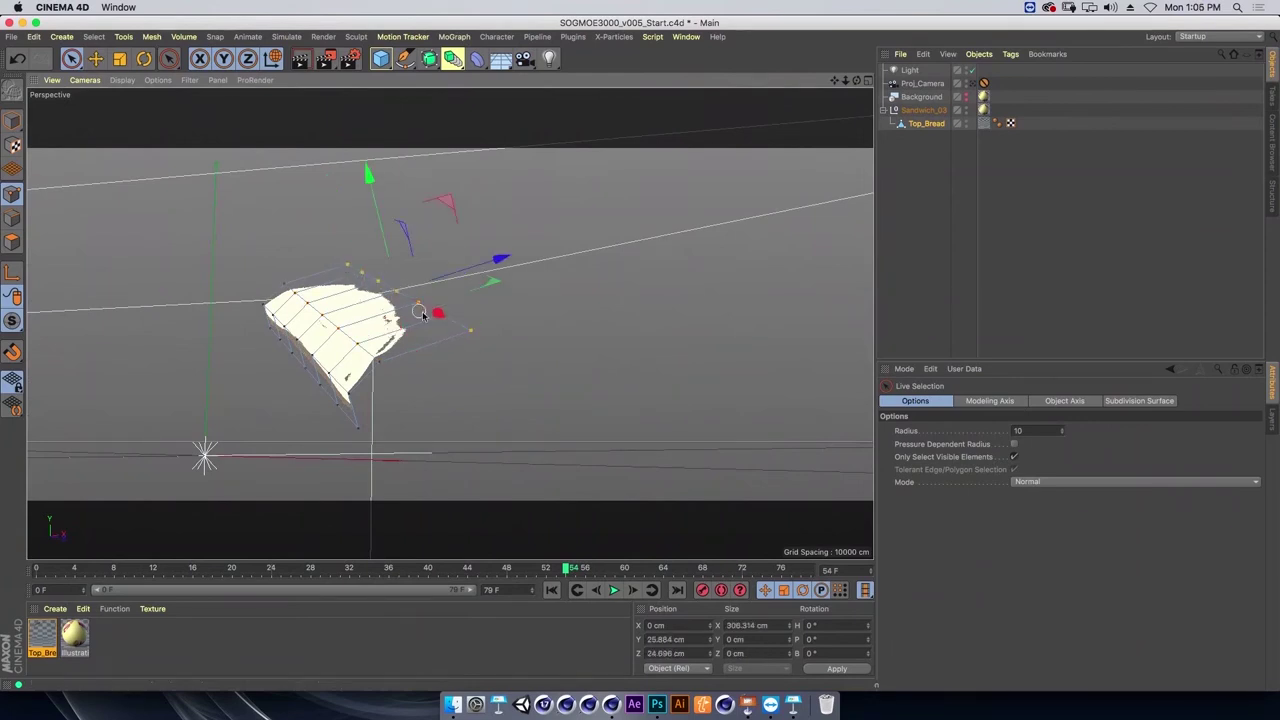
Select edge points and pull them along X toward the bread outline.
{"action": "left_click_drag", "start_coordinate": [357, 273], "coordinate": [430, 305], "text": "alt"}
{"action": "mouse_move", "coordinate": [510, 280]}
{"action": "left_mouse_down"}
{"action": "mouse_move", "coordinate": [474, 293]}
{"action": "mouse_move", "coordinate": [465, 281]}
{"action": "mouse_move", "coordinate": [490, 272]}
{"action": "mouse_move", "coordinate": [483, 355]}
{"action": "mouse_move", "coordinate": [176, 355]}
{"action": "mouse_move", "coordinate": [220, 329]}
{"action": "mouse_move", "coordinate": [266, 363]}
{"action": "mouse_move", "coordinate": [157, 316]}
{"action": "left_mouse_up"}
{"action": "left_click", "coordinate": [176, 355]}
{"action": "mouse_move", "coordinate": [320, 306]}
{"action": "left_mouse_down"}
{"action": "mouse_move", "coordinate": [349, 309]}
{"action": "mouse_move", "coordinate": [306, 291]}
{"action": "mouse_move", "coordinate": [270, 320]}
{"action": "mouse_move", "coordinate": [460, 357]}
{"action": "left_mouse_up"}
Select individual points near the bread's tip and check the fit from several angles.
{"action": "left_click", "coordinate": [306, 291]}
{"action": "left_click", "coordinate": [232, 276]}
{"action": "left_click", "coordinate": [286, 330]}
{"action": "left_click", "coordinate": [462, 368]}
{"action": "left_click", "coordinate": [486, 380]}
{"action": "left_click", "coordinate": [457, 370]}
{"action": "left_click", "coordinate": [491, 380]}
{"action": "left_click", "coordinate": [440, 375]}
{"action": "mouse_move", "coordinate": [440, 375]}
{"action": "left_mouse_down", "text": "alt"}
{"action": "mouse_move", "coordinate": [292, 329]}
{"action": "mouse_move", "coordinate": [217, 343]}
{"action": "mouse_move", "coordinate": [209, 323]}
{"action": "mouse_move", "coordinate": [303, 320]}
{"action": "mouse_move", "coordinate": [363, 370]}
{"action": "mouse_move", "coordinate": [347, 400]}
{"action": "left_mouse_up", "text": "alt"}
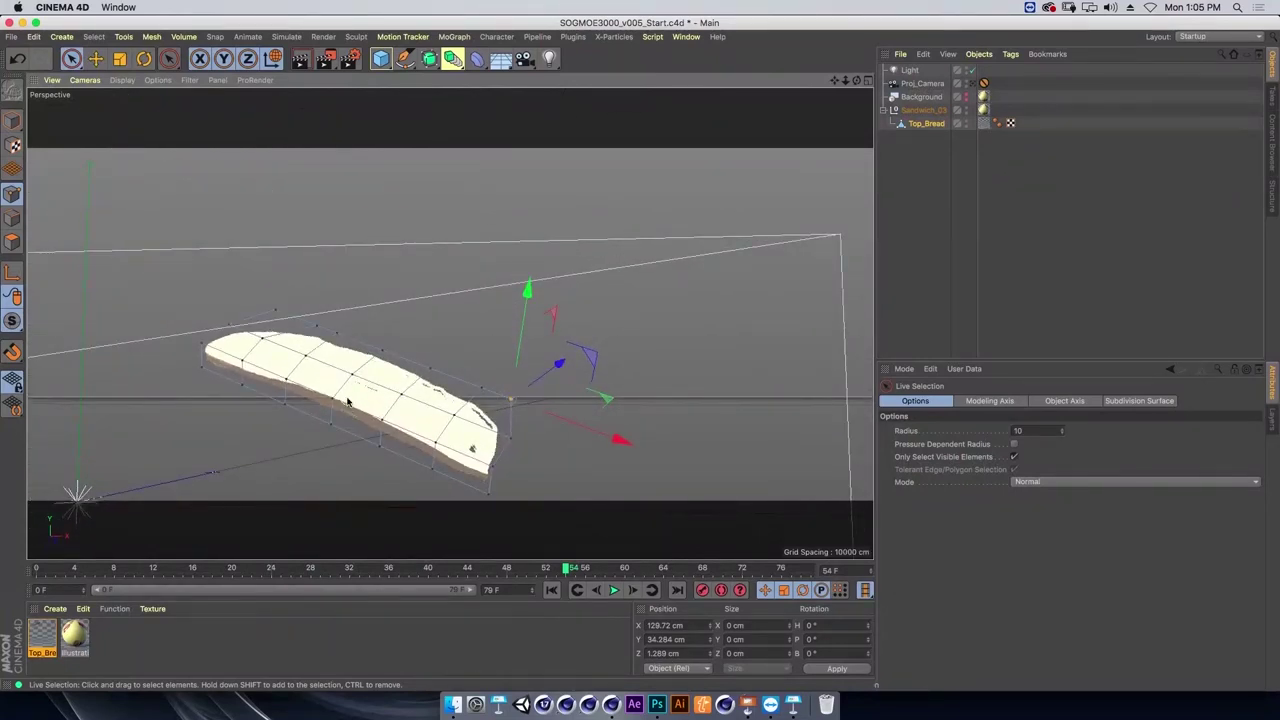
{"action": "mouse_move", "coordinate": [506, 380]}
{"action": "left_mouse_down", "text": "alt"}
{"action": "mouse_move", "coordinate": [449, 327]}
{"action": "mouse_move", "coordinate": [698, 289]}
{"action": "left_mouse_up", "text": "alt"}
Duplicate Top_Bread under Sandwich_03 and rename the copy Meat_01.
{"action": "left_click", "coordinate": [923, 157]}
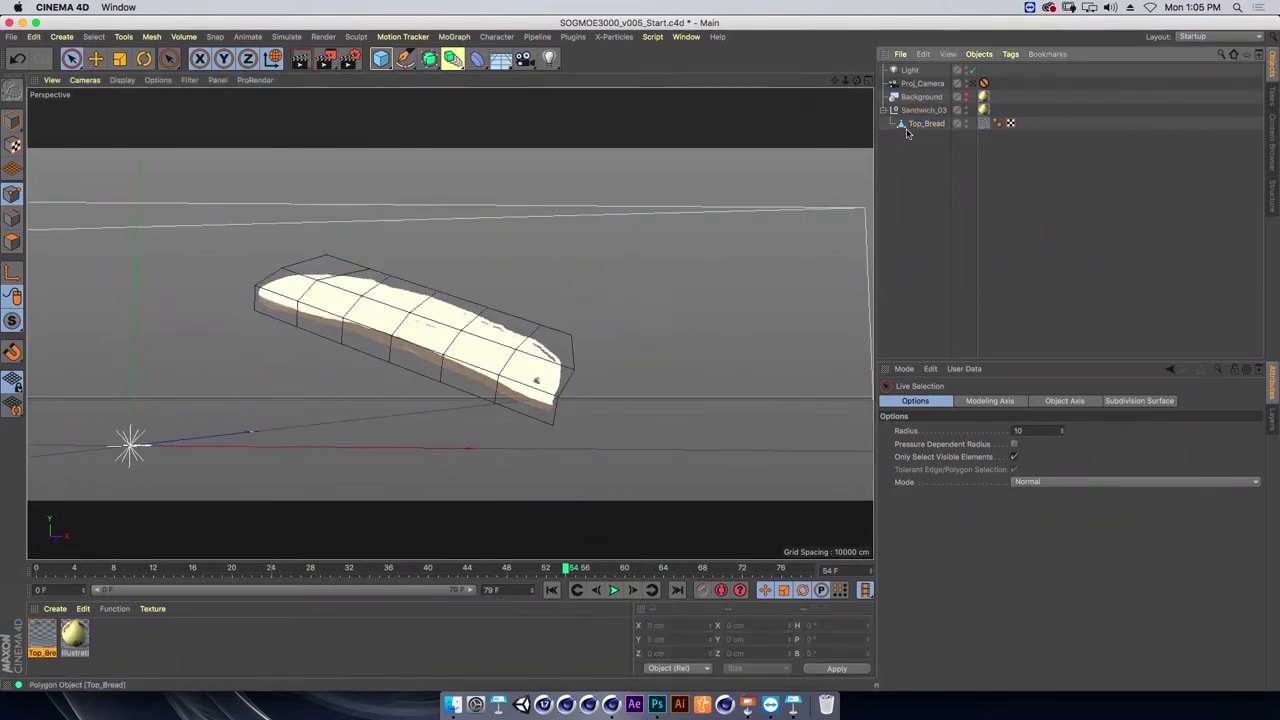
{"action": "mouse_move", "coordinate": [514, 366]}
{"action": "left_mouse_down", "text": "alt"}
{"action": "mouse_move", "coordinate": [323, 331]}
{"action": "mouse_move", "coordinate": [327, 320]}
{"action": "mouse_move", "coordinate": [491, 349]}
{"action": "mouse_move", "coordinate": [857, 234]}
{"action": "left_mouse_up", "text": "alt"}
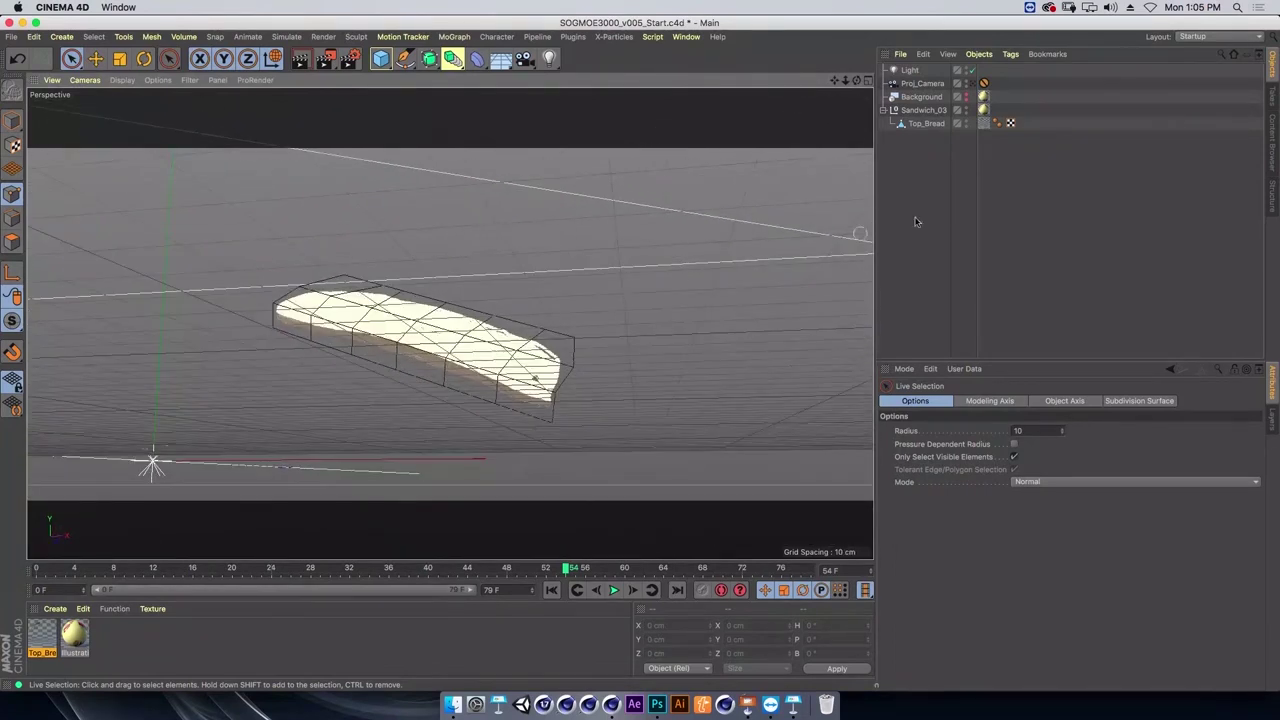
{"action": "left_click", "coordinate": [912, 124]}
{"action": "left_click_drag", "start_coordinate": [909, 138], "coordinate": [912, 140], "text": "ctrl"}
{"action": "double_click", "coordinate": [928, 137]}
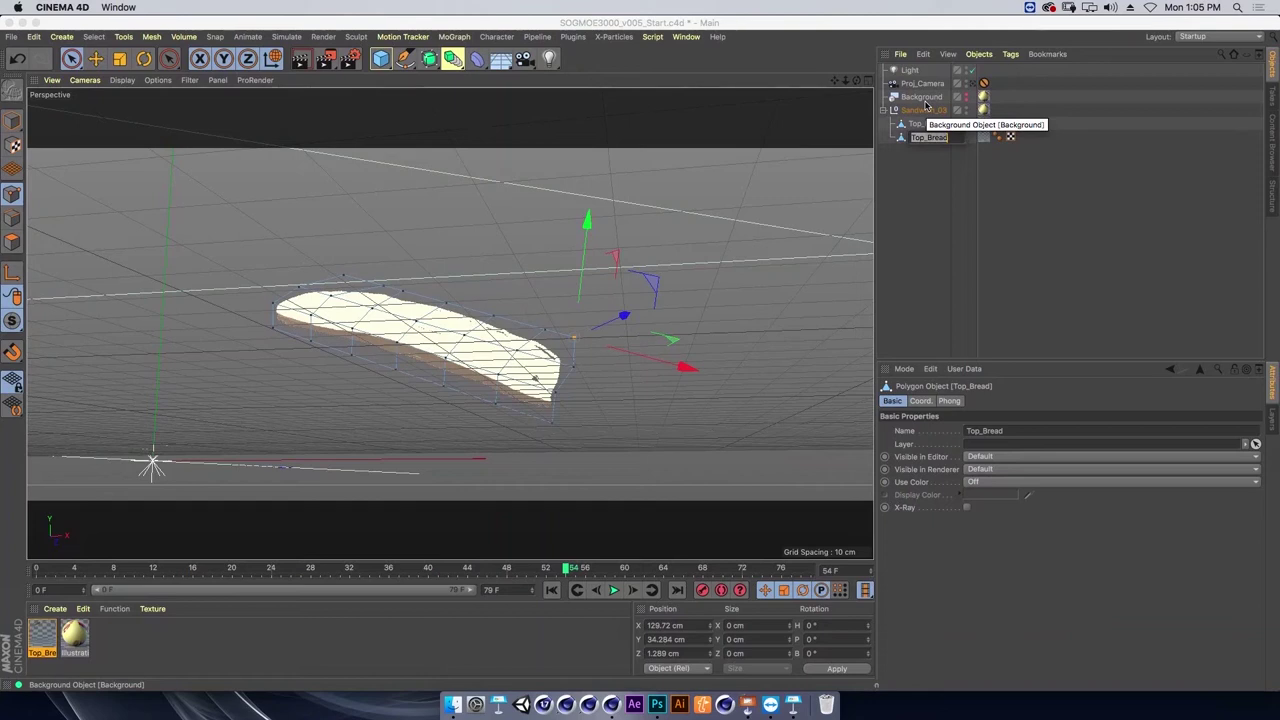
{"action": "type", "text": "Meat_01"}
{"action": "key", "text": "Return"}
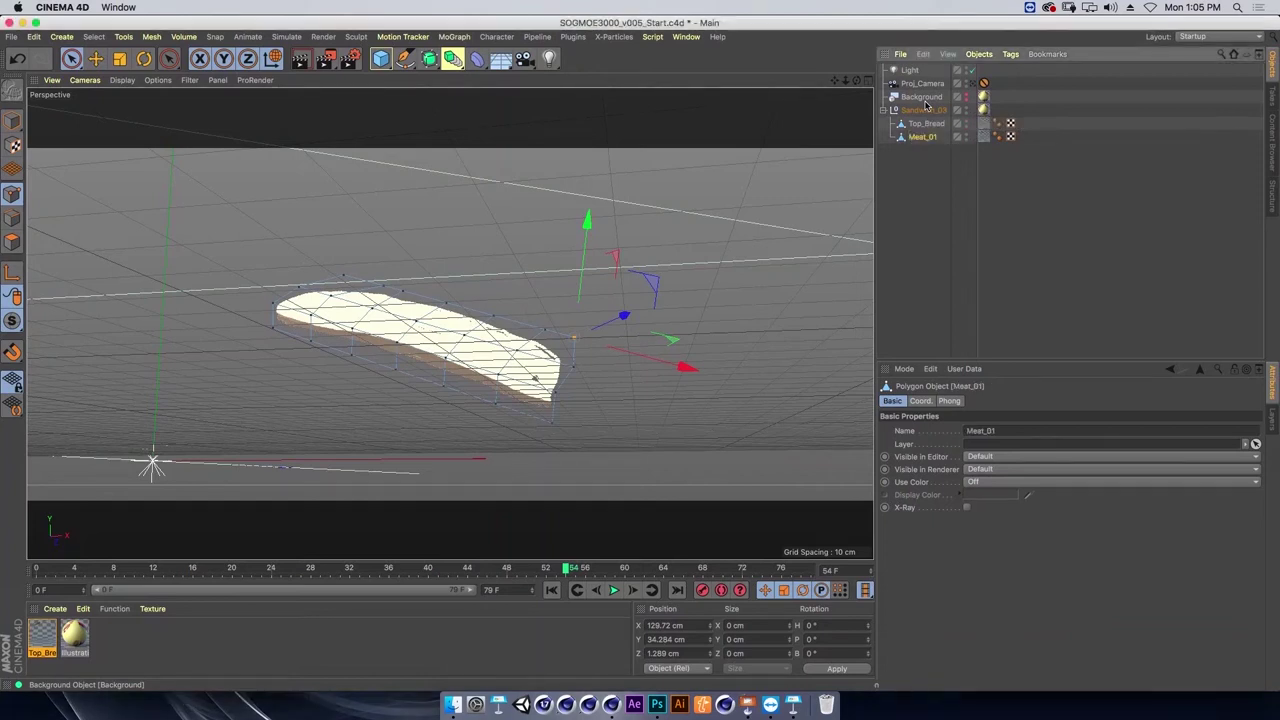
{"action": "left_click", "coordinate": [990, 230]}
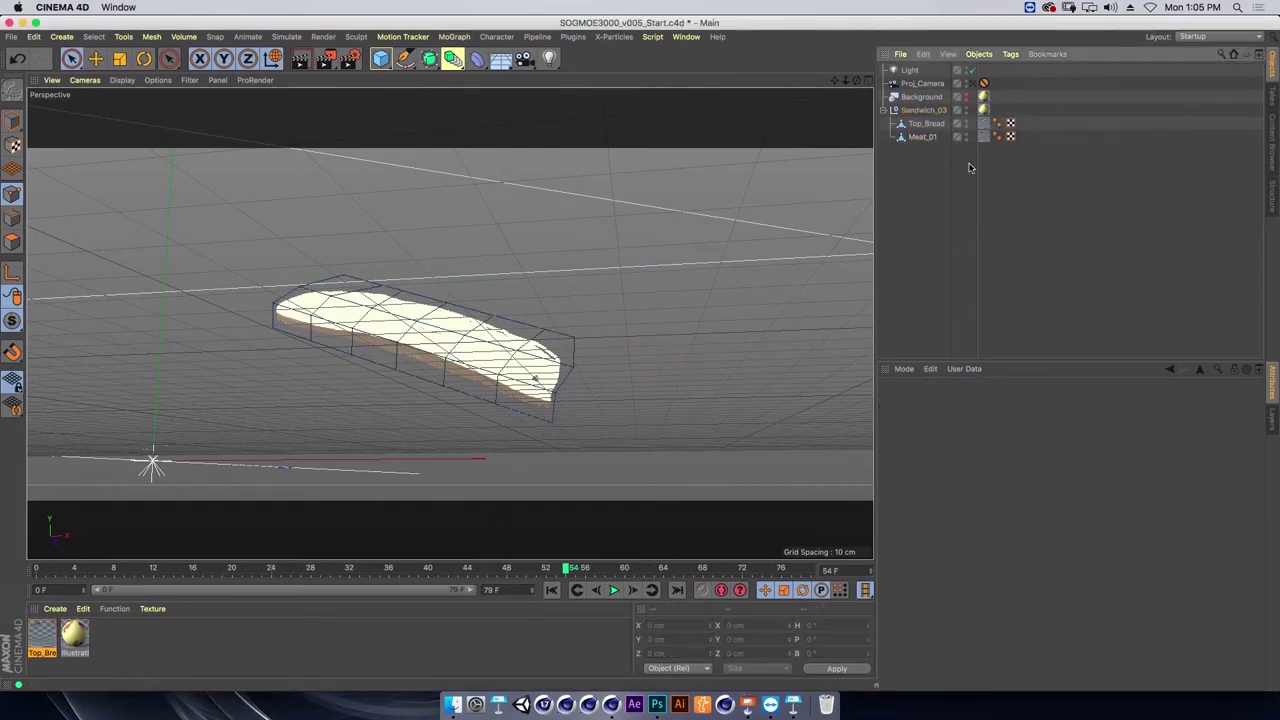
Duplicate the Top_Bread material.
{"action": "left_click", "coordinate": [42, 645]}
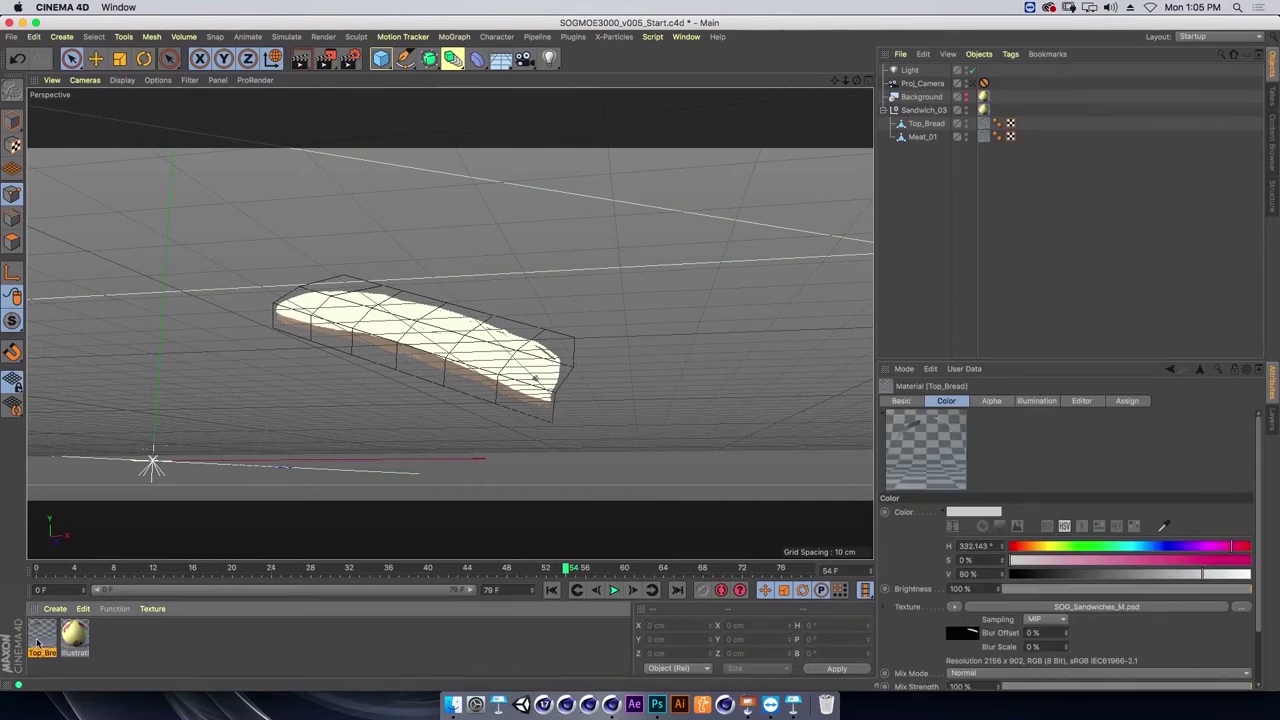
{"action": "key", "text": "ctrl+c"}
{"action": "key", "text": "ctrl+v"}
Rename the material copy Meat_01 and set its colour texture to the Sand_03_Meat_01 layer.
{"action": "double_click", "coordinate": [42, 640]}
{"action": "type", "text": "Me"}
{"action": "key", "text": "Return"}
{"action": "left_click", "coordinate": [245, 233]}
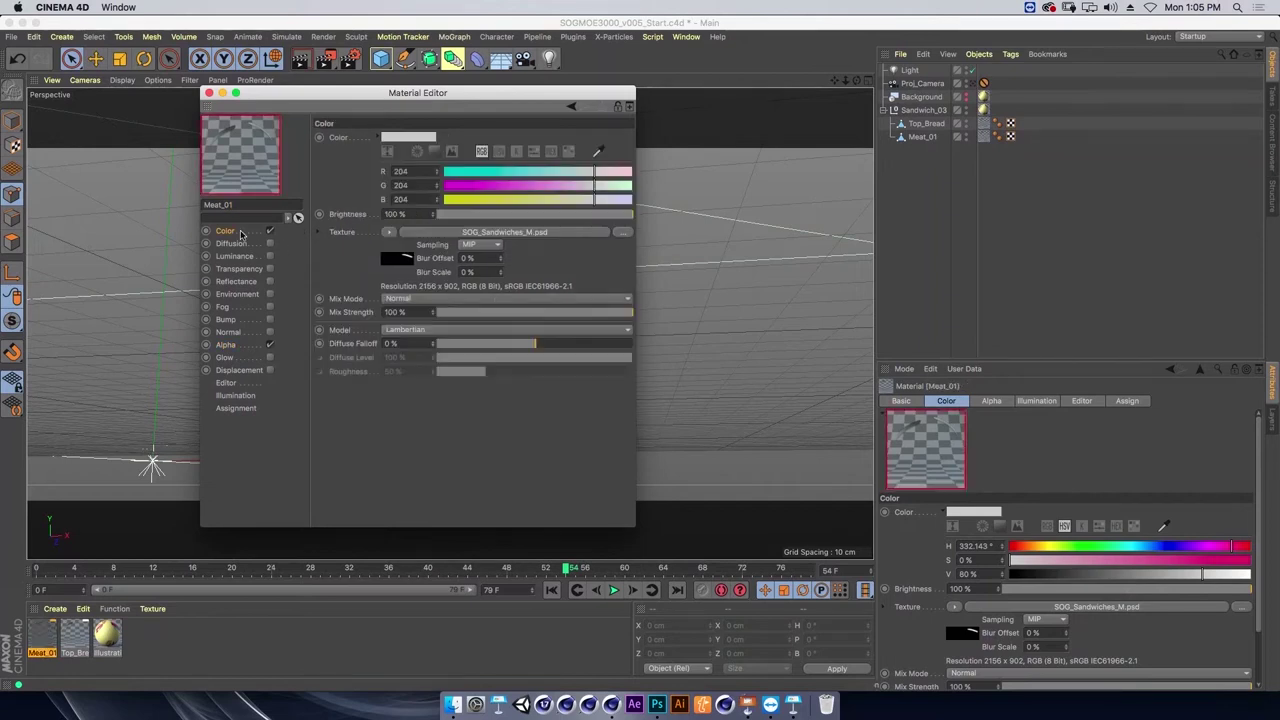
{"action": "left_click", "coordinate": [406, 259]}
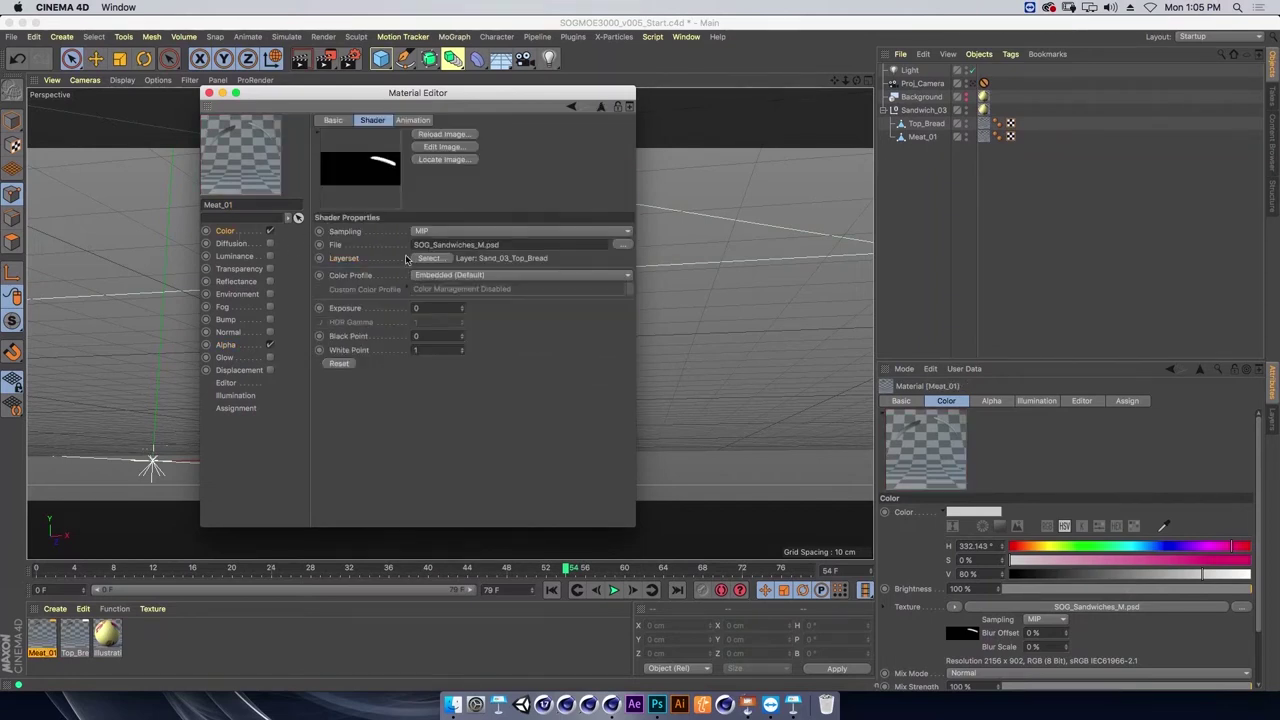
{"action": "left_click", "coordinate": [427, 259]}
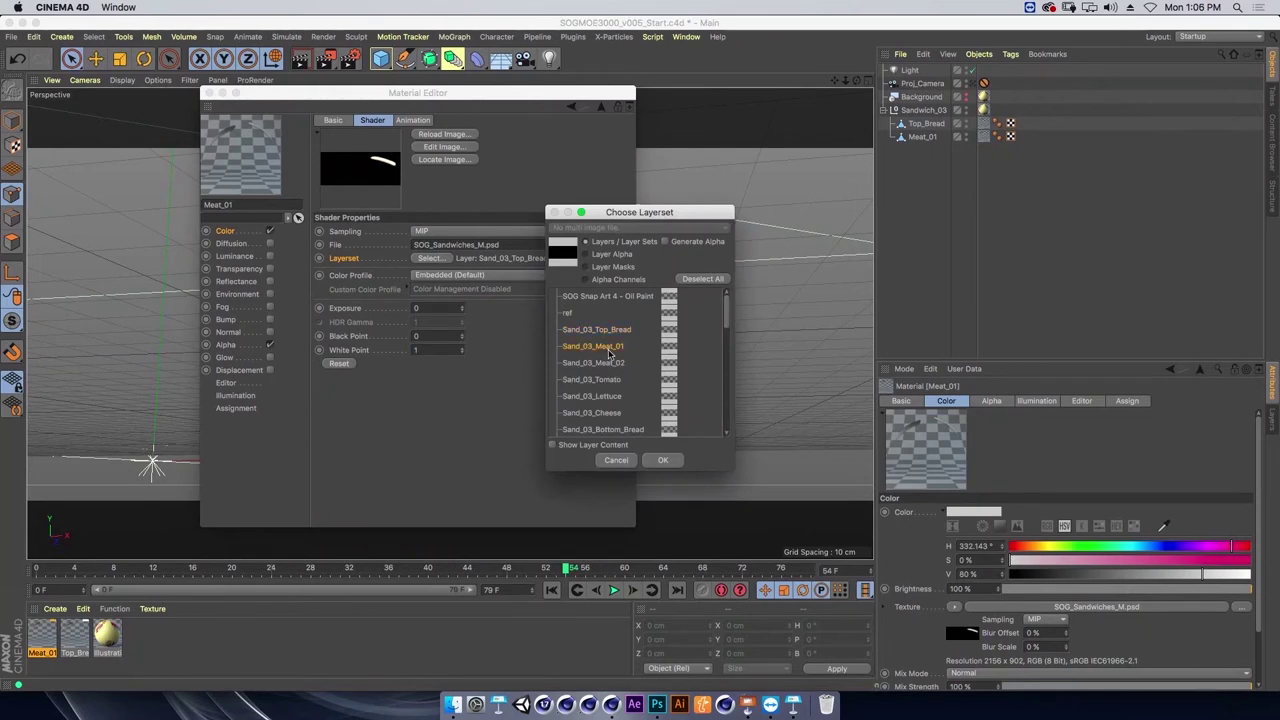
{"action": "left_click", "coordinate": [662, 460]}
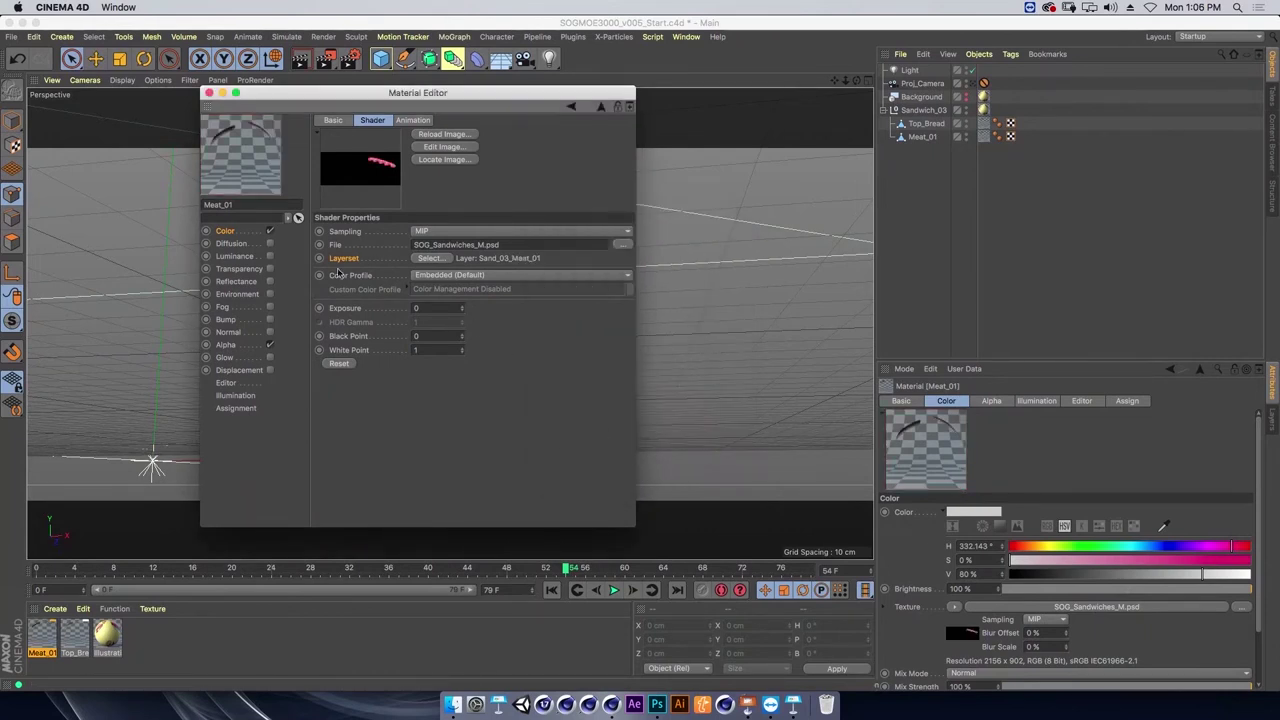
Copy the Sand_03_Meat_01 colour shader into the material's alpha channel.
{"action": "left_click", "coordinate": [243, 236]}
{"action": "left_click", "coordinate": [389, 233]}
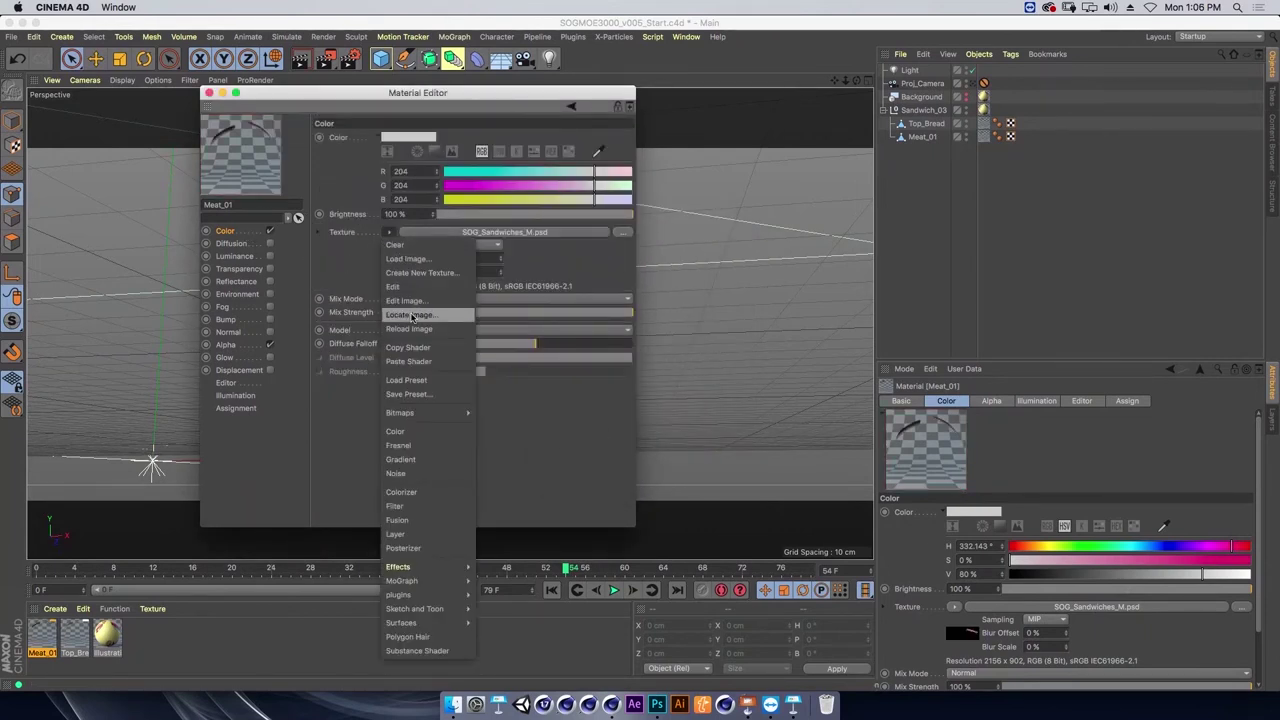
{"action": "left_click", "coordinate": [411, 350]}
{"action": "left_click", "coordinate": [225, 344]}
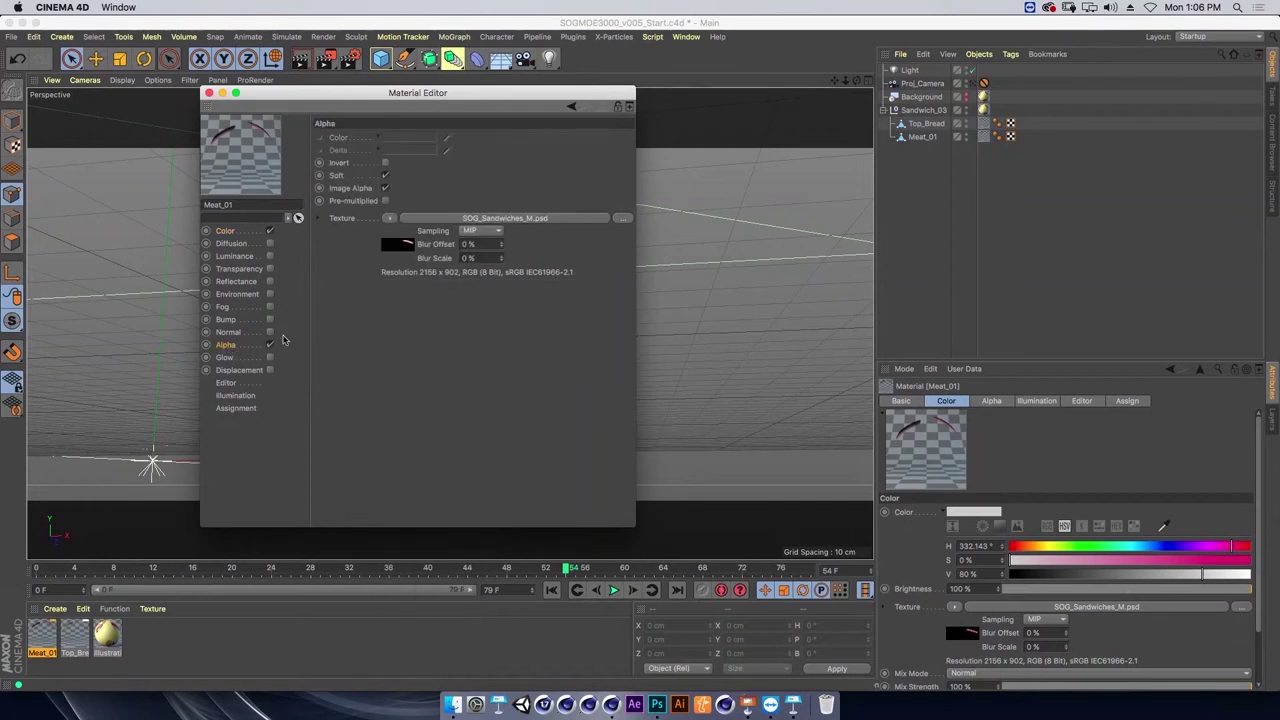
{"action": "left_click", "coordinate": [389, 218]}
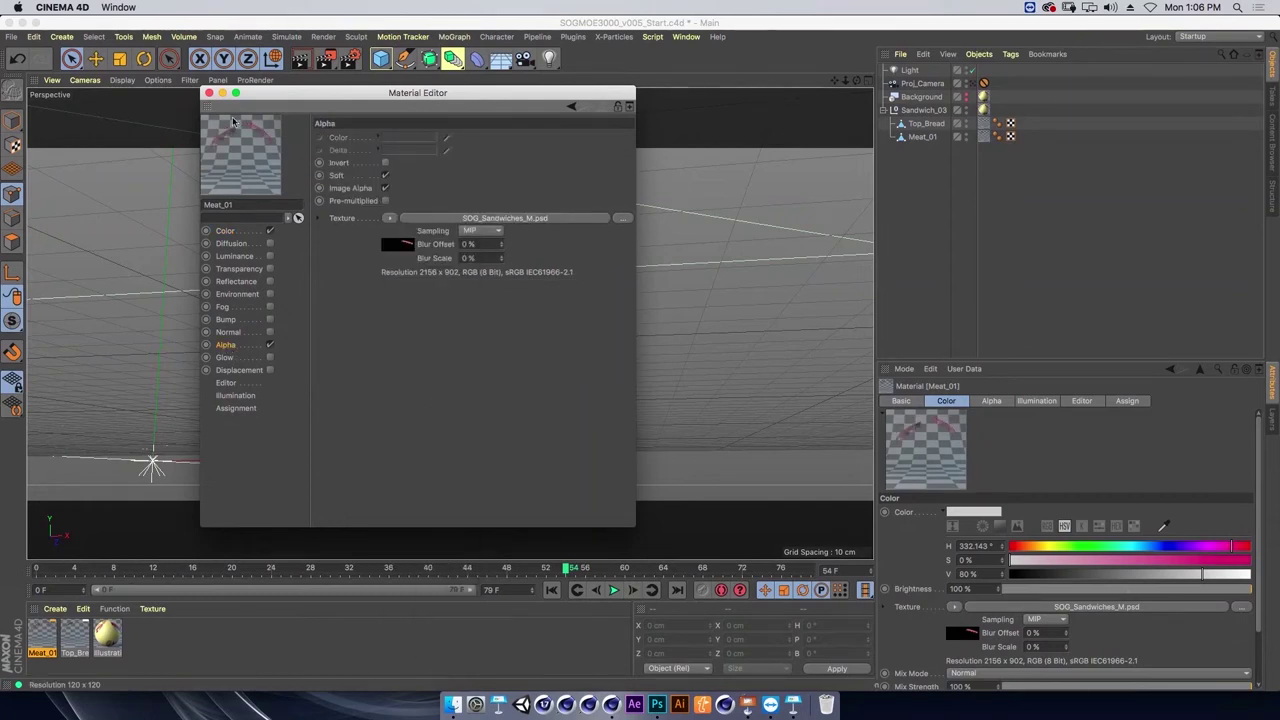
{"action": "left_click", "coordinate": [209, 93]}
Apply the Meat_01 material to the Meat_01 object.
{"action": "mouse_move", "coordinate": [47, 645]}
{"action": "left_mouse_down"}
{"action": "mouse_move", "coordinate": [52, 630]}
{"action": "mouse_move", "coordinate": [993, 168]}
{"action": "left_mouse_up"}
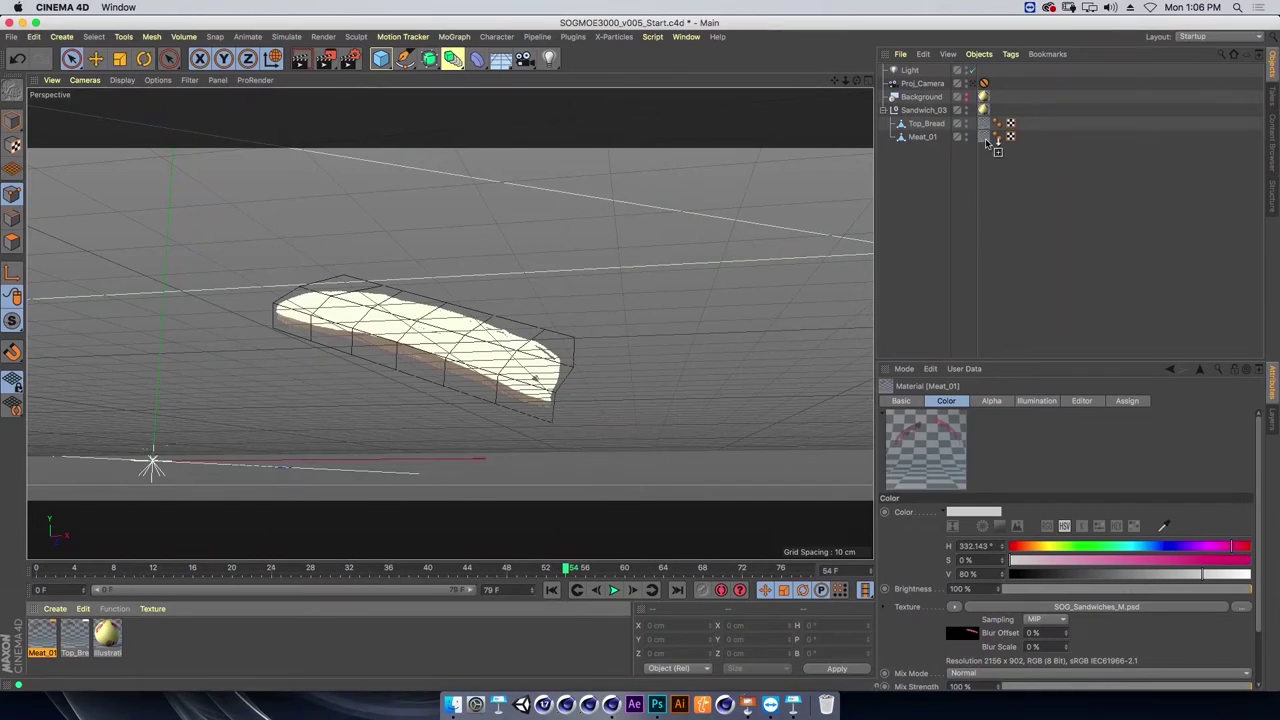
{"action": "left_click_drag", "start_coordinate": [991, 150], "coordinate": [987, 143]}
{"action": "left_click_drag", "start_coordinate": [986, 143], "coordinate": [986, 143]}
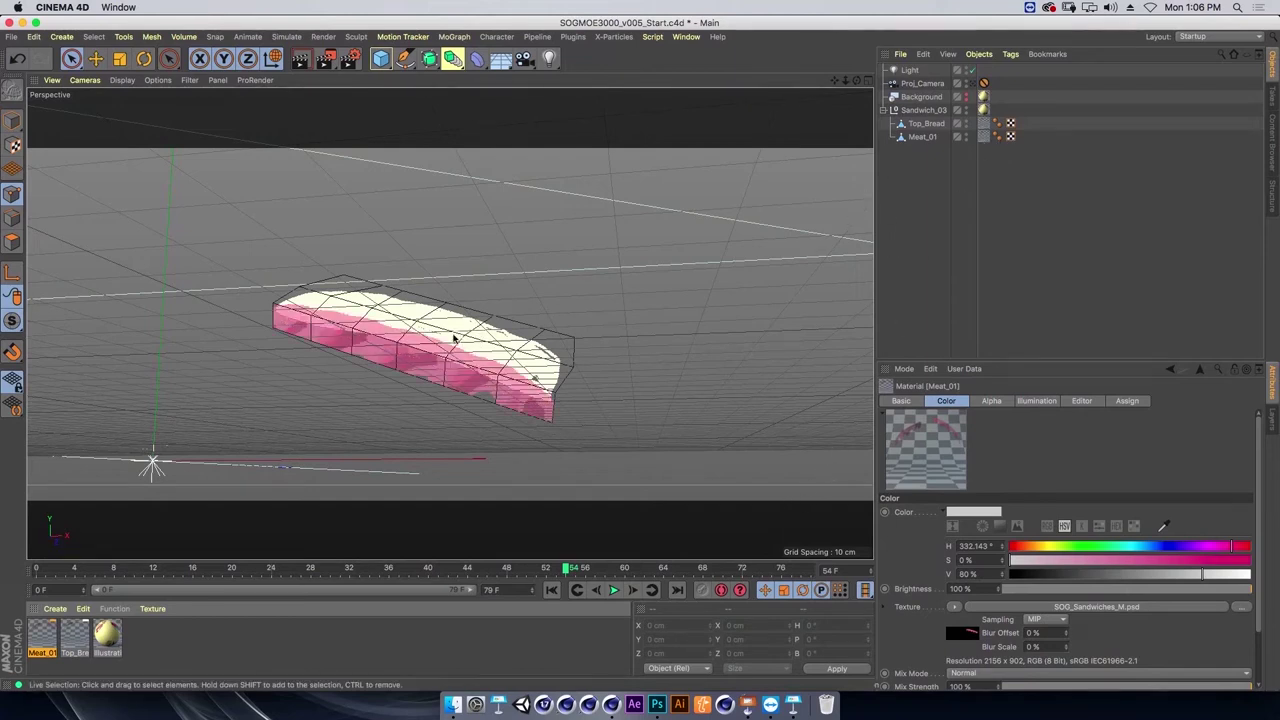
{"action": "left_click_drag", "start_coordinate": [453, 338], "coordinate": [551, 314], "text": "alt"}
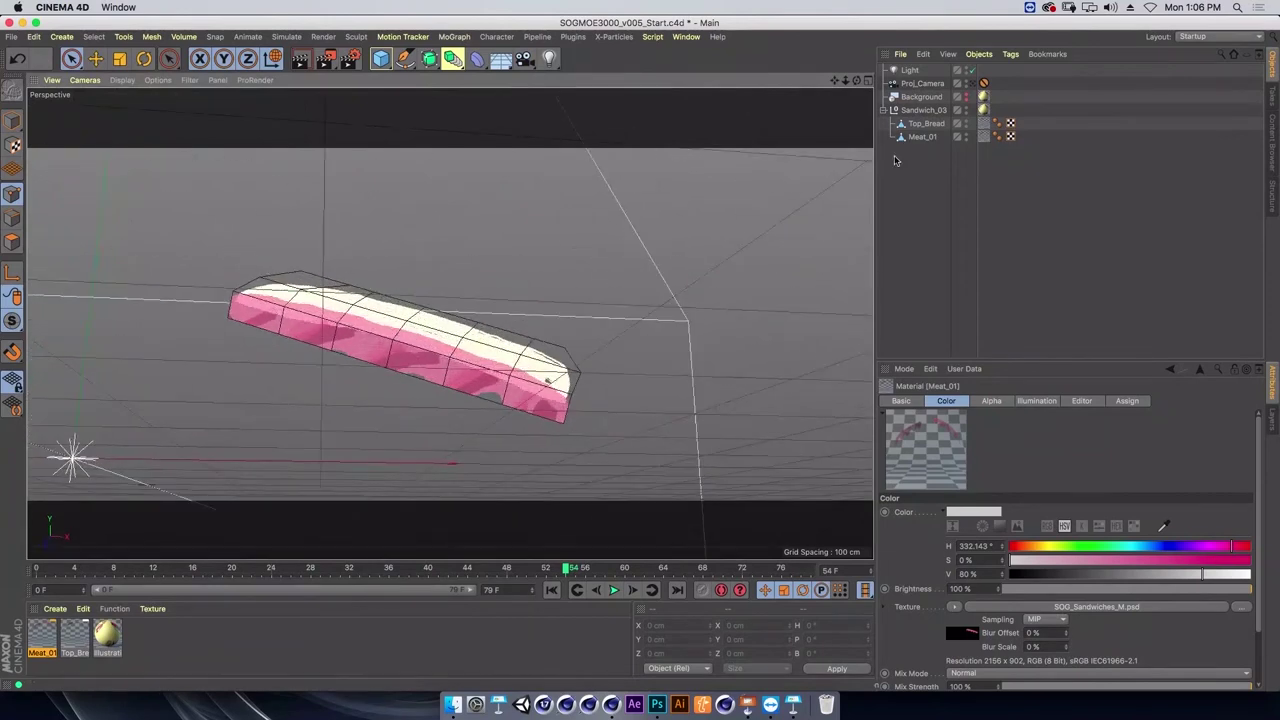
Select Meat_01, stretch its mesh wider and raise it slightly.
{"action": "left_click", "coordinate": [922, 136]}
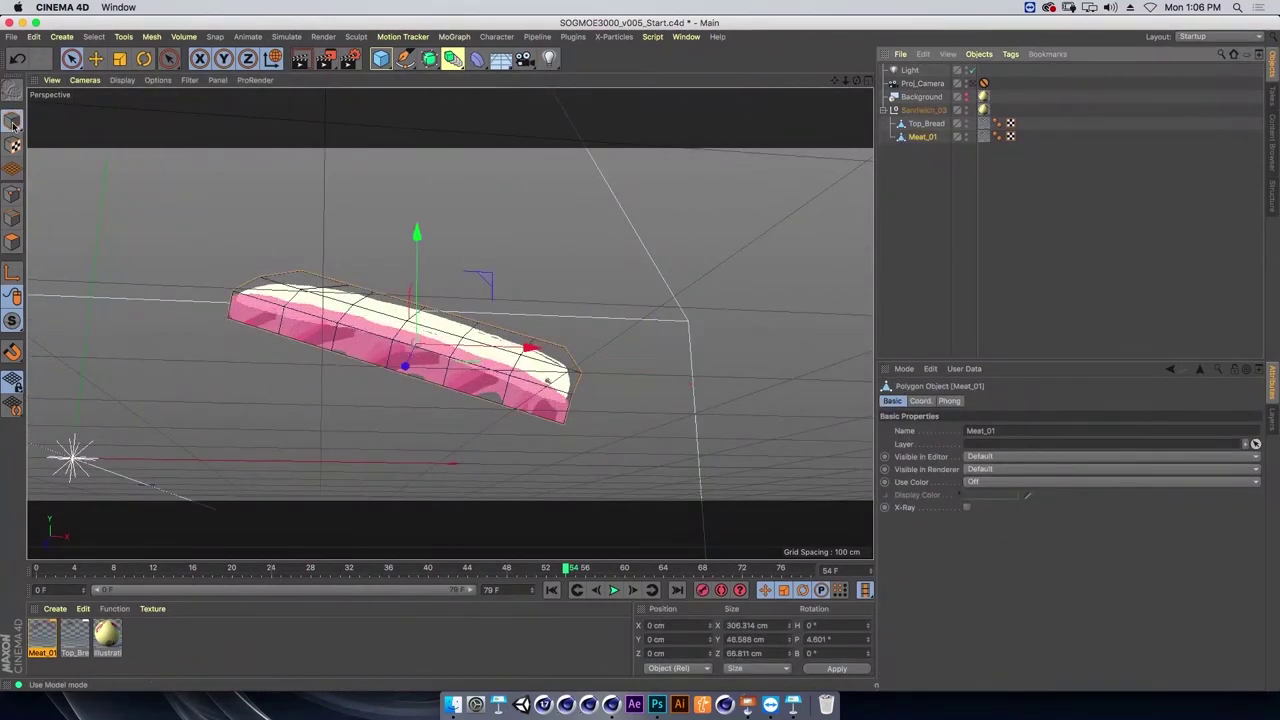
{"action": "mouse_move", "coordinate": [478, 277]}
{"action": "left_mouse_down", "text": "alt"}
{"action": "mouse_move", "coordinate": [384, 221]}
{"action": "mouse_move", "coordinate": [424, 265]}
{"action": "mouse_move", "coordinate": [514, 314]}
{"action": "left_mouse_up", "text": "alt"}
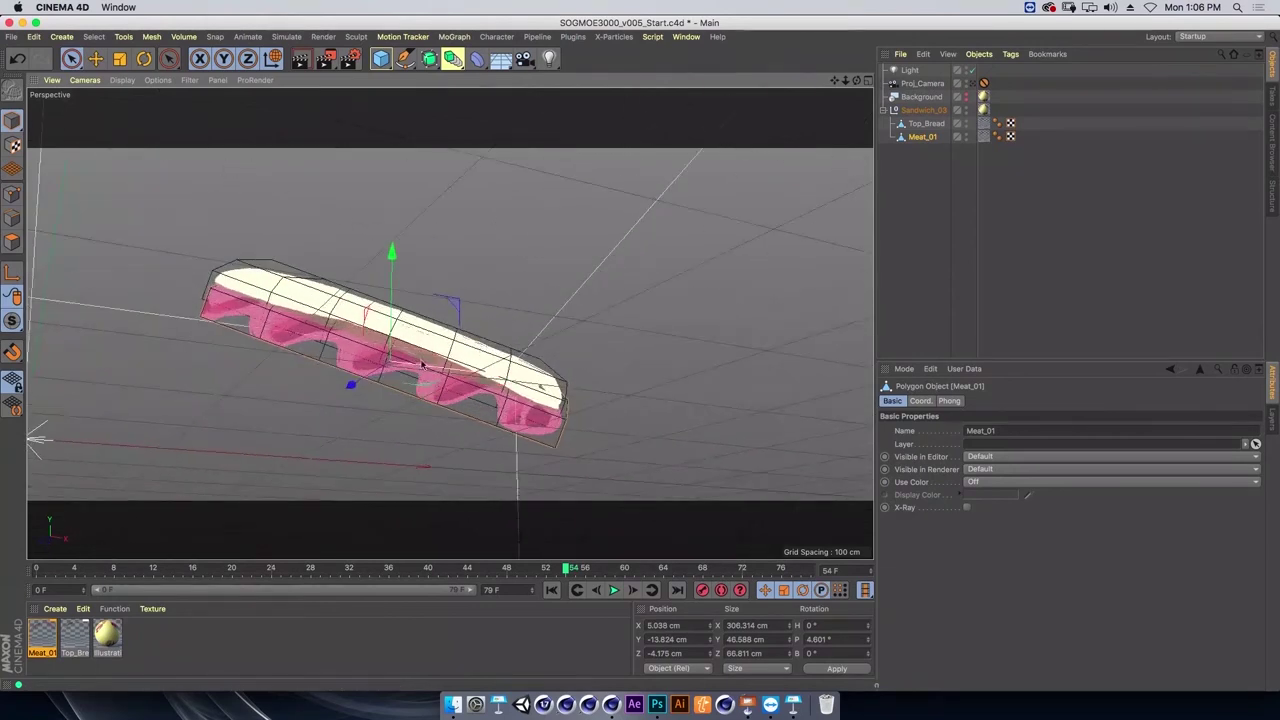
{"action": "key", "text": "t"}
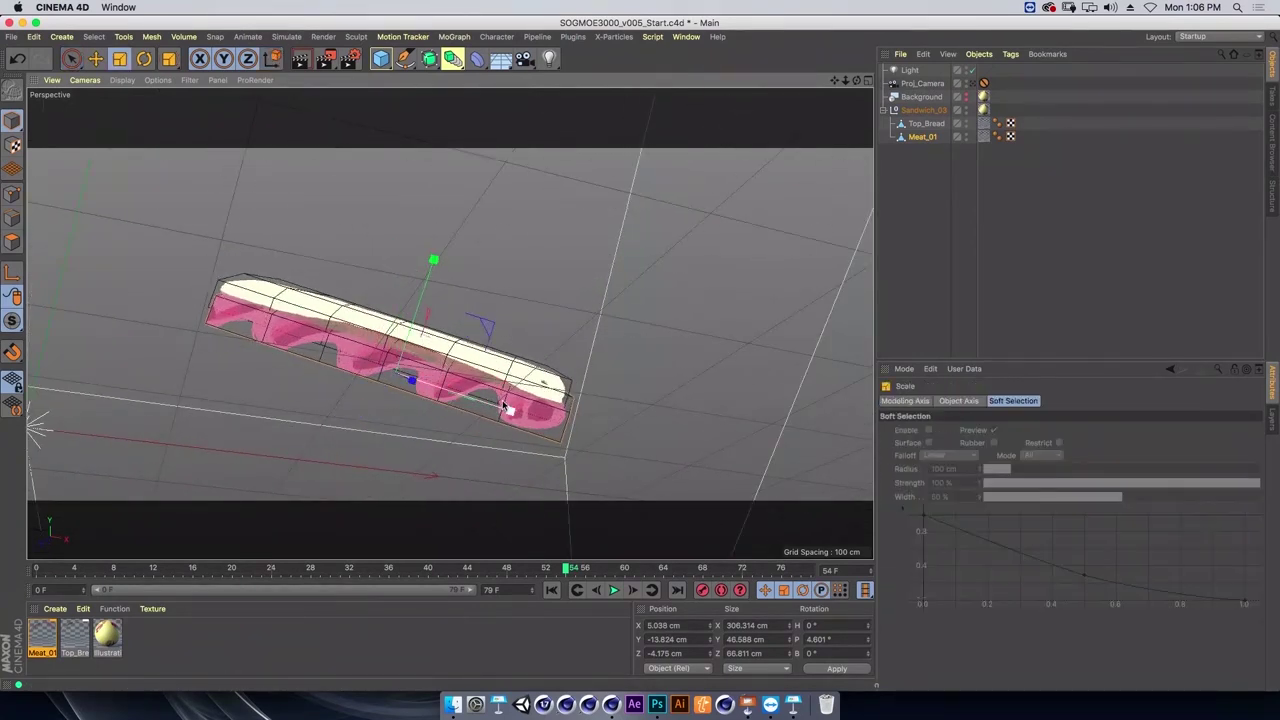
{"action": "mouse_move", "coordinate": [508, 405]}
{"action": "left_mouse_down"}
{"action": "mouse_move", "coordinate": [490, 403]}
{"action": "mouse_move", "coordinate": [539, 432]}
{"action": "left_mouse_up"}
{"action": "key", "text": "e"}
{"action": "key", "text": "t"}
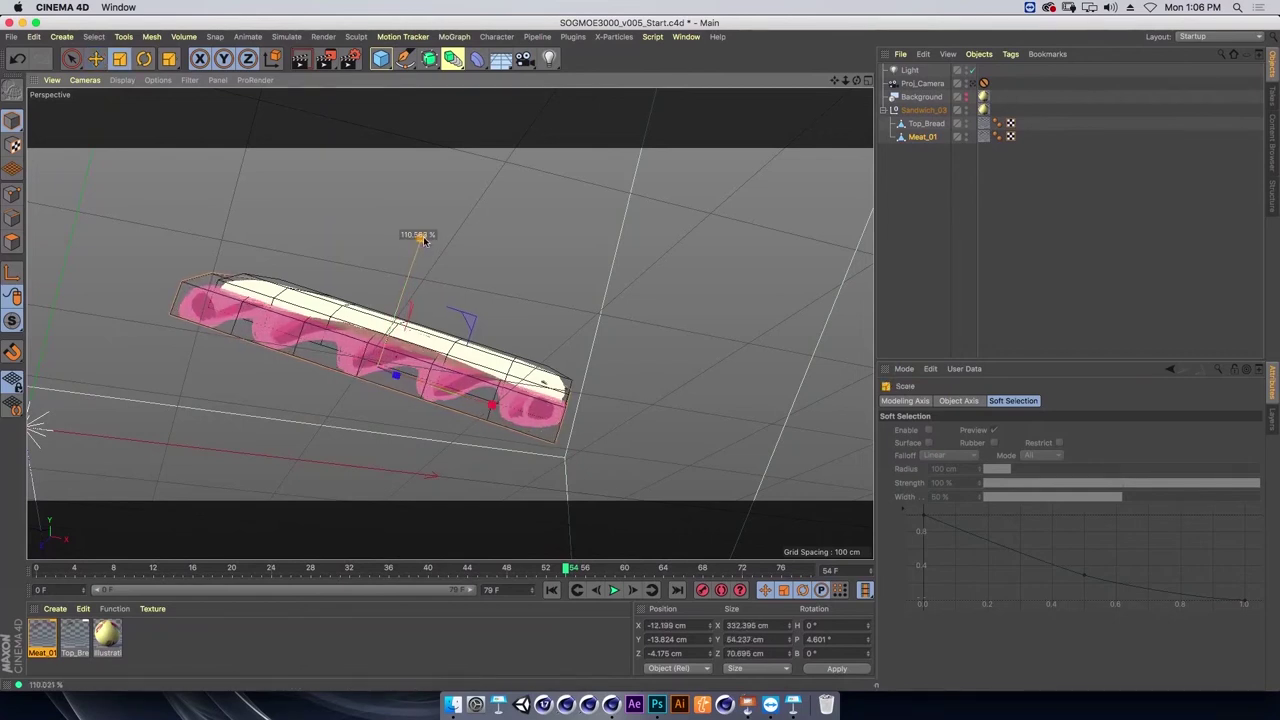
{"action": "key", "text": "e"}
{"action": "left_click_drag", "start_coordinate": [415, 252], "coordinate": [414, 257]}
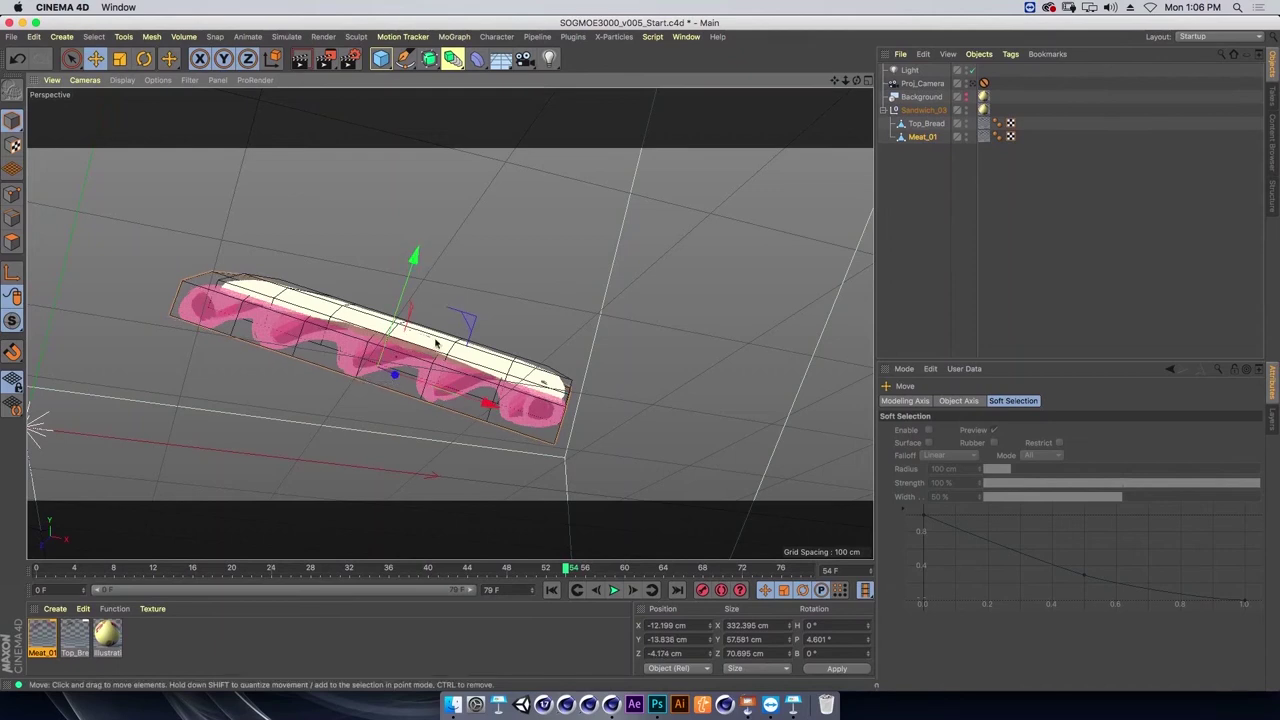
Shift, heighten and lower Meat_01 until it is 345.098 × 68.491 × 73.397 cm over the pink meat.
{"action": "left_click_drag", "start_coordinate": [486, 400], "coordinate": [462, 400]}
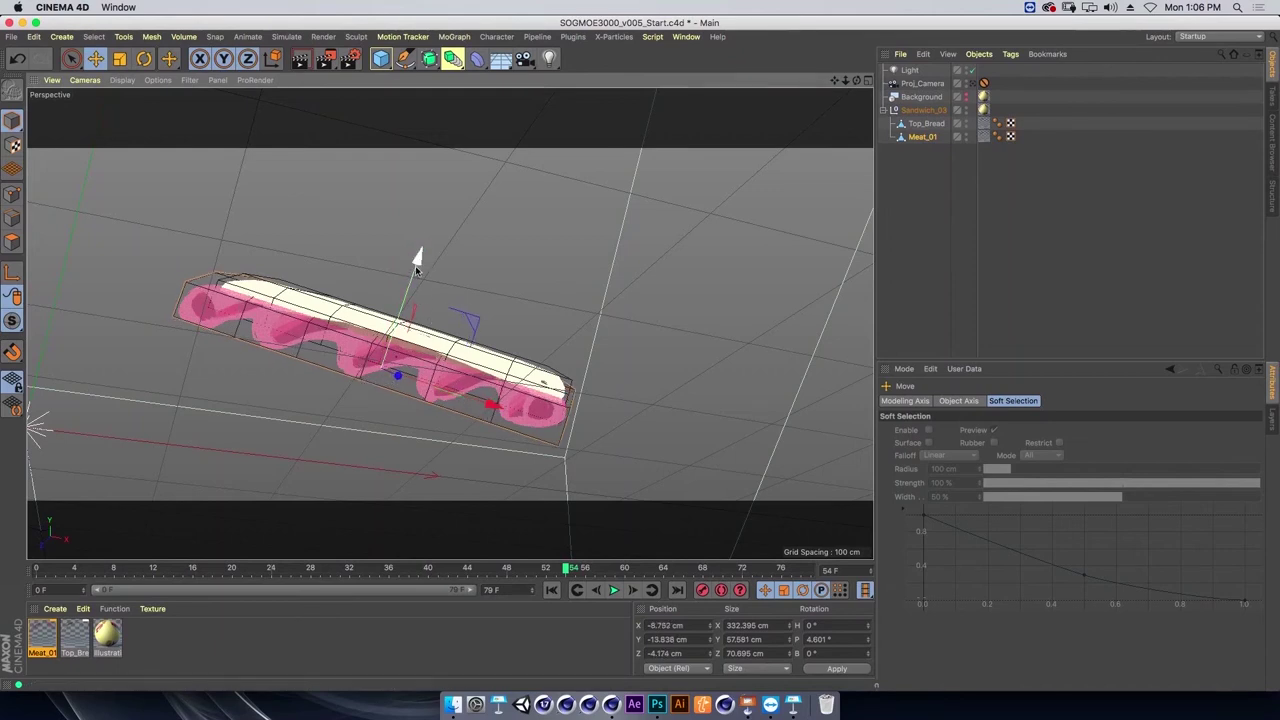
{"action": "key", "text": "t"}
{"action": "left_click_drag", "start_coordinate": [419, 252], "coordinate": [422, 256]}
{"action": "key", "text": "e"}
{"action": "left_click_drag", "start_coordinate": [410, 299], "coordinate": [598, 455]}
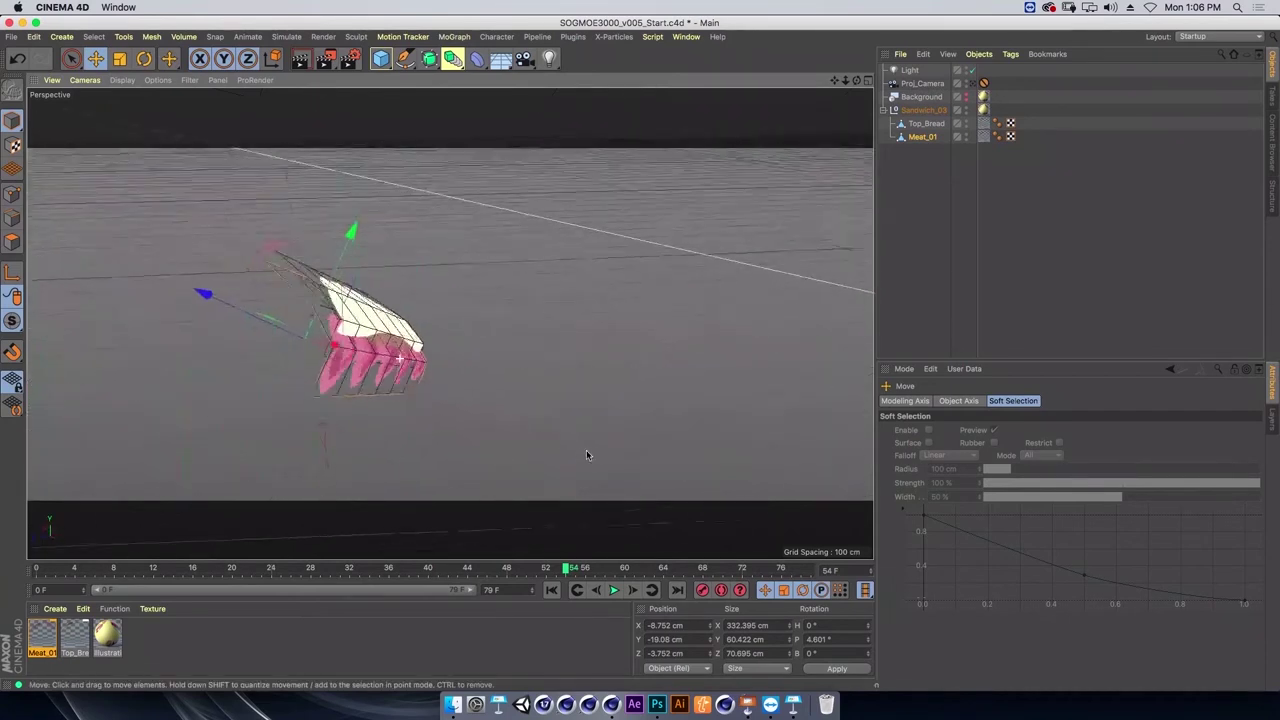
{"action": "mouse_move", "coordinate": [328, 318]}
{"action": "left_mouse_down", "text": "alt"}
{"action": "mouse_move", "coordinate": [236, 310]}
{"action": "mouse_move", "coordinate": [240, 323]}
{"action": "mouse_move", "coordinate": [298, 306]}
{"action": "mouse_move", "coordinate": [380, 363]}
{"action": "mouse_move", "coordinate": [320, 316]}
{"action": "mouse_move", "coordinate": [380, 203]}
{"action": "mouse_move", "coordinate": [267, 318]}
{"action": "mouse_move", "coordinate": [362, 344]}
{"action": "left_mouse_up", "text": "alt"}
{"action": "key", "text": "t"}
{"action": "key", "text": "e"}
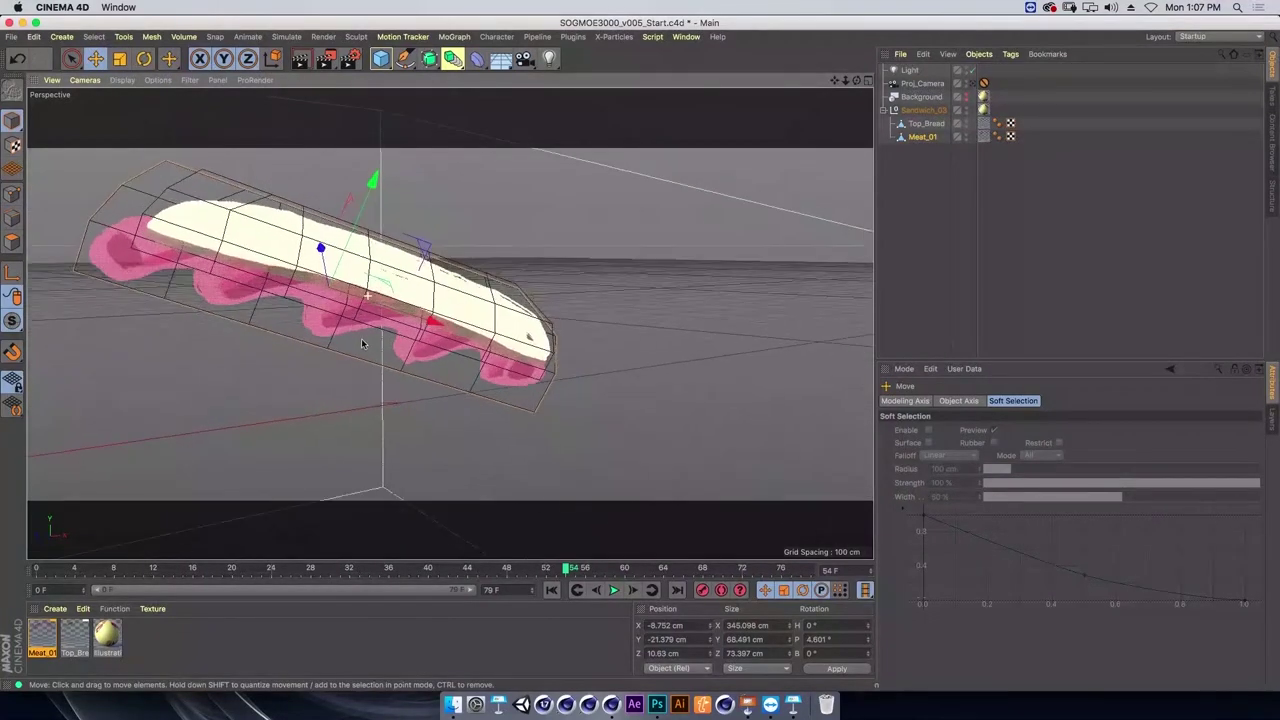
{"action": "left_click", "coordinate": [921, 137]}
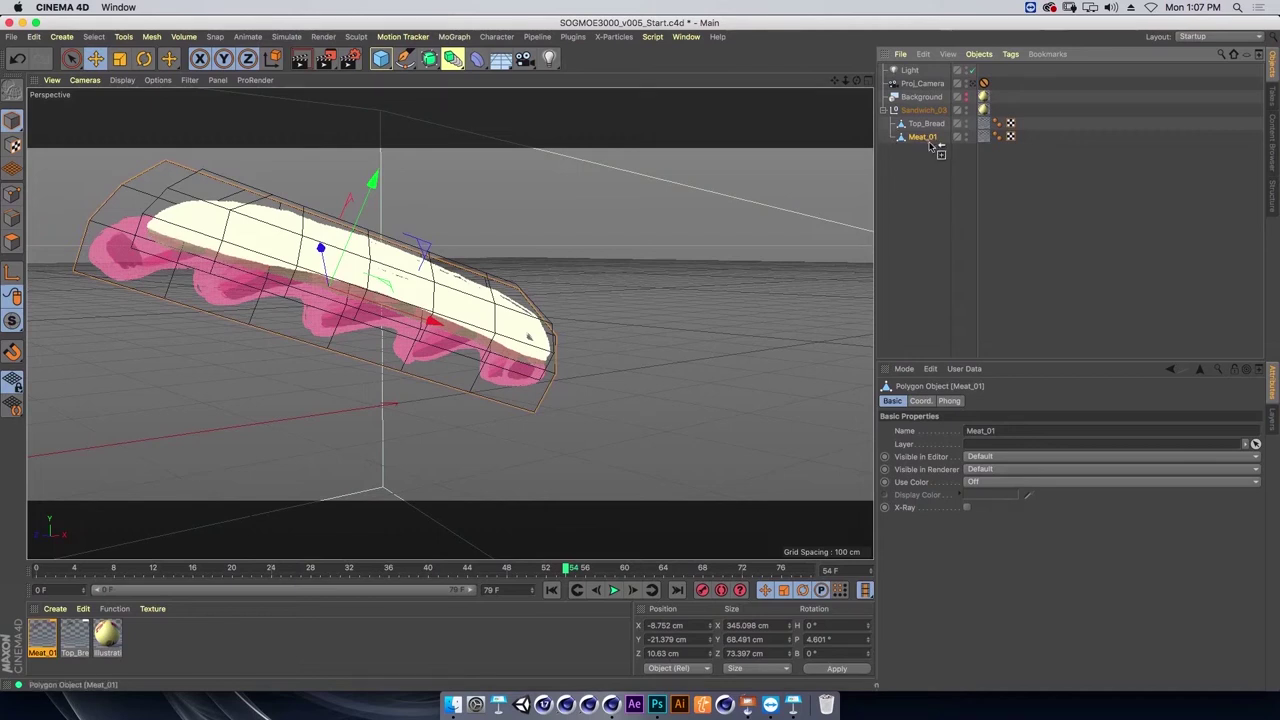
Duplicate Meat_01, name the copy Meat_02 and delete its copied texture tag.
{"action": "left_click_drag", "start_coordinate": [930, 147], "coordinate": [932, 150], "text": "ctrl"}
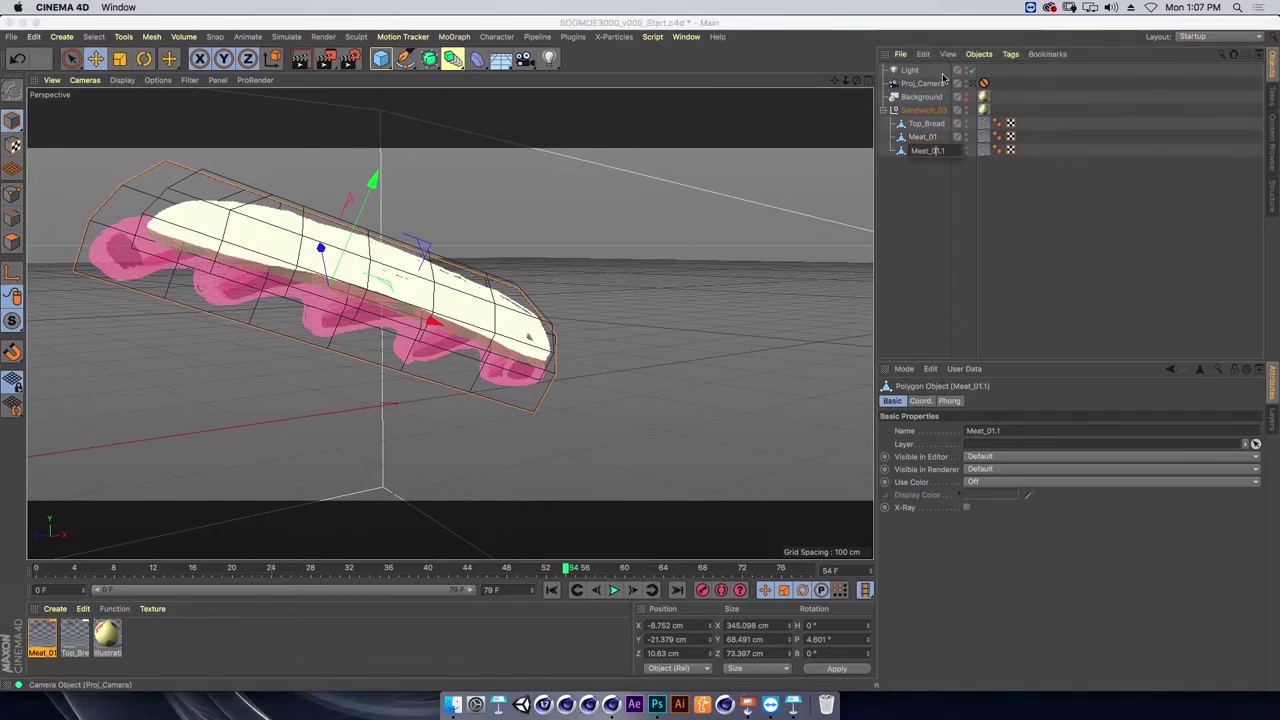
{"action": "type", "text": "2"}
{"action": "key", "text": "Return"}
{"action": "left_click", "coordinate": [984, 150]}
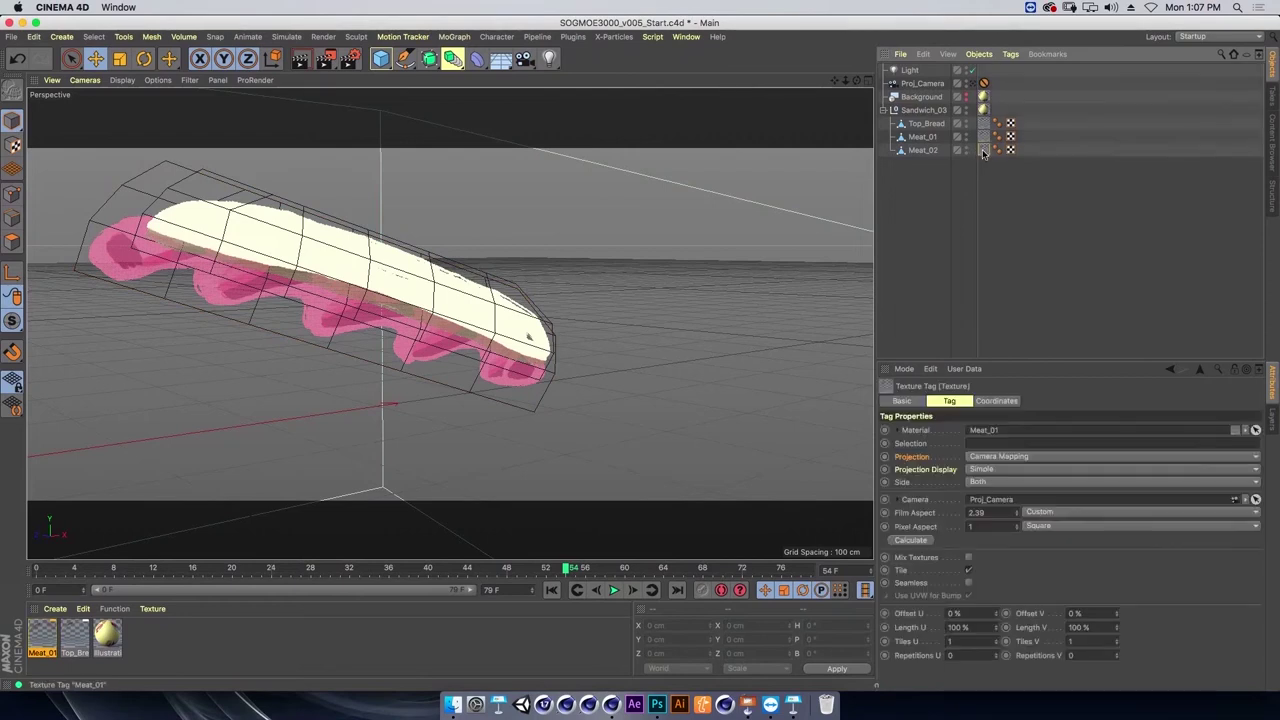
{"action": "key", "text": "Delete"}
Reselect Meat_02 and orbit the view around the sandwich.
{"action": "left_click", "coordinate": [922, 150]}
{"action": "left_click", "coordinate": [935, 175]}
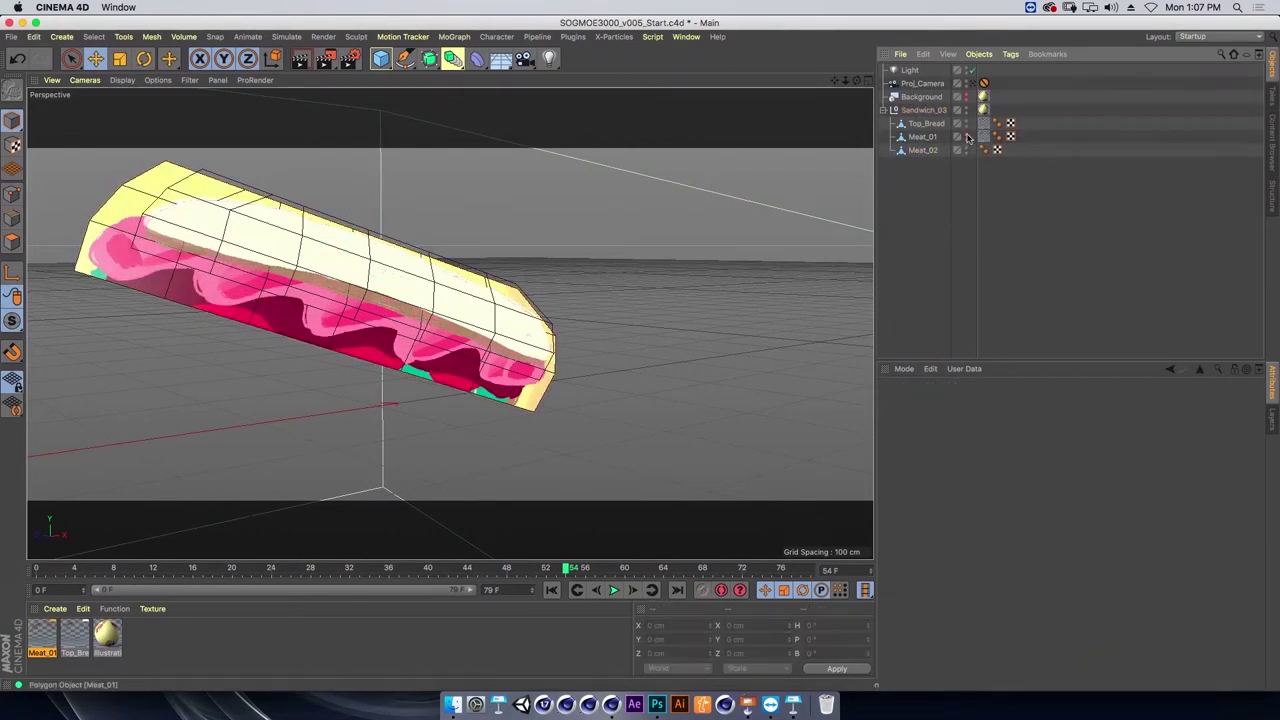
{"action": "left_click", "coordinate": [912, 153]}
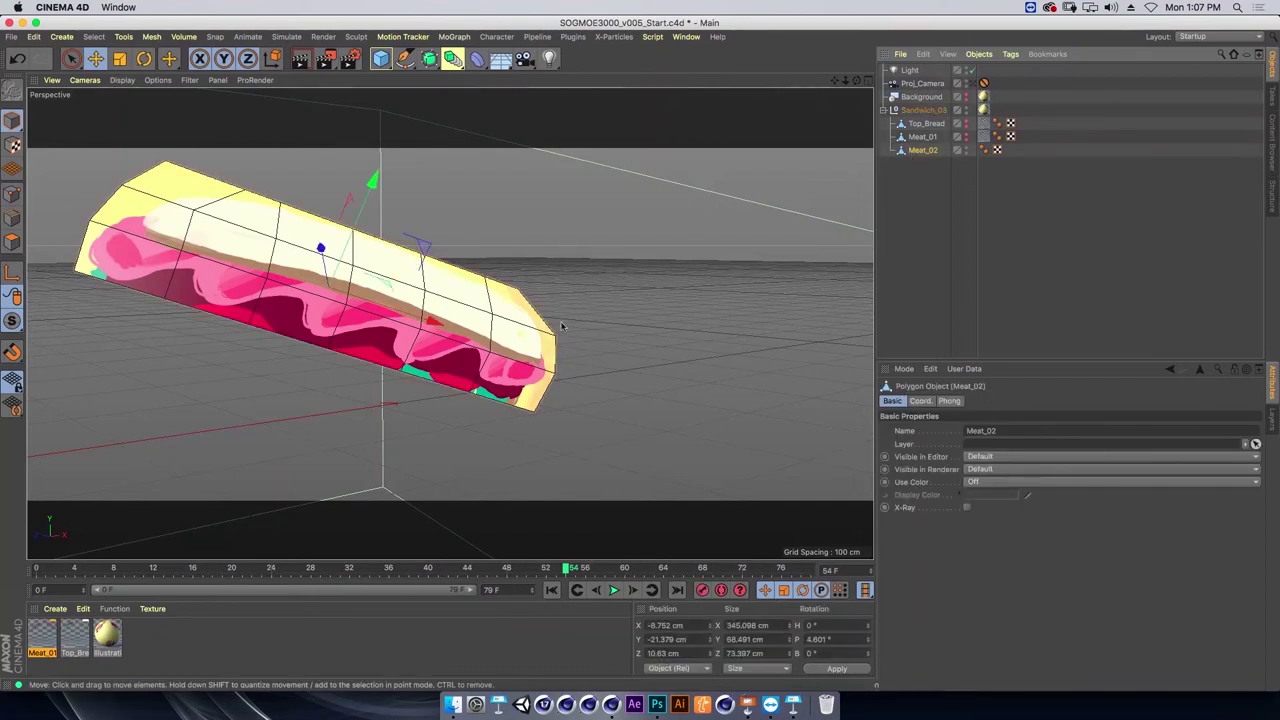
{"action": "left_click_drag", "start_coordinate": [560, 330], "coordinate": [499, 358], "text": "alt"}
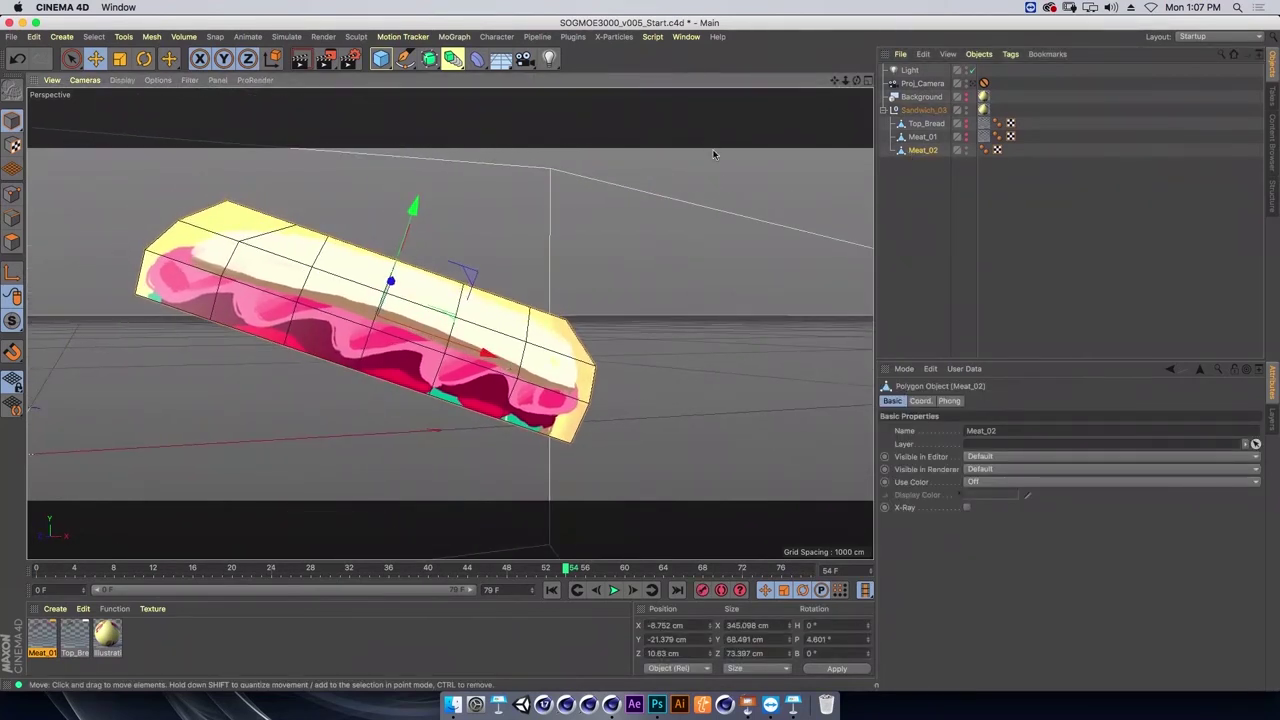
{"action": "left_click", "coordinate": [686, 36]}
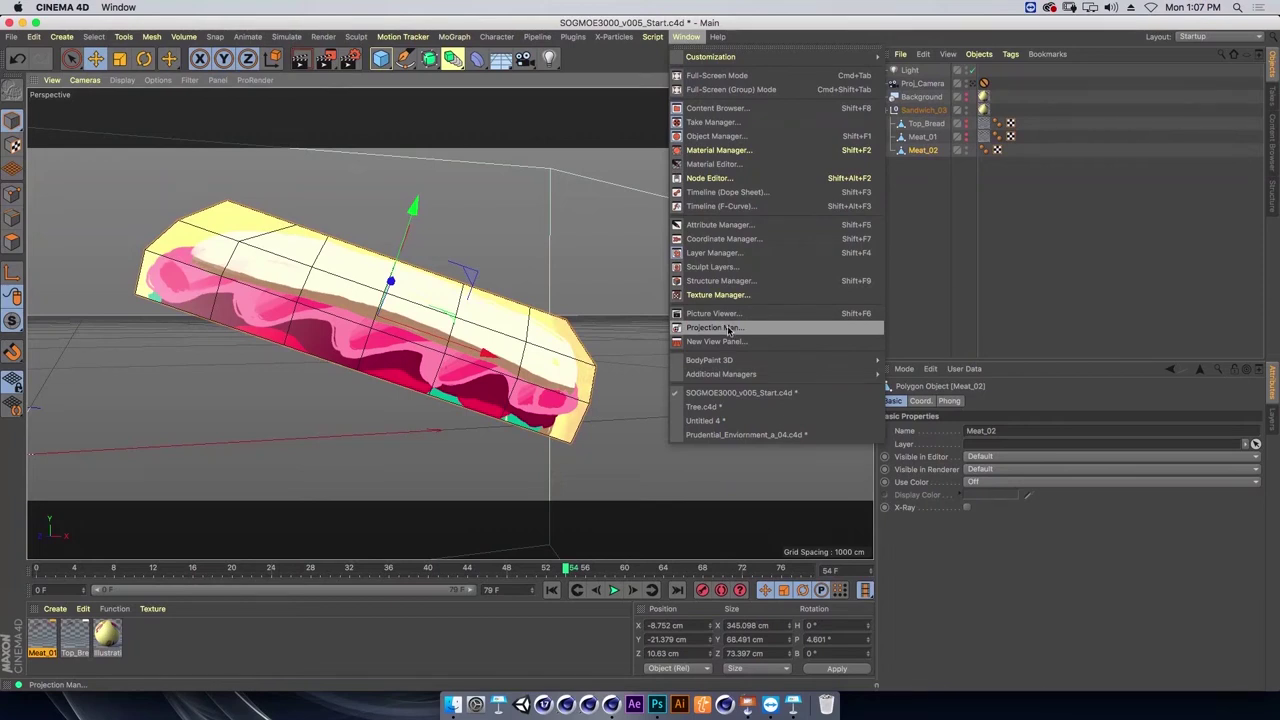
Open Projection Man and drag Meat_02 out of Sandwich_03 to root level.
{"action": "left_click", "coordinate": [730, 330]}
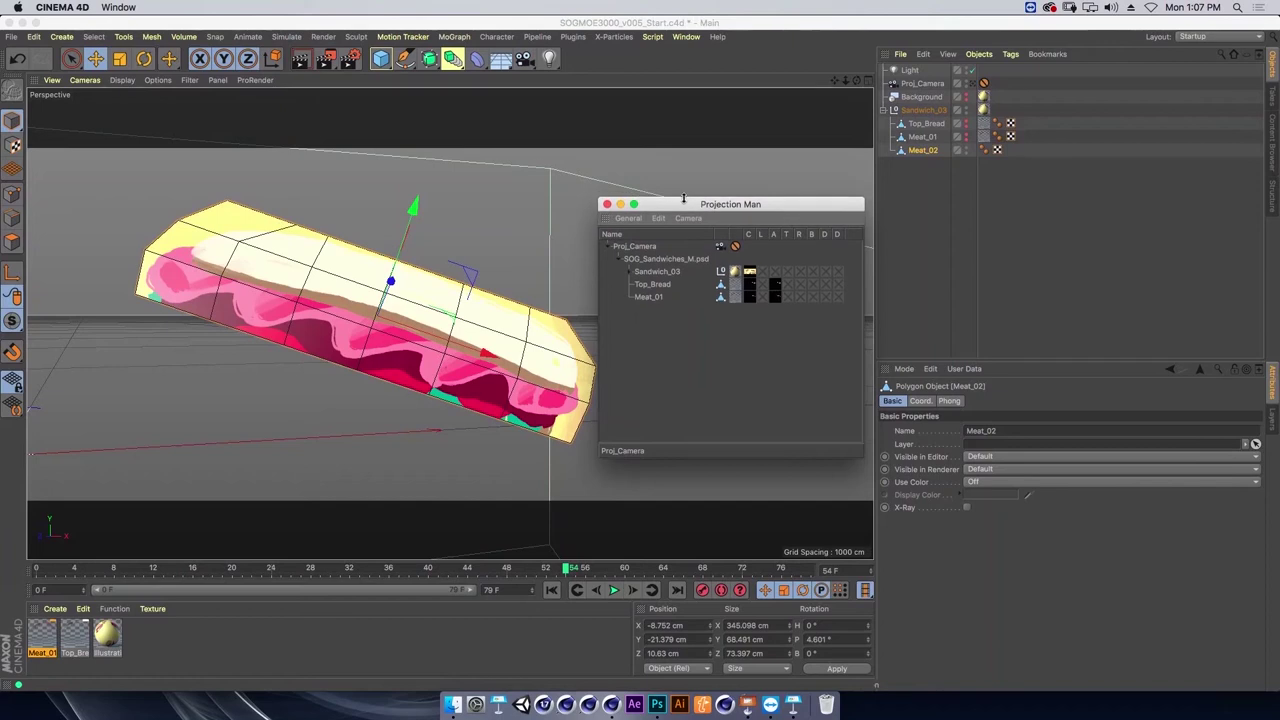
{"action": "left_click_drag", "start_coordinate": [688, 204], "coordinate": [671, 155]}
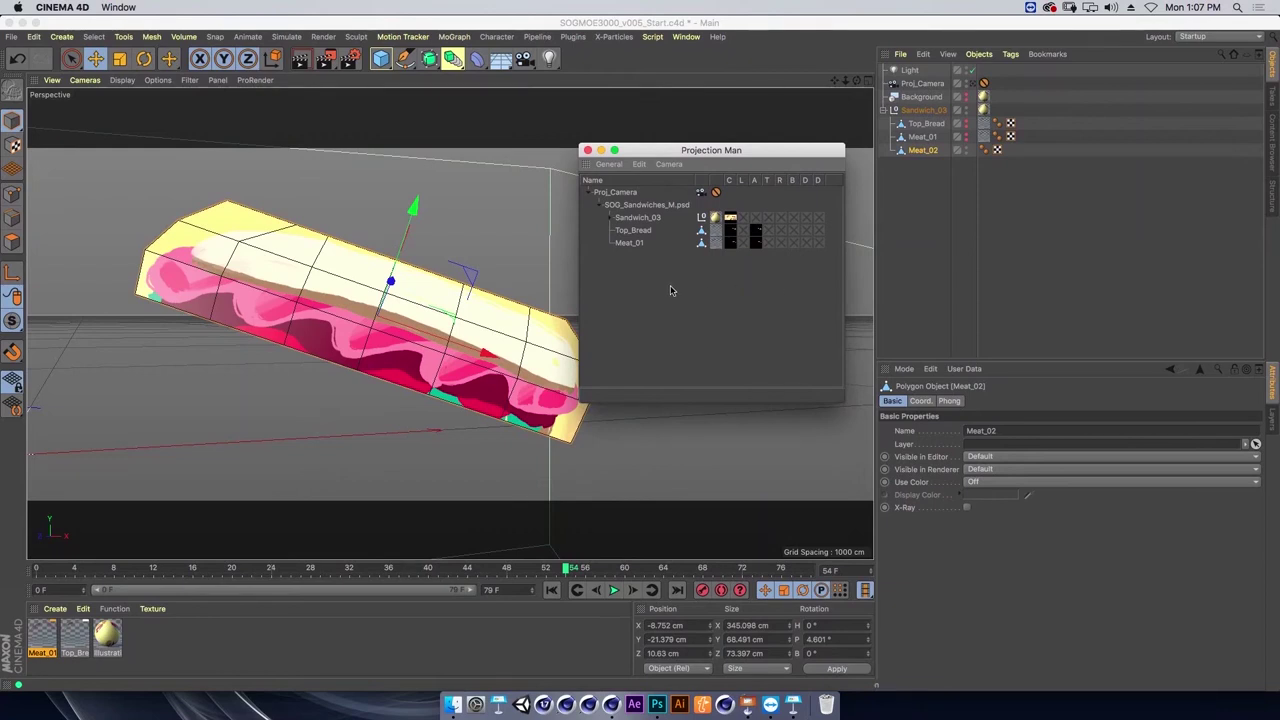
{"action": "left_click_drag", "start_coordinate": [922, 150], "coordinate": [912, 196]}
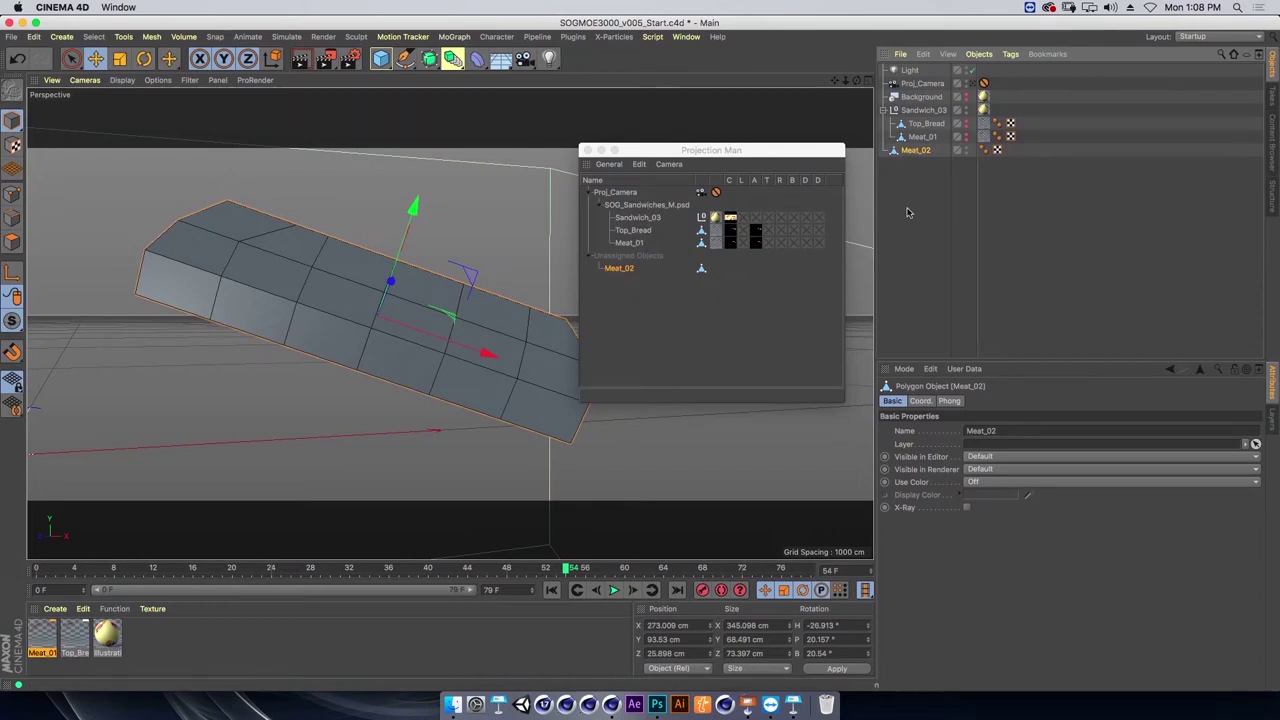
Assign Meat_02 to SOG_Sandwiches_M.psd using the Sand_03_Tomato layer for luminance and alpha.
{"action": "left_click", "coordinate": [627, 270]}
{"action": "left_click_drag", "start_coordinate": [627, 270], "coordinate": [652, 208]}
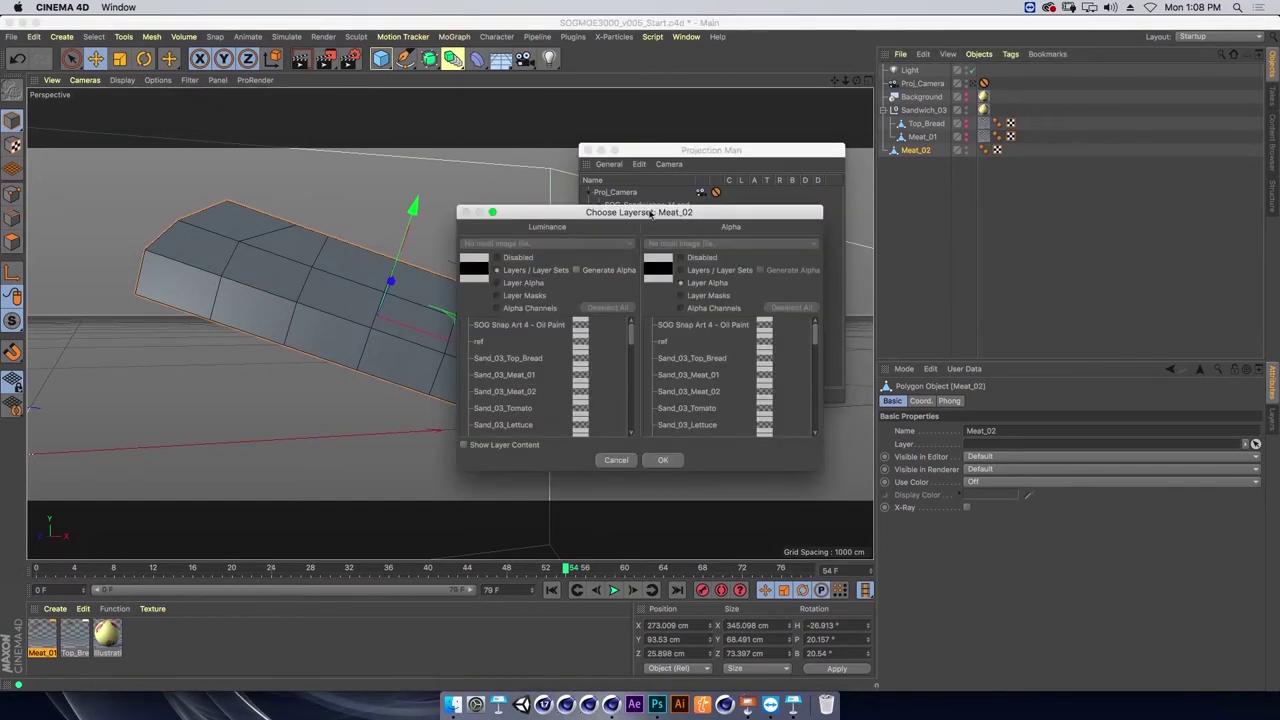
{"action": "left_click", "coordinate": [513, 410]}
{"action": "left_click", "coordinate": [684, 413]}
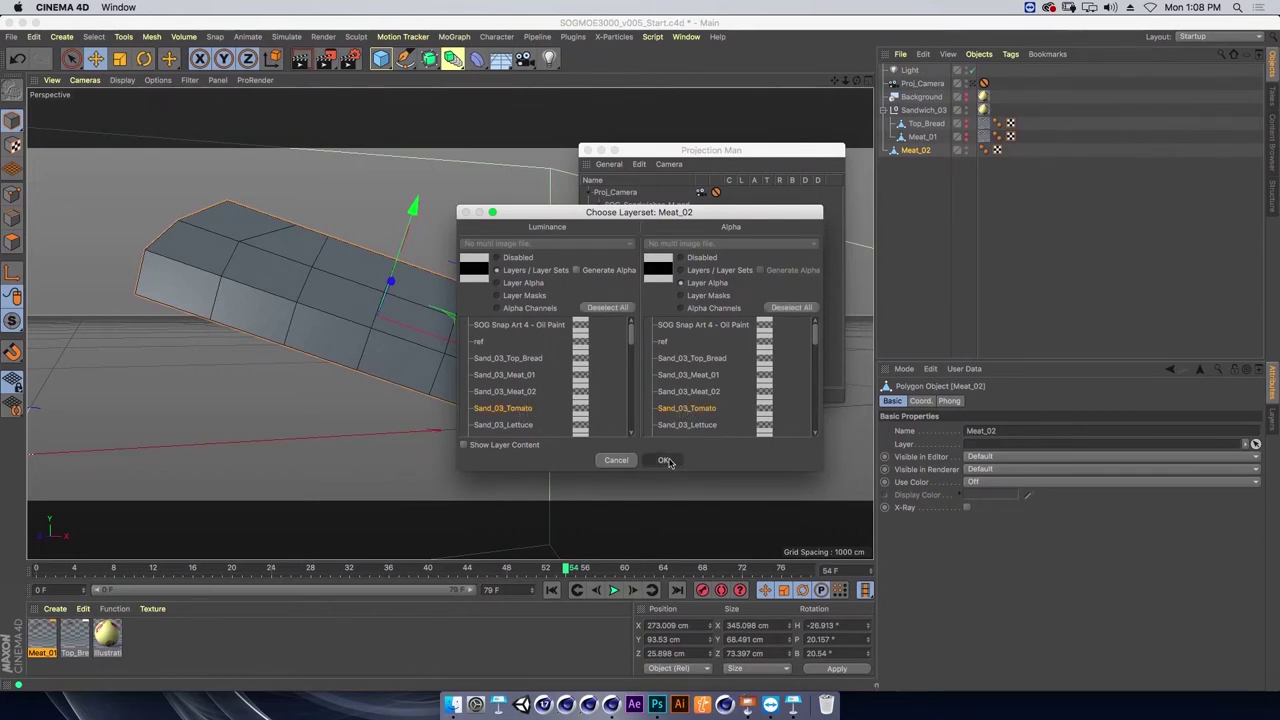
{"action": "left_click", "coordinate": [662, 460]}
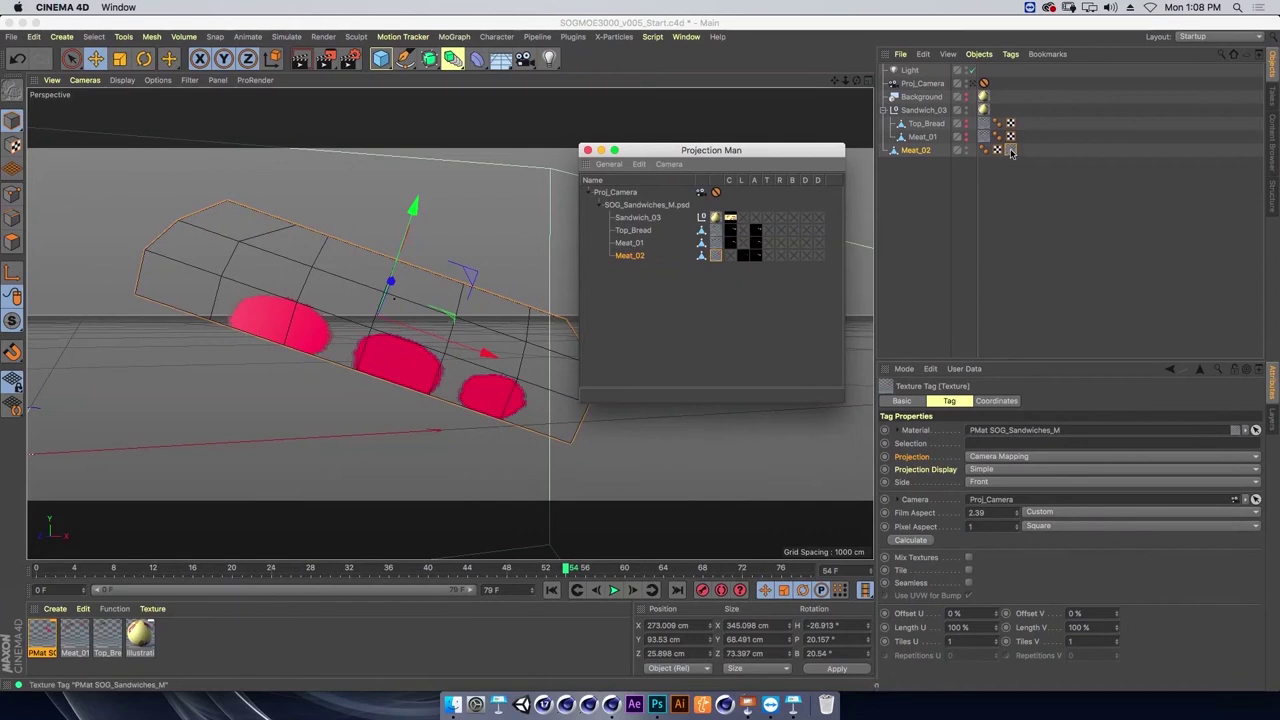
Duplicate Meat_02 as Meat_02.1 and delete the copy's texture tag.
{"action": "left_click", "coordinate": [900, 152]}
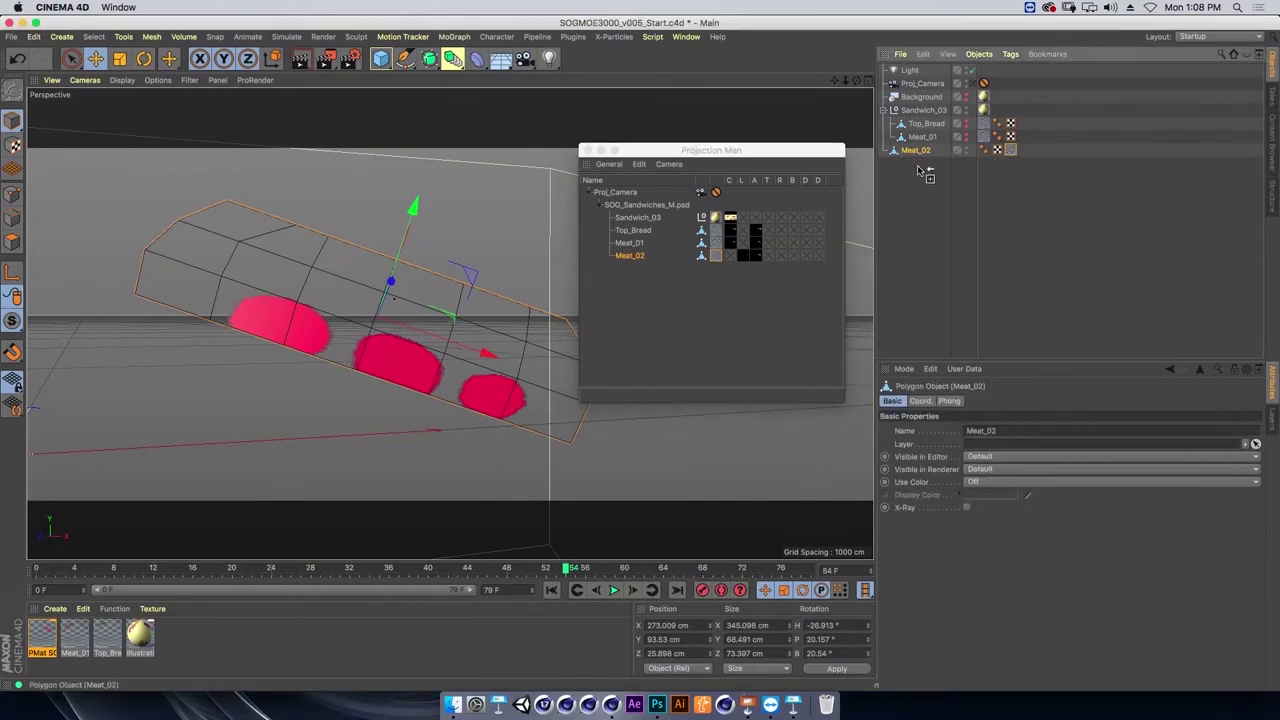
{"action": "left_click_drag", "start_coordinate": [918, 152], "coordinate": [920, 180], "text": "ctrl"}
{"action": "left_click", "coordinate": [1010, 163]}
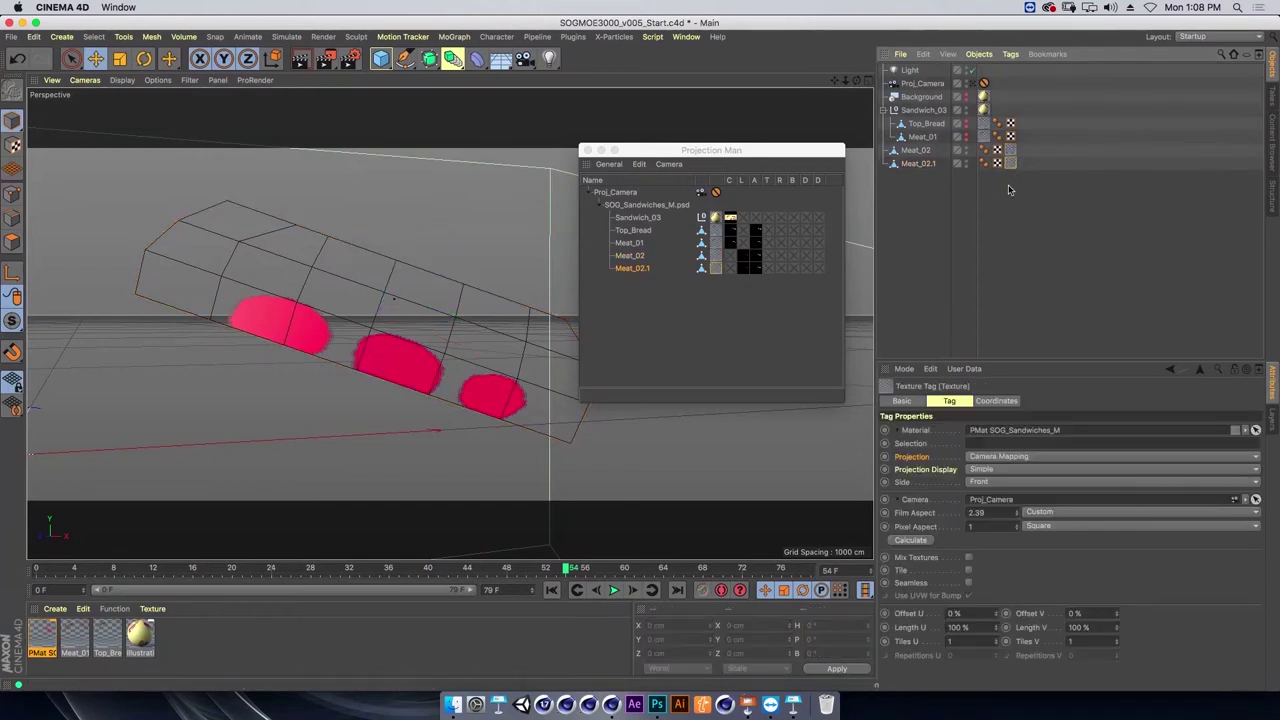
{"action": "key", "text": "Delete"}
Assign Meat_02.1 to SOG_Sandwiches_M.psd using the Sand_03_Lettuce layer for luminance and alpha.
{"action": "left_click", "coordinate": [628, 282]}
{"action": "left_click_drag", "start_coordinate": [628, 282], "coordinate": [648, 206]}
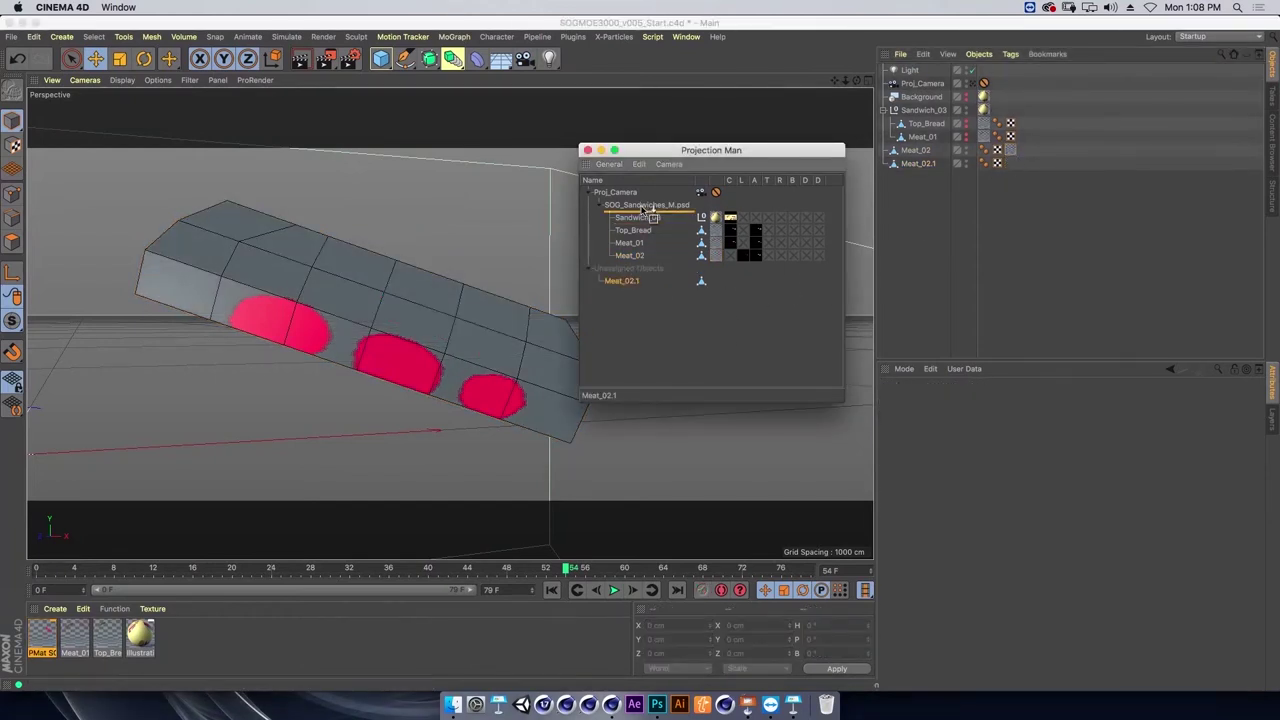
{"action": "left_click", "coordinate": [527, 423]}
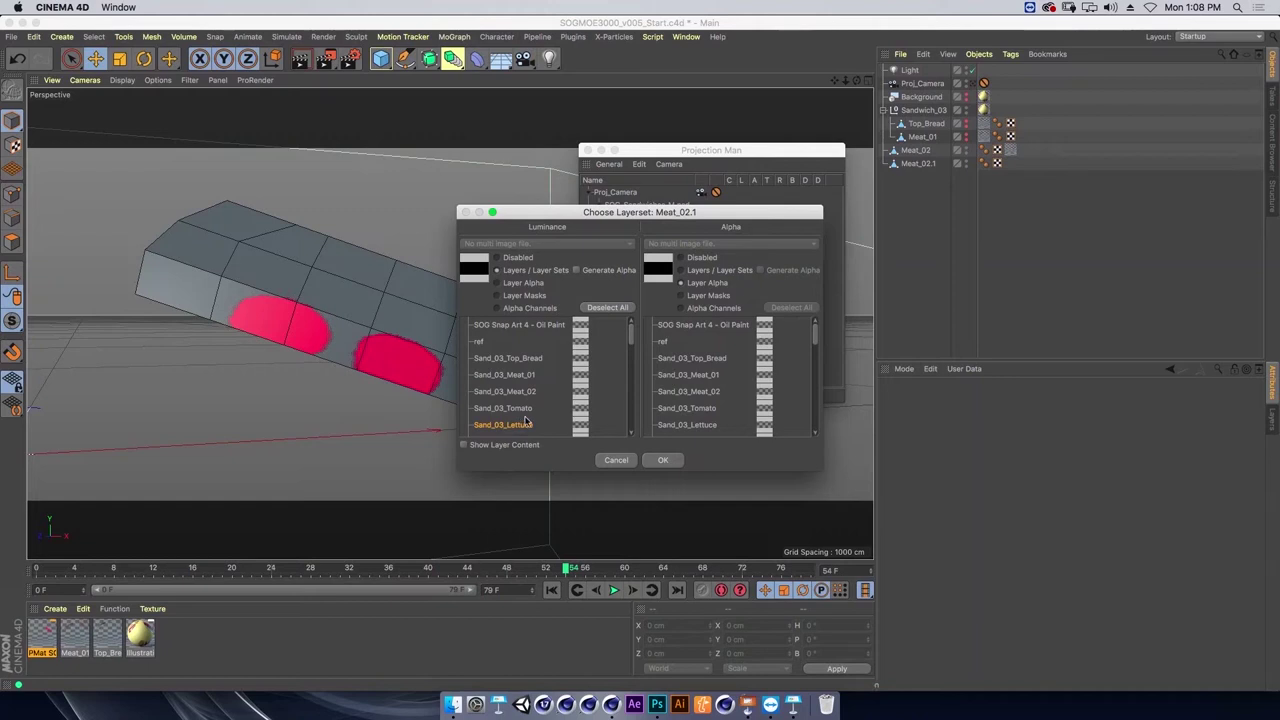
{"action": "left_click", "coordinate": [708, 424]}
{"action": "left_click", "coordinate": [662, 460]}
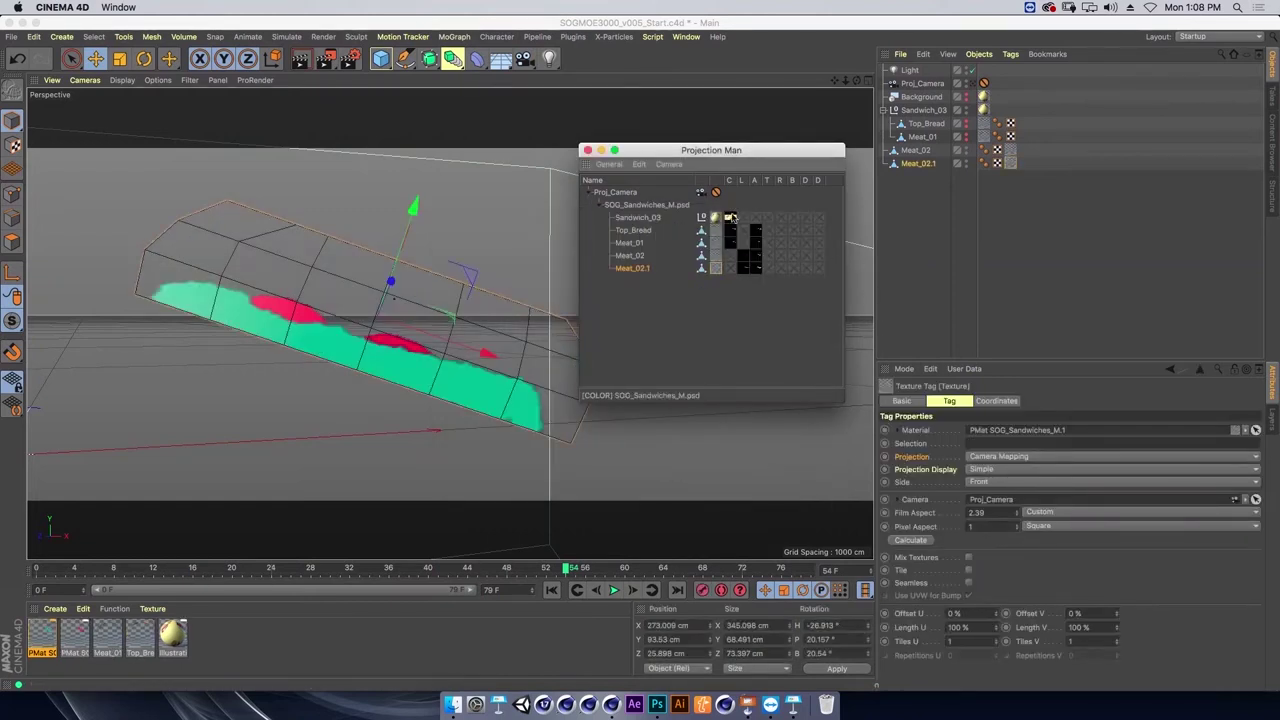
{"action": "left_click", "coordinate": [588, 150]}
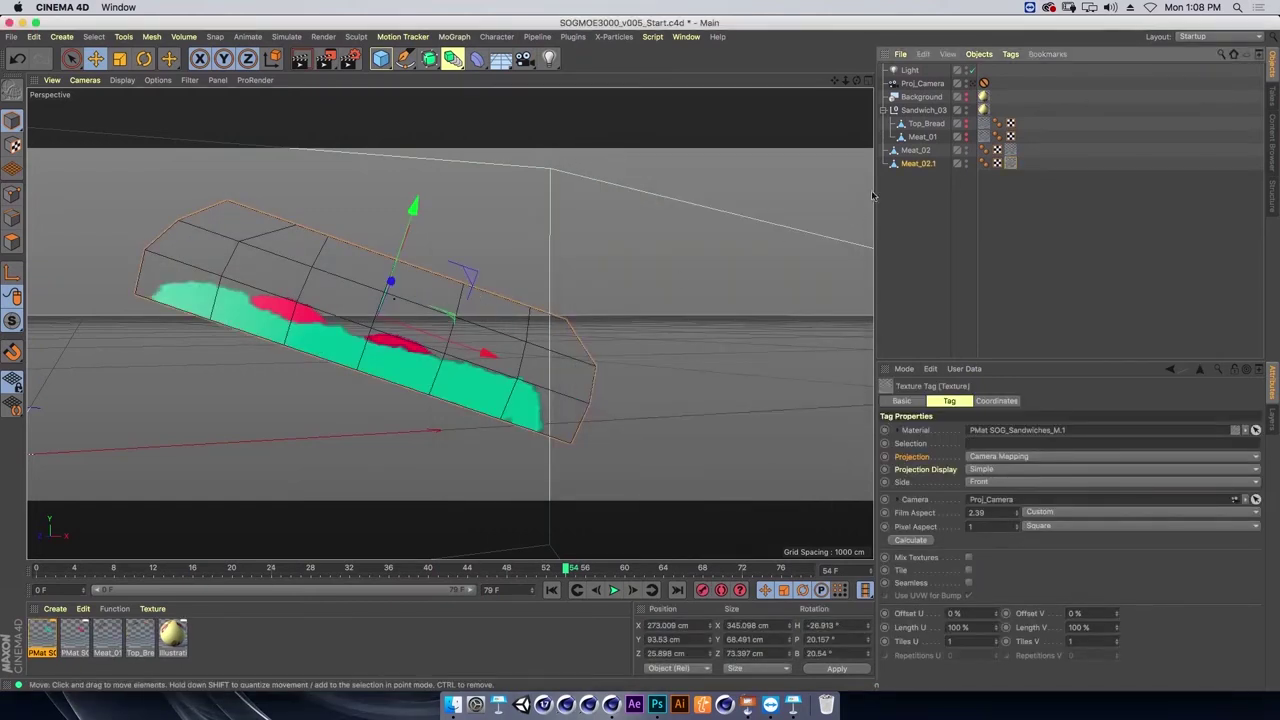
Move the lettuce mesh Meat_02.1 under the meat and reposition Meat_02.
{"action": "left_click", "coordinate": [445, 320]}
{"action": "mouse_move", "coordinate": [445, 320]}
{"action": "left_mouse_down", "text": "alt"}
{"action": "mouse_move", "coordinate": [306, 288]}
{"action": "mouse_move", "coordinate": [357, 263]}
{"action": "mouse_move", "coordinate": [366, 309]}
{"action": "left_mouse_up", "text": "alt"}
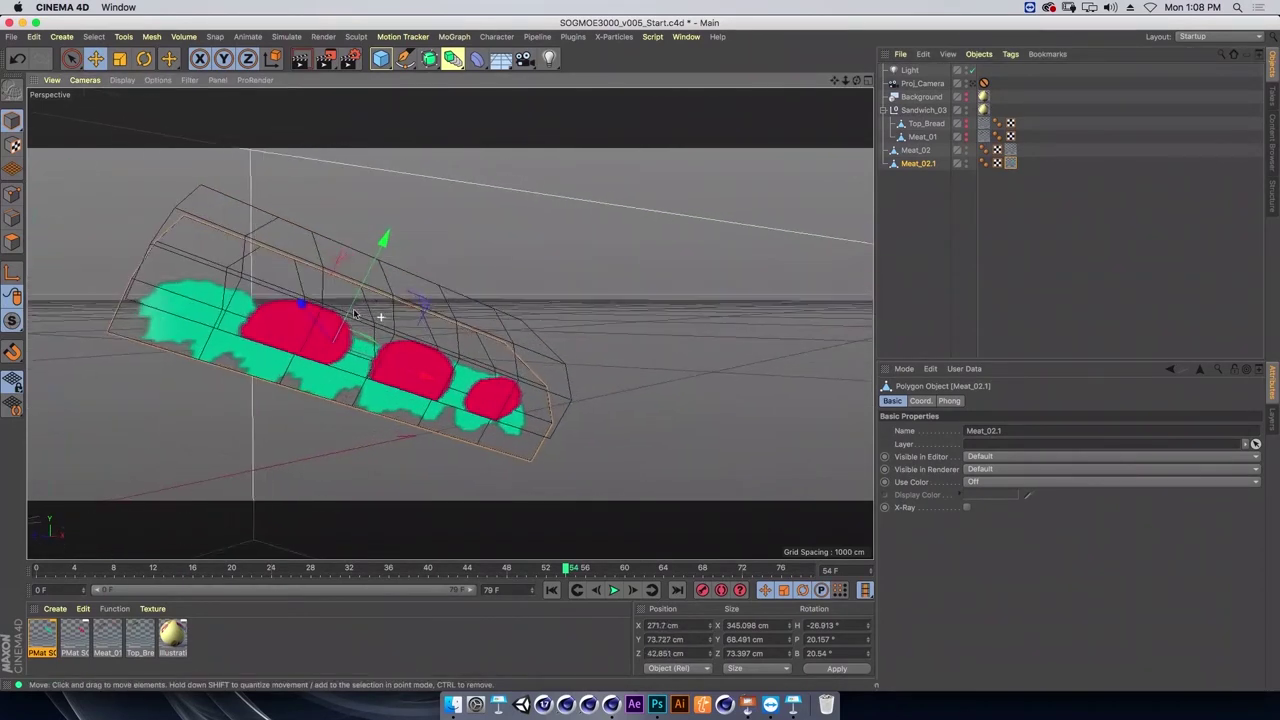
{"action": "left_click", "coordinate": [915, 150]}
{"action": "left_click_drag", "start_coordinate": [400, 214], "coordinate": [390, 235]}
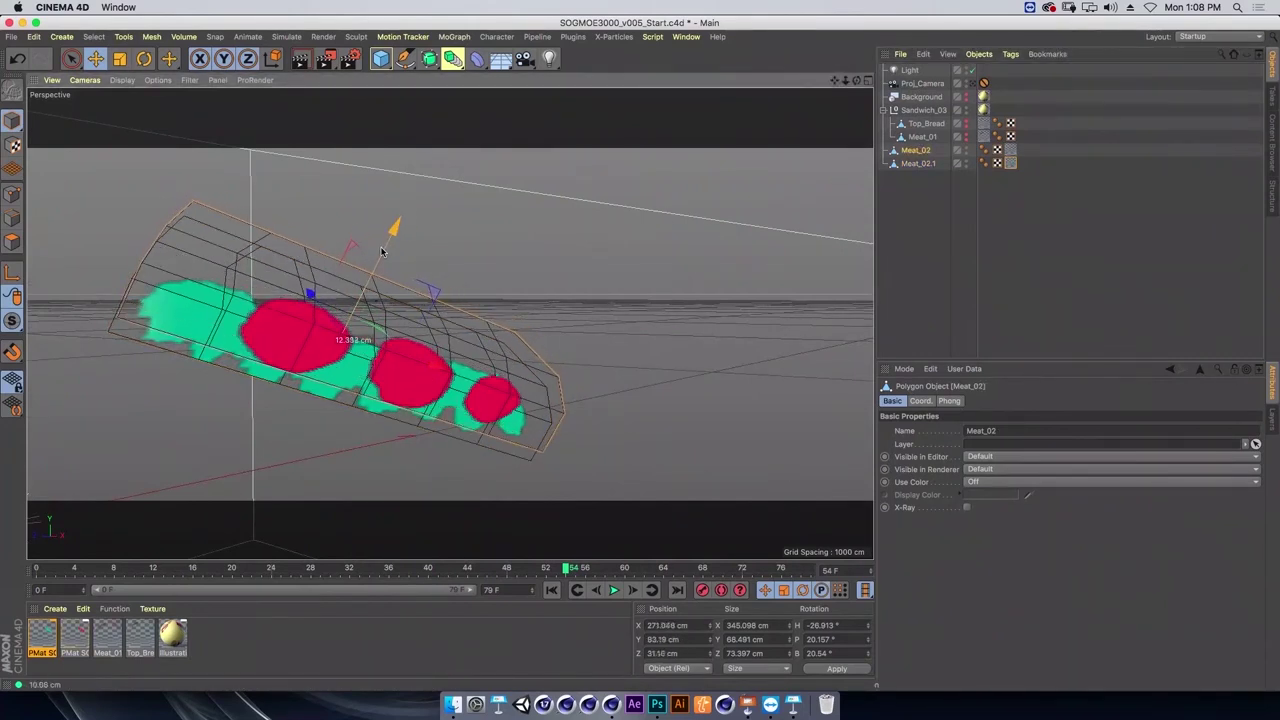
{"action": "left_click_drag", "start_coordinate": [430, 300], "coordinate": [560, 330], "text": "alt"}
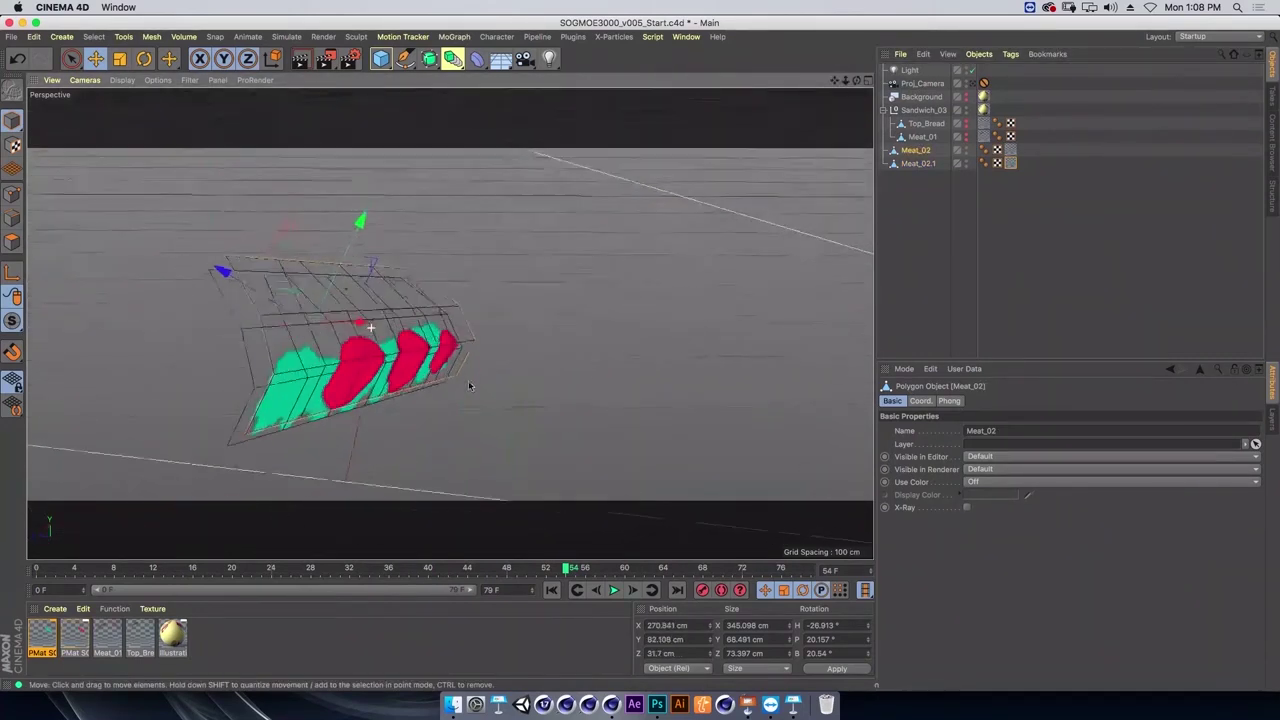
Make Meat_01 and Top_Bread visible again and inspect the whole sandwich.
{"action": "left_click", "coordinate": [966, 136]}
{"action": "left_click", "coordinate": [966, 123]}
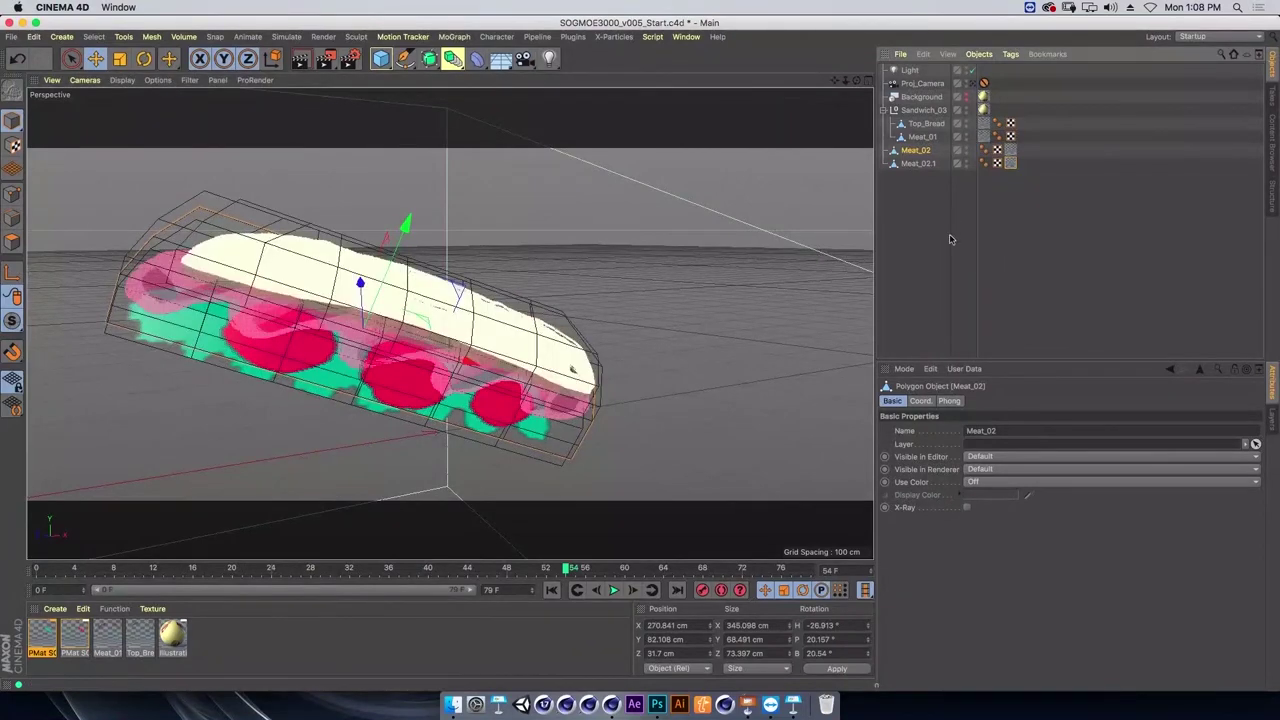
{"action": "left_click", "coordinate": [1000, 250]}
{"action": "mouse_move", "coordinate": [450, 300]}
{"action": "left_mouse_down", "text": "alt"}
{"action": "mouse_move", "coordinate": [334, 290]}
{"action": "mouse_move", "coordinate": [449, 283]}
{"action": "mouse_move", "coordinate": [550, 326]}
{"action": "mouse_move", "coordinate": [561, 347]}
{"action": "mouse_move", "coordinate": [741, 303]}
{"action": "left_mouse_up", "text": "alt"}
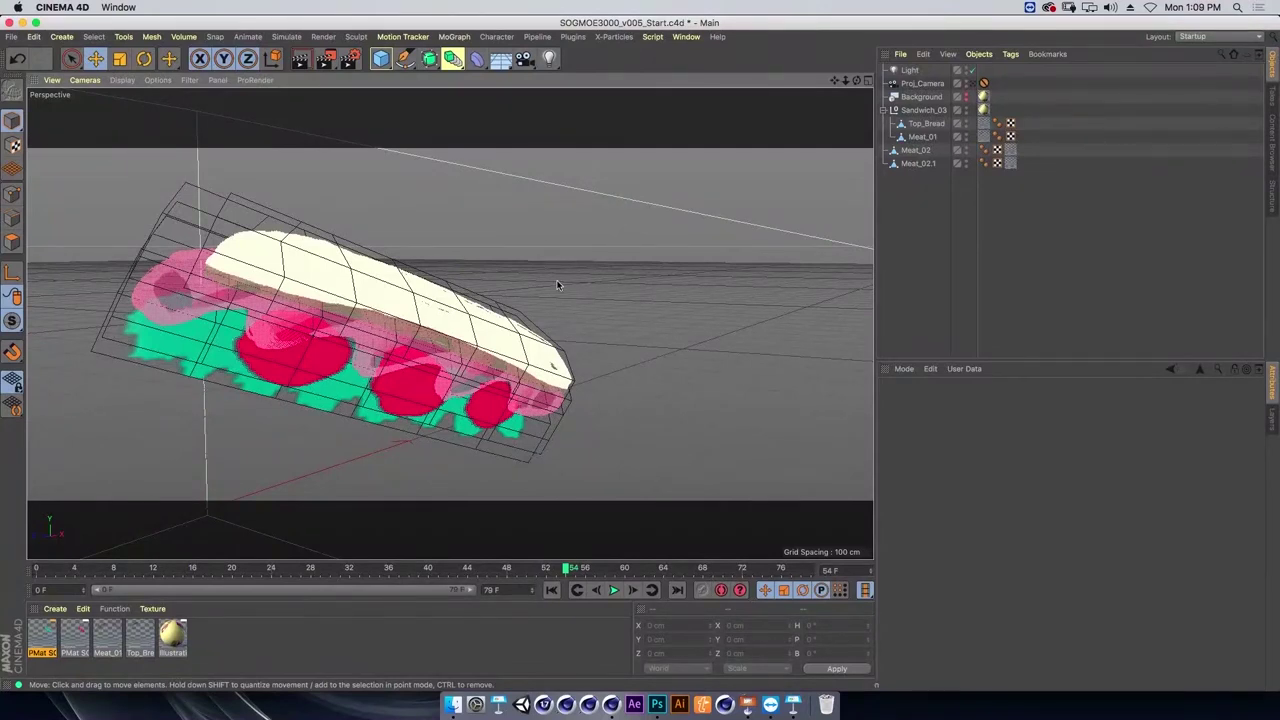
Switch to Finder and open SOGMOE3000_v005.c4d from the 03_Projected folder.
{"action": "key", "text": "super+Tab"}
{"action": "left_click", "coordinate": [516, 388]}
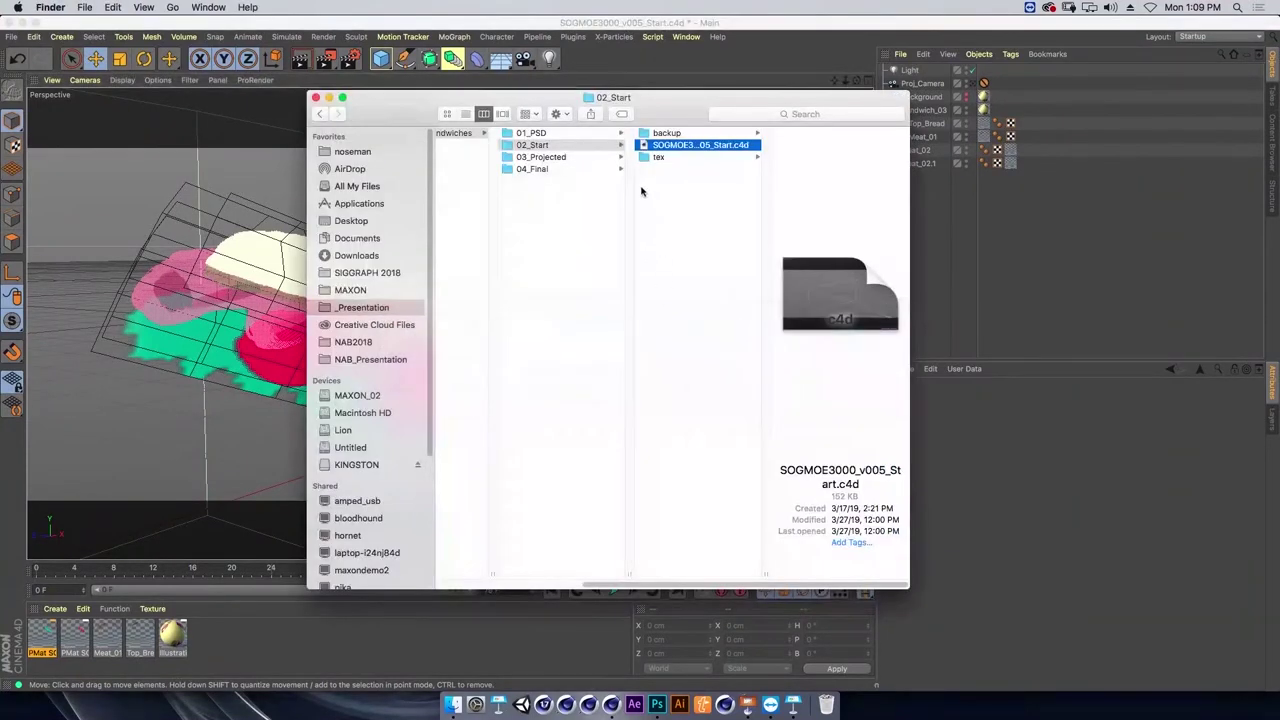
{"action": "left_click", "coordinate": [584, 158]}
{"action": "double_click", "coordinate": [645, 148]}
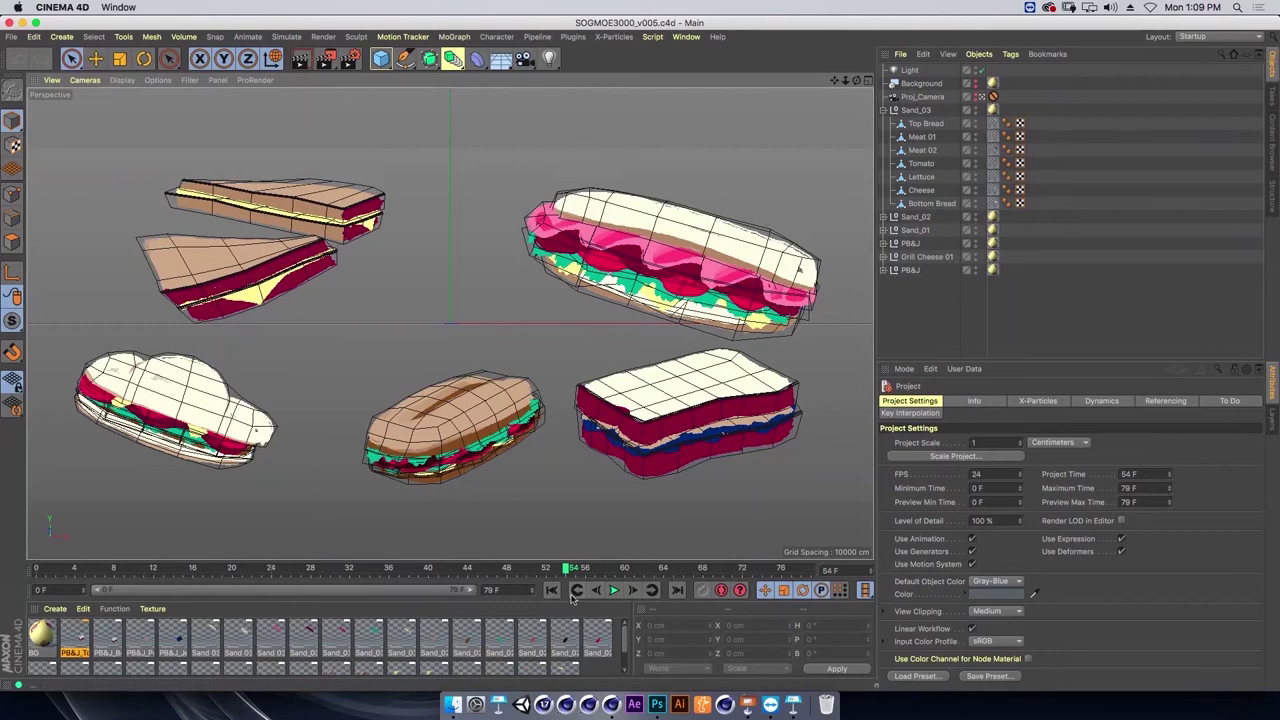
View the sandwiches through Proj_Camera, then return to the editor view.
{"action": "left_click", "coordinate": [992, 97]}
{"action": "left_click_drag", "start_coordinate": [656, 298], "coordinate": [615, 280], "text": "alt"}
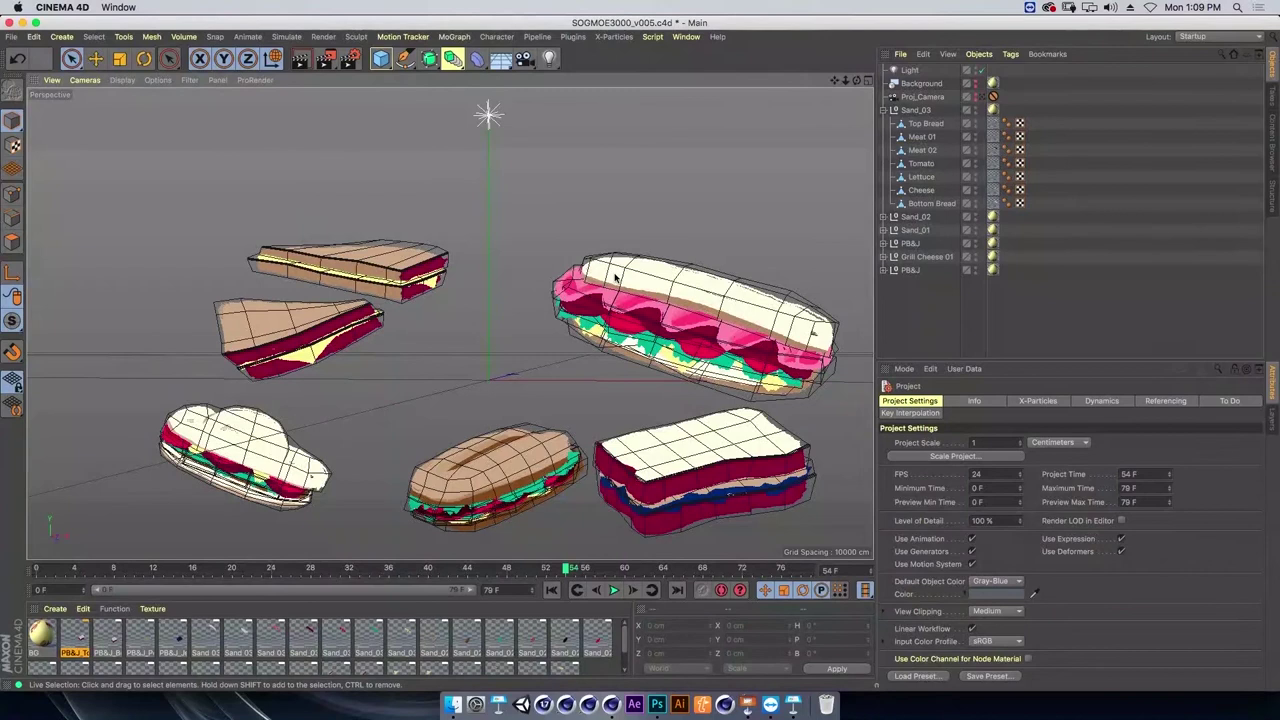
{"action": "middle_click_drag", "start_coordinate": [787, 330], "coordinate": [718, 295], "text": "alt"}
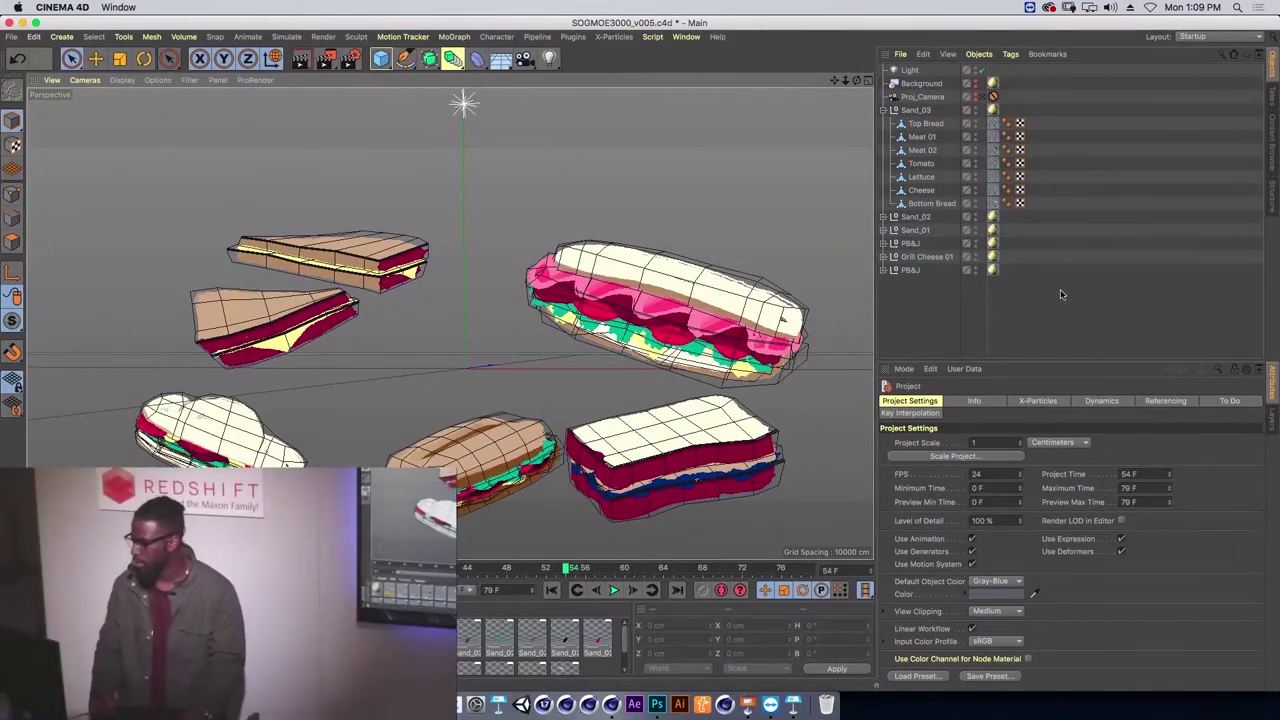
{"action": "left_click", "coordinate": [968, 99]}
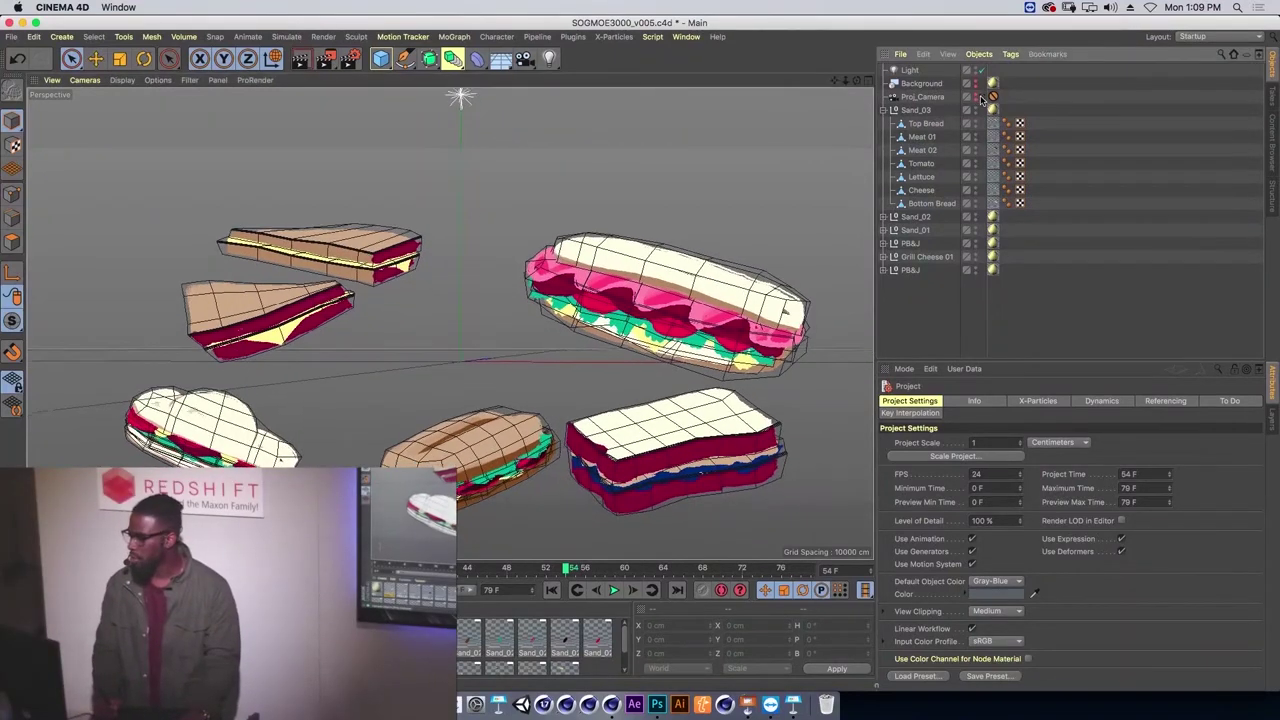
Test-move the Sand_03 group with the Move tool, then undo the move.
{"action": "left_click", "coordinate": [916, 110]}
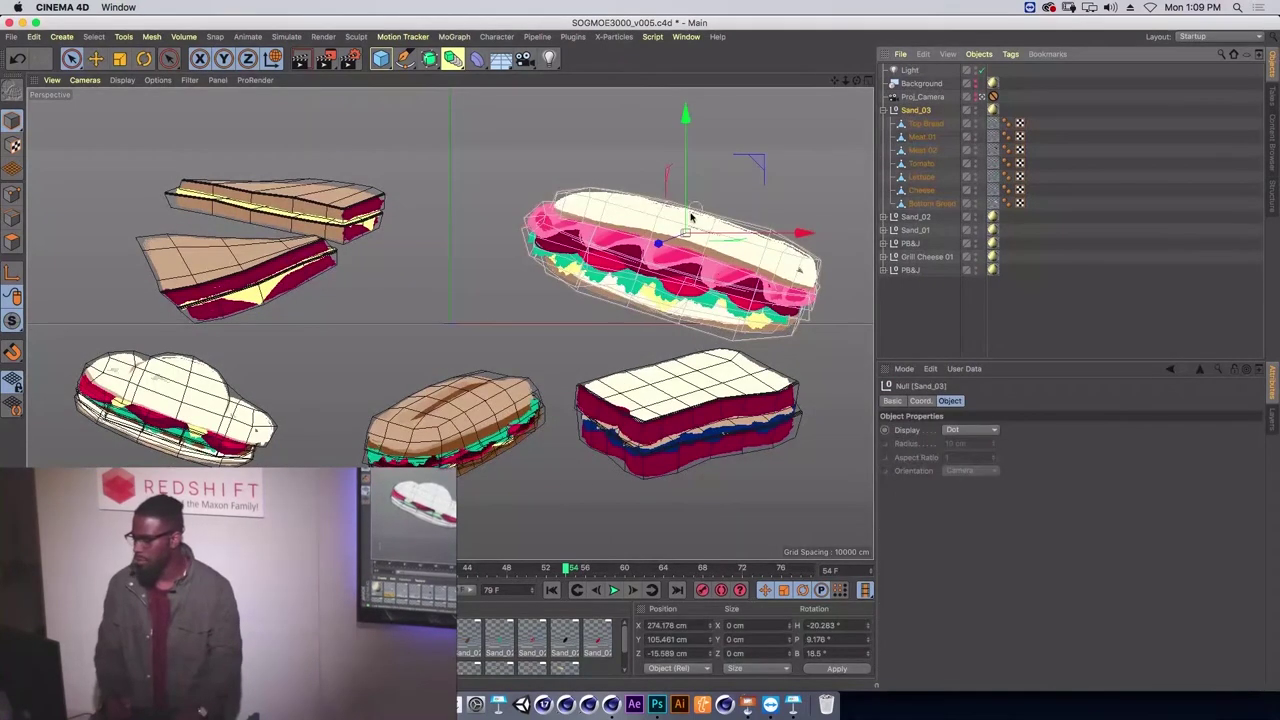
{"action": "key", "text": "w"}
{"action": "left_click_drag", "start_coordinate": [726, 116], "coordinate": [725, 84]}
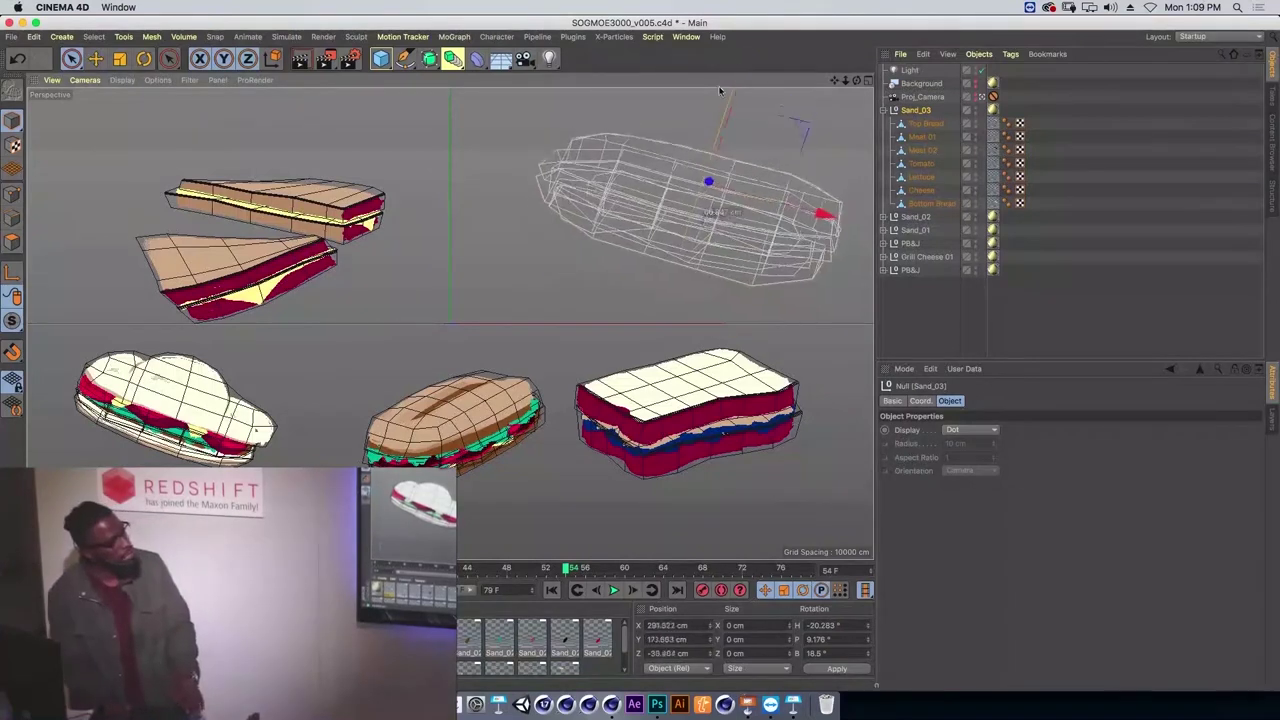
{"action": "mouse_move", "coordinate": [725, 84]}
{"action": "left_mouse_down"}
{"action": "mouse_move", "coordinate": [697, 130]}
{"action": "mouse_move", "coordinate": [746, 66]}
{"action": "left_mouse_up"}
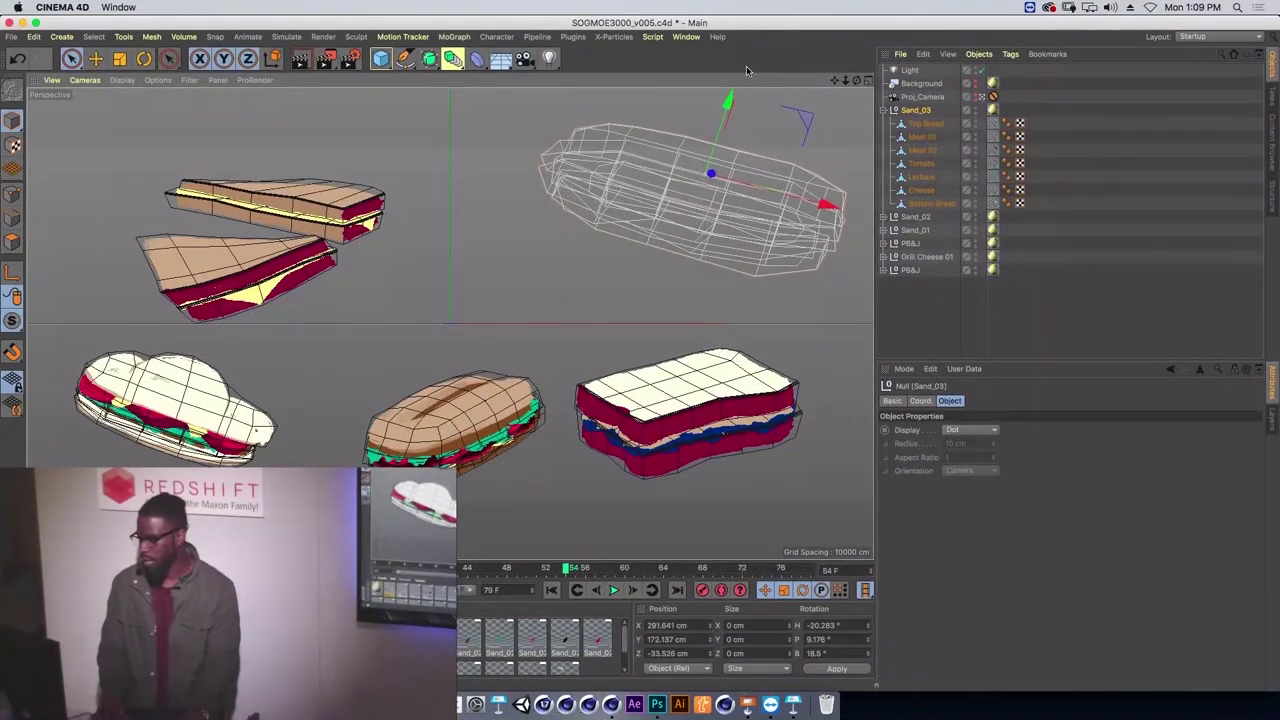
{"action": "key", "text": "ctrl+z"}
Select Top Bread's texture tag and bring up the Tags commands.
{"action": "left_click", "coordinate": [1045, 151]}
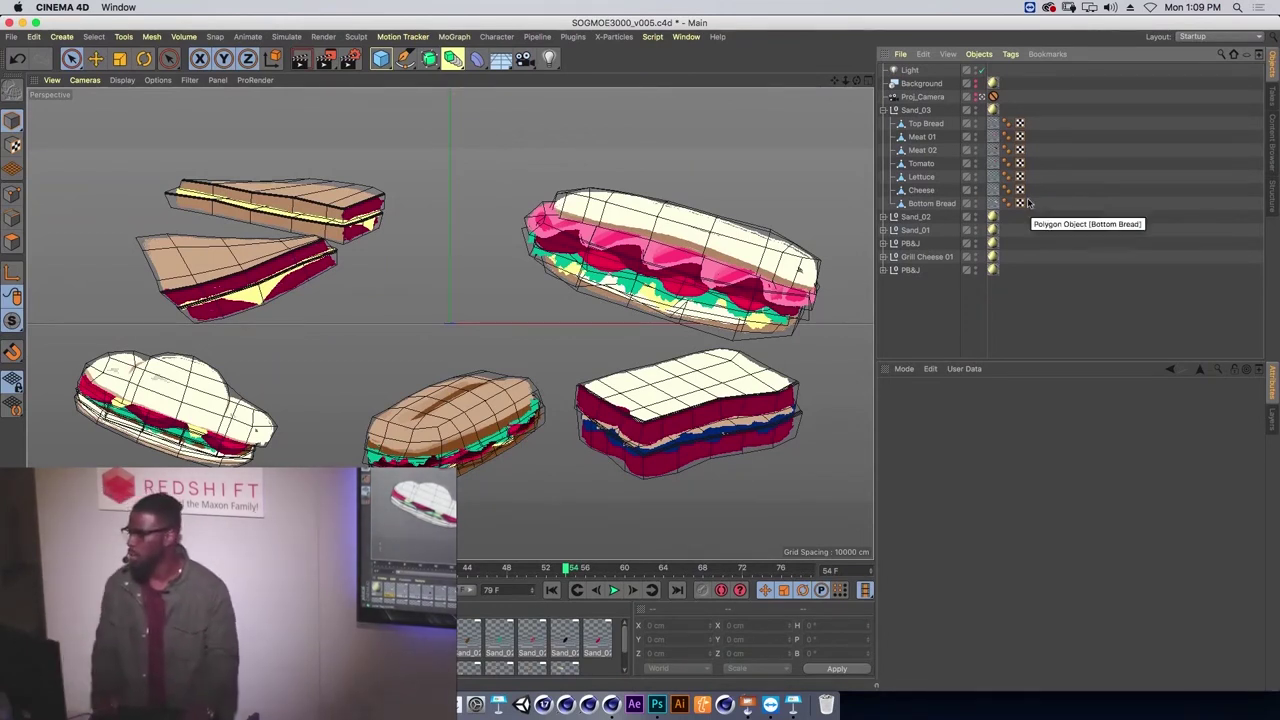
{"action": "left_click_drag", "start_coordinate": [1019, 210], "coordinate": [1024, 140]}
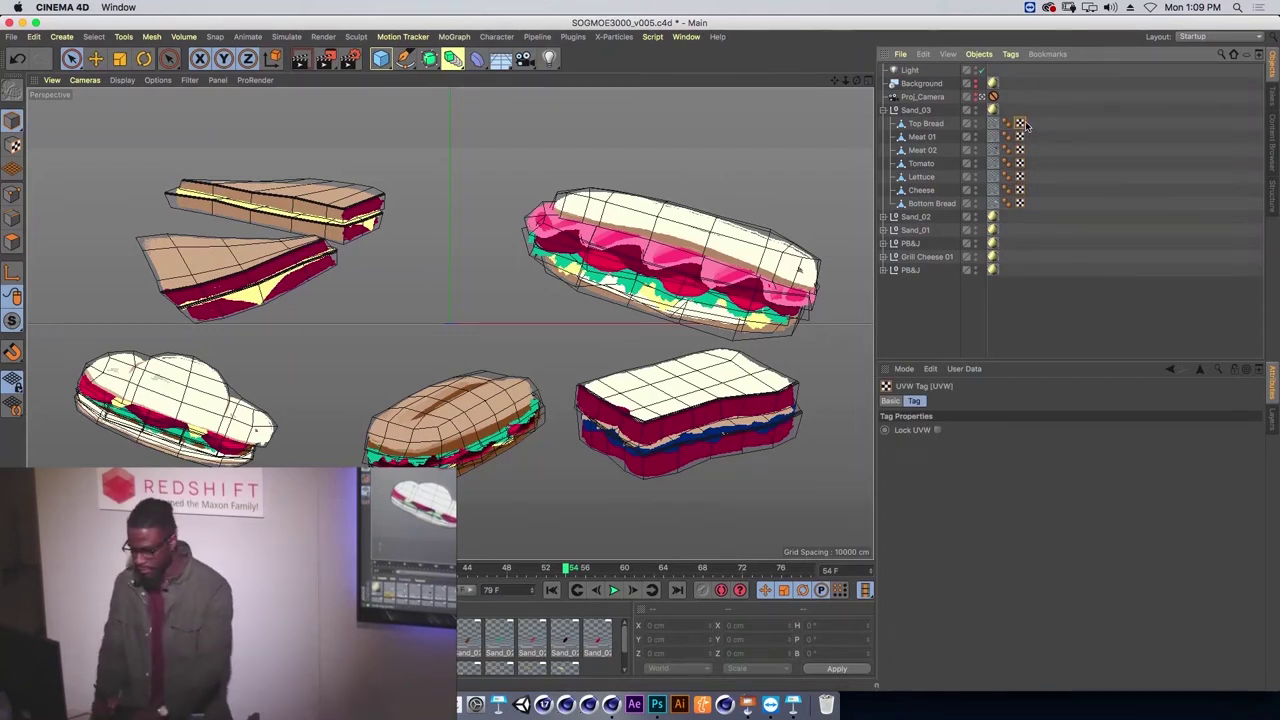
{"action": "left_click", "coordinate": [1019, 131]}
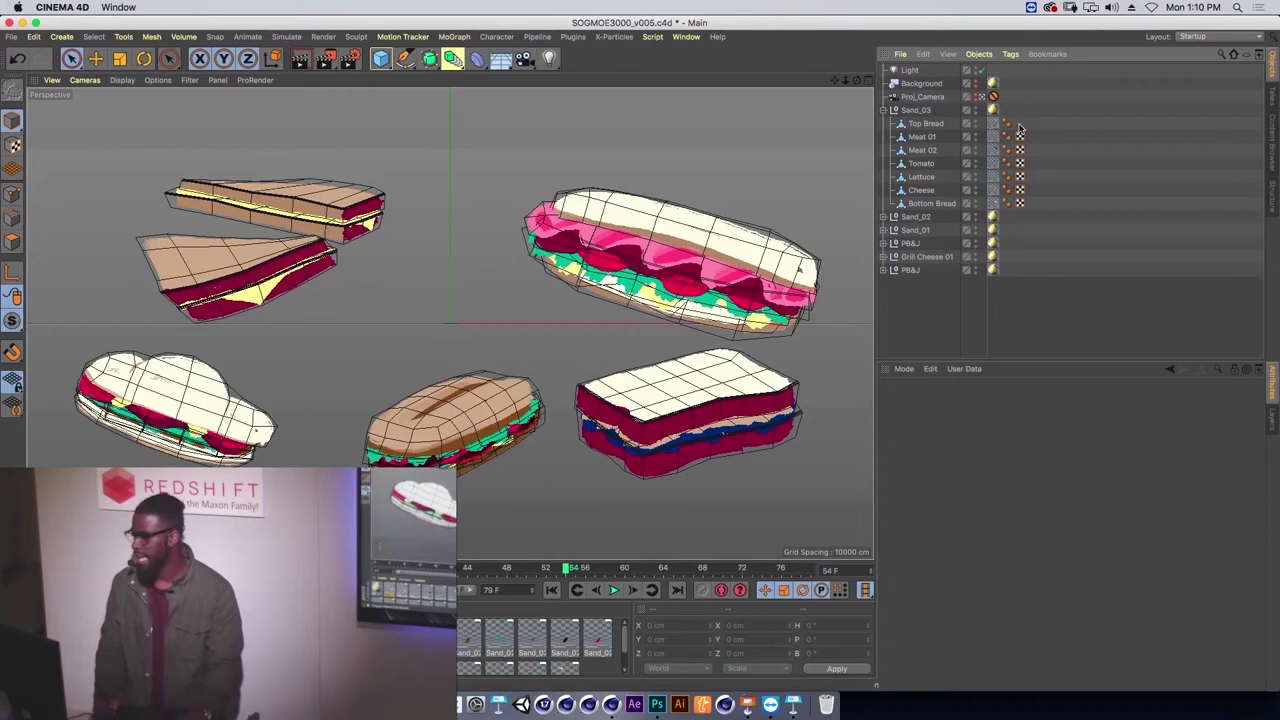
{"action": "left_click", "coordinate": [993, 123]}
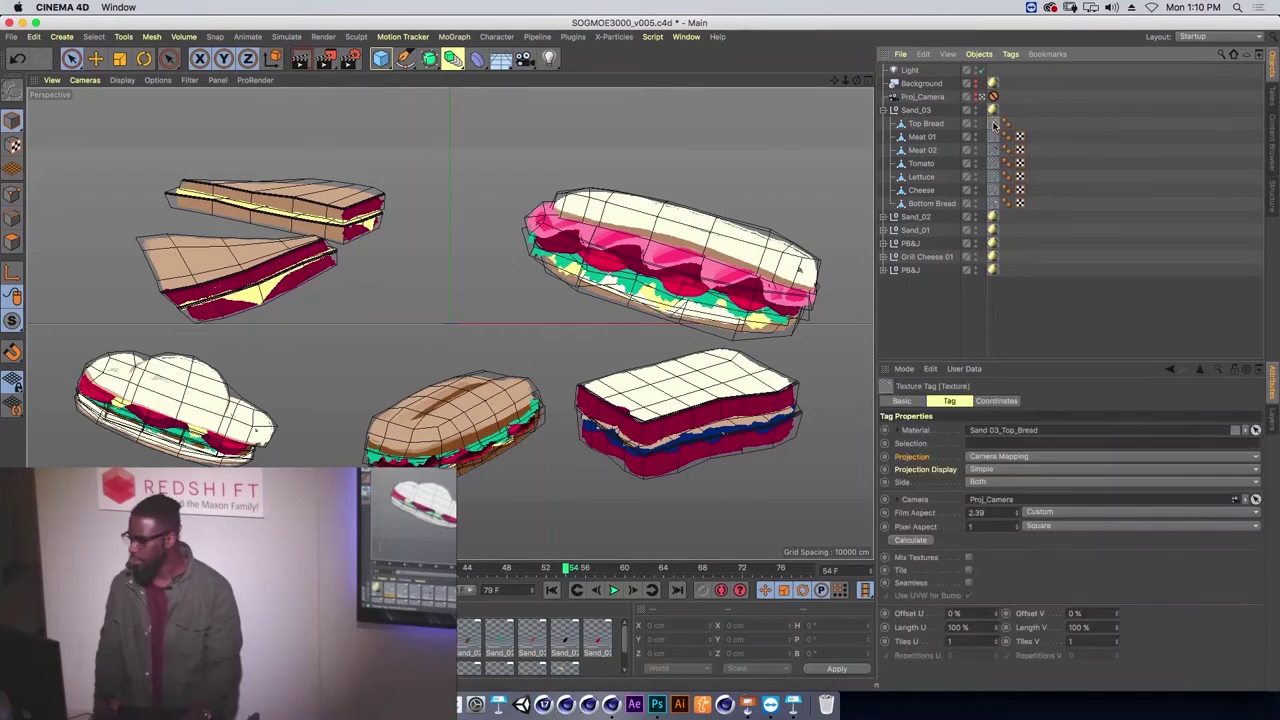
{"action": "left_click", "coordinate": [1011, 55]}
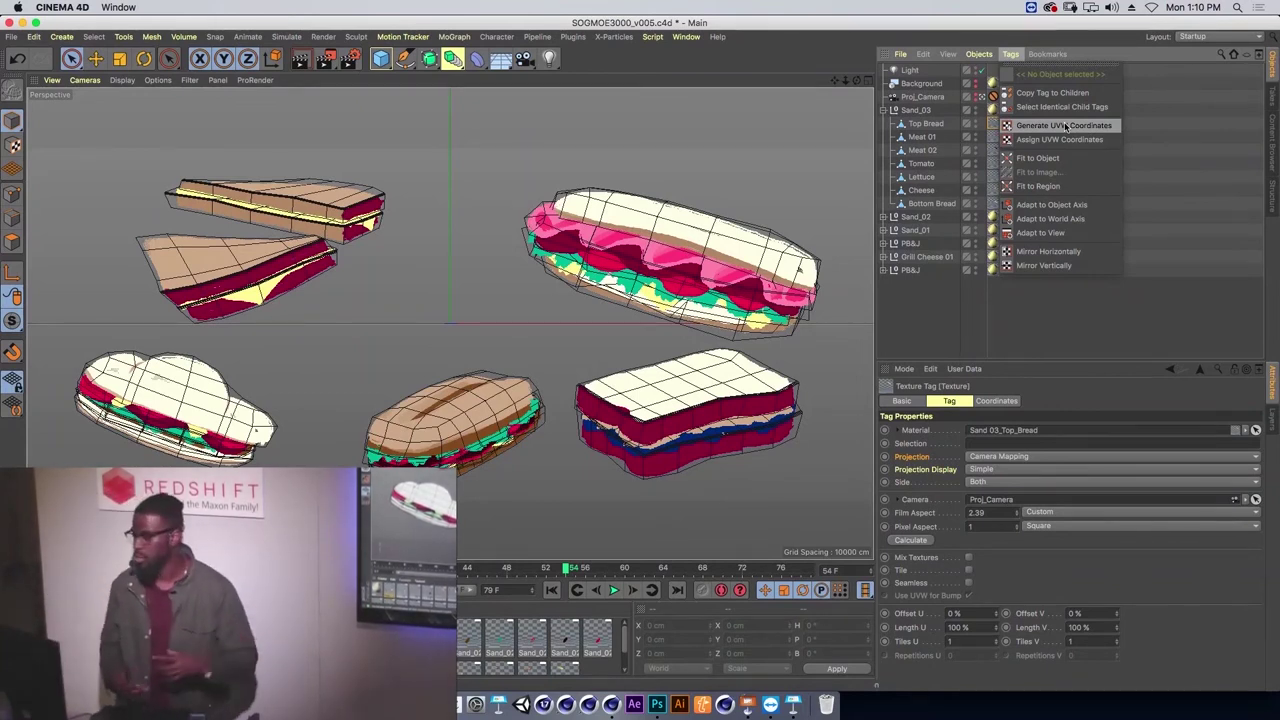
Generate UVW coordinates for Top Bread and test that its texture holds when lifted.
{"action": "left_click", "coordinate": [1052, 92]}
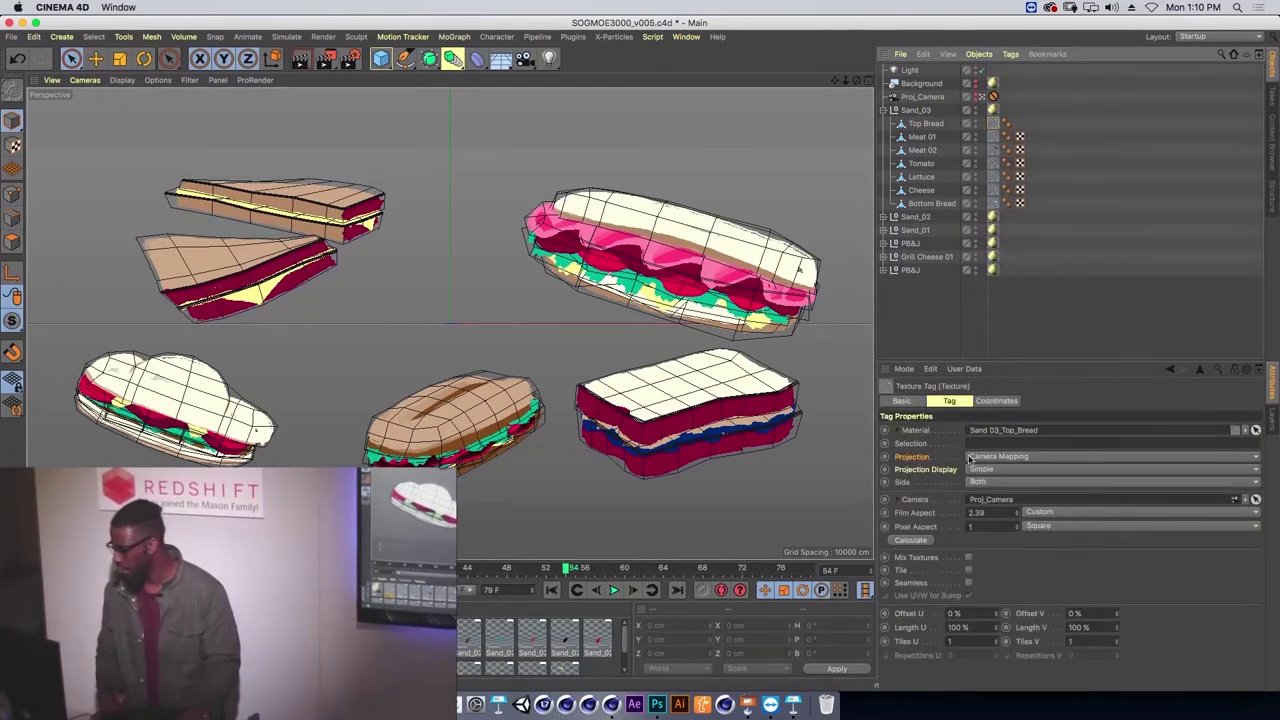
{"action": "left_click", "coordinate": [1010, 55]}
{"action": "left_click", "coordinate": [1033, 128]}
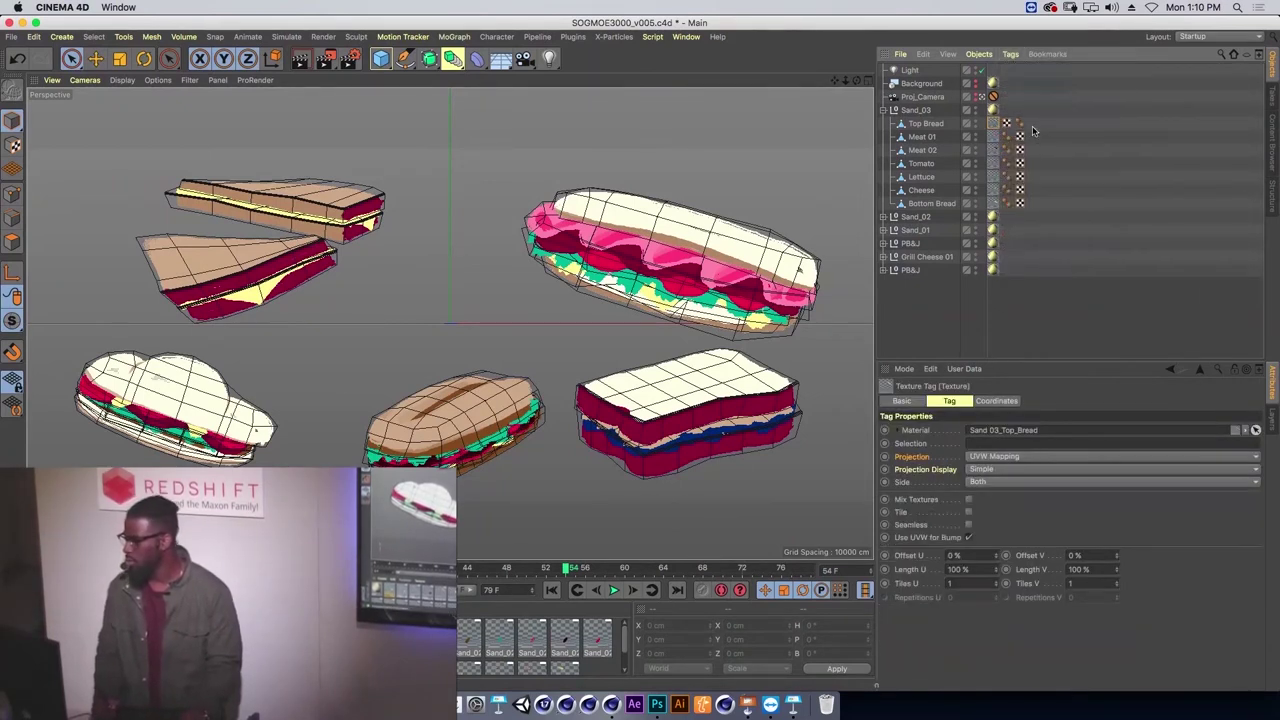
{"action": "left_click", "coordinate": [1007, 124]}
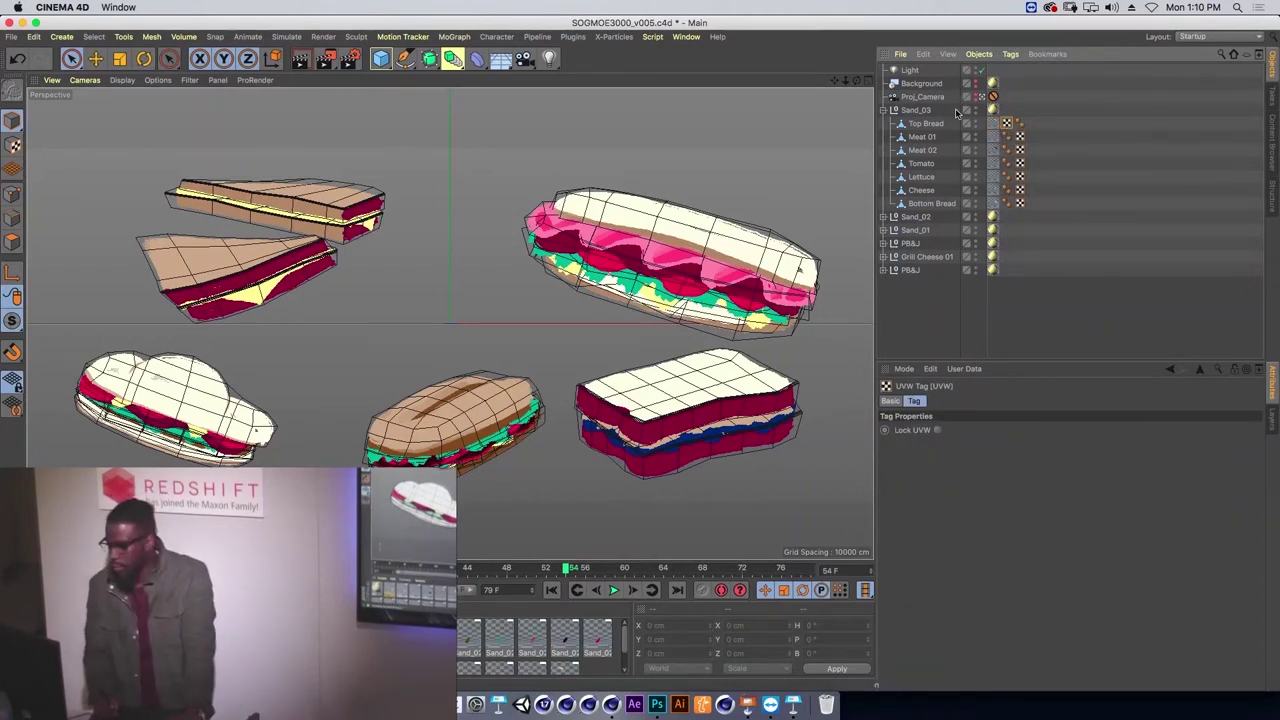
{"action": "left_click", "coordinate": [1003, 124]}
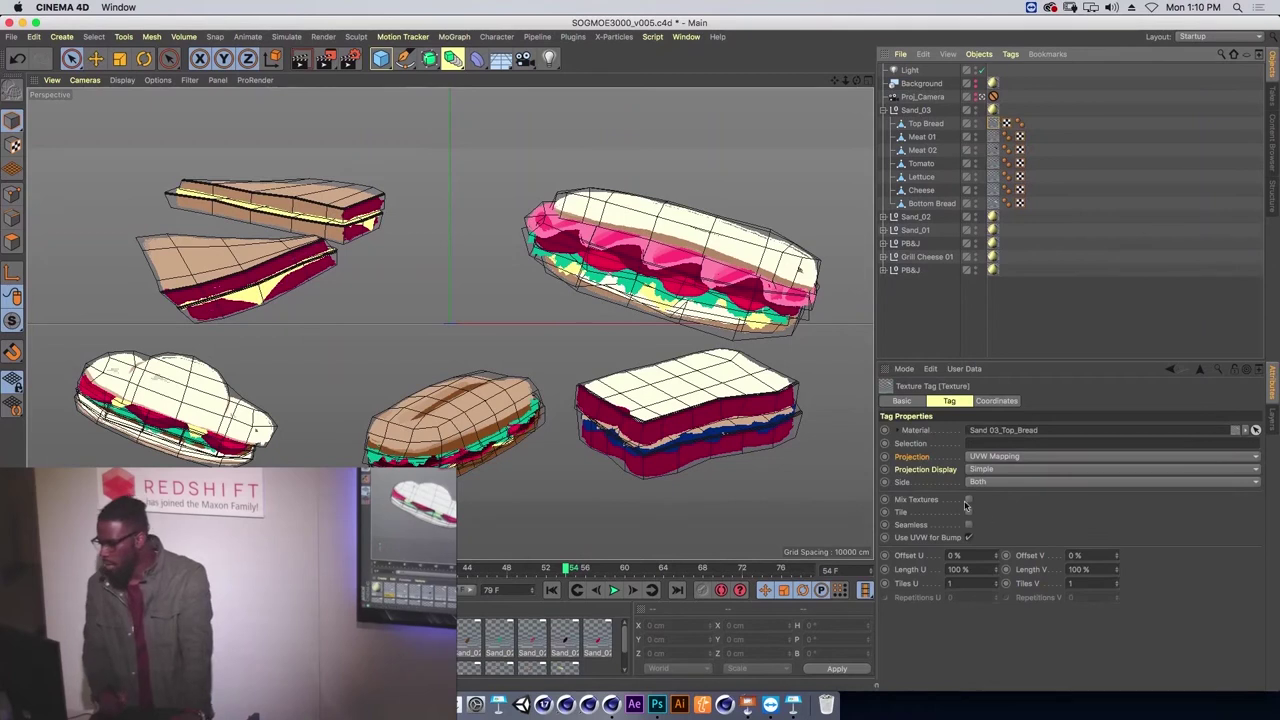
{"action": "left_click", "coordinate": [926, 123]}
{"action": "left_click_drag", "start_coordinate": [706, 160], "coordinate": [744, 110]}
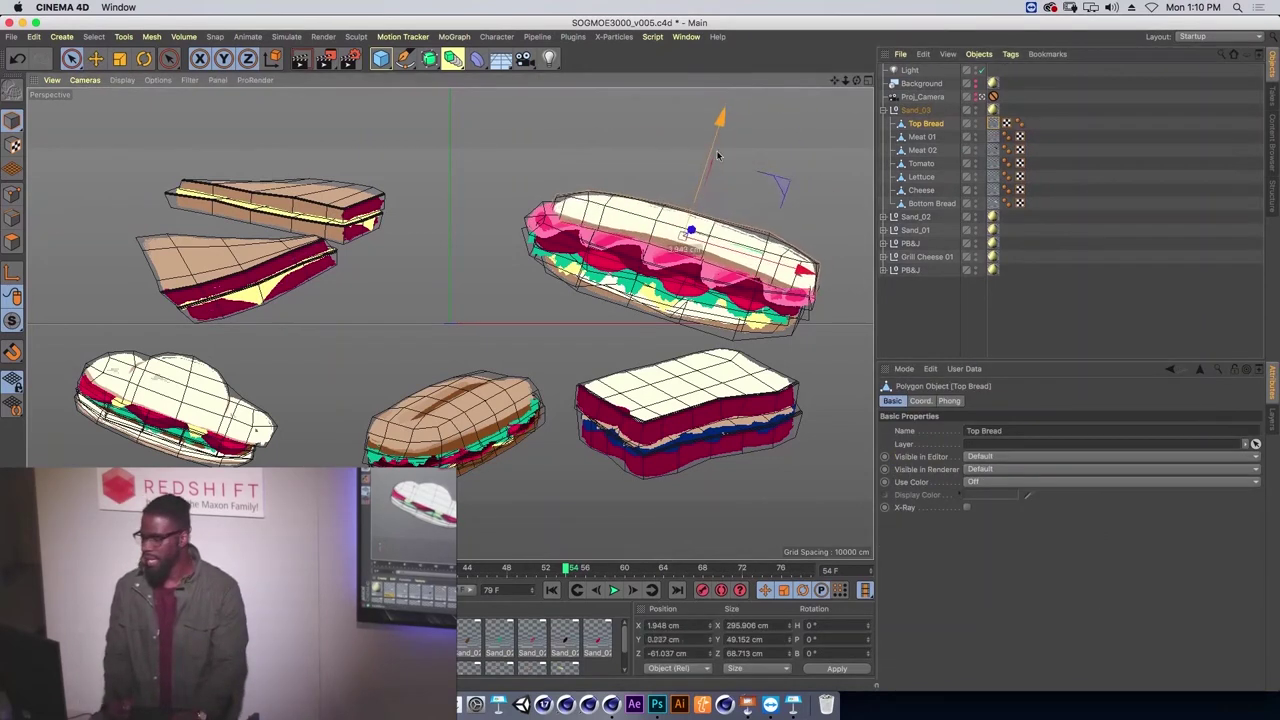
{"action": "key", "text": "ctrl+z"}
Delete the old UVW tags and generate UVW coordinates for all six Sand_03 layers.
{"action": "left_click", "coordinate": [994, 137]}
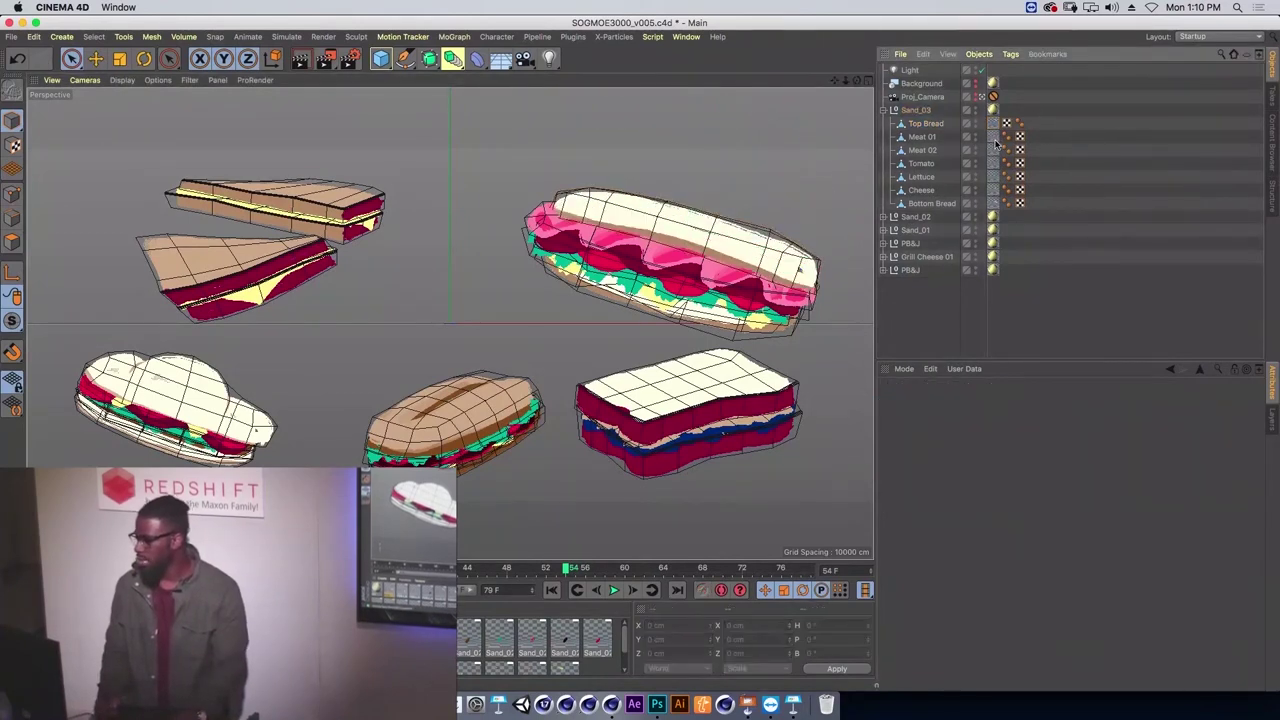
{"action": "left_click", "coordinate": [1019, 204]}
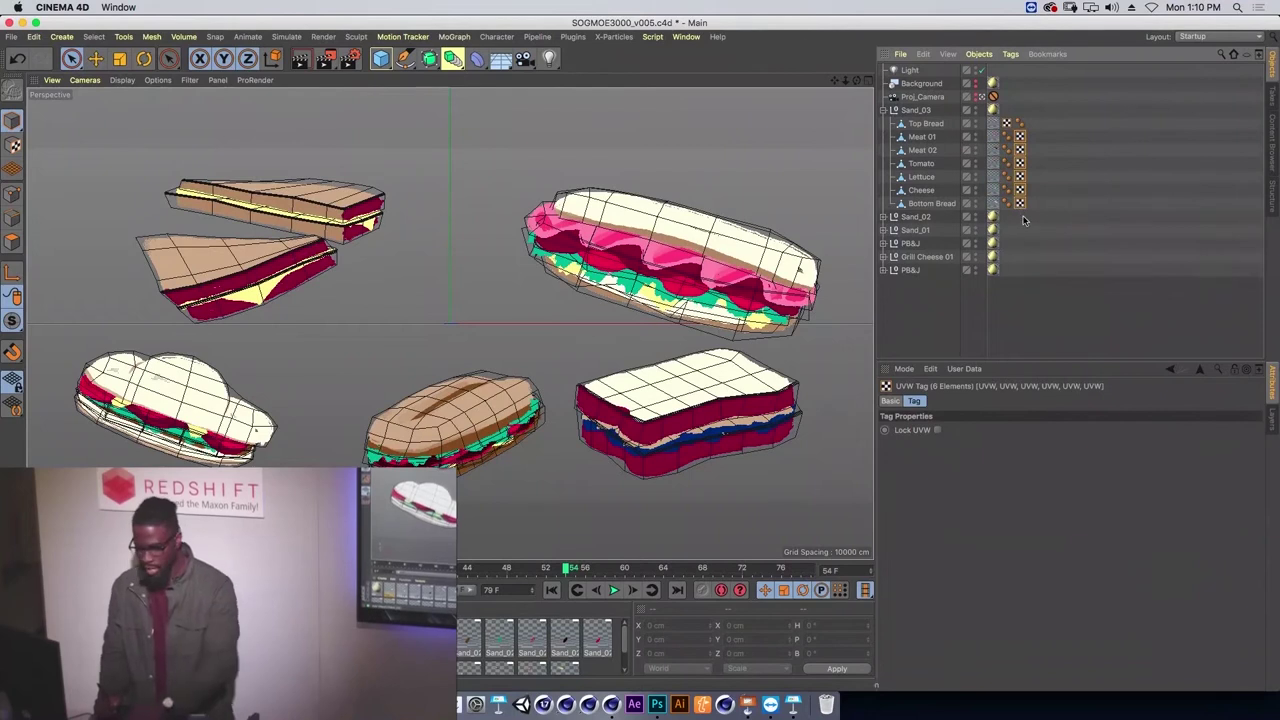
{"action": "key", "text": "Delete"}
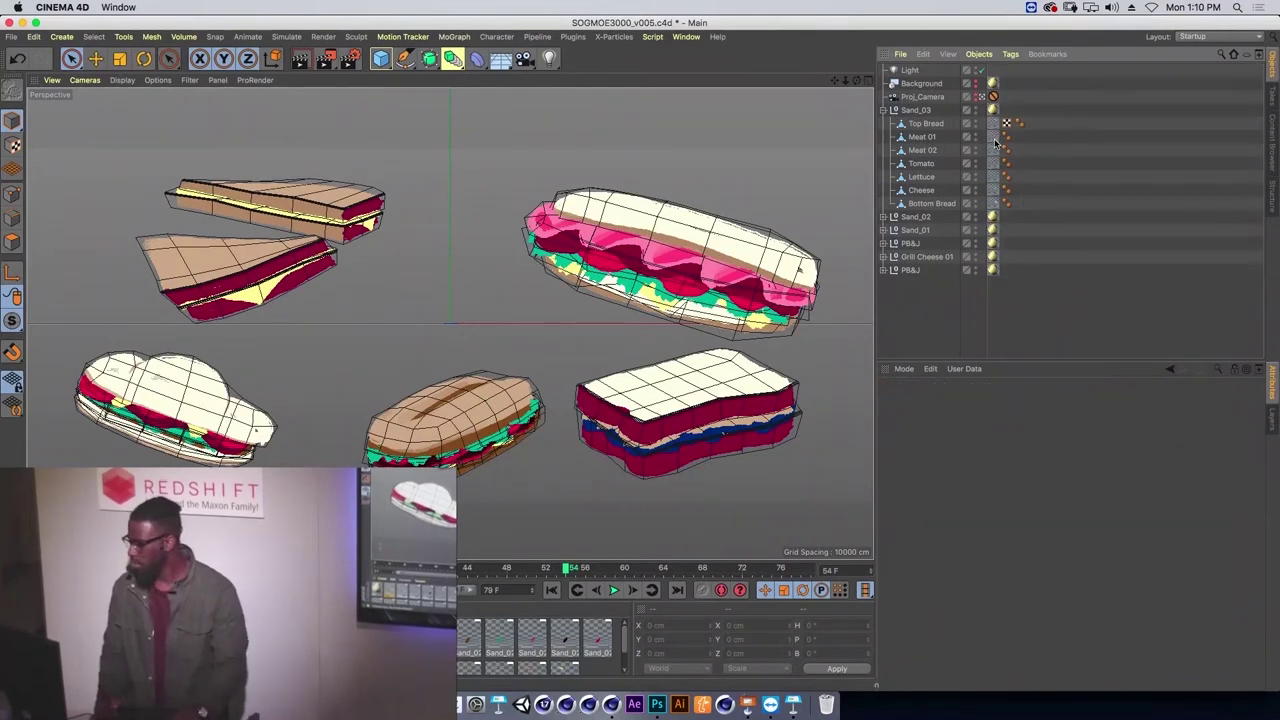
{"action": "left_click", "coordinate": [1010, 55]}
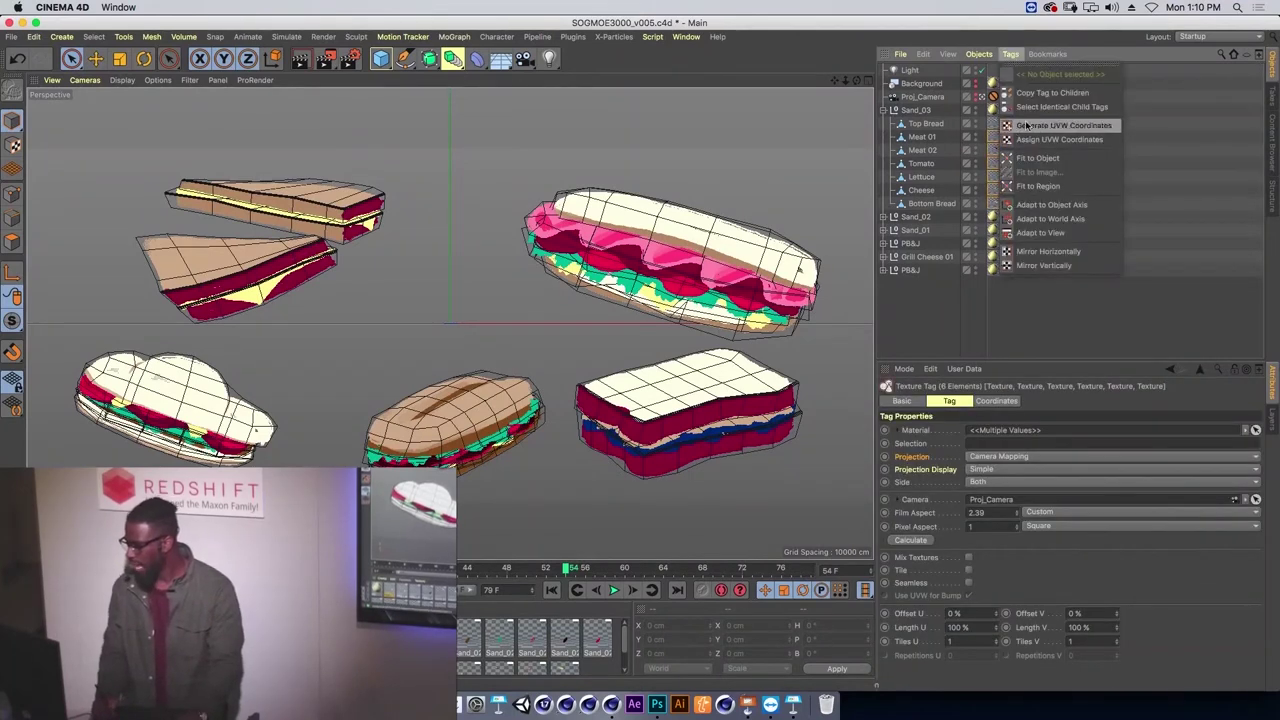
{"action": "left_click", "coordinate": [1038, 142]}
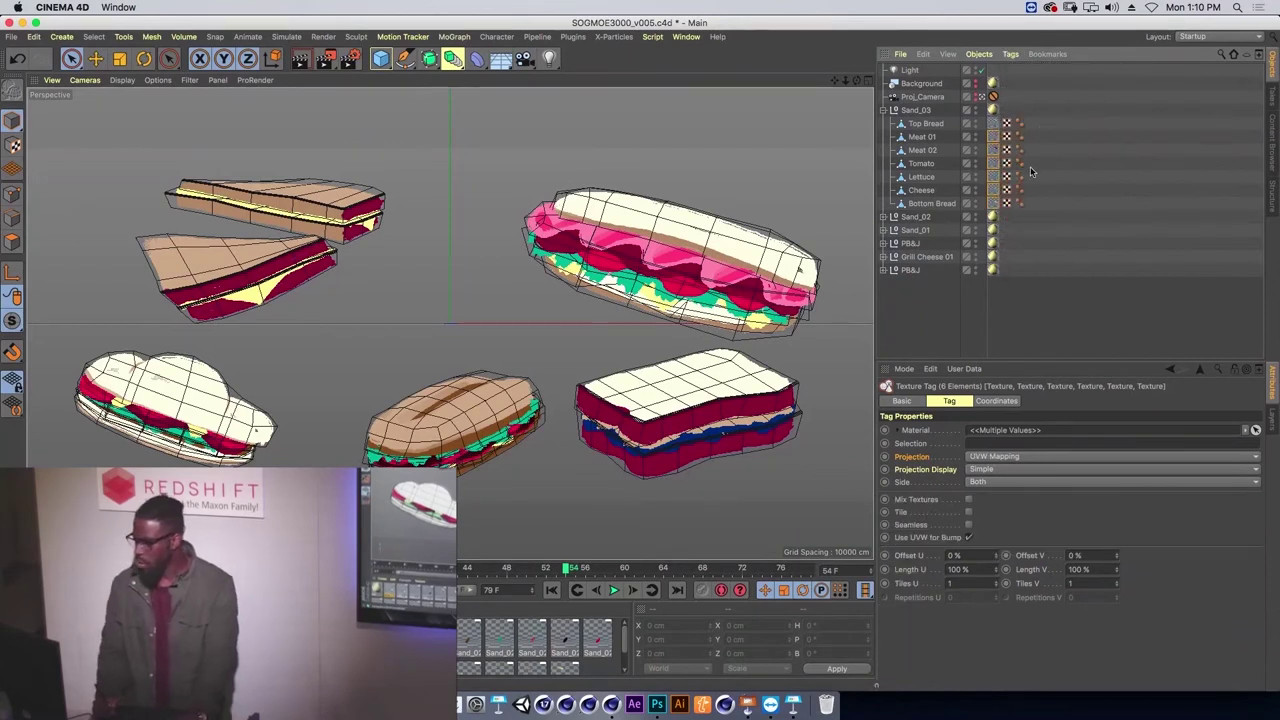
Raise the Sand_03 group to check the textures stay attached.
{"action": "left_click", "coordinate": [979, 151]}
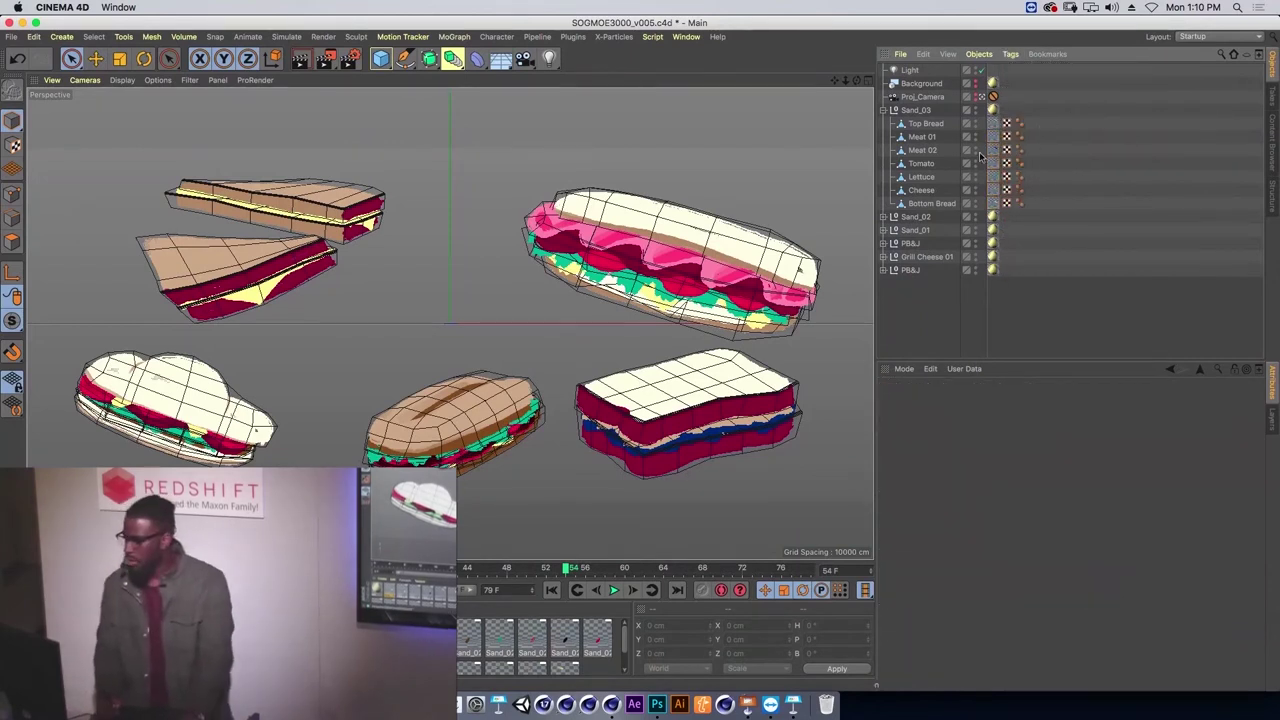
{"action": "left_click", "coordinate": [916, 112]}
{"action": "left_click_drag", "start_coordinate": [717, 146], "coordinate": [752, 80]}
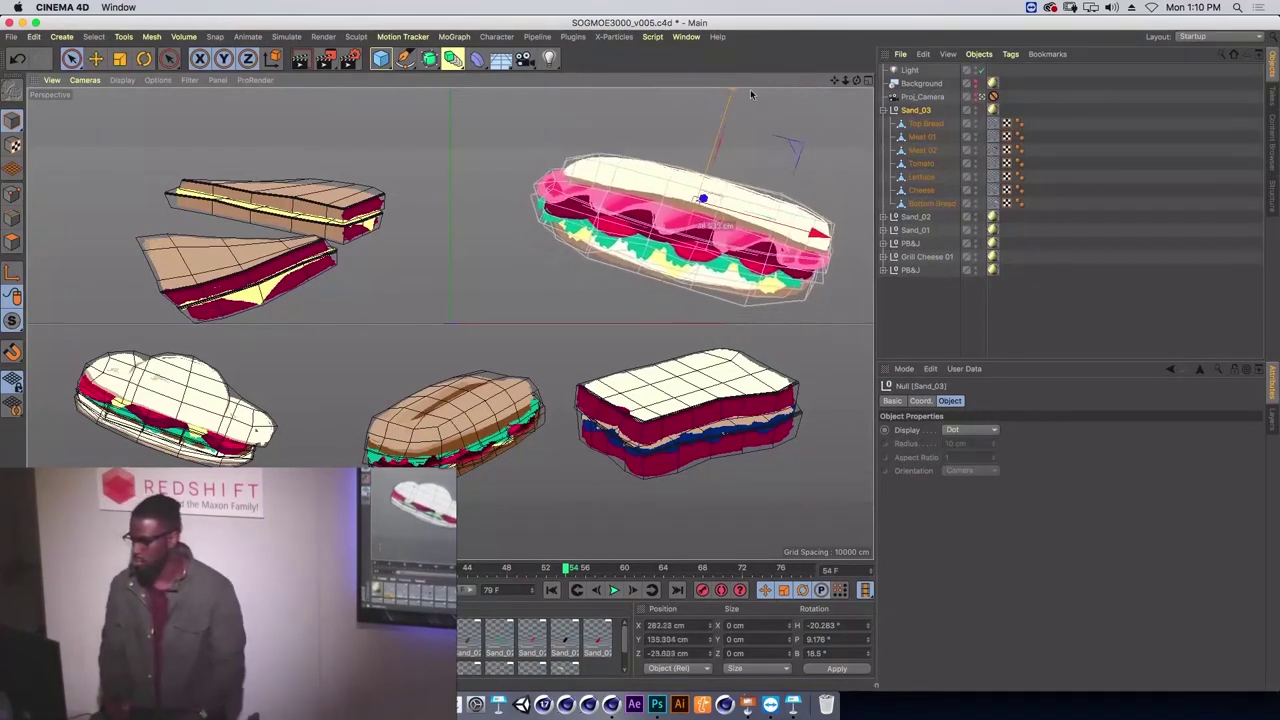
Undo the Sand_03 lift, open SOGMOE3000_v012.c4d from 04_Final and play the animation.
{"action": "key", "text": "super+z"}
{"action": "key", "text": "super+z"}
{"action": "key", "text": "super+Tab"}
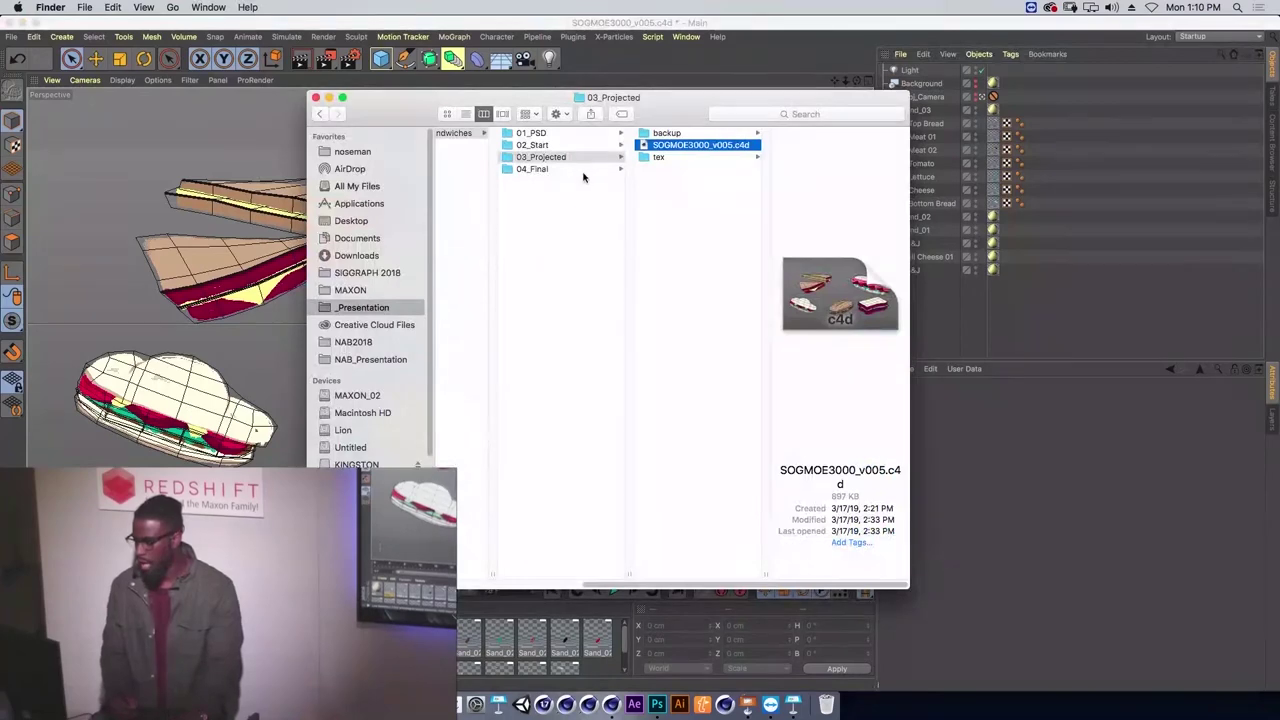
{"action": "left_click", "coordinate": [575, 169]}
{"action": "double_click", "coordinate": [700, 145]}
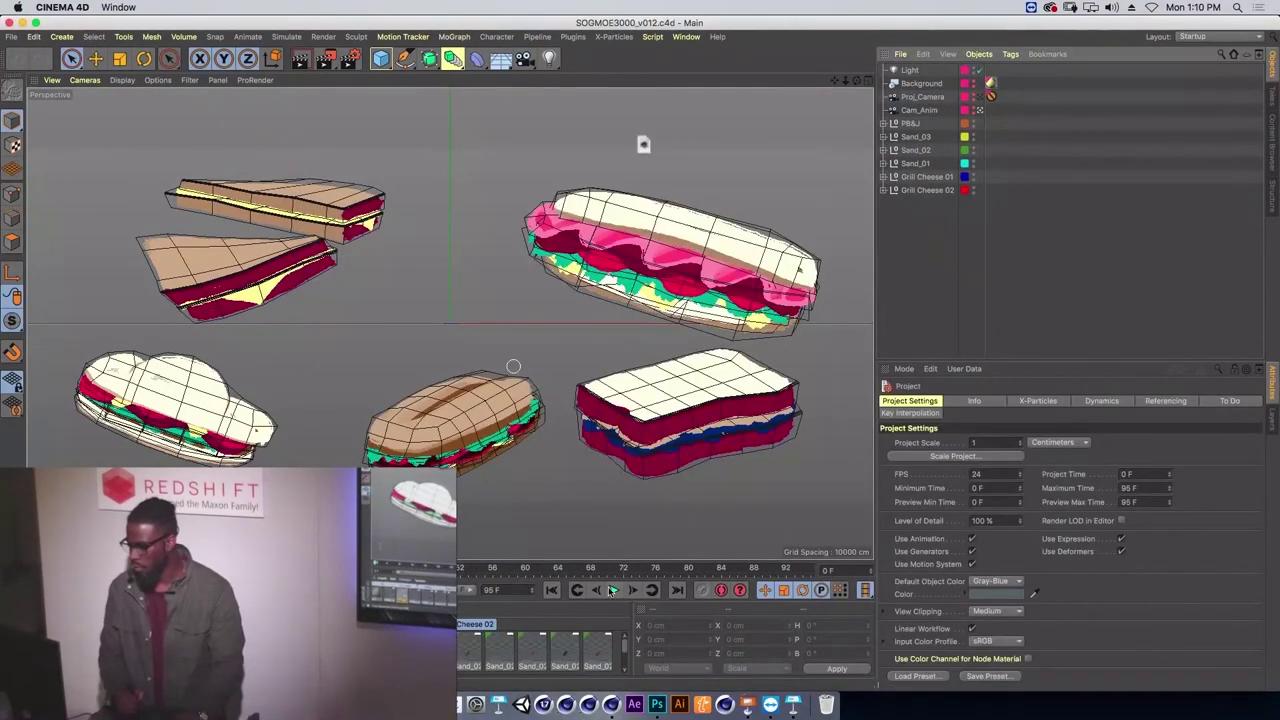
{"action": "left_click", "coordinate": [614, 592]}
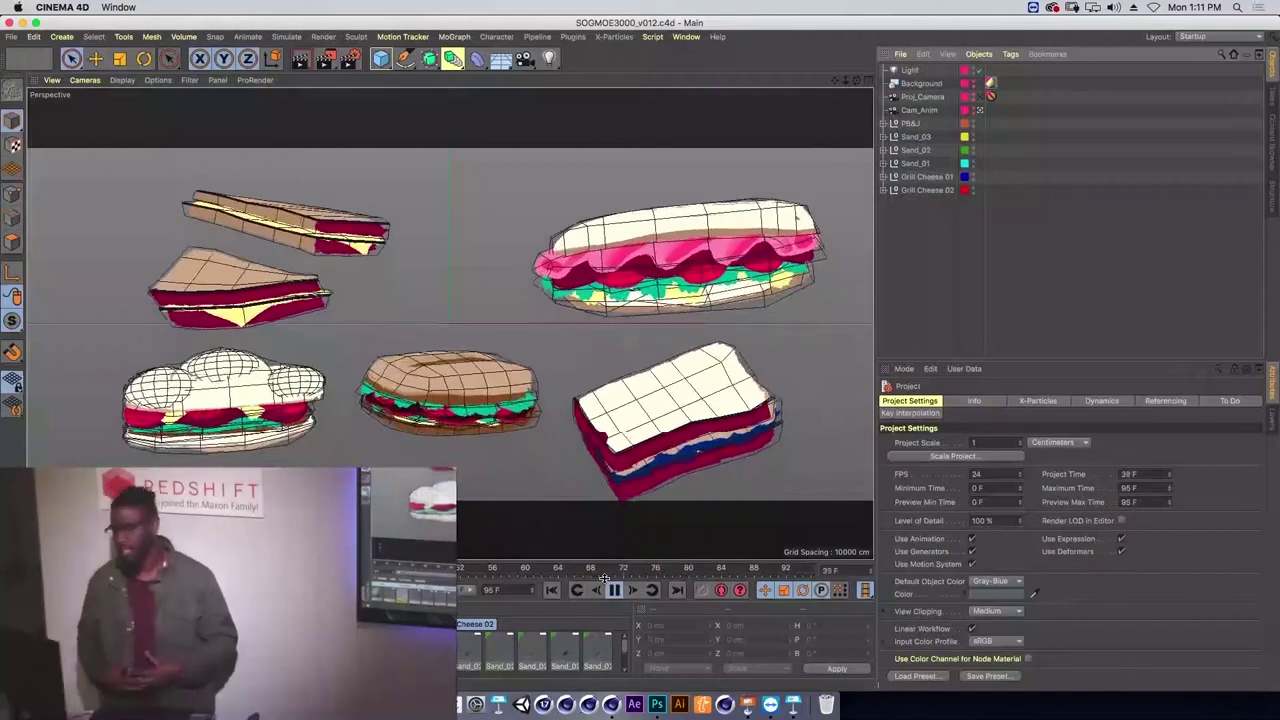
Switch to Keynote and start the slideshow full-screen.
{"action": "key", "text": "super+Tab"}
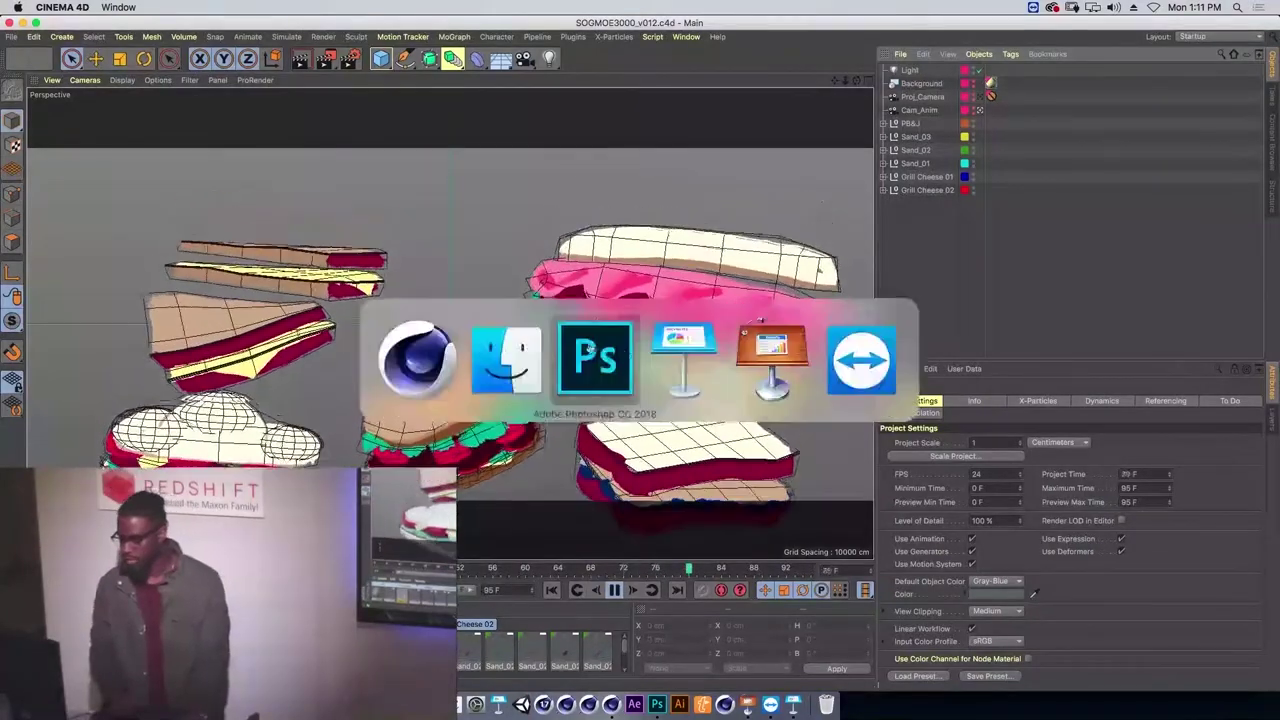
{"action": "left_click", "coordinate": [666, 380]}
{"action": "left_click", "coordinate": [265, 108]}
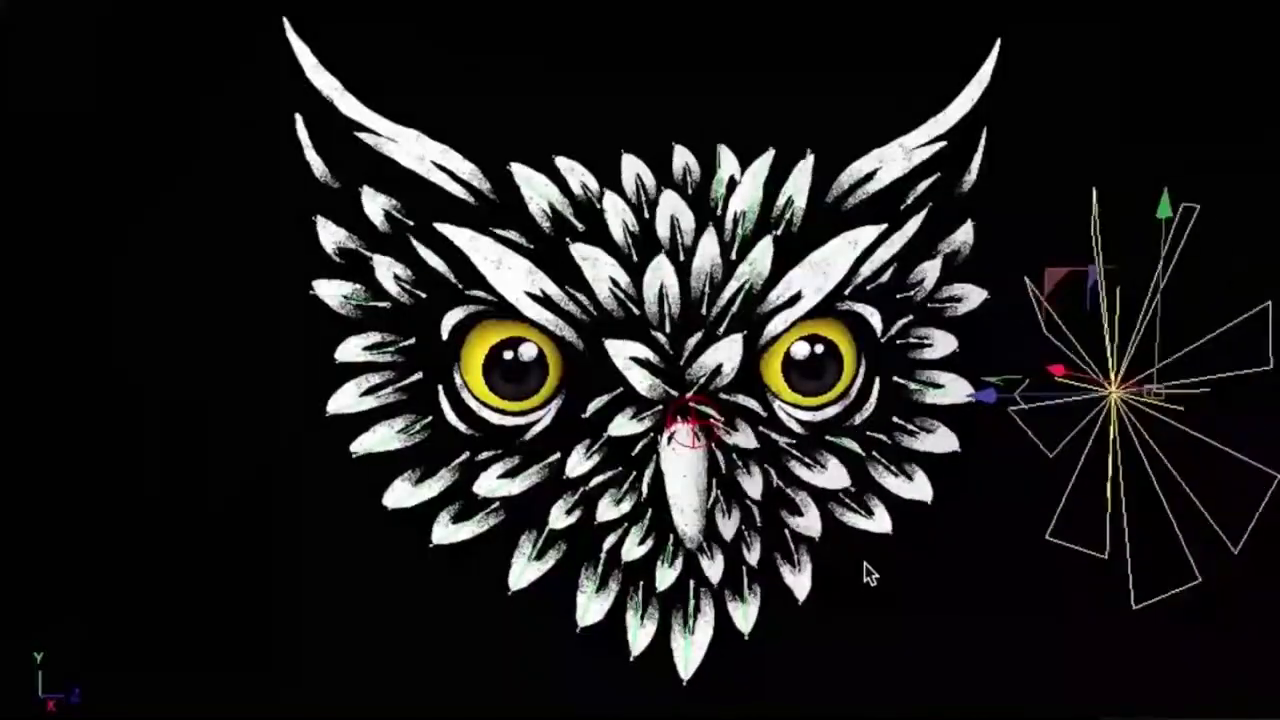
Advance the slideshow from the 2D Texturing for 3D title to the Spider-Man train slide.
{"action": "mouse_move", "coordinate": [868, 572]}
{"action": "middle_mouse_down"}
{"action": "mouse_move", "coordinate": [922, 366]}
{"action": "mouse_move", "coordinate": [932, 455]}
{"action": "middle_mouse_up"}
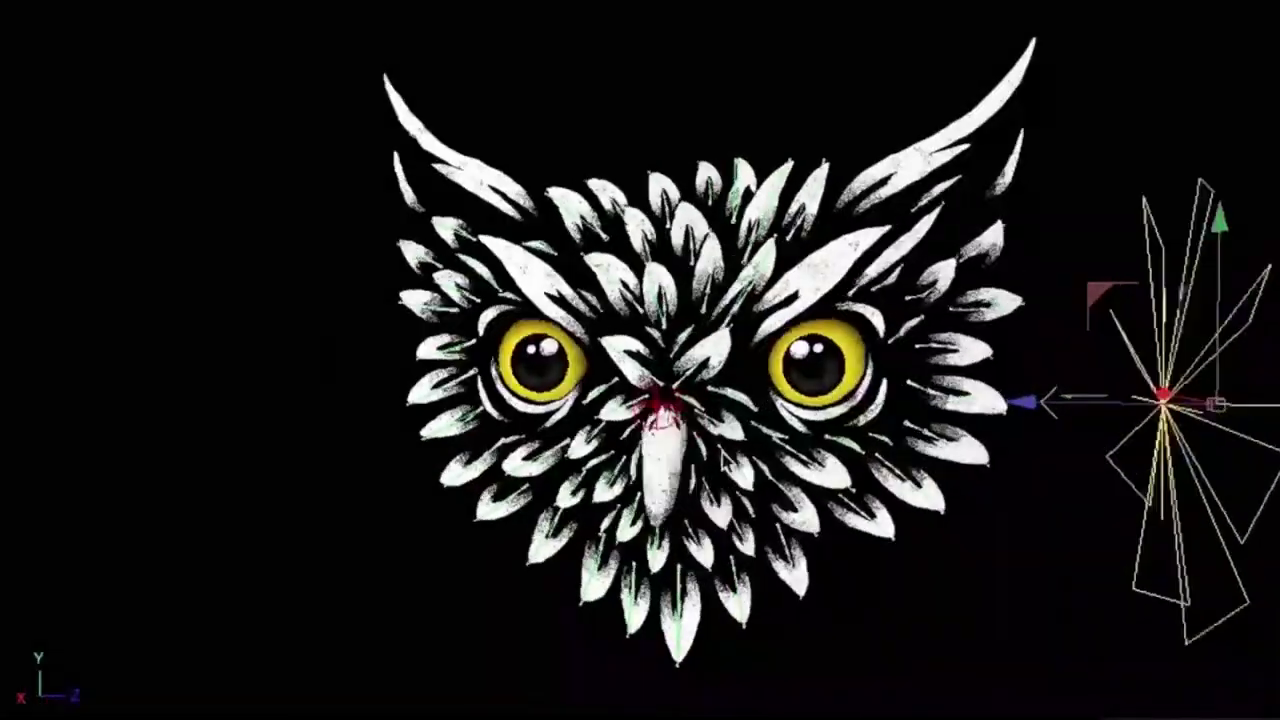
{"action": "mouse_move", "coordinate": [722, 458]}
{"action": "middle_mouse_down"}
{"action": "mouse_move", "coordinate": [1157, 371]}
{"action": "mouse_move", "coordinate": [943, 343]}
{"action": "mouse_move", "coordinate": [950, 458]}
{"action": "mouse_move", "coordinate": [881, 420]}
{"action": "middle_mouse_up"}
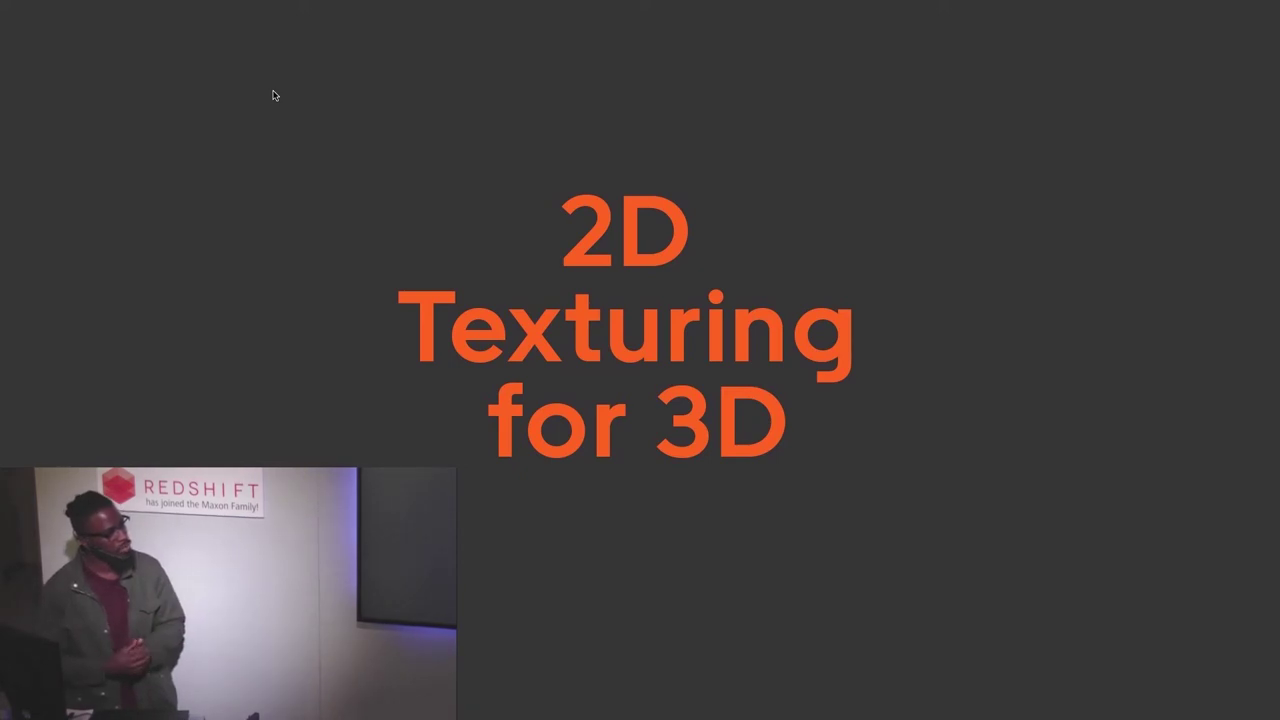
{"action": "key", "text": "Right"}
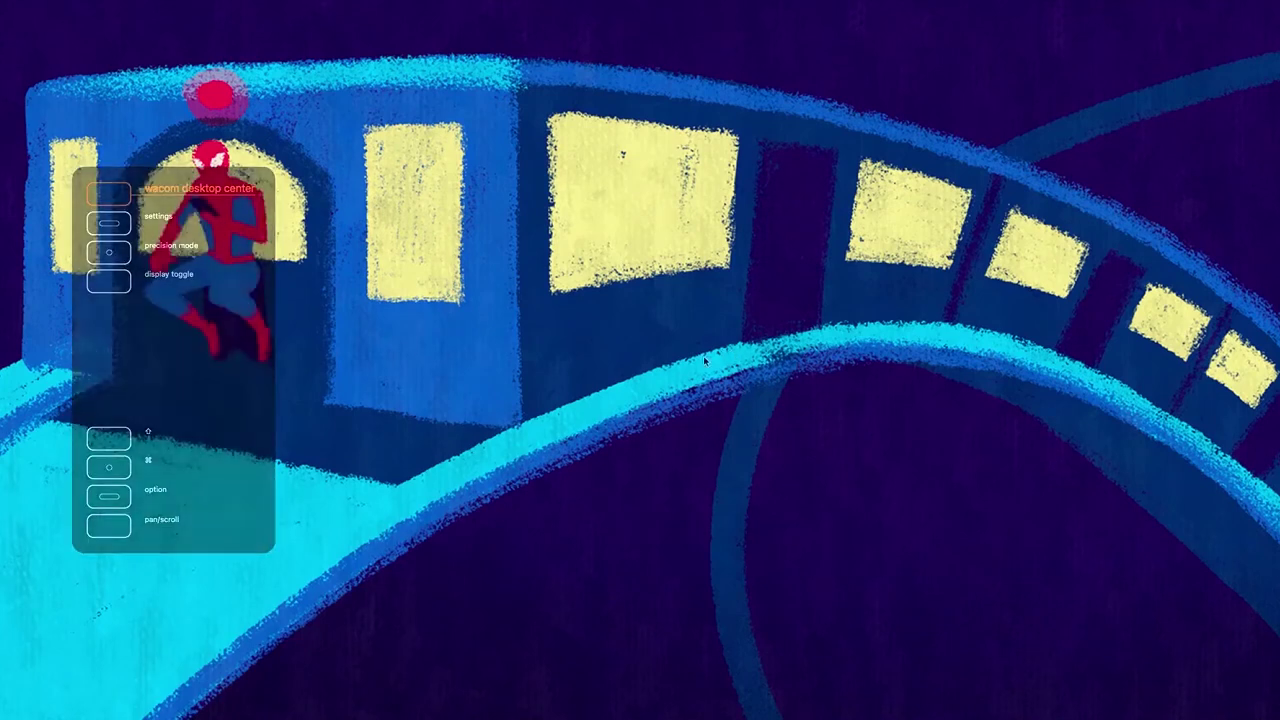
Leave the slideshow and open SOGMOE0400_Train-Model_02.c4d from the 01_Train folder in Cinema 4D.
{"action": "key", "text": "Escape"}
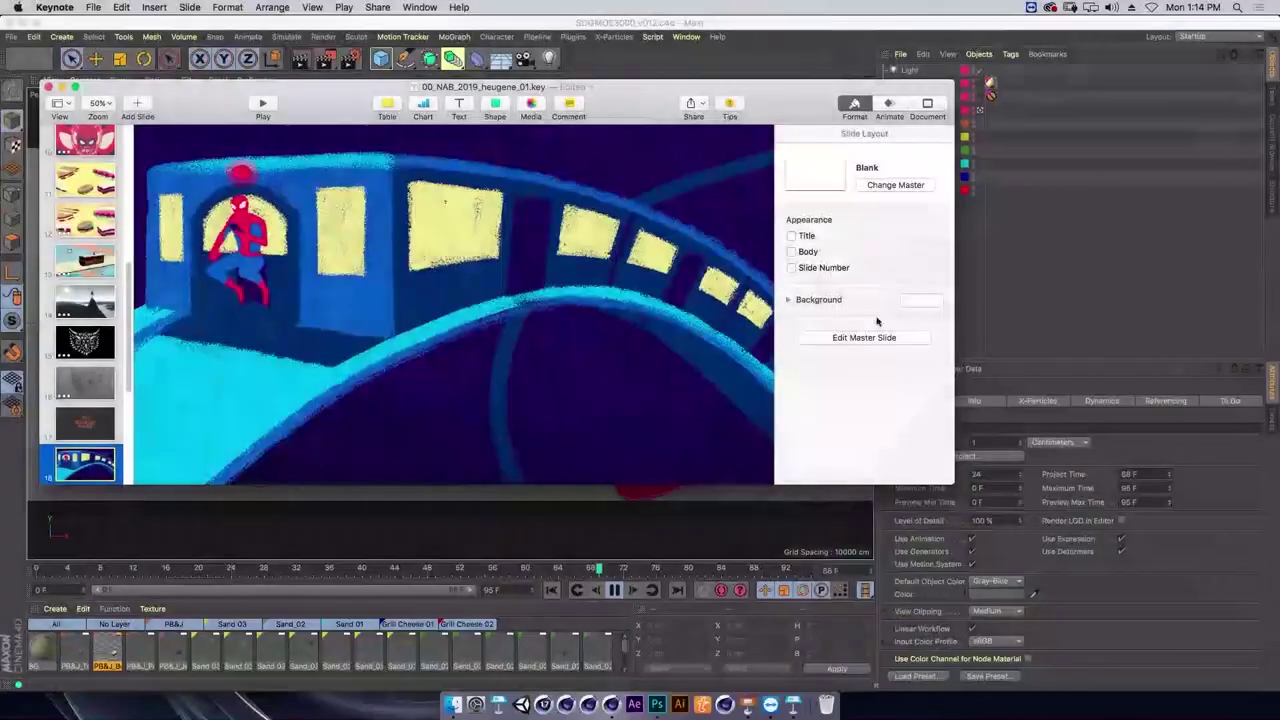
{"action": "key", "text": "super+Tab"}
{"action": "key", "text": "super+Tab"}
{"action": "key", "text": "super+Tab"}
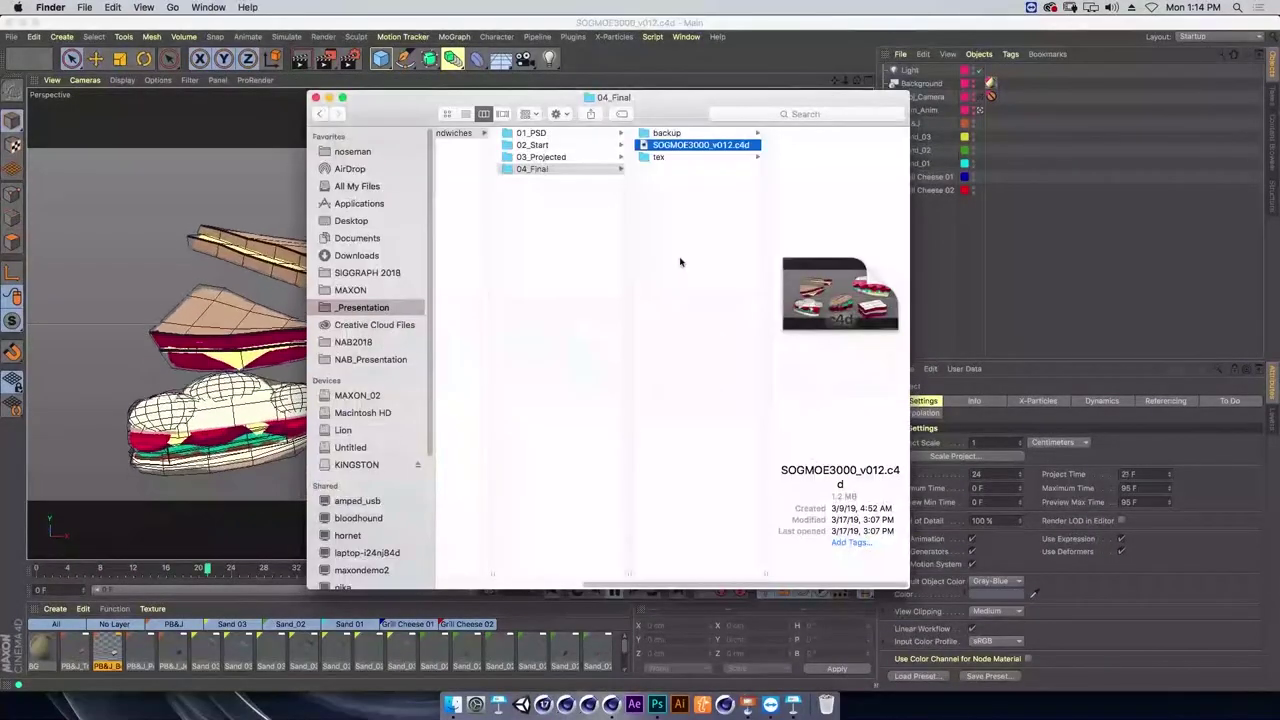
{"action": "key", "text": "Left"}
{"action": "key", "text": "Down"}
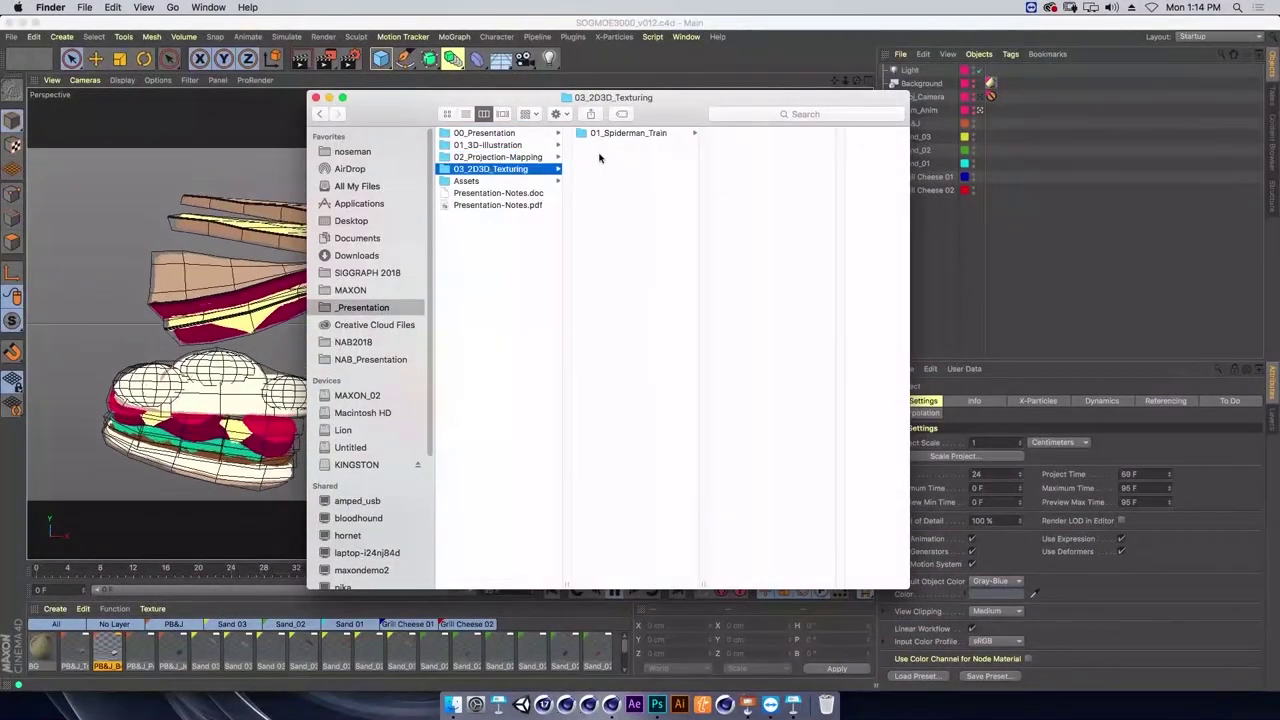
{"action": "key", "text": "Right"}
{"action": "key", "text": "Right"}
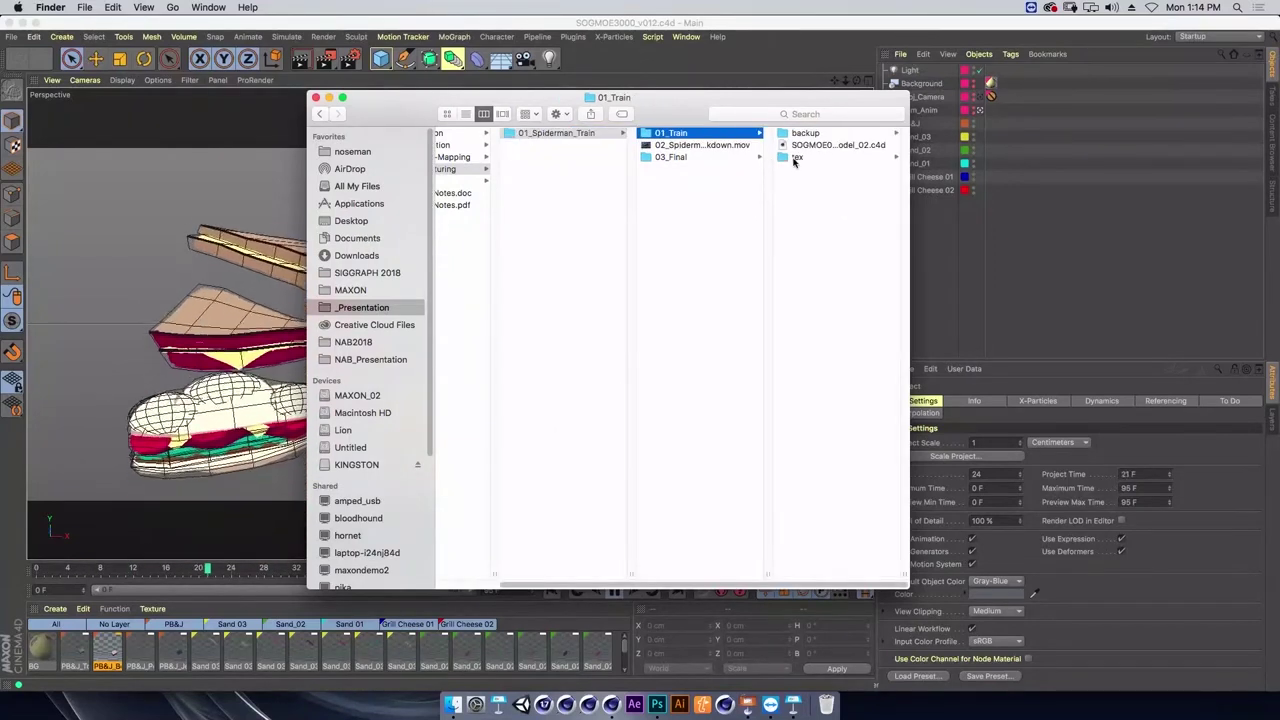
{"action": "double_click", "coordinate": [786, 146]}
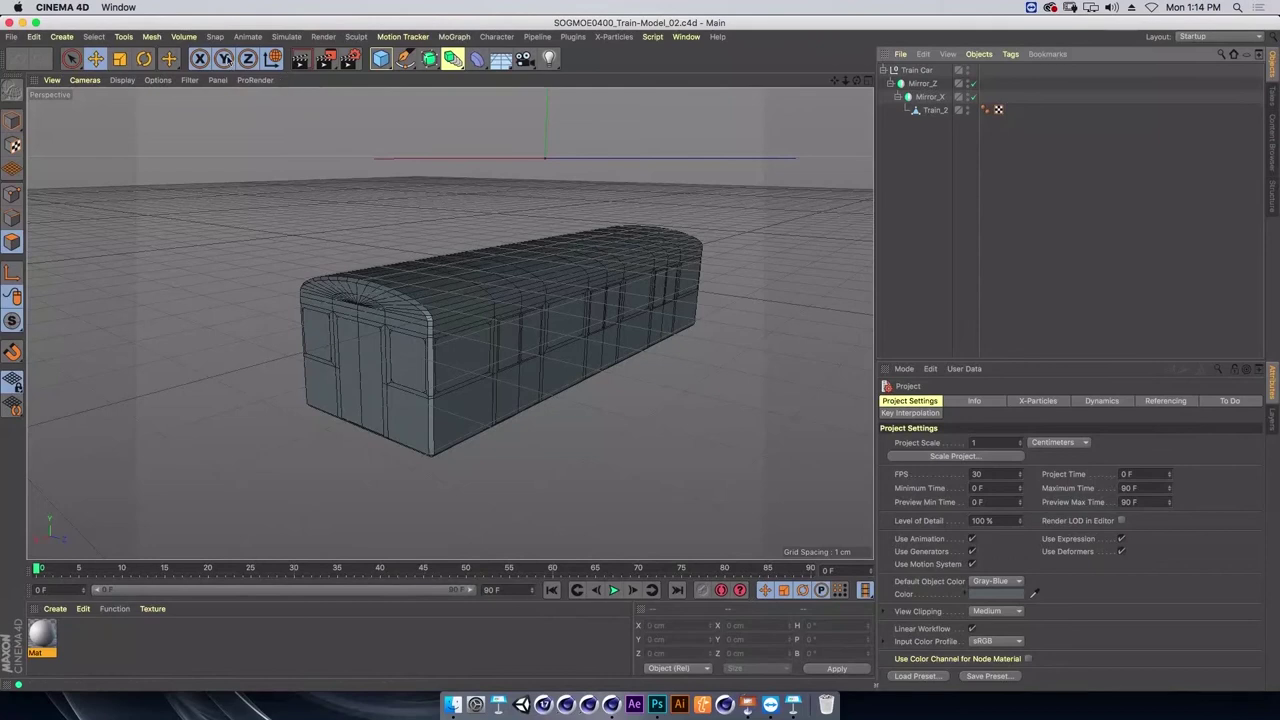
Hide the floor grid, turn off the Z and X mirrors, and inspect Train_2.
{"action": "left_click", "coordinate": [190, 80]}
{"action": "left_click", "coordinate": [235, 284]}
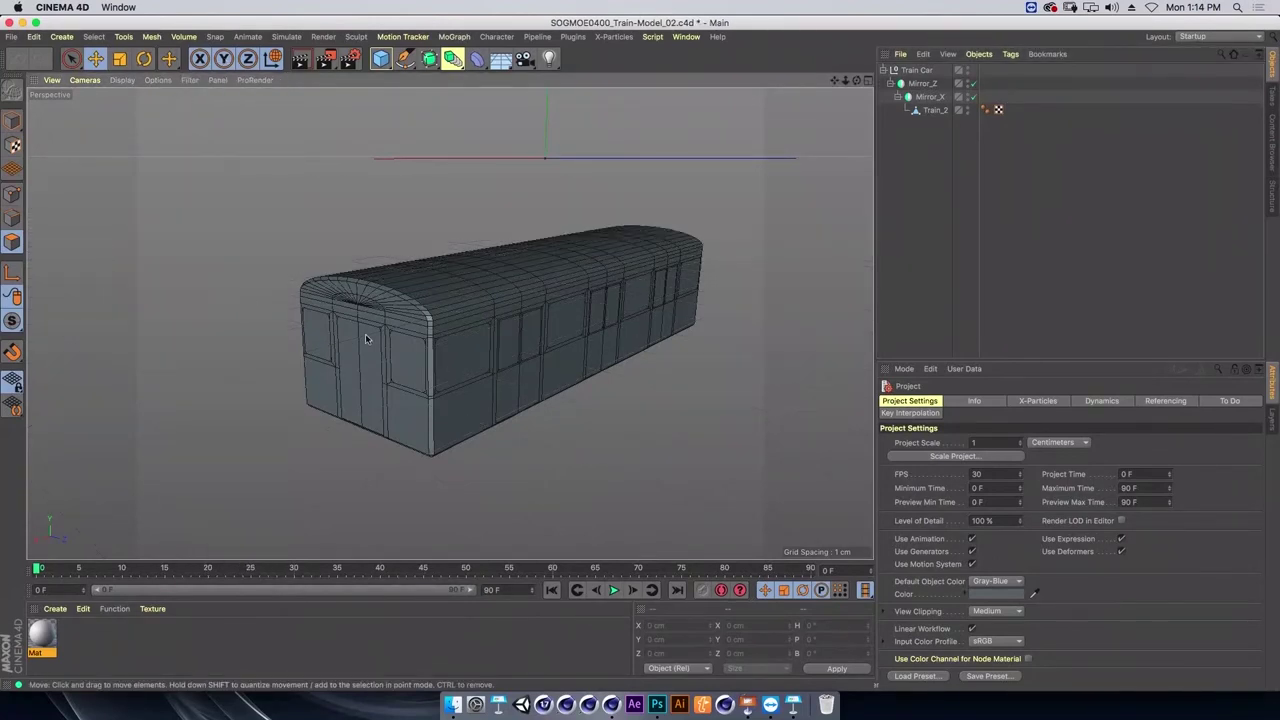
{"action": "left_click_drag", "start_coordinate": [590, 351], "coordinate": [590, 322], "text": "alt"}
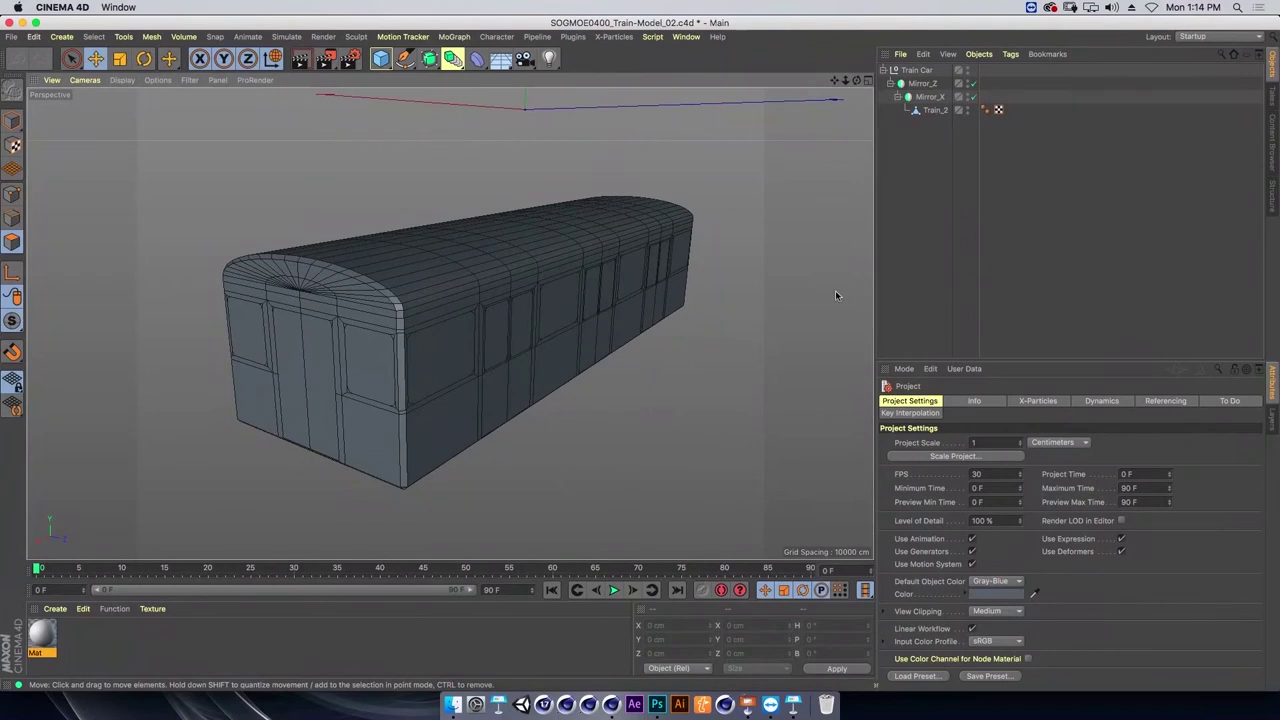
{"action": "left_click", "coordinate": [973, 83]}
{"action": "left_click", "coordinate": [973, 96]}
{"action": "left_click", "coordinate": [933, 110]}
{"action": "mouse_move", "coordinate": [488, 323]}
{"action": "left_mouse_down", "text": "alt"}
{"action": "mouse_move", "coordinate": [686, 297]}
{"action": "mouse_move", "coordinate": [677, 320]}
{"action": "mouse_move", "coordinate": [617, 333]}
{"action": "mouse_move", "coordinate": [560, 325]}
{"action": "left_mouse_up", "text": "alt"}
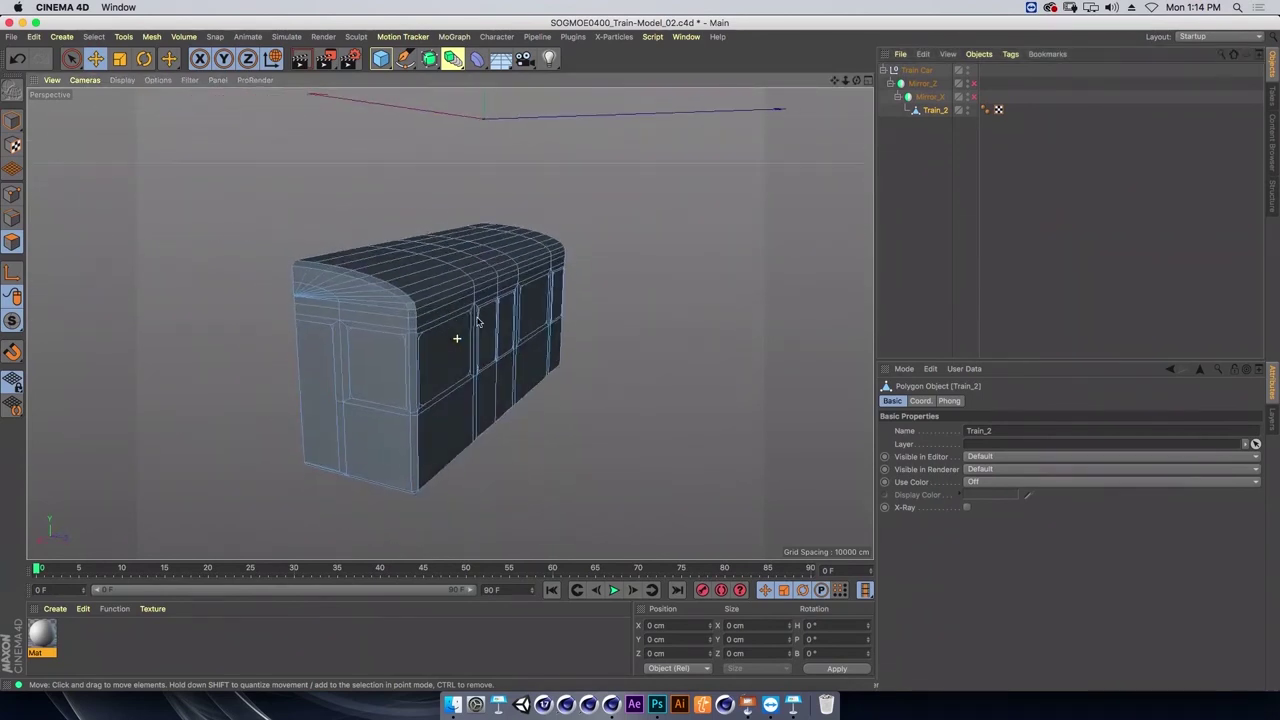
Turn the X mirror back on to view the car's full length and front end.
{"action": "left_click", "coordinate": [973, 96]}
{"action": "left_click_drag", "start_coordinate": [489, 338], "coordinate": [546, 202], "text": "alt"}
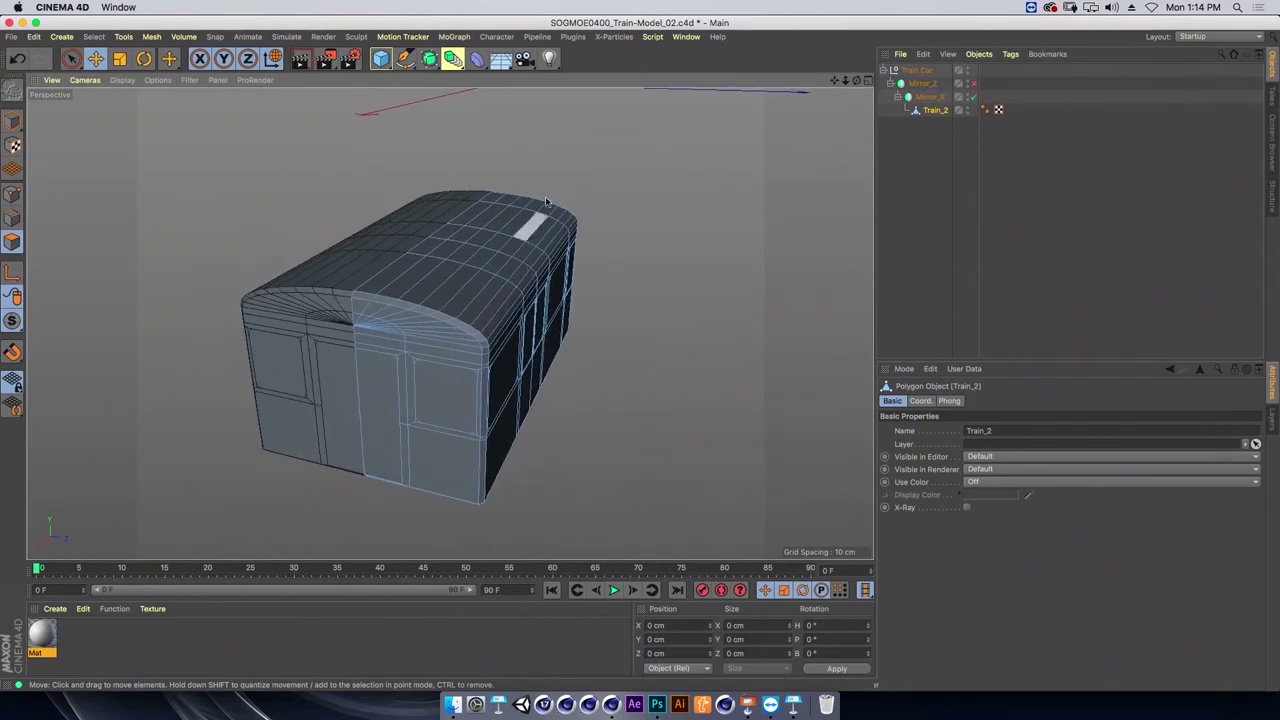
{"action": "mouse_move", "coordinate": [381, 292]}
{"action": "left_mouse_down", "text": "alt"}
{"action": "mouse_move", "coordinate": [619, 273]}
{"action": "mouse_move", "coordinate": [609, 287]}
{"action": "mouse_move", "coordinate": [700, 250]}
{"action": "left_mouse_up", "text": "alt"}
{"action": "scroll", "coordinate": [619, 273], "scroll_direction": "down", "scroll_amount": 3}
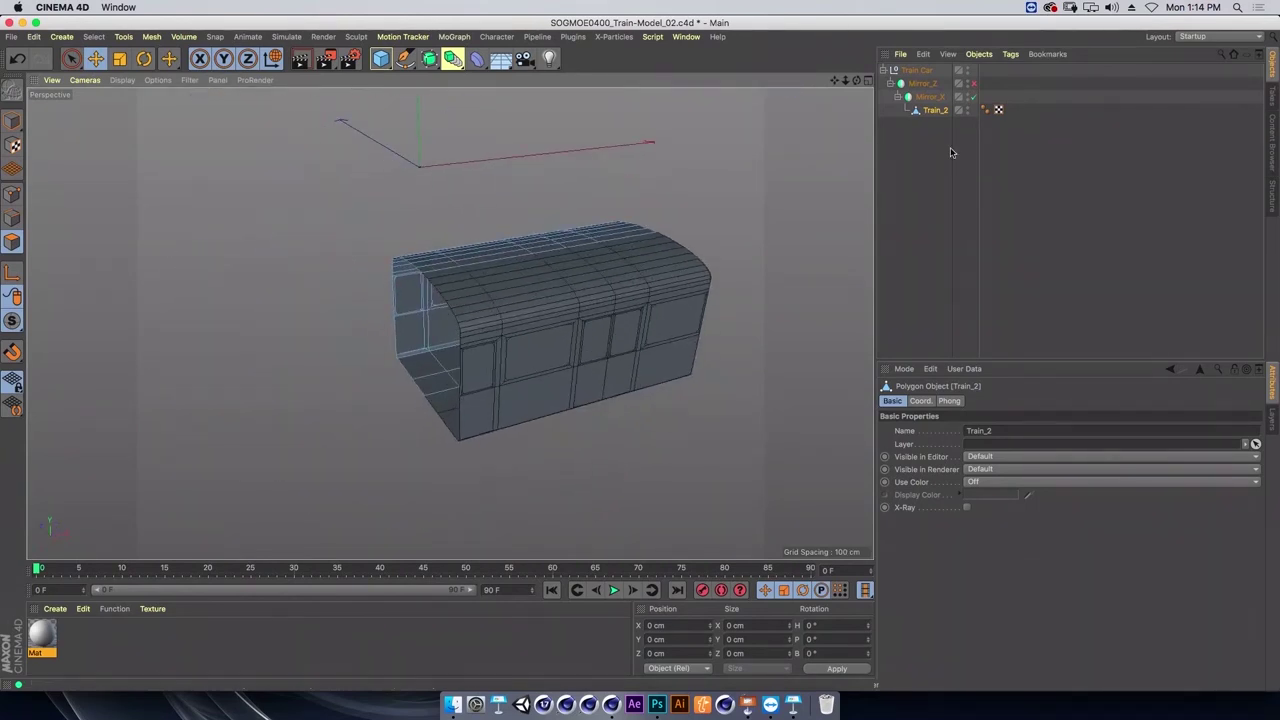
{"action": "left_click", "coordinate": [971, 95]}
{"action": "mouse_move", "coordinate": [345, 351]}
{"action": "left_mouse_down", "text": "alt"}
{"action": "mouse_move", "coordinate": [470, 270]}
{"action": "mouse_move", "coordinate": [515, 329]}
{"action": "mouse_move", "coordinate": [411, 301]}
{"action": "mouse_move", "coordinate": [449, 347]}
{"action": "mouse_move", "coordinate": [500, 334]}
{"action": "mouse_move", "coordinate": [465, 341]}
{"action": "left_mouse_up", "text": "alt"}
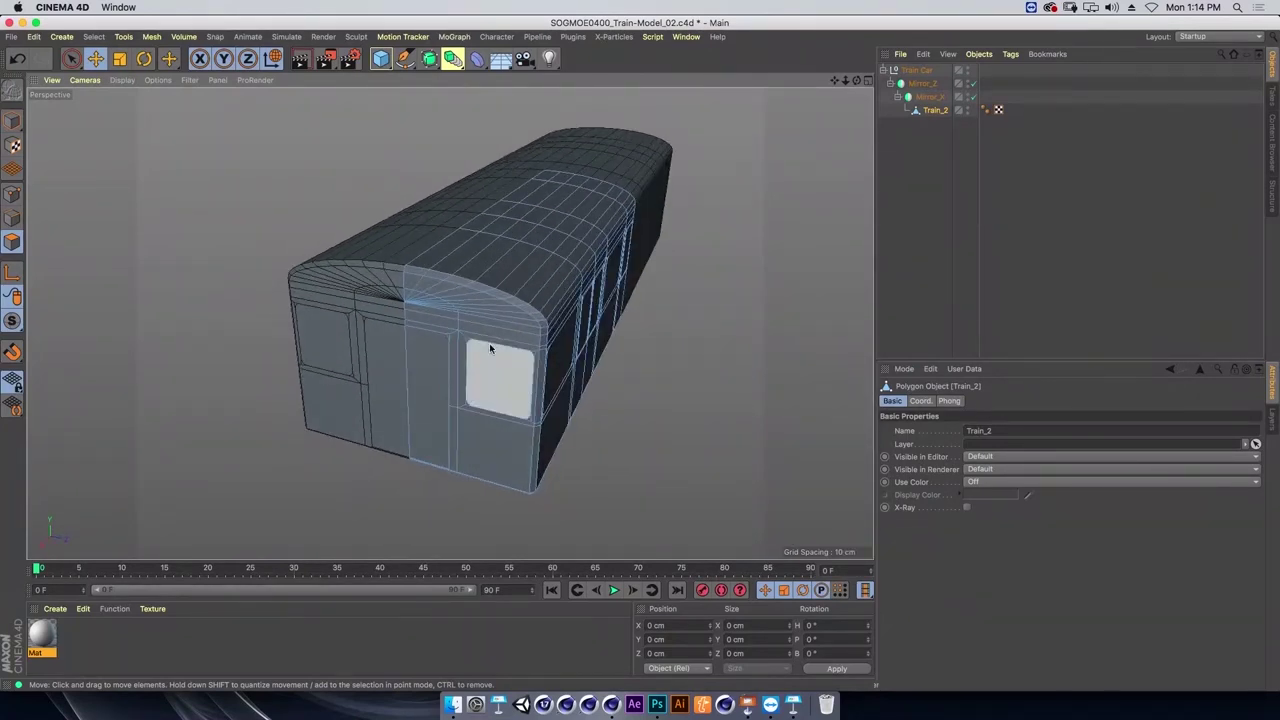
Disable the X and Z mirror symmetries again and view the car's long side.
{"action": "left_click", "coordinate": [973, 96]}
{"action": "left_click", "coordinate": [972, 83]}
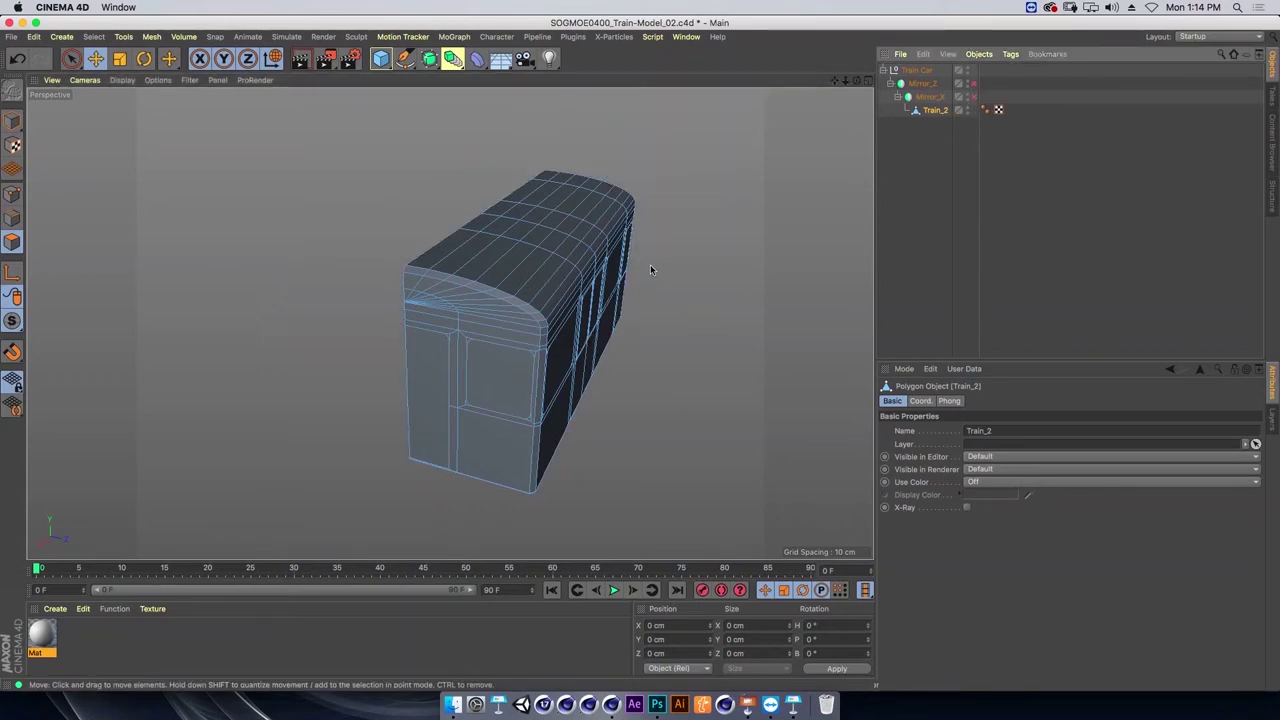
{"action": "mouse_move", "coordinate": [445, 320]}
{"action": "left_mouse_down", "text": "alt"}
{"action": "mouse_move", "coordinate": [558, 283]}
{"action": "mouse_move", "coordinate": [504, 272]}
{"action": "left_mouse_up", "text": "alt"}
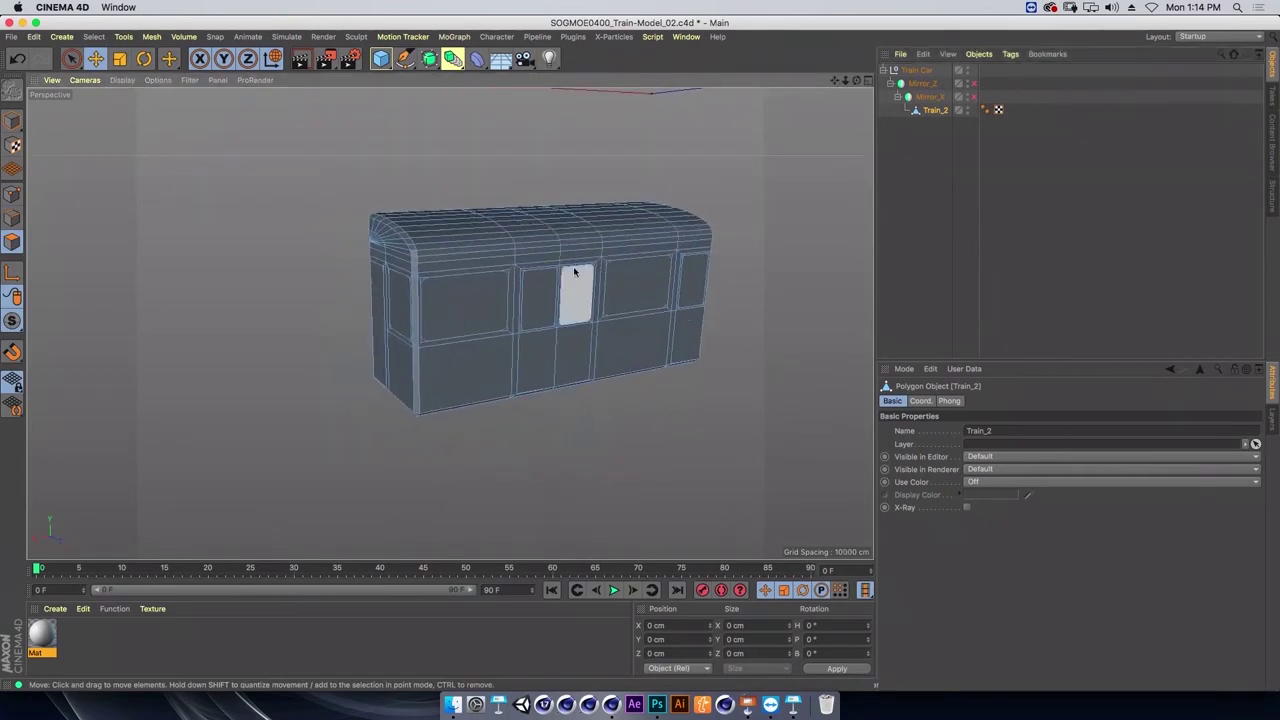
{"action": "scroll", "coordinate": [504, 272], "scroll_direction": "up", "scroll_amount": 5}
Try smooth shading without wireframe lines, then undo to restore the wireframe.
{"action": "left_click", "coordinate": [122, 80]}
{"action": "left_click", "coordinate": [143, 94]}
{"action": "mouse_move", "coordinate": [539, 248]}
{"action": "left_mouse_down", "text": "alt"}
{"action": "mouse_move", "coordinate": [722, 242]}
{"action": "mouse_move", "coordinate": [802, 222]}
{"action": "mouse_move", "coordinate": [291, 234]}
{"action": "mouse_move", "coordinate": [604, 249]}
{"action": "left_mouse_up", "text": "alt"}
{"action": "key", "text": "ctrl+z"}
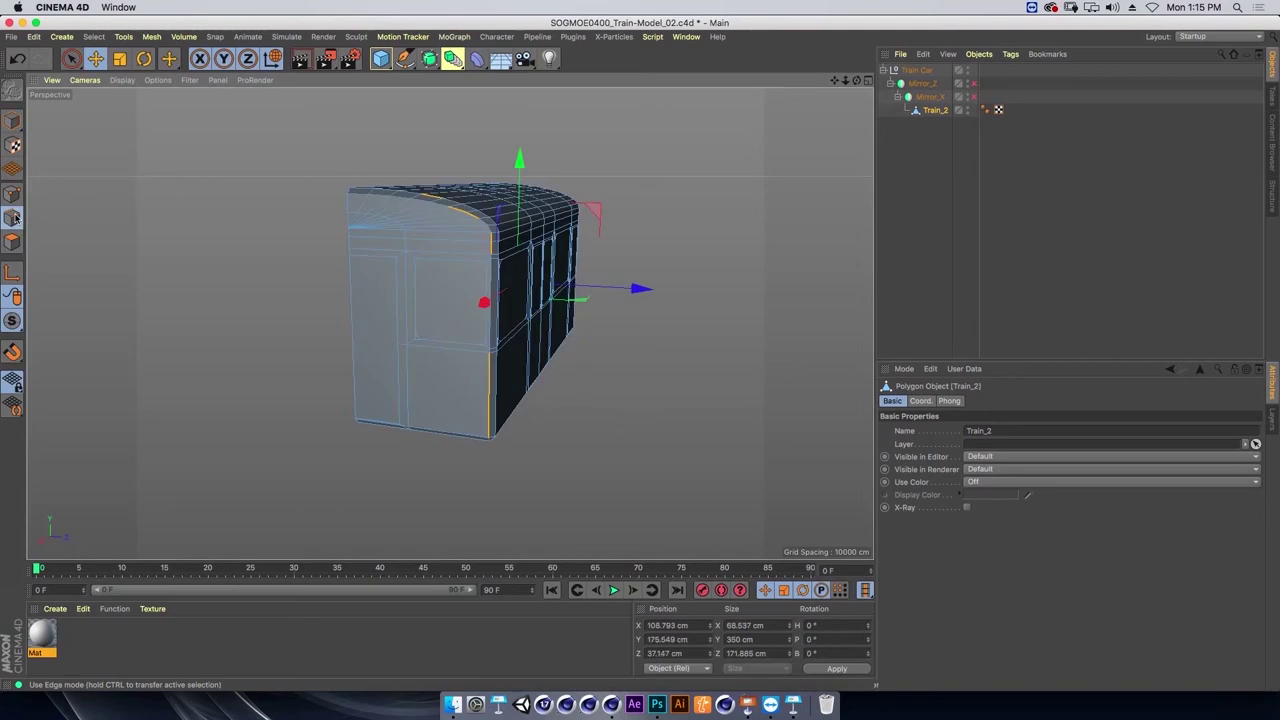
{"action": "left_click_drag", "start_coordinate": [514, 320], "coordinate": [505, 275], "text": "alt"}
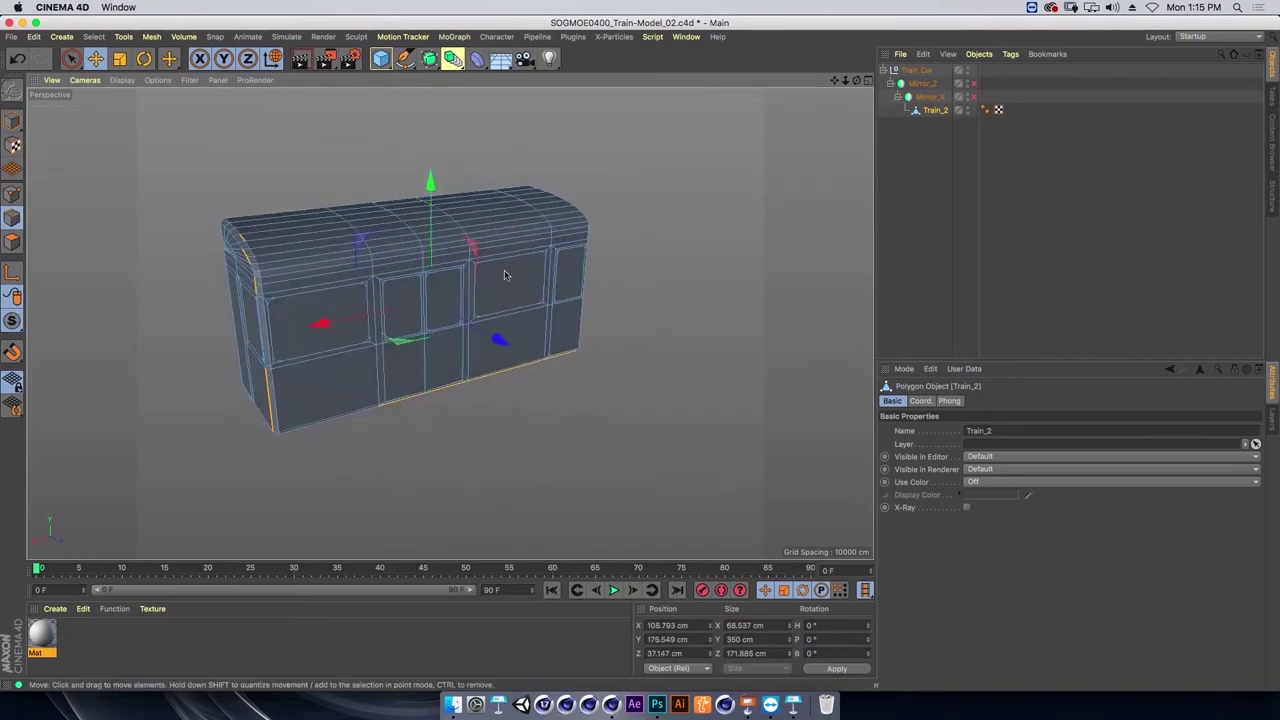
{"action": "left_click_drag", "start_coordinate": [599, 250], "coordinate": [851, 255], "text": "alt"}
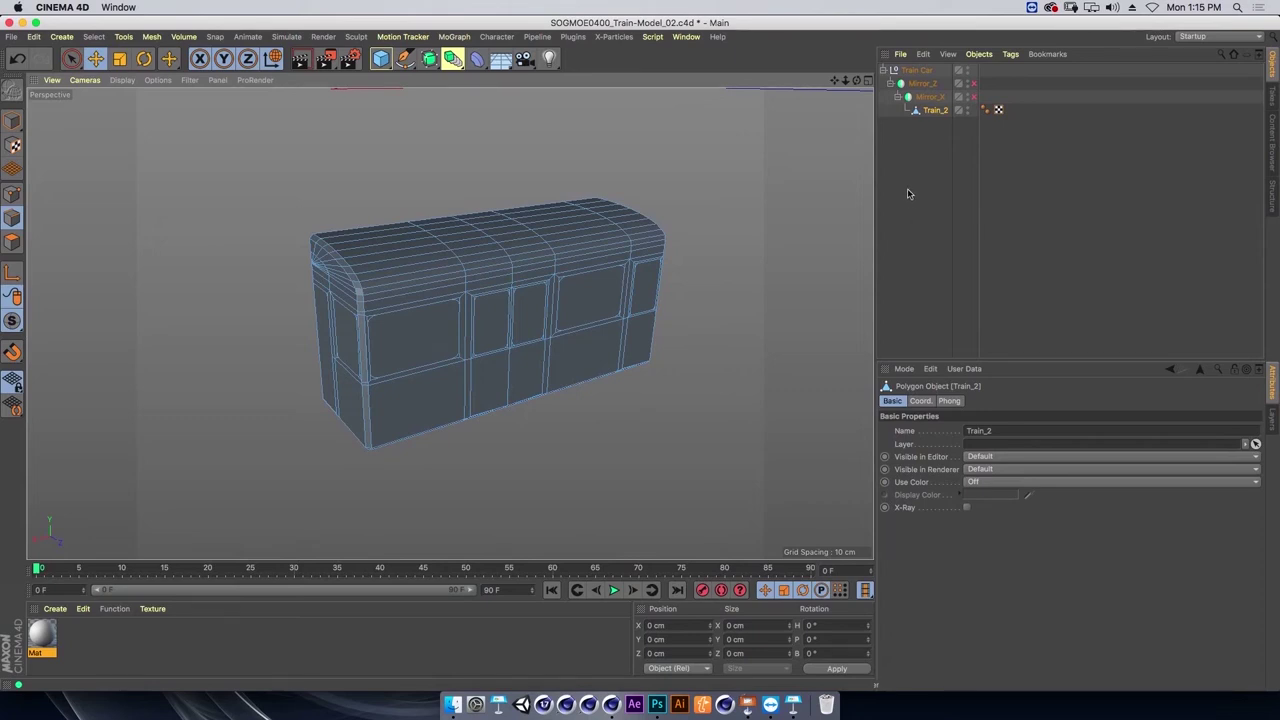
{"action": "left_click", "coordinate": [1004, 142]}
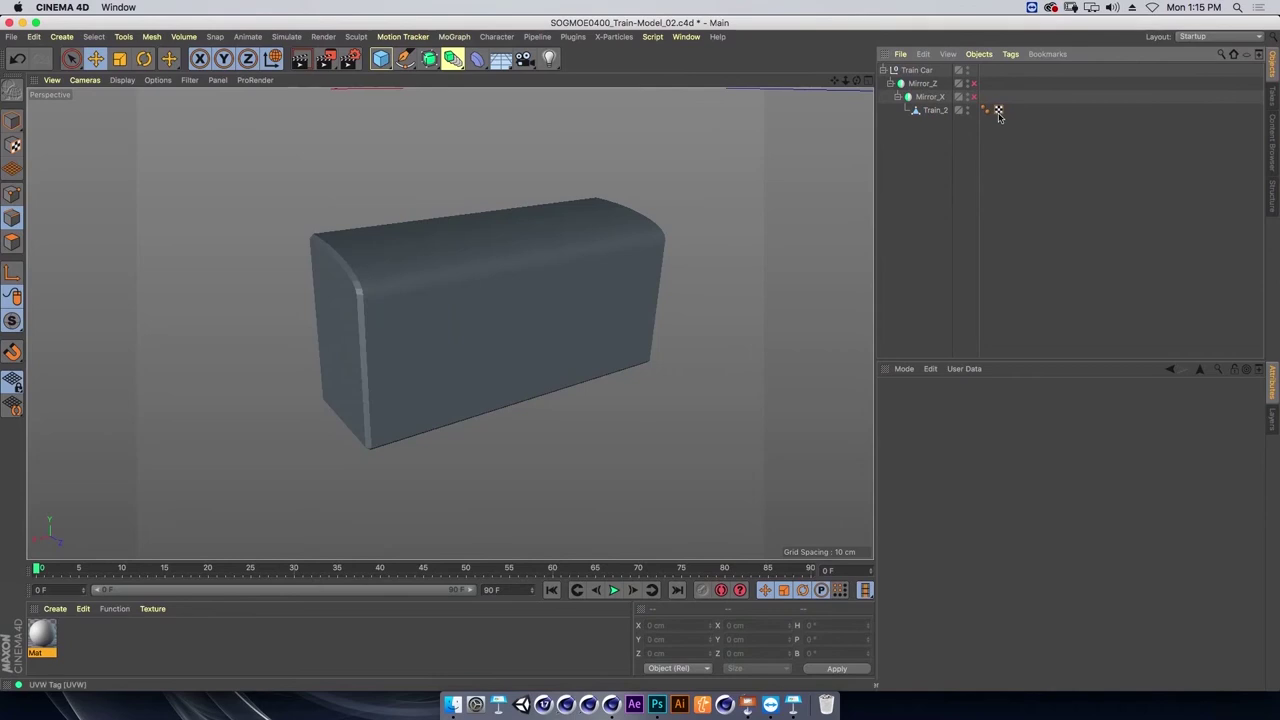
{"action": "left_click_drag", "start_coordinate": [999, 111], "coordinate": [998, 110]}
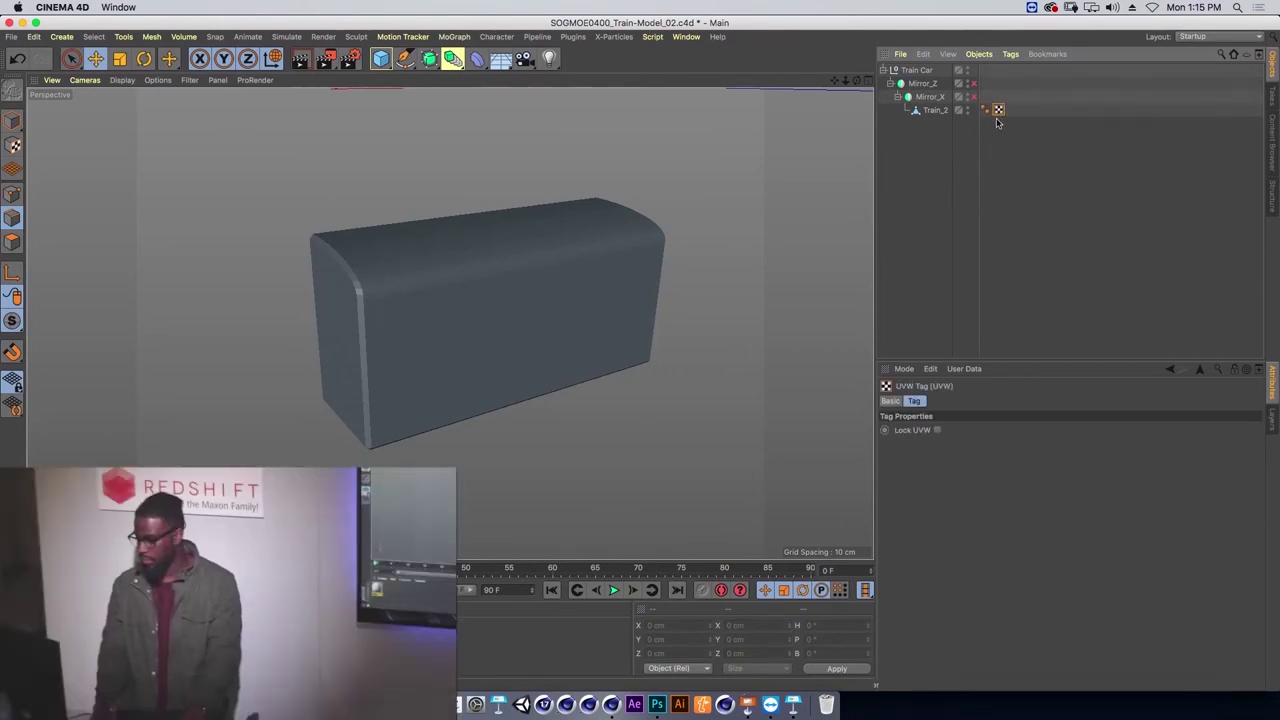
{"action": "double_click", "coordinate": [998, 110]}
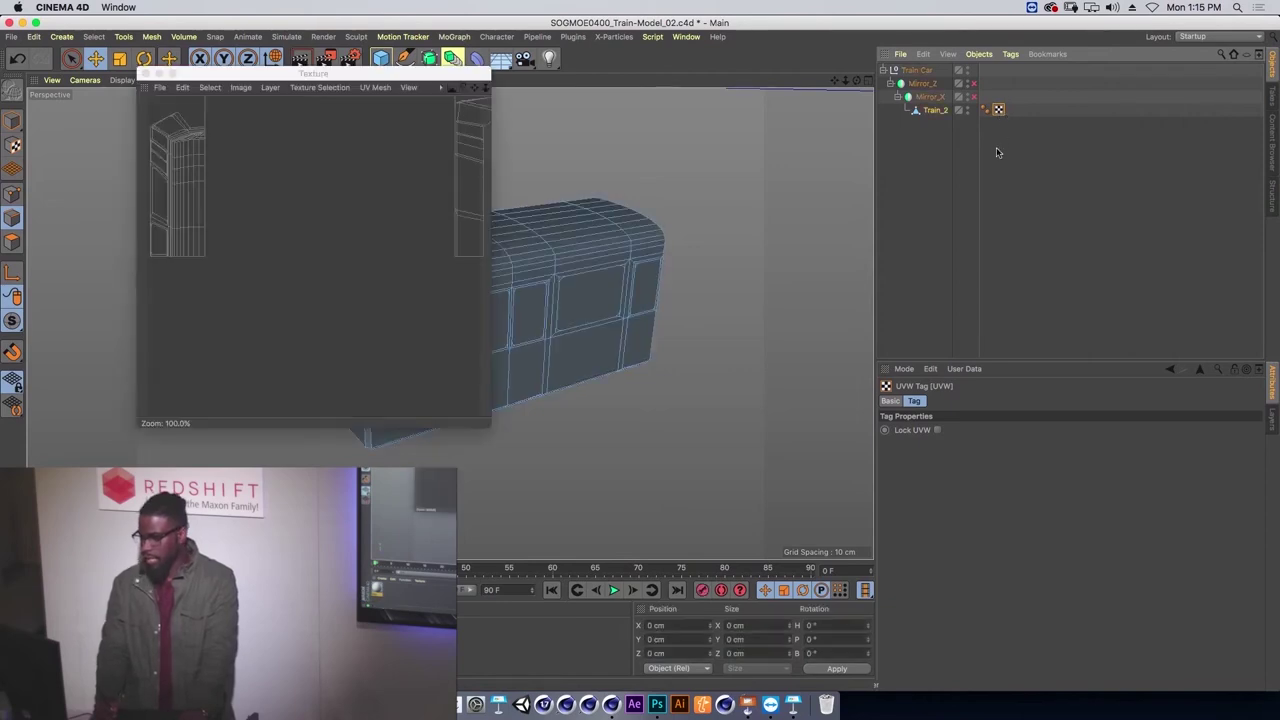
{"action": "left_click_drag", "start_coordinate": [491, 427], "coordinate": [684, 575]}
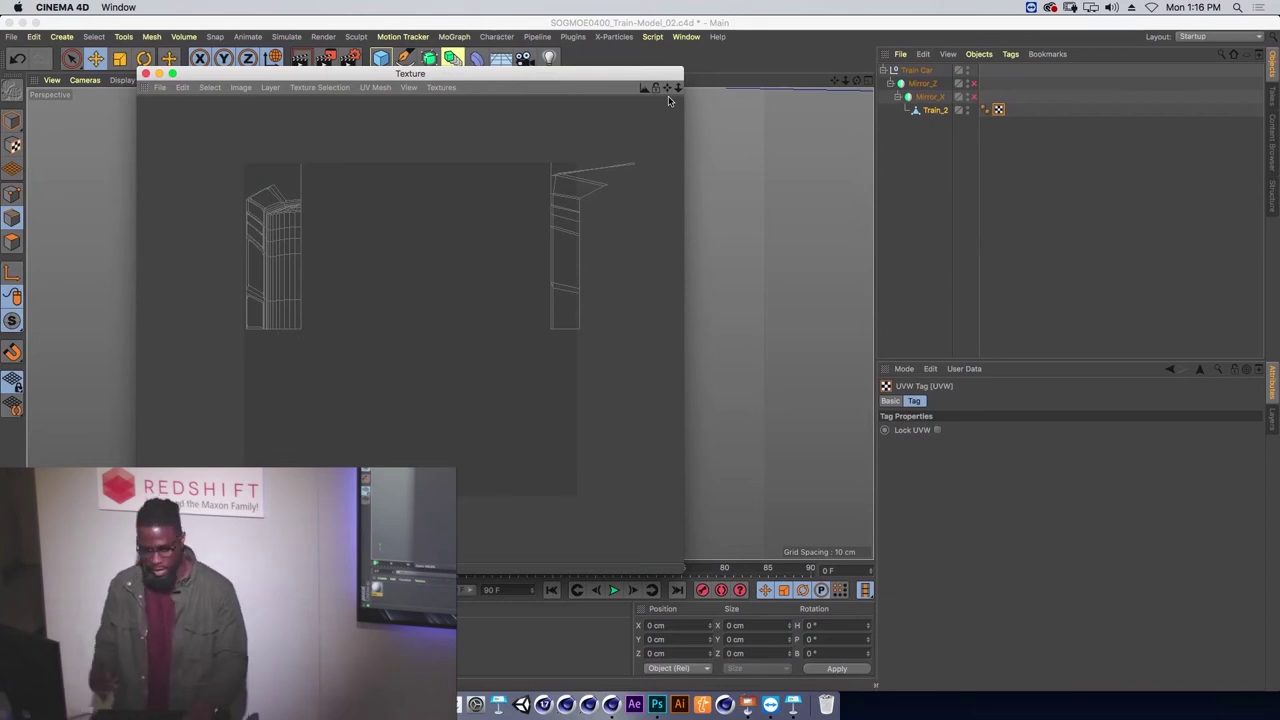
{"action": "left_click_drag", "start_coordinate": [529, 77], "coordinate": [535, 117]}
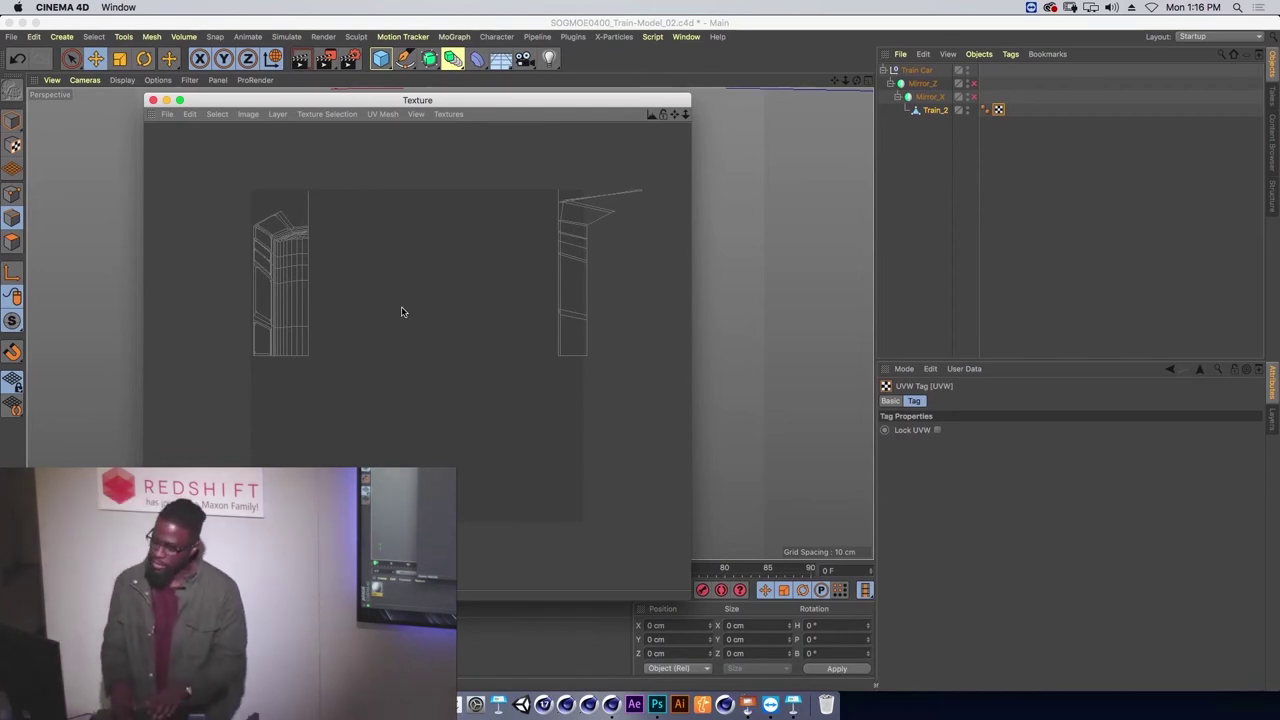
{"action": "left_click", "coordinate": [153, 100]}
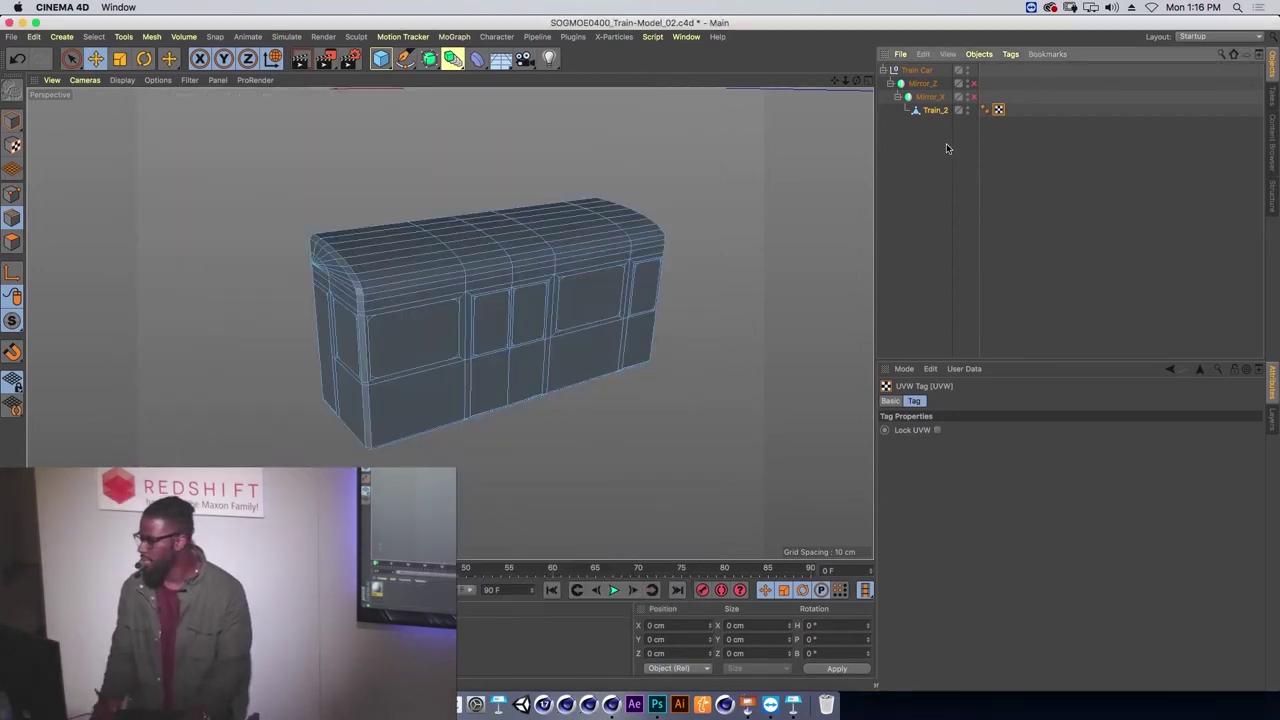
In the UV editing layout, select all train polygons and apply Optimal Mapping (Cubic).
{"action": "left_click", "coordinate": [1199, 35]}
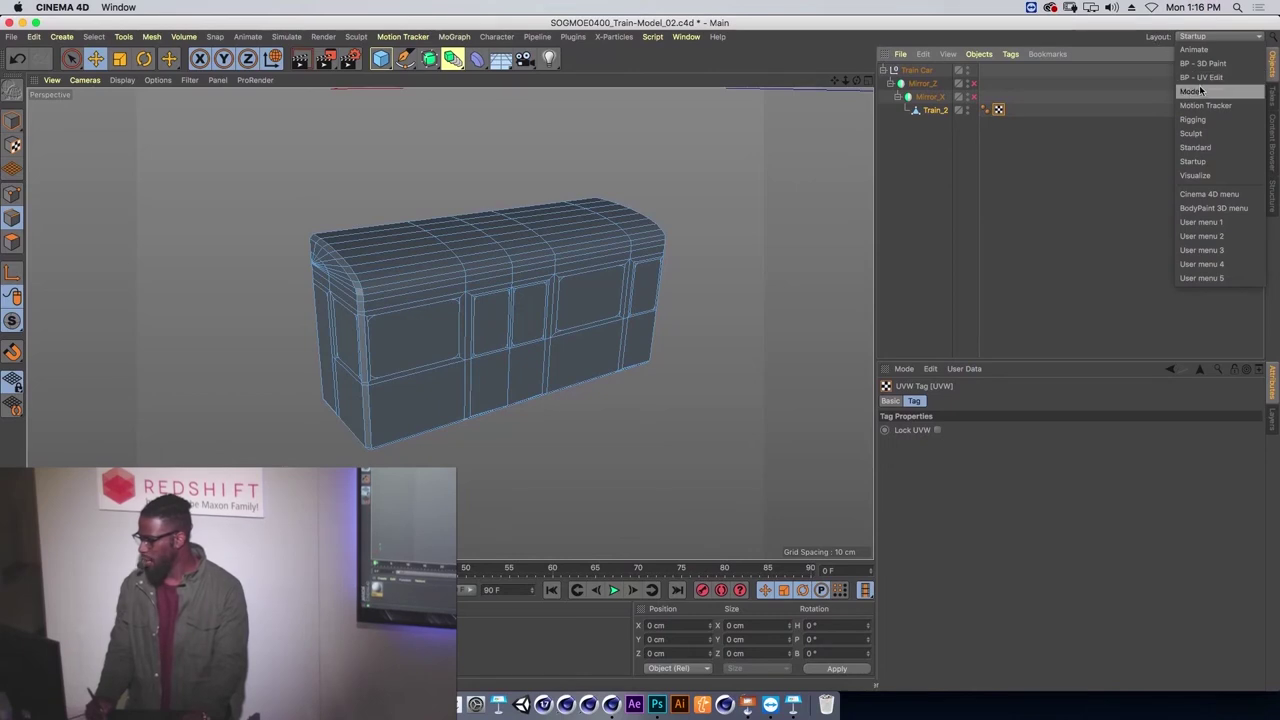
{"action": "left_click", "coordinate": [1202, 78]}
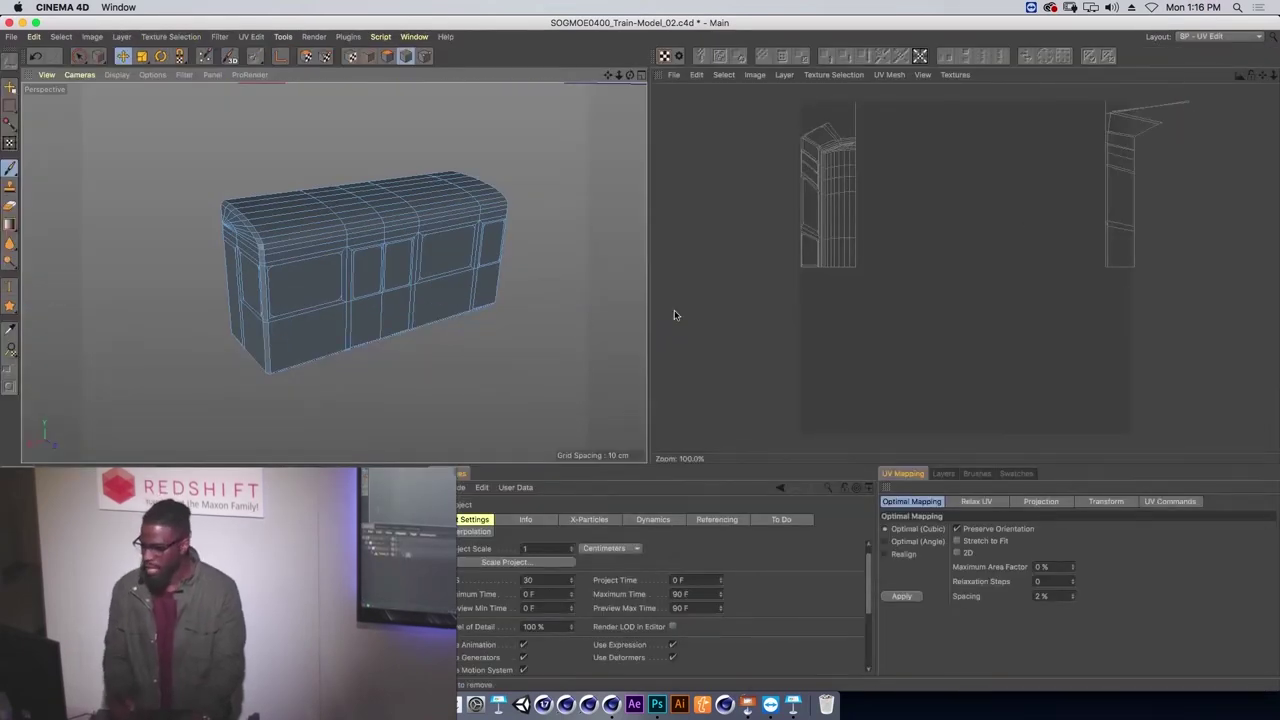
{"action": "left_click", "coordinate": [387, 56]}
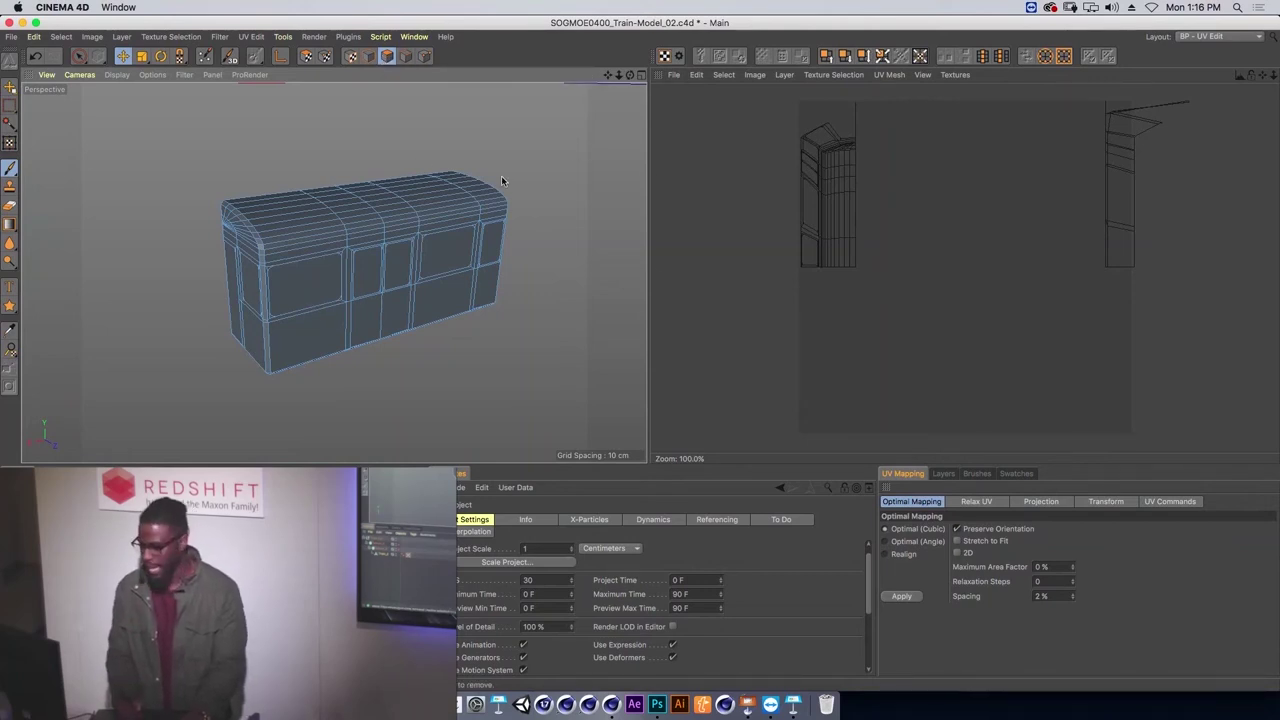
{"action": "key", "text": "ctrl+a"}
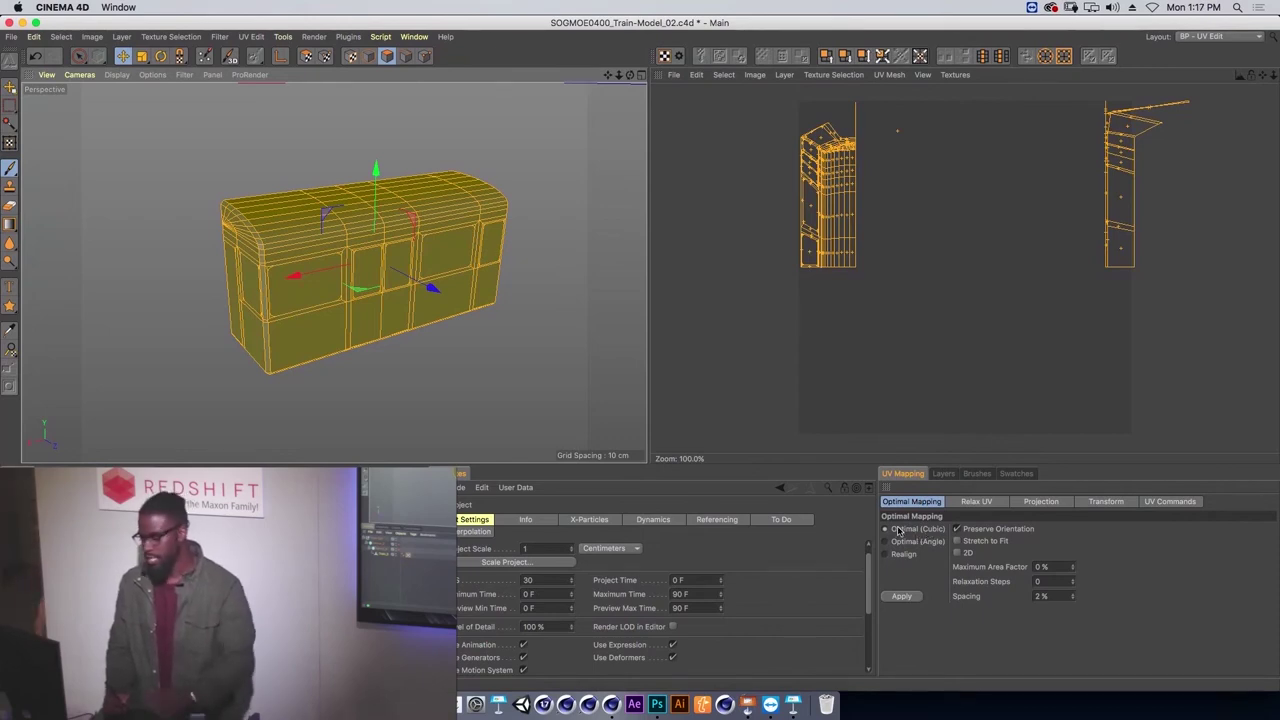
{"action": "left_click", "coordinate": [902, 597]}
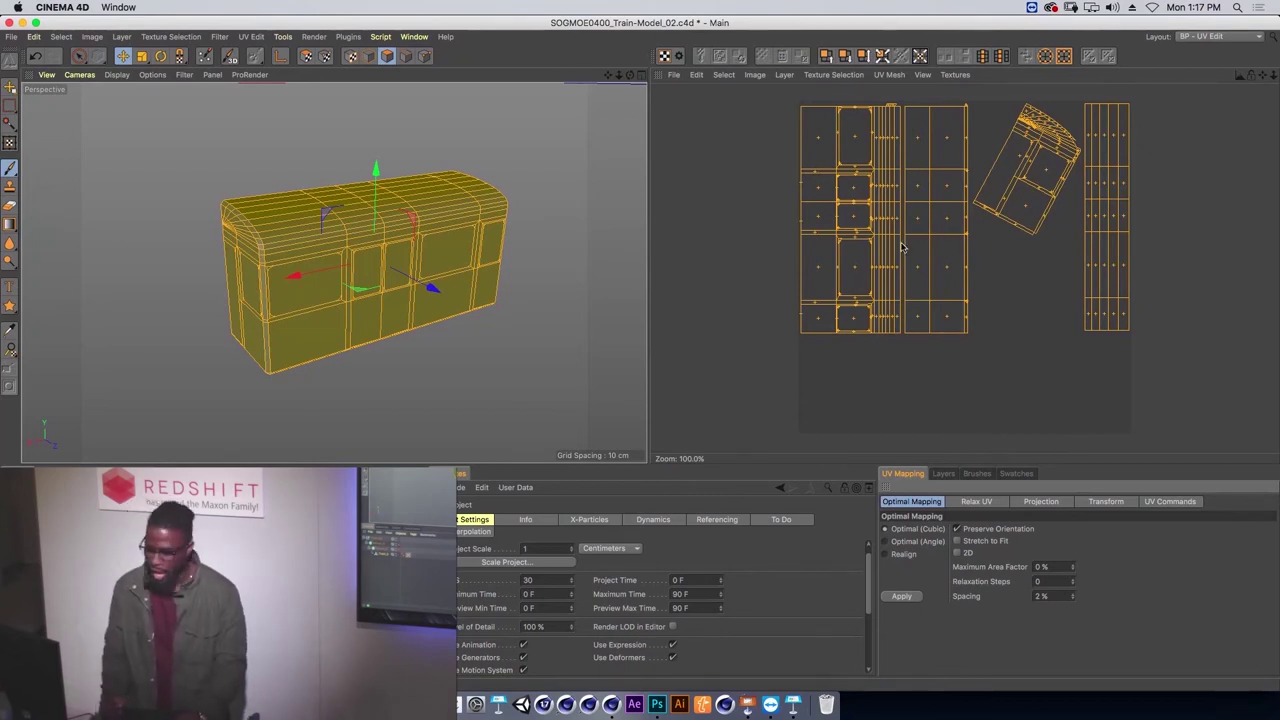
Zoom into the UV view and leave polygon editing mode.
{"action": "scroll", "coordinate": [934, 278], "scroll_direction": "up", "scroll_amount": 3}
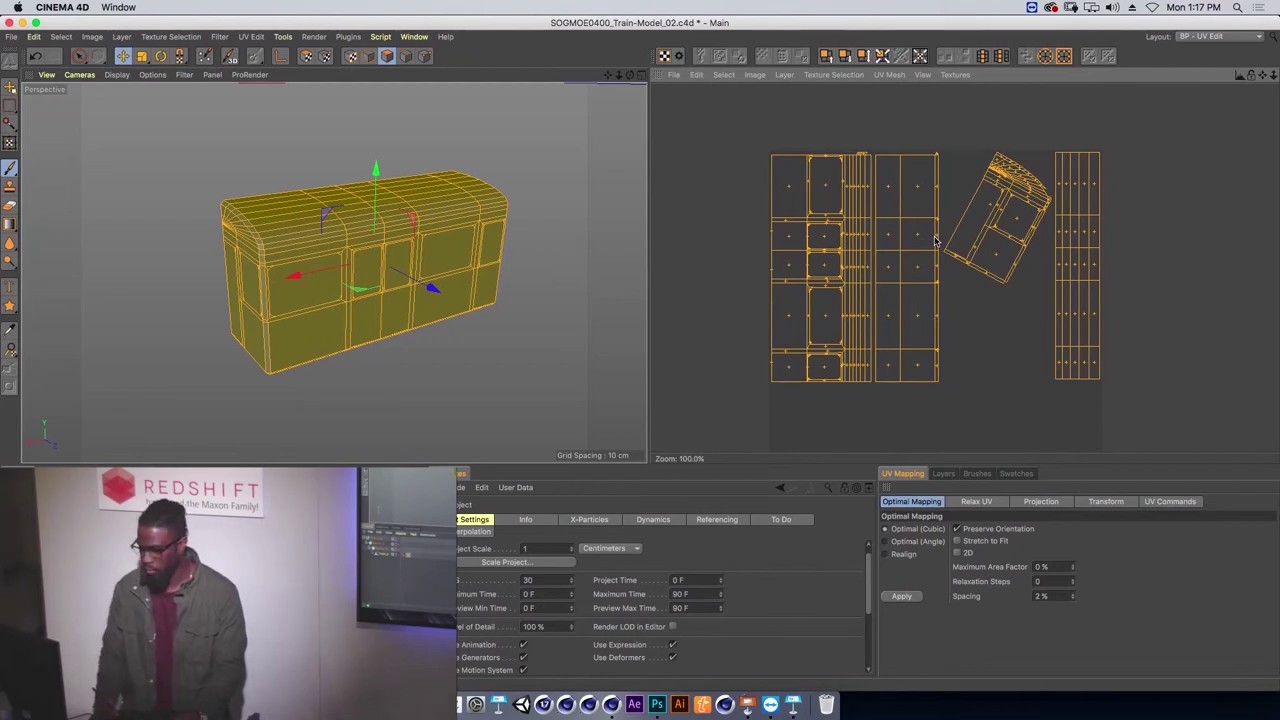
{"action": "scroll", "coordinate": [883, 203], "scroll_direction": "up", "scroll_amount": 3}
{"action": "scroll", "coordinate": [860, 200], "scroll_direction": "up", "scroll_amount": 3}
{"action": "scroll", "coordinate": [837, 196], "scroll_direction": "up", "scroll_amount": 3}
{"action": "scroll", "coordinate": [814, 191], "scroll_direction": "up", "scroll_amount": 2}
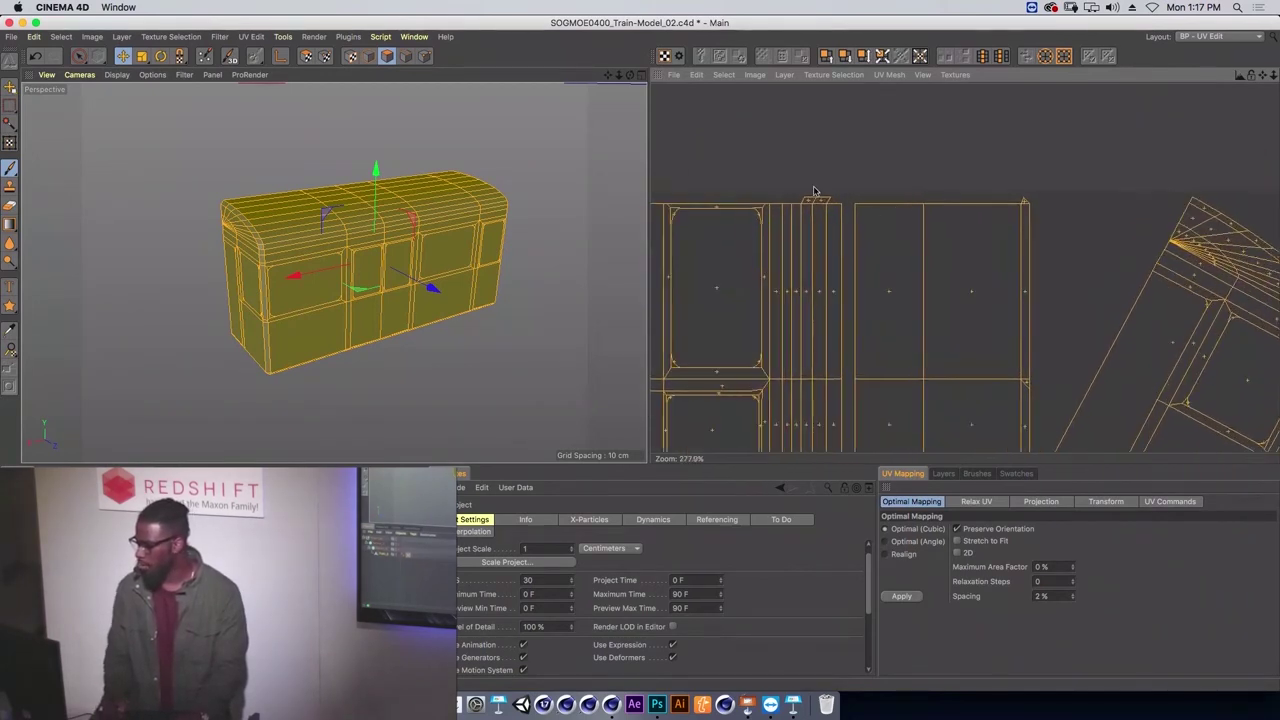
{"action": "left_click", "coordinate": [306, 56]}
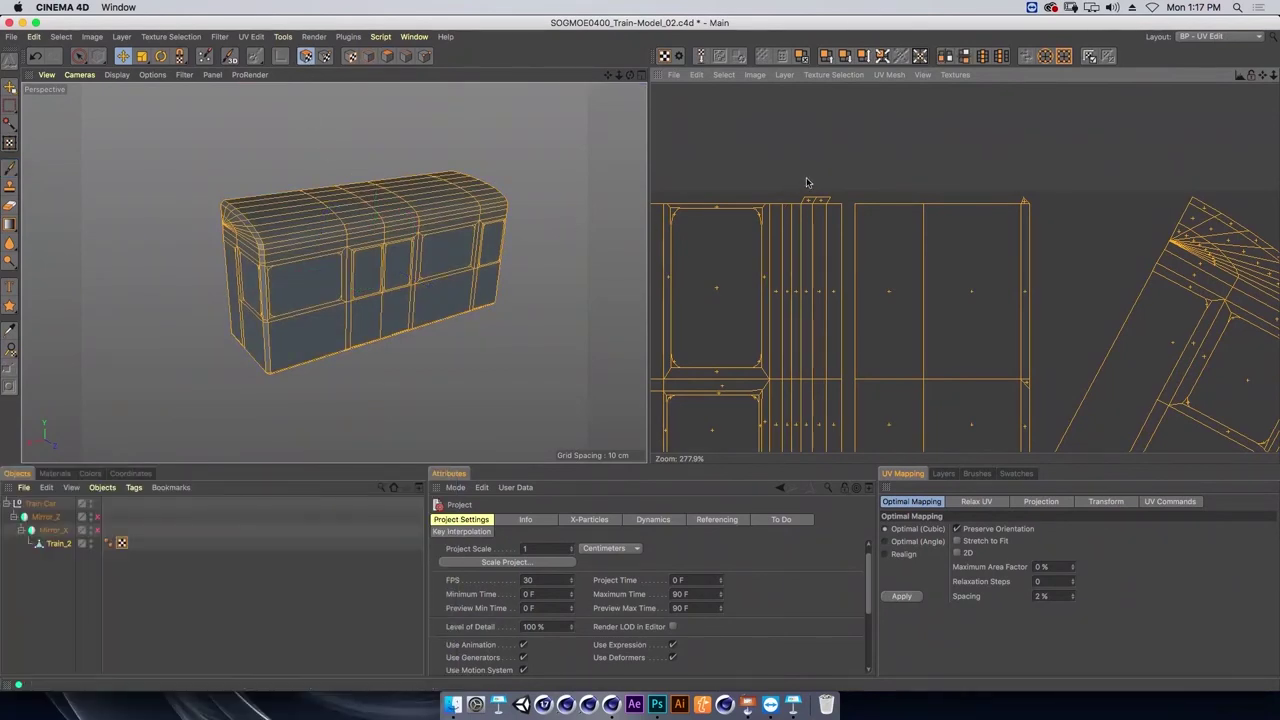
Clear the selection, switch to Live Selection and frame the train with H.
{"action": "left_click", "coordinate": [830, 189]}
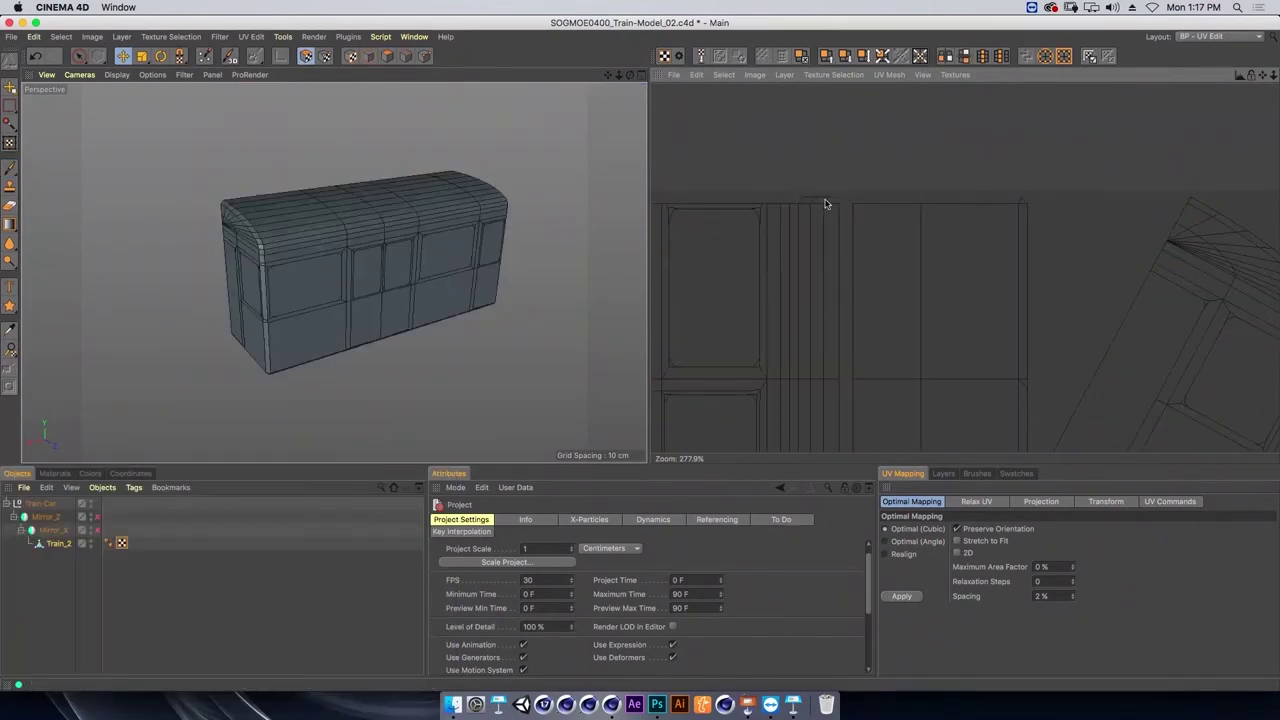
{"action": "left_click", "coordinate": [79, 56]}
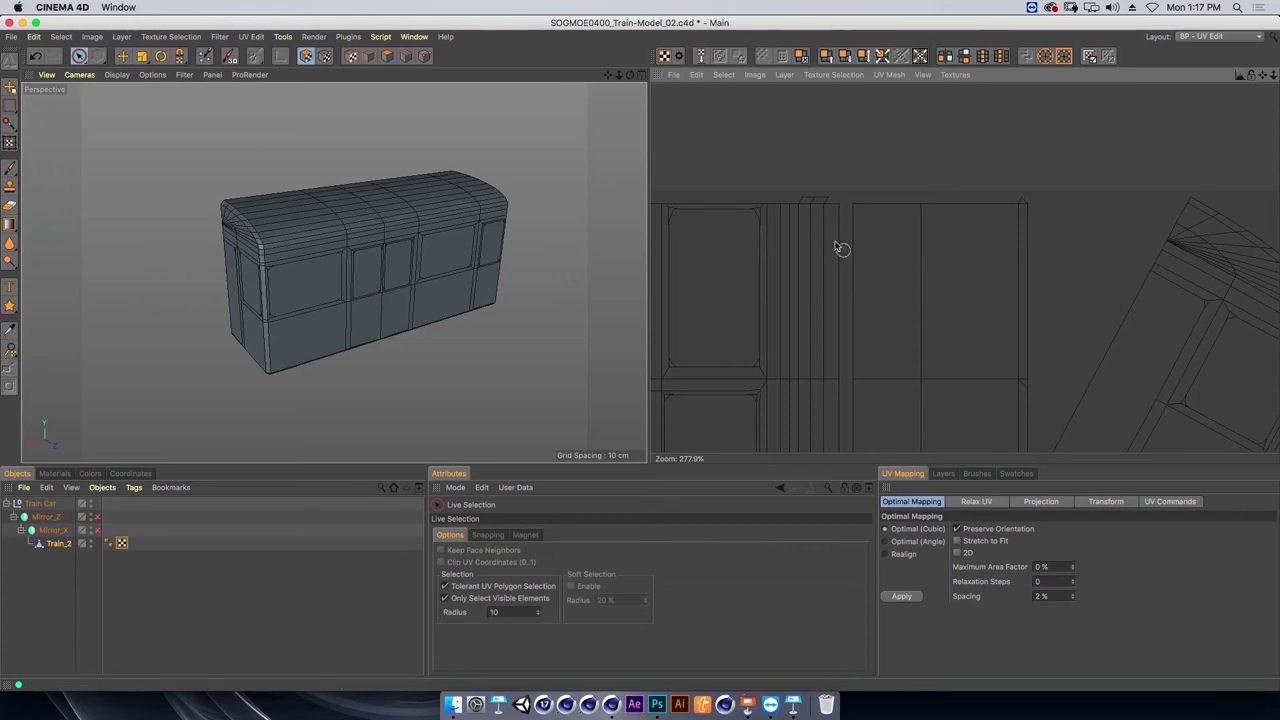
{"action": "scroll", "coordinate": [905, 310], "scroll_direction": "down", "scroll_amount": 1}
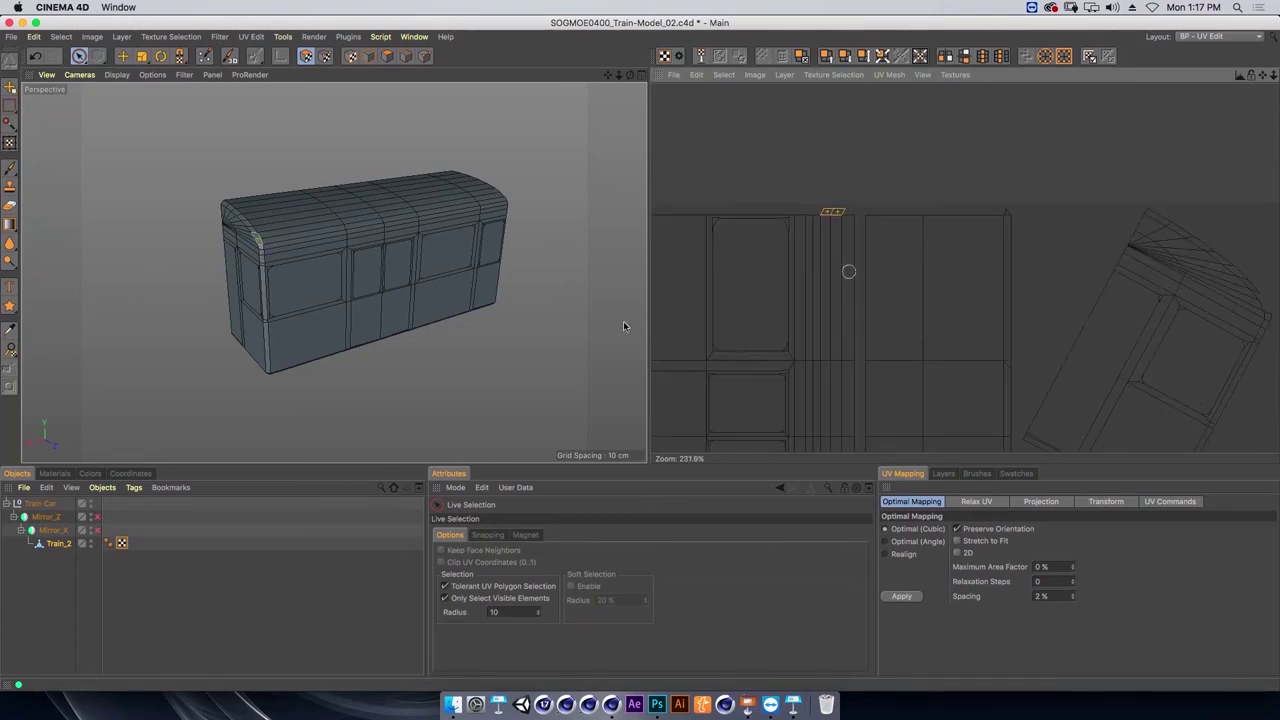
{"action": "key", "text": "h"}
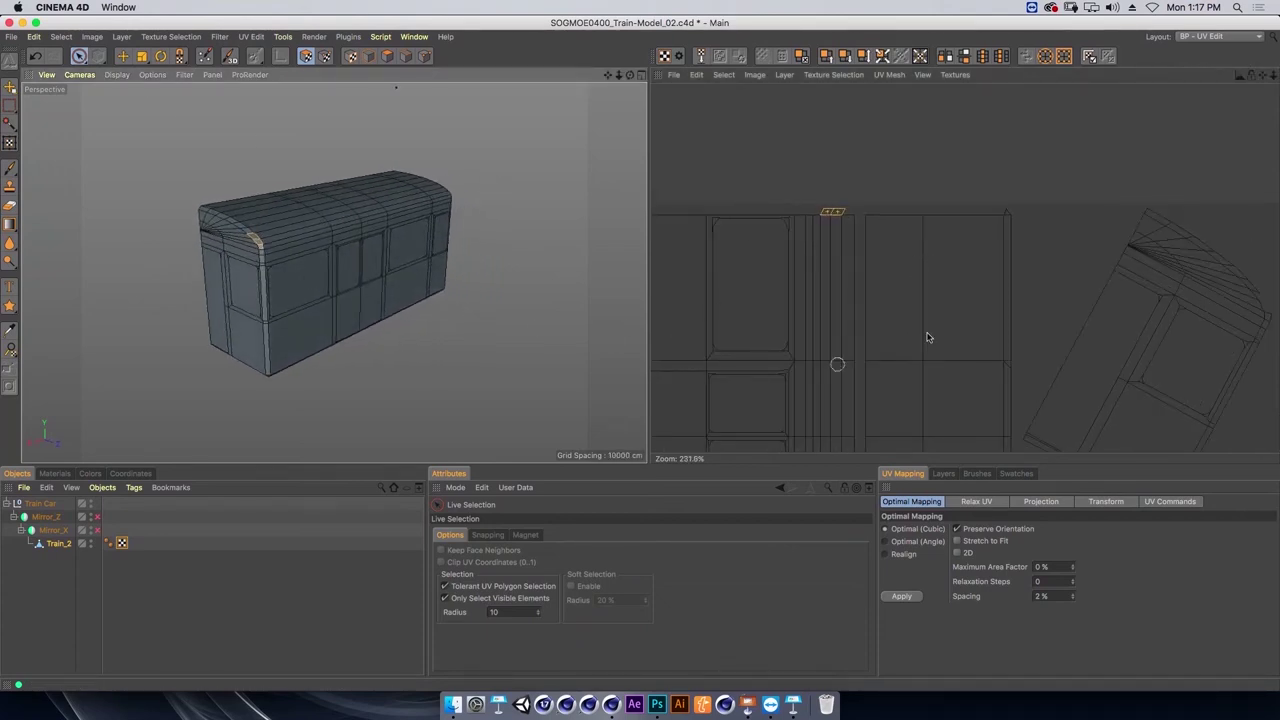
{"action": "scroll", "coordinate": [868, 265], "scroll_direction": "down", "scroll_amount": 2}
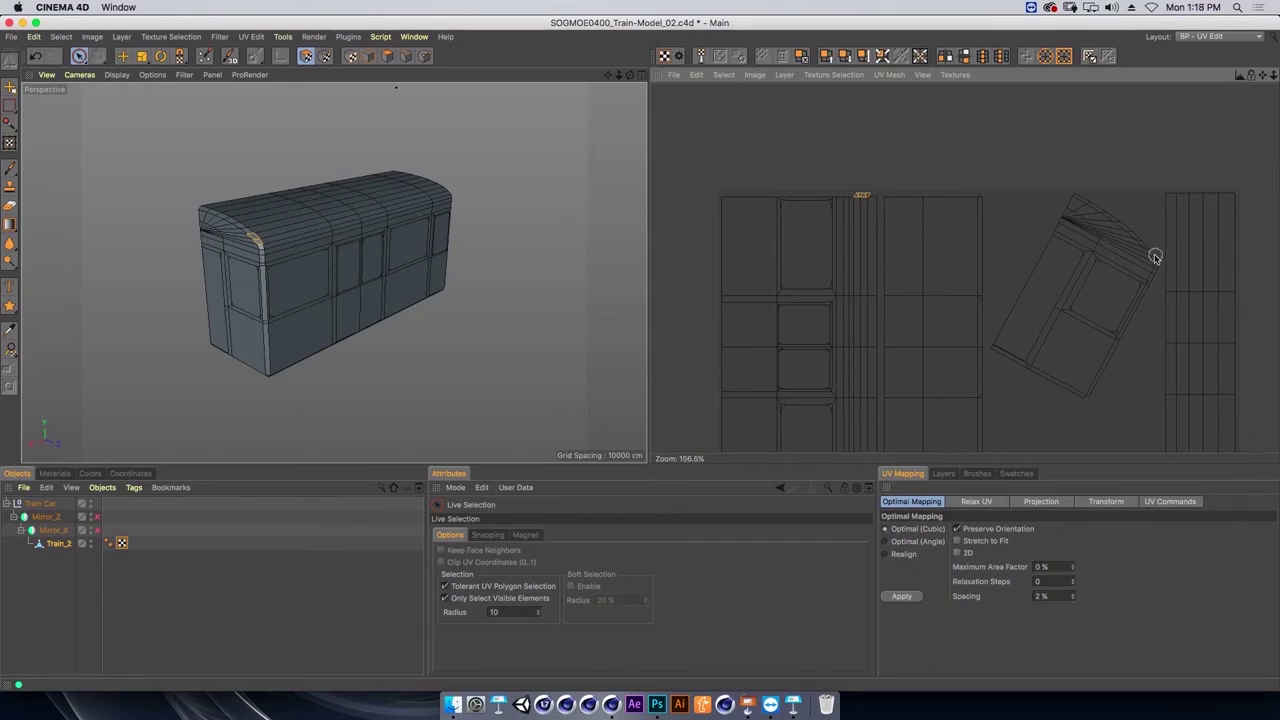
{"action": "scroll", "coordinate": [1150, 276], "scroll_direction": "up", "scroll_amount": 4}
{"action": "scroll", "coordinate": [1098, 264], "scroll_direction": "up", "scroll_amount": 2}
Select the whole curved end-panel UV island in the UV editor.
{"action": "left_click_drag", "start_coordinate": [1160, 237], "coordinate": [1160, 272]}
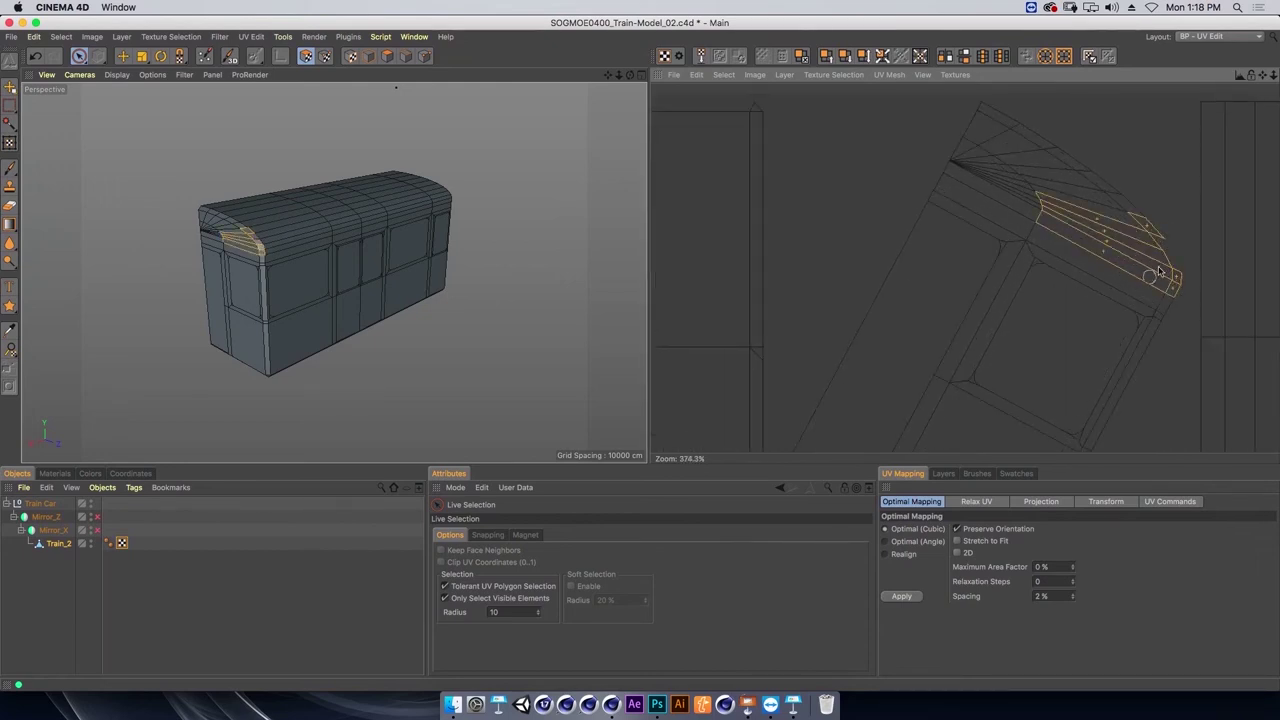
{"action": "scroll", "coordinate": [1100, 250], "scroll_direction": "down", "scroll_amount": 4}
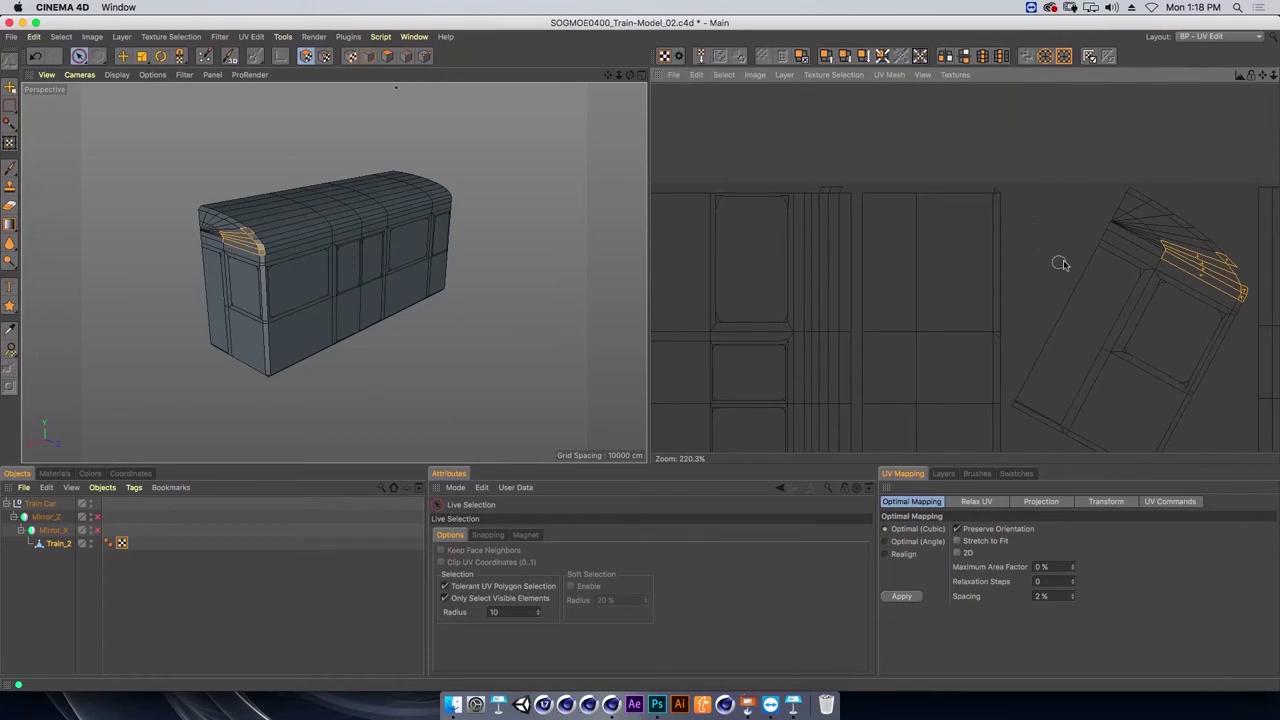
{"action": "left_click", "coordinate": [1090, 163]}
{"action": "scroll", "coordinate": [848, 182], "scroll_direction": "up", "scroll_amount": 1}
{"action": "scroll", "coordinate": [848, 182], "scroll_direction": "down", "scroll_amount": 1}
{"action": "left_click", "coordinate": [826, 191]}
{"action": "scroll", "coordinate": [955, 215], "scroll_direction": "down", "scroll_amount": 1}
{"action": "scroll", "coordinate": [970, 216], "scroll_direction": "down", "scroll_amount": 1}
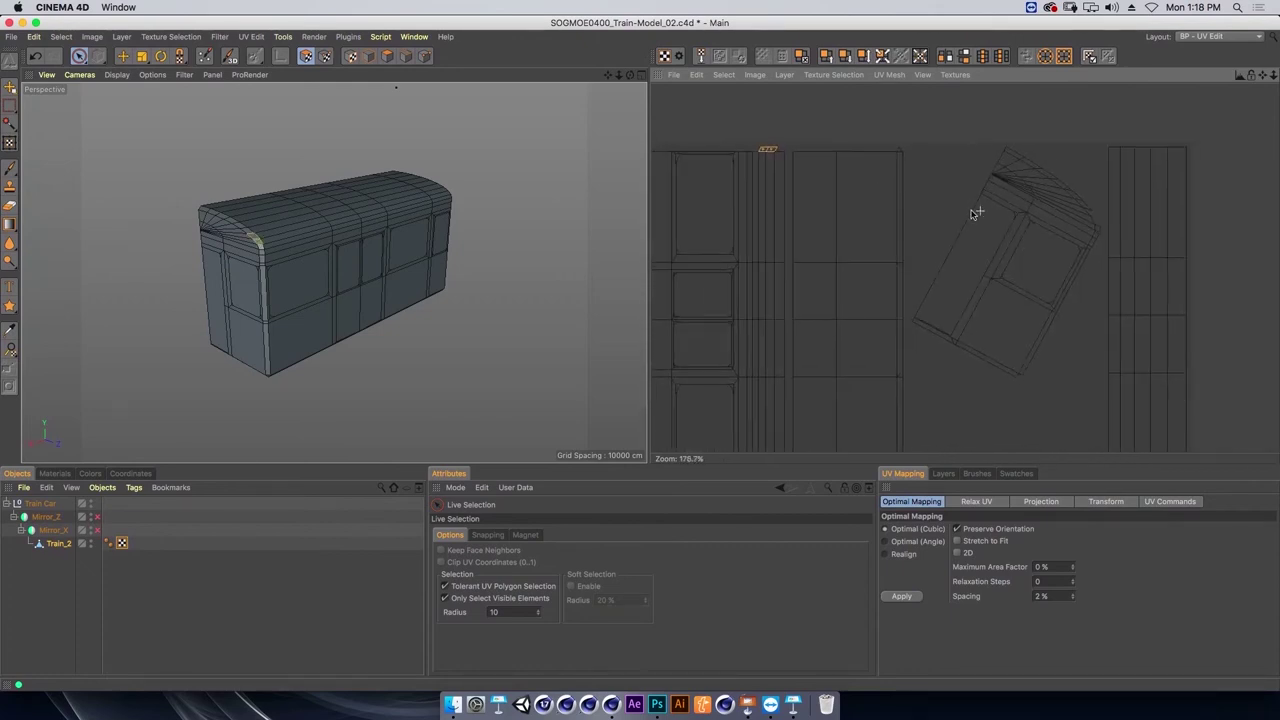
{"action": "double_click", "coordinate": [997, 234]}
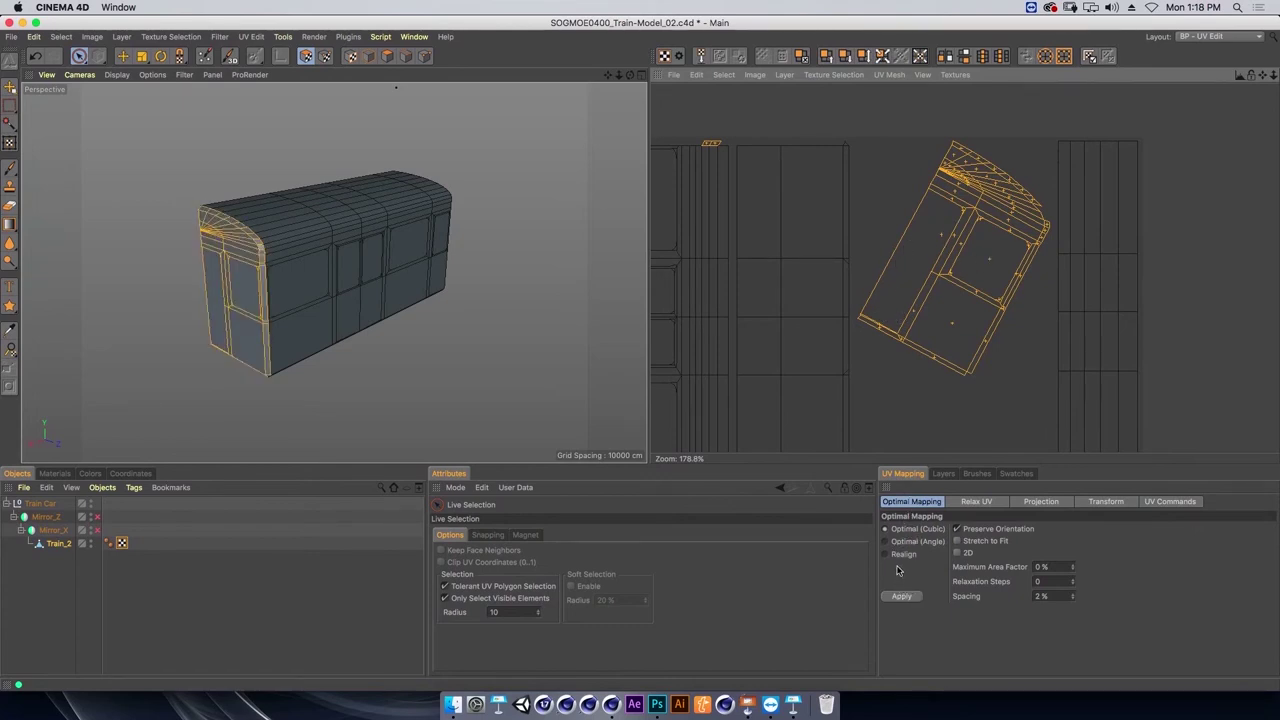
Re-unwrap the selected end-panel island with Optimal (Angle) mapping.
{"action": "left_click", "coordinate": [902, 597]}
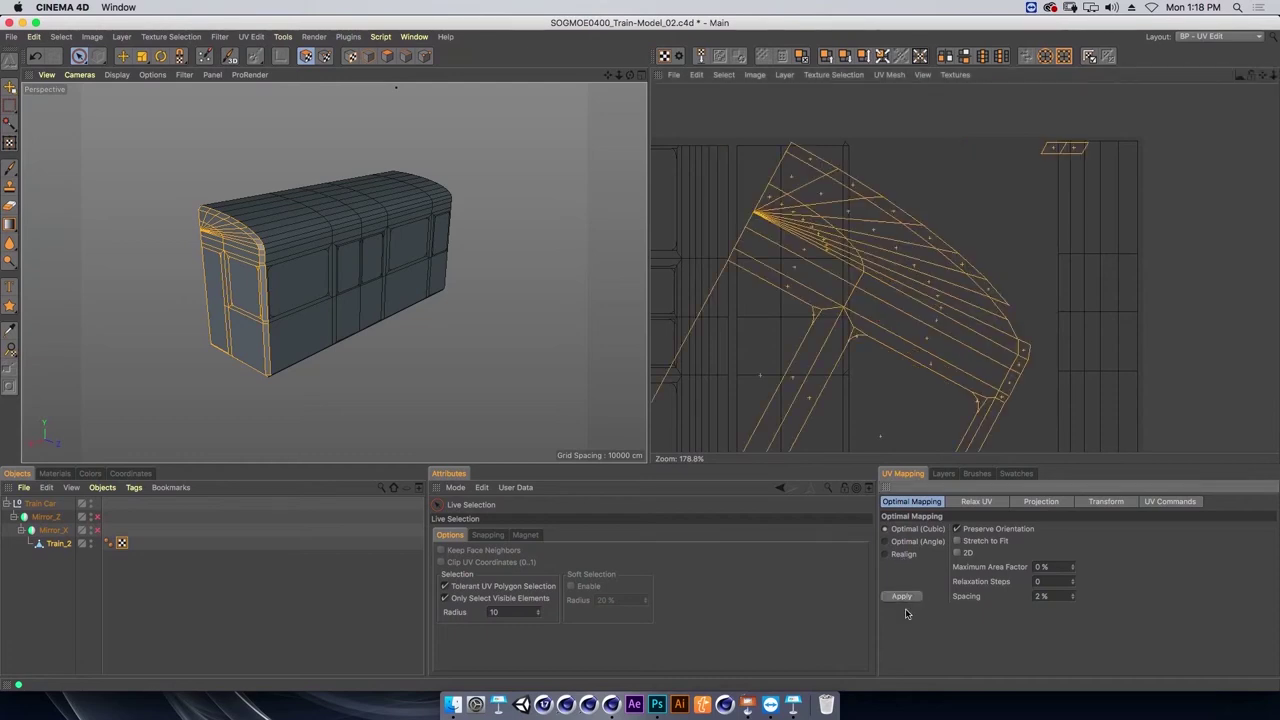
{"action": "scroll", "coordinate": [1018, 272], "scroll_direction": "down", "scroll_amount": 2}
{"action": "scroll", "coordinate": [1020, 271], "scroll_direction": "down", "scroll_amount": 2}
{"action": "scroll", "coordinate": [1022, 270], "scroll_direction": "down", "scroll_amount": 2}
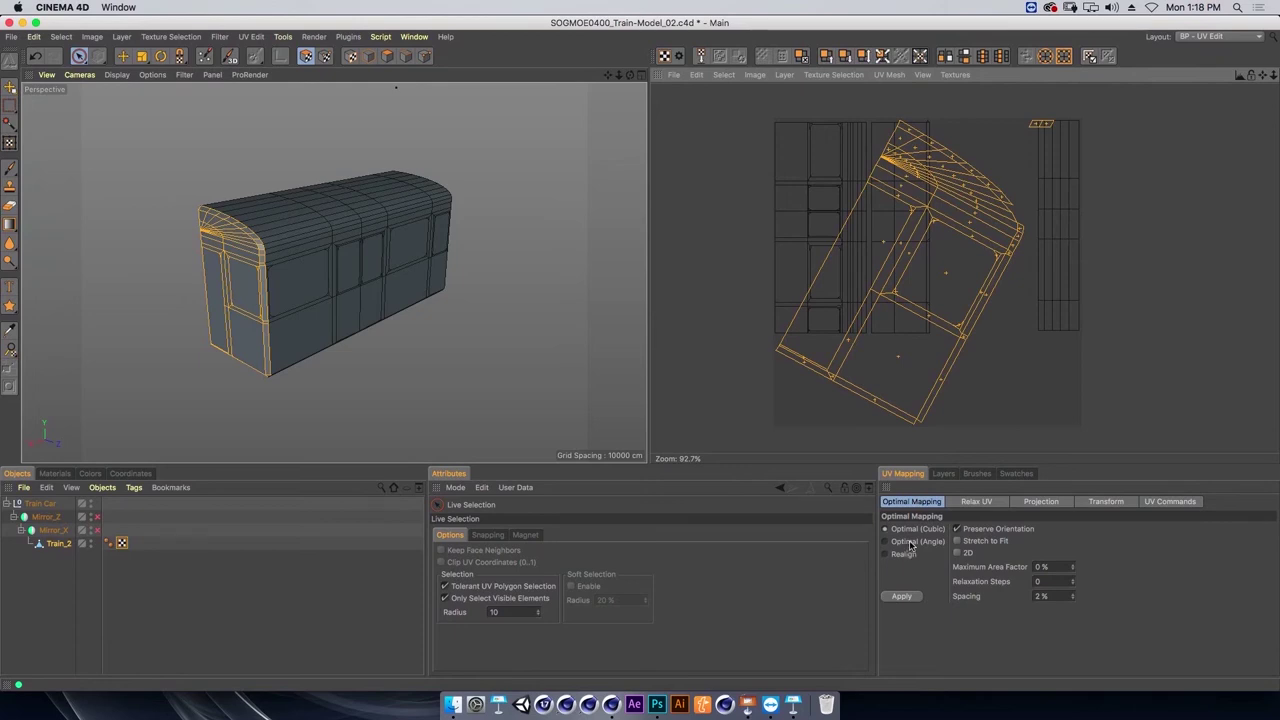
{"action": "left_click", "coordinate": [909, 543]}
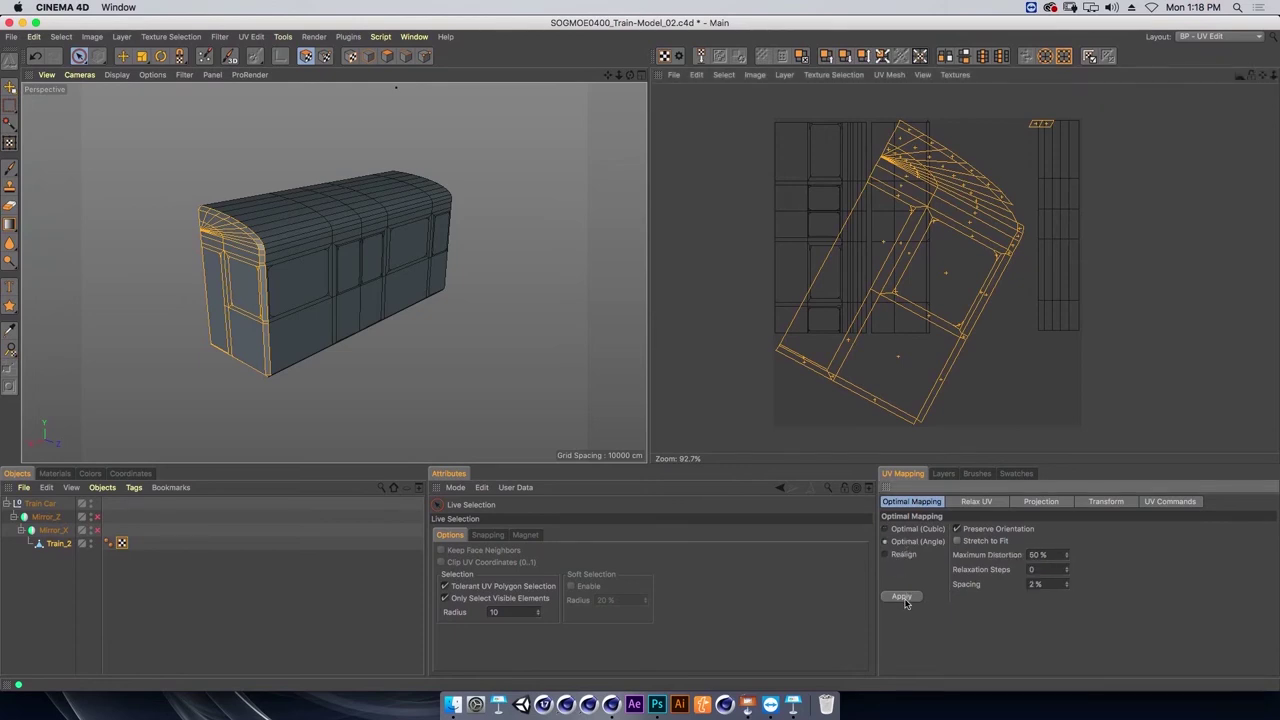
{"action": "left_click", "coordinate": [903, 597]}
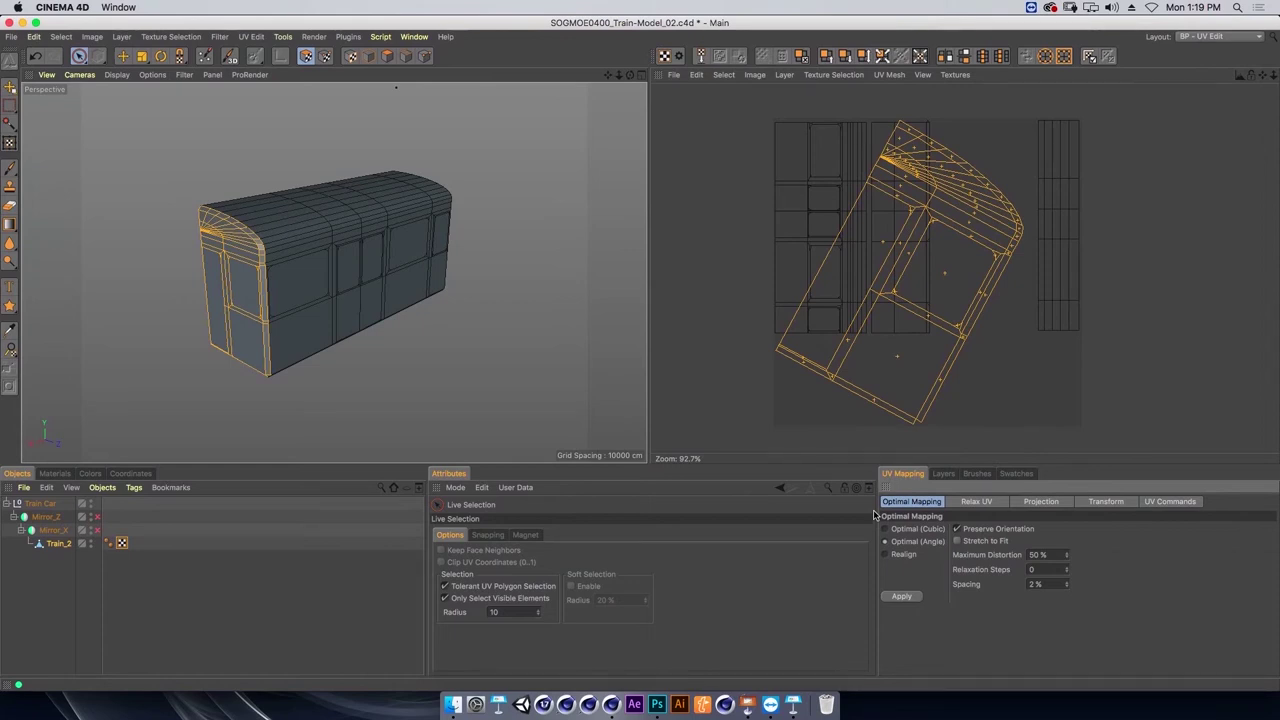
Shrink the end-panel island, rotate it upright and move it beside the side panels.
{"action": "key", "text": "t"}
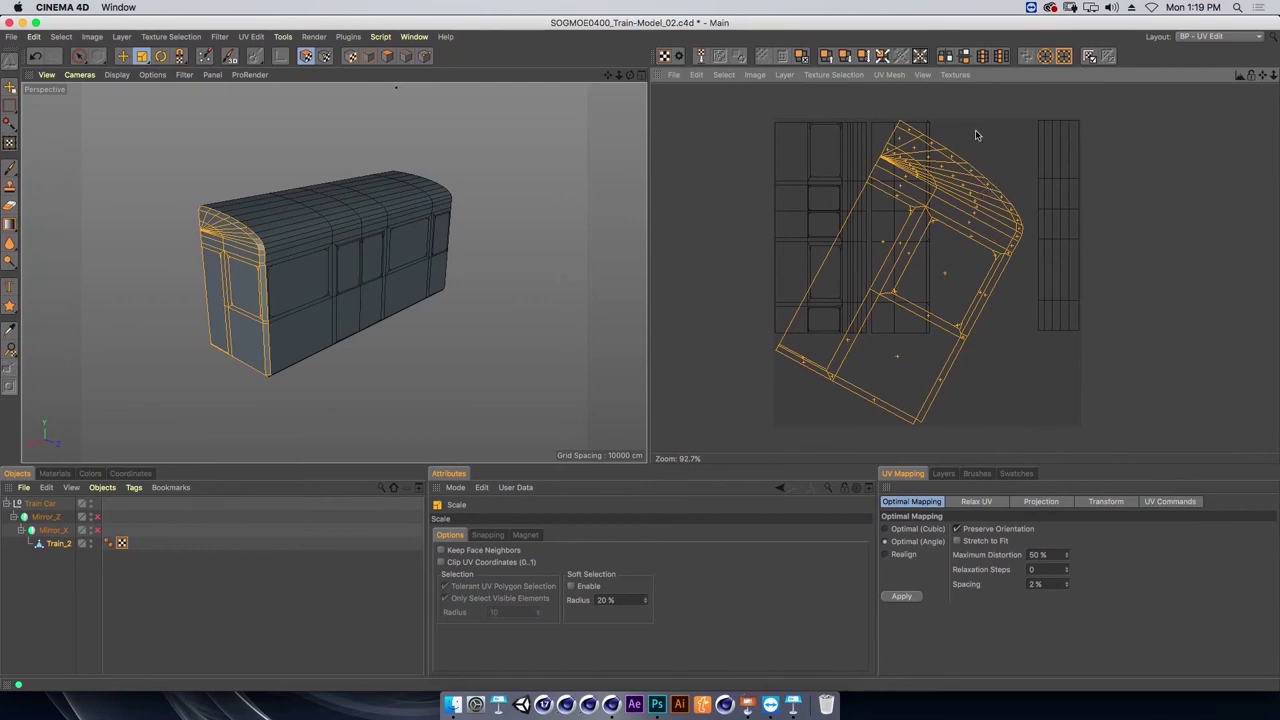
{"action": "left_click_drag", "start_coordinate": [970, 234], "coordinate": [872, 316]}
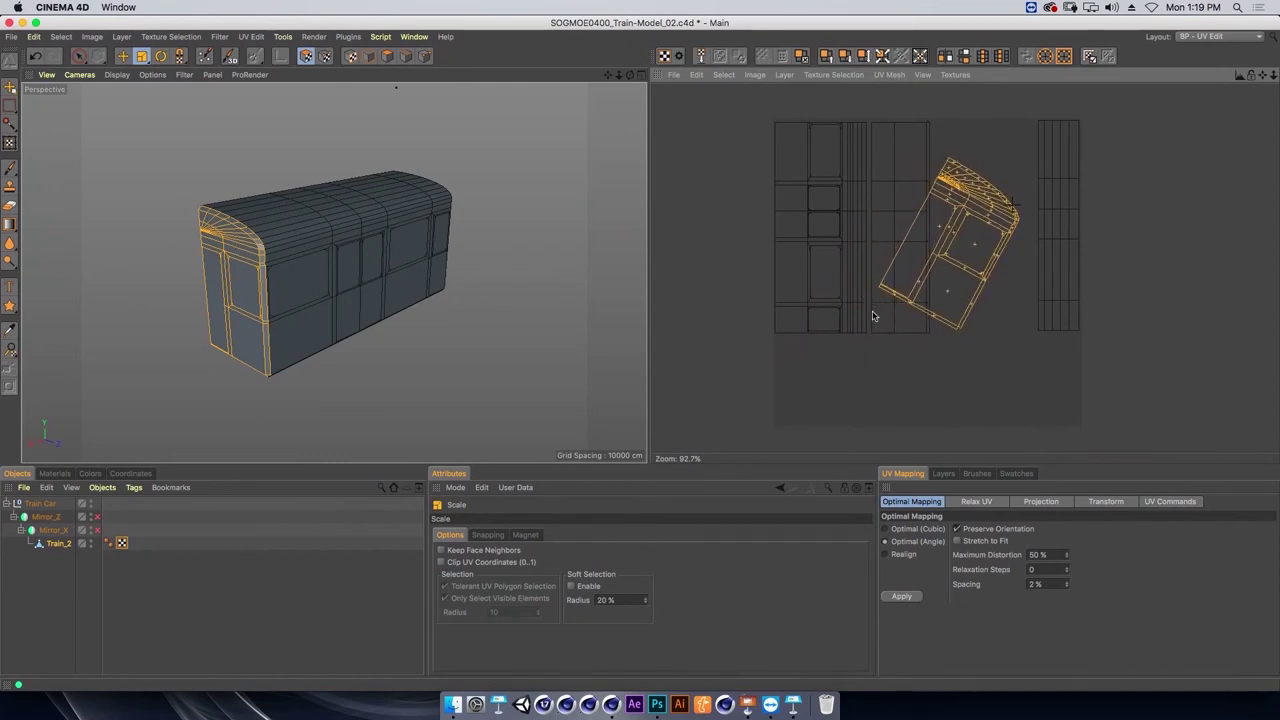
{"action": "middle_click_drag", "start_coordinate": [872, 316], "coordinate": [851, 331]}
{"action": "key", "text": "r"}
{"action": "mouse_move", "coordinate": [927, 318]}
{"action": "left_mouse_down"}
{"action": "mouse_move", "coordinate": [1025, 217]}
{"action": "mouse_move", "coordinate": [1086, 296]}
{"action": "left_mouse_up"}
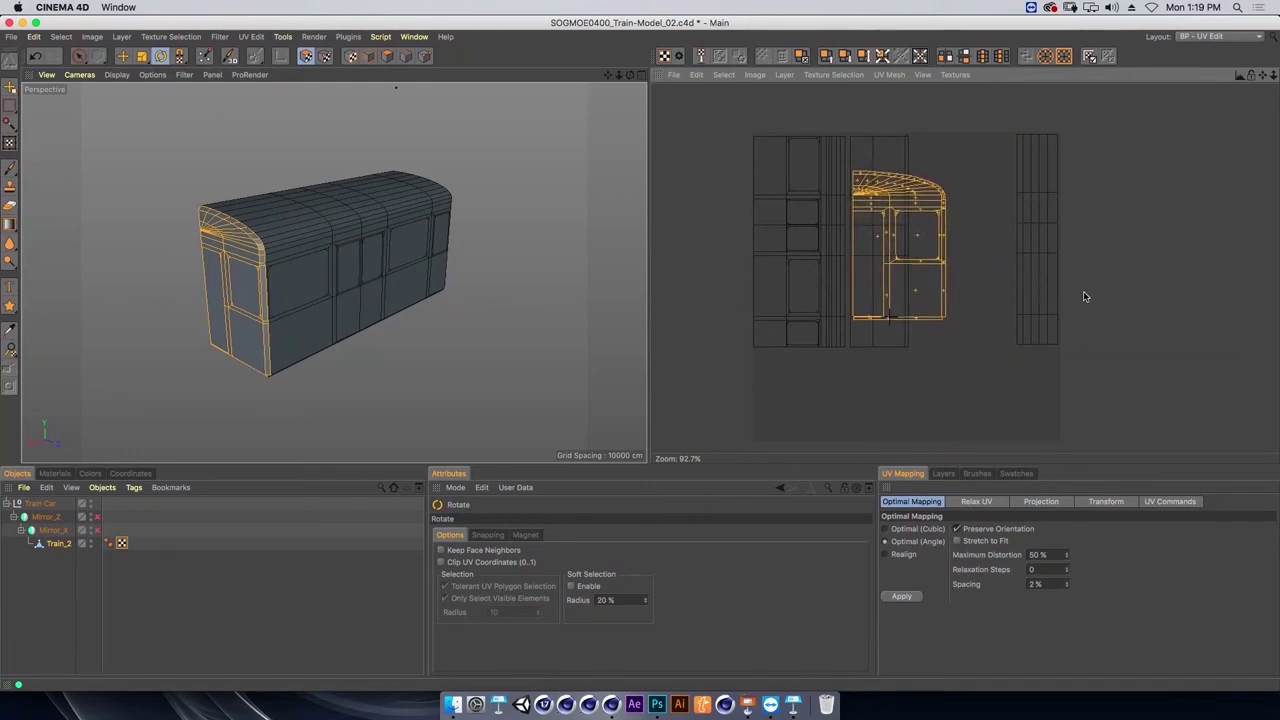
{"action": "key", "text": "e"}
{"action": "left_click_drag", "start_coordinate": [921, 294], "coordinate": [988, 291]}
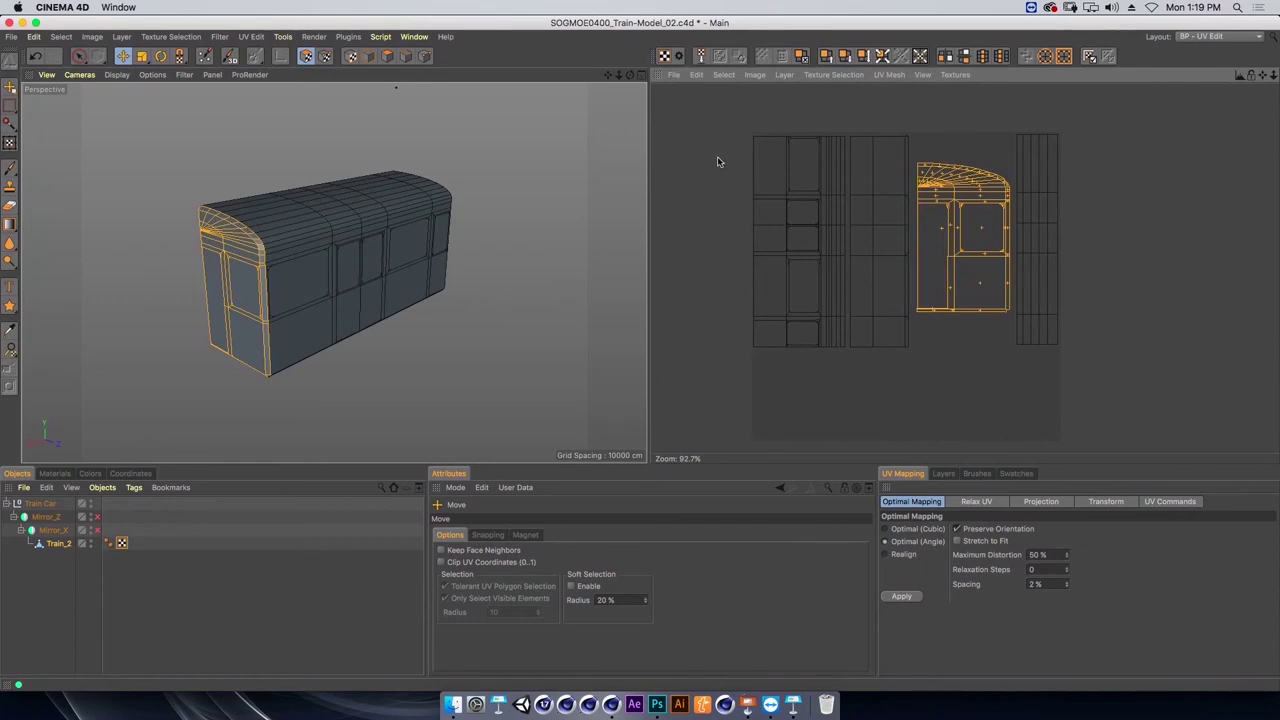
Create a new texture with width 1500 and height 1500 pixels from the UV editor.
{"action": "left_click", "coordinate": [674, 76]}
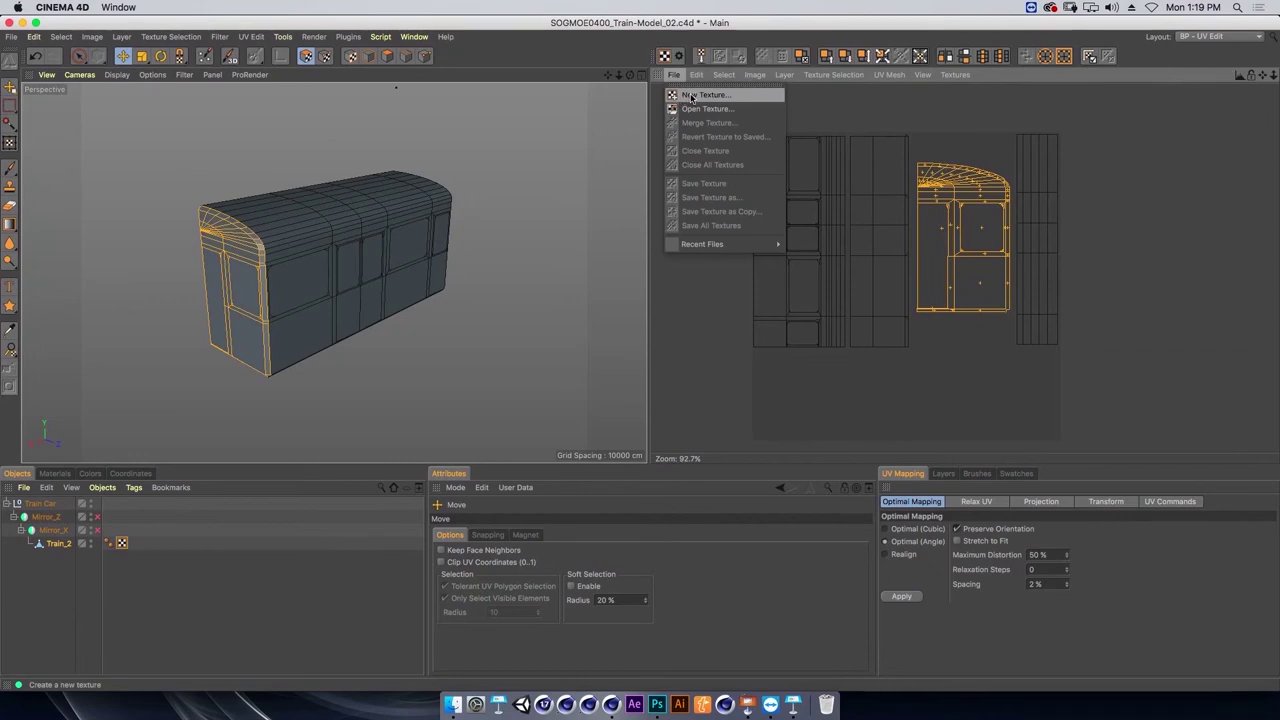
{"action": "left_click", "coordinate": [691, 97]}
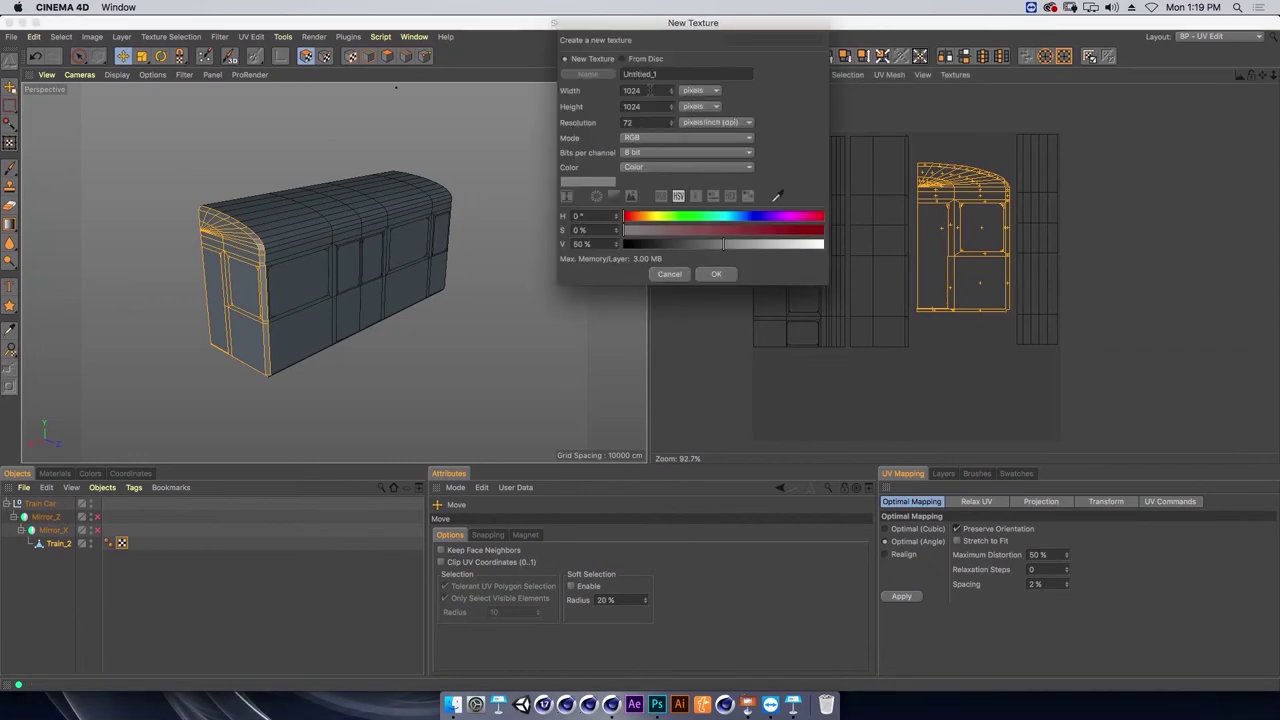
{"action": "type", "text": "1500"}
{"action": "key", "text": "Tab"}
{"action": "key", "text": "Tab"}
{"action": "type", "text": "1500"}
{"action": "left_click", "coordinate": [717, 276]}
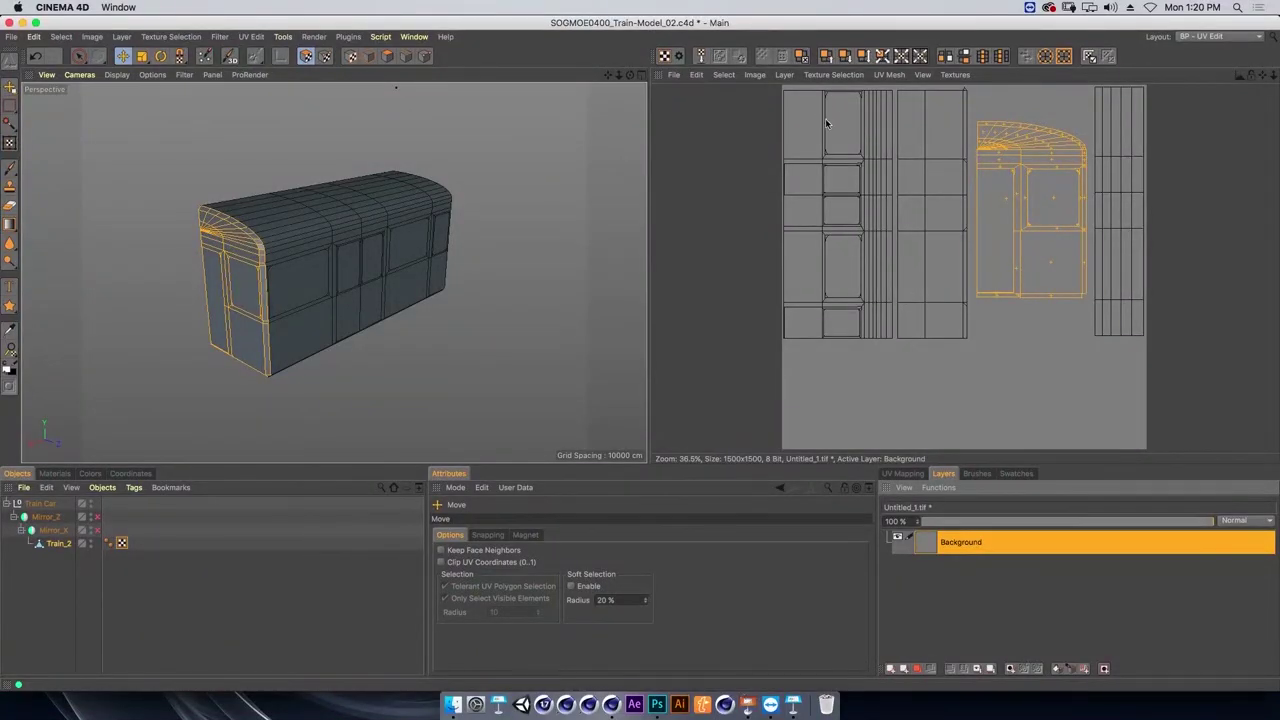
Try creating a UV mesh layer and outlining the UV polygons on the texture.
{"action": "left_click", "coordinate": [784, 75]}
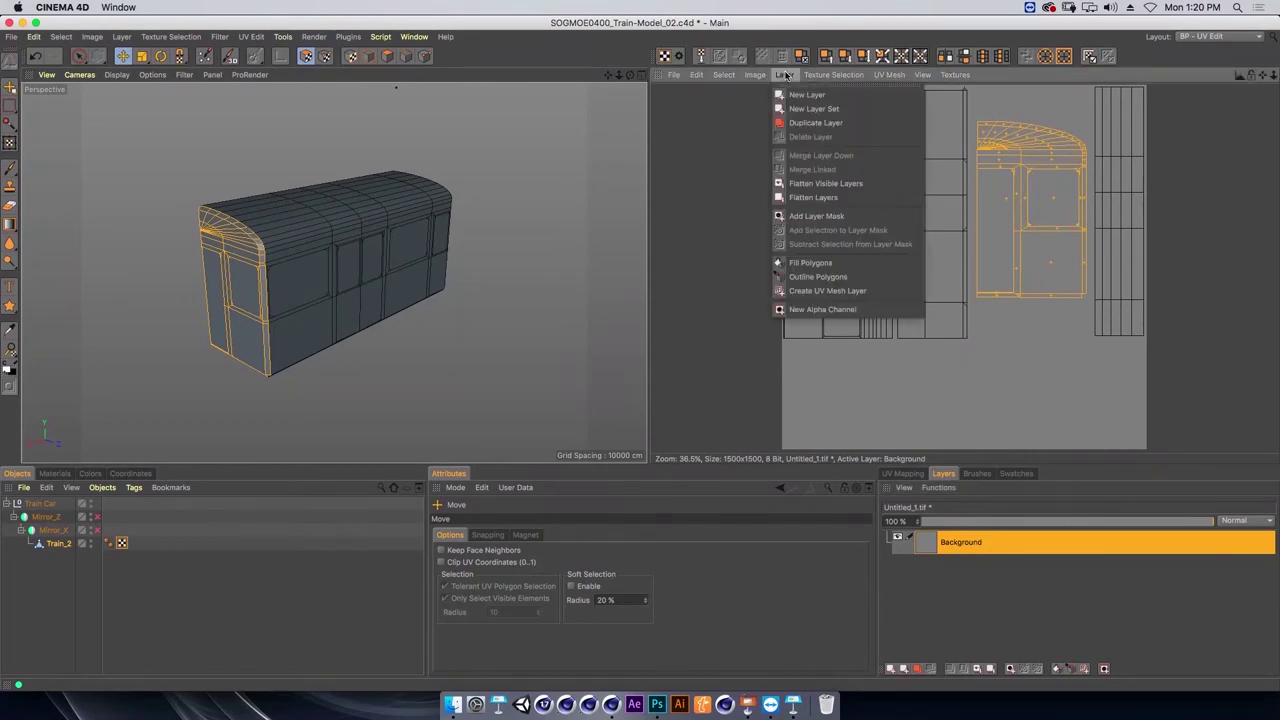
{"action": "left_click", "coordinate": [847, 291]}
{"action": "left_click", "coordinate": [90, 473]}
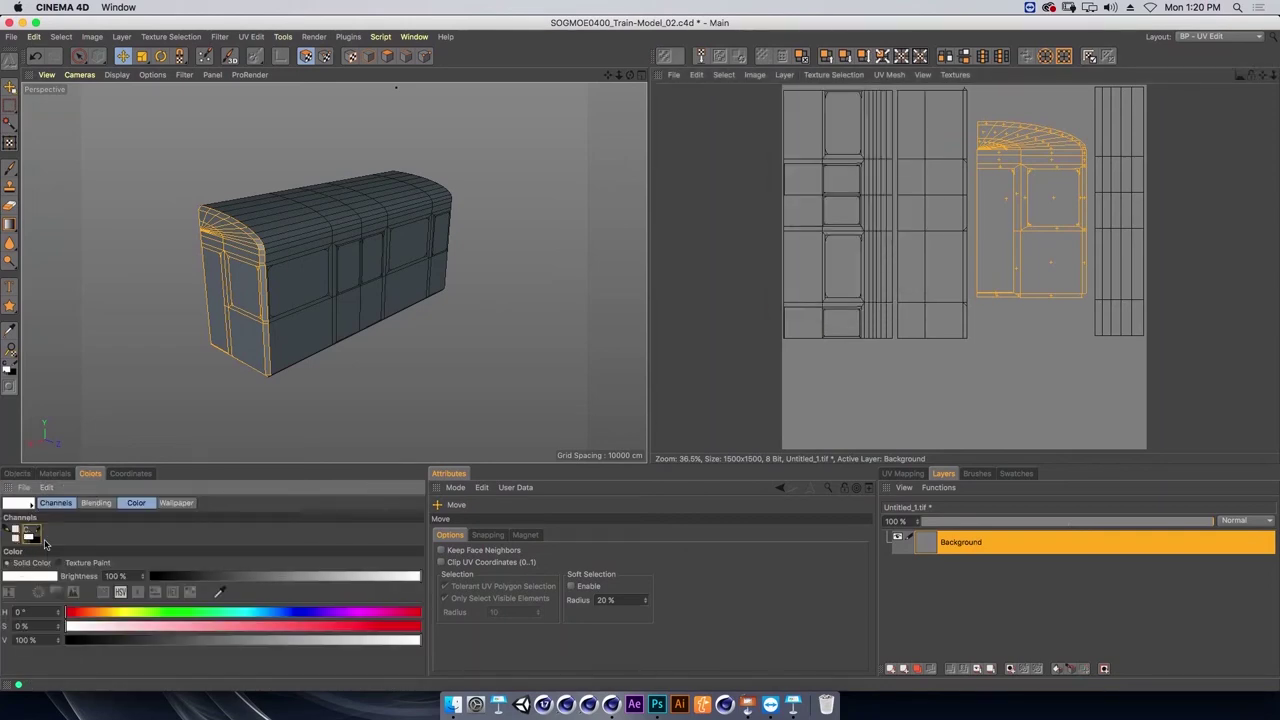
{"action": "left_click", "coordinate": [31, 531]}
{"action": "left_click", "coordinate": [784, 76]}
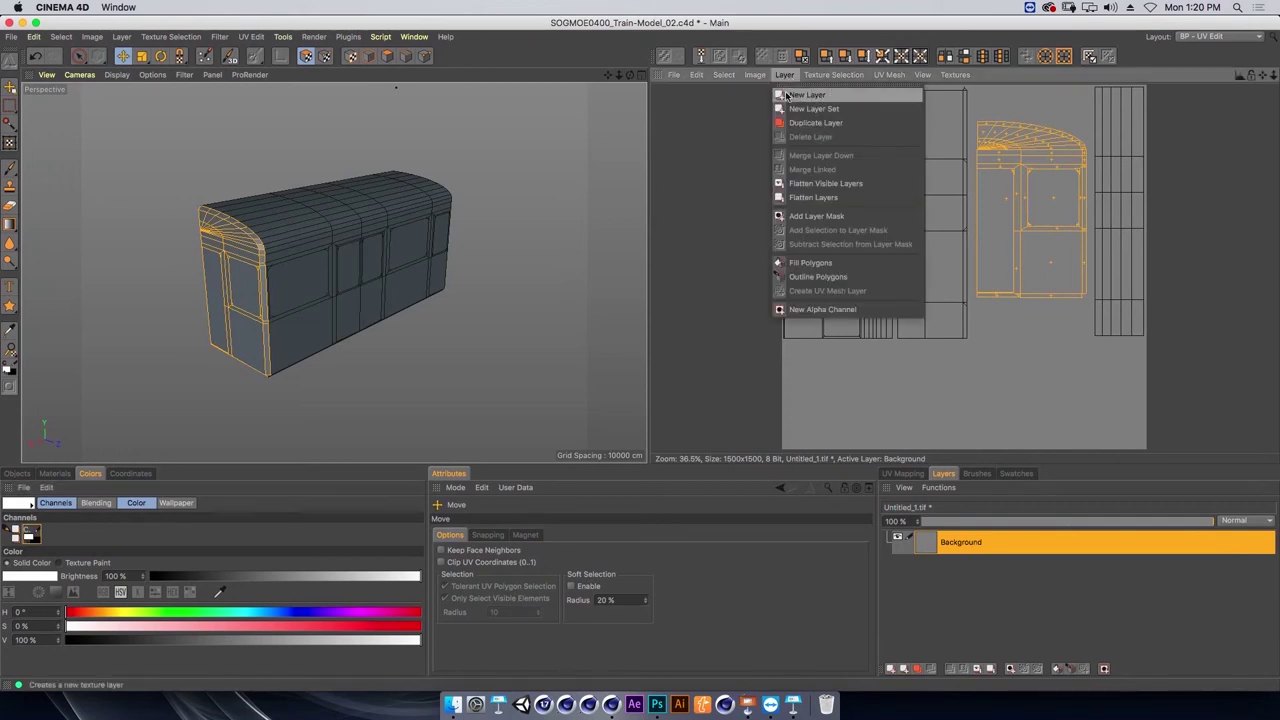
{"action": "left_click", "coordinate": [818, 277]}
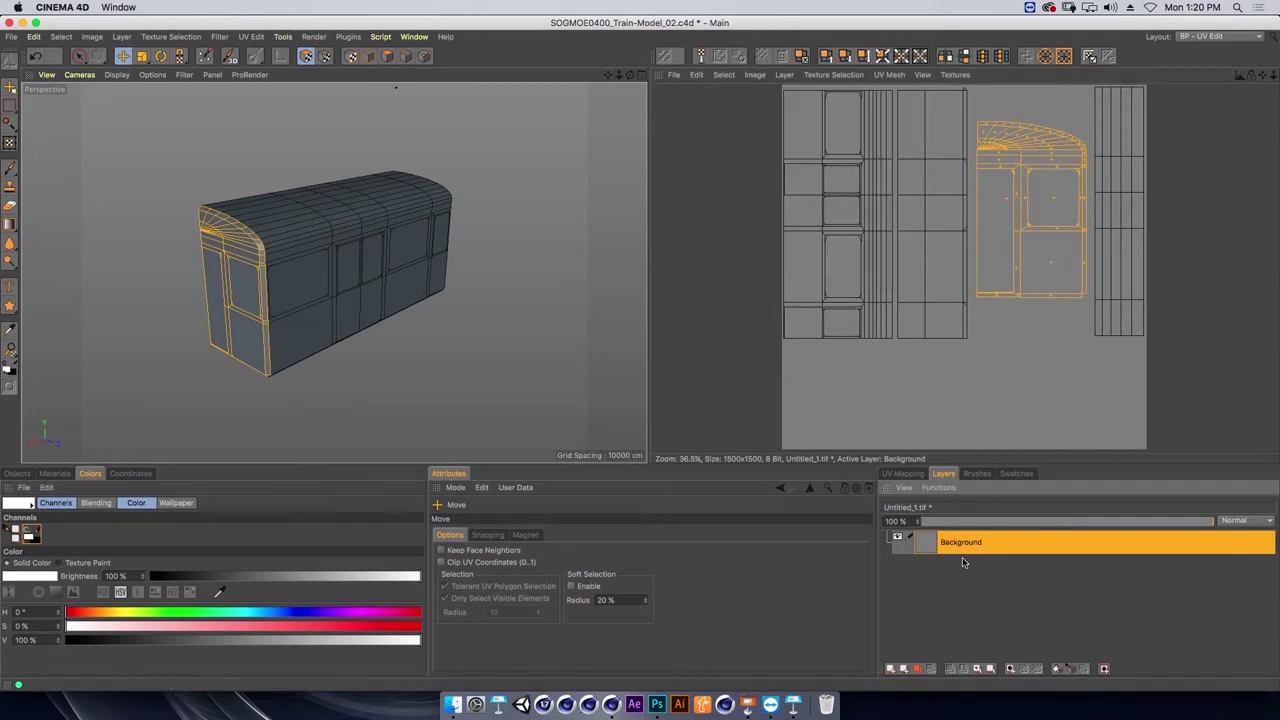
{"action": "left_click", "coordinate": [785, 76]}
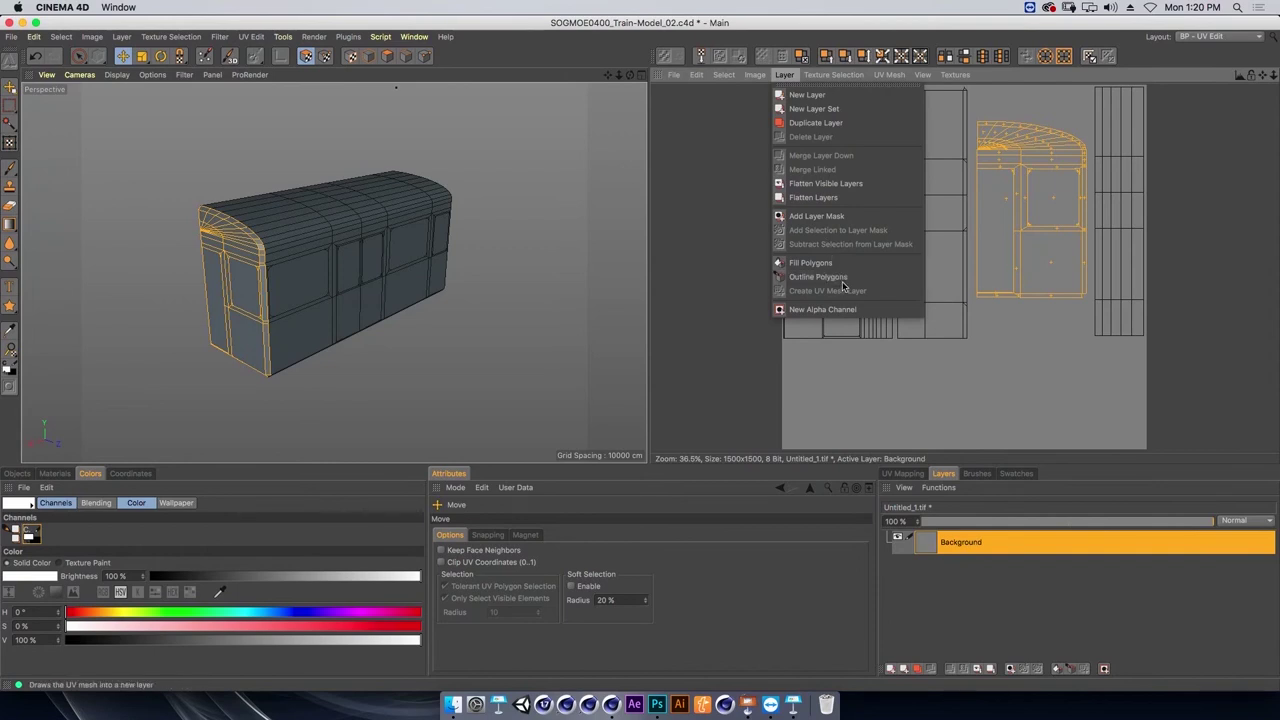
{"action": "left_click", "coordinate": [957, 563]}
With Train_2 selected, create a UV Mesh Layer and toggle its visibility to check it.
{"action": "left_click", "coordinate": [16, 473]}
{"action": "left_click", "coordinate": [55, 544]}
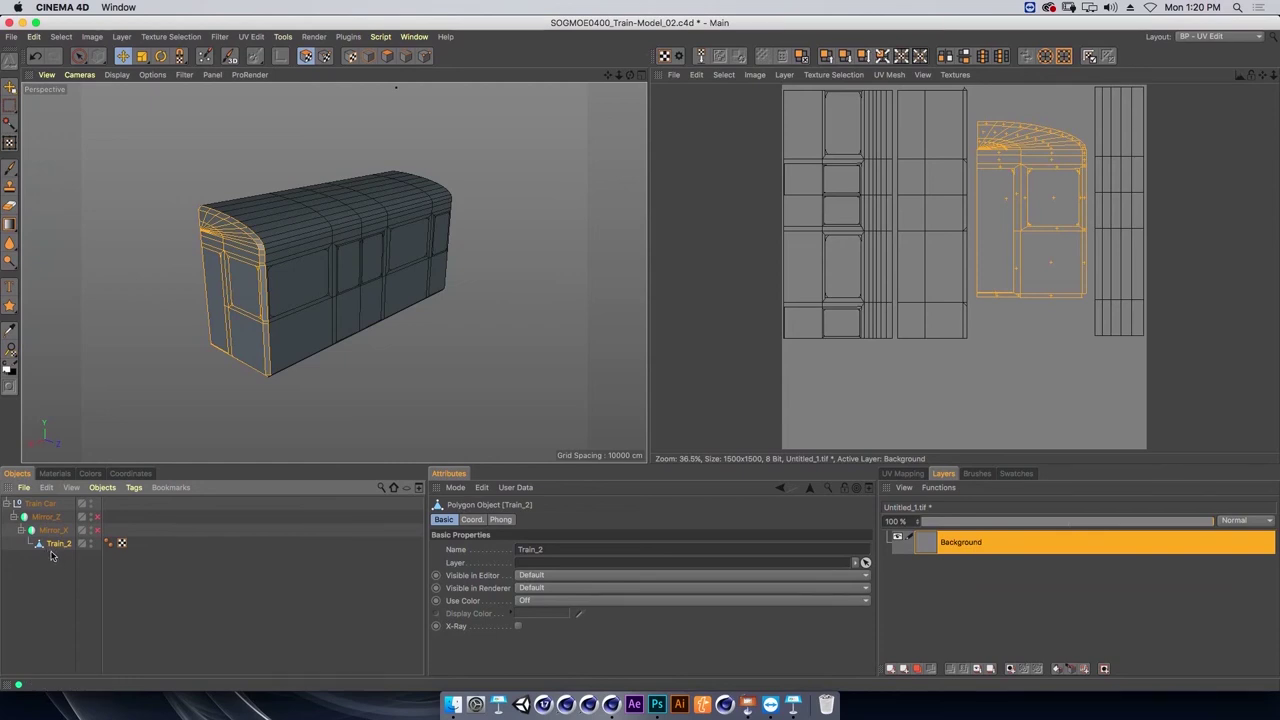
{"action": "left_click", "coordinate": [785, 76]}
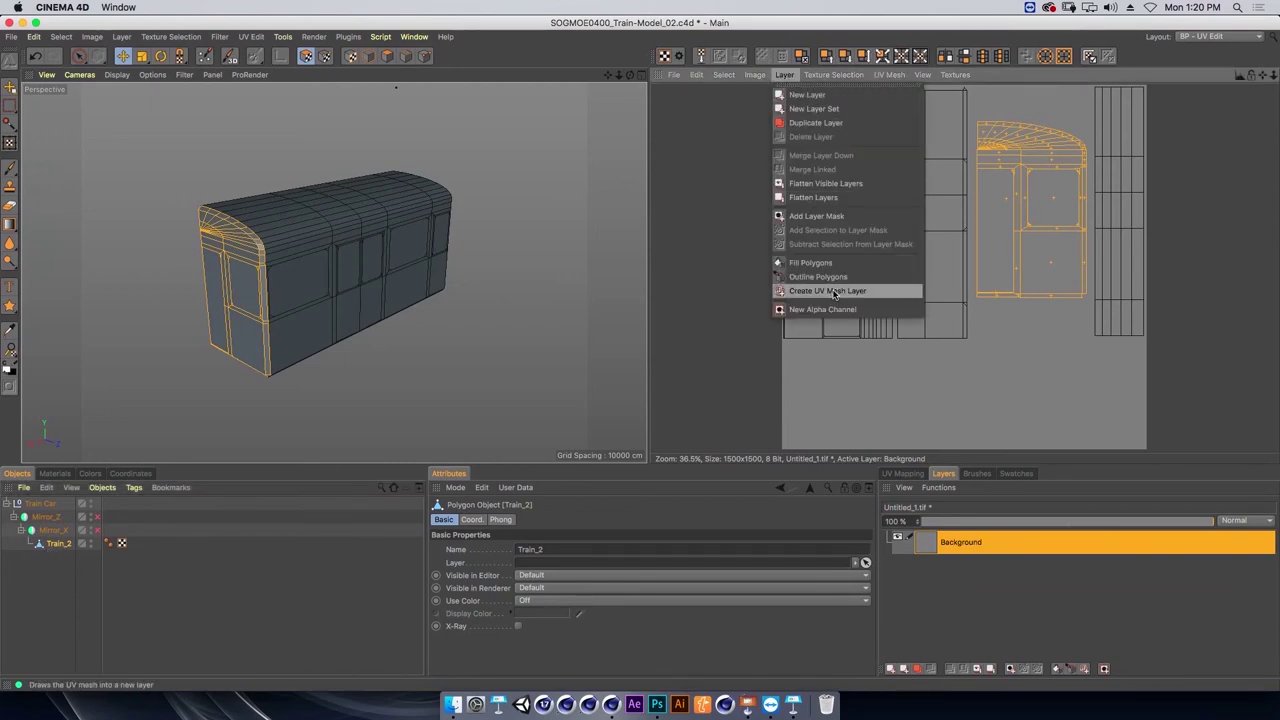
{"action": "left_click", "coordinate": [838, 292]}
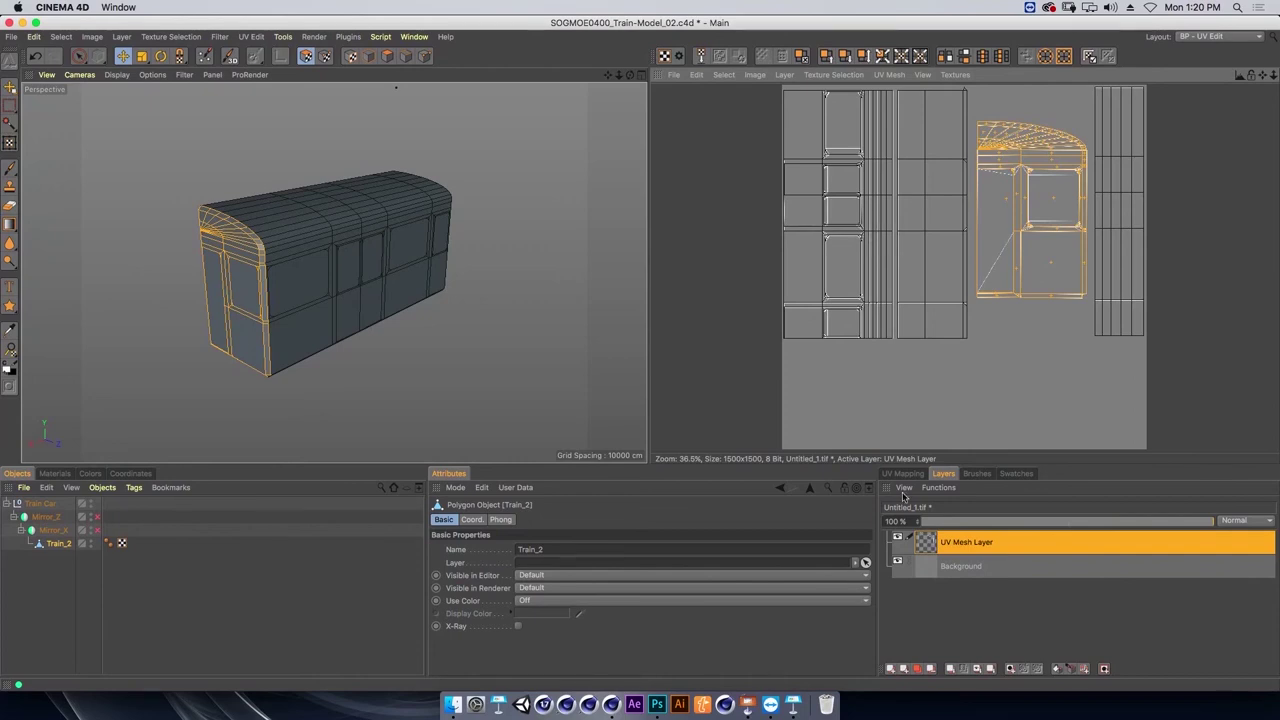
{"action": "left_click", "coordinate": [897, 541]}
{"action": "left_click", "coordinate": [897, 541]}
{"action": "left_click", "coordinate": [897, 541]}
{"action": "left_click", "coordinate": [897, 541]}
{"action": "left_click", "coordinate": [897, 541]}
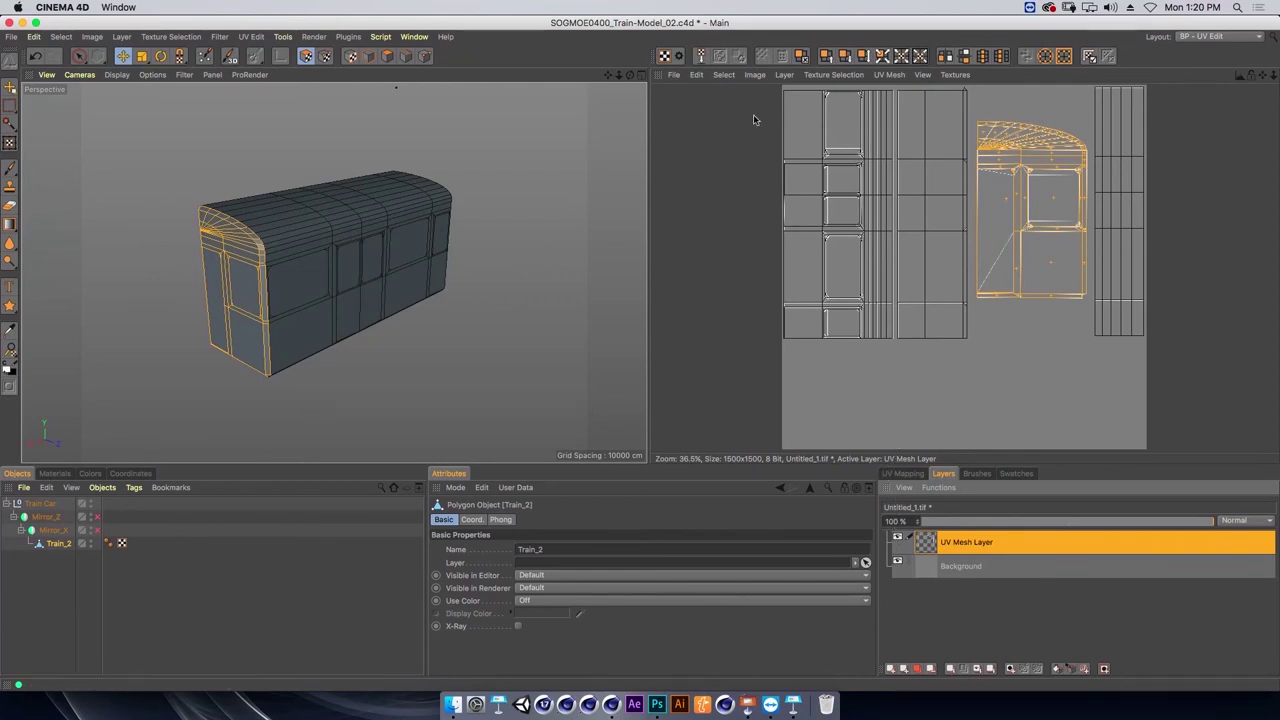
{"action": "left_click", "coordinate": [674, 75]}
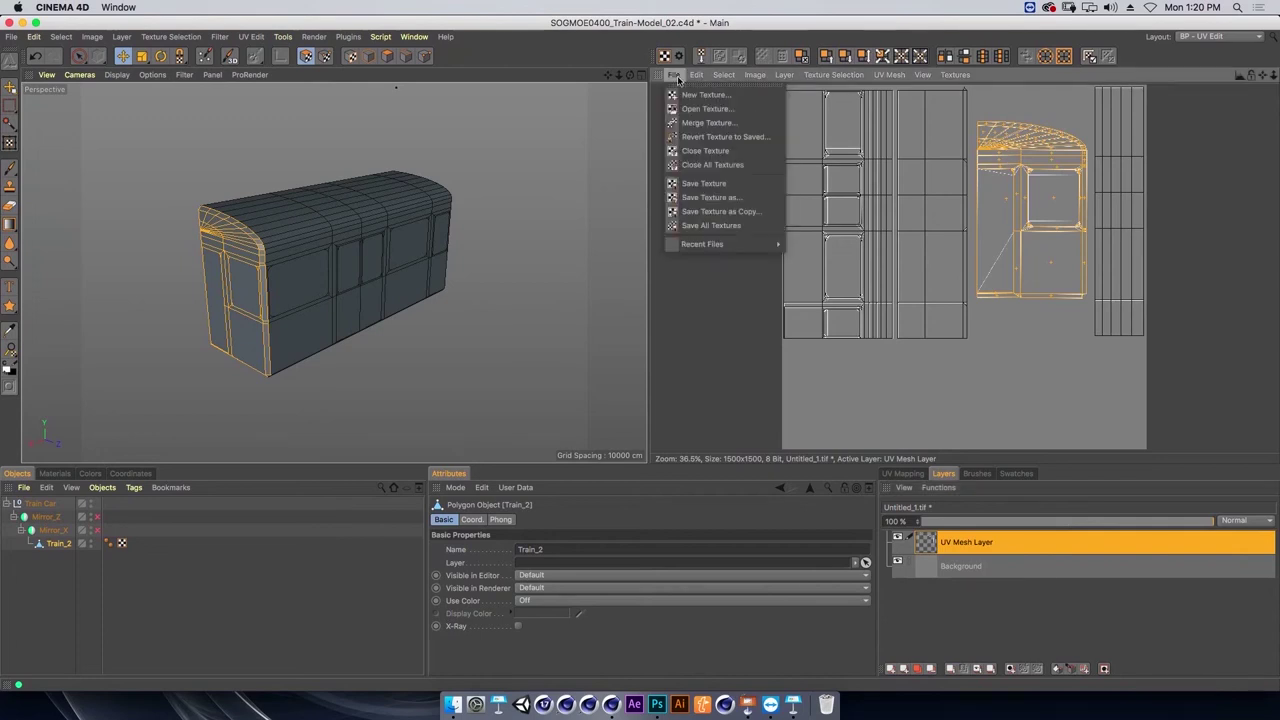
Save the UV texture in PSD format as Train_UVs_01 in the _Presentation folder.
{"action": "left_click", "coordinate": [722, 200]}
{"action": "left_click", "coordinate": [716, 164]}
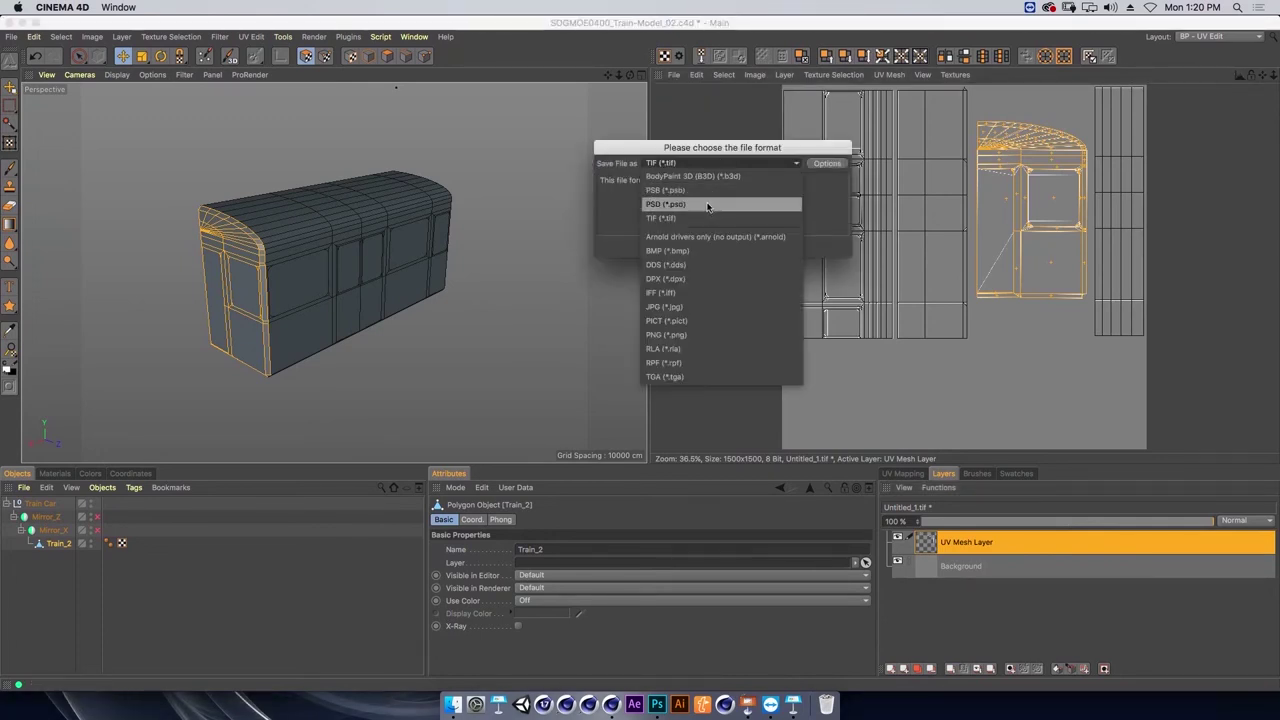
{"action": "left_click", "coordinate": [707, 204]}
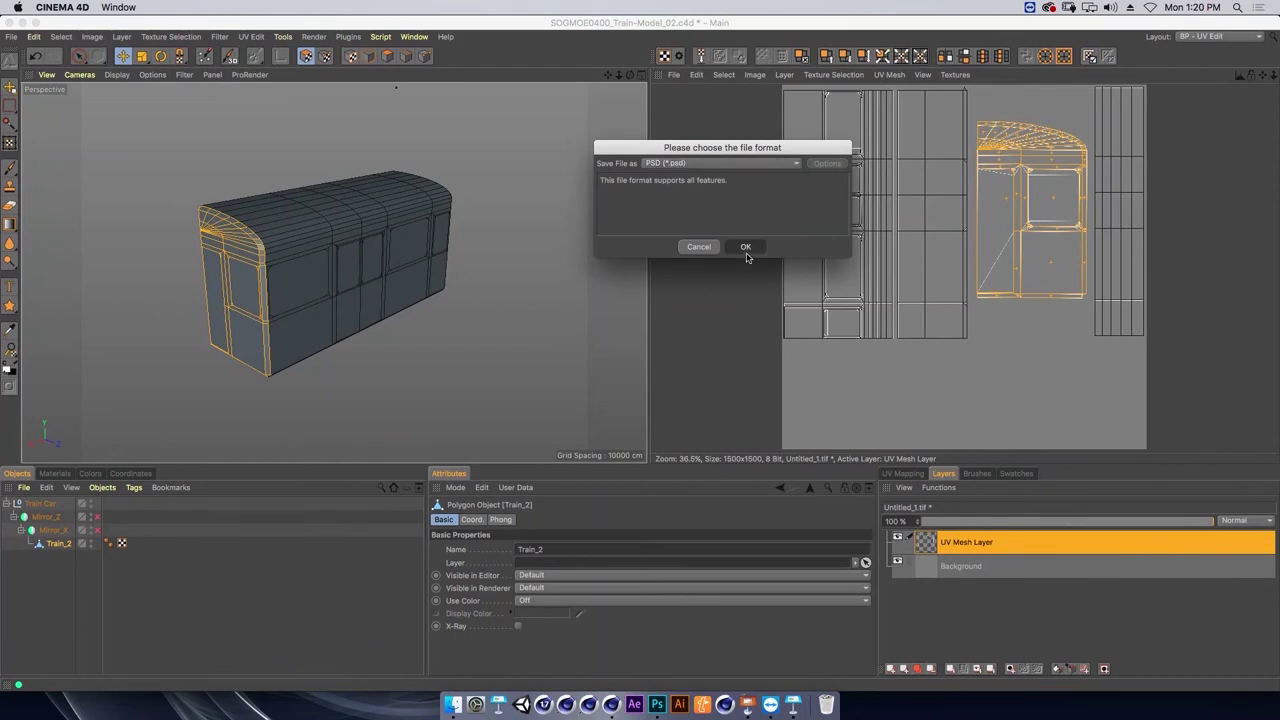
{"action": "left_click", "coordinate": [748, 252]}
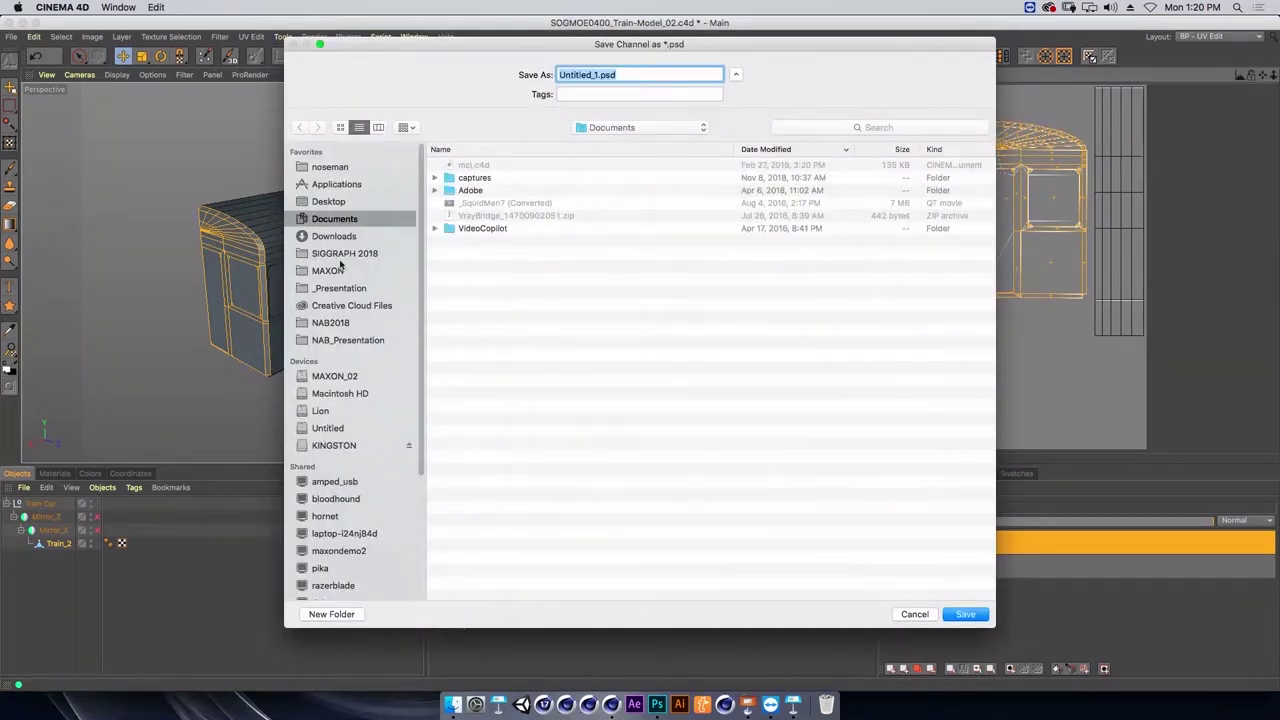
{"action": "left_click", "coordinate": [360, 289]}
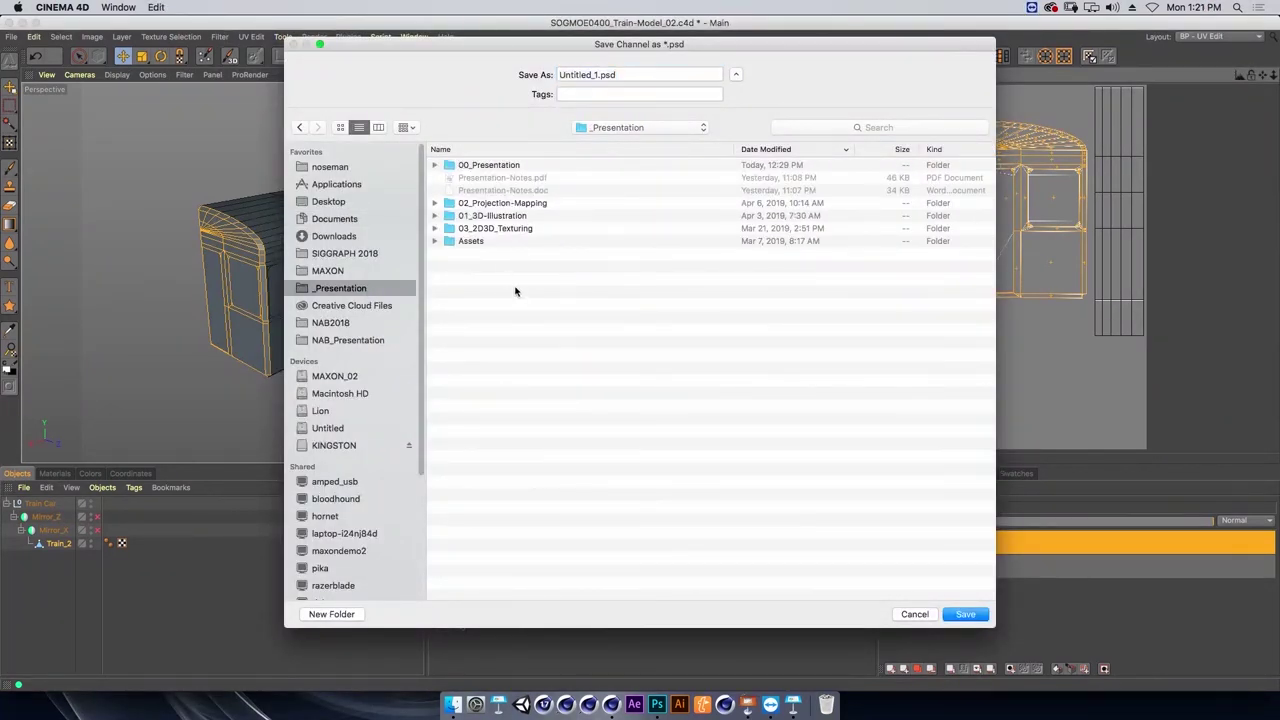
{"action": "left_click", "coordinate": [597, 75]}
{"action": "key", "text": "shift+super+Left"}
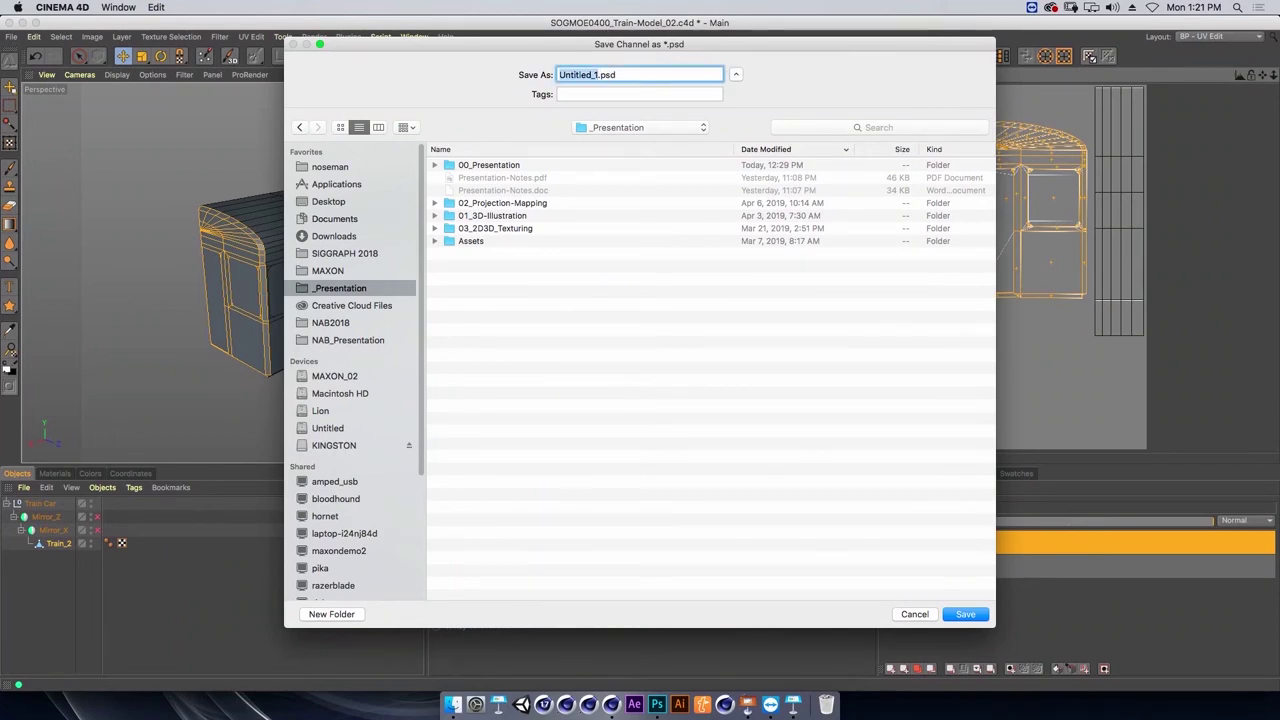
{"action": "type", "text": "Train_UVs_01"}
{"action": "key", "text": "Return"}
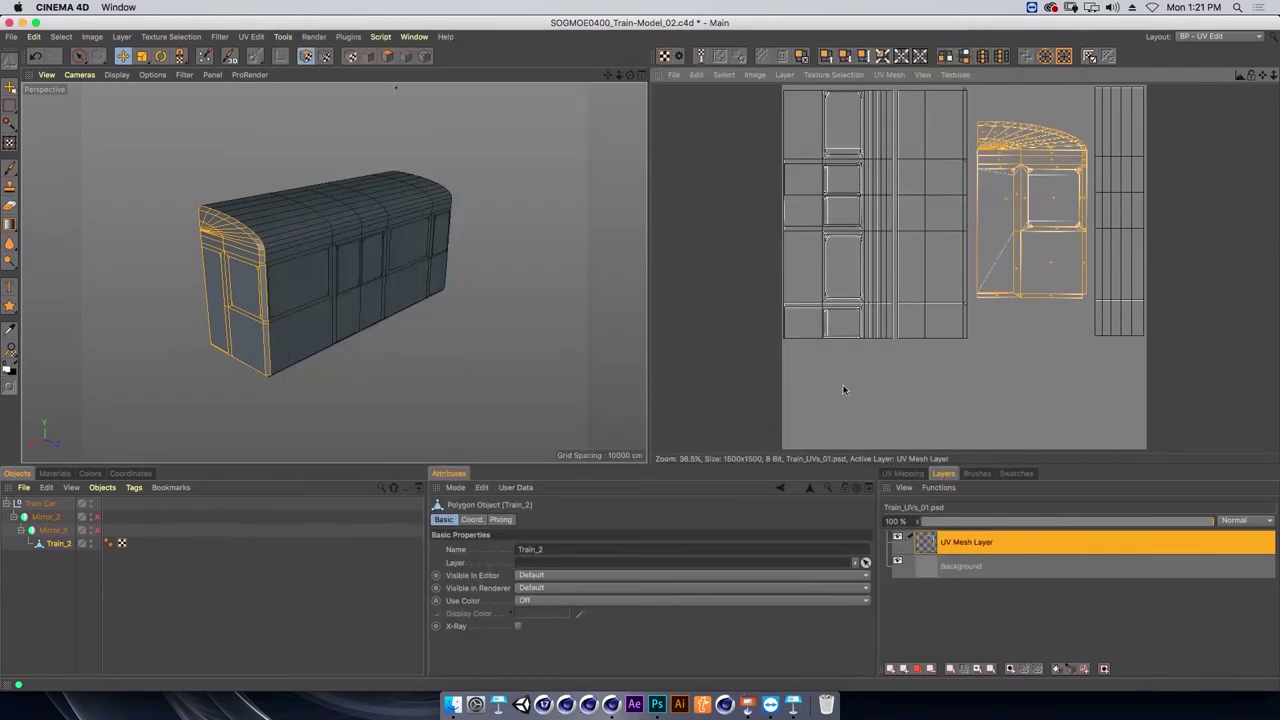
{"action": "key", "text": "super+Tab"}
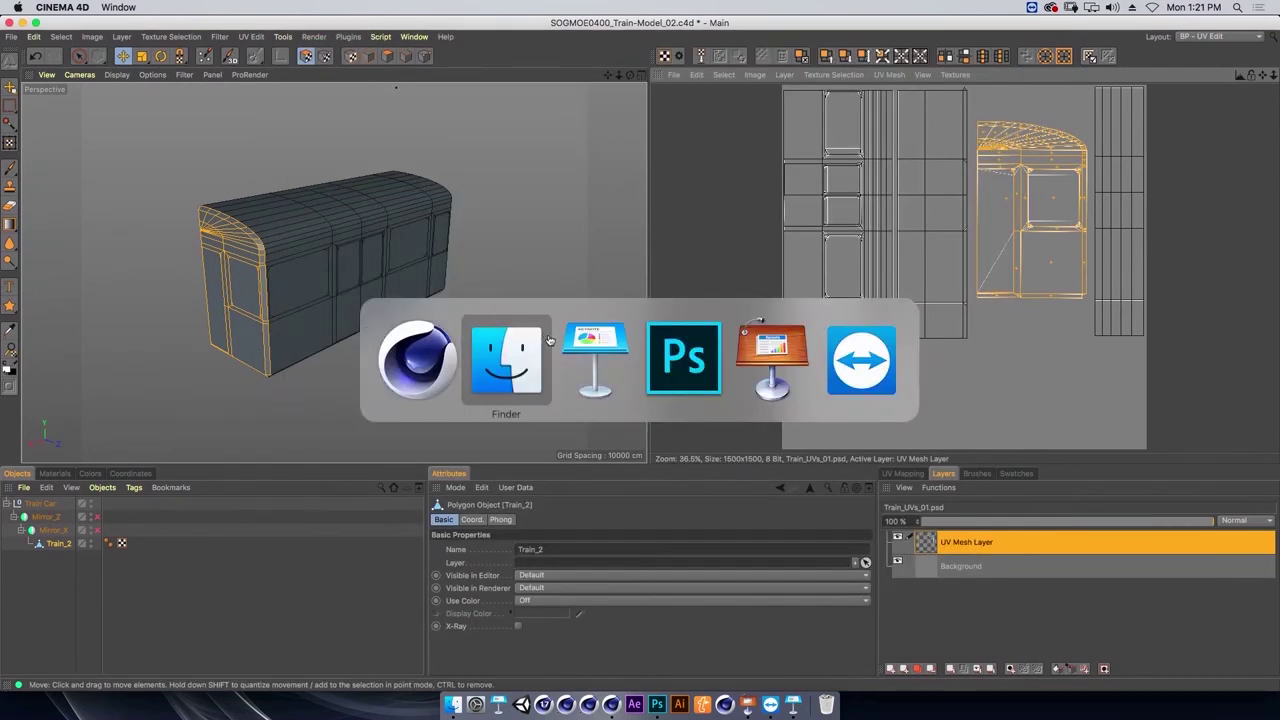
Preview Train_UVs_01.psd from _Presentation, then drag it onto Photoshop to open it.
{"action": "key", "text": "super+Up"}
{"action": "key", "text": "super+Up"}
{"action": "key", "text": "super+Up"}
{"action": "double_click", "coordinate": [478, 218]}
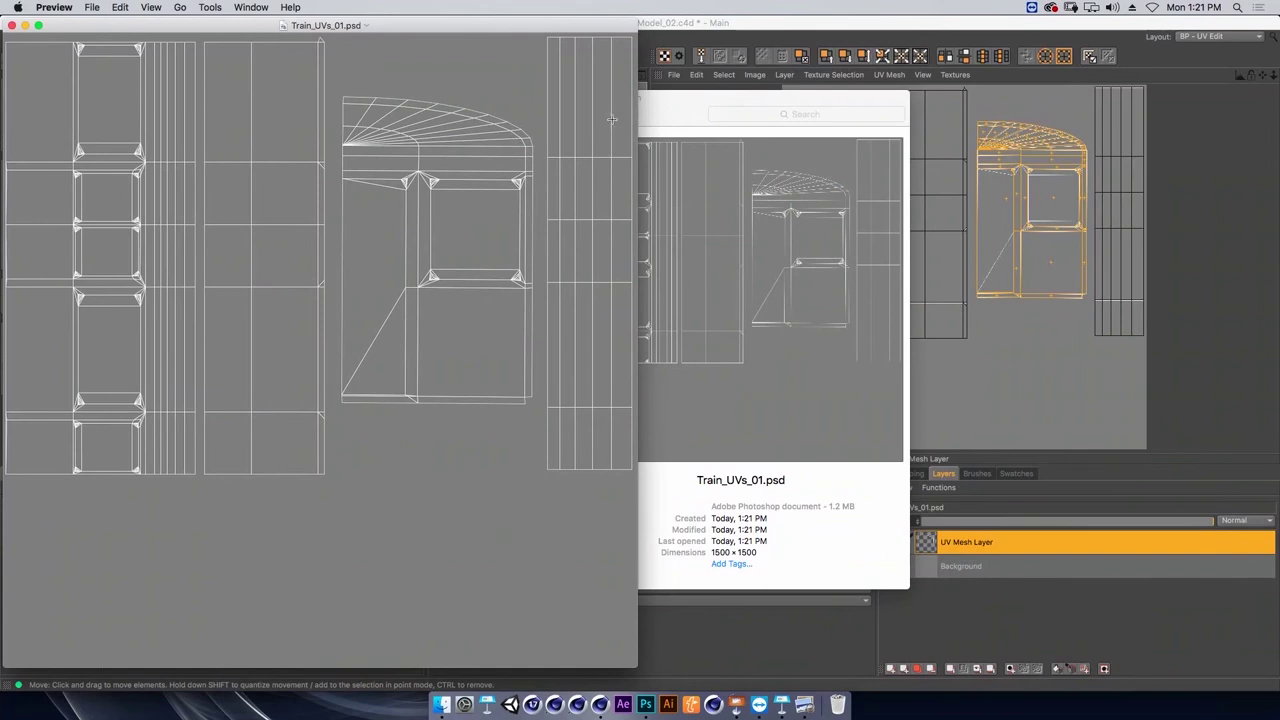
{"action": "key", "text": "super+q"}
{"action": "key", "text": "super+Tab"}
{"action": "key", "text": "super+Tab"}
{"action": "key", "text": "super+Tab"}
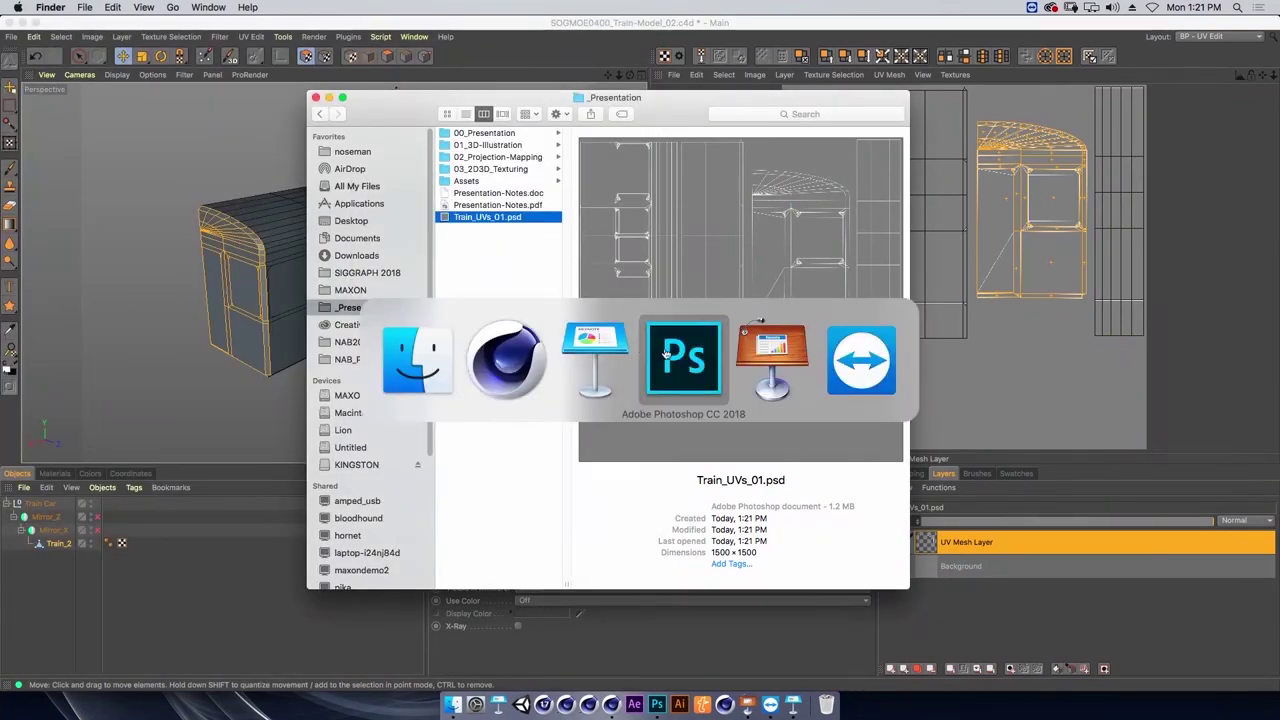
{"action": "key", "text": "super+Tab"}
{"action": "mouse_move", "coordinate": [455, 217]}
{"action": "left_mouse_down"}
{"action": "mouse_move", "coordinate": [578, 97]}
{"action": "mouse_move", "coordinate": [590, 64]}
{"action": "left_mouse_up"}
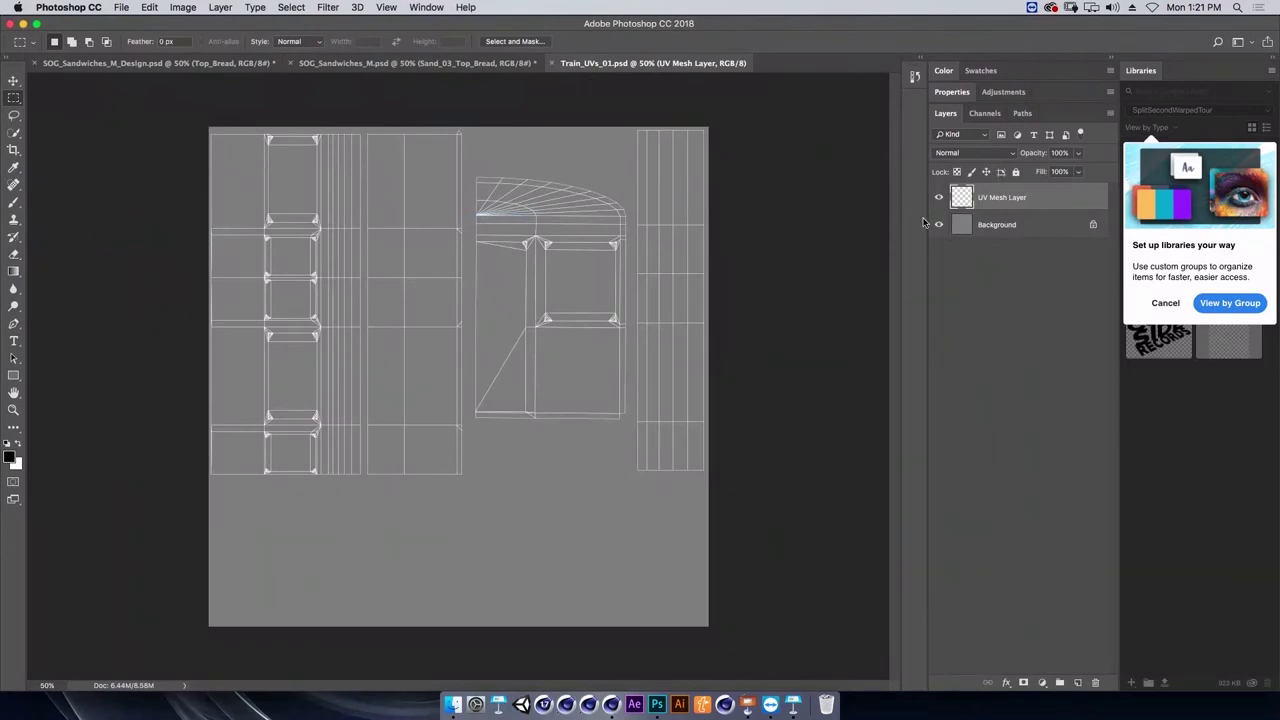
{"action": "left_click", "coordinate": [939, 197]}
{"action": "left_click", "coordinate": [939, 197]}
Browse to 01_Spiderman_Train > 03_Final > tex, preview Train_1_Anim.psd and open it in Photoshop.
{"action": "key", "text": "super+Tab"}
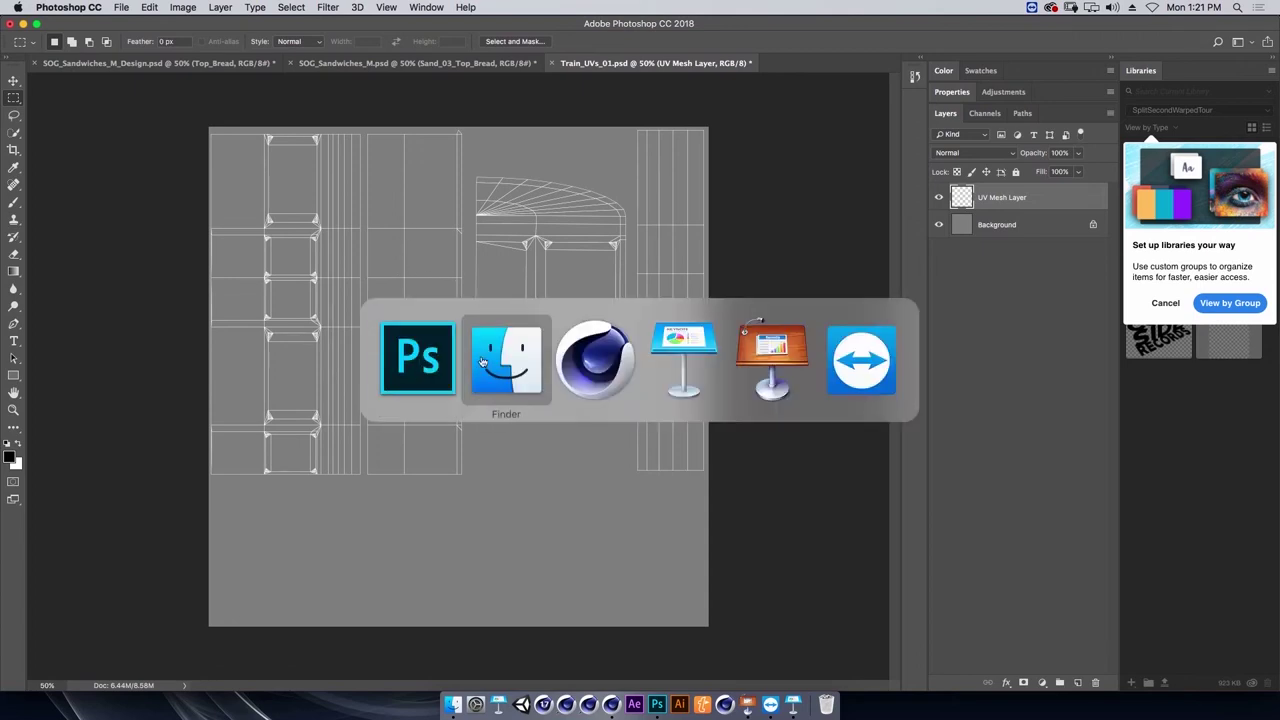
{"action": "left_click", "coordinate": [537, 157]}
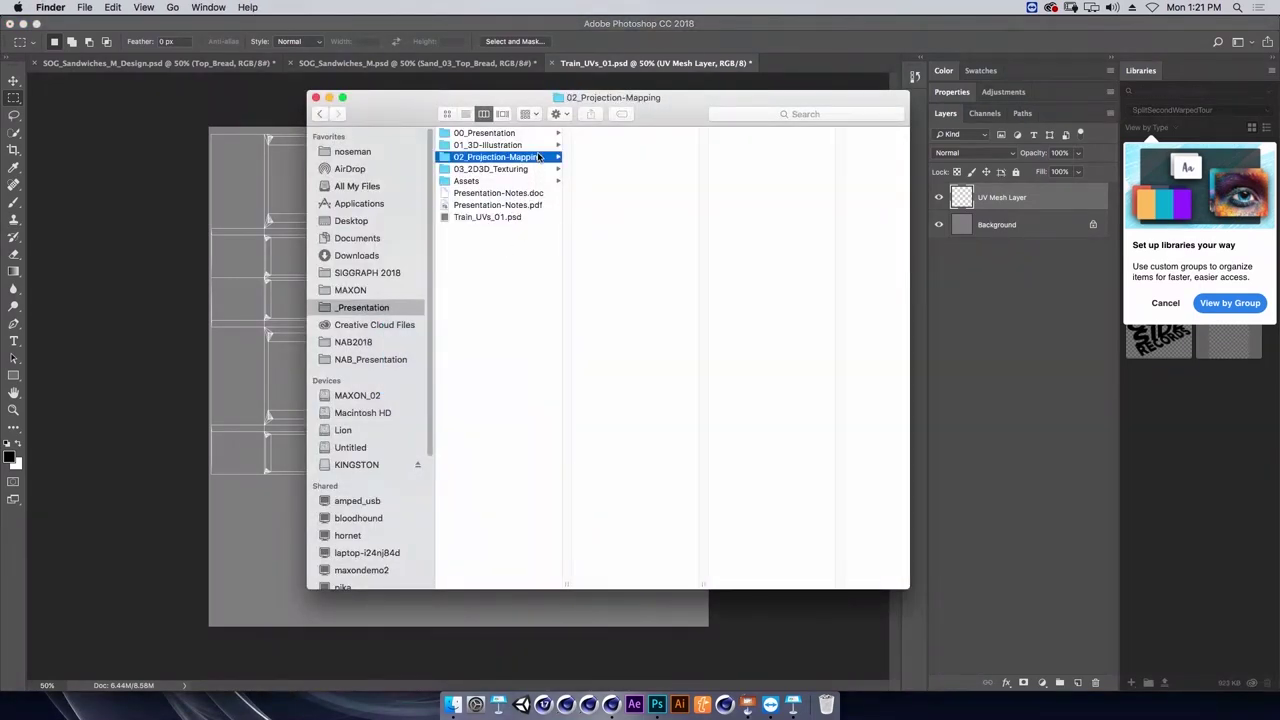
{"action": "left_click", "coordinate": [539, 167]}
{"action": "left_click", "coordinate": [612, 133]}
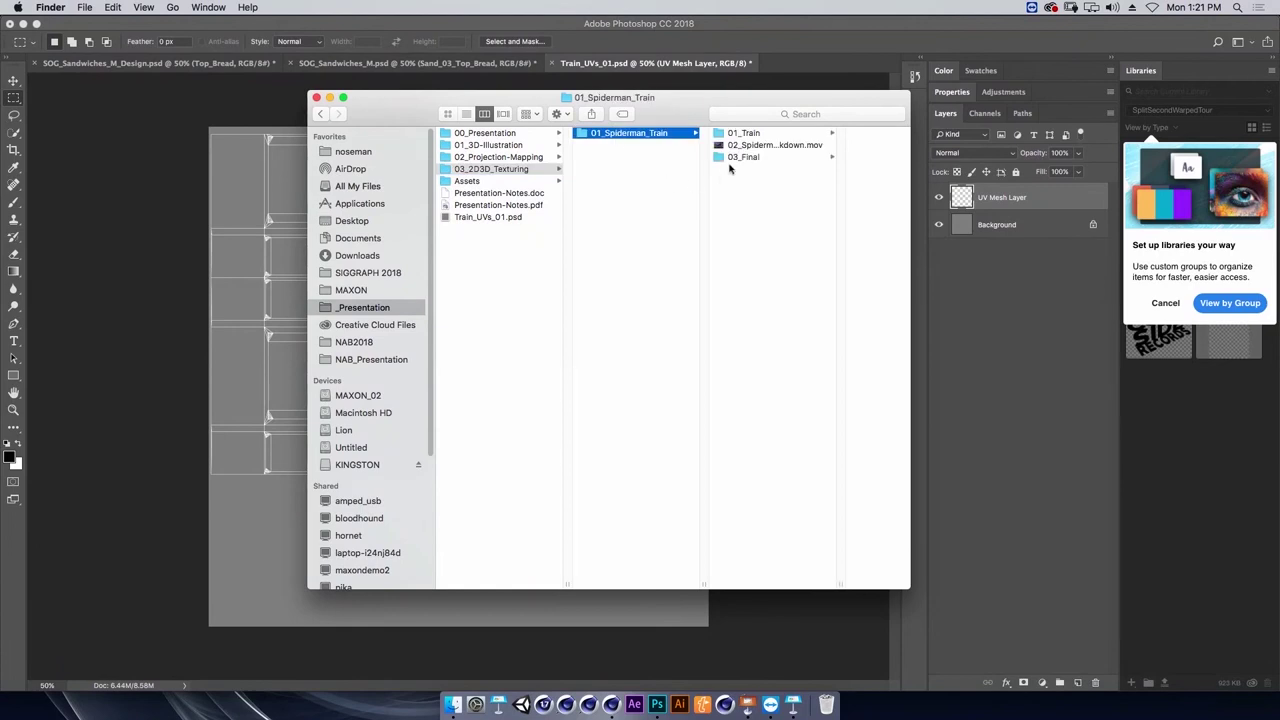
{"action": "left_click", "coordinate": [735, 158]}
{"action": "left_click", "coordinate": [796, 158]}
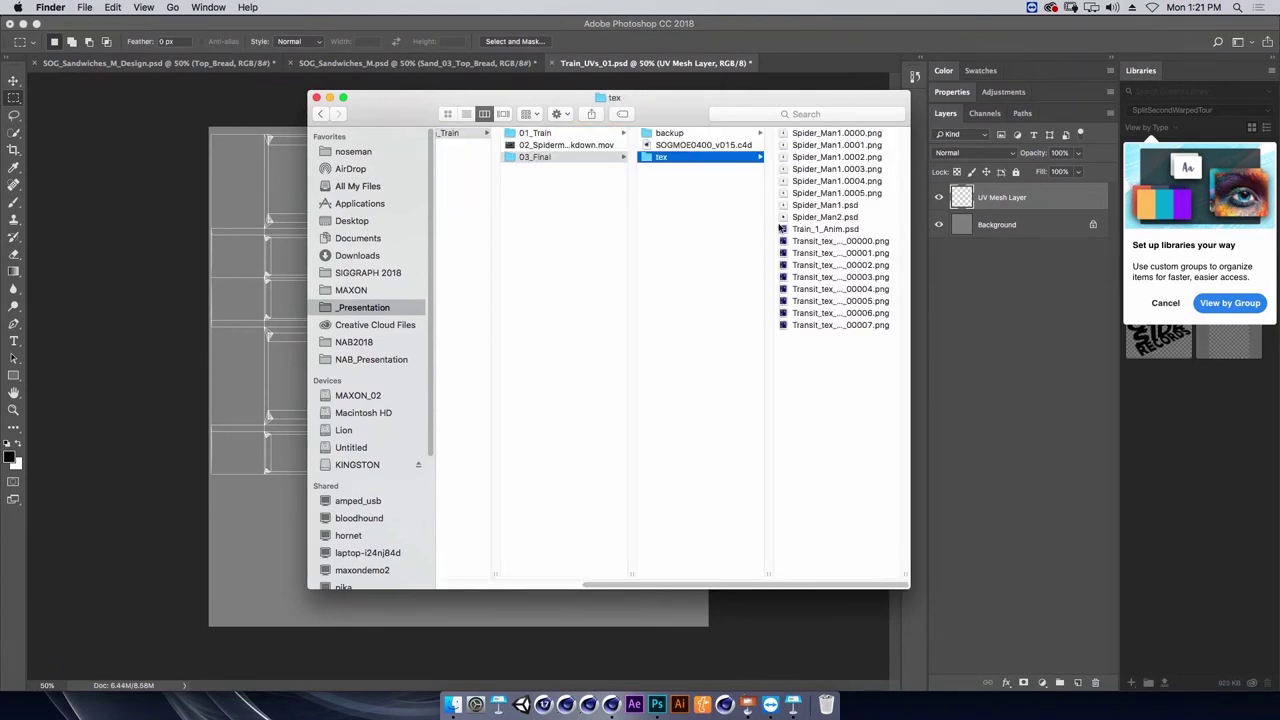
{"action": "double_click", "coordinate": [785, 230]}
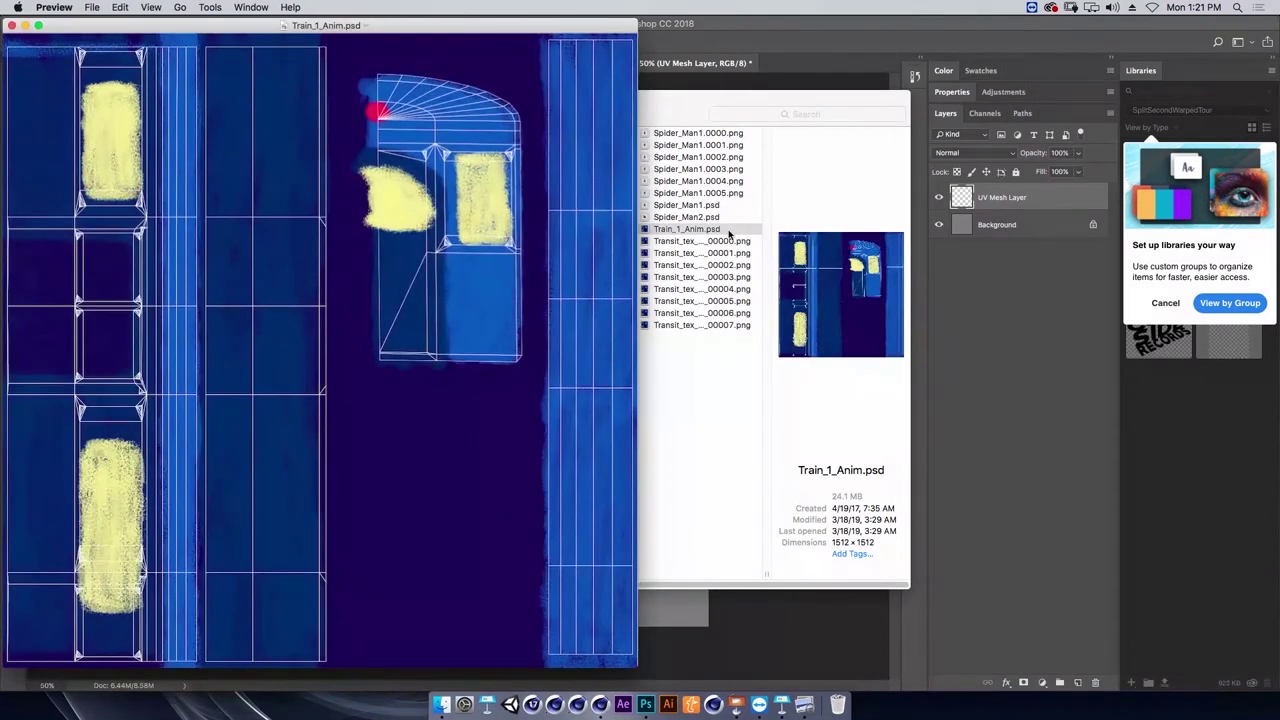
{"action": "key", "text": "super+w"}
{"action": "left_click", "coordinate": [652, 231]}
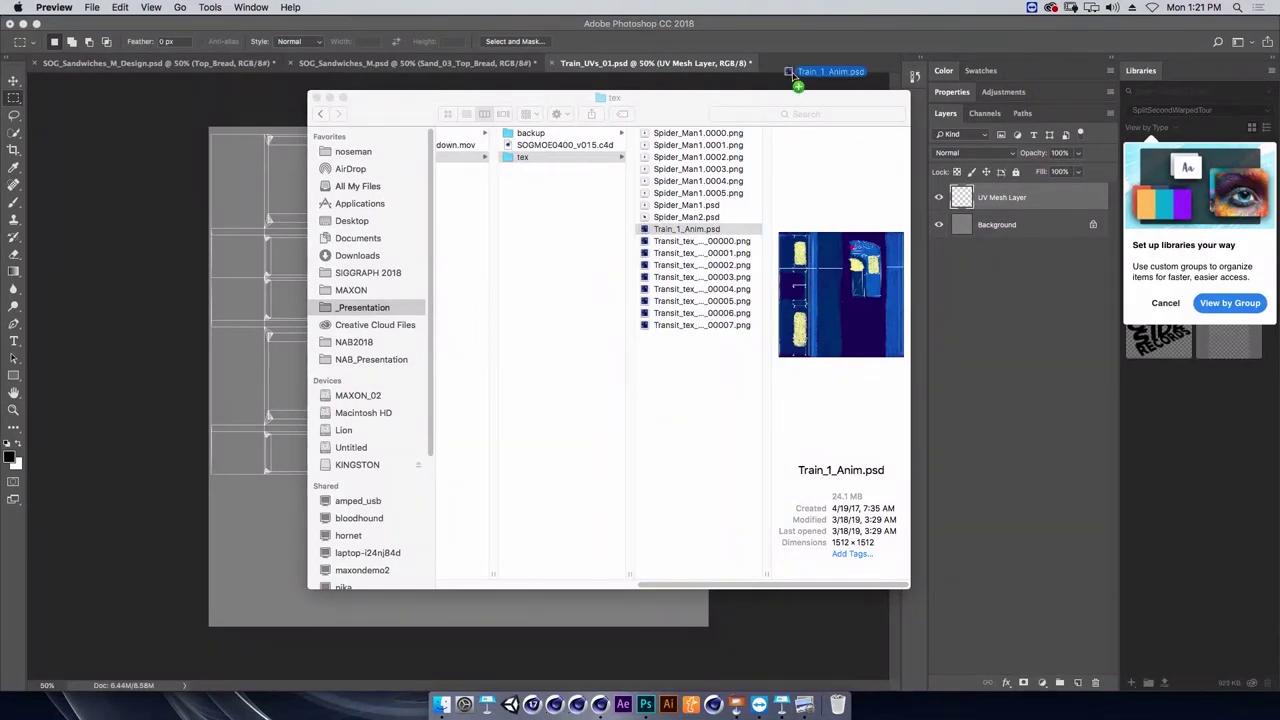
{"action": "key", "text": "Return"}
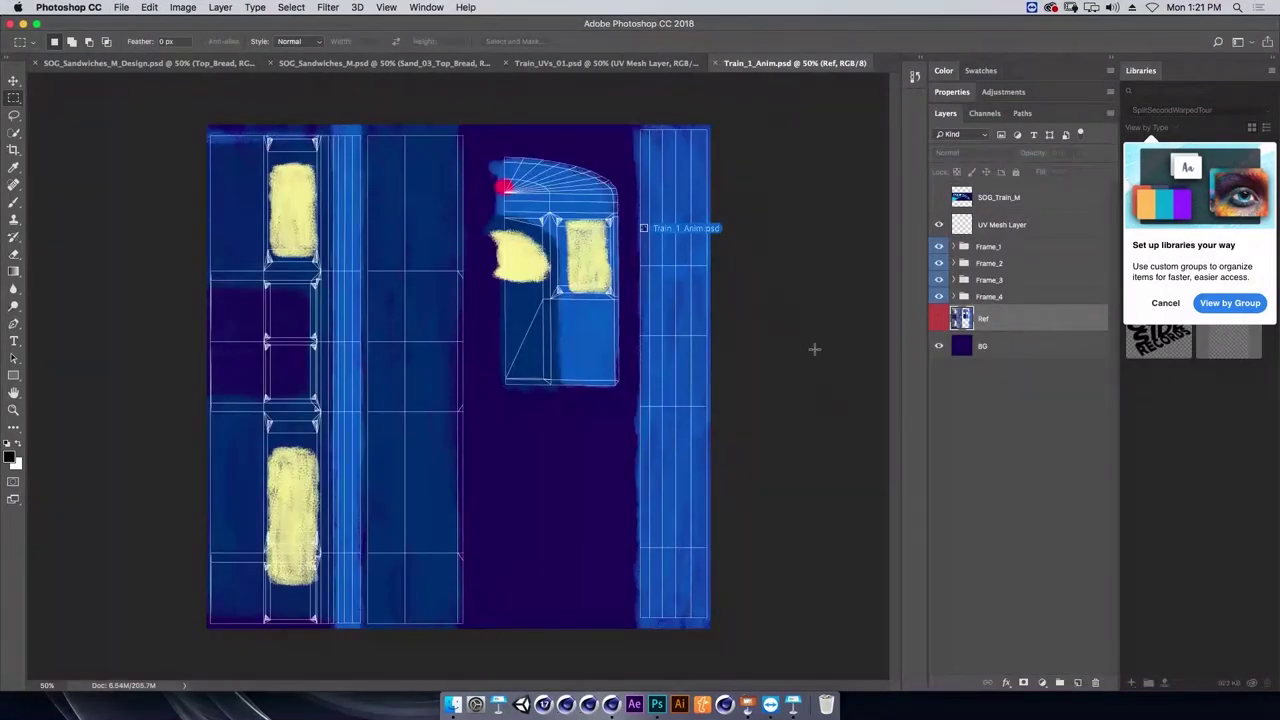
Hide the UV Mesh Layer wireframe overlay in Train_1_Anim.psd.
{"action": "left_click", "coordinate": [990, 224]}
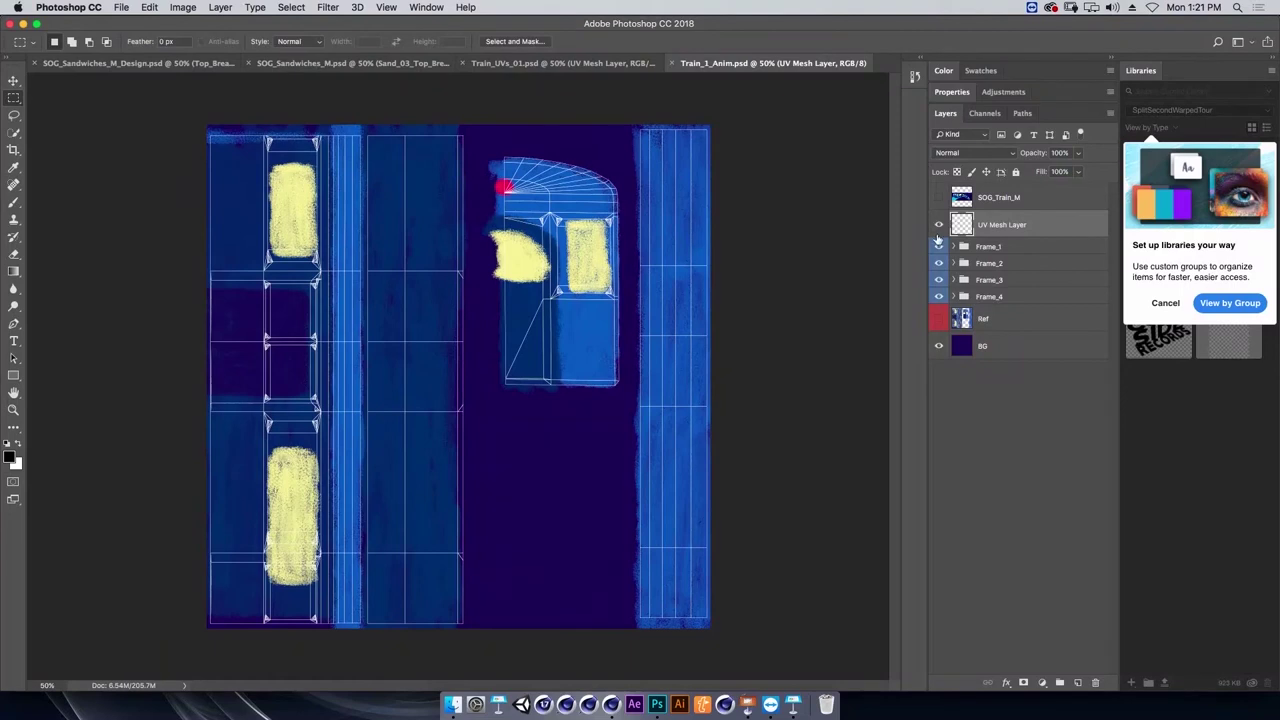
{"action": "left_click", "coordinate": [938, 226]}
{"action": "left_click", "coordinate": [939, 228]}
{"action": "left_click", "coordinate": [938, 226]}
{"action": "left_click", "coordinate": [938, 226]}
{"action": "left_click", "coordinate": [938, 226]}
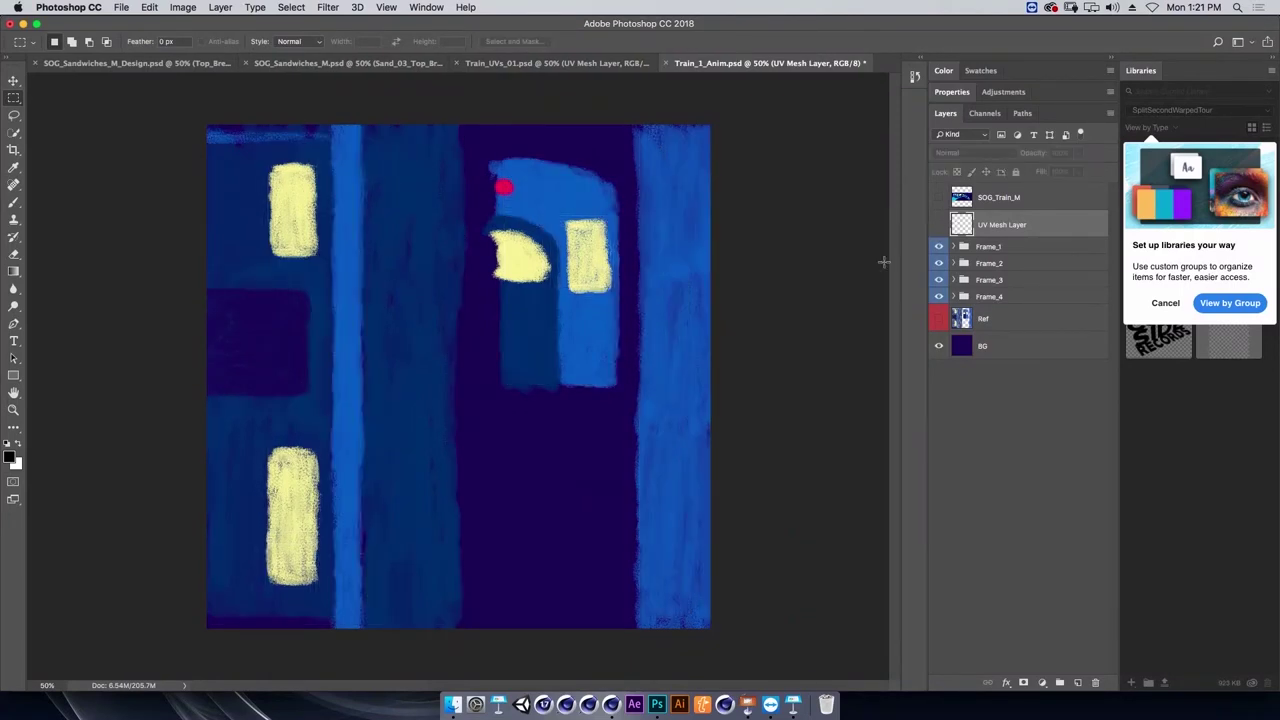
Select Frame_1, then expand the Frame_2 group and keep it visible.
{"action": "left_click", "coordinate": [975, 248]}
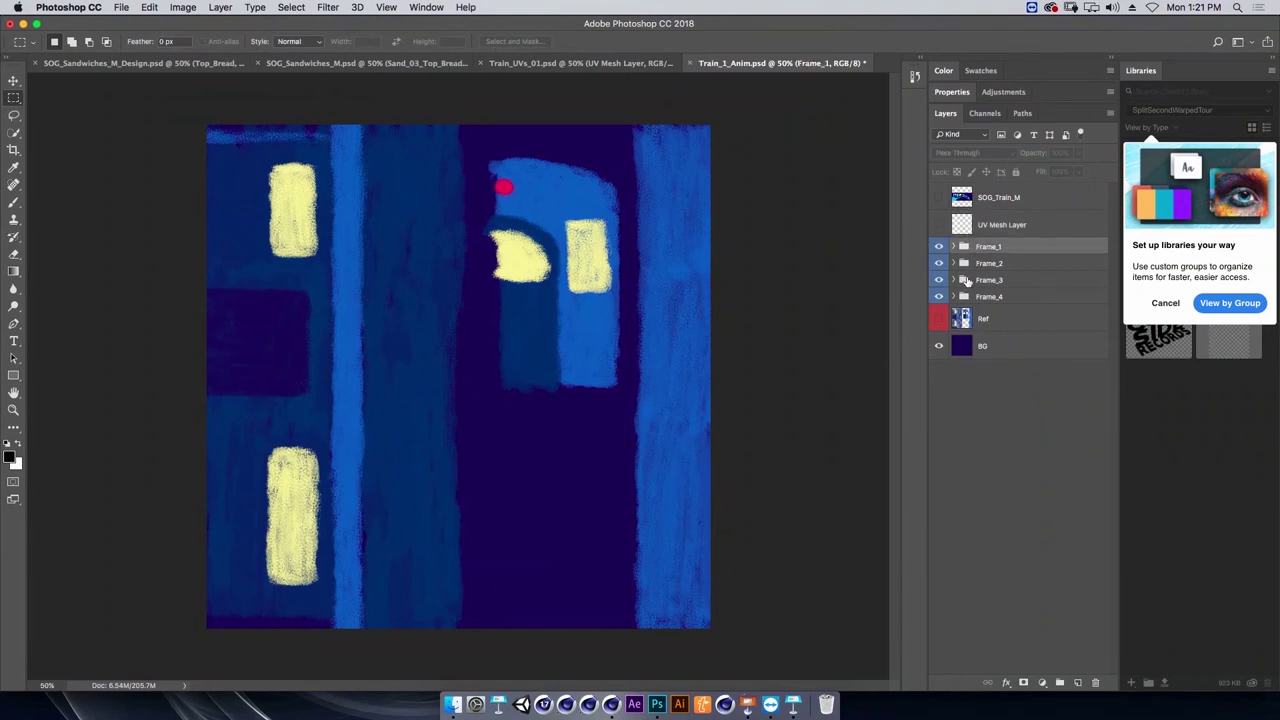
{"action": "left_click", "coordinate": [975, 263]}
{"action": "left_click", "coordinate": [938, 263]}
{"action": "left_click", "coordinate": [938, 263]}
{"action": "left_click", "coordinate": [953, 263]}
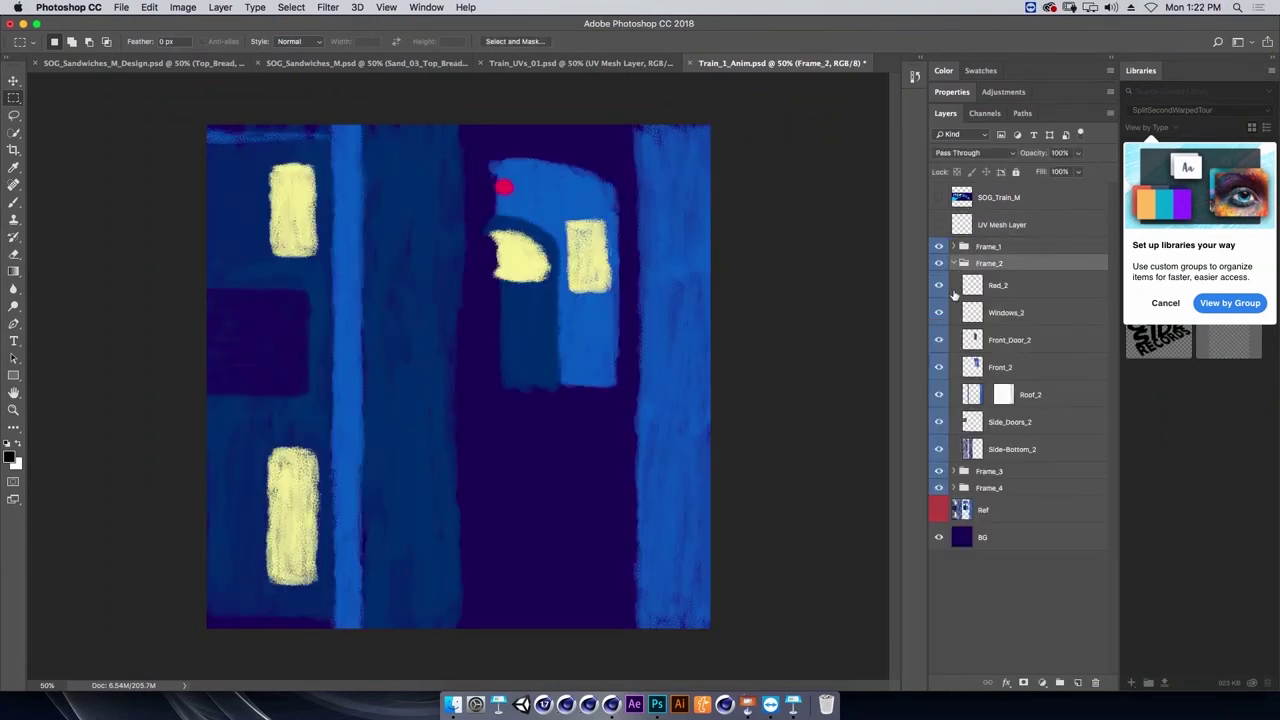
Toggle Frame_2's Red_2, Windows_2, Front_Door_2, Front_2 and Roof_2 layers to see what each paints.
{"action": "left_click", "coordinate": [938, 286]}
{"action": "left_click", "coordinate": [938, 312]}
{"action": "left_click", "coordinate": [938, 312]}
{"action": "left_click", "coordinate": [938, 312]}
{"action": "left_click", "coordinate": [938, 312]}
{"action": "left_click", "coordinate": [938, 340]}
{"action": "left_click", "coordinate": [938, 340]}
{"action": "left_click", "coordinate": [938, 367]}
{"action": "left_click", "coordinate": [938, 367]}
{"action": "left_click", "coordinate": [938, 395]}
{"action": "left_click", "coordinate": [938, 395]}
{"action": "left_click", "coordinate": [427, 8]}
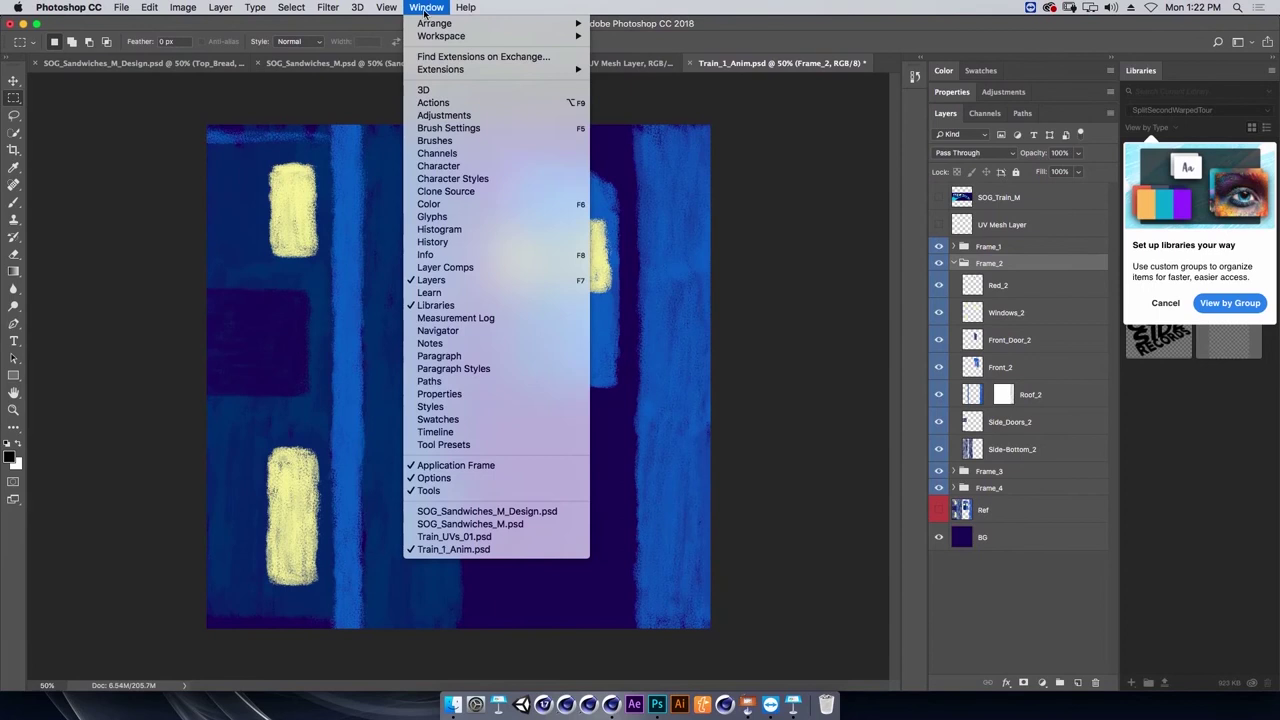
Show the Timeline panel, scrub through the eight frames, and return to frame 01.
{"action": "left_click", "coordinate": [480, 432]}
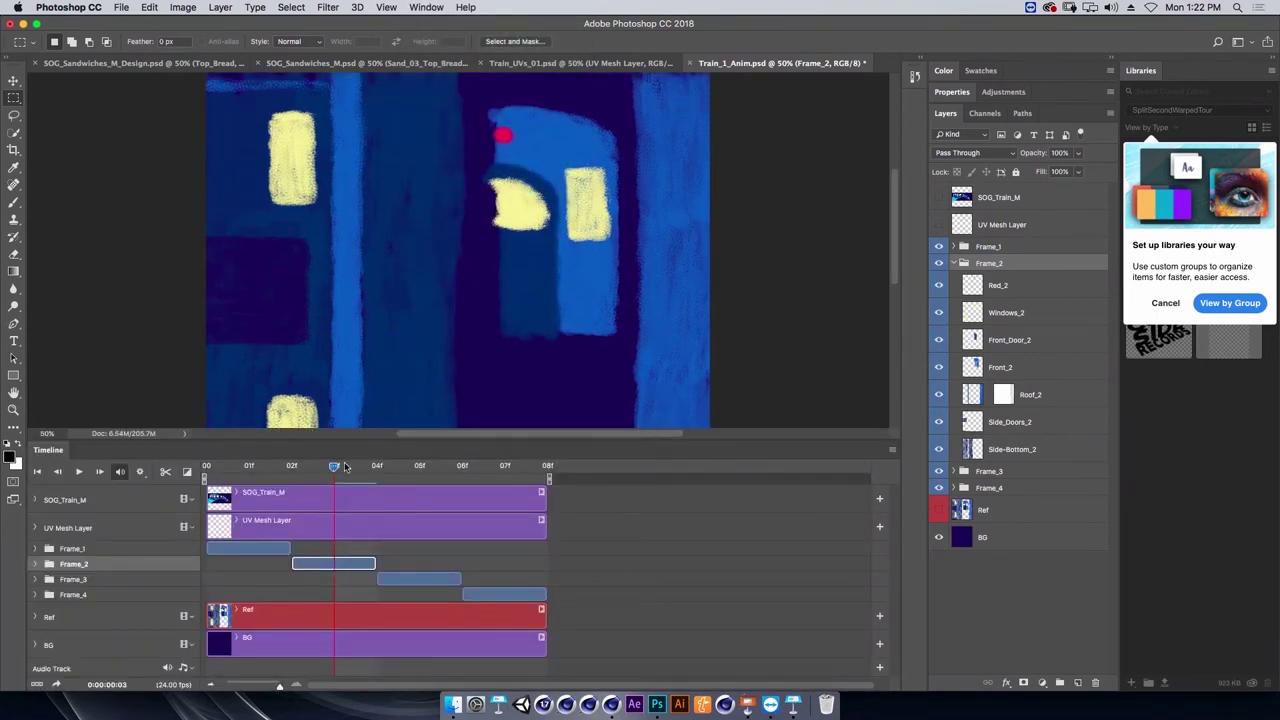
{"action": "mouse_move", "coordinate": [331, 474]}
{"action": "left_mouse_down"}
{"action": "mouse_move", "coordinate": [206, 474]}
{"action": "mouse_move", "coordinate": [509, 470]}
{"action": "mouse_move", "coordinate": [230, 465]}
{"action": "mouse_move", "coordinate": [478, 472]}
{"action": "mouse_move", "coordinate": [252, 489]}
{"action": "mouse_move", "coordinate": [460, 485]}
{"action": "left_mouse_up"}
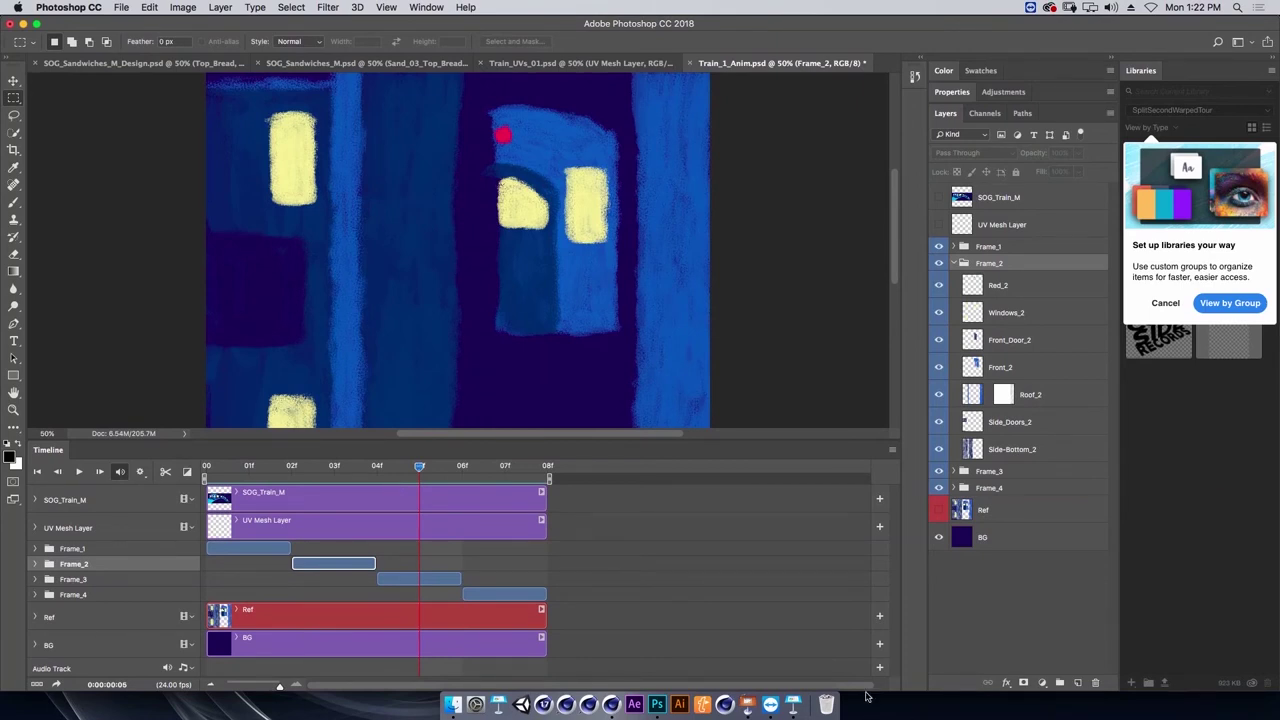
{"action": "left_click_drag", "start_coordinate": [420, 468], "coordinate": [245, 494]}
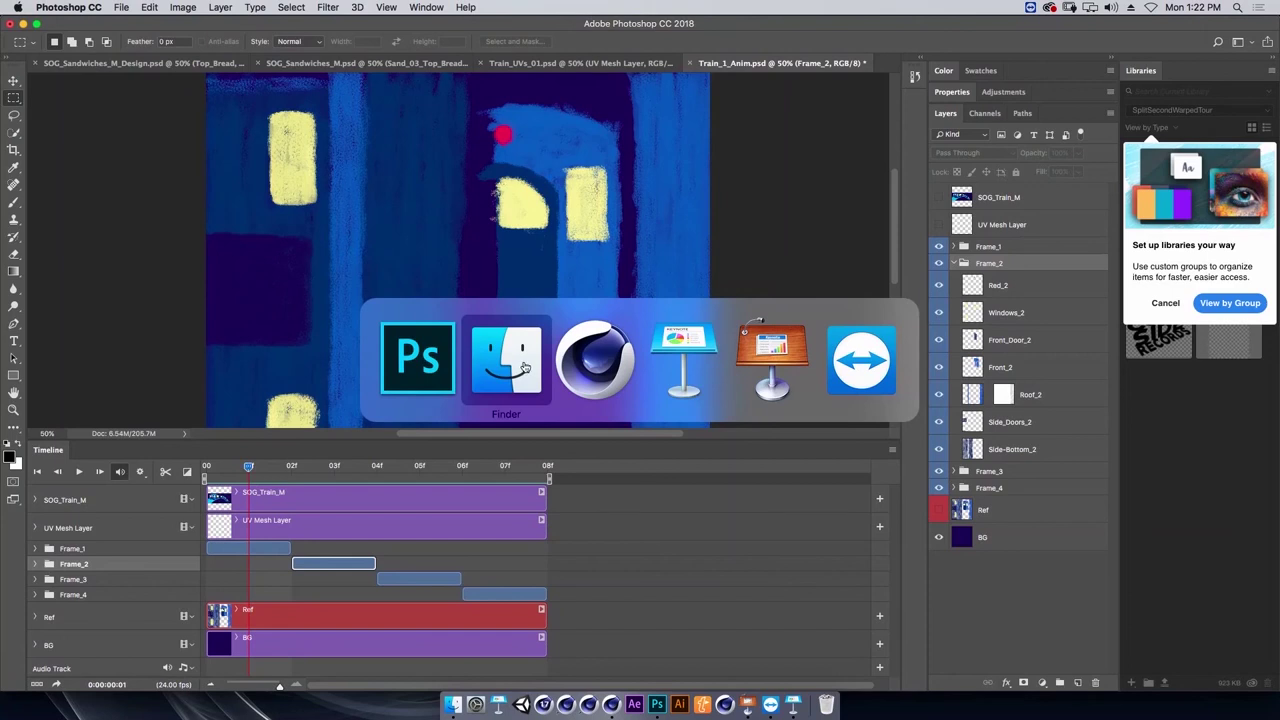
Preview the Transit_tex_Anim texture frames one by one in Quick Look.
{"action": "left_click", "coordinate": [520, 370]}
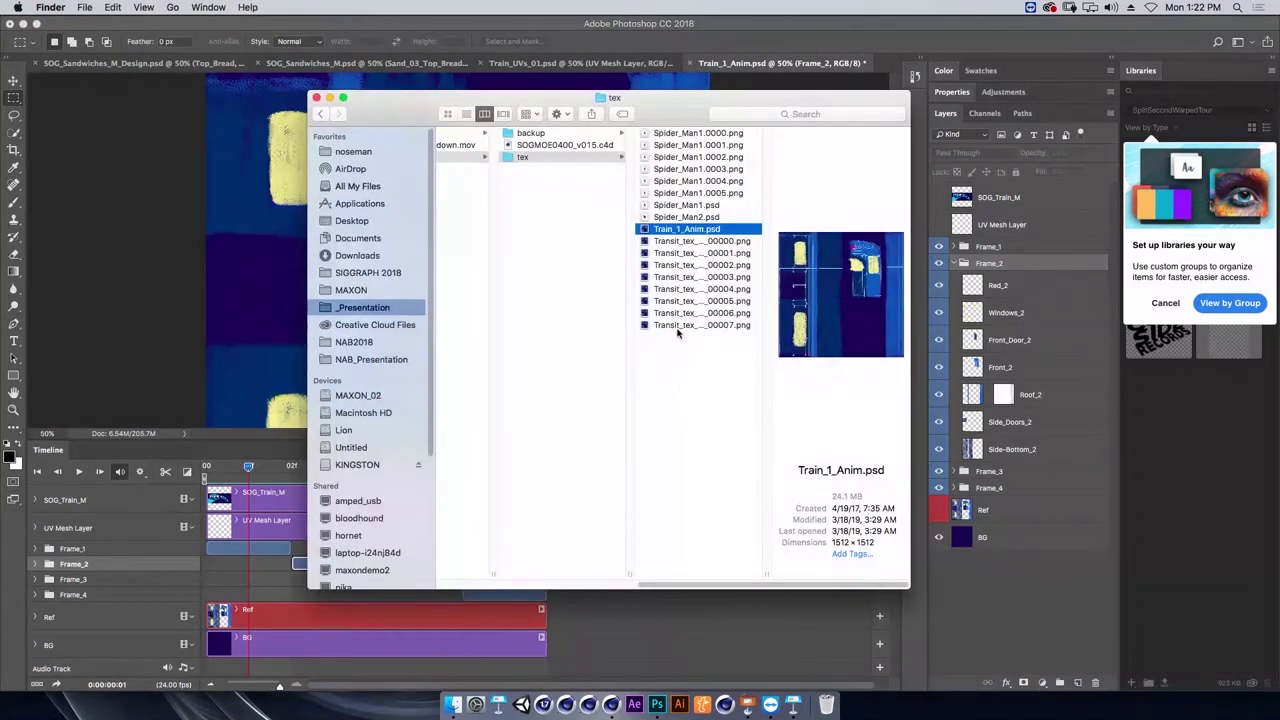
{"action": "key", "text": "Down"}
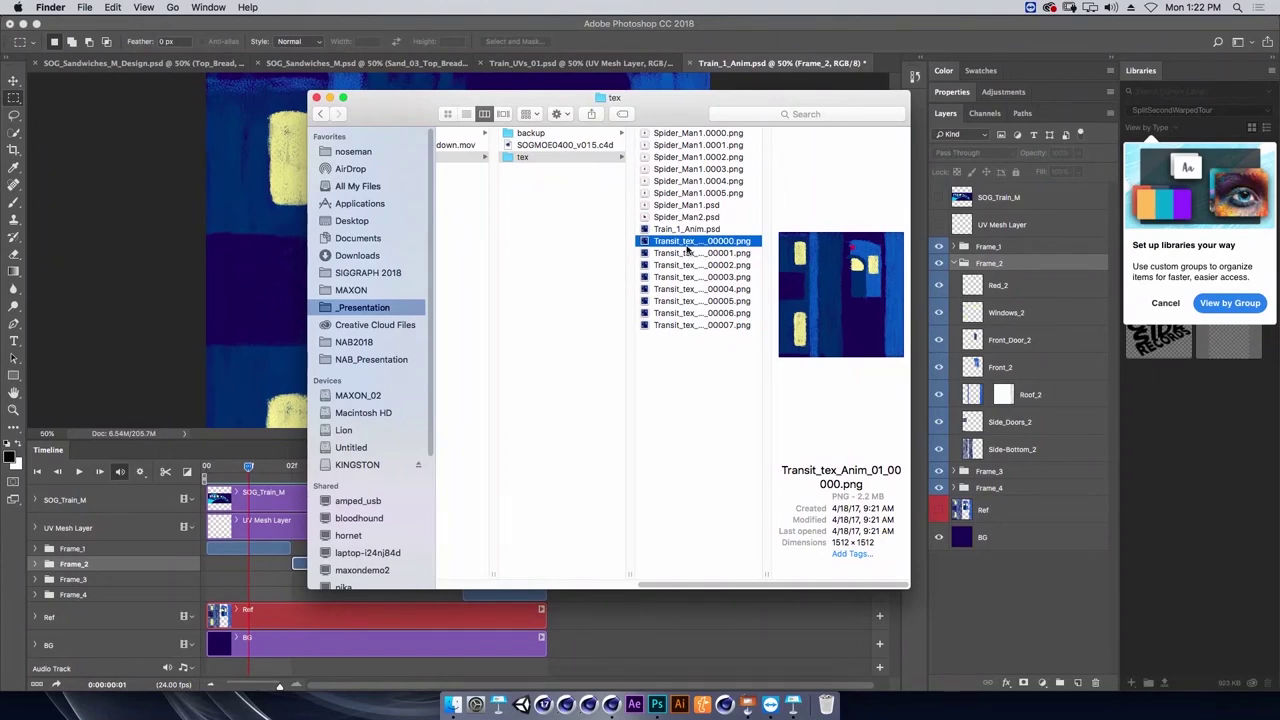
{"action": "key", "text": "space"}
{"action": "key", "text": "Down"}
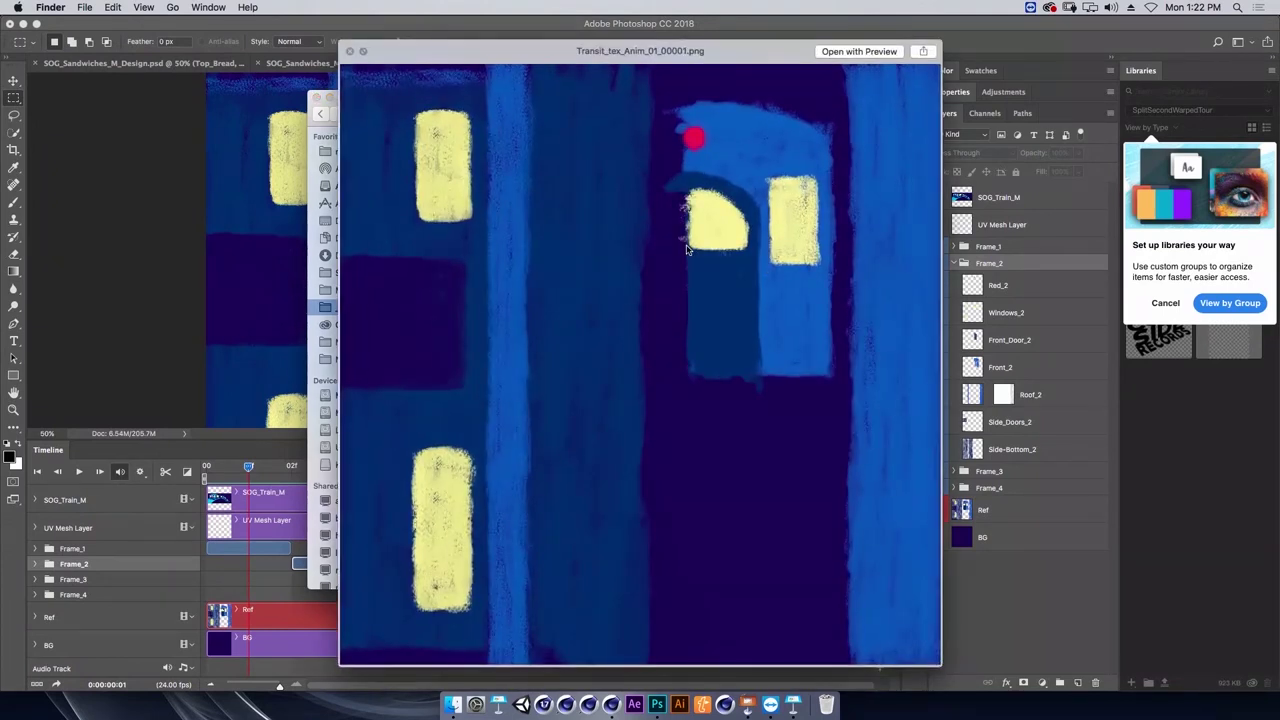
{"action": "key", "text": "Down"}
{"action": "key", "text": "Down"}
{"action": "key", "text": "Down"}
{"action": "key", "text": "Down"}
{"action": "key", "text": "Down"}
{"action": "key", "text": "Down"}
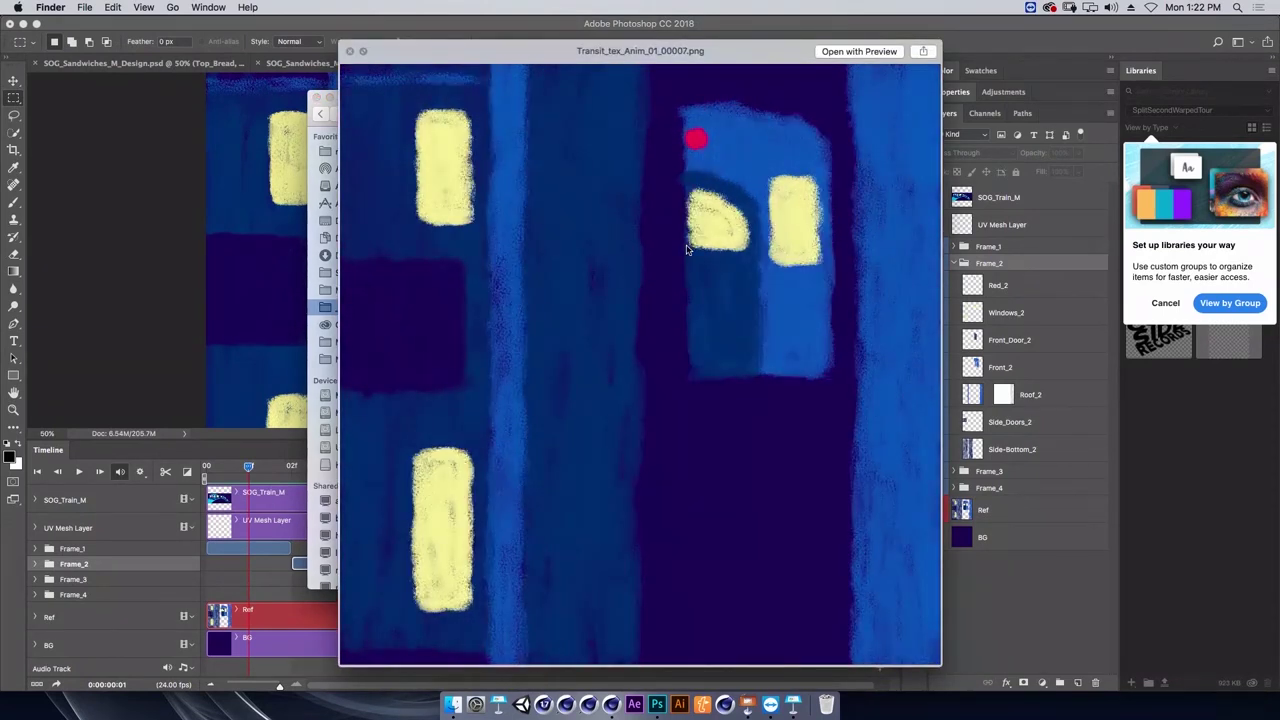
{"action": "key", "text": "Down"}
{"action": "key", "text": "Down"}
{"action": "key", "text": "Down"}
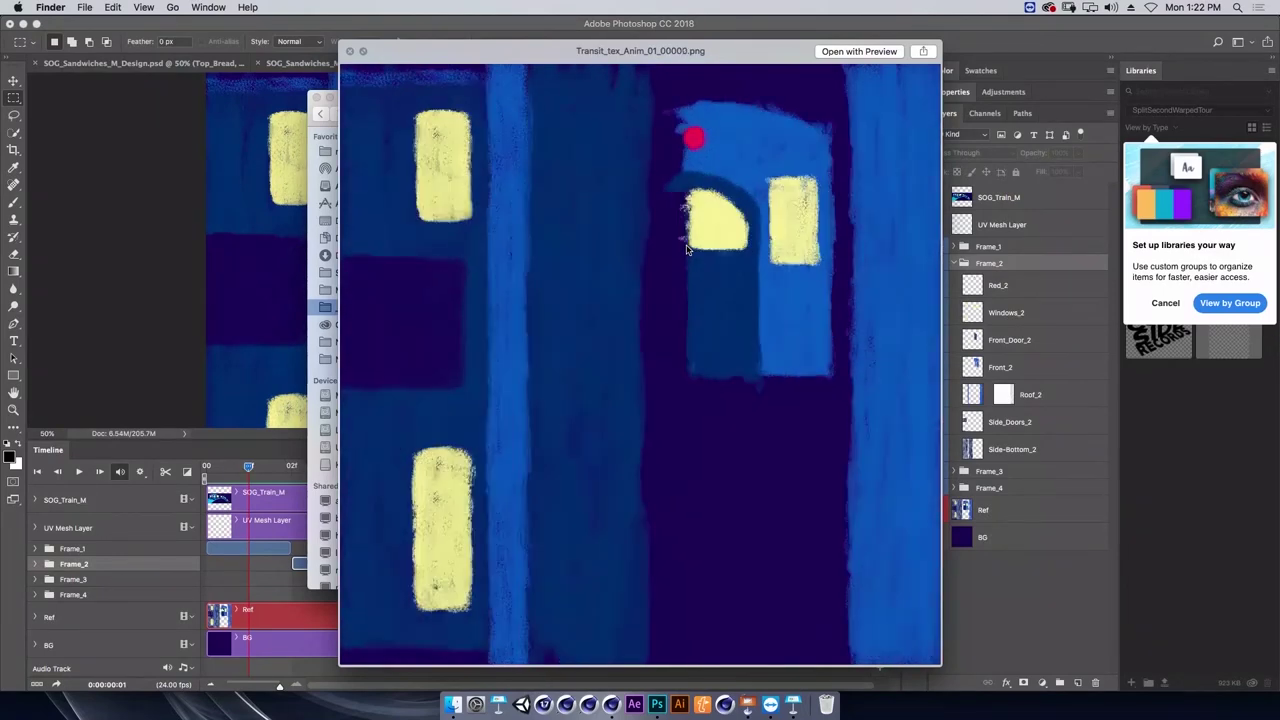
{"action": "key", "text": "Down"}
{"action": "key", "text": "space"}
{"action": "key", "text": "Down"}
{"action": "key", "text": "space"}
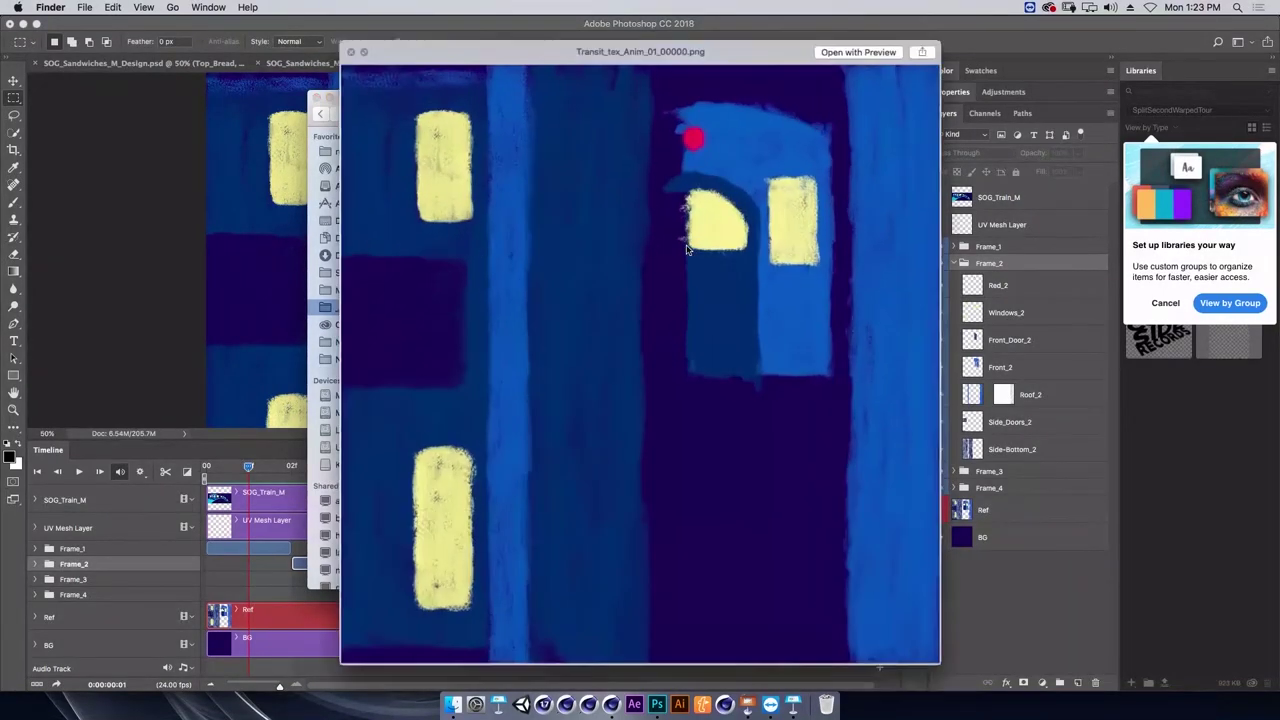
{"action": "key", "text": "Down"}
{"action": "key", "text": "Down"}
{"action": "key", "text": "Down"}
{"action": "key", "text": "space"}
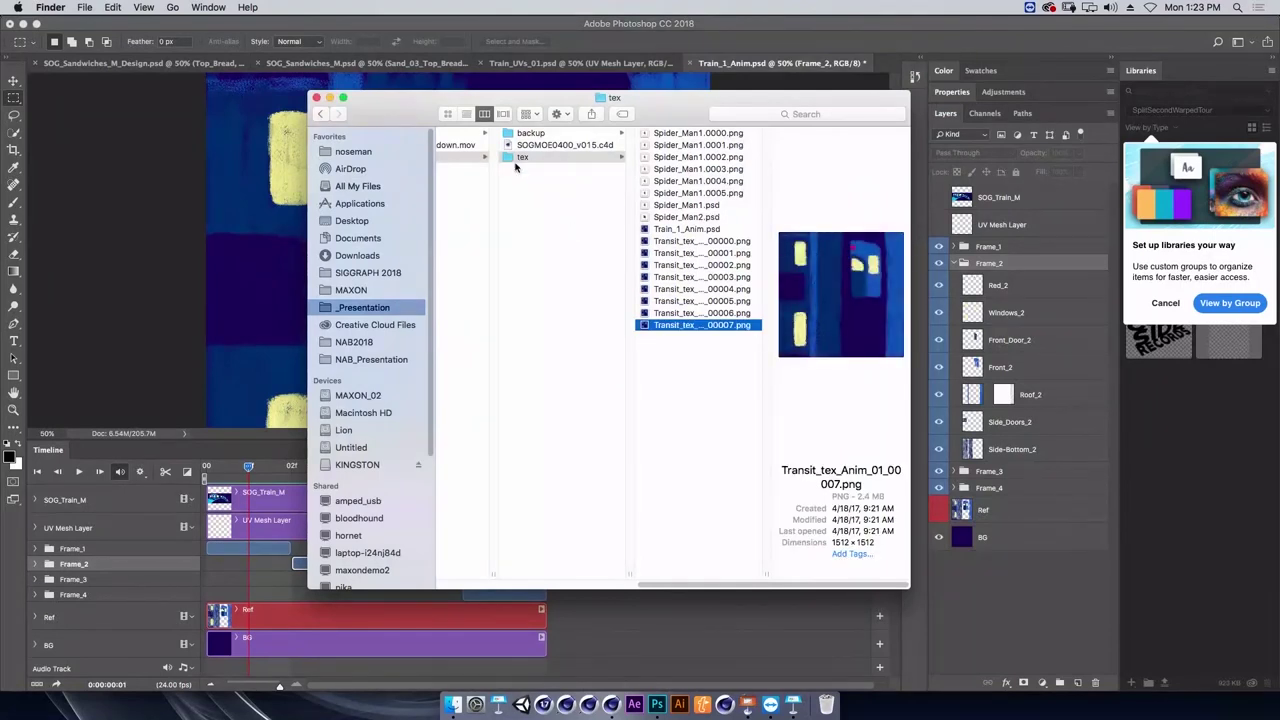
Open SOGMOE0400_v015.c4d from the 03_Final folder in Cinema 4D.
{"action": "left_click", "coordinate": [508, 146]}
{"action": "left_click", "coordinate": [510, 195]}
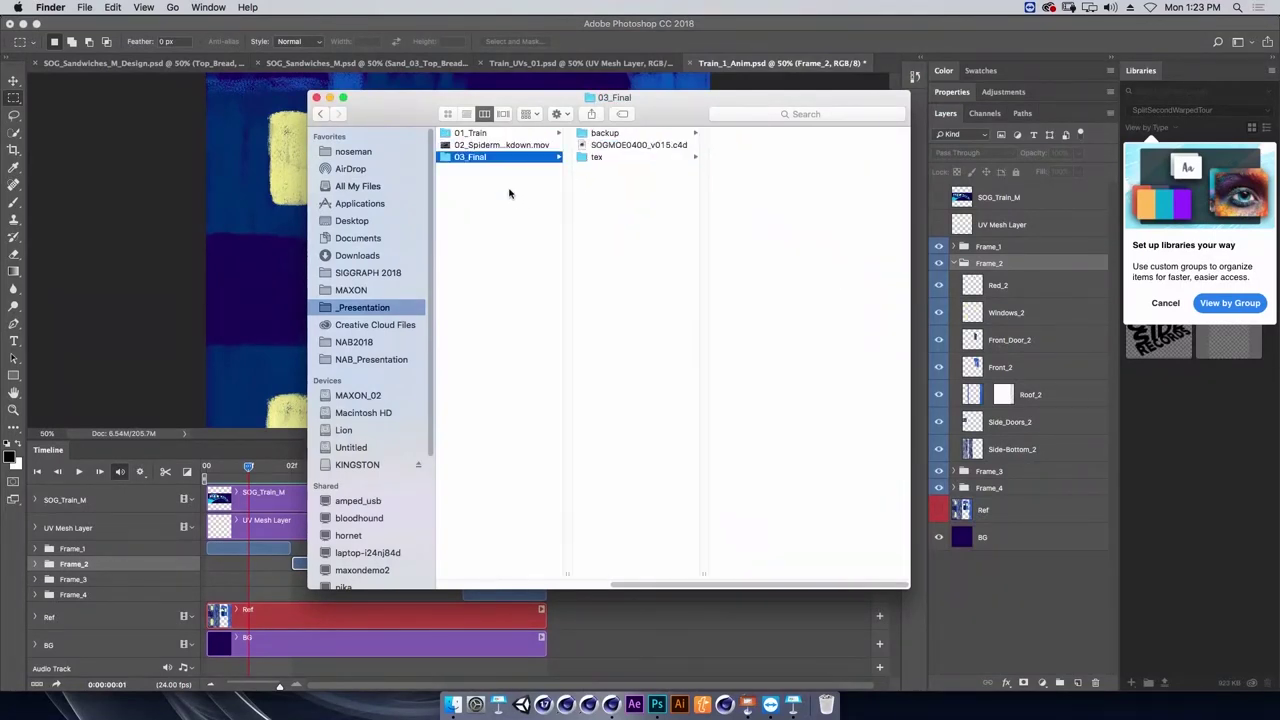
{"action": "double_click", "coordinate": [583, 146]}
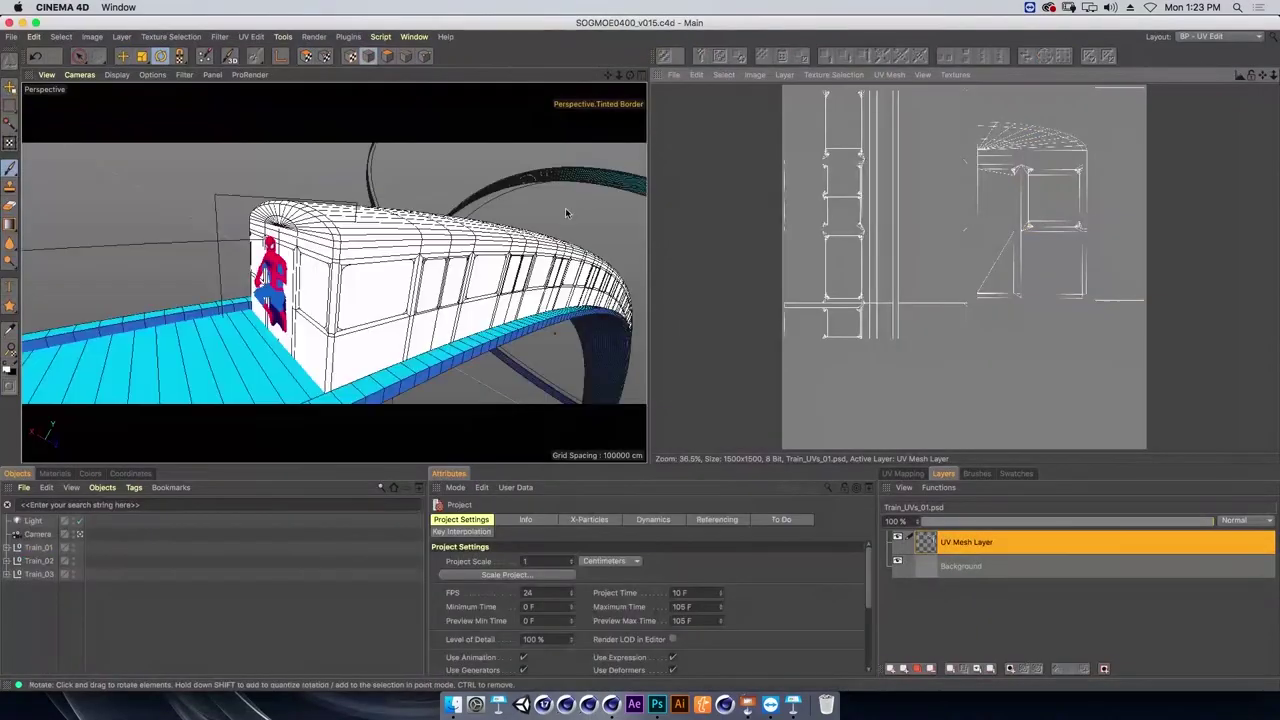
Switch to the Startup layout and create a new material in the Material Manager.
{"action": "left_click", "coordinate": [1190, 36]}
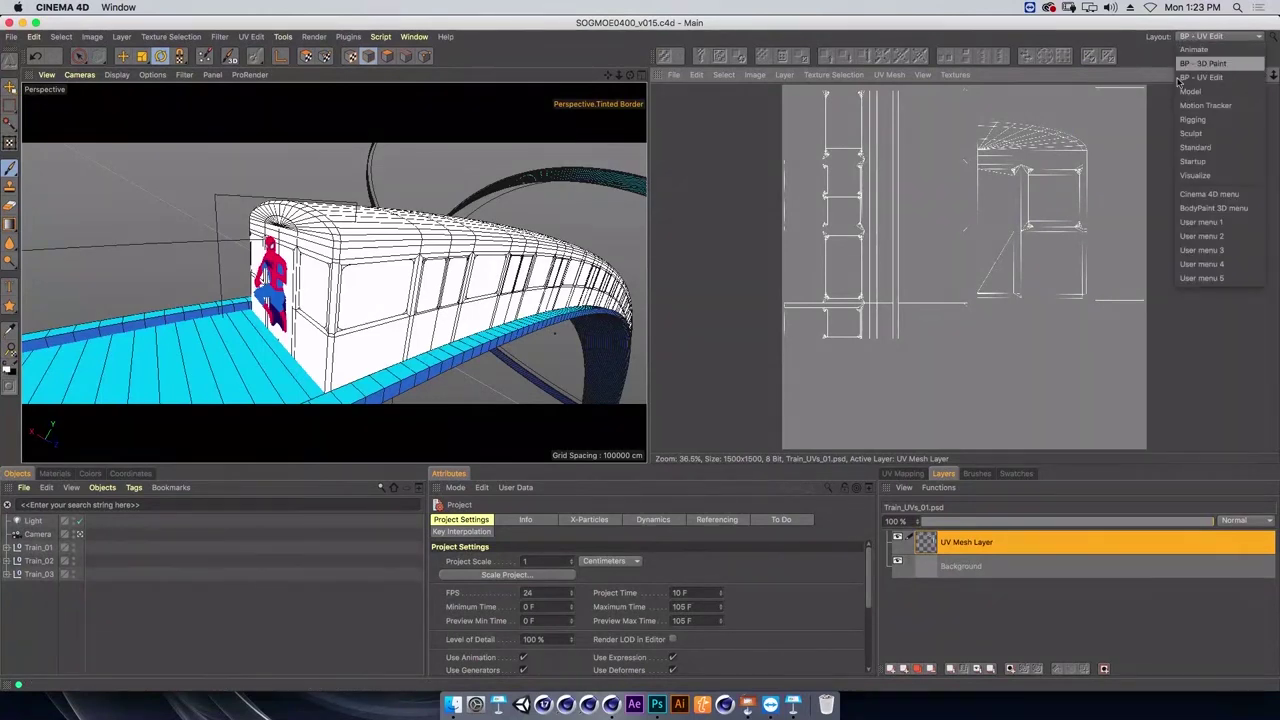
{"action": "left_click", "coordinate": [1190, 158]}
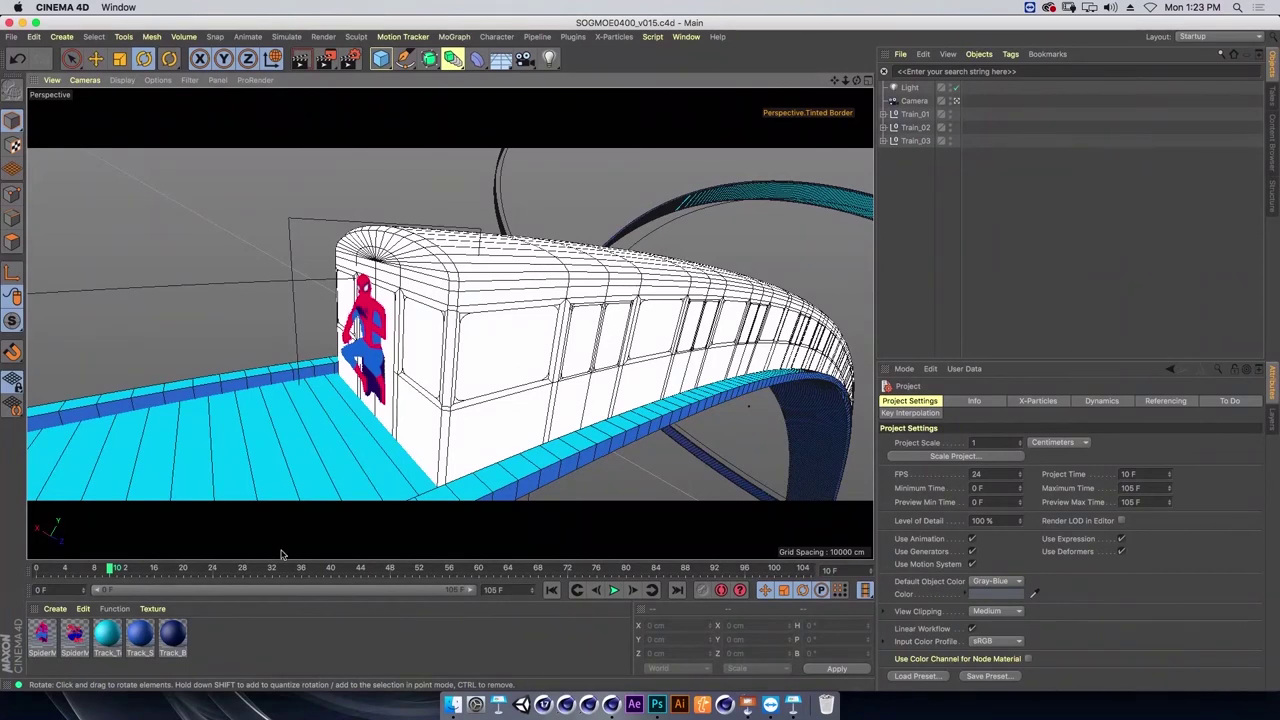
{"action": "double_click", "coordinate": [215, 640]}
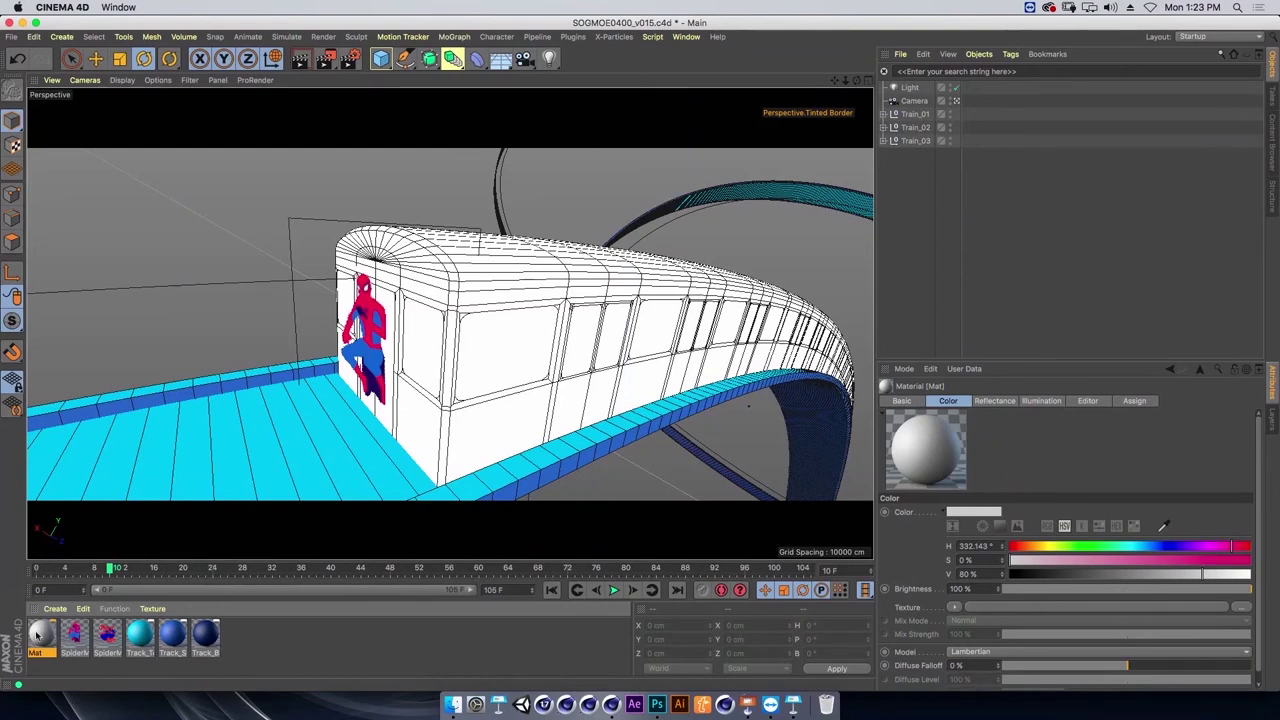
Rename the new material to Train Anim.
{"action": "double_click", "coordinate": [38, 634]}
{"action": "type", "text": "Ra"}
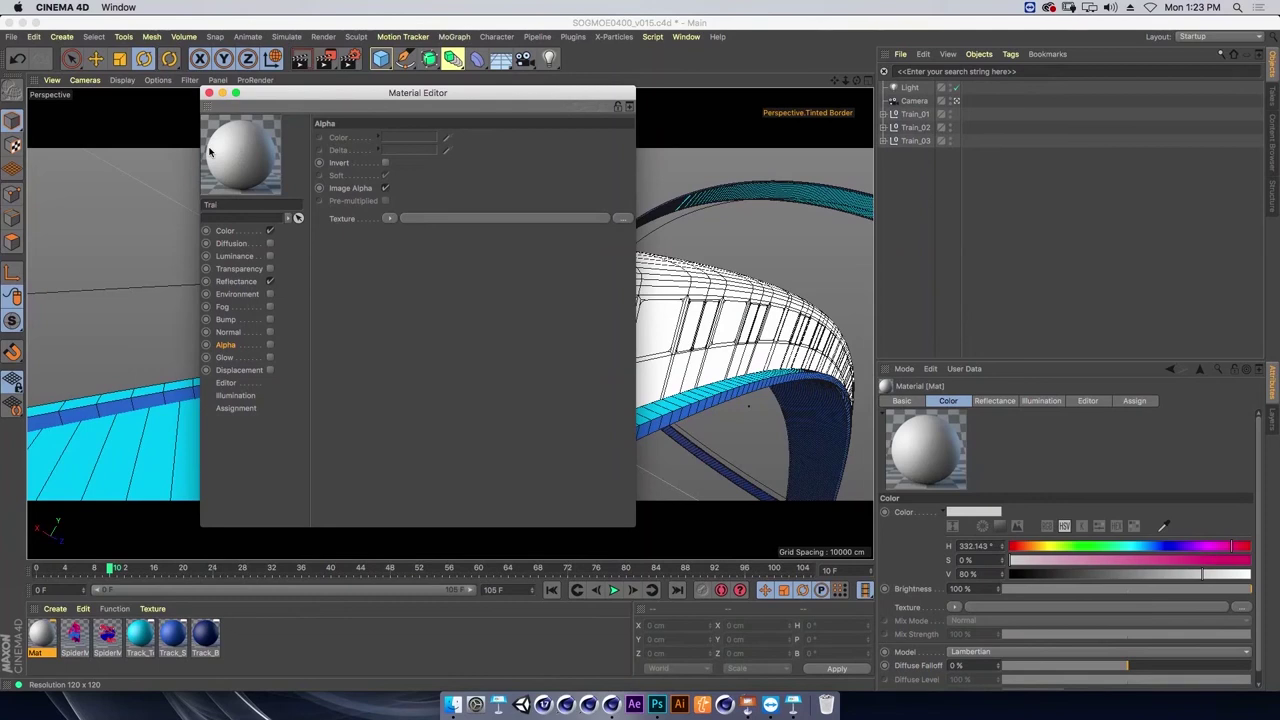
{"action": "type", "text": " Anim"}
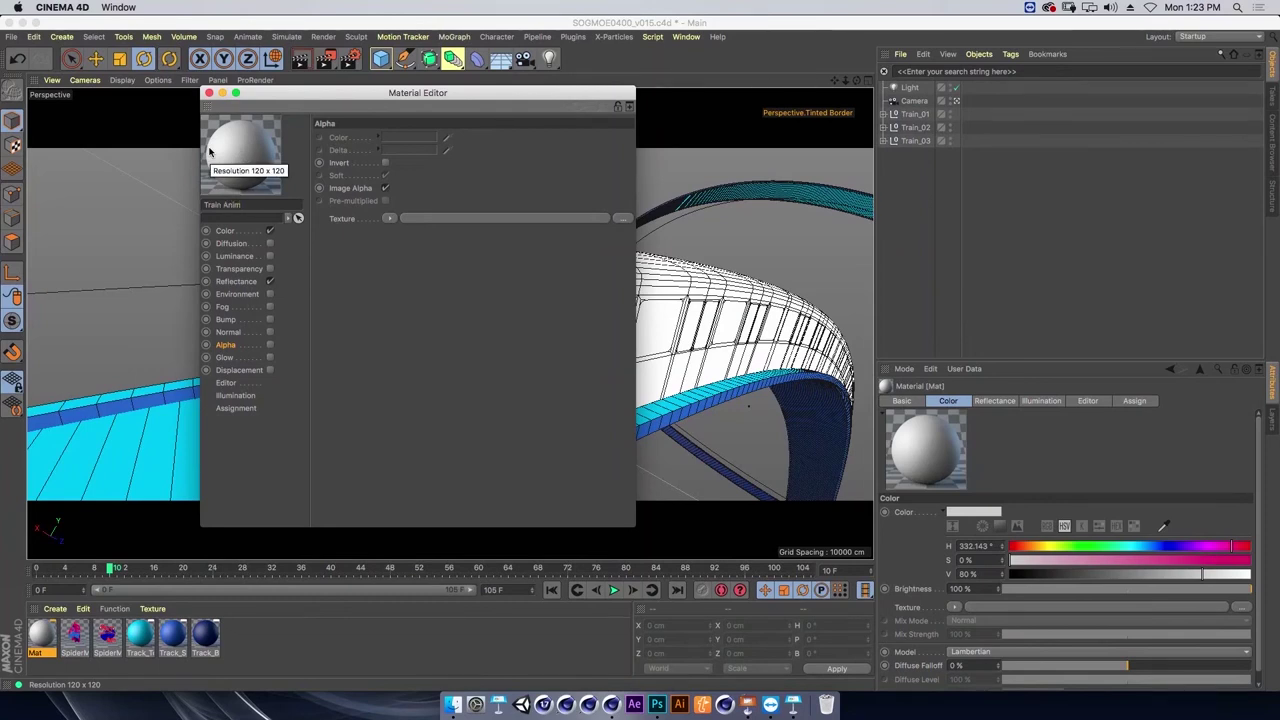
{"action": "key", "text": "Return"}
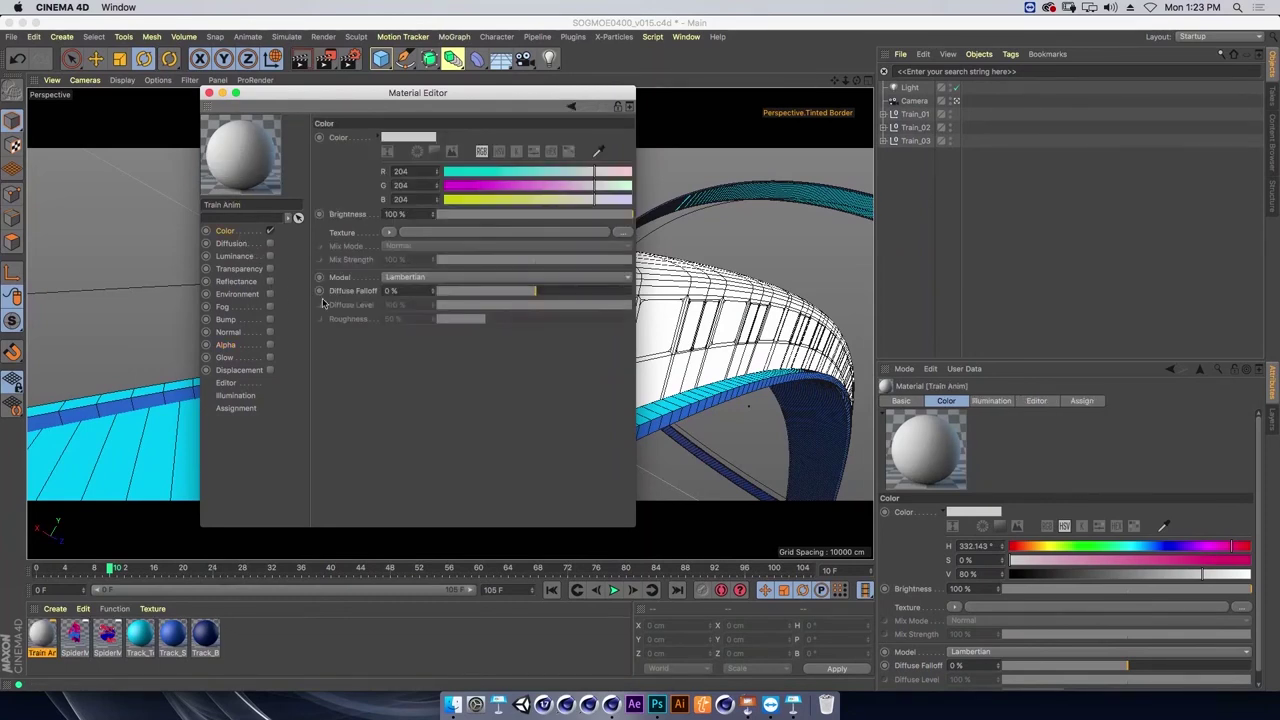
Load Transit_tex_Anim_01_00000.png from 03_Final/tex as the Color channel texture, then close the editor.
{"action": "left_click", "coordinate": [389, 232]}
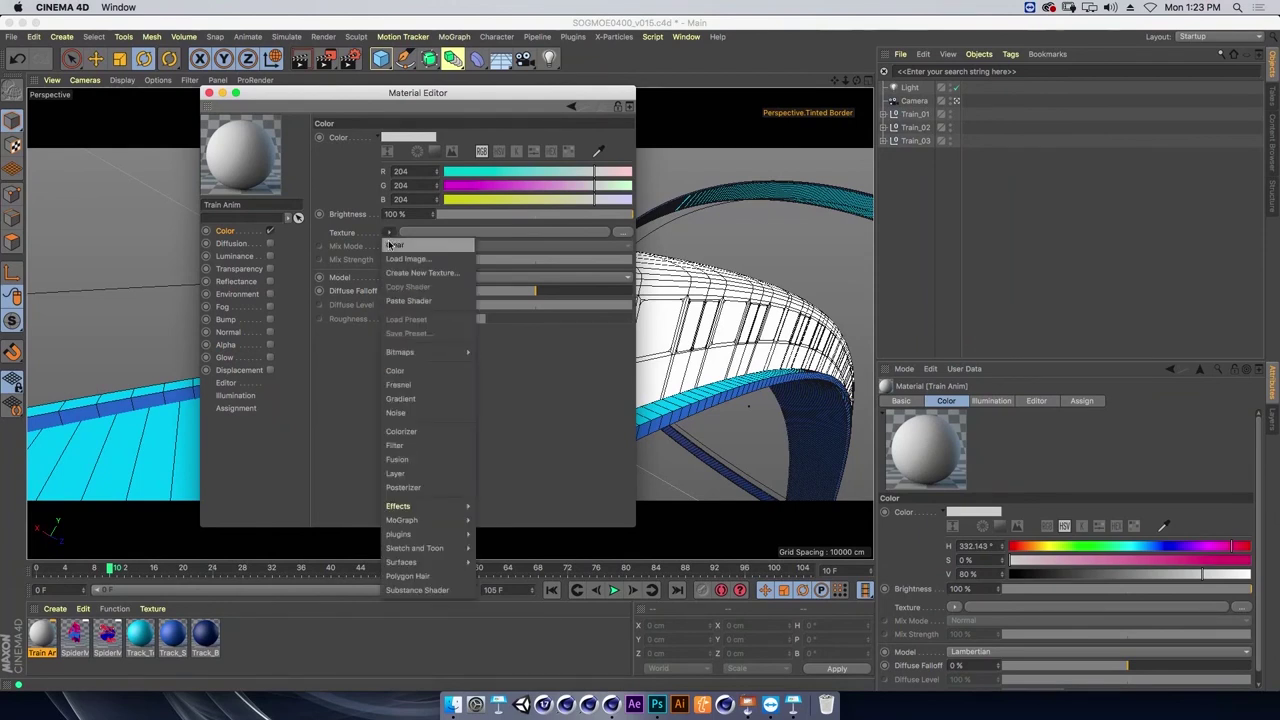
{"action": "left_click", "coordinate": [407, 258]}
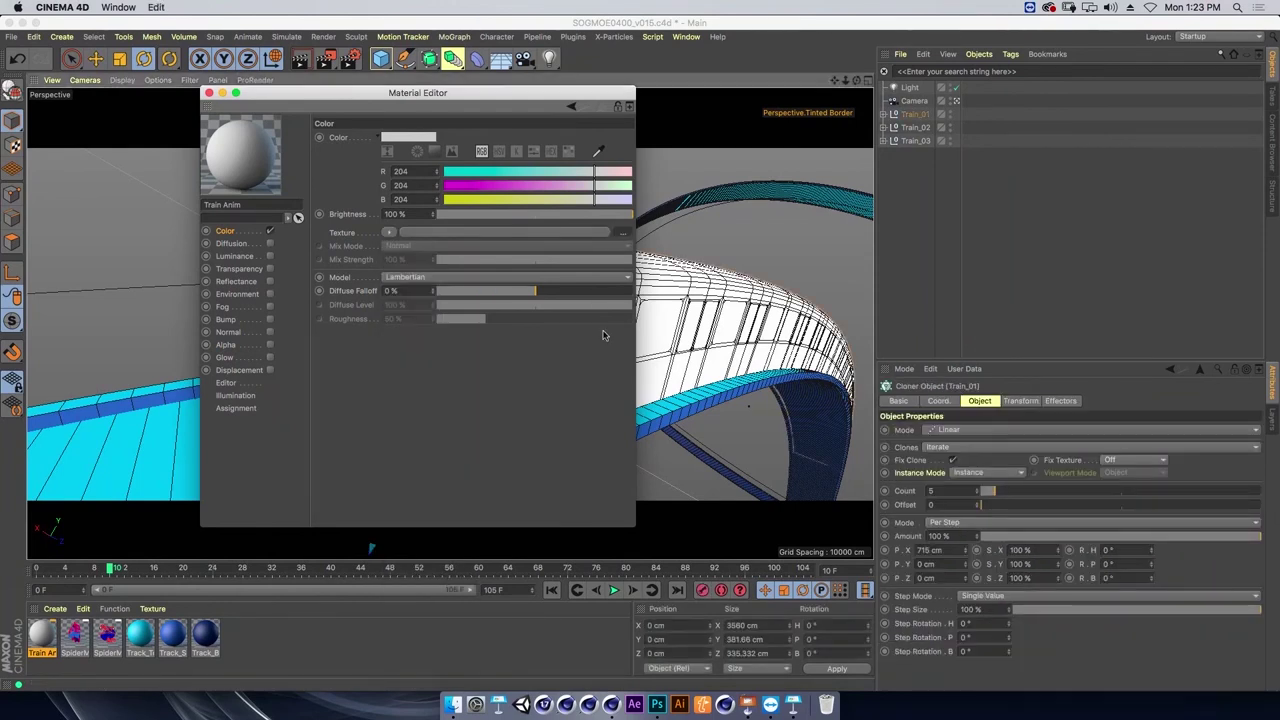
{"action": "left_click", "coordinate": [85, 275]}
{"action": "left_click", "coordinate": [237, 135]}
{"action": "left_click", "coordinate": [264, 144]}
{"action": "left_click", "coordinate": [251, 168]}
{"action": "left_click", "coordinate": [396, 134]}
{"action": "left_click", "coordinate": [450, 157]}
{"action": "left_click", "coordinate": [578, 157]}
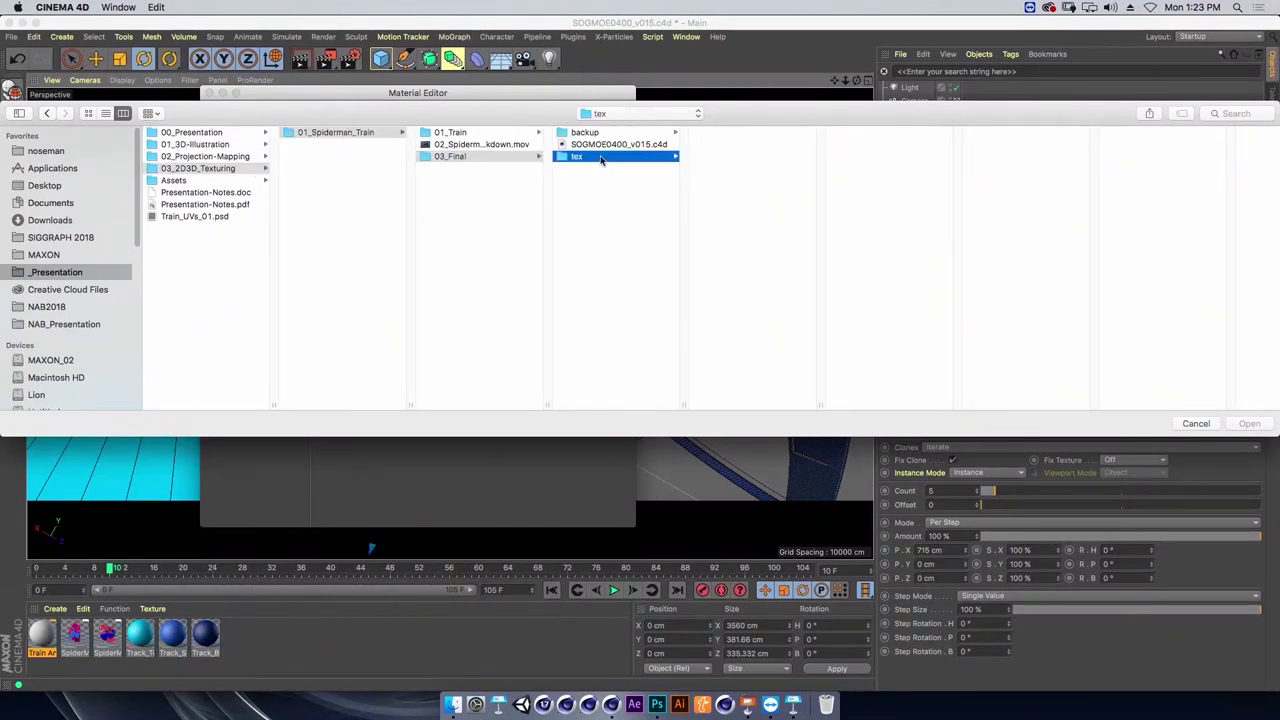
{"action": "left_click", "coordinate": [750, 240]}
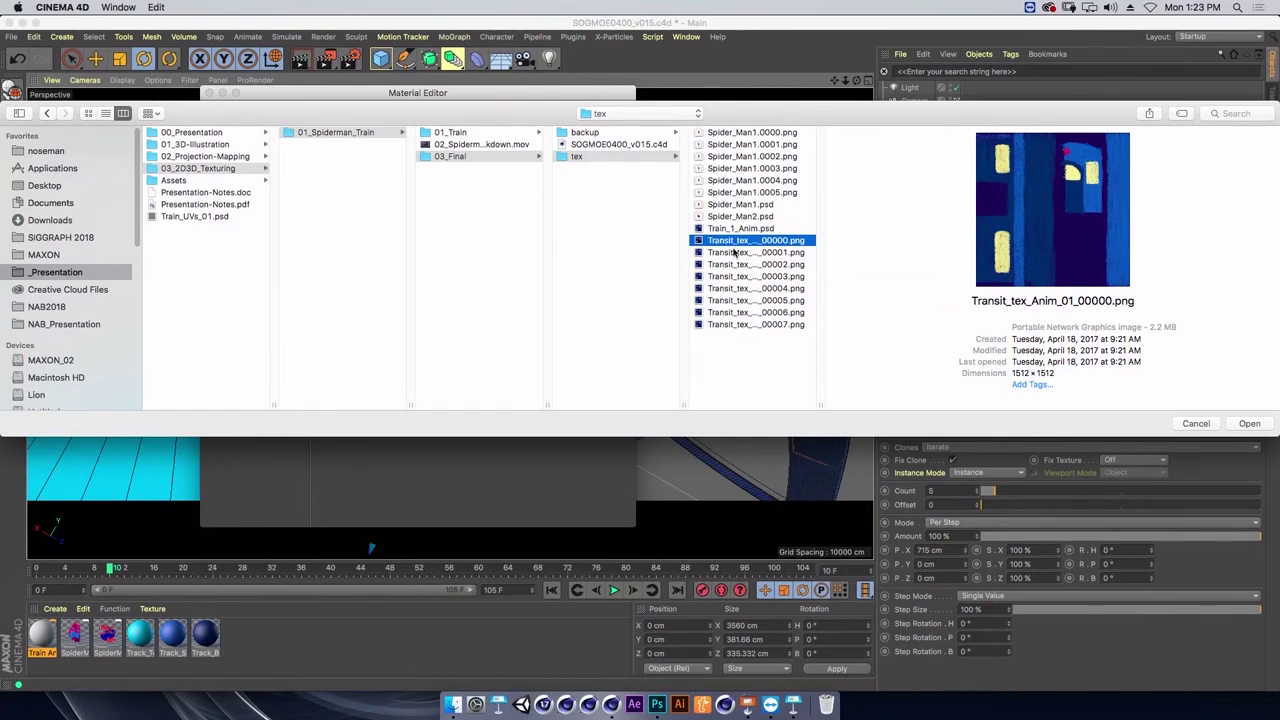
{"action": "left_click", "coordinate": [1249, 423]}
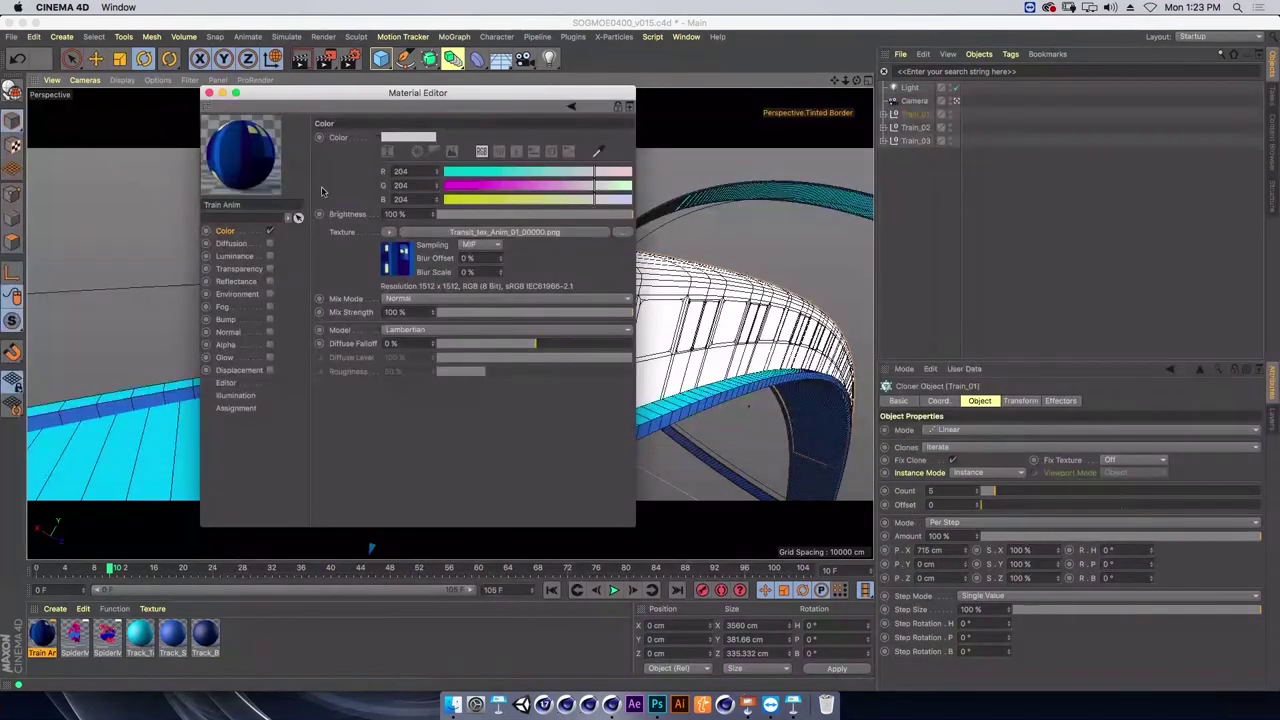
{"action": "left_click", "coordinate": [208, 93]}
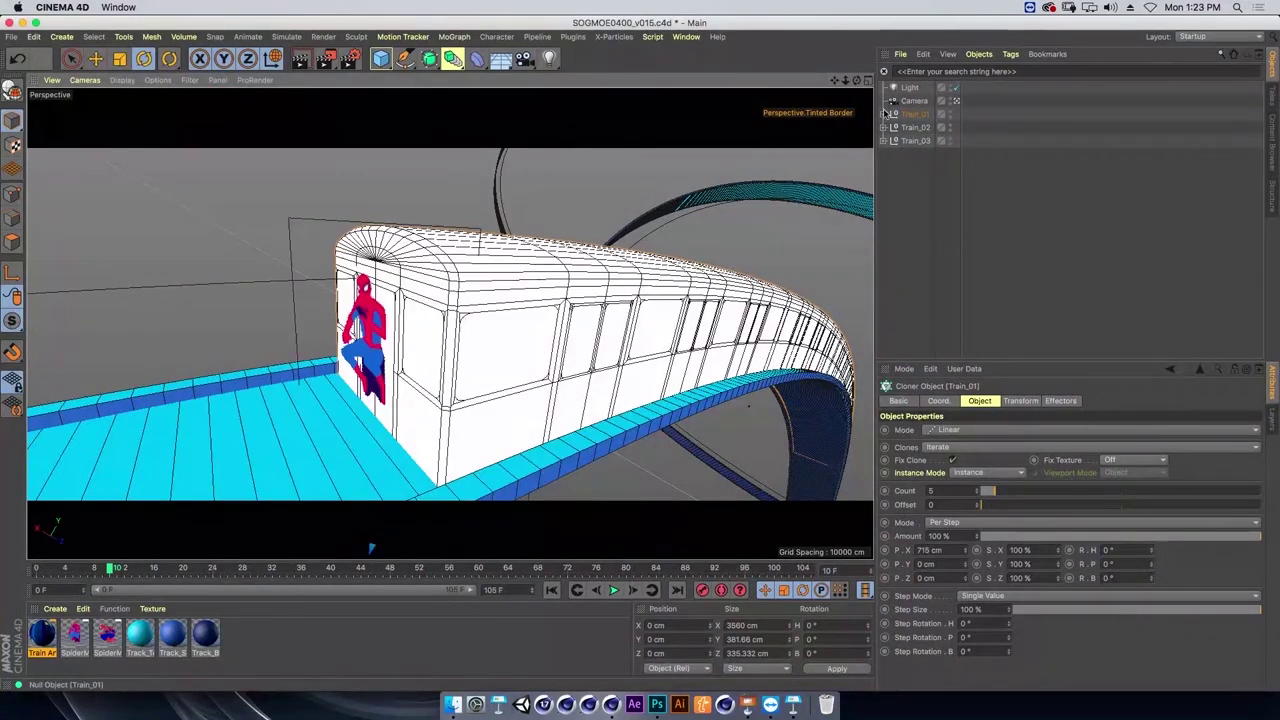
Expand the Train_01 hierarchy down to Train_2 and apply the Train Anim material to it.
{"action": "left_click", "coordinate": [885, 114]}
{"action": "left_click", "coordinate": [884, 114]}
{"action": "left_click", "coordinate": [901, 127]}
{"action": "left_click", "coordinate": [907, 155]}
{"action": "left_click", "coordinate": [903, 167]}
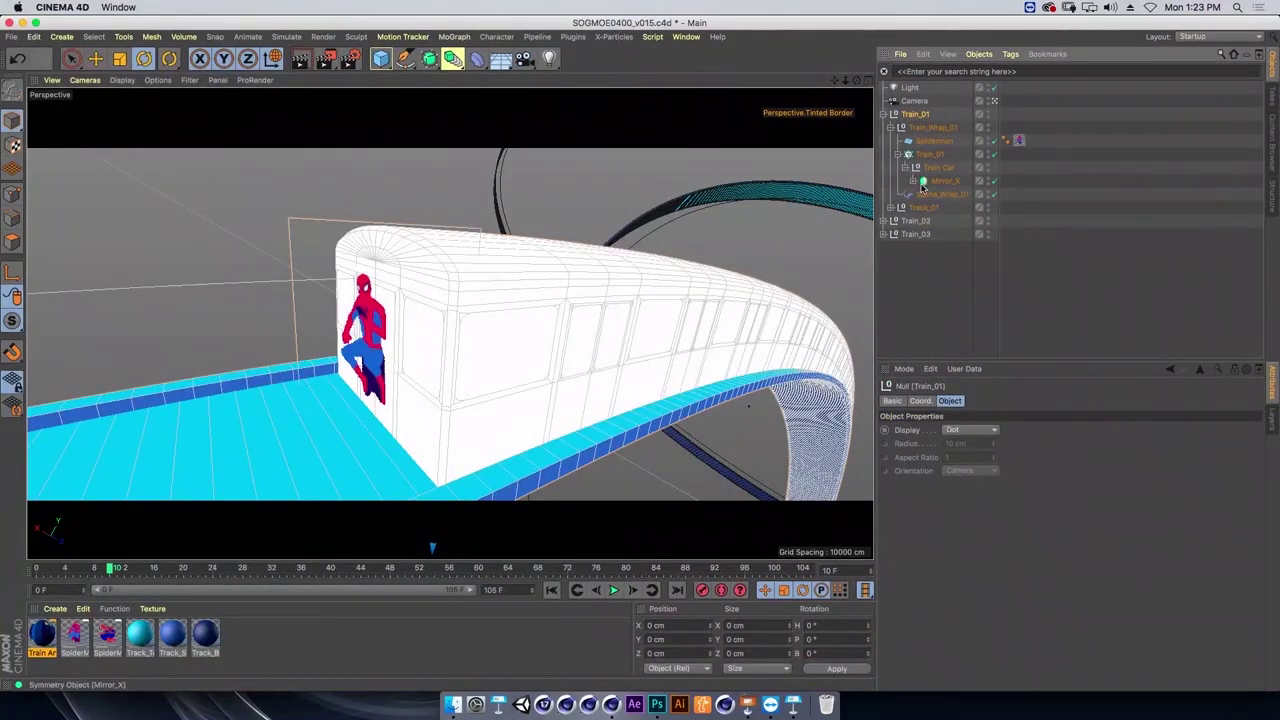
{"action": "left_click", "coordinate": [912, 181]}
{"action": "left_click", "coordinate": [919, 194]}
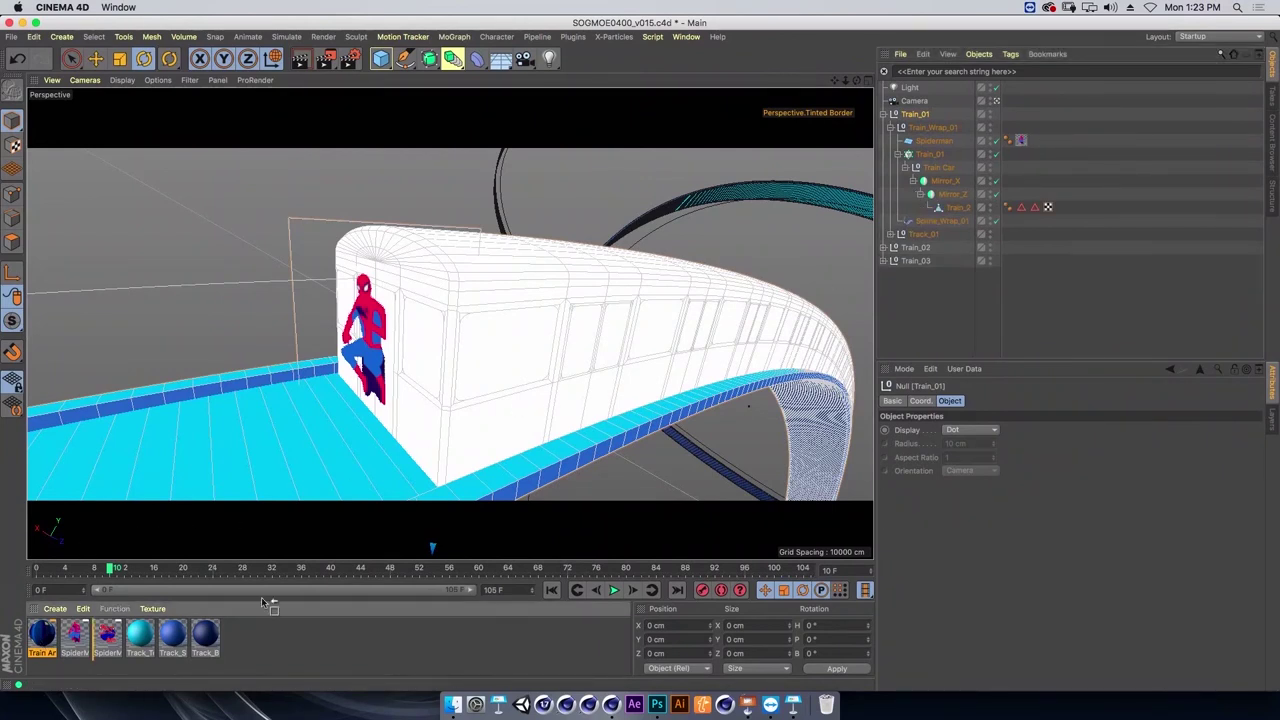
{"action": "left_click_drag", "start_coordinate": [986, 207], "coordinate": [962, 209]}
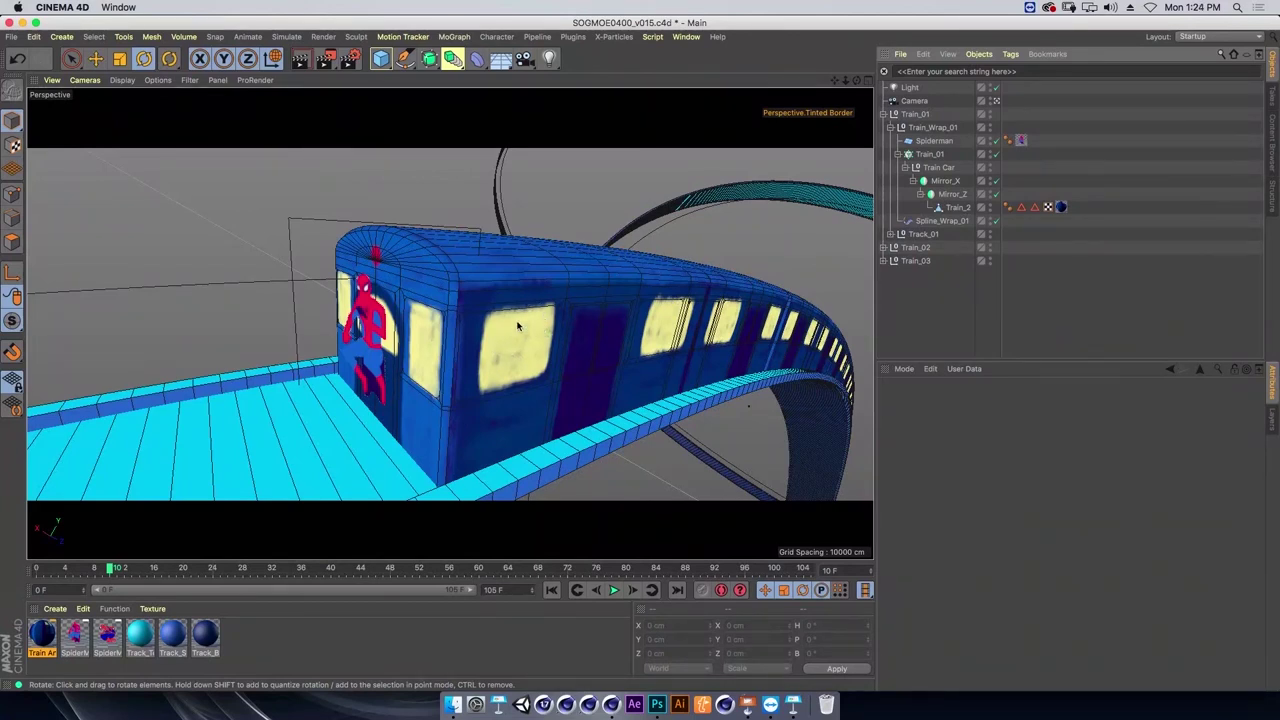
Set the viewport to Gouraud Shading and scrub the timeline around frame 20 to watch the train.
{"action": "left_click", "coordinate": [122, 80]}
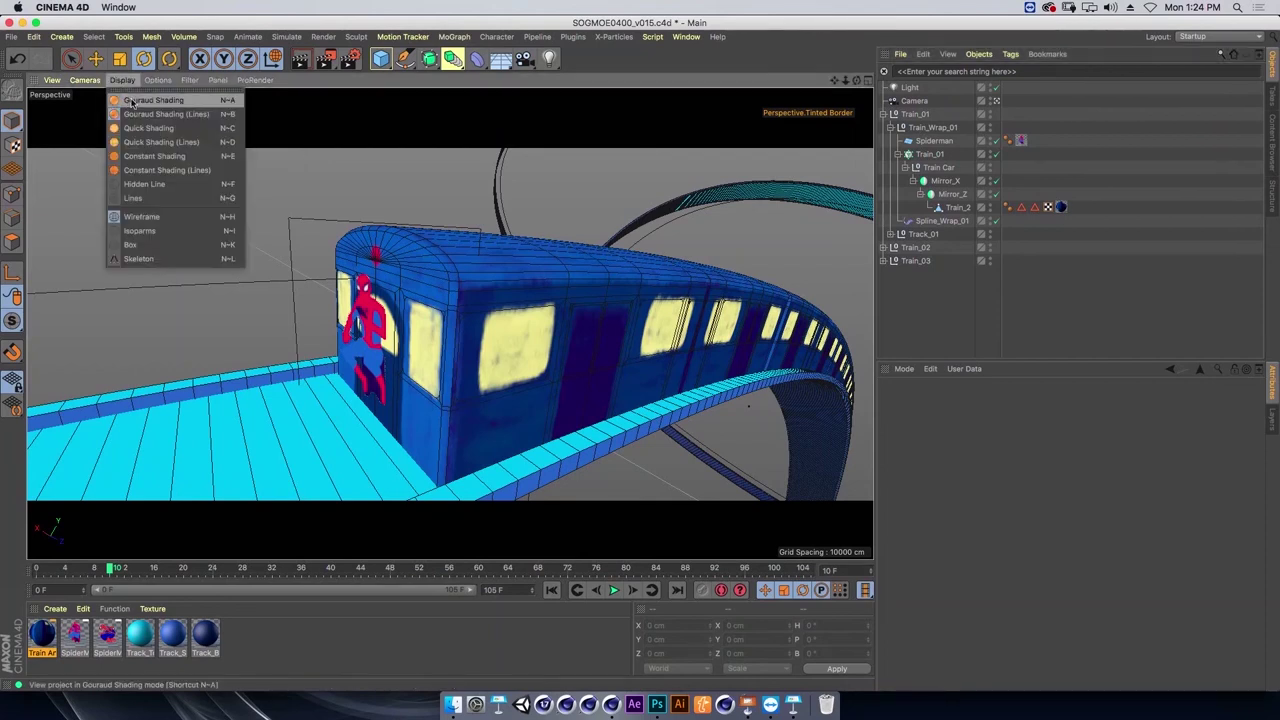
{"action": "left_click", "coordinate": [130, 98]}
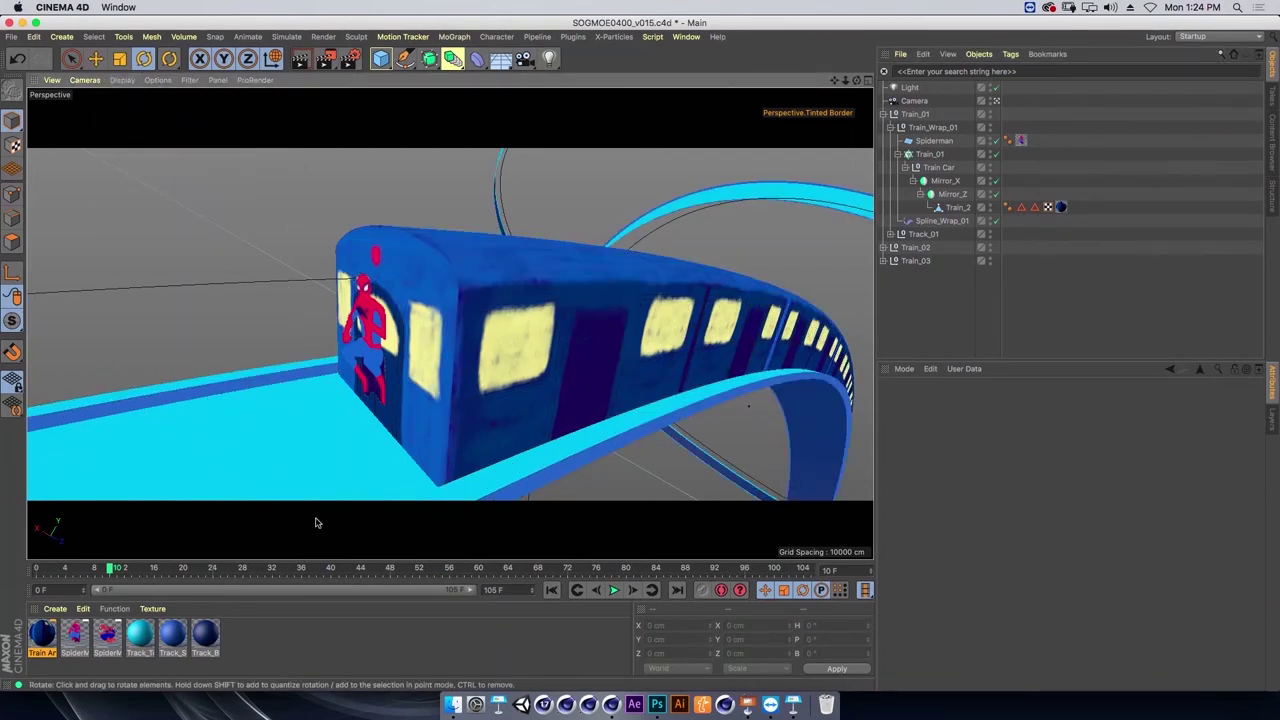
{"action": "mouse_move", "coordinate": [112, 567]}
{"action": "left_mouse_down"}
{"action": "mouse_move", "coordinate": [186, 568]}
{"action": "mouse_move", "coordinate": [170, 568]}
{"action": "left_mouse_up"}
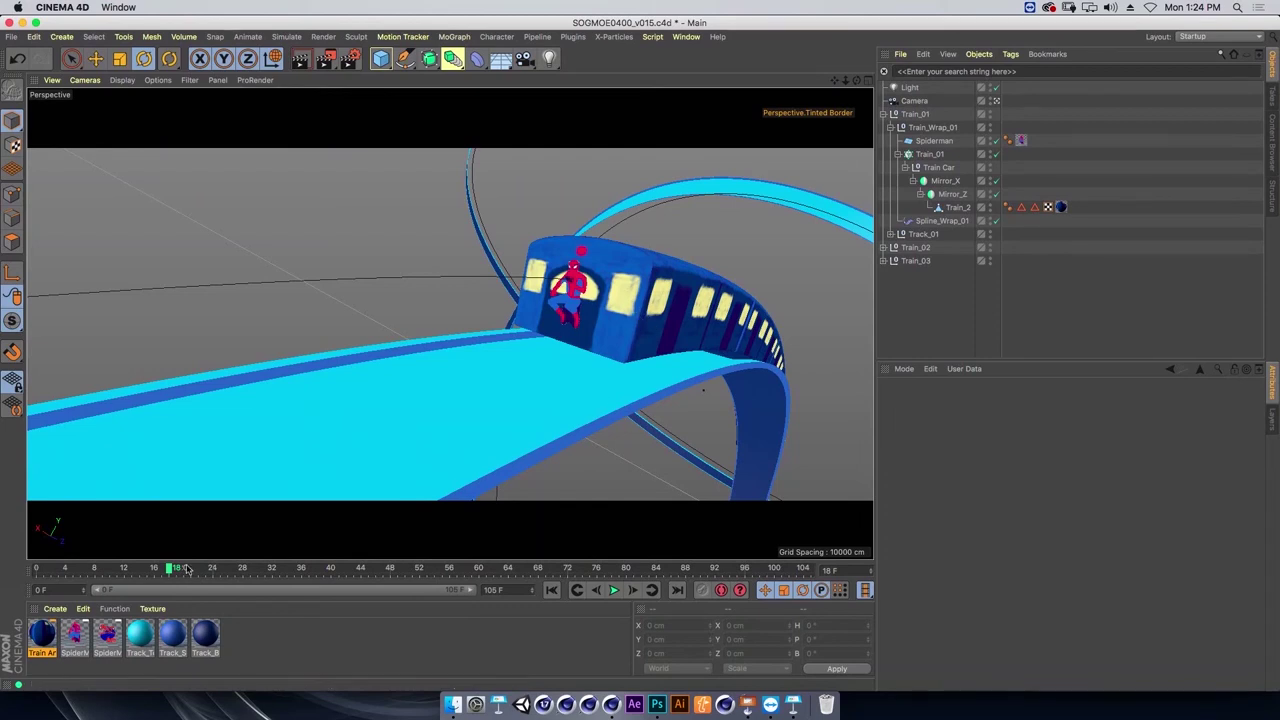
{"action": "mouse_move", "coordinate": [176, 568]}
{"action": "left_mouse_down"}
{"action": "mouse_move", "coordinate": [195, 577]}
{"action": "mouse_move", "coordinate": [159, 572]}
{"action": "left_mouse_up"}
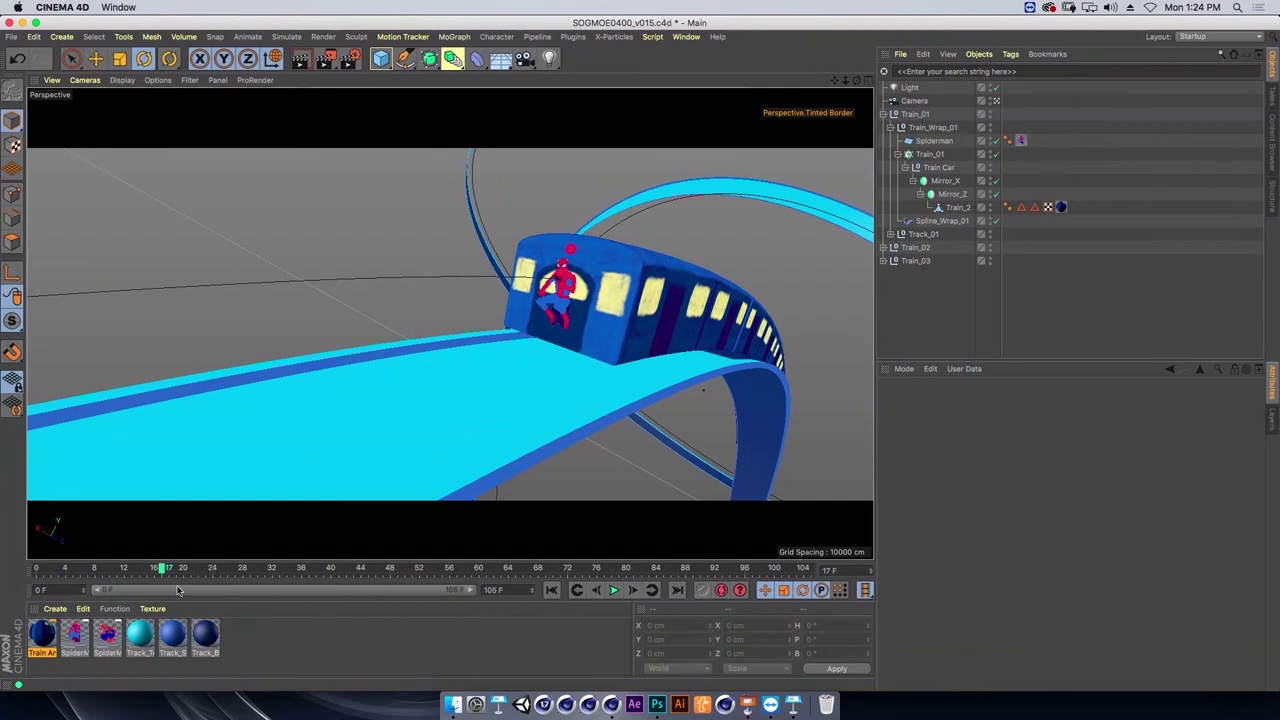
{"action": "double_click", "coordinate": [40, 640]}
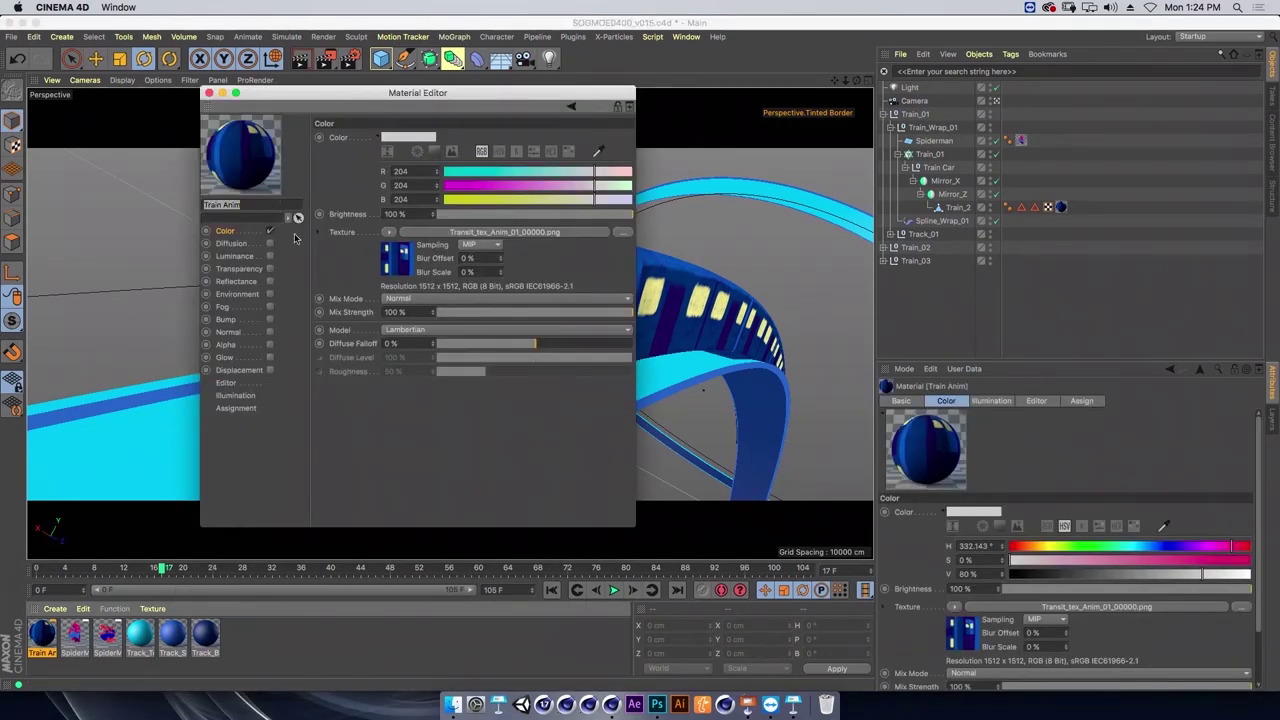
In the bitmap's Animation settings, set start frame 0 and calculate the range ending at 7.
{"action": "left_click", "coordinate": [395, 260]}
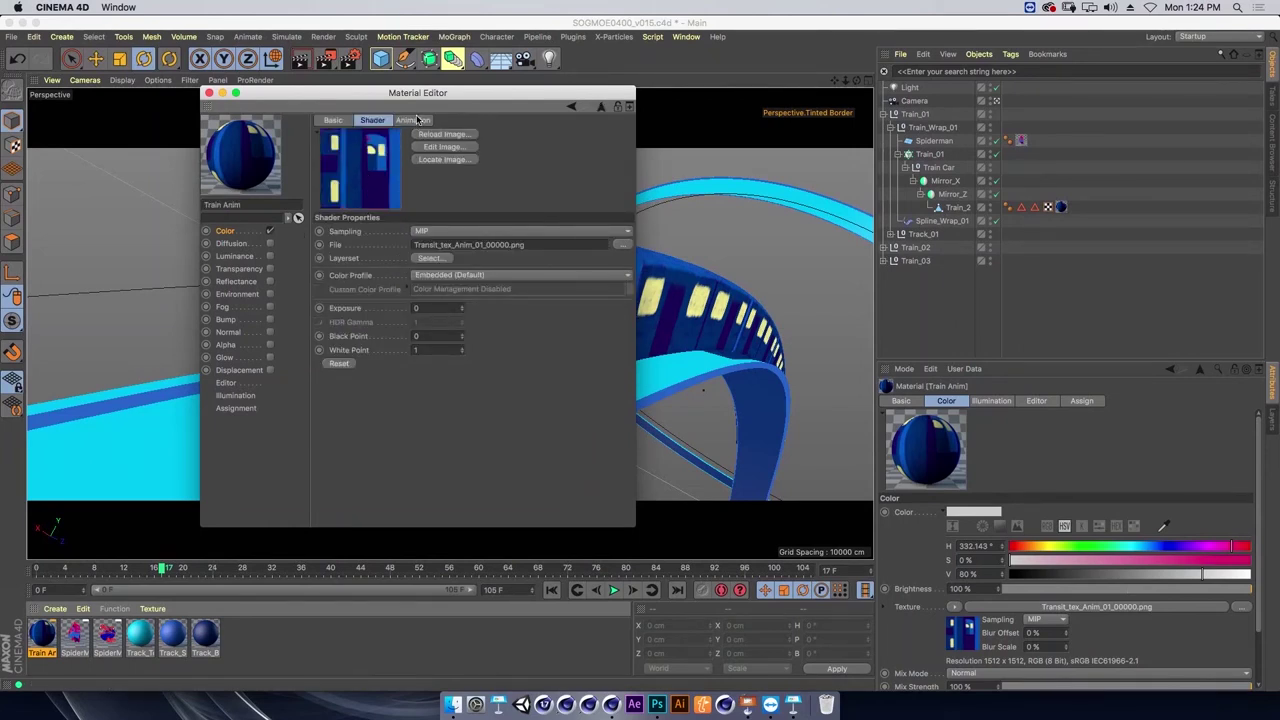
{"action": "left_click", "coordinate": [417, 120]}
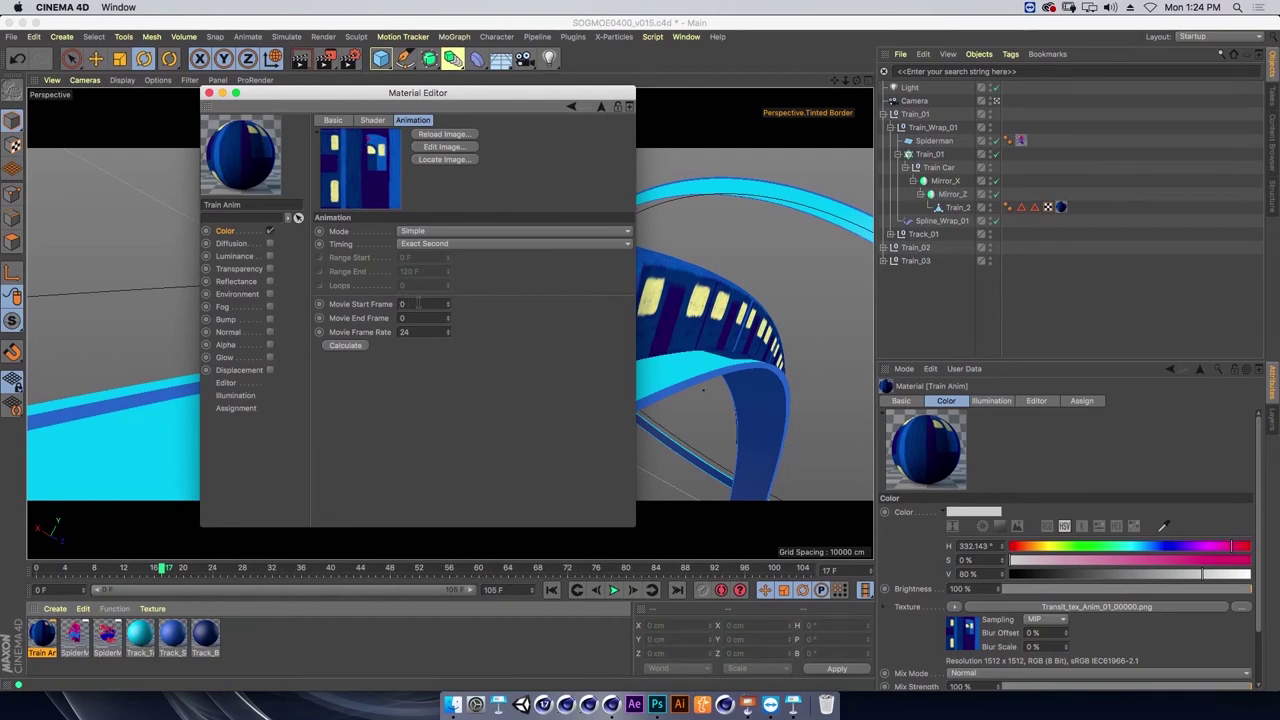
{"action": "key", "text": "Tab"}
{"action": "left_click", "coordinate": [350, 345]}
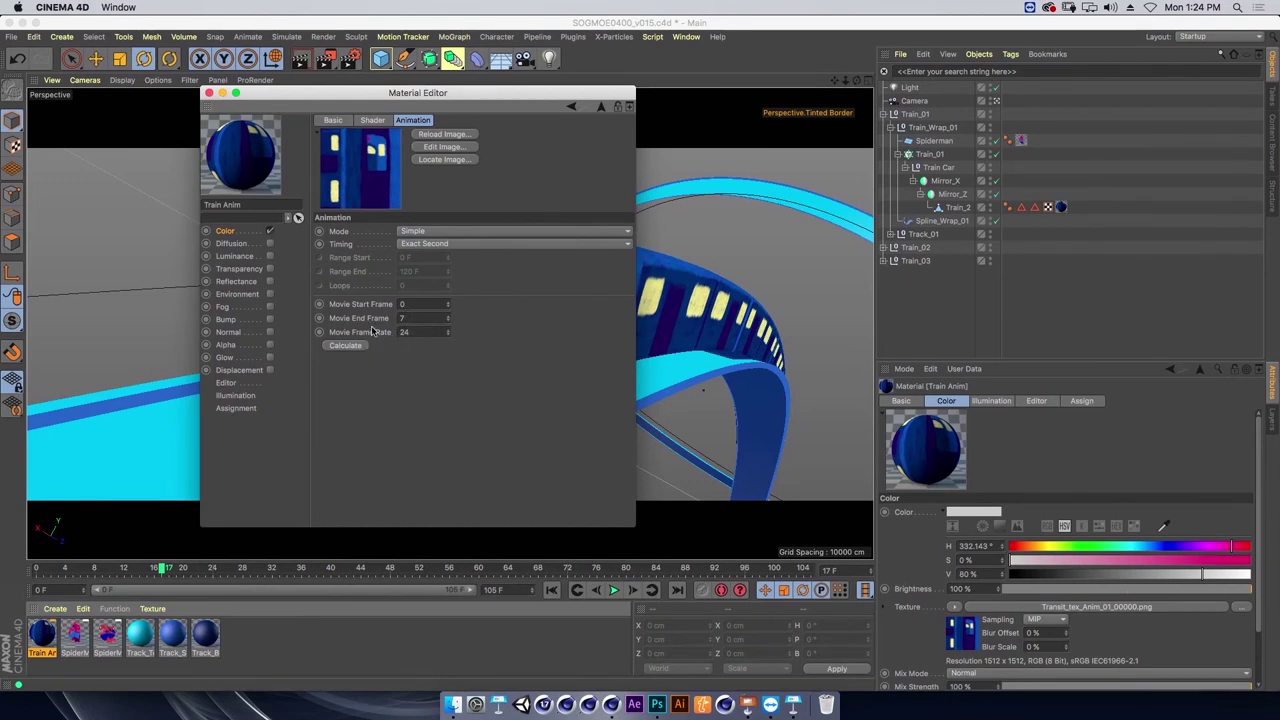
Set the texture animation mode to Loop and scrub the timeline to preview it.
{"action": "left_click", "coordinate": [418, 234]}
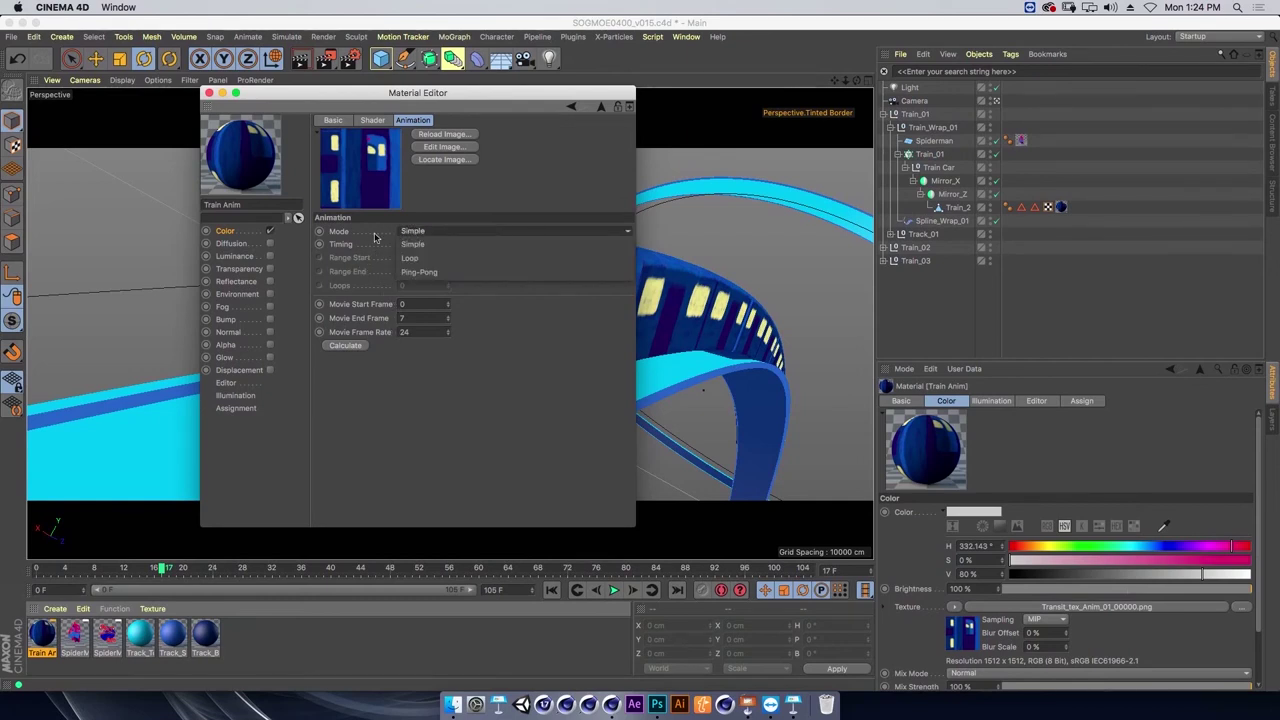
{"action": "left_click", "coordinate": [419, 260]}
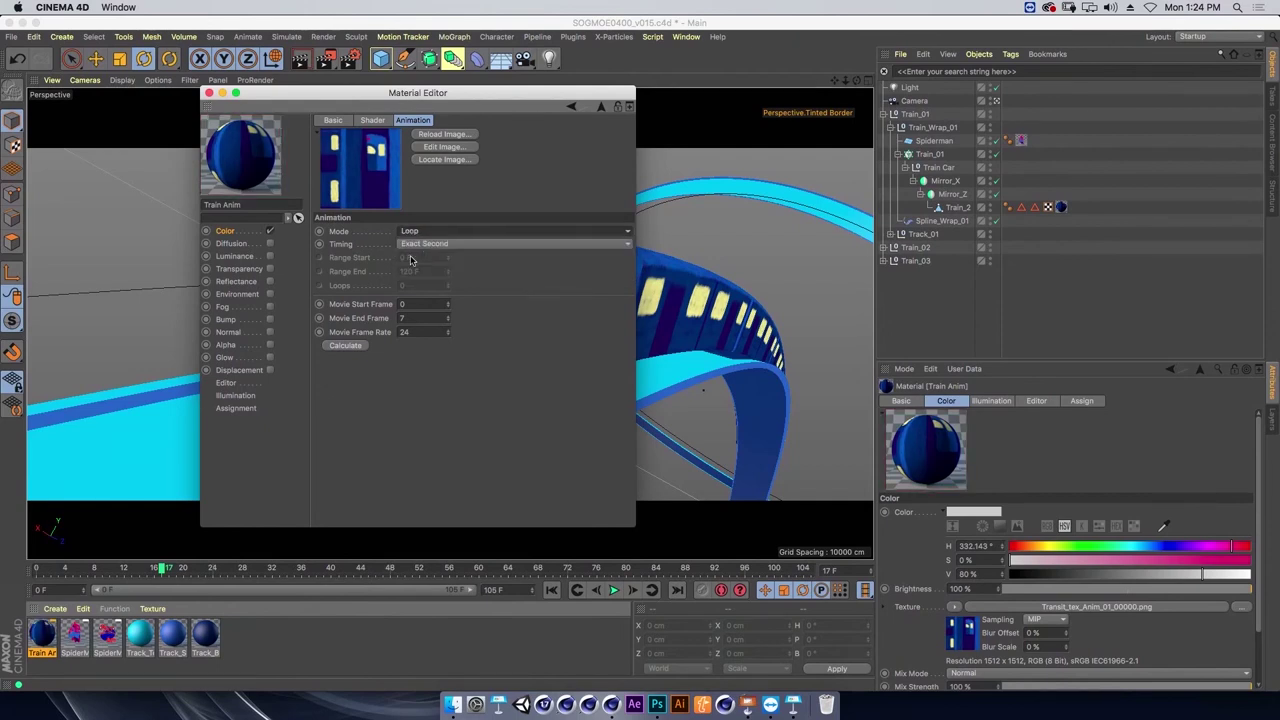
{"action": "left_click", "coordinate": [209, 94]}
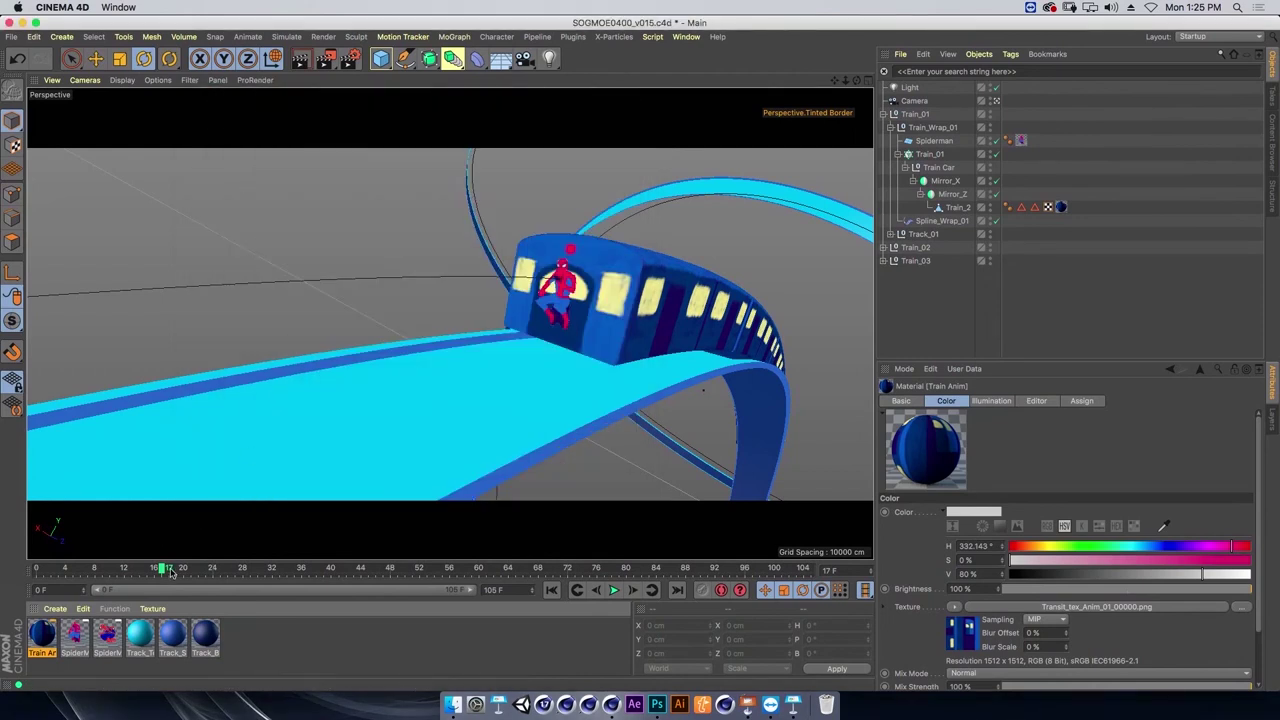
{"action": "left_click_drag", "start_coordinate": [165, 568], "coordinate": [180, 573]}
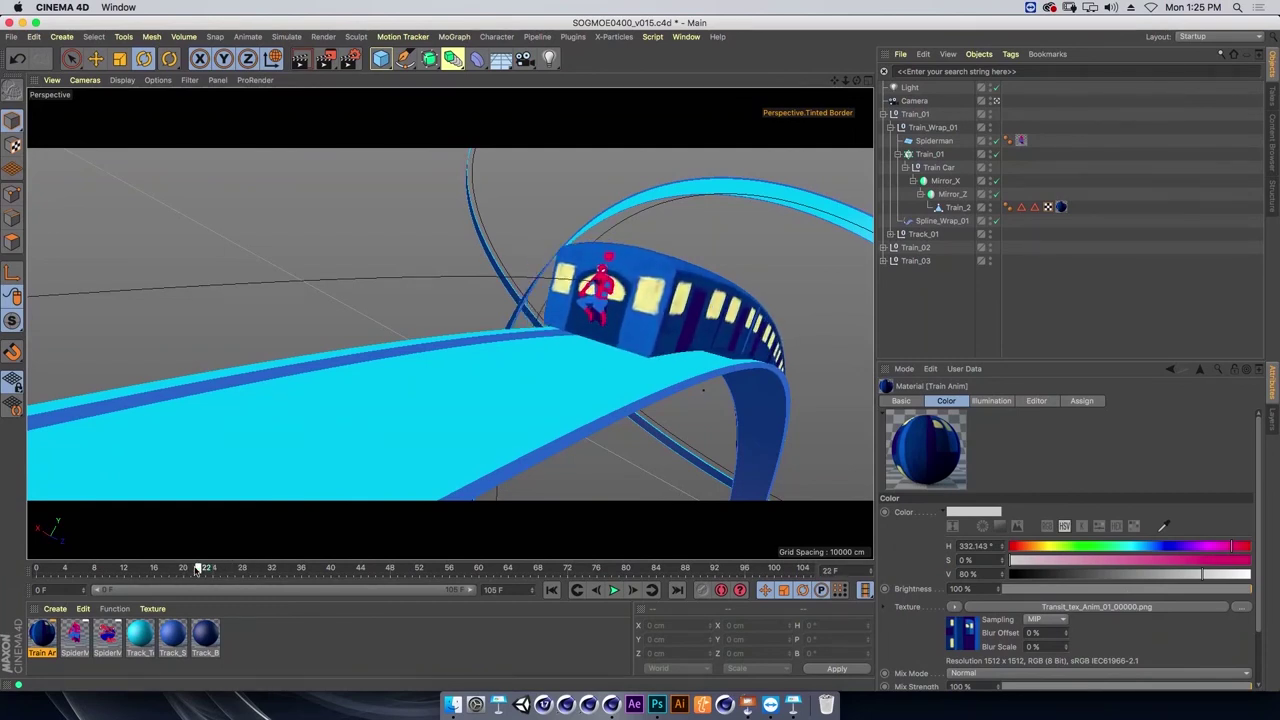
{"action": "double_click", "coordinate": [38, 645]}
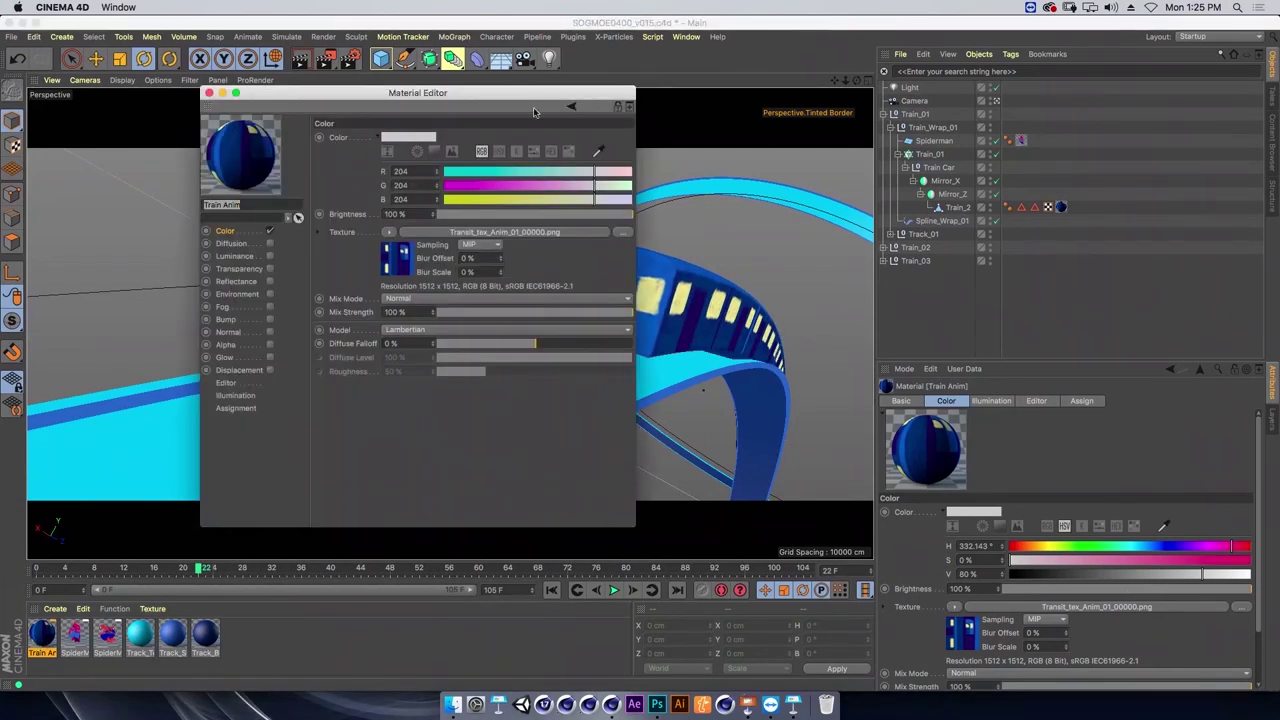
Check the material's Editor display settings and preview the train texture on a later frame.
{"action": "left_click_drag", "start_coordinate": [534, 112], "coordinate": [421, 115]}
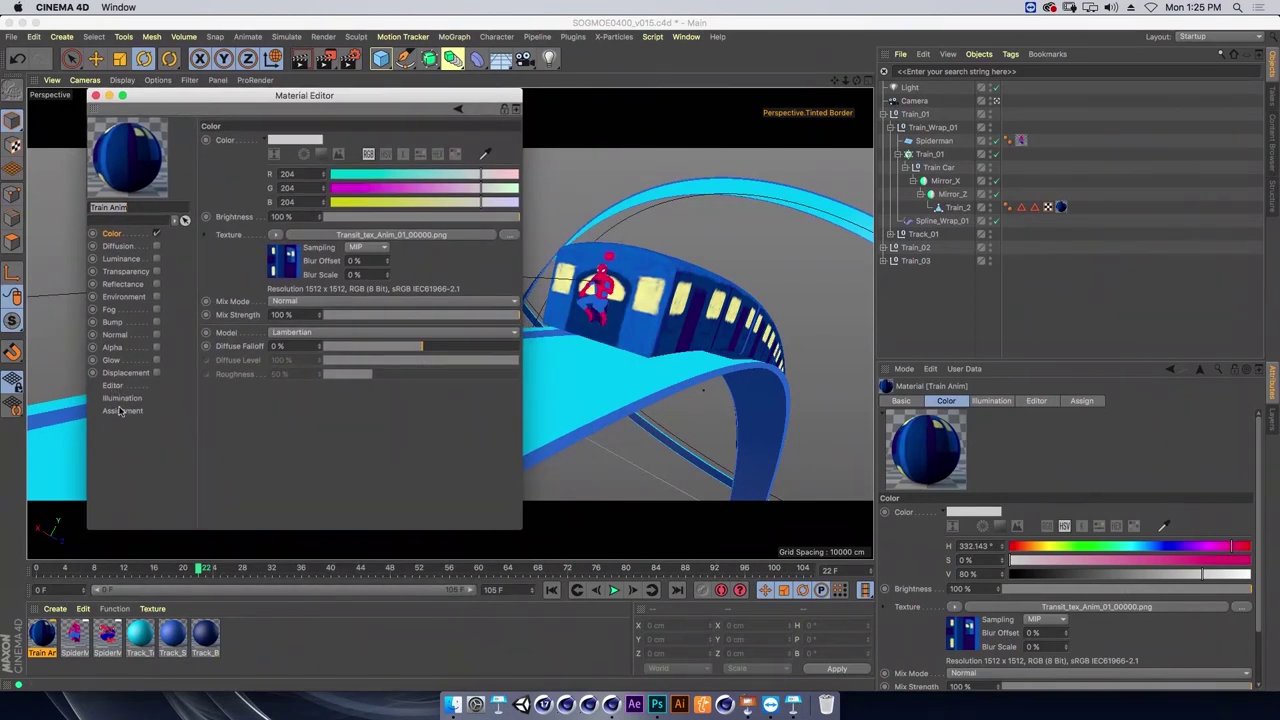
{"action": "left_click", "coordinate": [113, 386]}
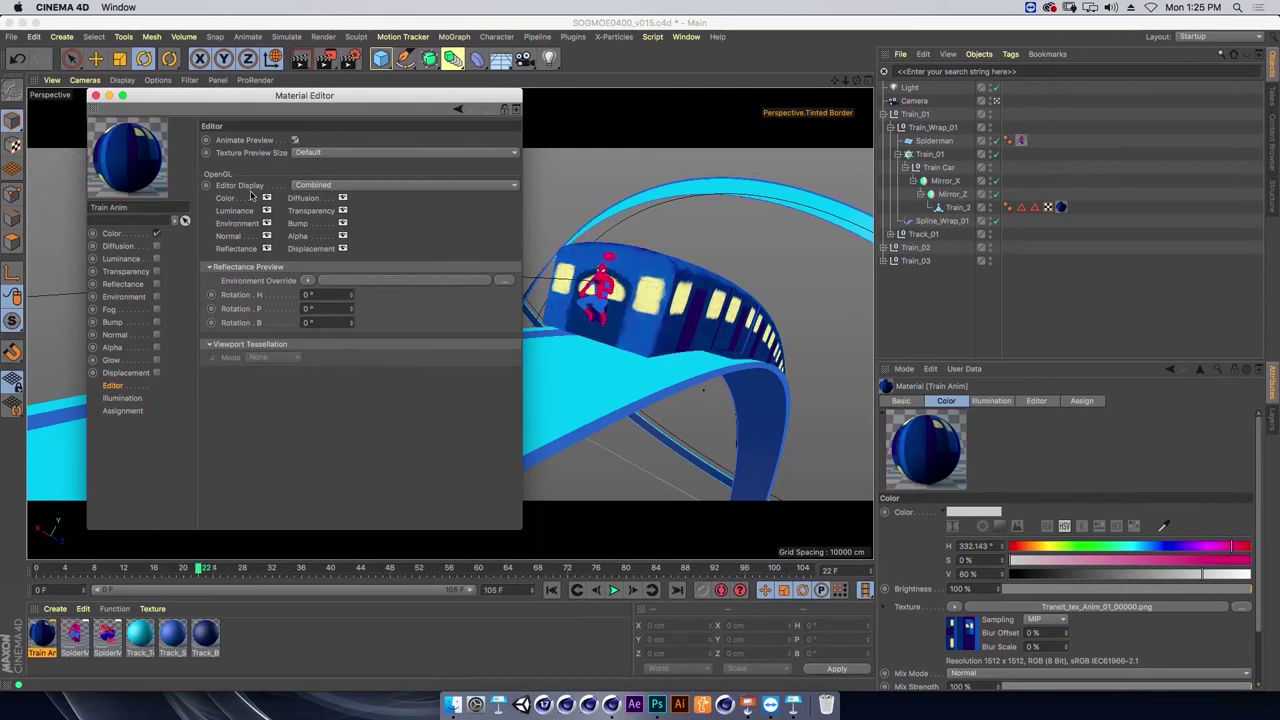
{"action": "left_click", "coordinate": [96, 96]}
{"action": "mouse_move", "coordinate": [205, 570]}
{"action": "left_mouse_down"}
{"action": "mouse_move", "coordinate": [243, 570]}
{"action": "mouse_move", "coordinate": [190, 577]}
{"action": "mouse_move", "coordinate": [234, 585]}
{"action": "mouse_move", "coordinate": [193, 593]}
{"action": "left_mouse_up"}
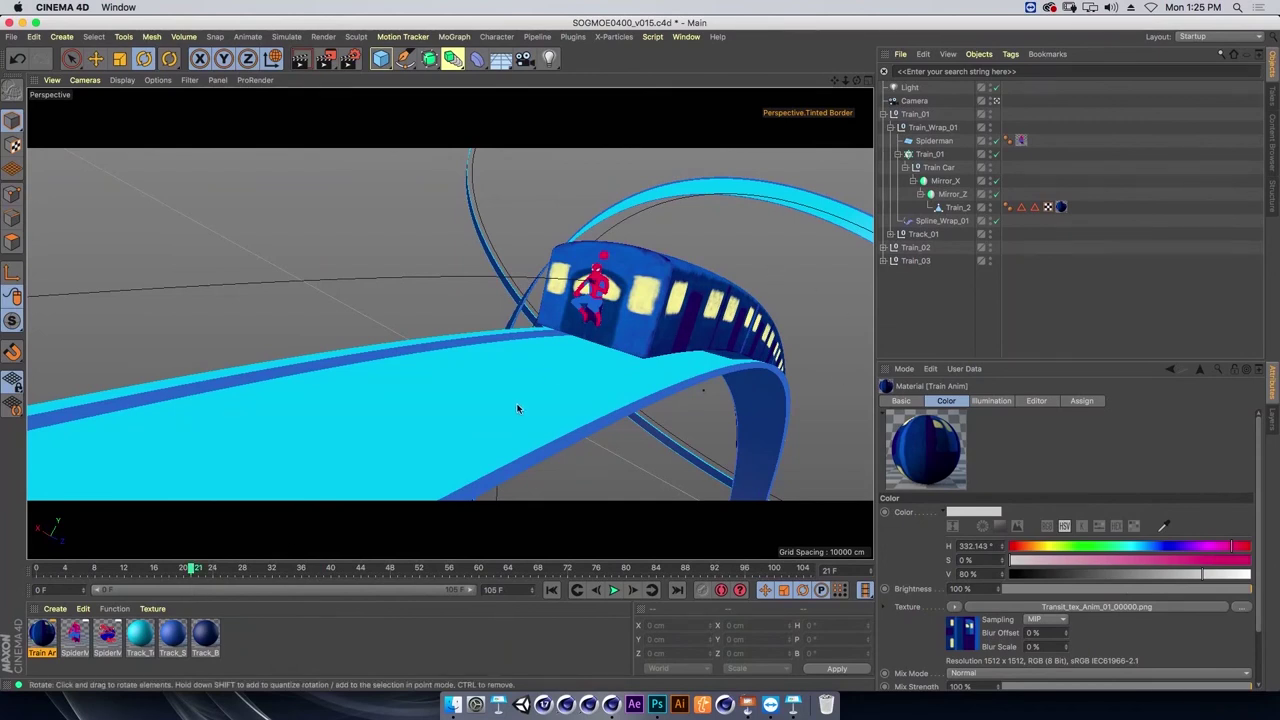
Set Texture Preview Size to No Scaling and scrub the timeline to check the sharper texture.
{"action": "double_click", "coordinate": [45, 634]}
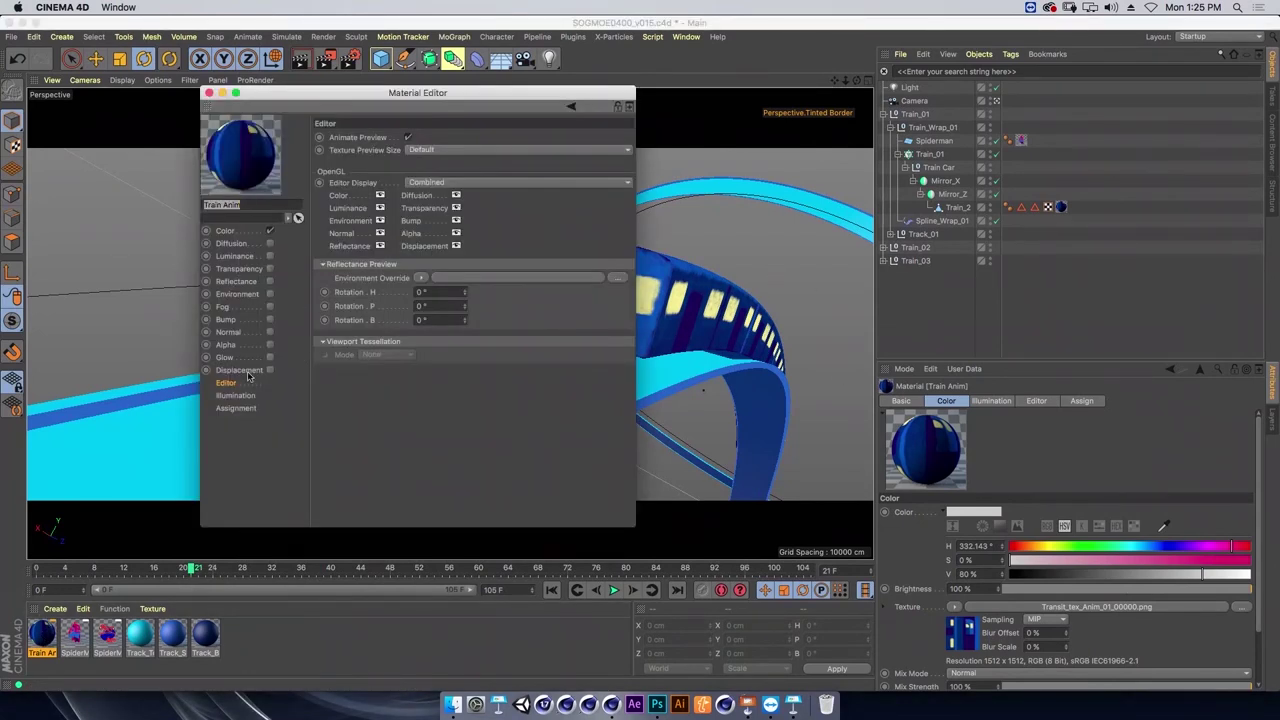
{"action": "left_click", "coordinate": [370, 155]}
{"action": "left_click_drag", "start_coordinate": [437, 110], "coordinate": [287, 112]}
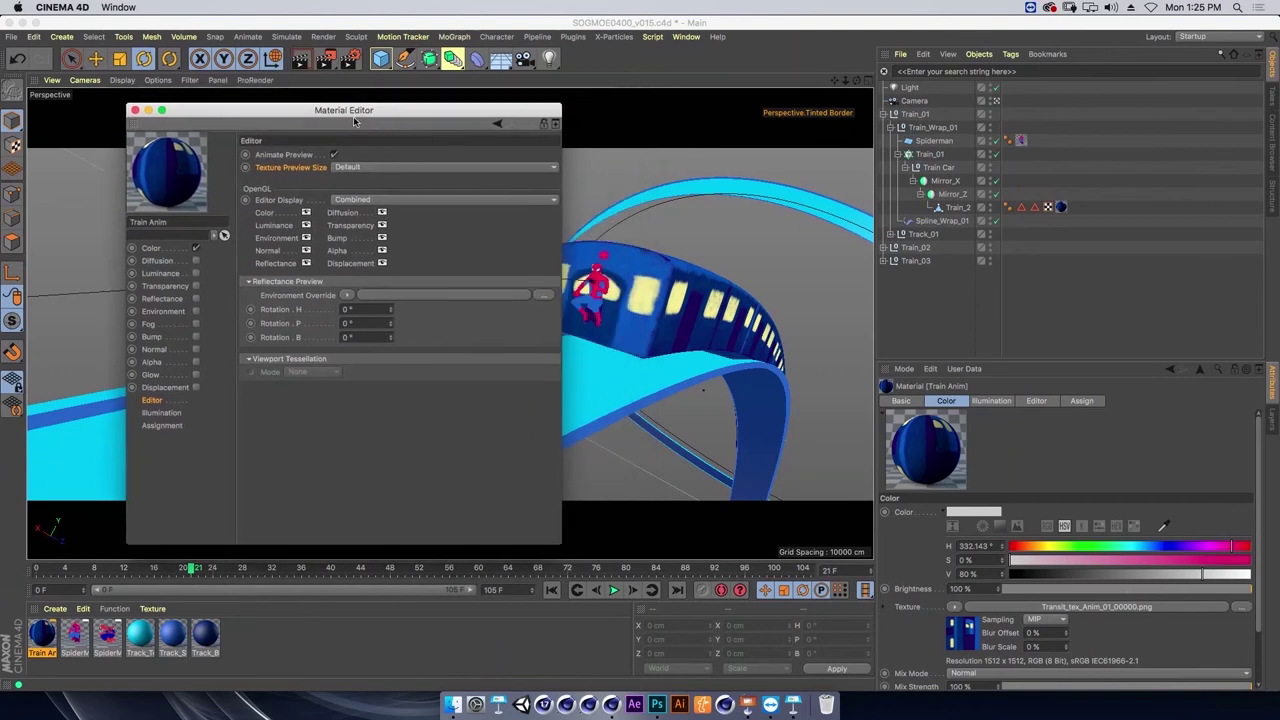
{"action": "left_click", "coordinate": [272, 151]}
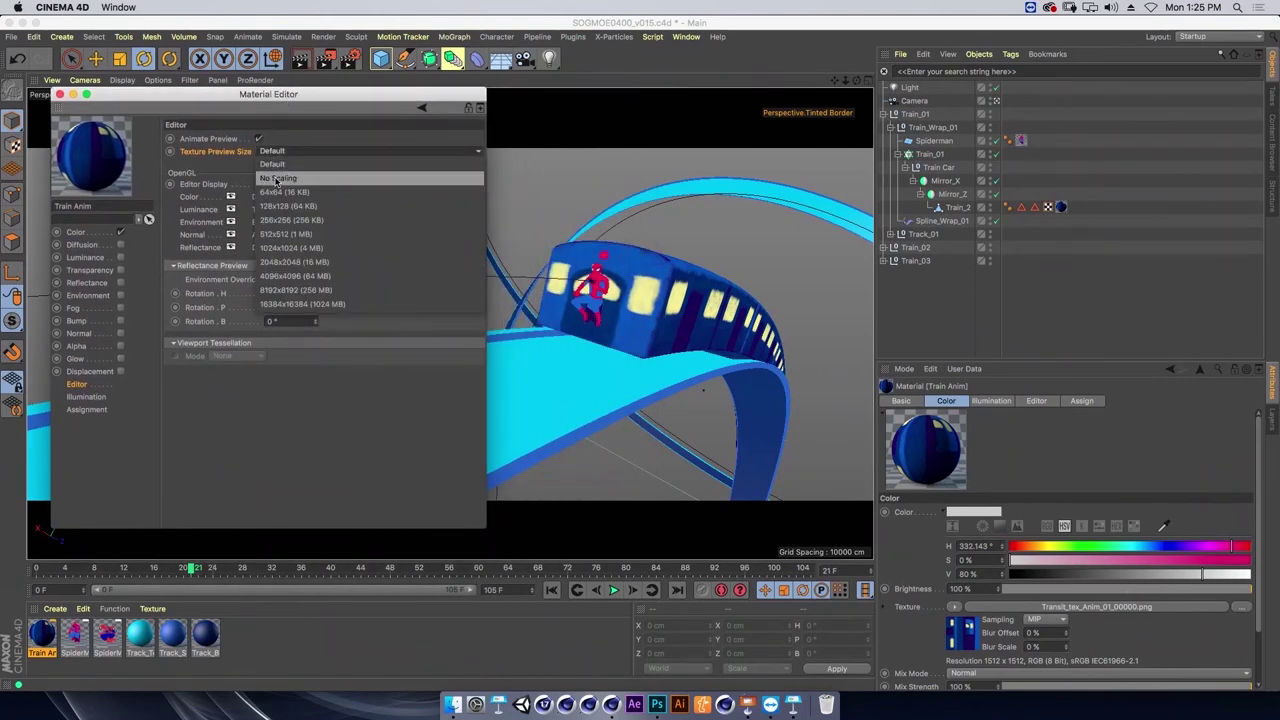
{"action": "left_click", "coordinate": [283, 178]}
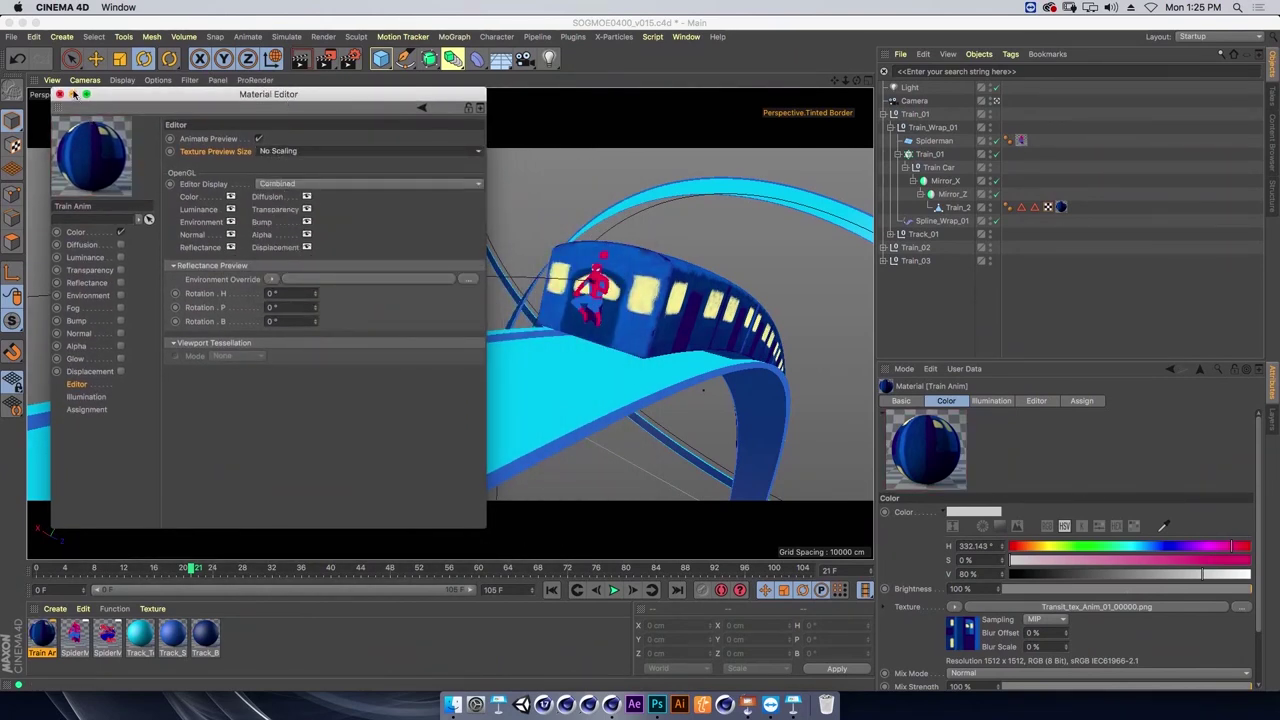
{"action": "left_click", "coordinate": [59, 94]}
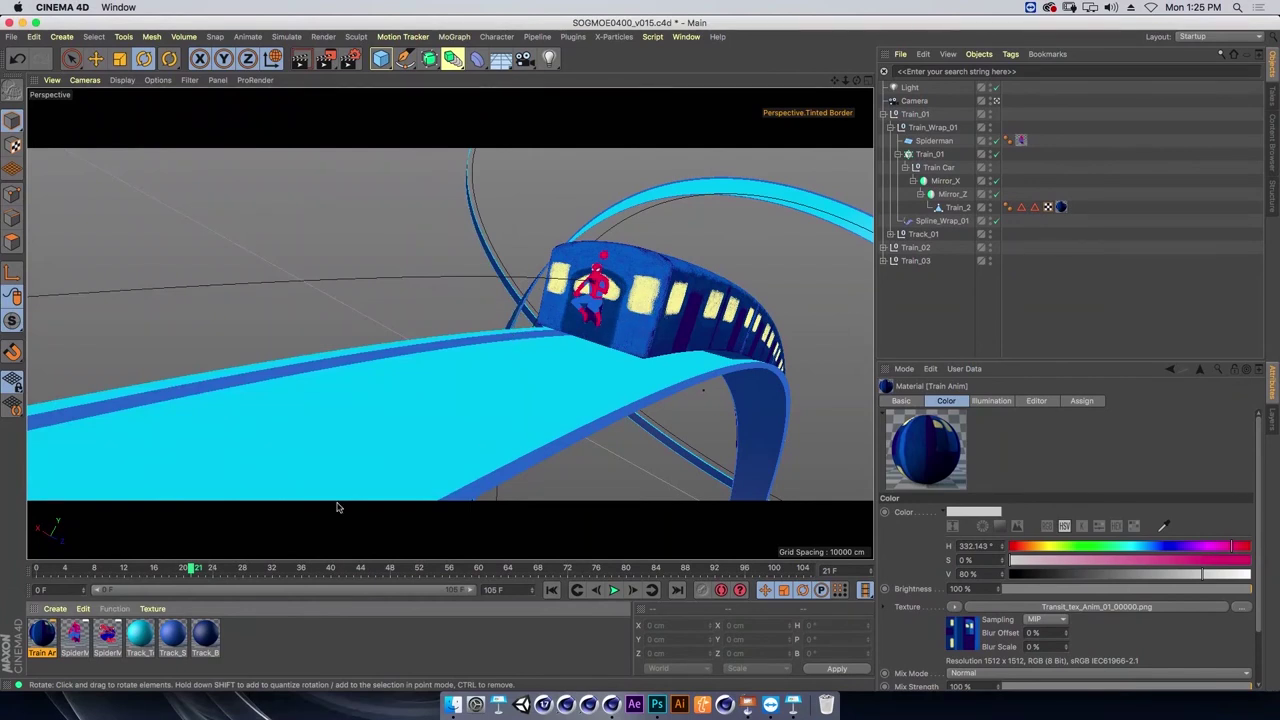
{"action": "left_click_drag", "start_coordinate": [184, 572], "coordinate": [130, 568]}
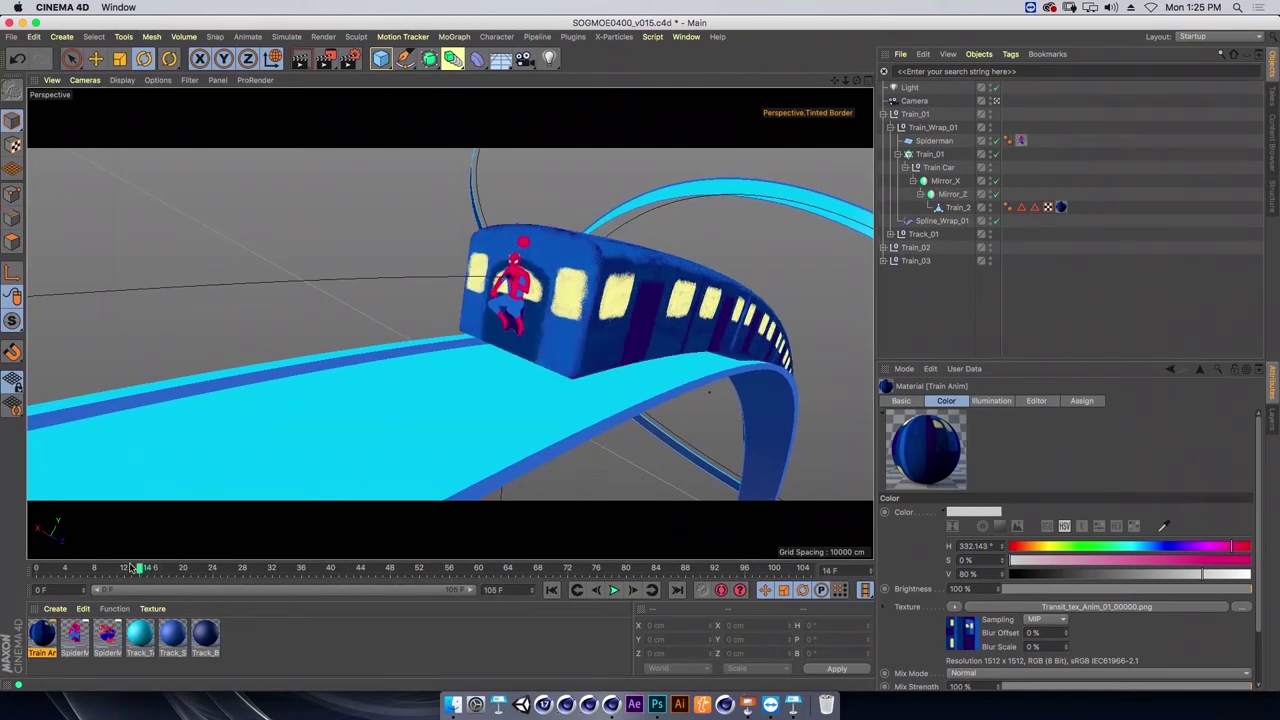
{"action": "mouse_move", "coordinate": [114, 568]}
{"action": "left_mouse_down"}
{"action": "mouse_move", "coordinate": [97, 568]}
{"action": "mouse_move", "coordinate": [229, 578]}
{"action": "left_mouse_up"}
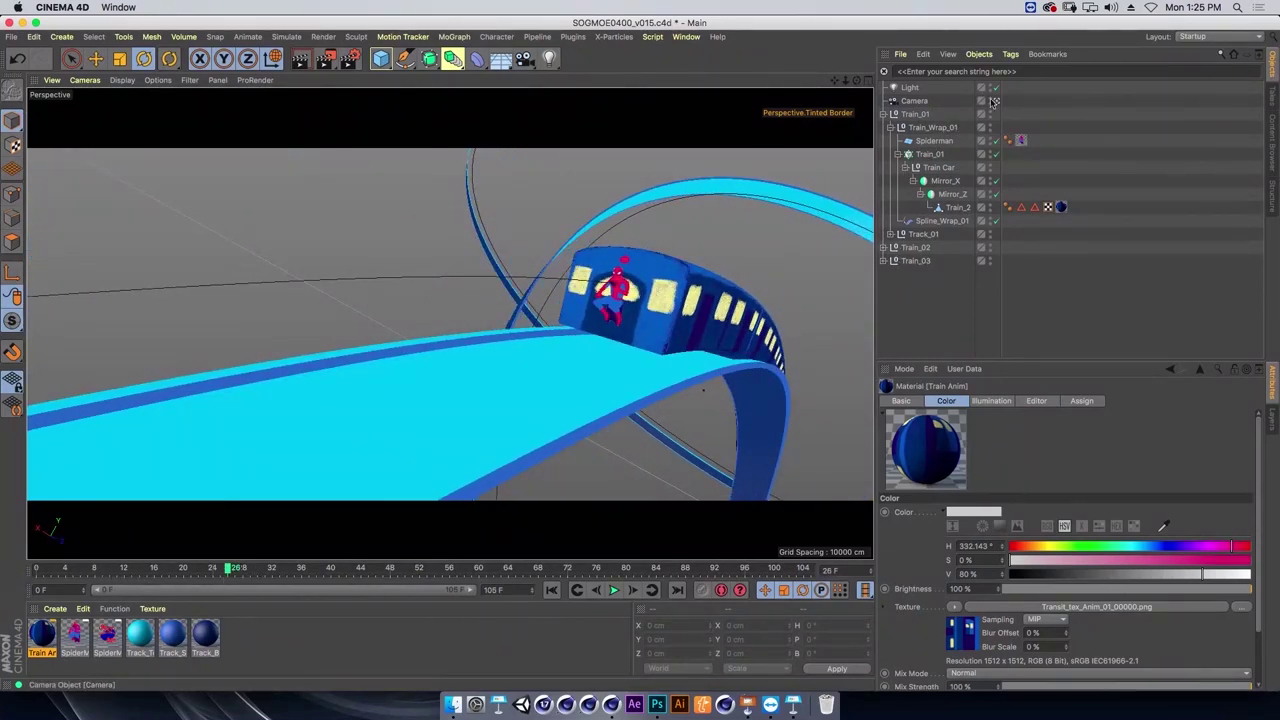
{"action": "mouse_move", "coordinate": [660, 320]}
{"action": "left_mouse_down", "text": "alt"}
{"action": "mouse_move", "coordinate": [346, 373]}
{"action": "mouse_move", "coordinate": [449, 323]}
{"action": "left_mouse_up", "text": "alt"}
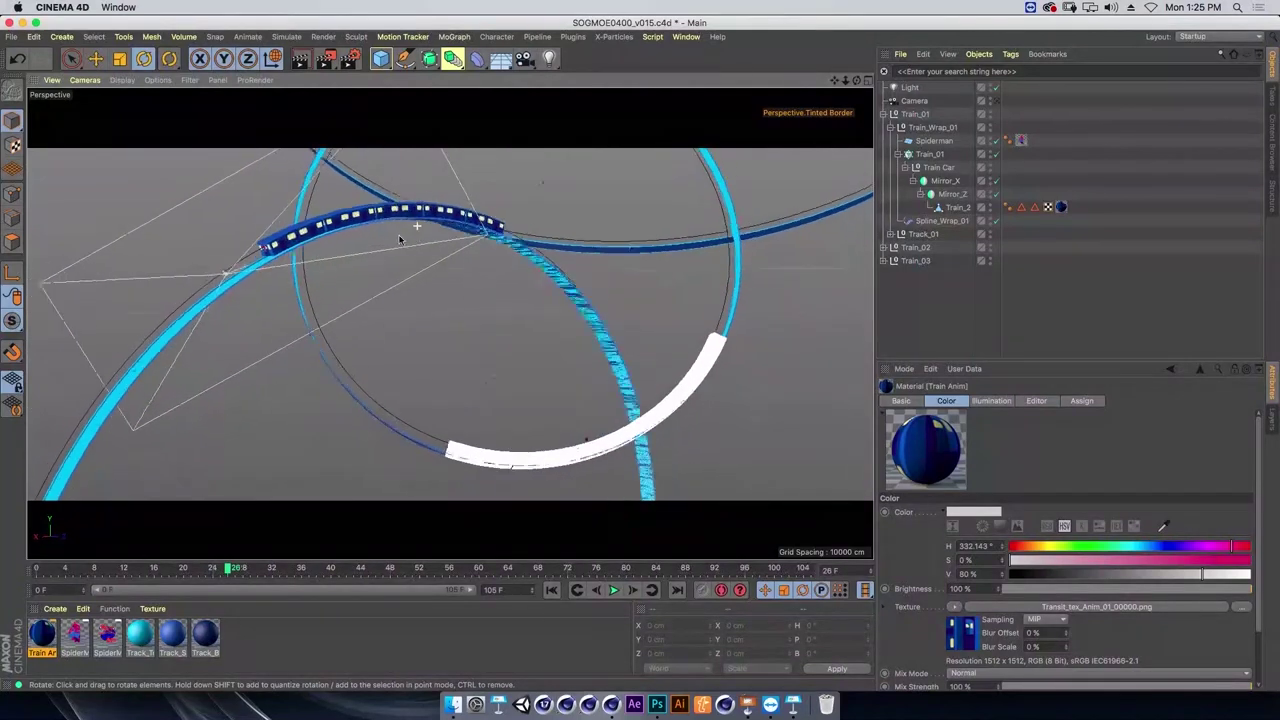
Inspect Spline_Wrap_01 and the Track_01_Circle_Spline settings around the circular track.
{"action": "left_click", "coordinate": [940, 220]}
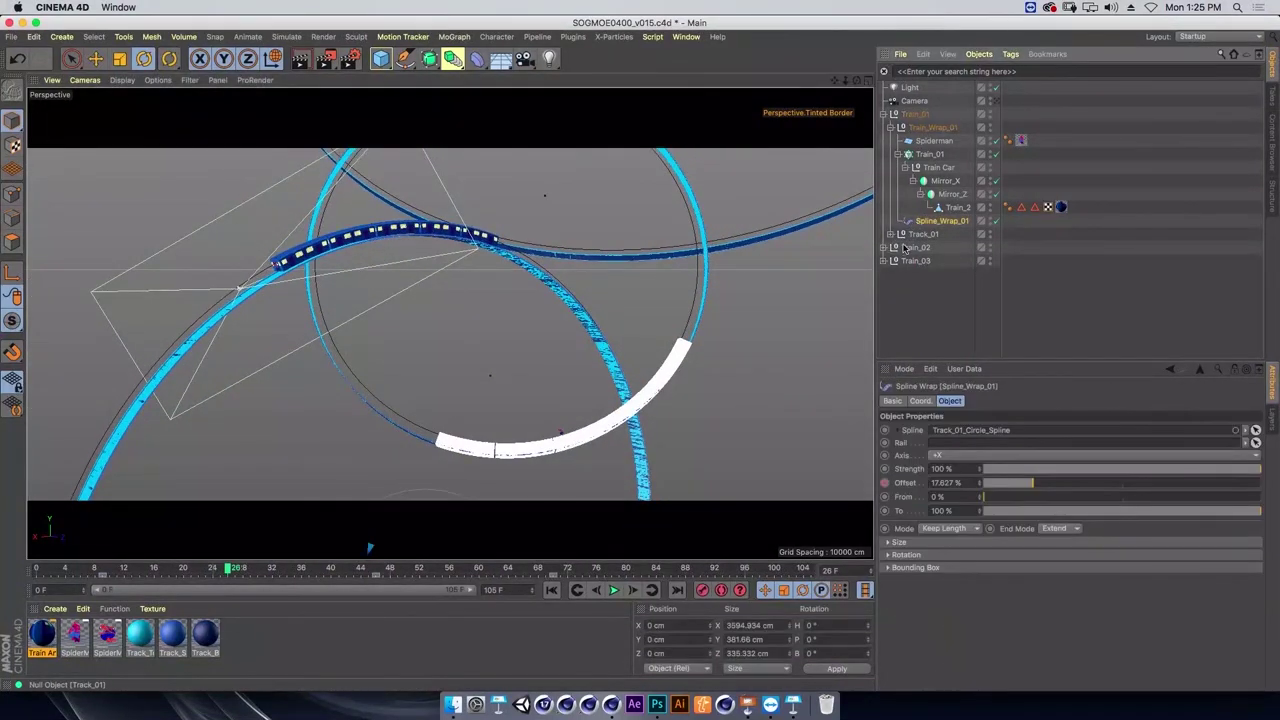
{"action": "mouse_move", "coordinate": [529, 263]}
{"action": "left_mouse_down", "text": "alt"}
{"action": "mouse_move", "coordinate": [413, 393]}
{"action": "mouse_move", "coordinate": [393, 491]}
{"action": "mouse_move", "coordinate": [580, 286]}
{"action": "mouse_move", "coordinate": [700, 250]}
{"action": "left_mouse_up", "text": "alt"}
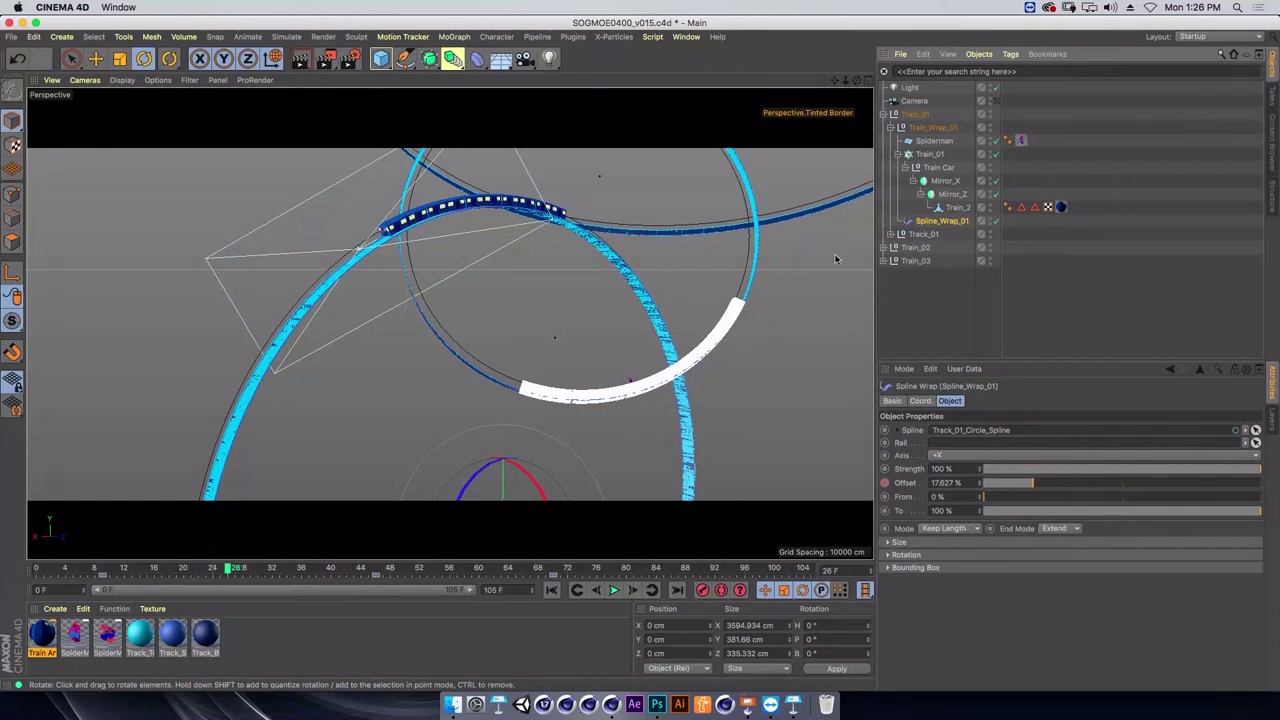
{"action": "left_click", "coordinate": [894, 234]}
{"action": "left_click", "coordinate": [931, 248]}
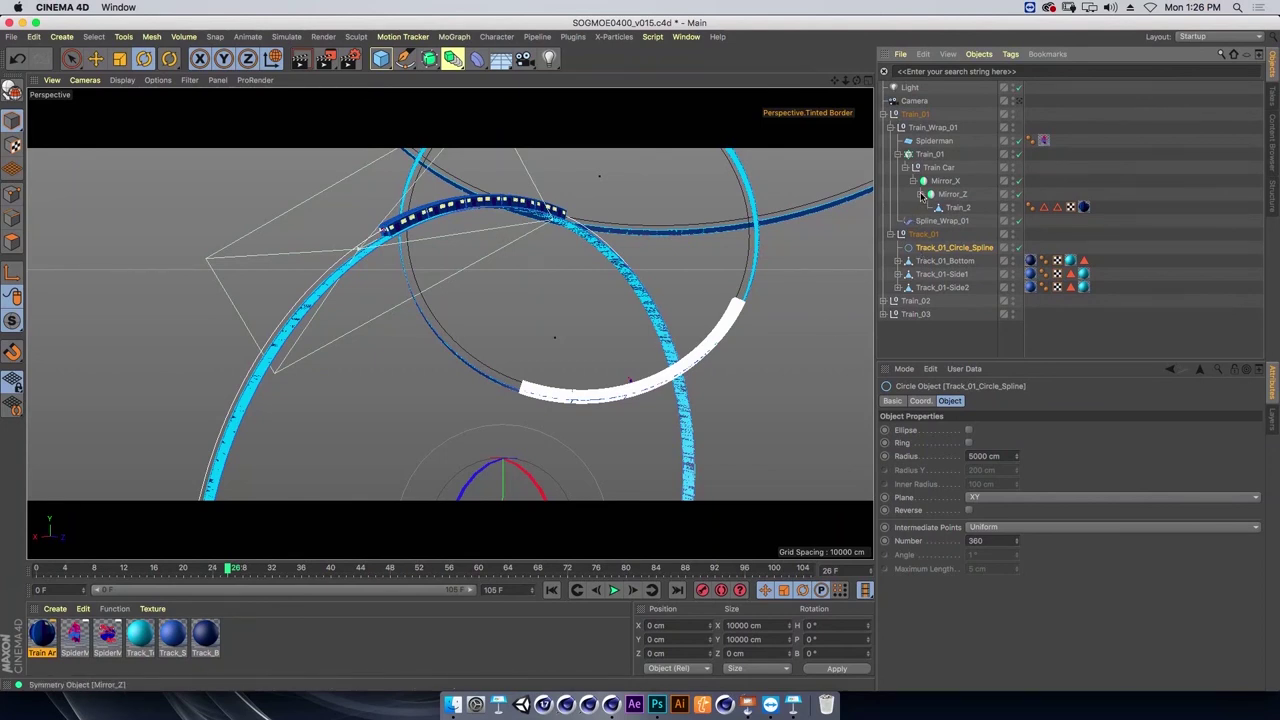
Collapse the Train_01 cloner and toggle it off and on to compare.
{"action": "left_click", "coordinate": [902, 154]}
{"action": "left_click", "coordinate": [930, 154]}
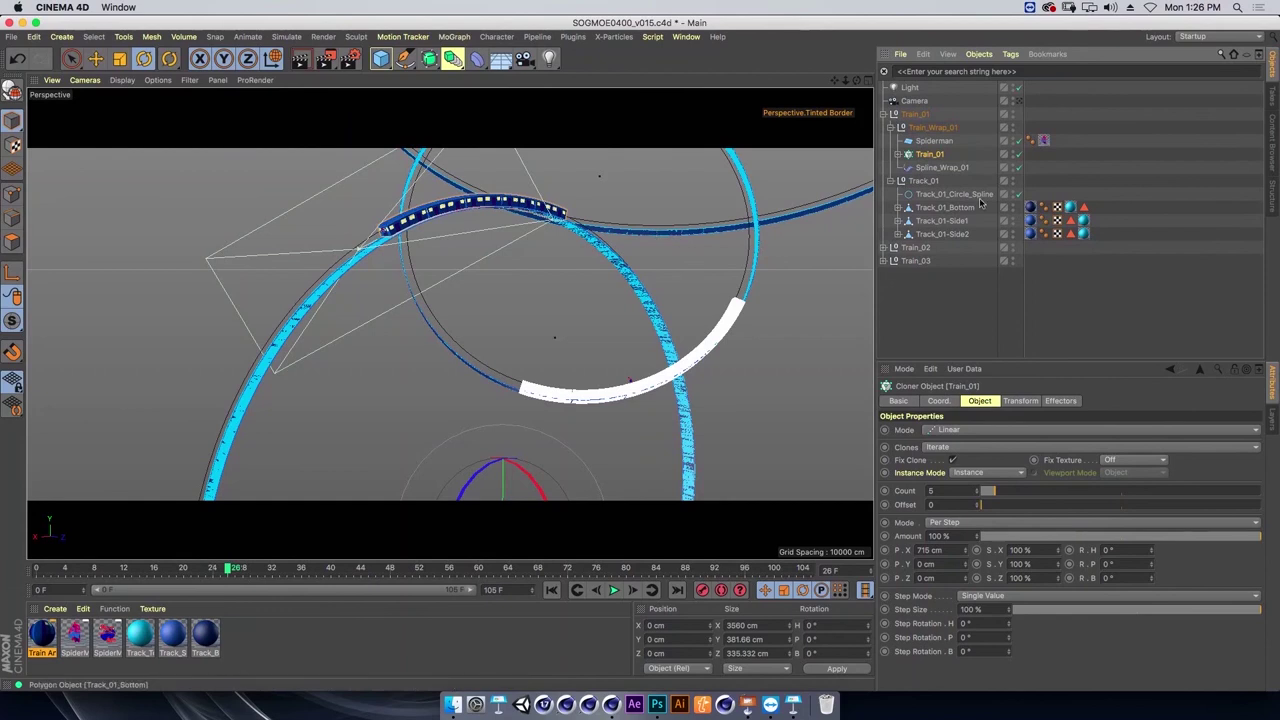
{"action": "left_click", "coordinate": [1018, 155]}
{"action": "left_click", "coordinate": [1018, 155]}
{"action": "left_click", "coordinate": [1019, 158]}
{"action": "left_click", "coordinate": [1019, 158]}
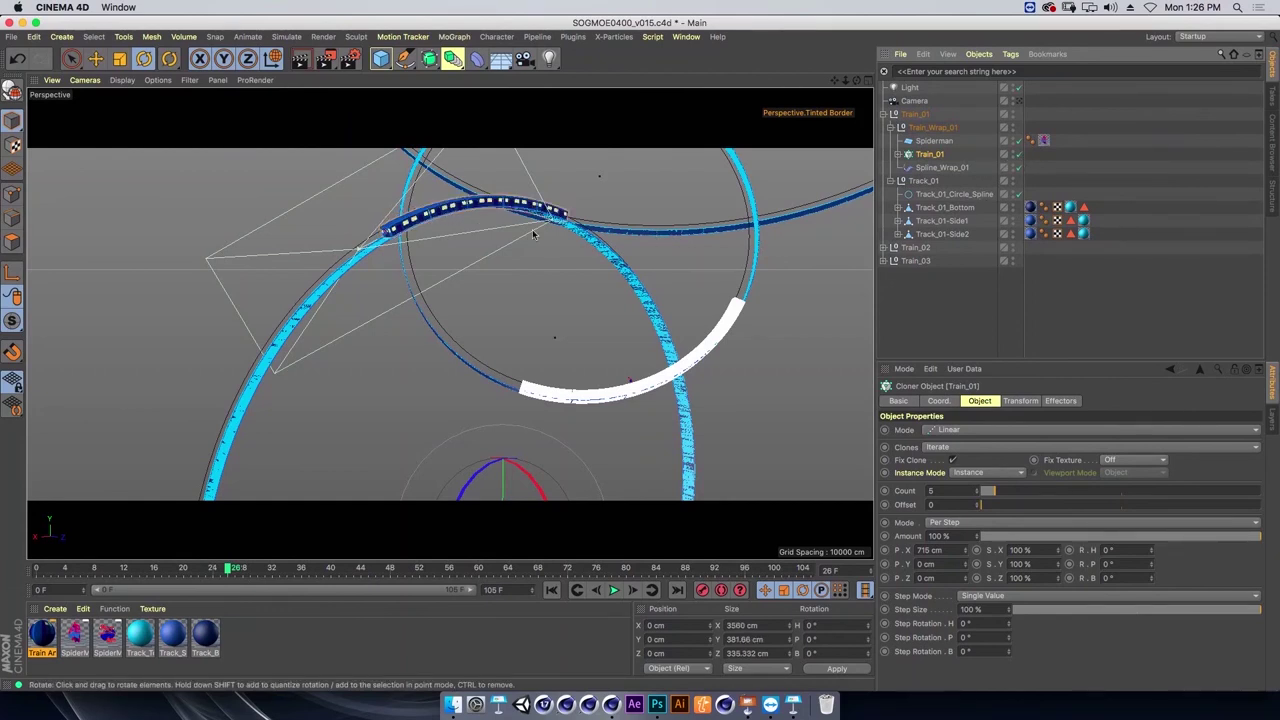
Set Spline_Wrap_01's Offset to 23%, view through the scene camera, and switch to Keynote.
{"action": "left_click", "coordinate": [925, 168]}
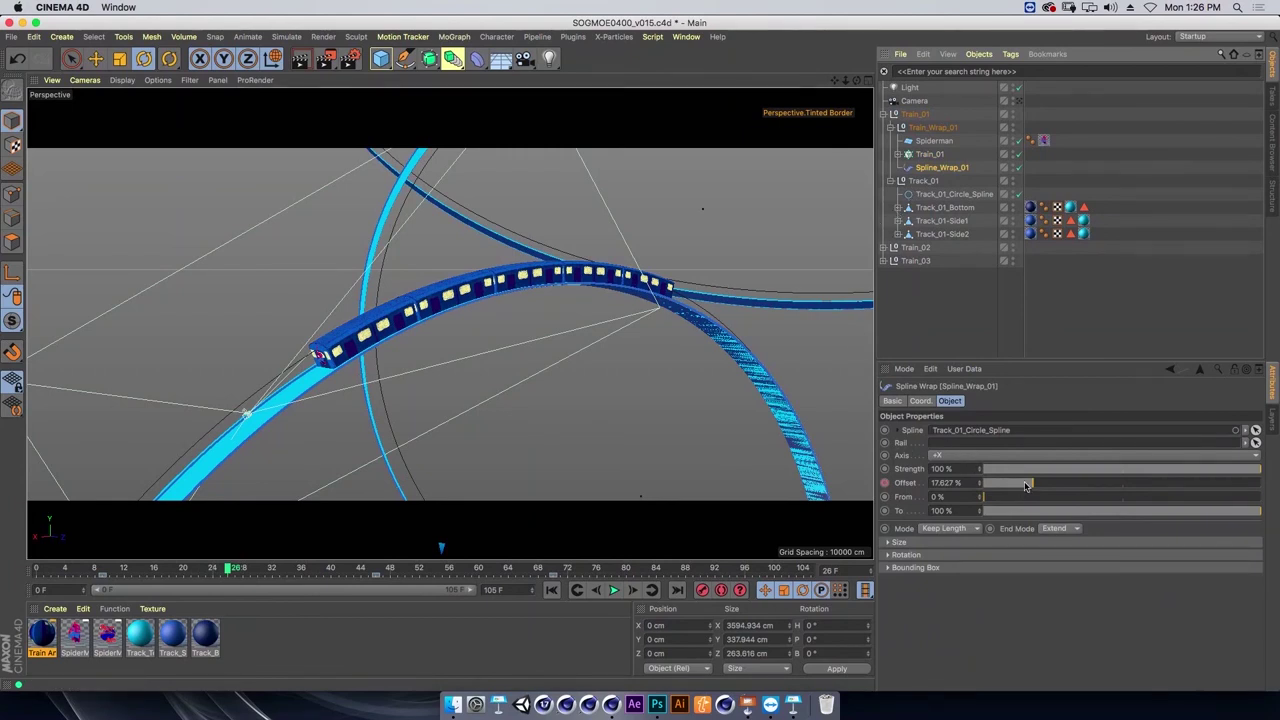
{"action": "left_click_drag", "start_coordinate": [1028, 489], "coordinate": [1060, 490]}
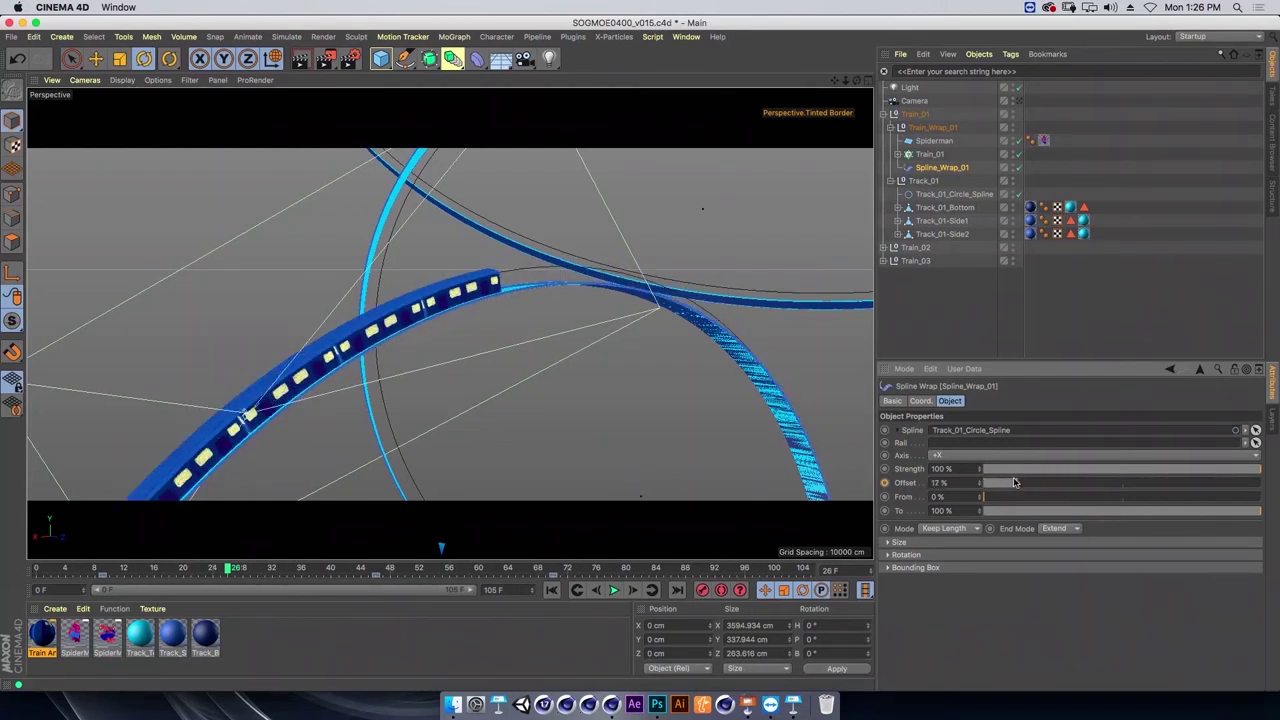
{"action": "left_click_drag", "start_coordinate": [1060, 490], "coordinate": [1047, 489]}
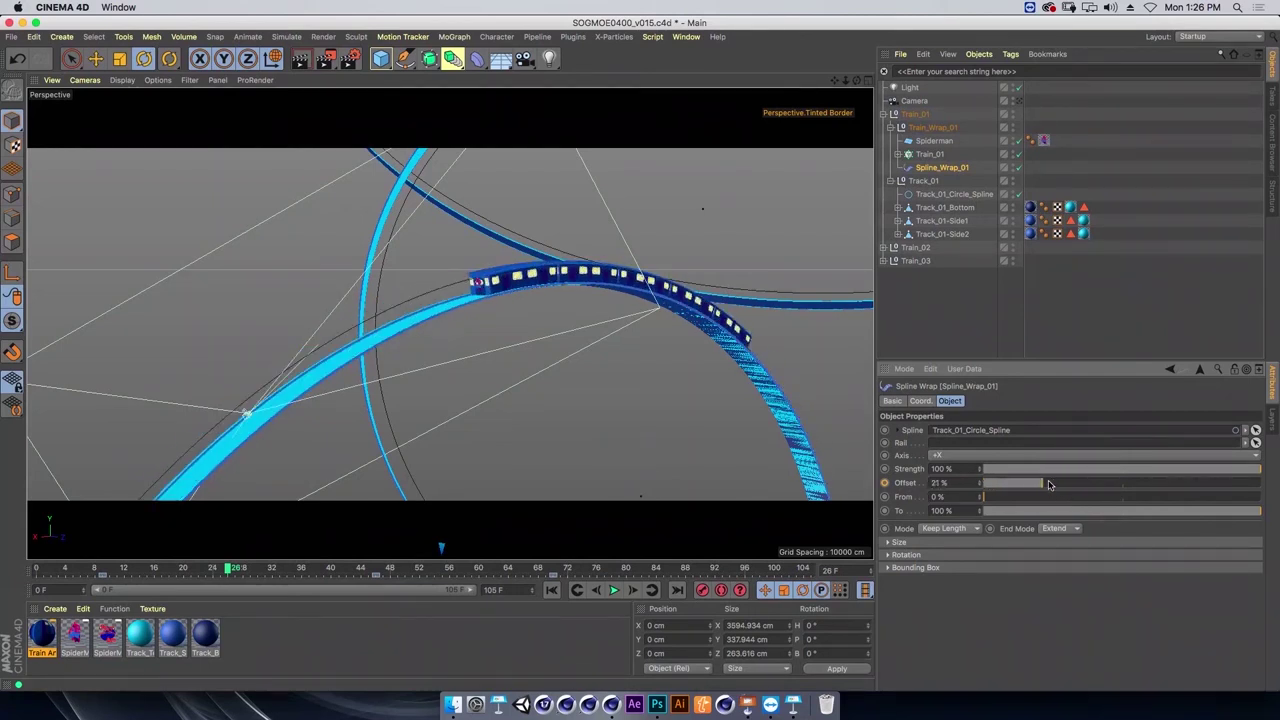
{"action": "left_click", "coordinate": [1018, 101]}
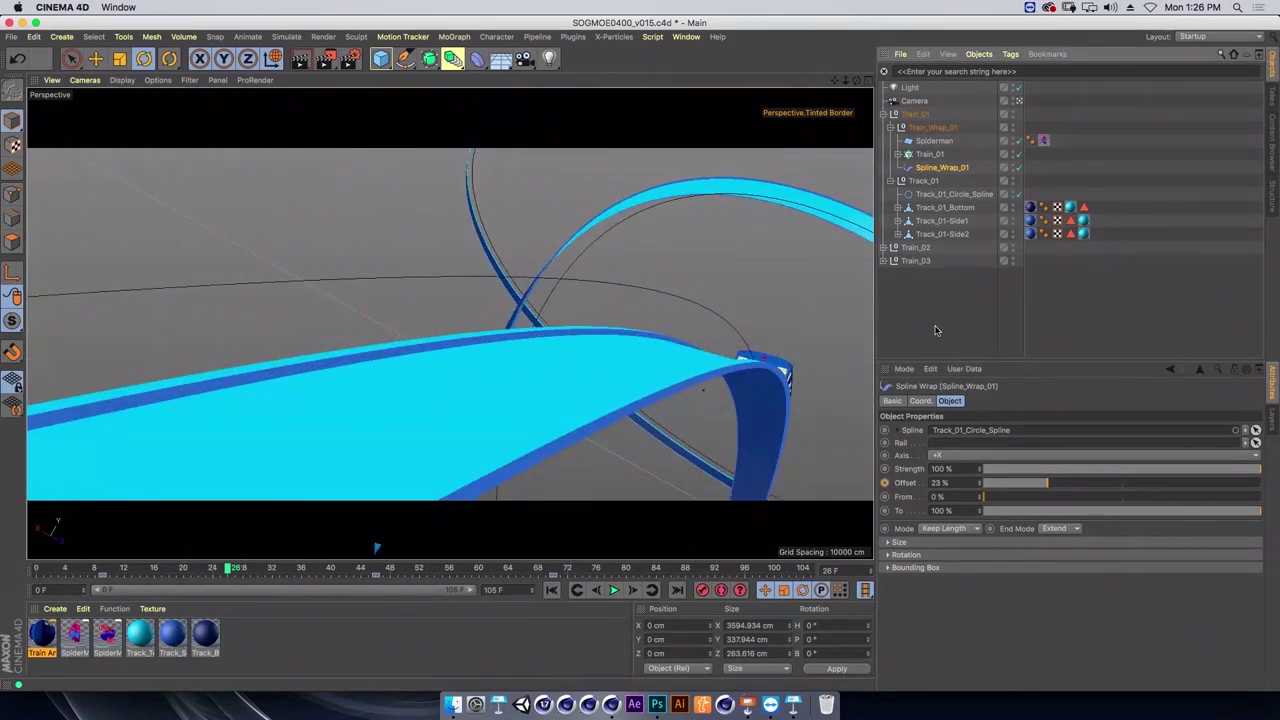
{"action": "left_click", "coordinate": [929, 291]}
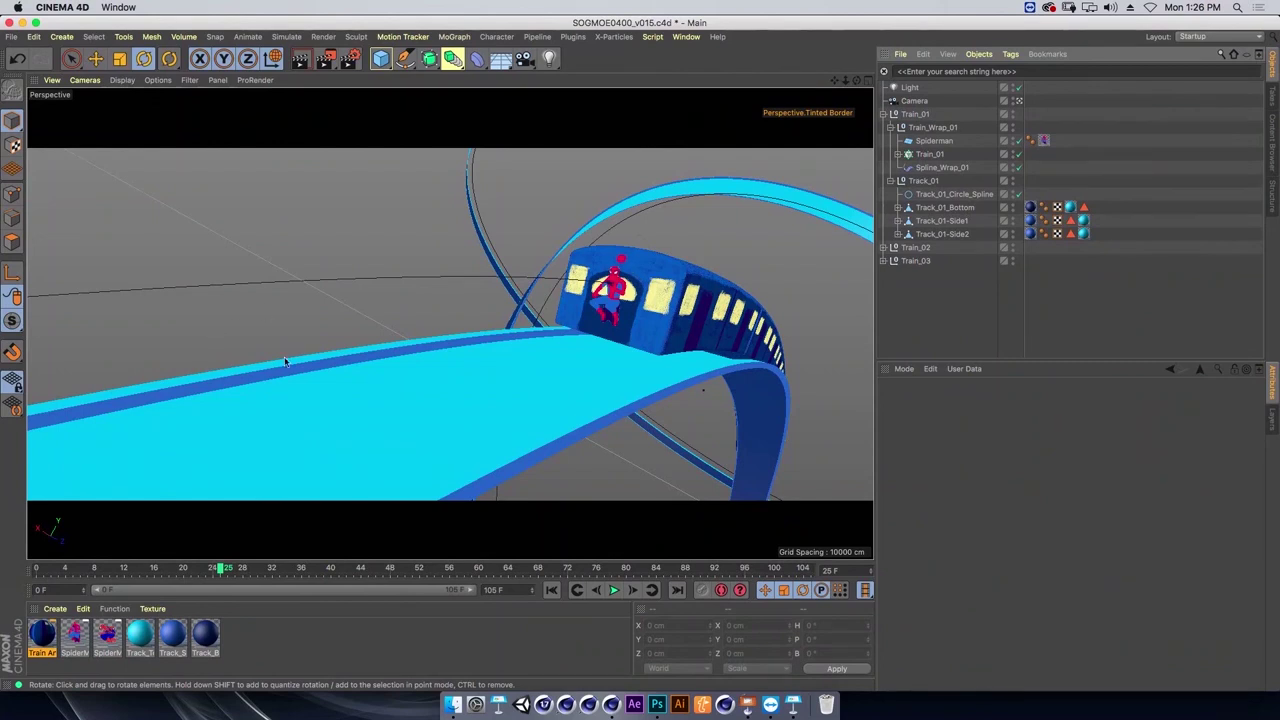
{"action": "key", "text": "super+Tab"}
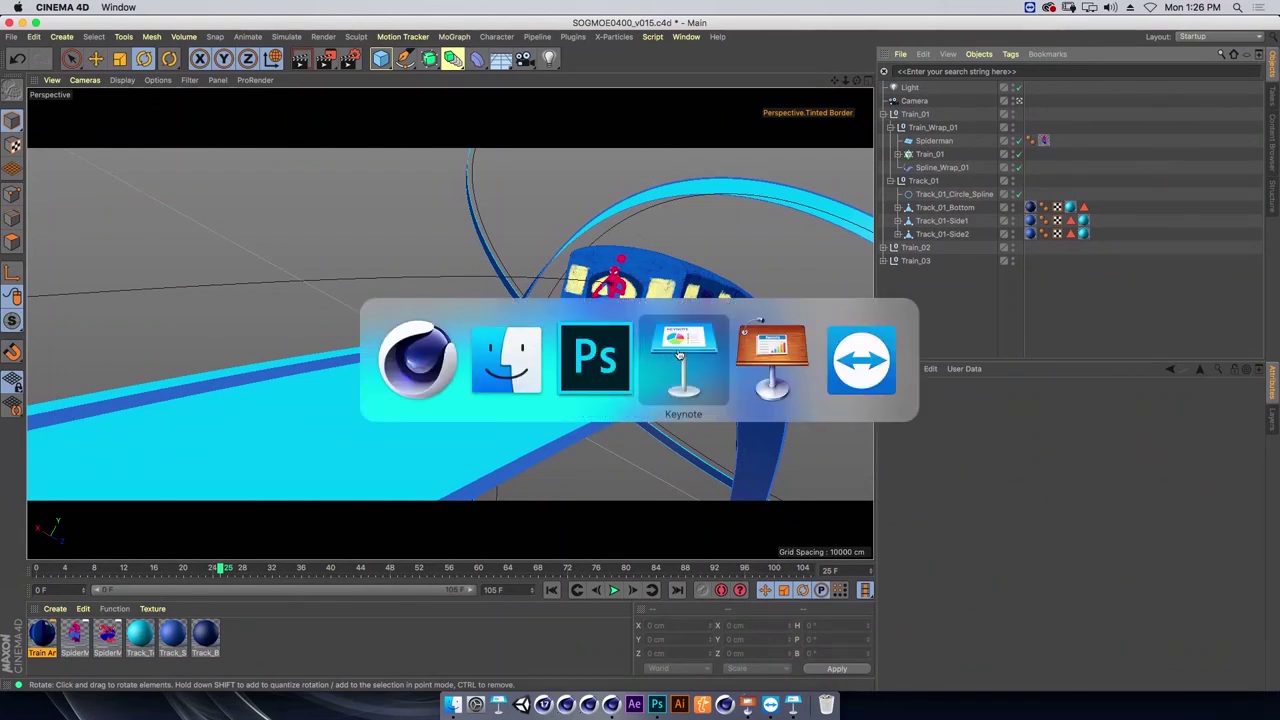
{"action": "left_click", "coordinate": [680, 358]}
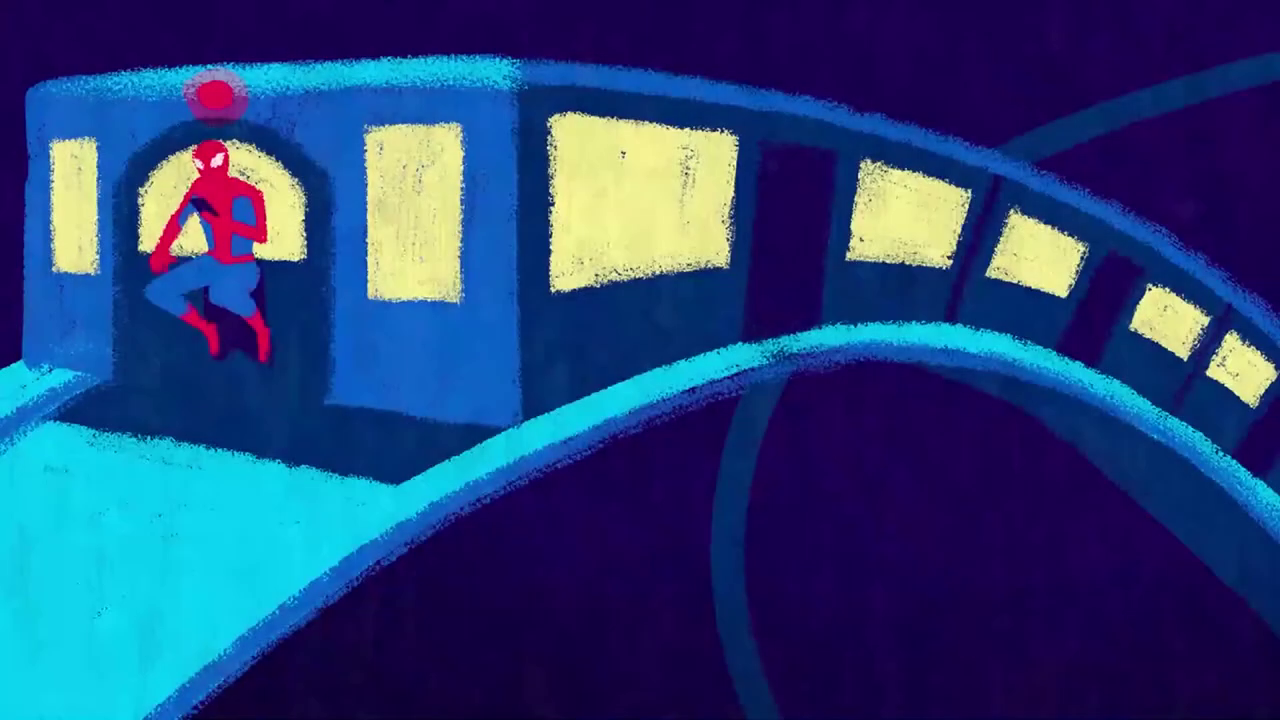